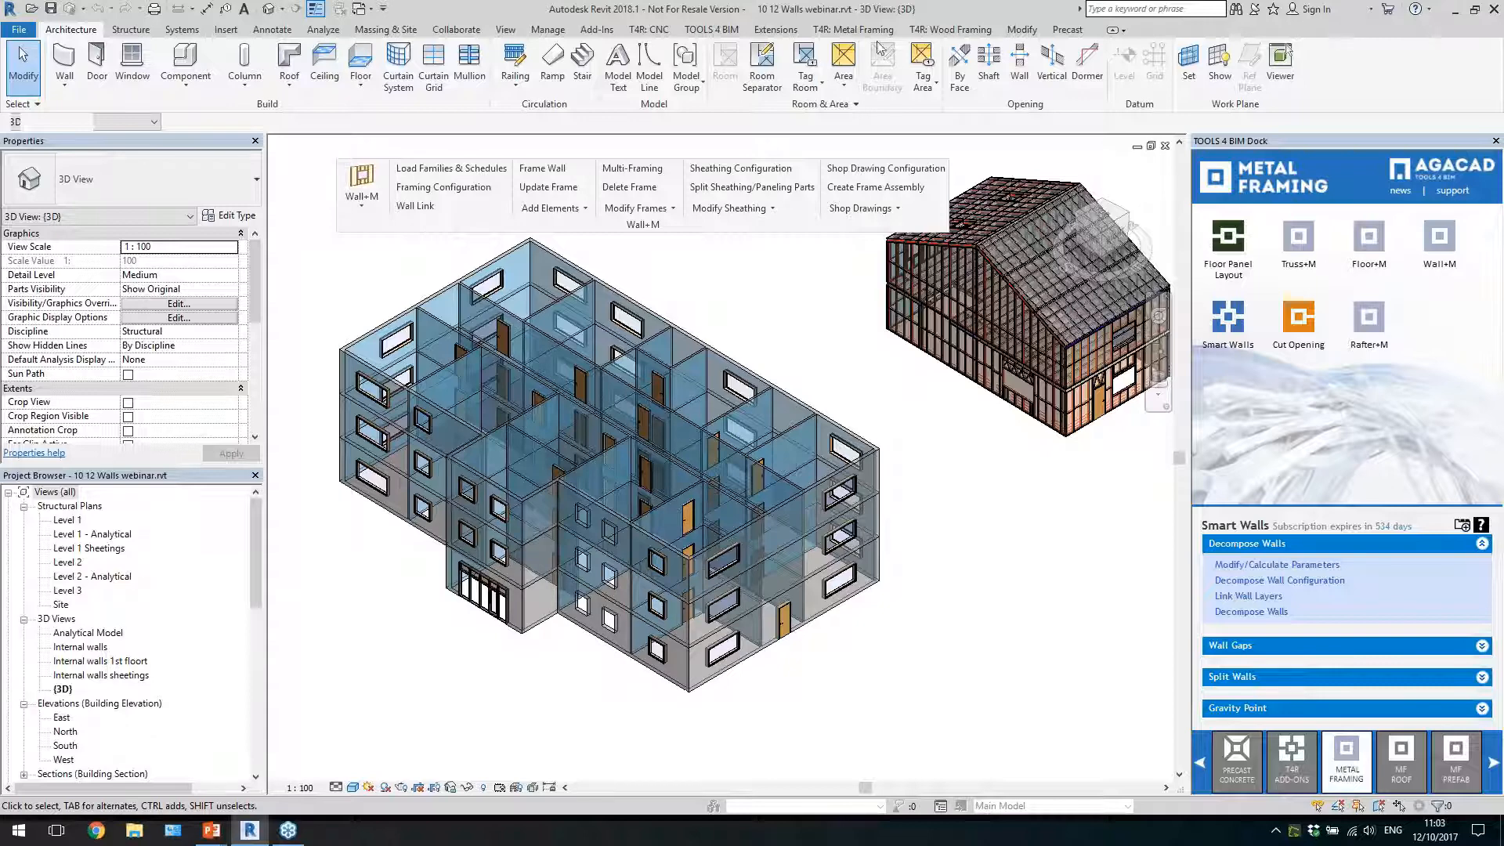
Show the T4R: Metal Framing tools and look over the multi-storey building's walls from above
{"action": "left_click", "coordinate": [854, 30]}
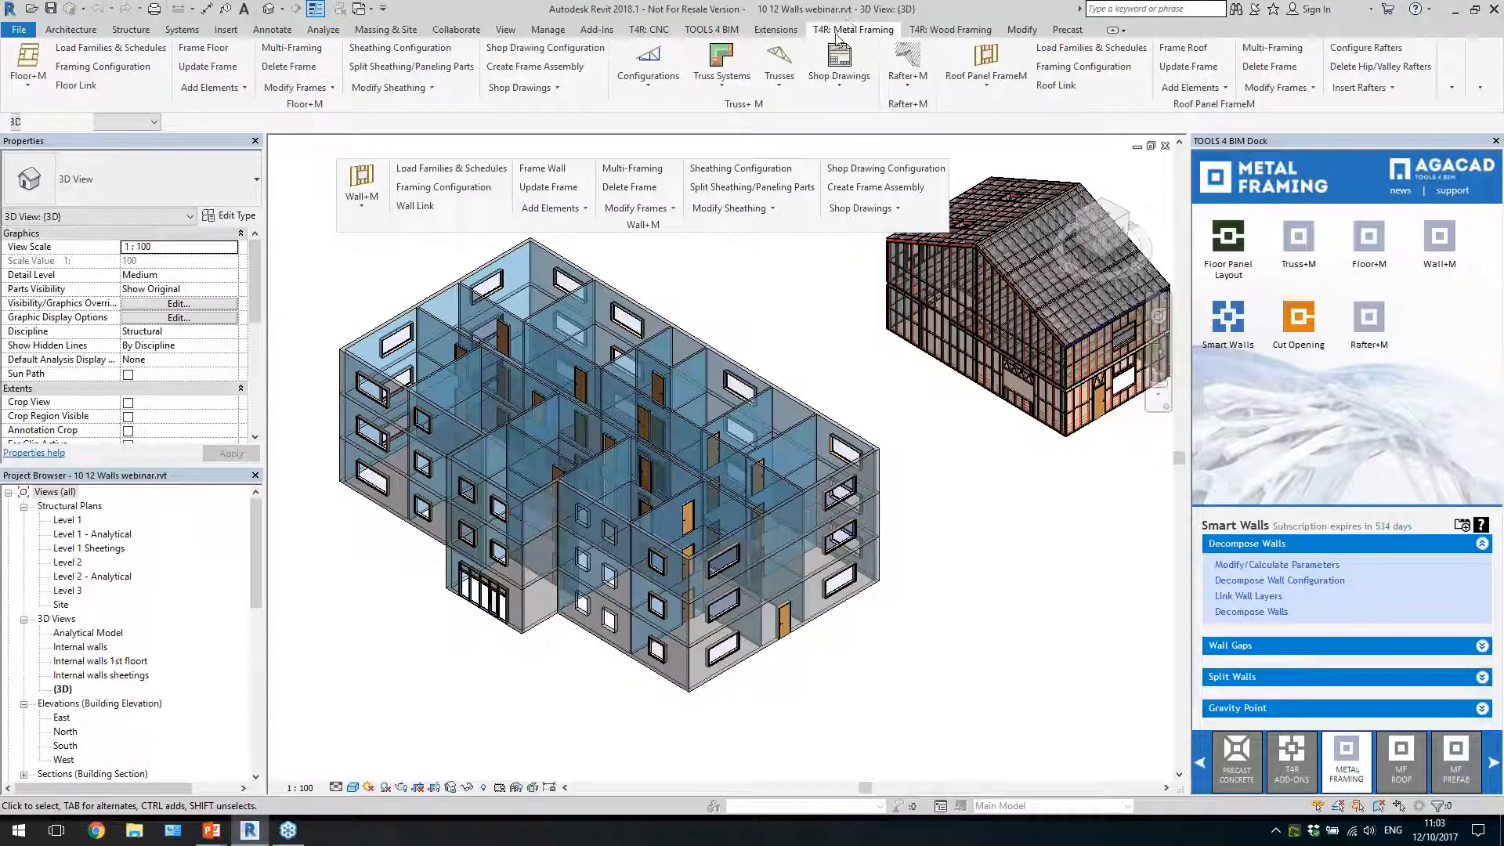
{"action": "mouse_move", "coordinate": [755, 229]}
{"action": "left_mouse_down"}
{"action": "mouse_move", "coordinate": [939, 132]}
{"action": "mouse_move", "coordinate": [737, 210]}
{"action": "mouse_move", "coordinate": [744, 222]}
{"action": "left_mouse_up"}
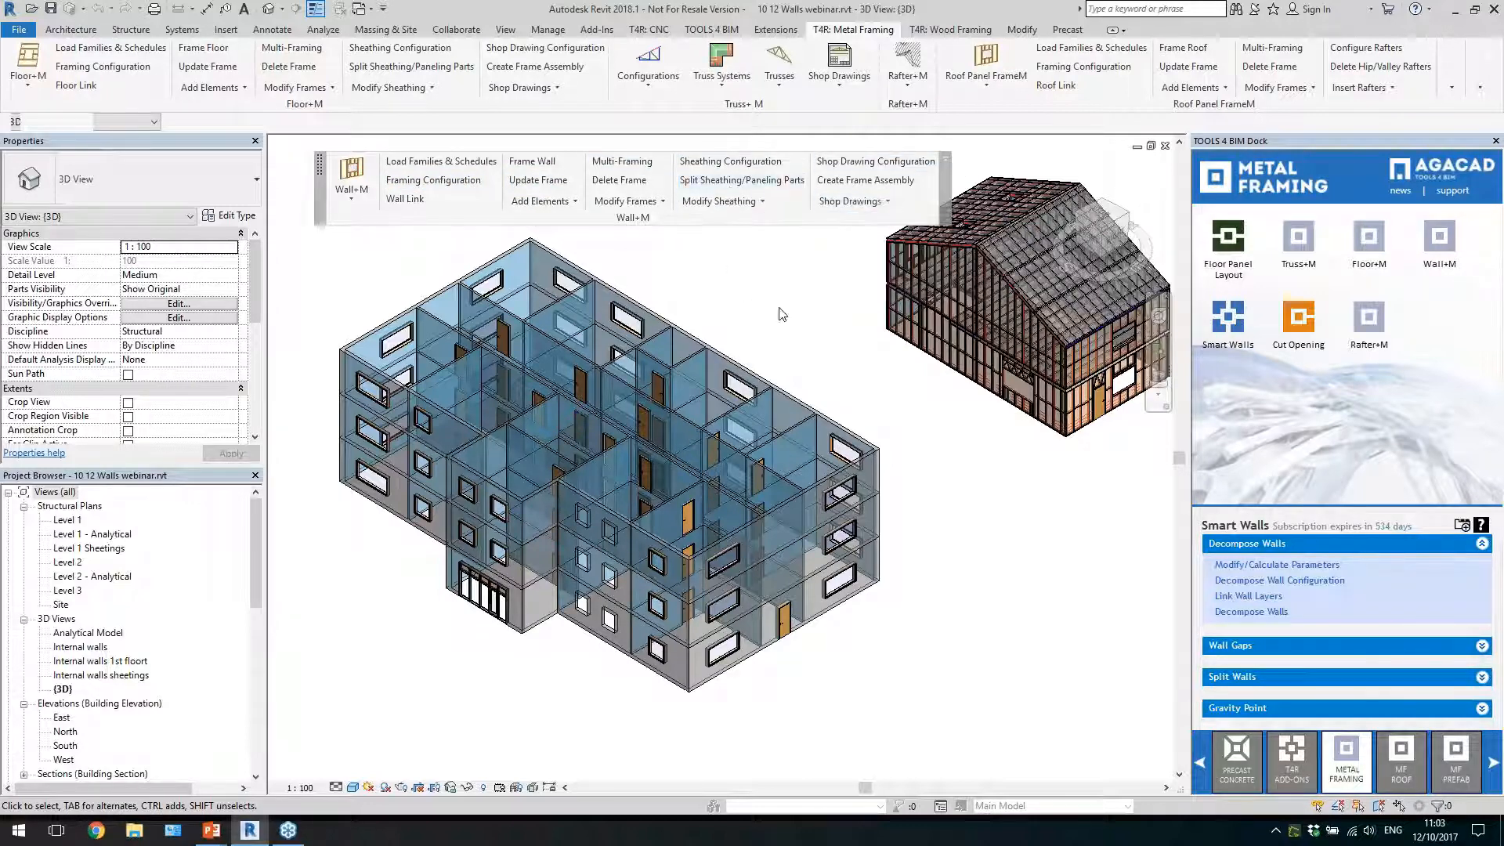
{"action": "middle_click_drag", "start_coordinate": [781, 307], "coordinate": [790, 308], "text": "shift"}
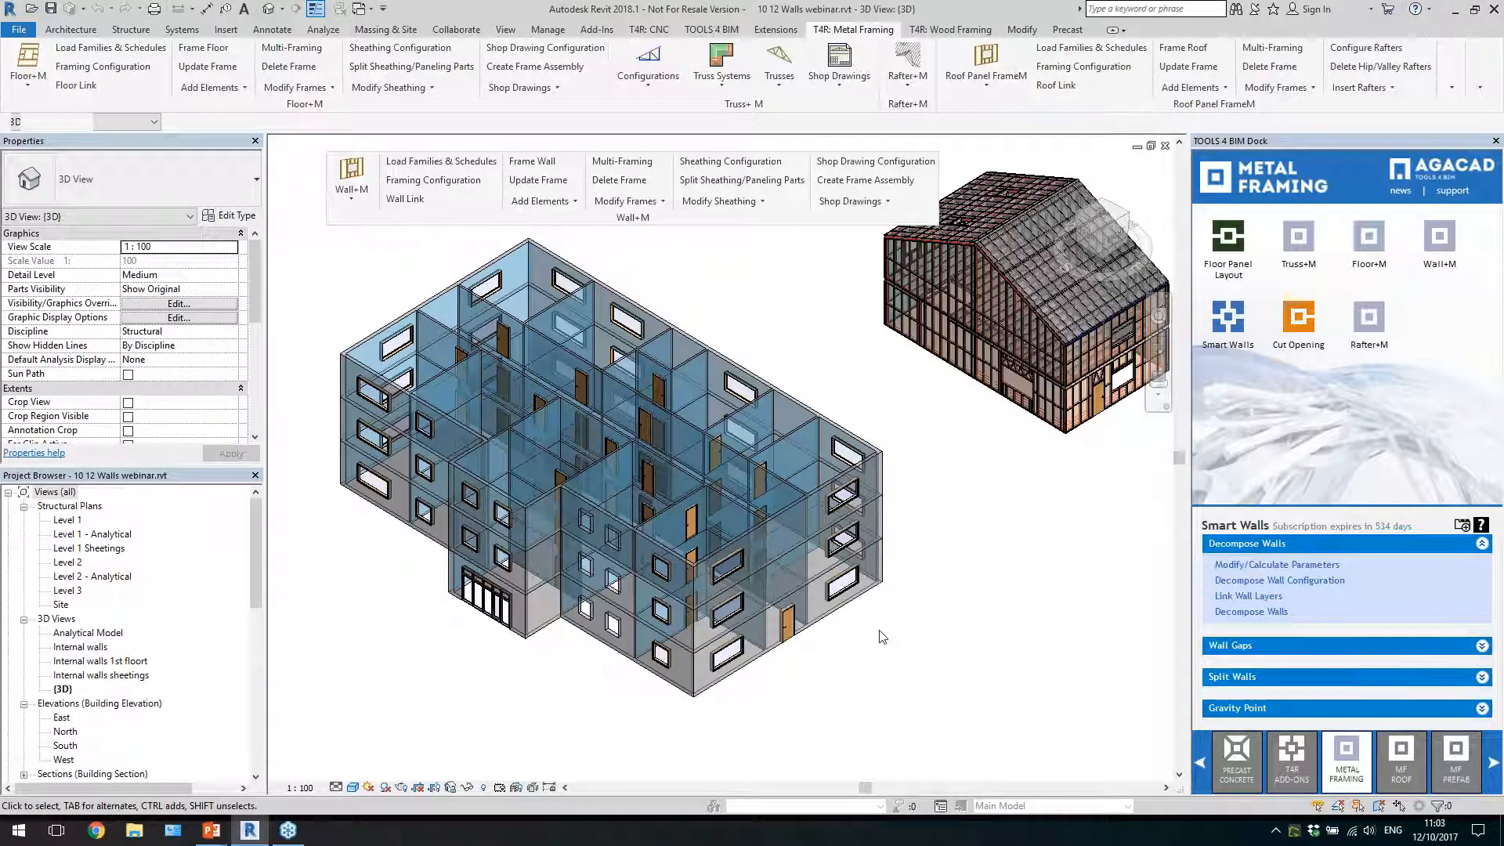
{"action": "middle_click_drag", "start_coordinate": [814, 686], "coordinate": [893, 675]}
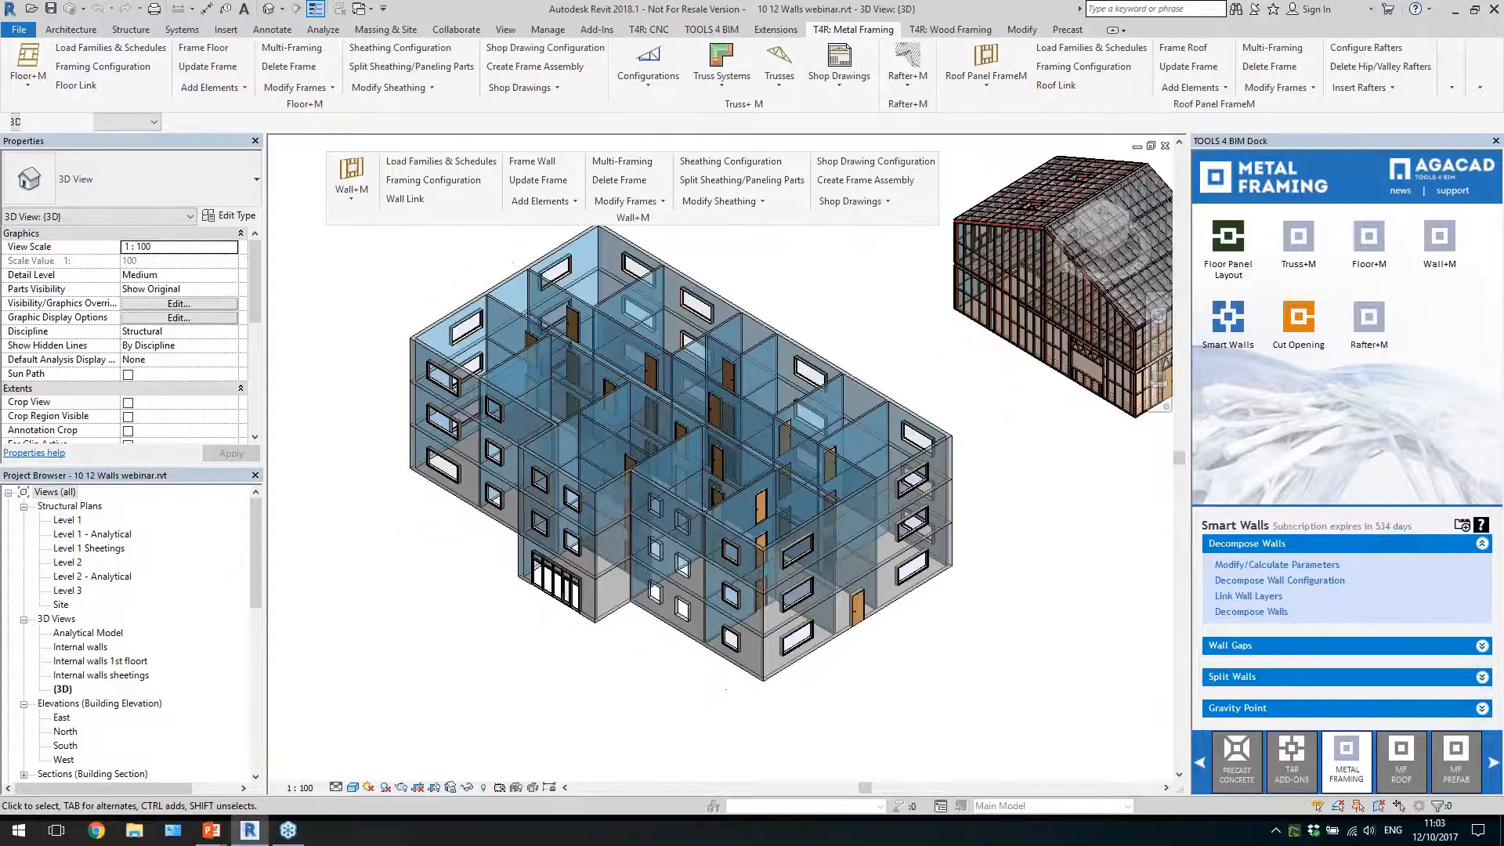
{"action": "left_click", "coordinate": [804, 670]}
{"action": "middle_click_drag", "start_coordinate": [792, 670], "coordinate": [580, 627], "text": "shift"}
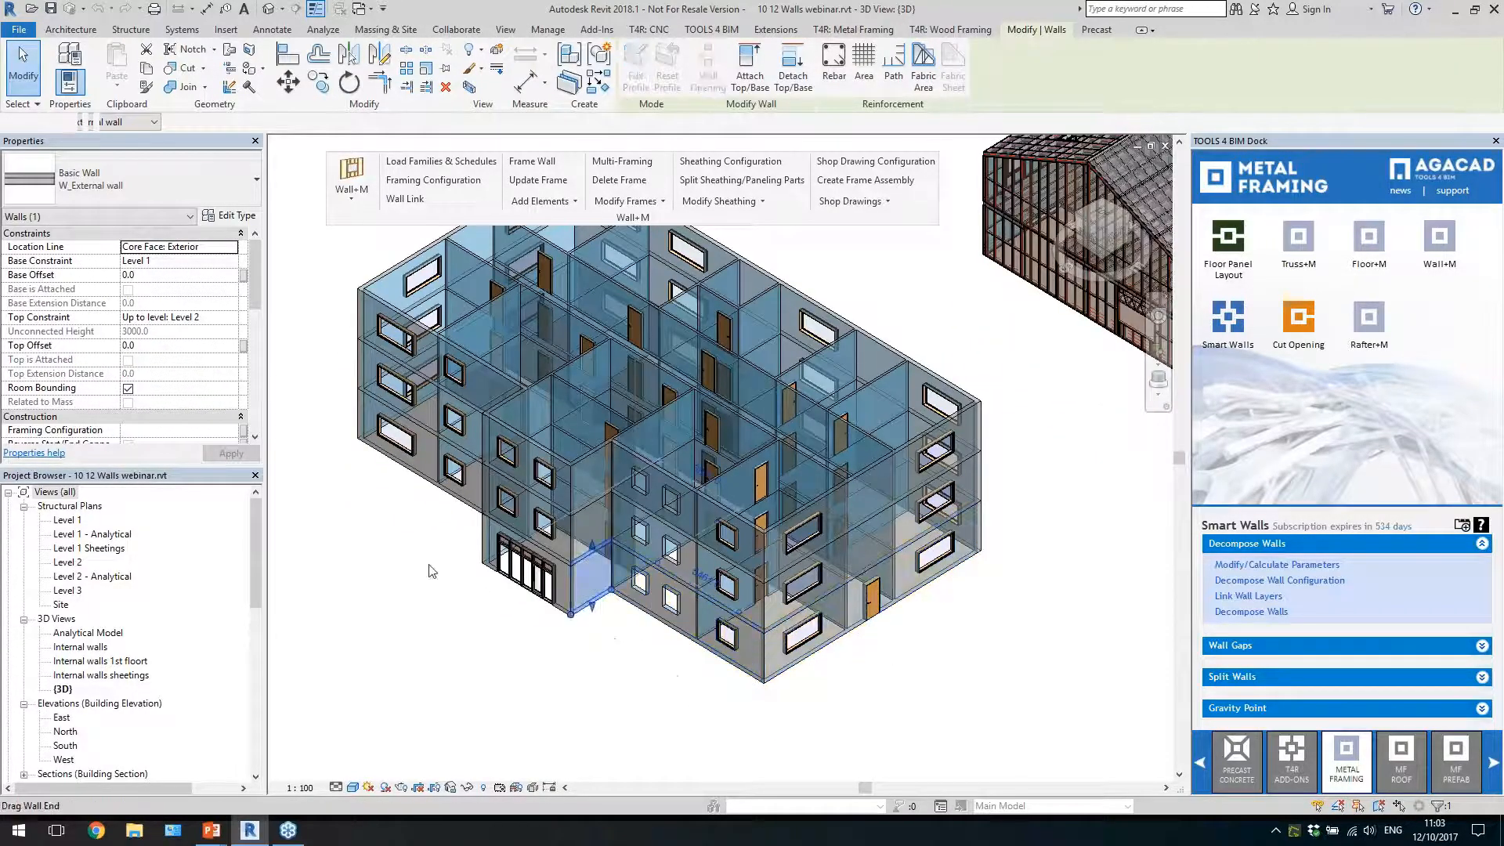
{"action": "left_click", "coordinate": [392, 598]}
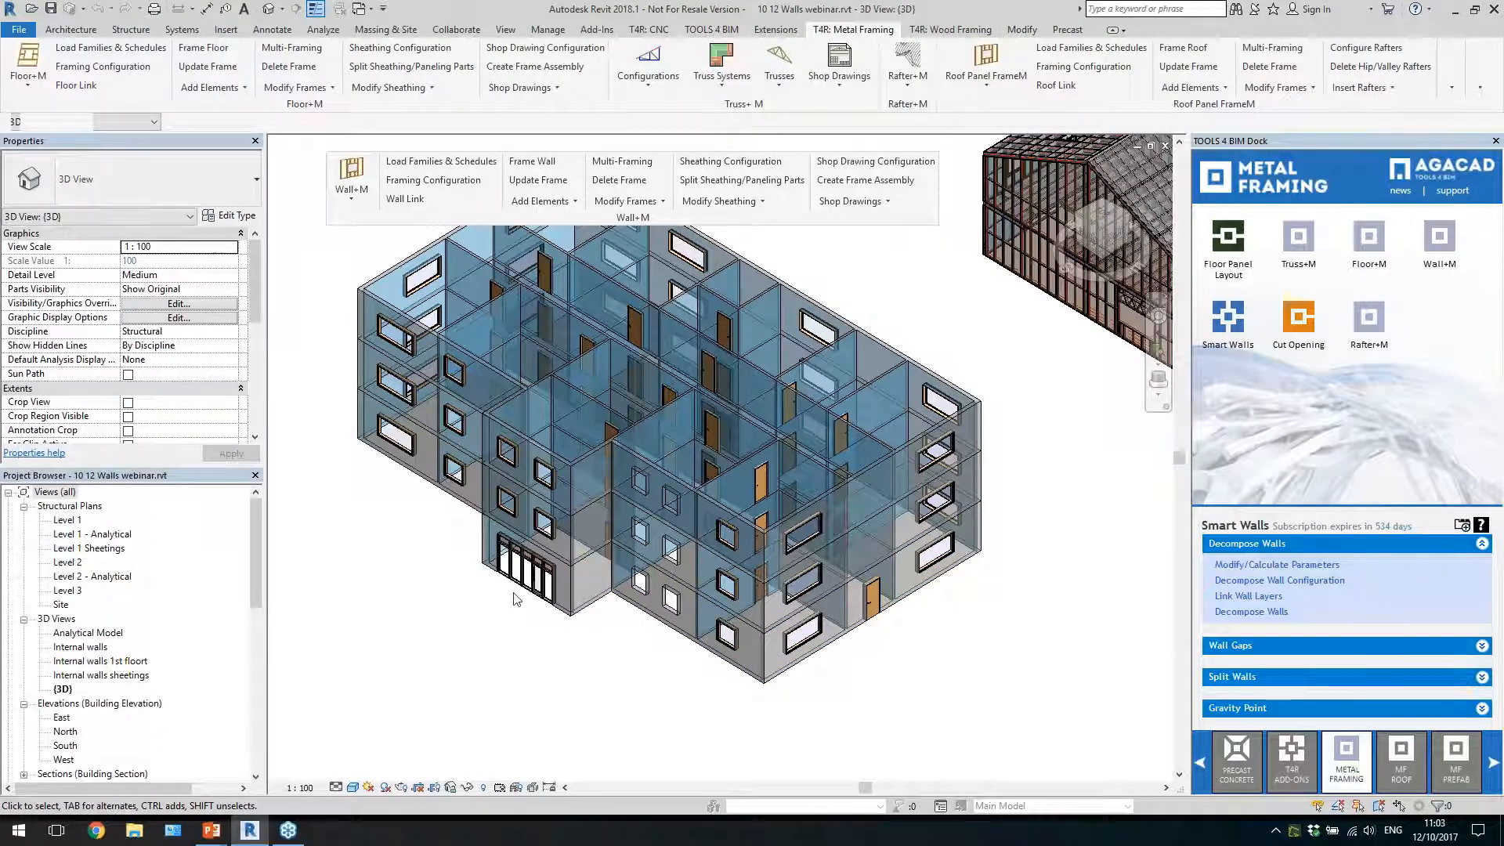
{"action": "middle_click_drag", "start_coordinate": [514, 599], "coordinate": [902, 611], "text": "shift"}
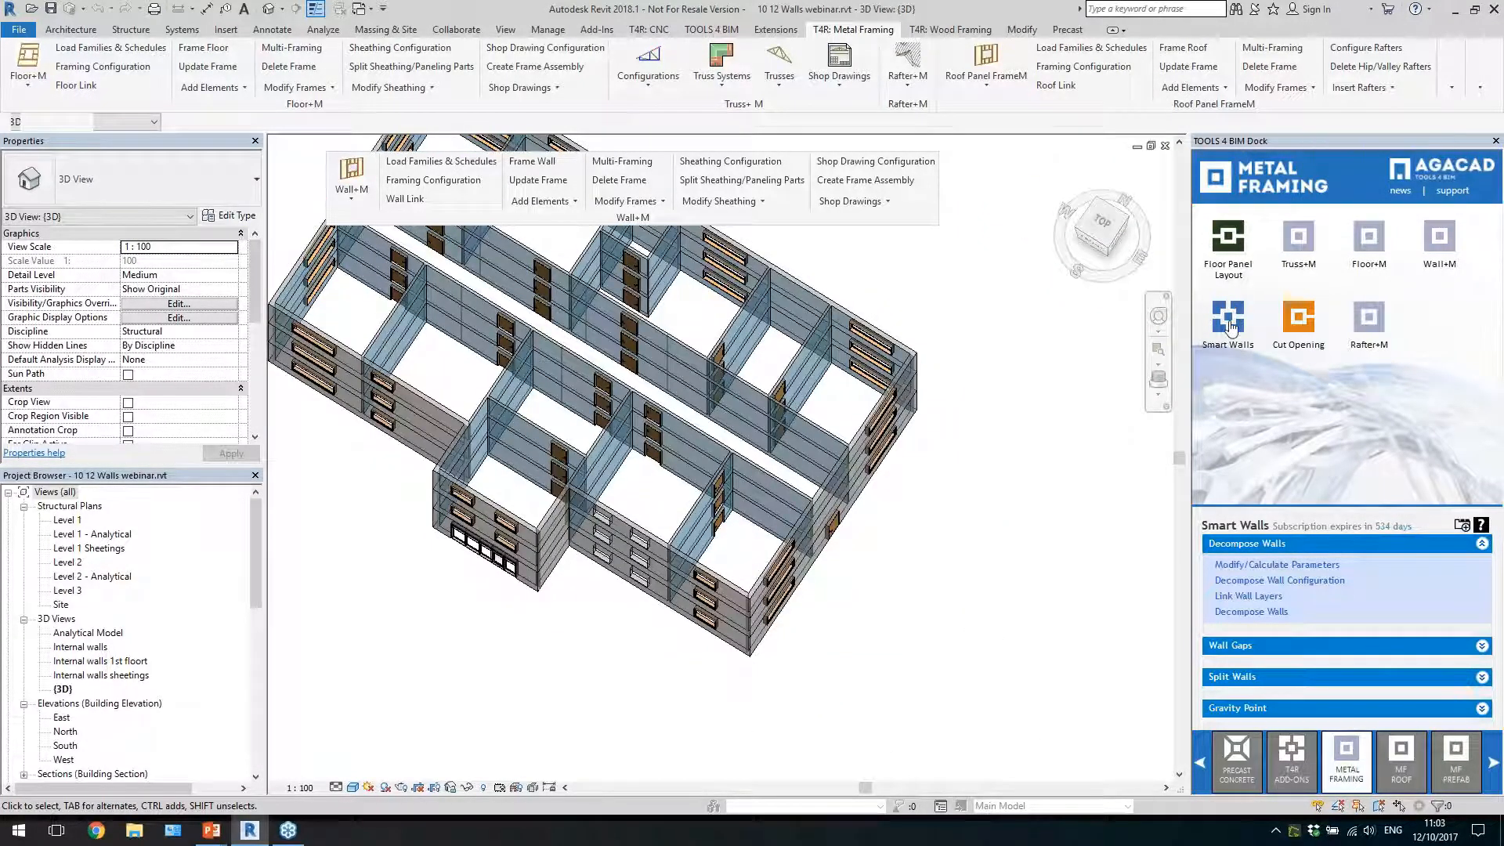
Open the Smart Walls Split Wall menu and place it beside the building
{"action": "left_click", "coordinate": [1258, 676]}
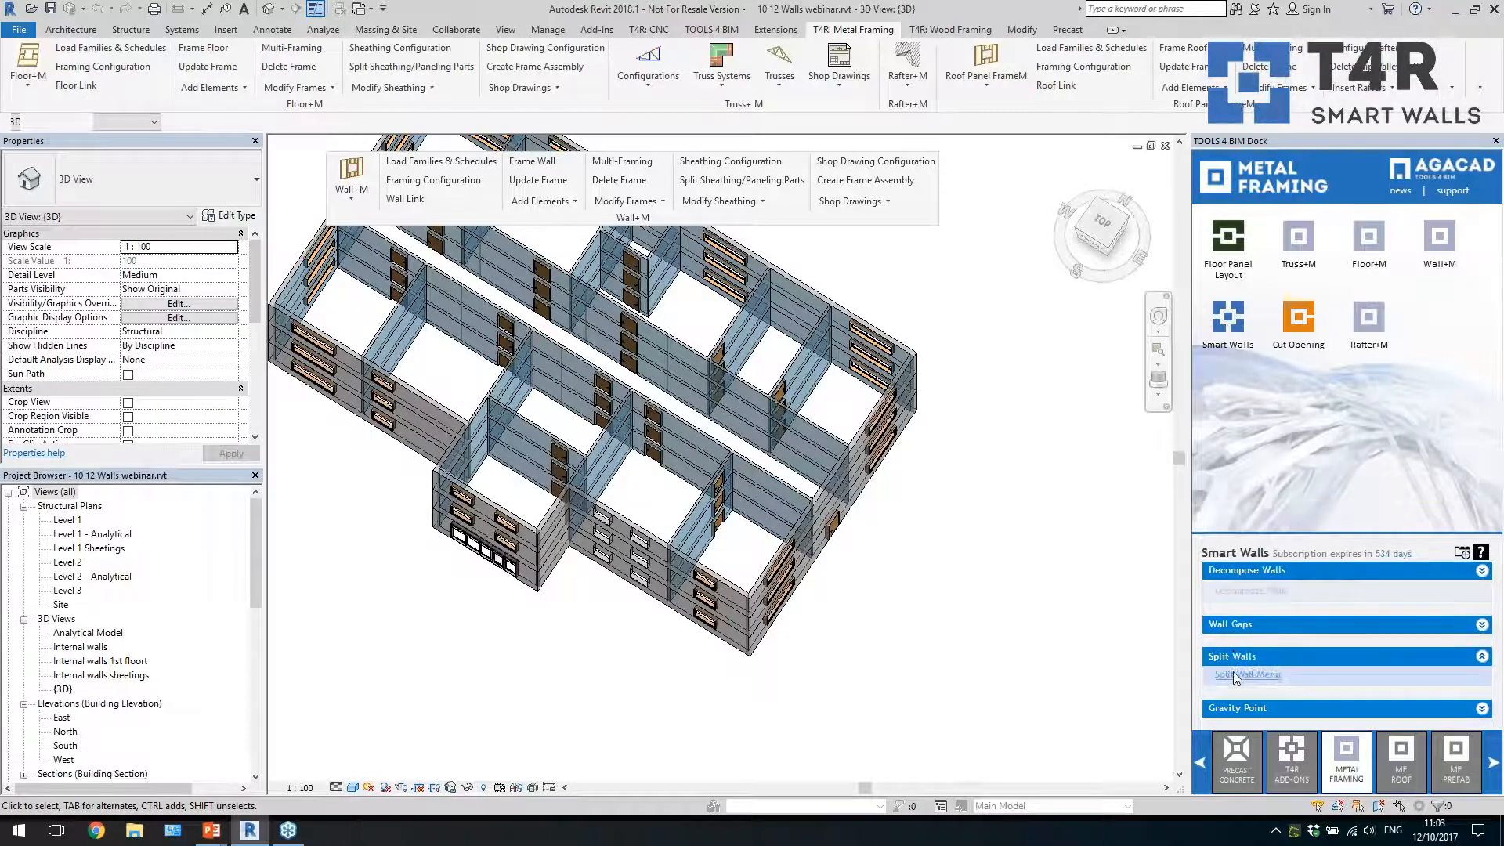
{"action": "left_click", "coordinate": [1255, 675]}
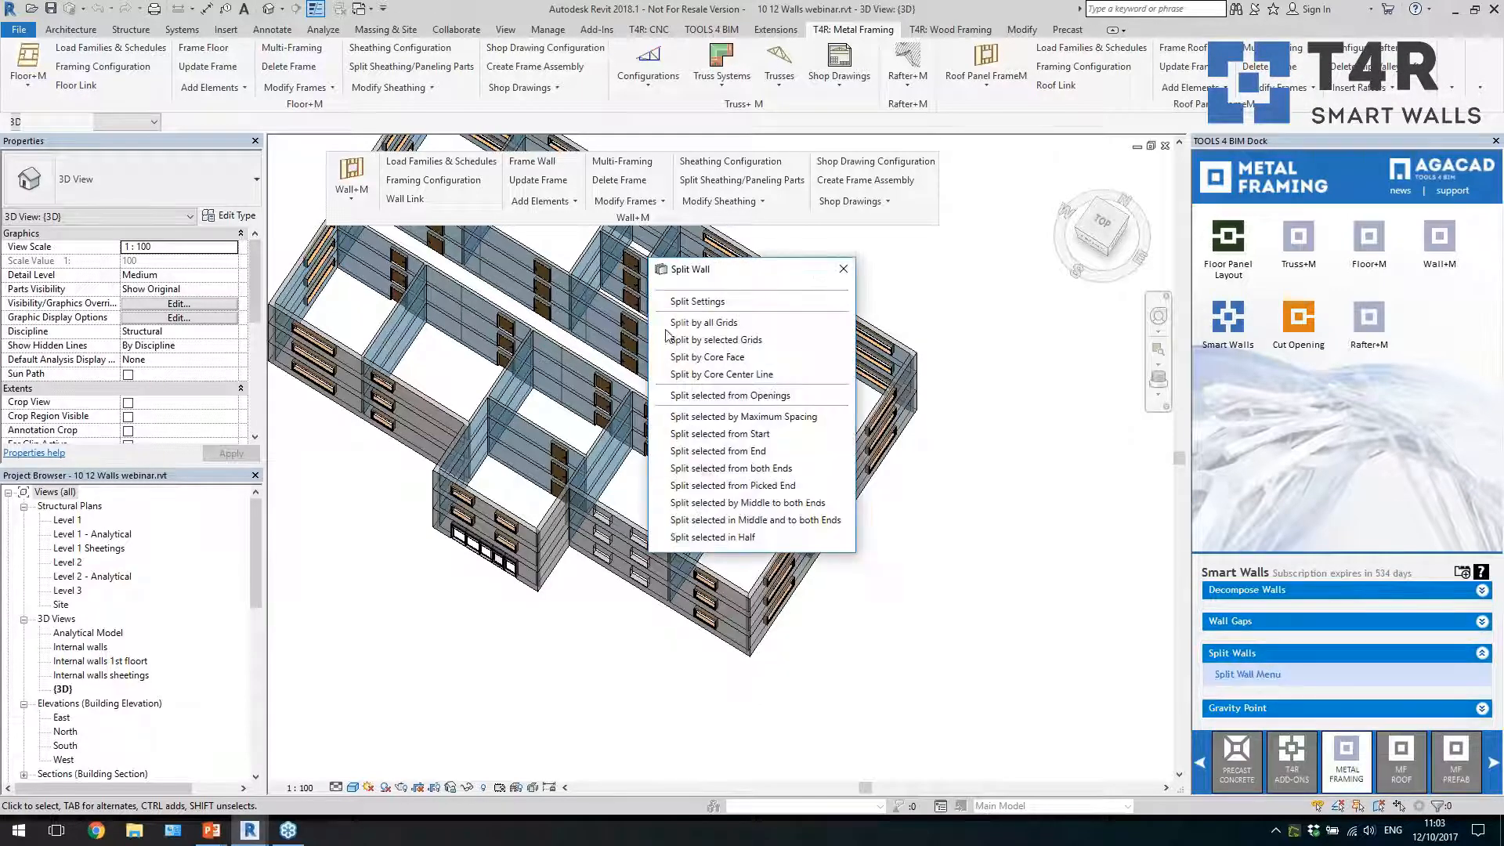
{"action": "left_click_drag", "start_coordinate": [718, 272], "coordinate": [1013, 358]}
Review the minimum window width, panel width and maximum panel width in Split Settings, and close the settings
{"action": "left_click", "coordinate": [1011, 399]}
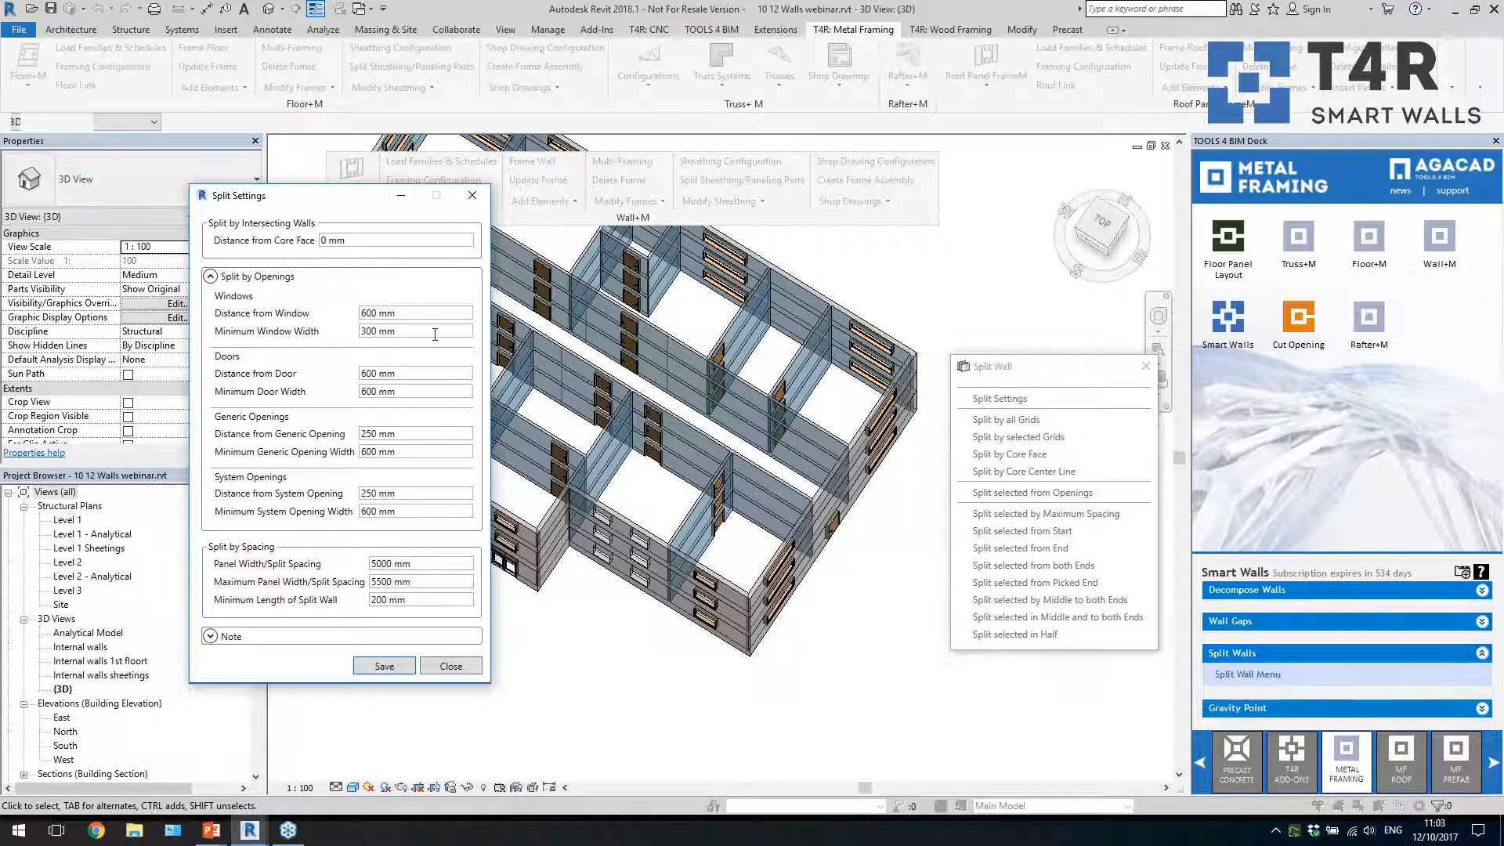
{"action": "key", "text": "Tab"}
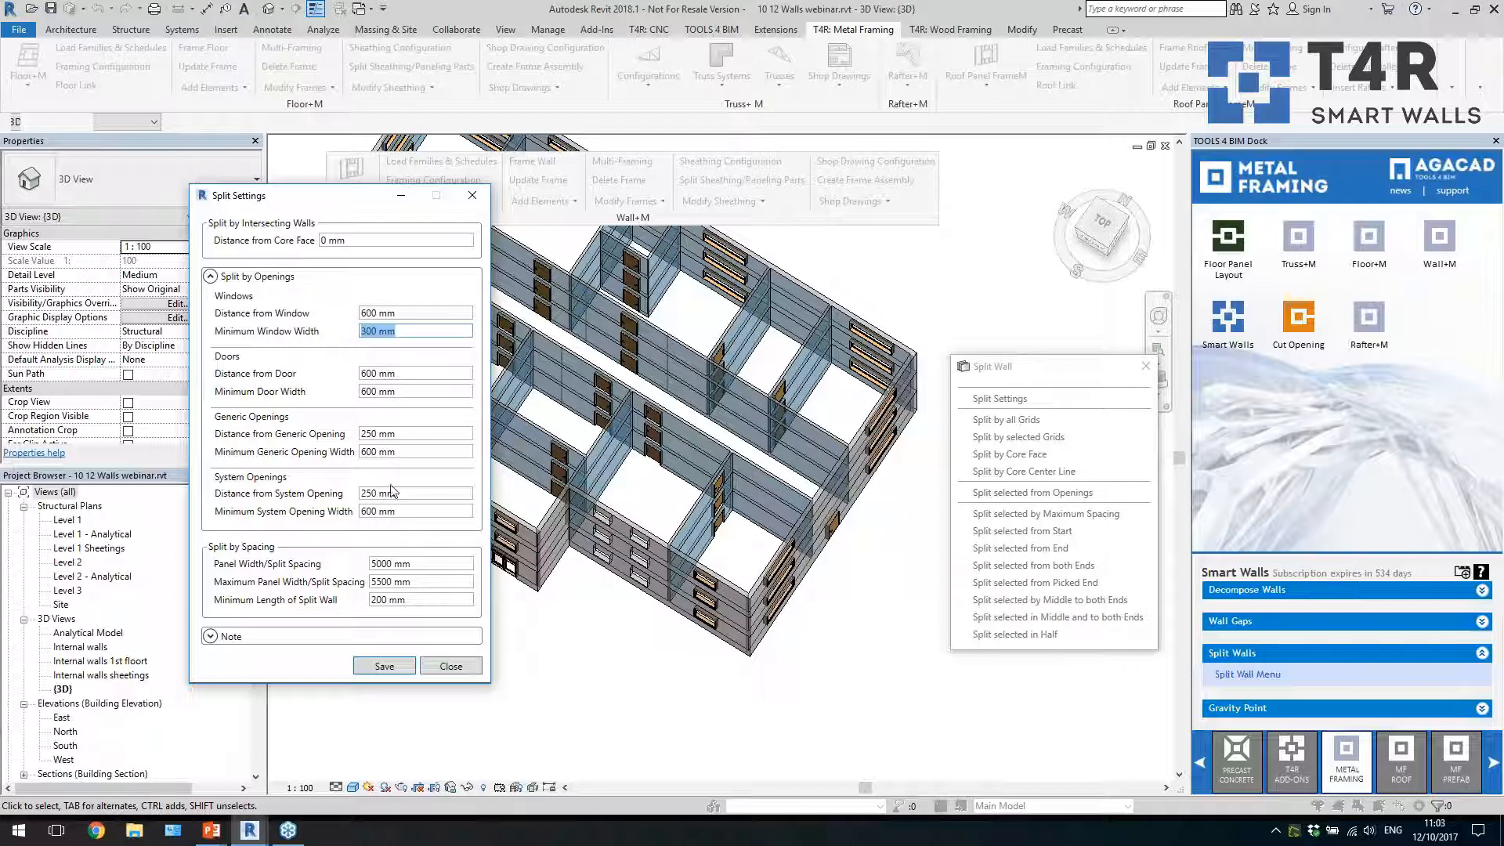
{"action": "left_click", "coordinate": [431, 564]}
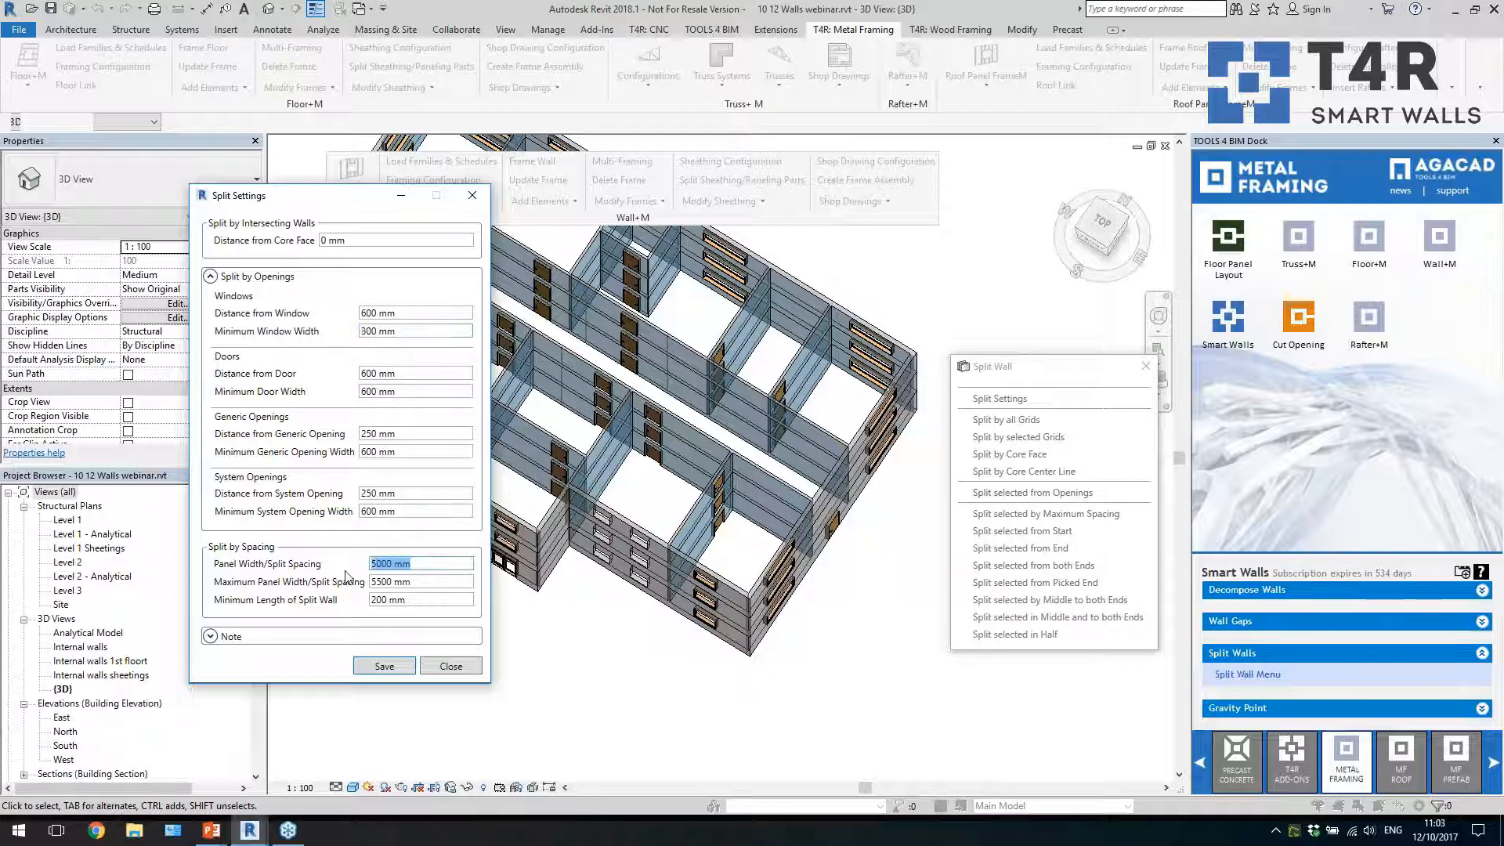
{"action": "key", "text": "Tab"}
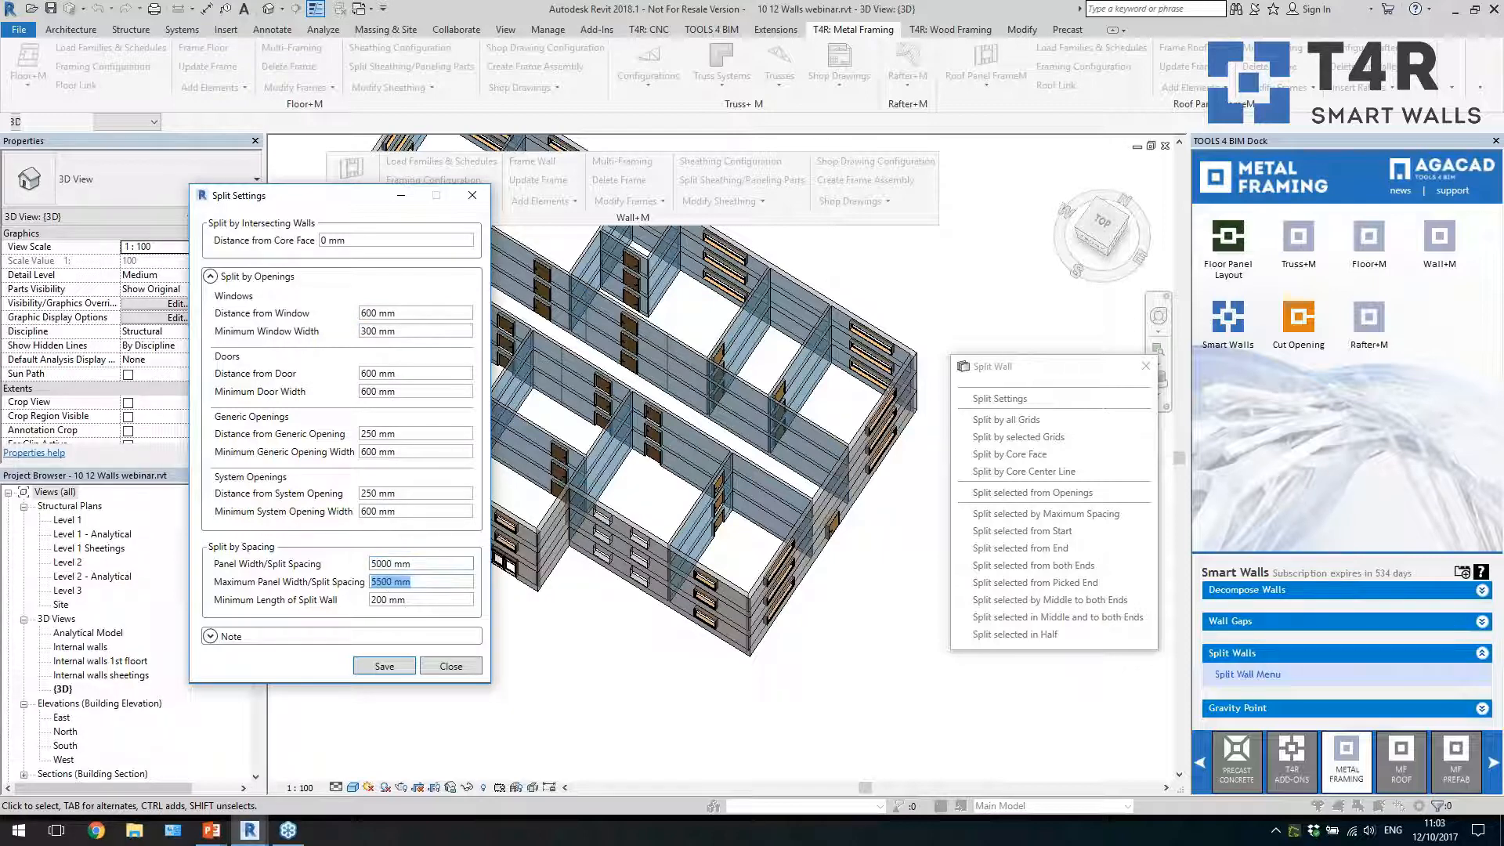
{"action": "left_click", "coordinate": [441, 664]}
Split the three stacked internal corridor walls at the building's far end by Maximum Spacing, and check one resulting panel
{"action": "middle_click_drag", "start_coordinate": [883, 643], "coordinate": [896, 640], "text": "shift"}
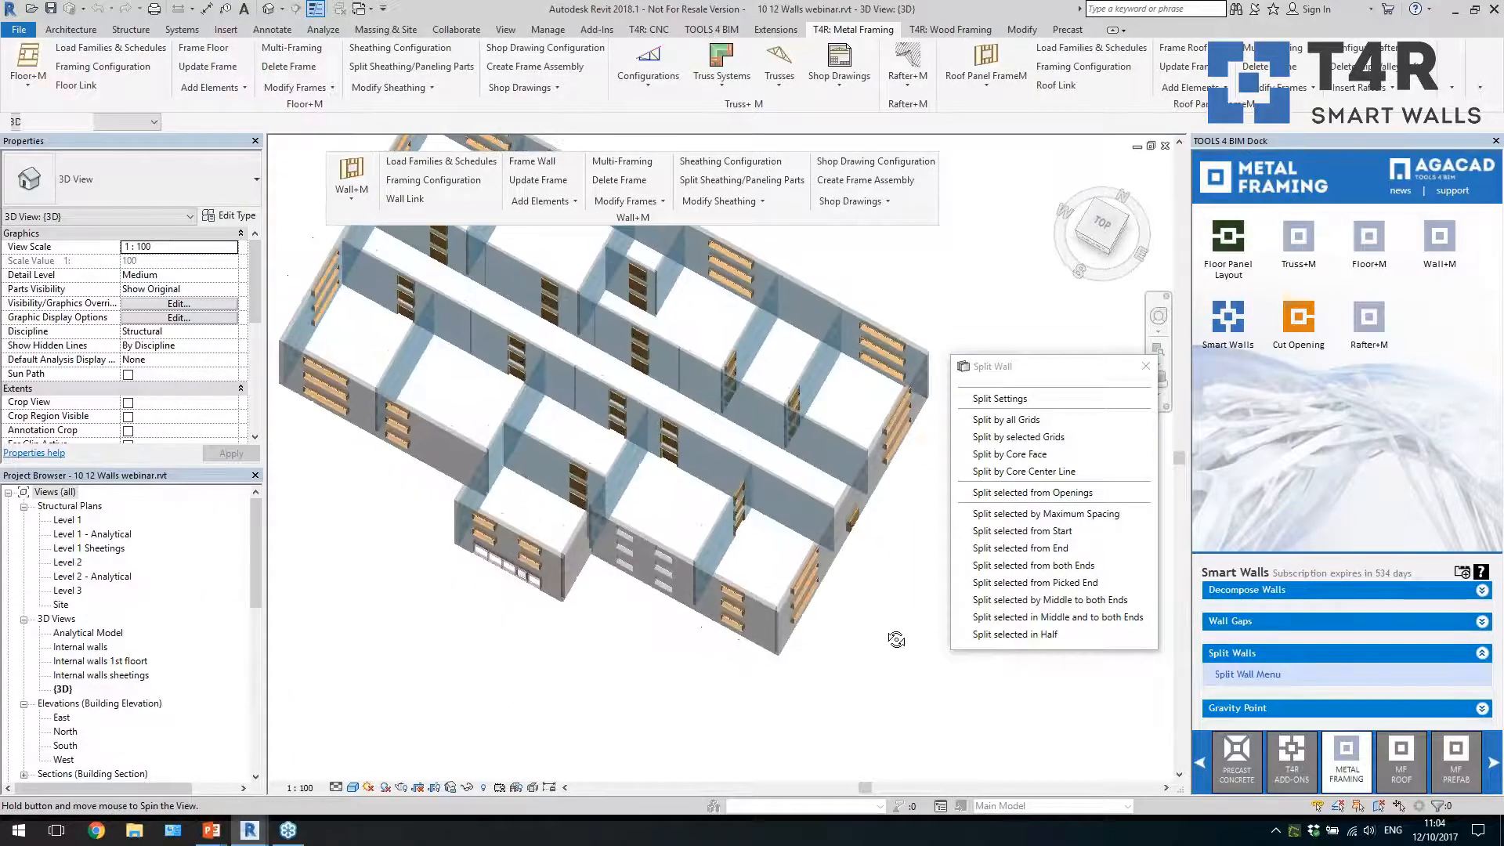
{"action": "scroll", "coordinate": [754, 397], "scroll_direction": "up", "scroll_amount": 5}
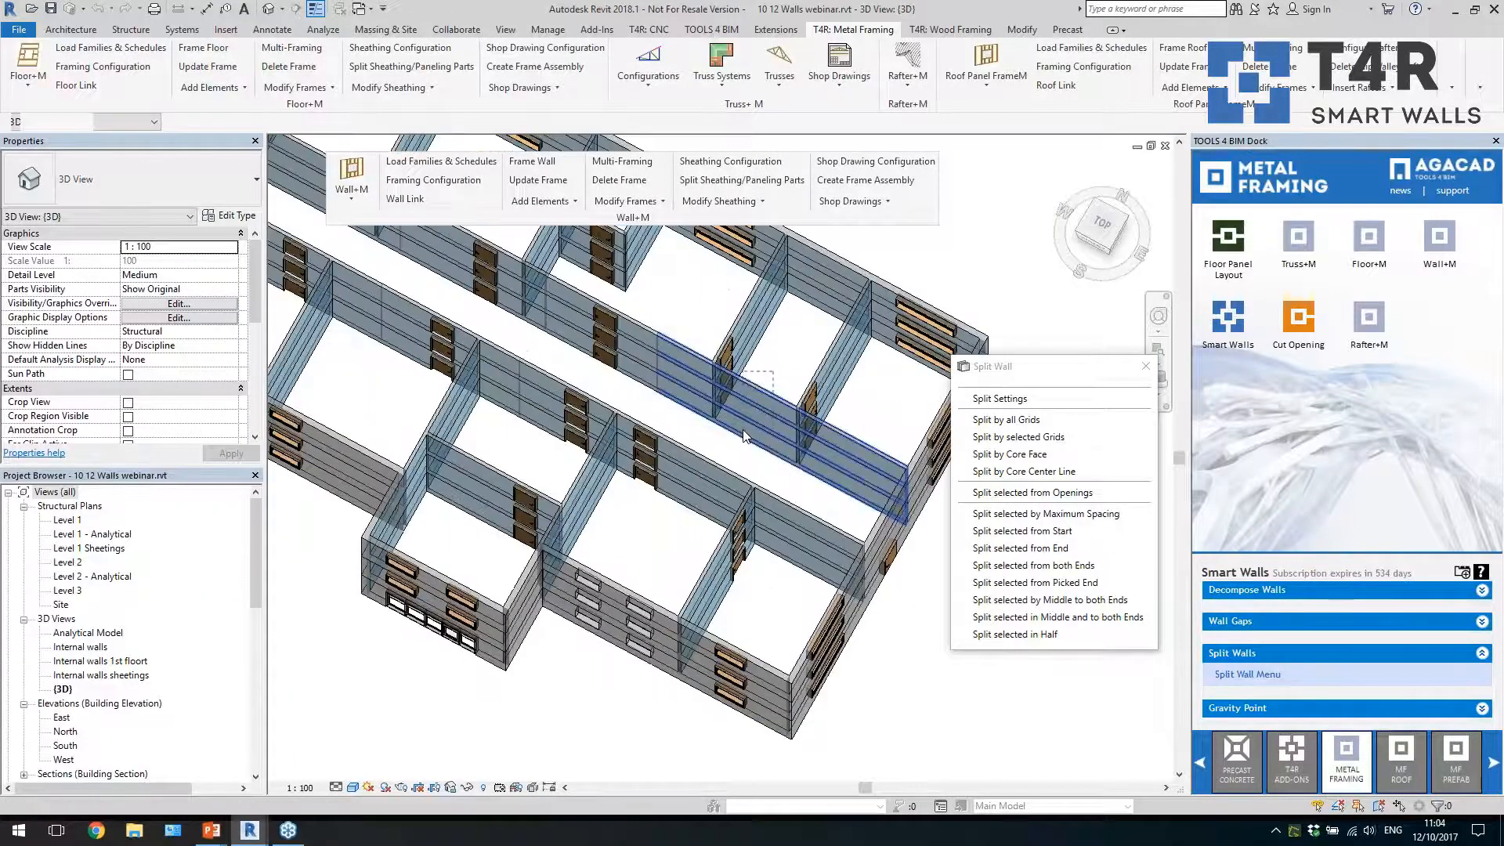
{"action": "left_click", "coordinate": [753, 384]}
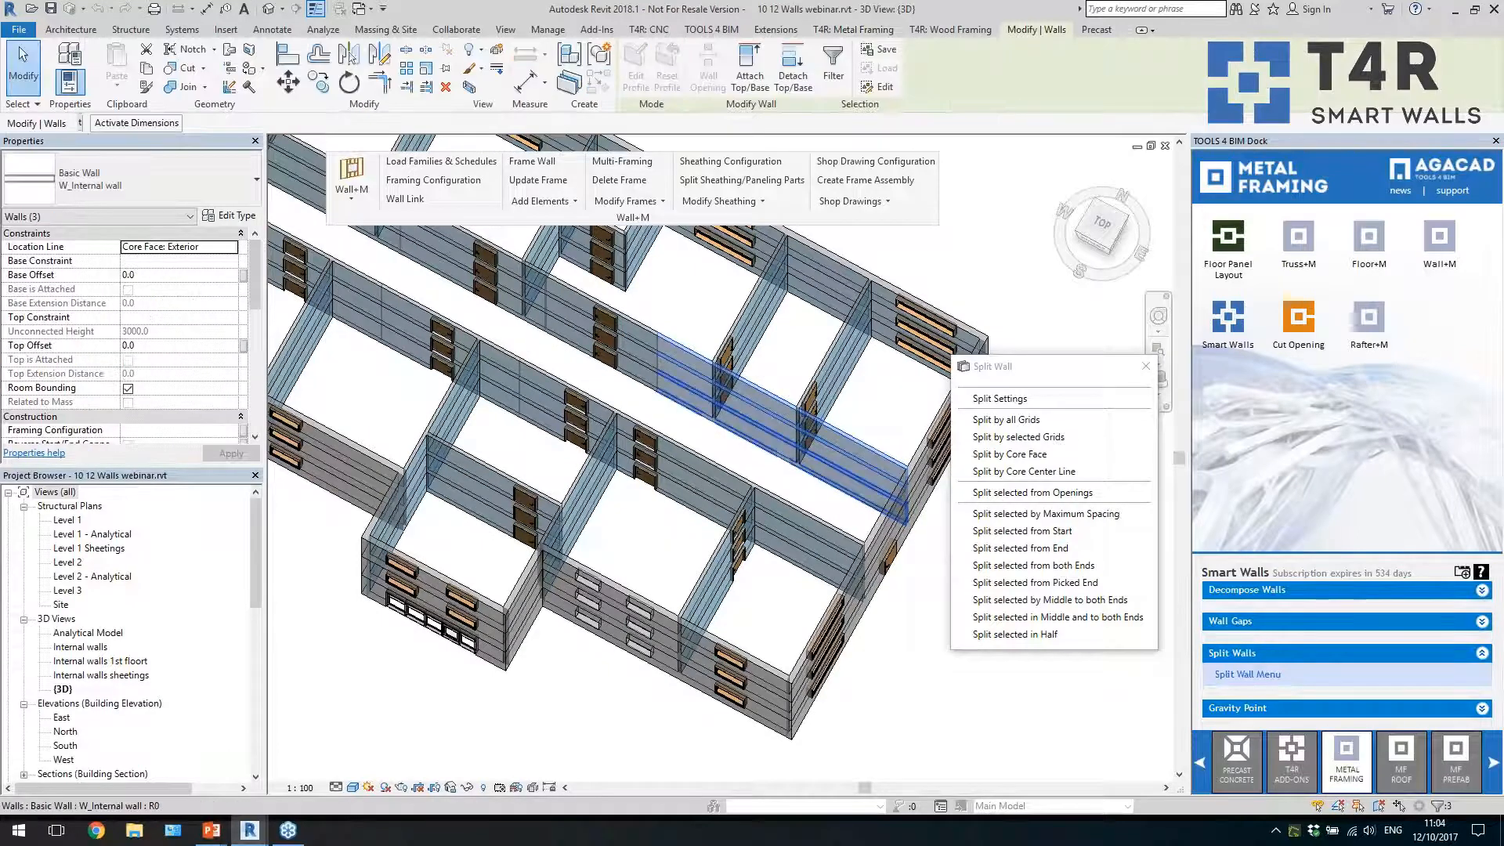
{"action": "left_click", "coordinate": [1045, 515]}
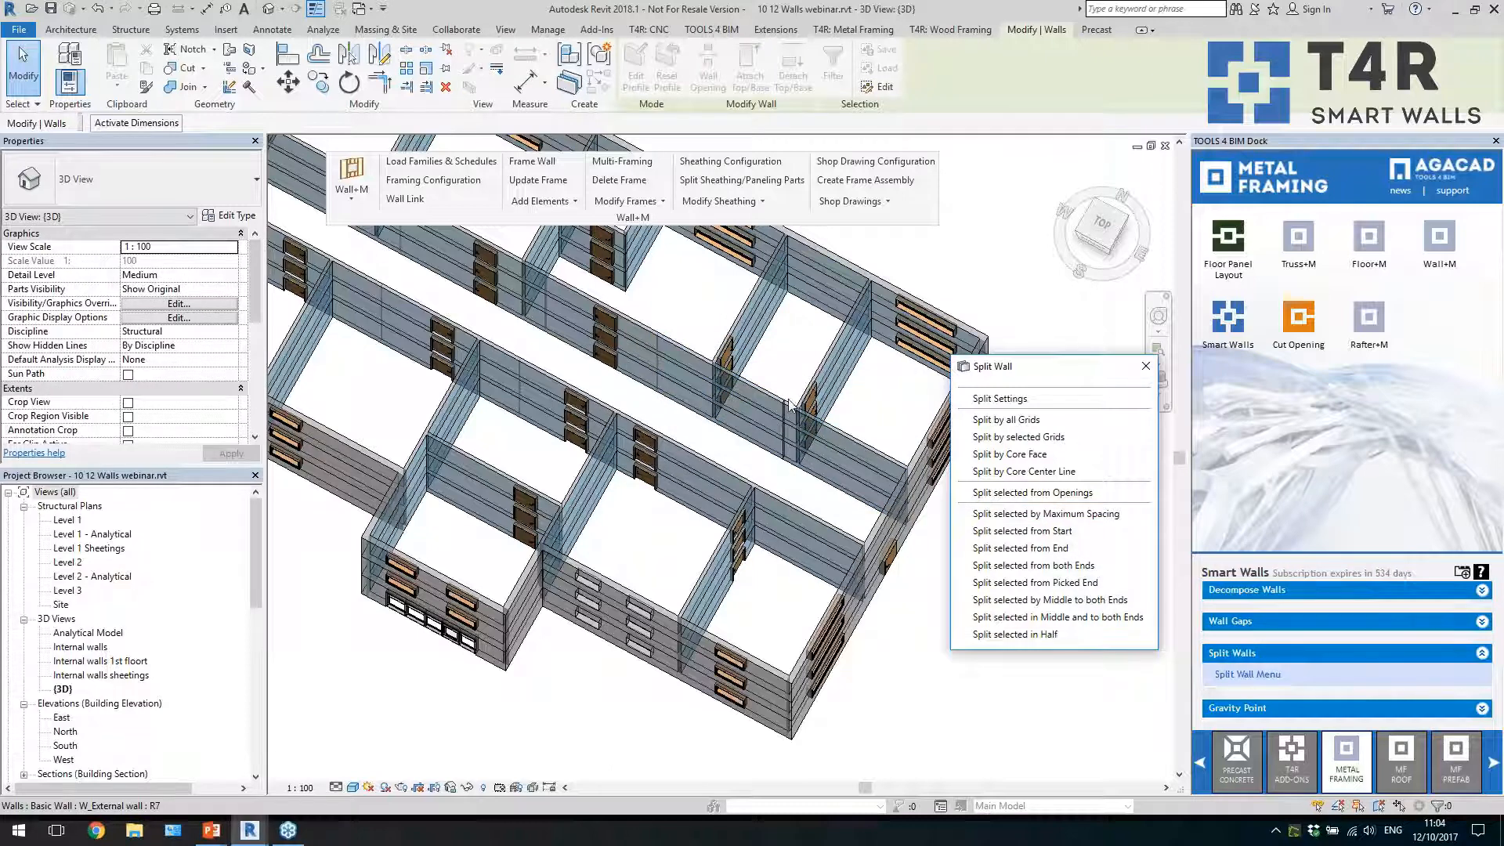
{"action": "left_click", "coordinate": [766, 394]}
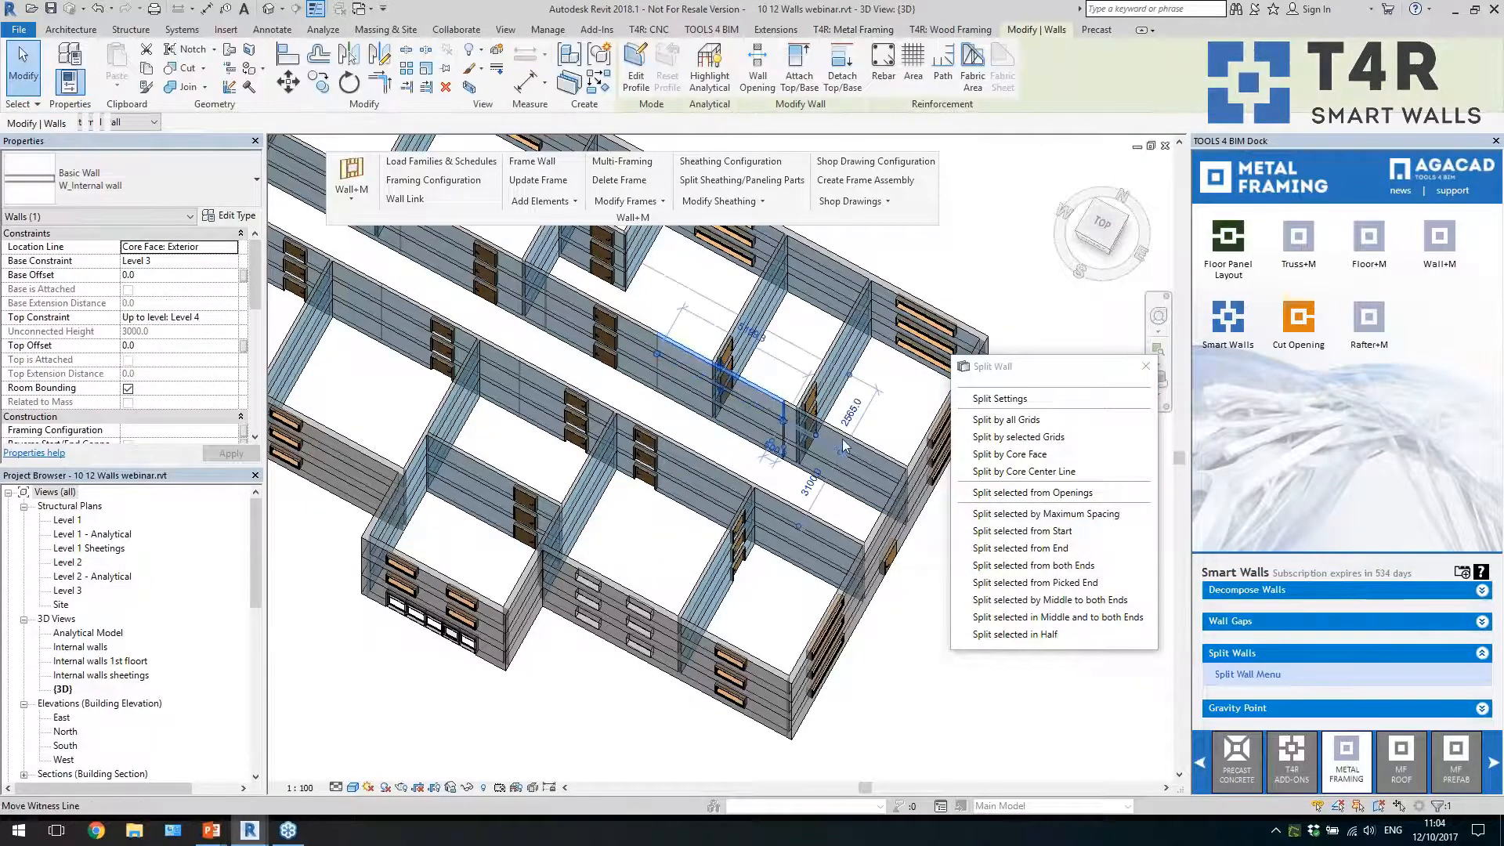
{"action": "left_click", "coordinate": [911, 660]}
Split the three stacked internal cross walls between the two end rooms in half
{"action": "middle_click_drag", "start_coordinate": [748, 415], "coordinate": [812, 584], "text": "shift"}
{"action": "scroll", "coordinate": [637, 506], "scroll_direction": "up", "scroll_amount": 2}
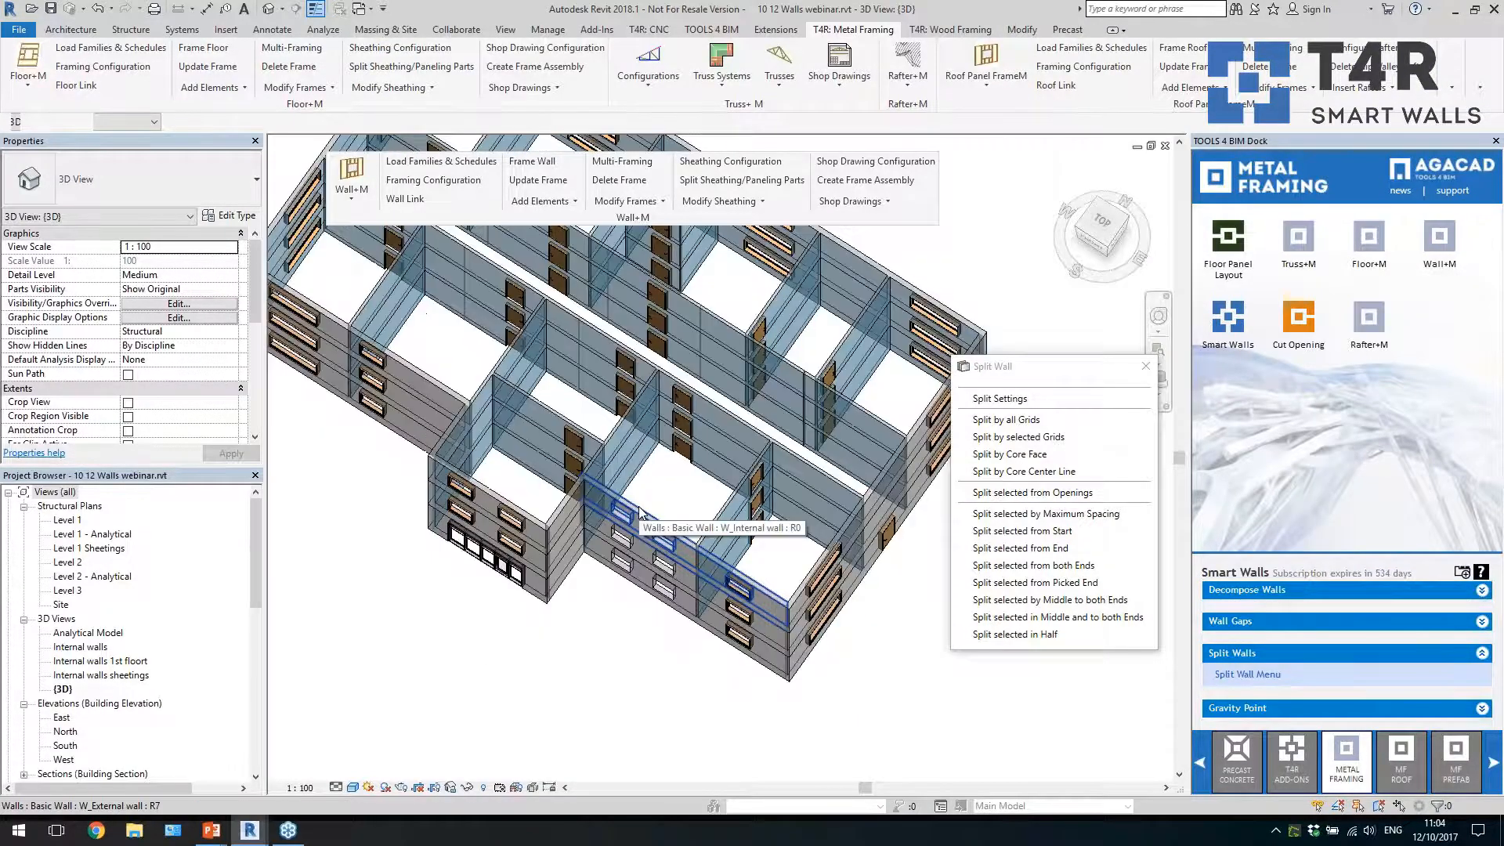
{"action": "scroll", "coordinate": [724, 556], "scroll_direction": "down", "scroll_amount": 1}
{"action": "scroll", "coordinate": [357, 279], "scroll_direction": "up", "scroll_amount": 1}
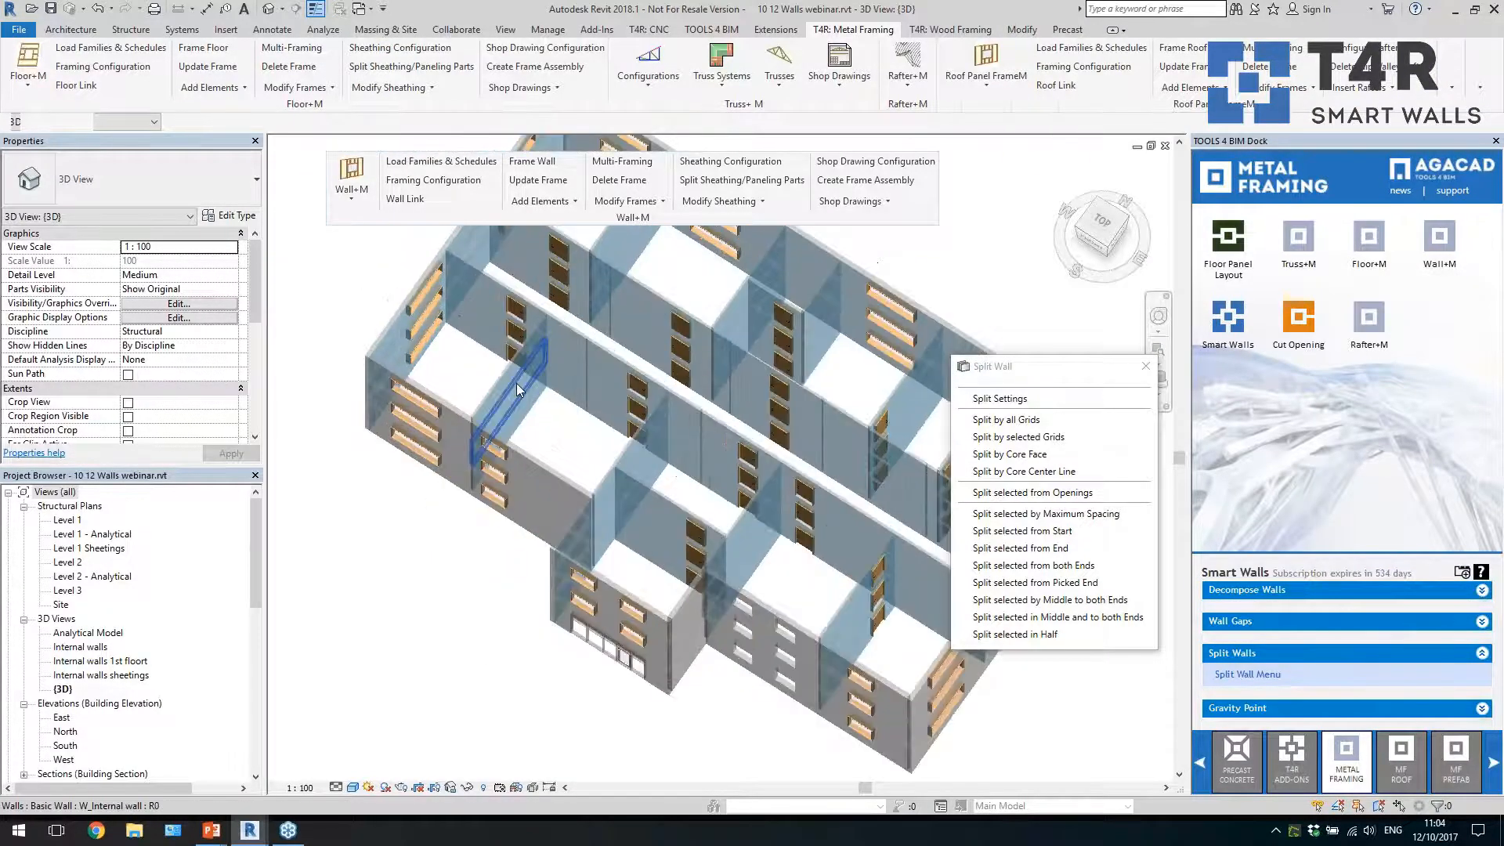
{"action": "left_click", "coordinate": [510, 413]}
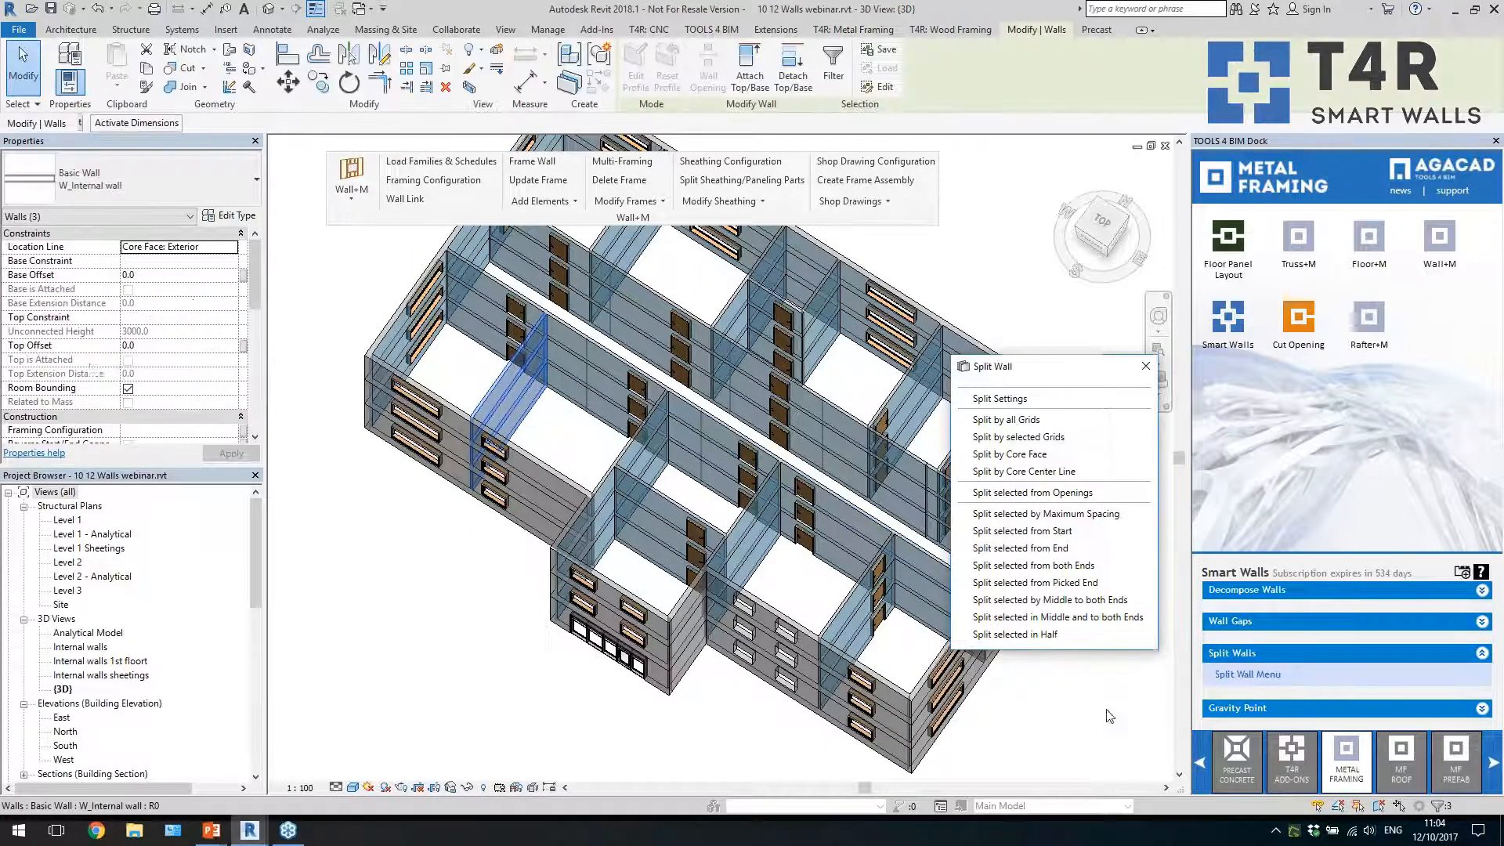
{"action": "left_click", "coordinate": [1028, 641]}
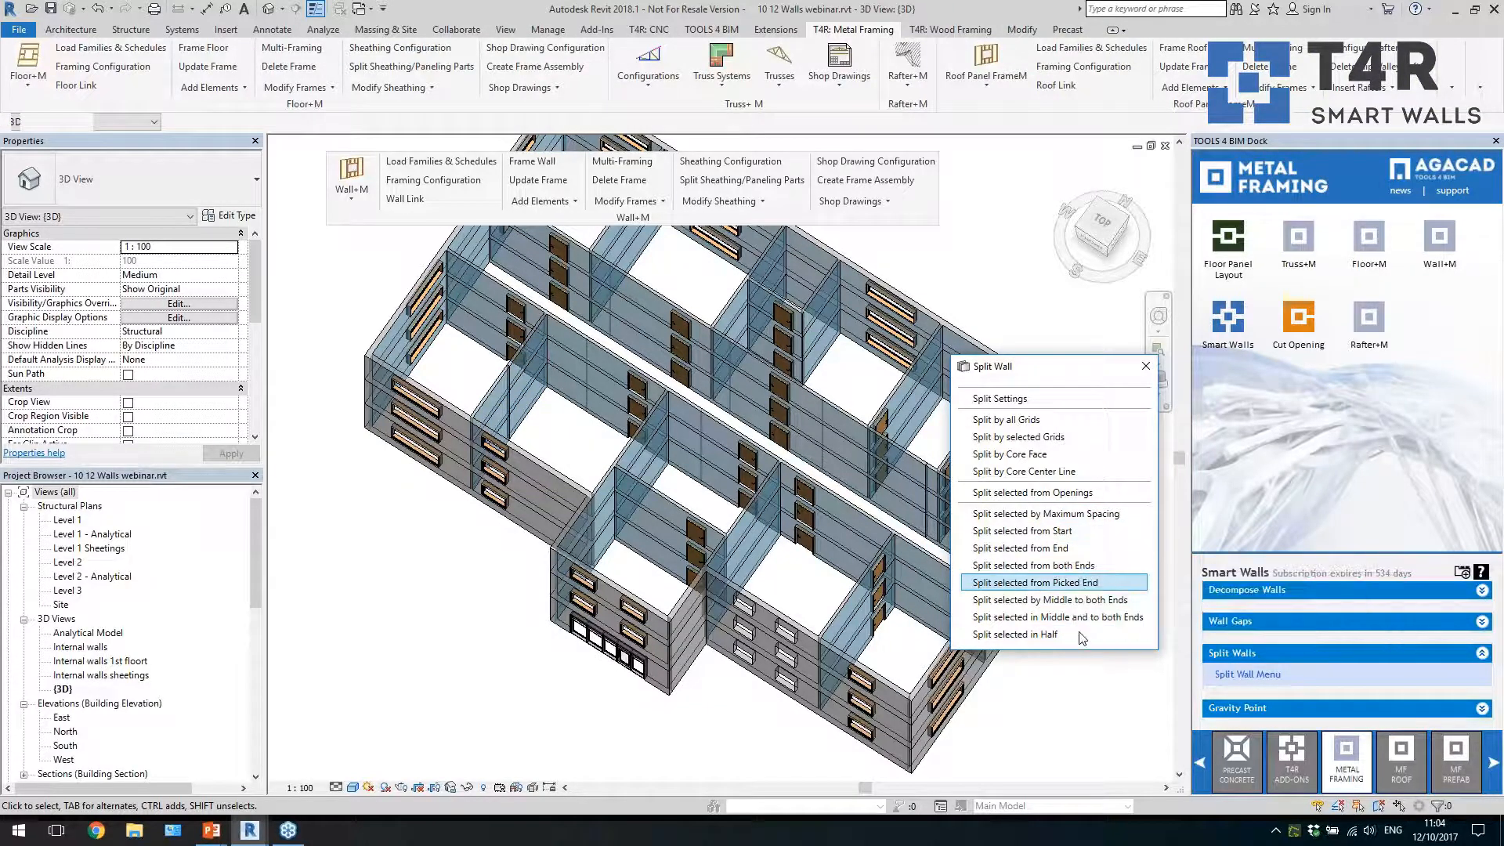
{"action": "left_click", "coordinate": [1072, 699]}
{"action": "middle_click_drag", "start_coordinate": [1065, 705], "coordinate": [1076, 711], "text": "shift"}
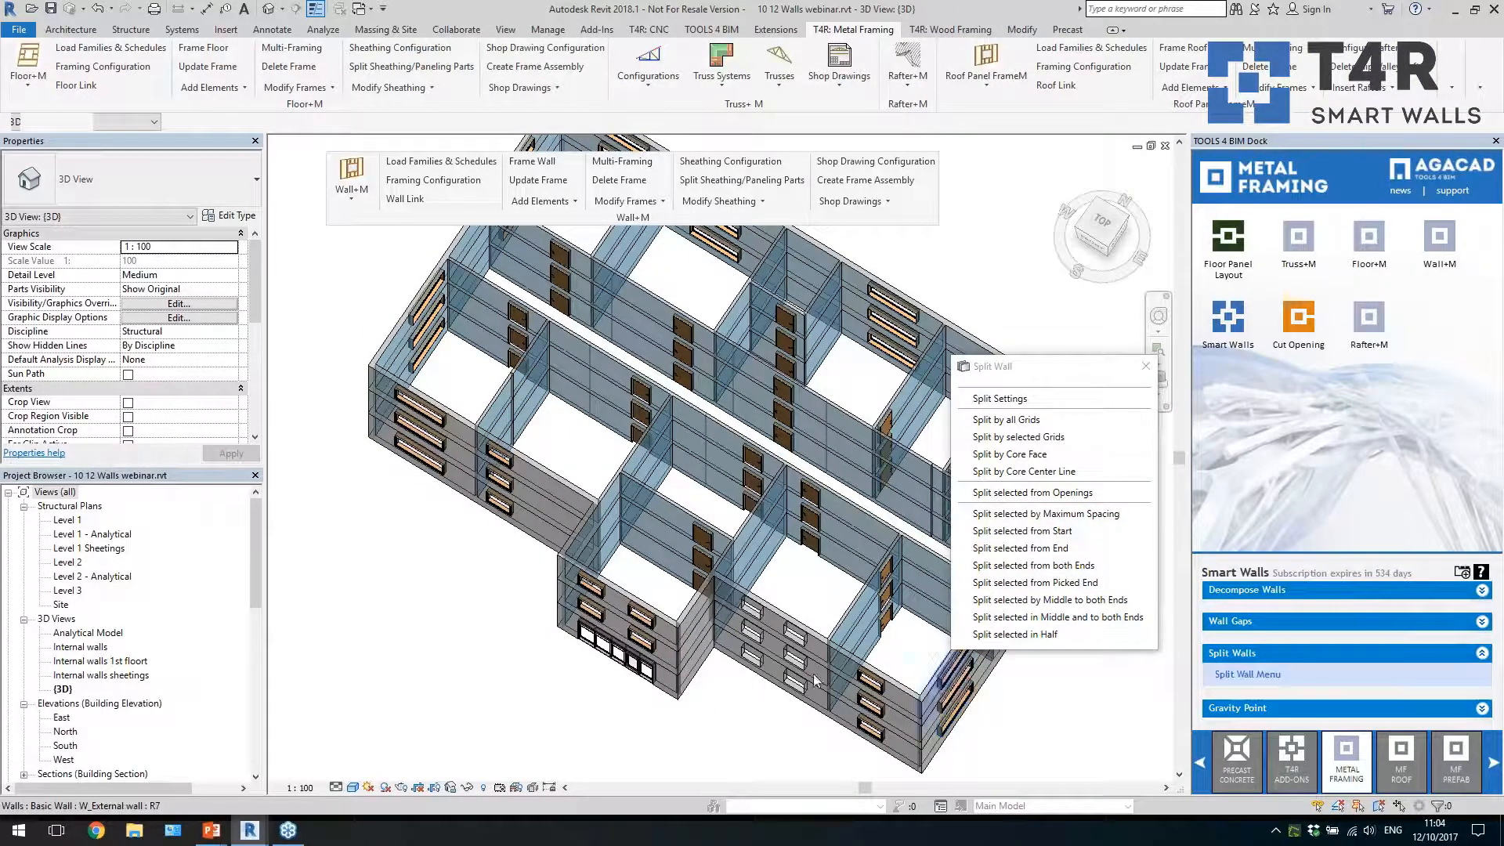
{"action": "scroll", "coordinate": [622, 631], "scroll_direction": "down", "scroll_amount": 1}
{"action": "scroll", "coordinate": [956, 694], "scroll_direction": "up", "scroll_amount": 1}
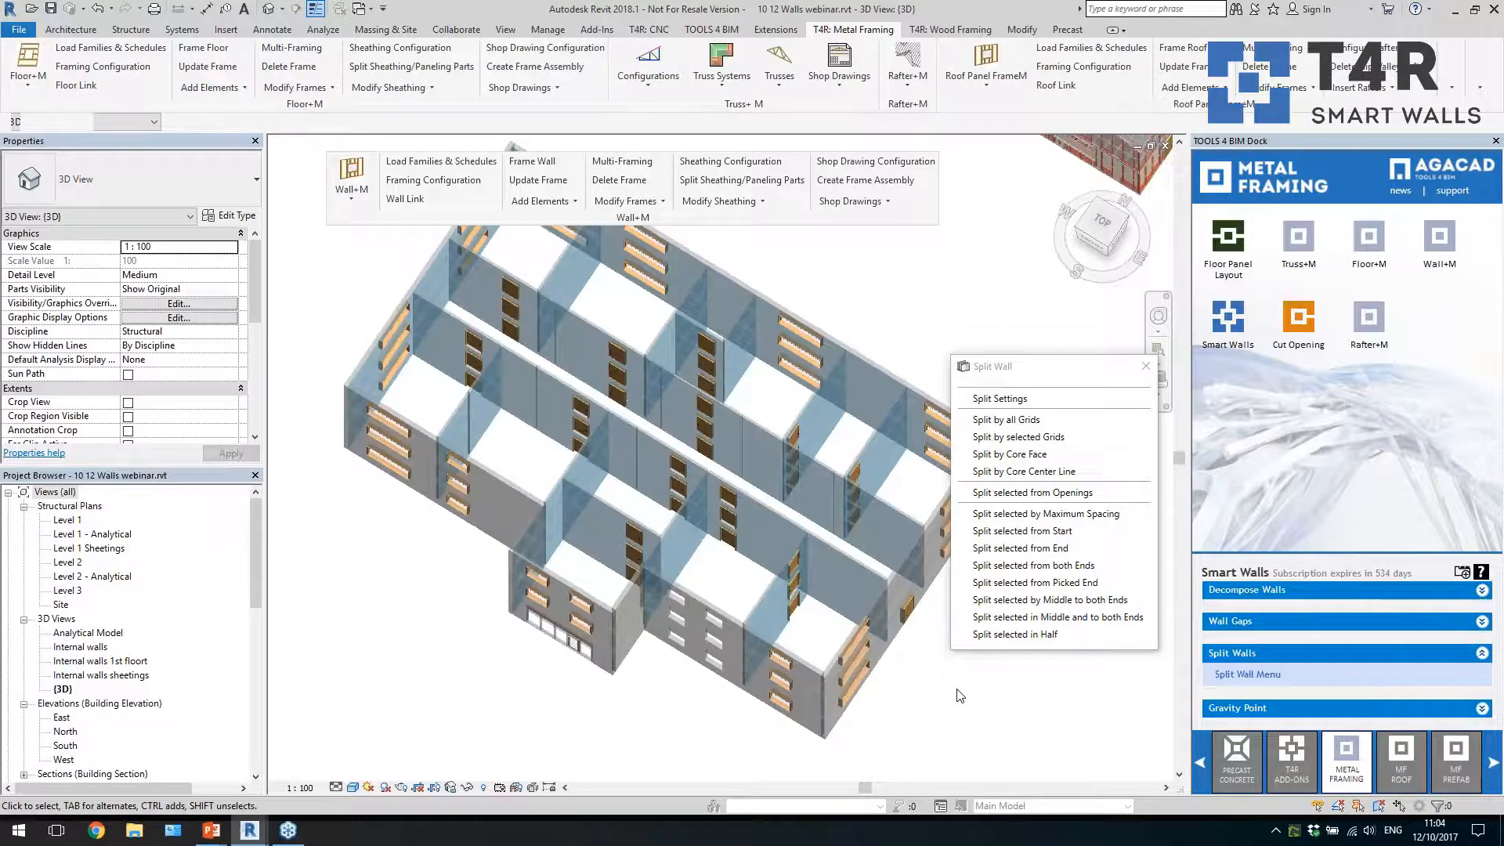
Select both vertical splitting grids that cross the front external walls in the Level 1 structural plan
{"action": "double_click", "coordinate": [65, 521]}
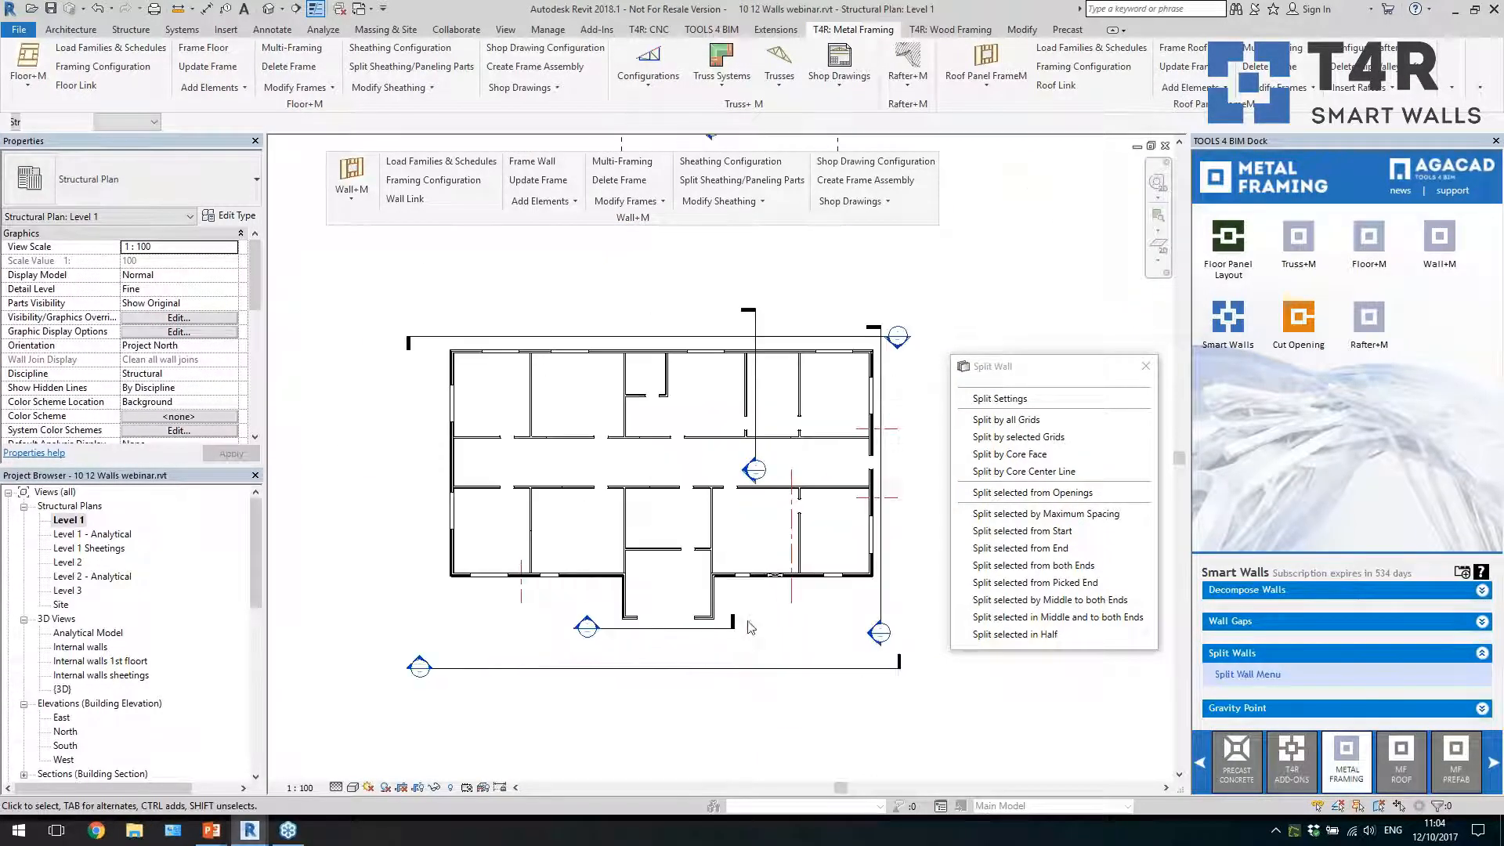
{"action": "scroll", "coordinate": [806, 620], "scroll_direction": "up", "scroll_amount": 1}
{"action": "left_click", "coordinate": [788, 612]}
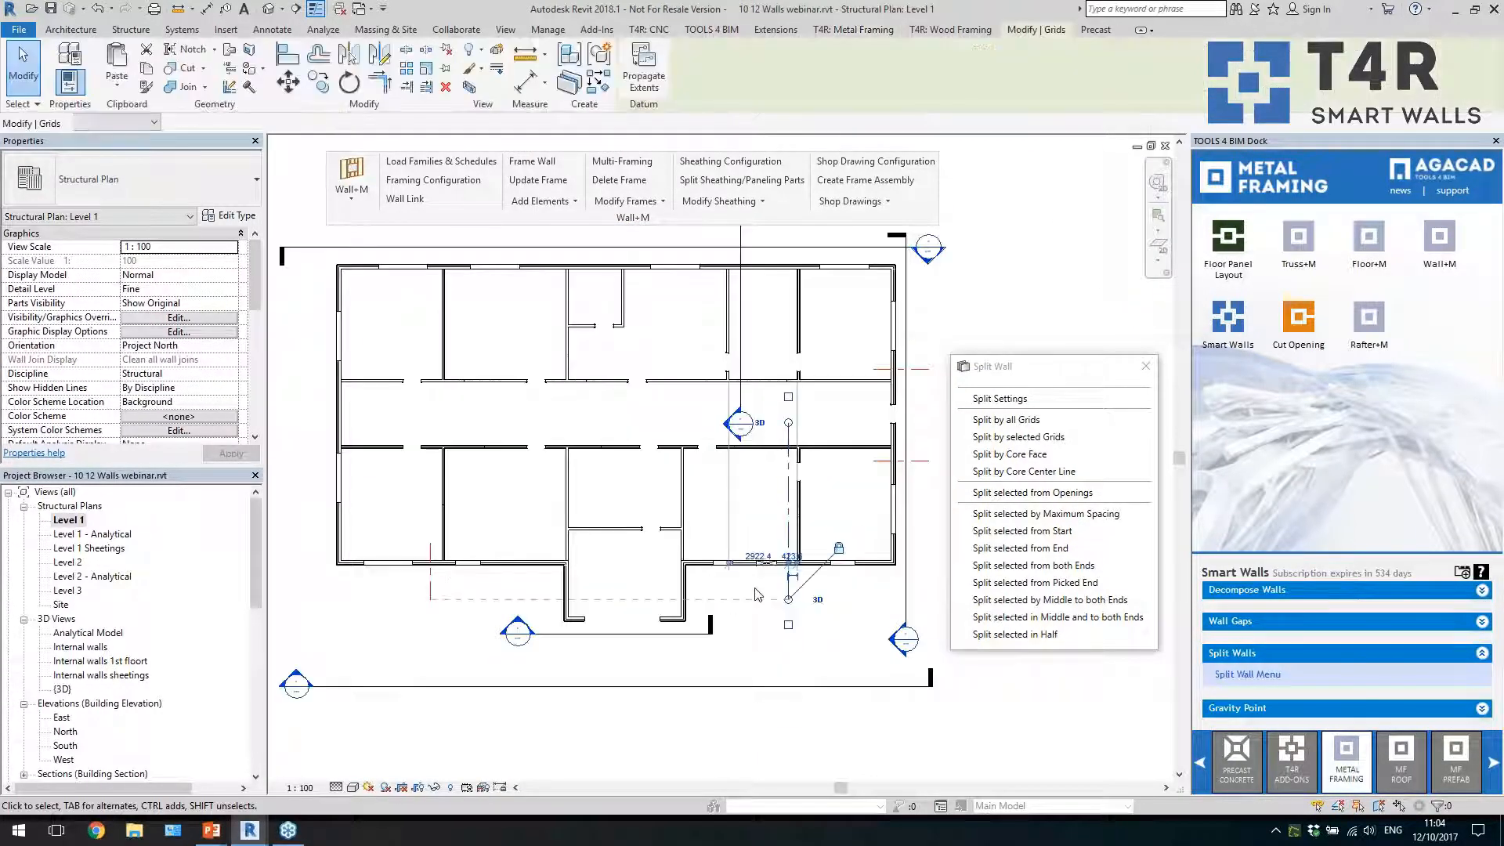
{"action": "left_click", "coordinate": [432, 588], "text": "ctrl"}
{"action": "scroll", "coordinate": [431, 573], "scroll_direction": "up", "scroll_amount": 2}
{"action": "scroll", "coordinate": [453, 587], "scroll_direction": "down", "scroll_amount": 2}
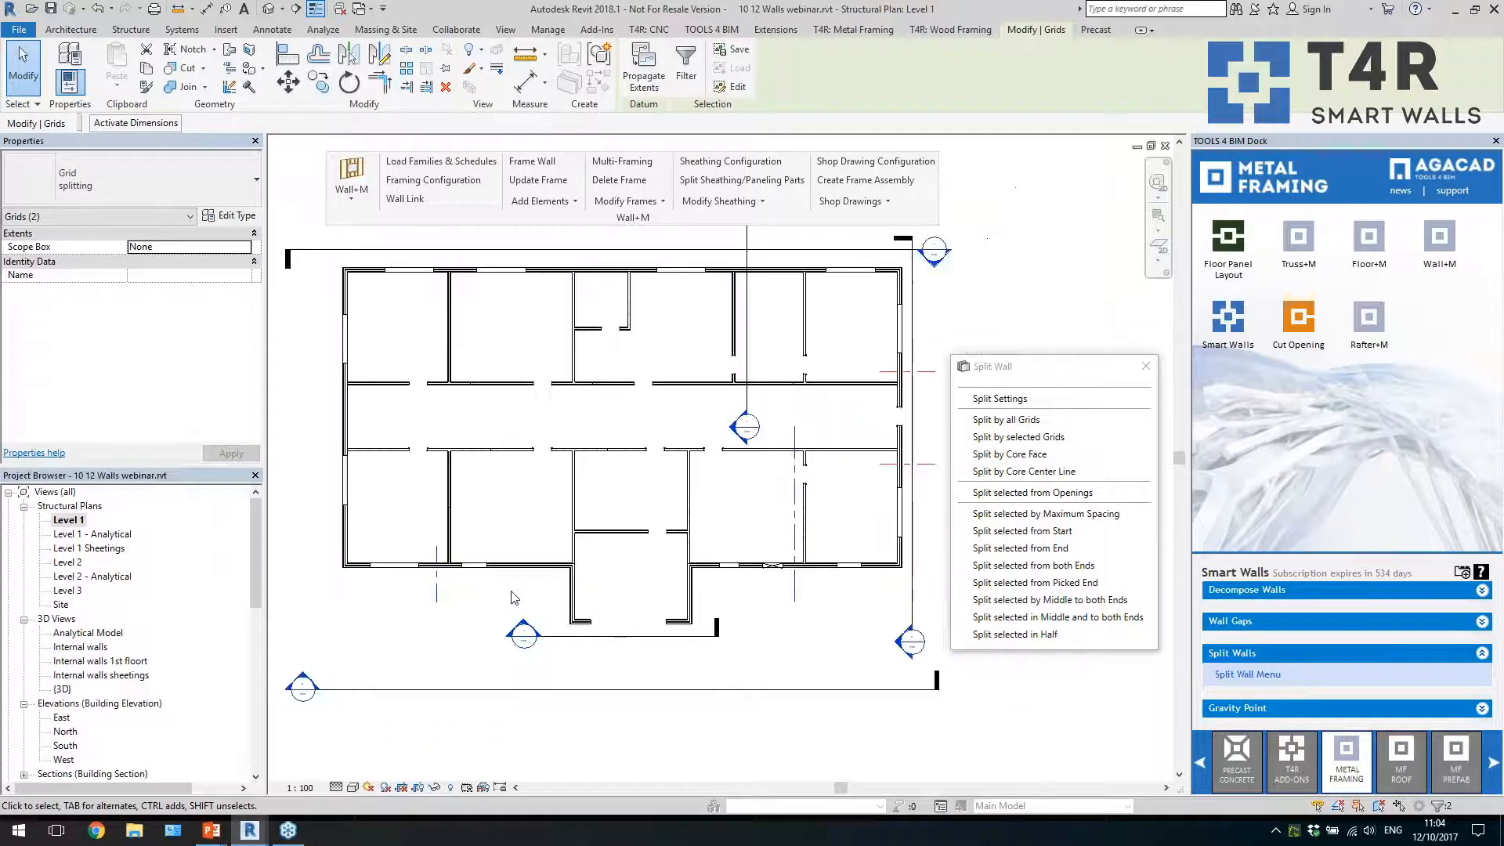
Split the front external walls by the selected grids in the {3D} view, and check a resulting ground-floor corner panel
{"action": "double_click", "coordinate": [62, 690]}
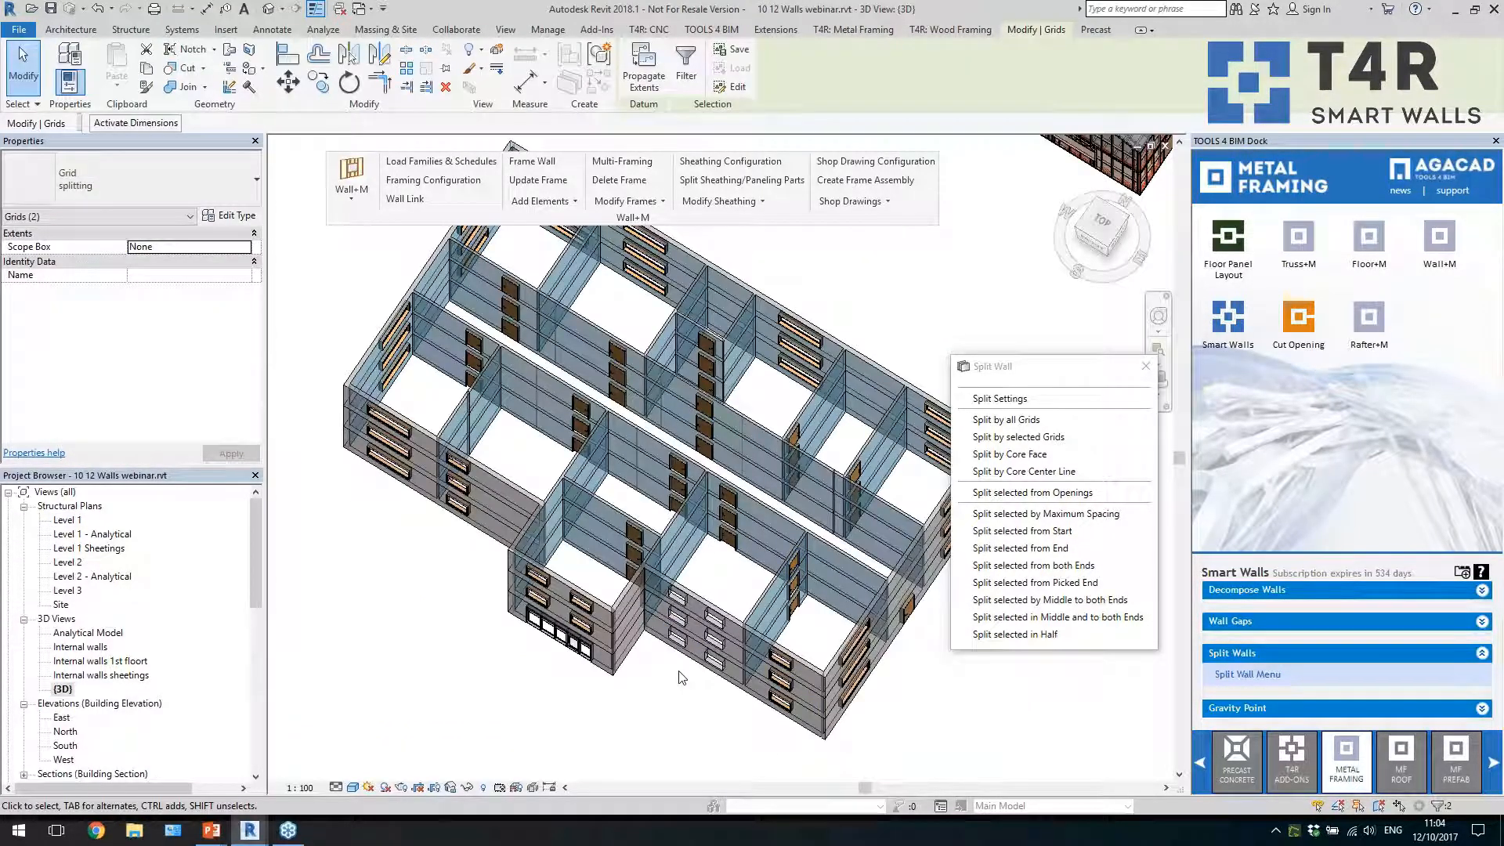
{"action": "left_click", "coordinate": [1018, 437]}
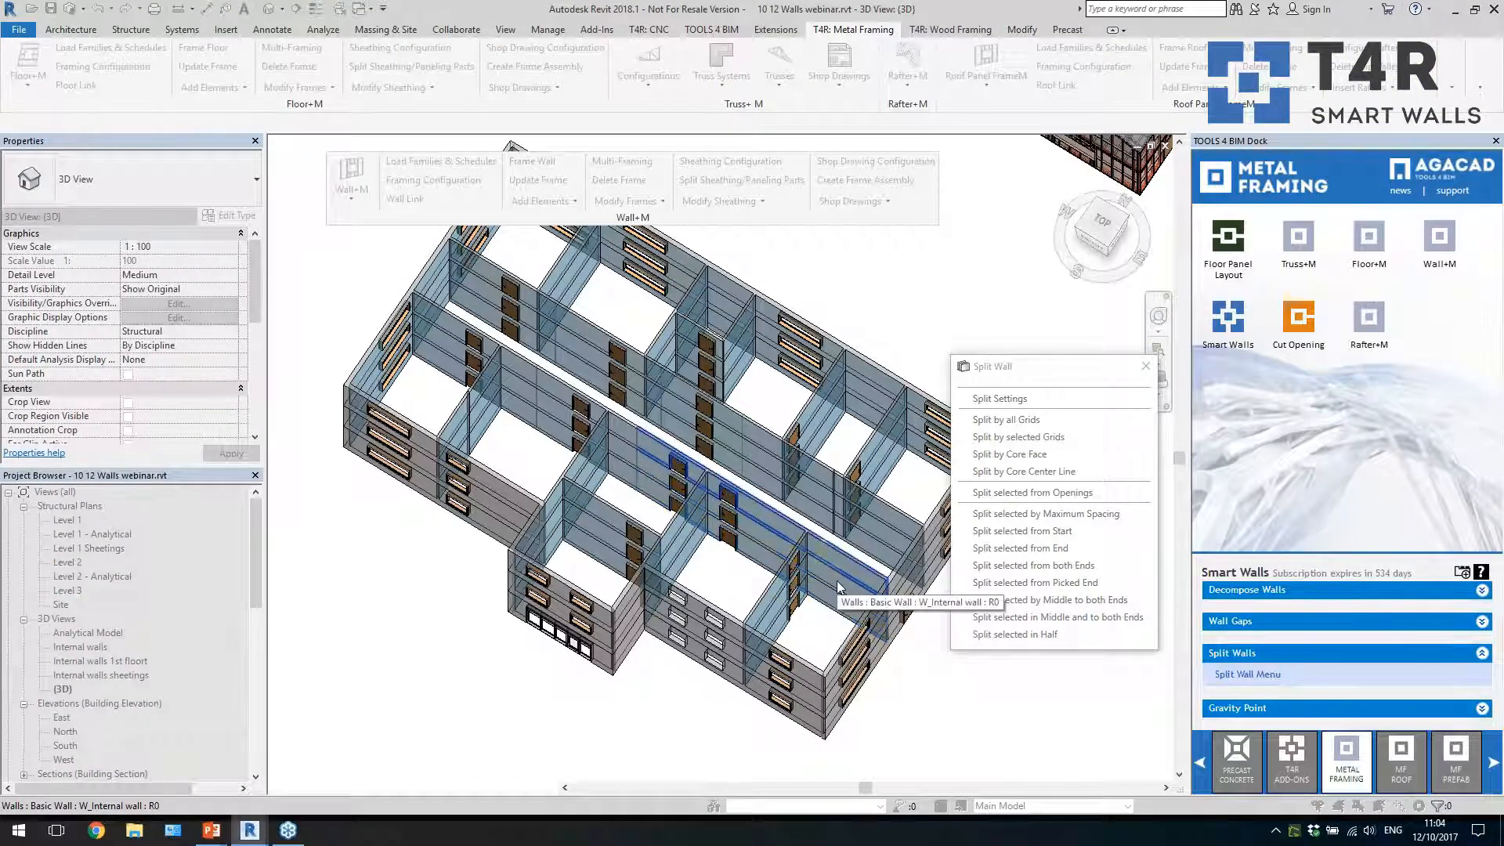
{"action": "scroll", "coordinate": [852, 589], "scroll_direction": "up", "scroll_amount": 5}
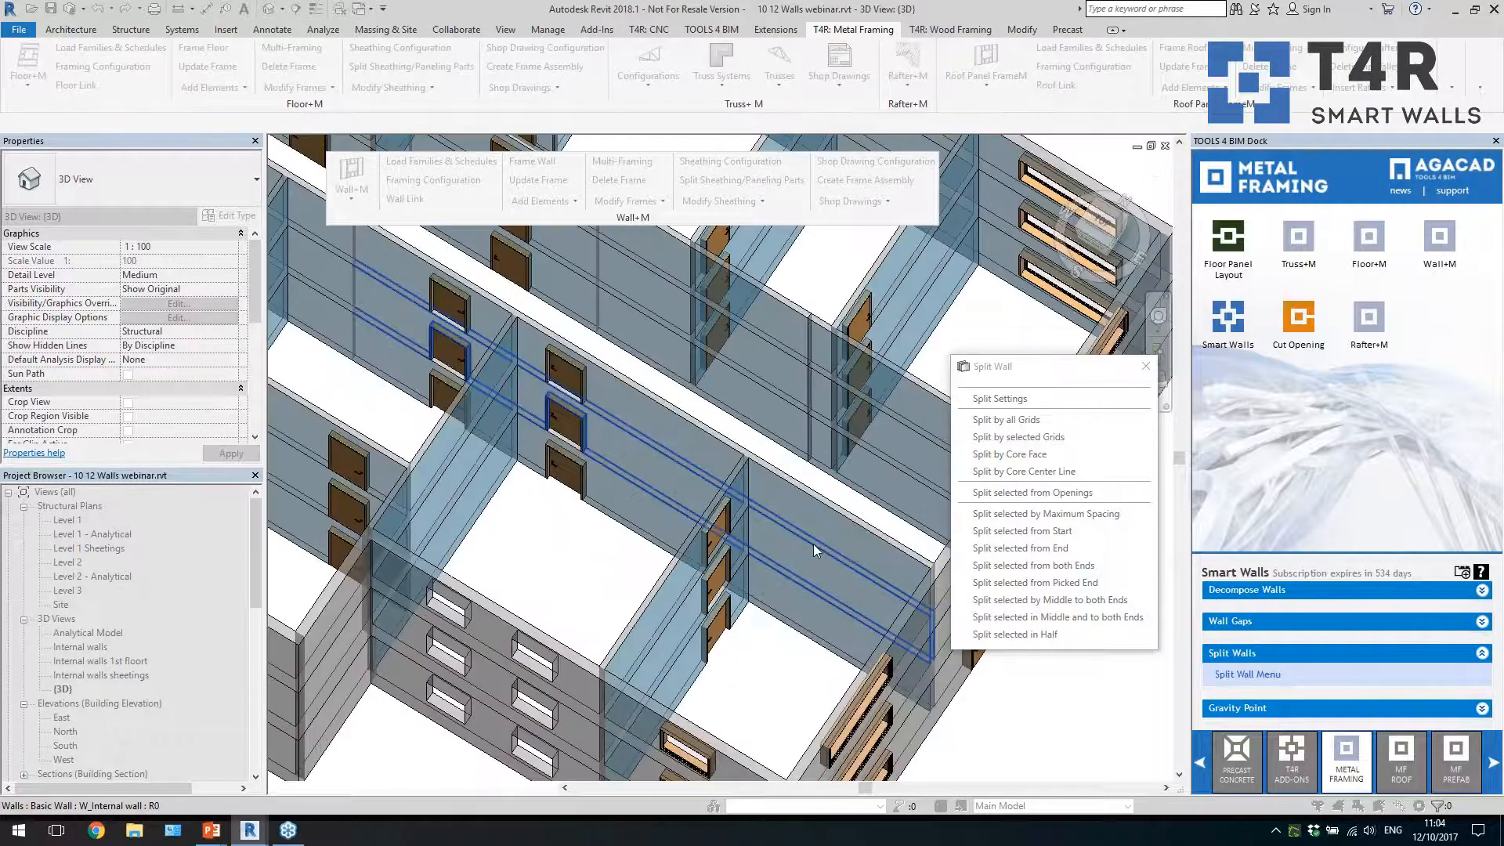
{"action": "scroll", "coordinate": [815, 519], "scroll_direction": "down", "scroll_amount": 5}
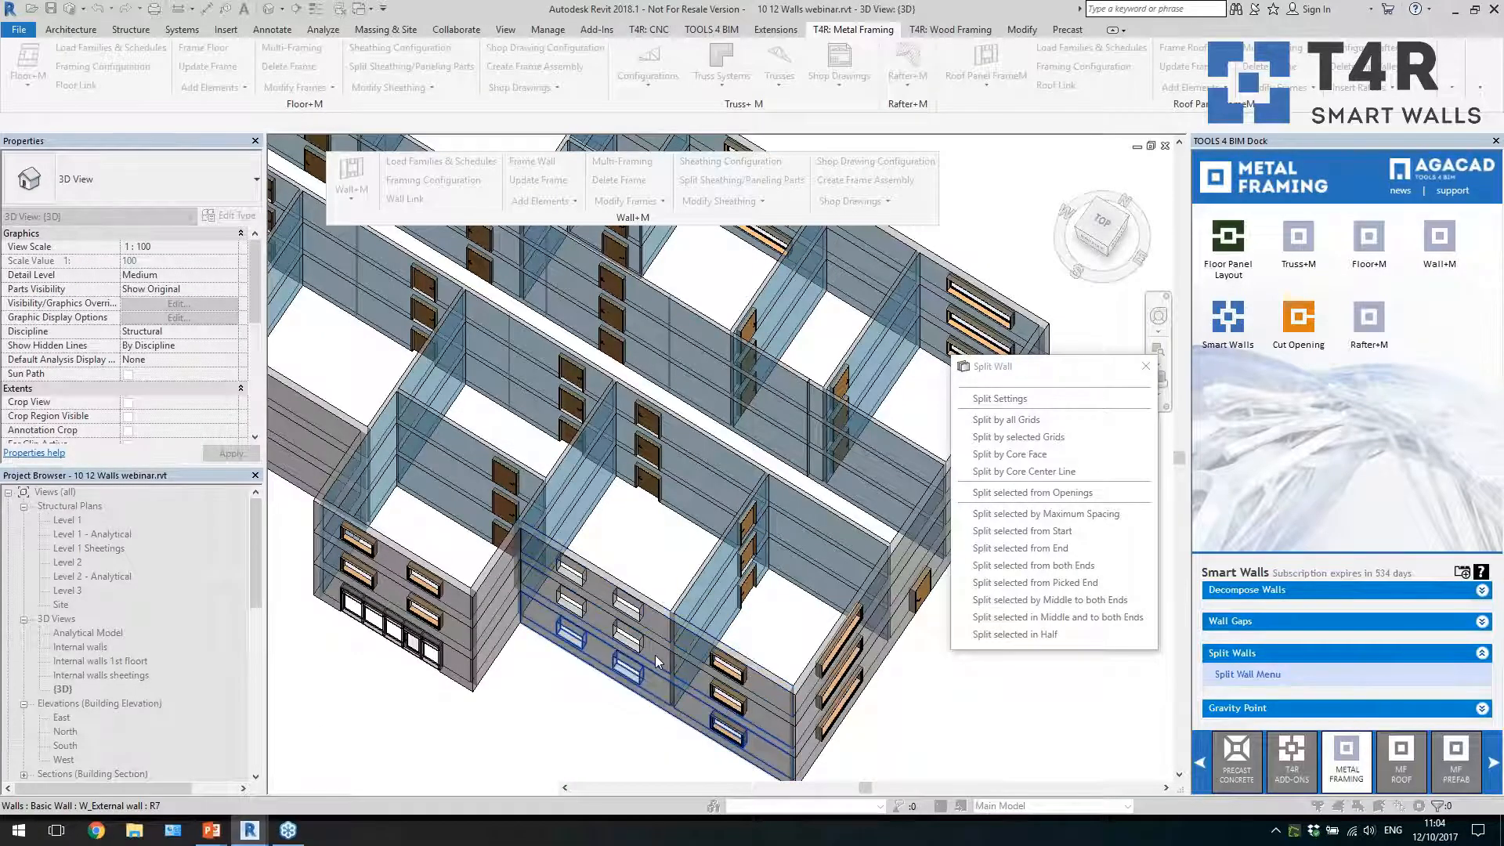
{"action": "scroll", "coordinate": [654, 655], "scroll_direction": "up", "scroll_amount": 3}
{"action": "scroll", "coordinate": [501, 517], "scroll_direction": "down", "scroll_amount": 3}
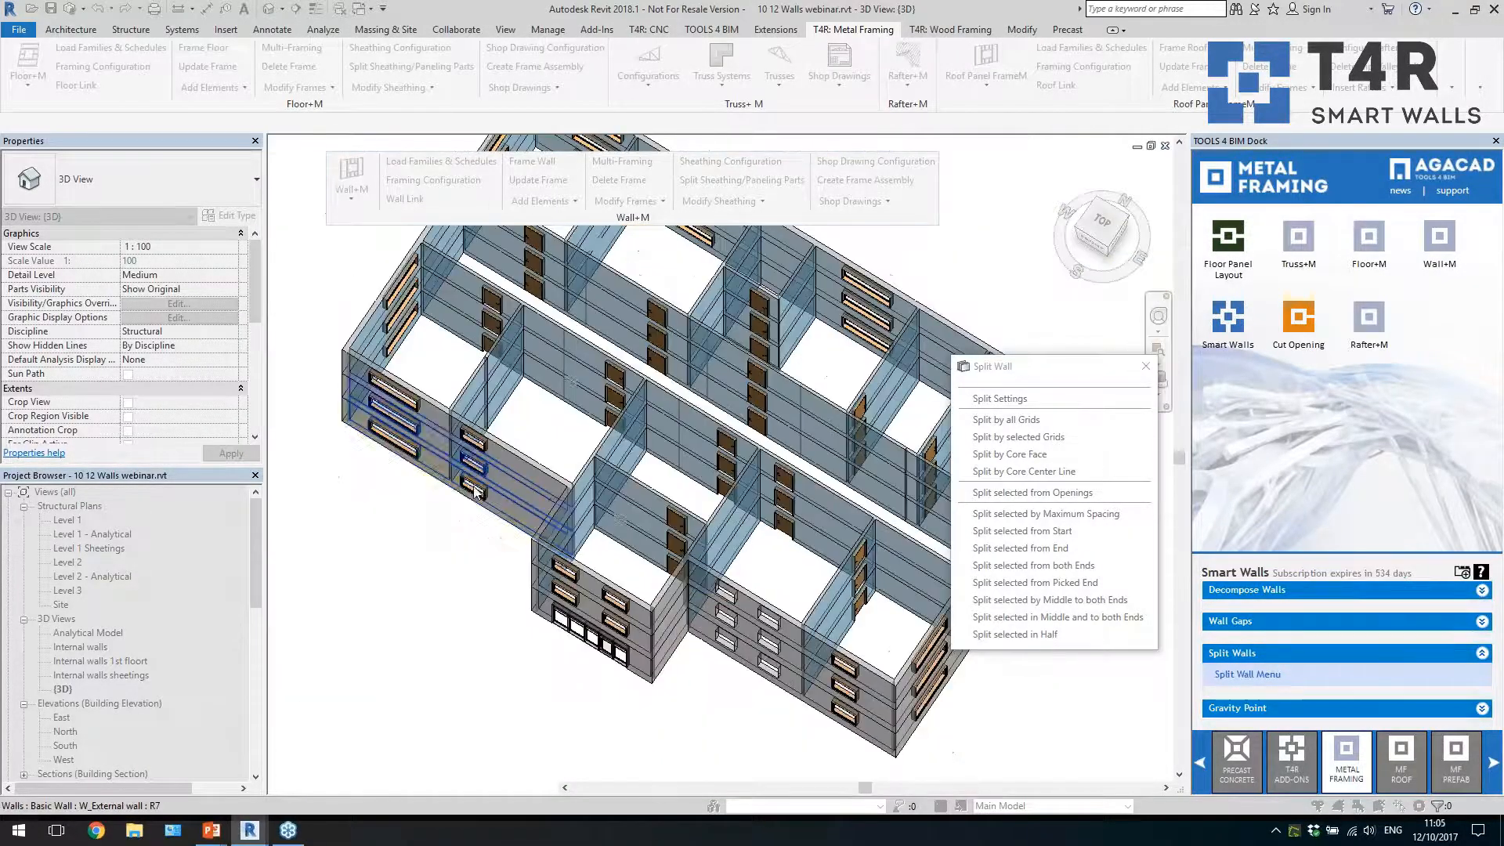
{"action": "scroll", "coordinate": [469, 488], "scroll_direction": "up", "scroll_amount": 3}
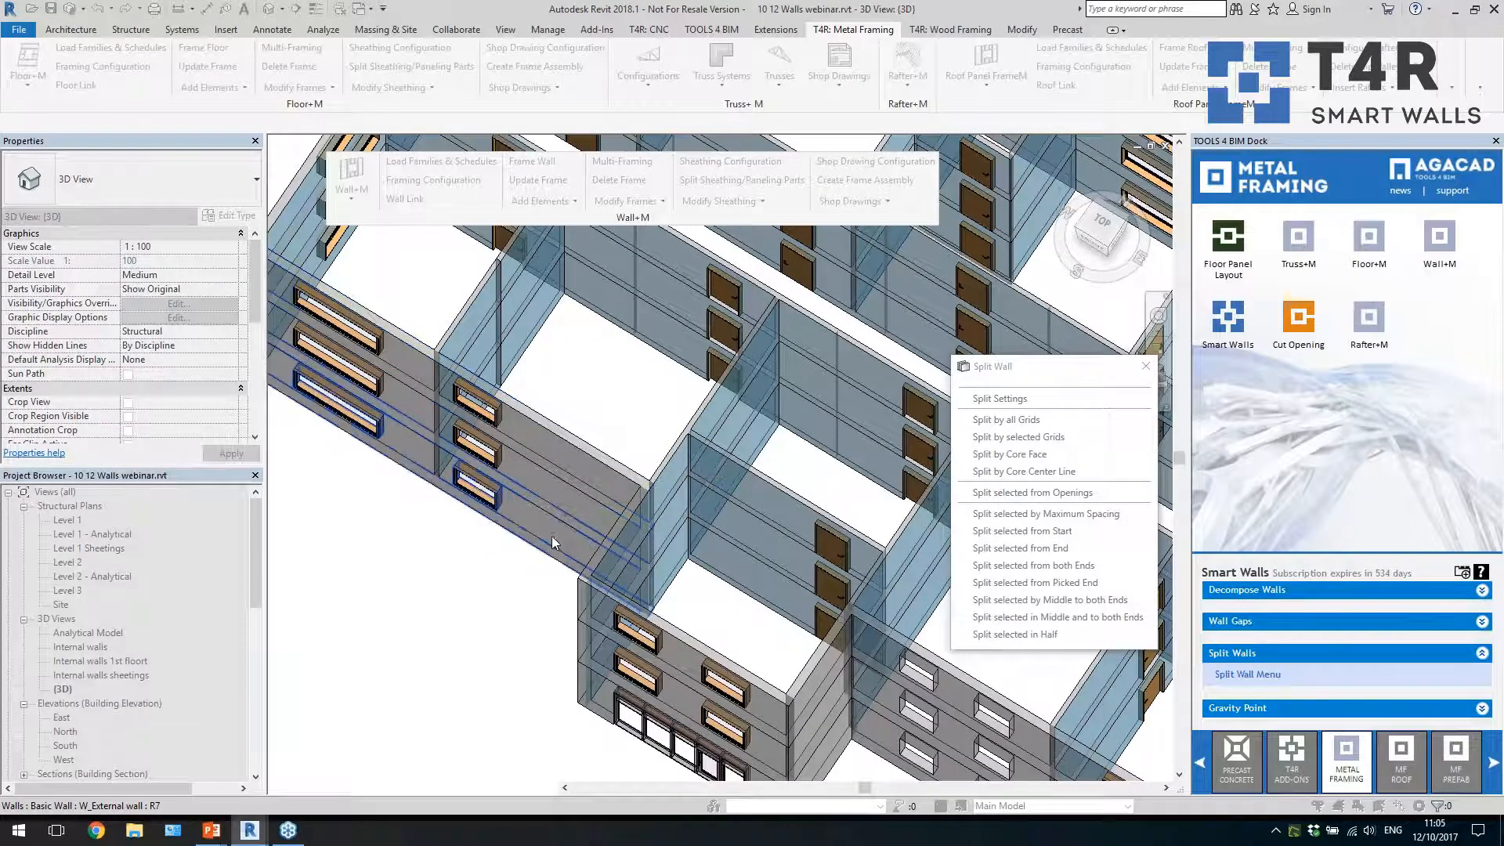
{"action": "scroll", "coordinate": [587, 553], "scroll_direction": "down", "scroll_amount": 4}
{"action": "left_click", "coordinate": [586, 551]}
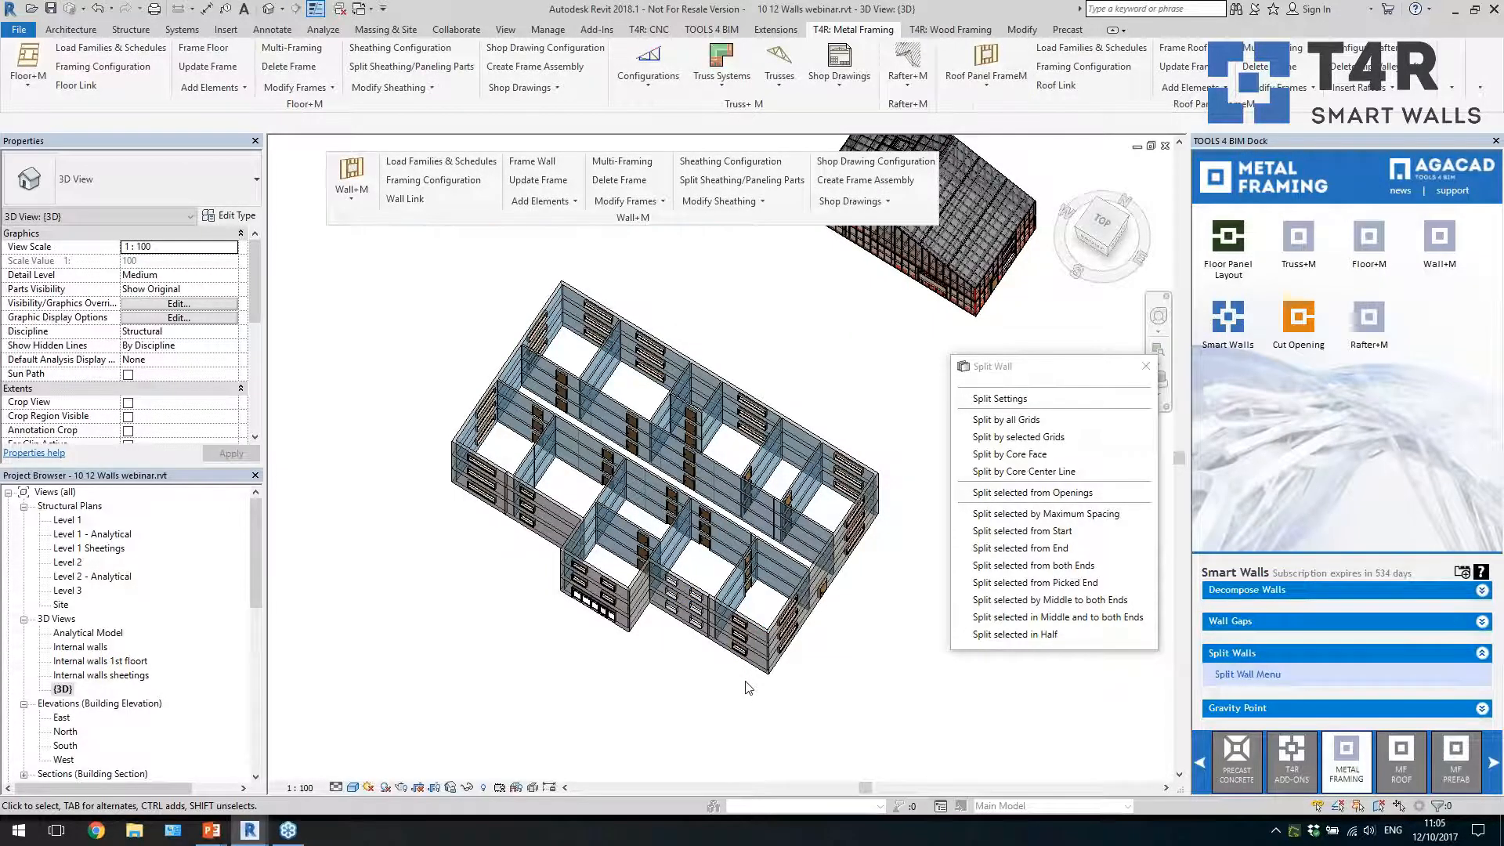
{"action": "scroll", "coordinate": [748, 687], "scroll_direction": "up", "scroll_amount": 3}
{"action": "left_click", "coordinate": [779, 670]}
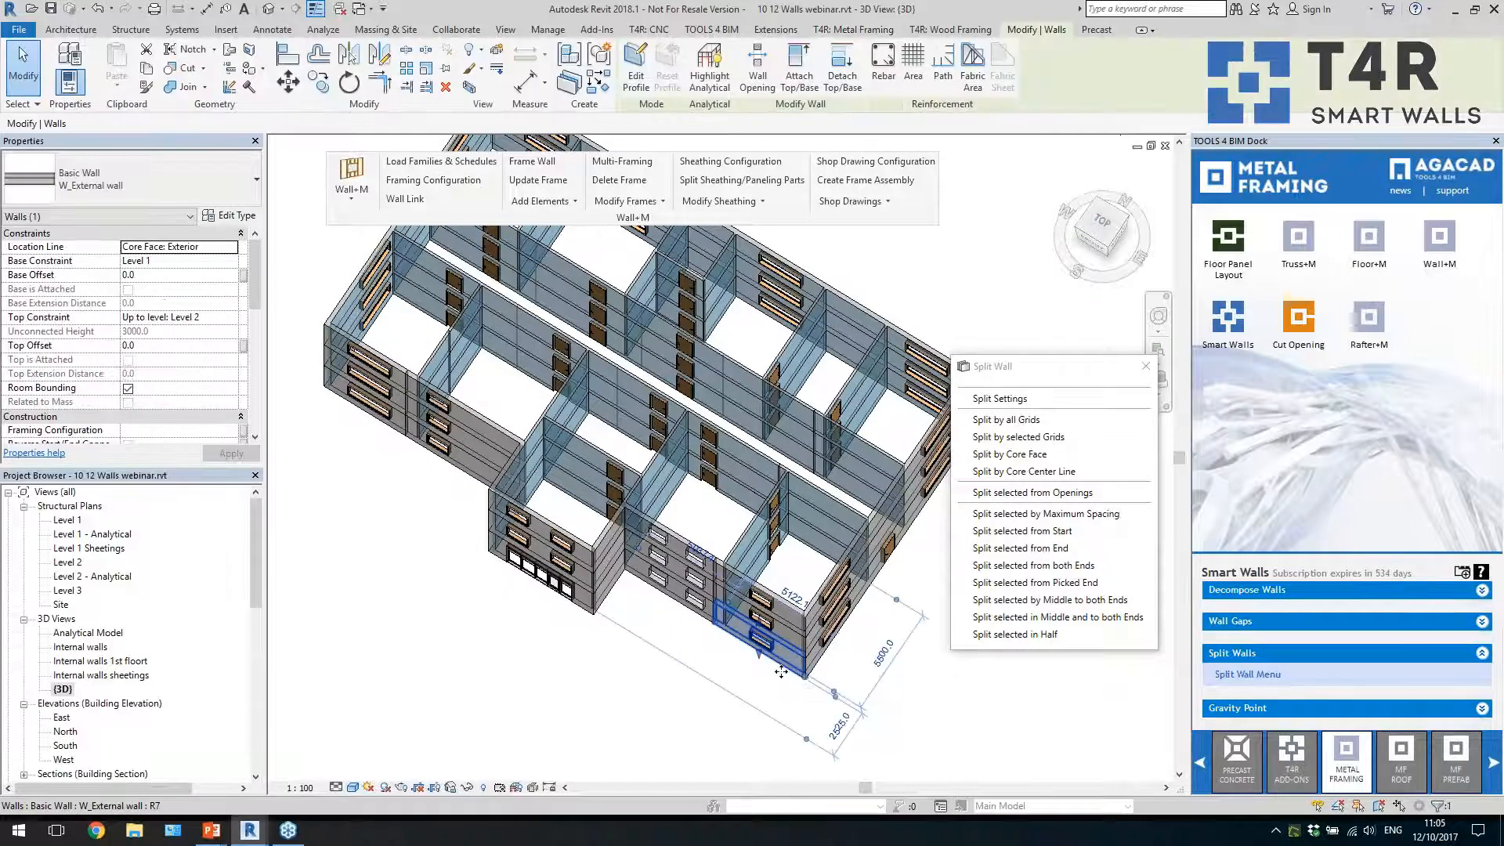
Check the split external wall panels on the front's top storey and the ground-floor door panel on the end wall
{"action": "left_click", "coordinate": [646, 666]}
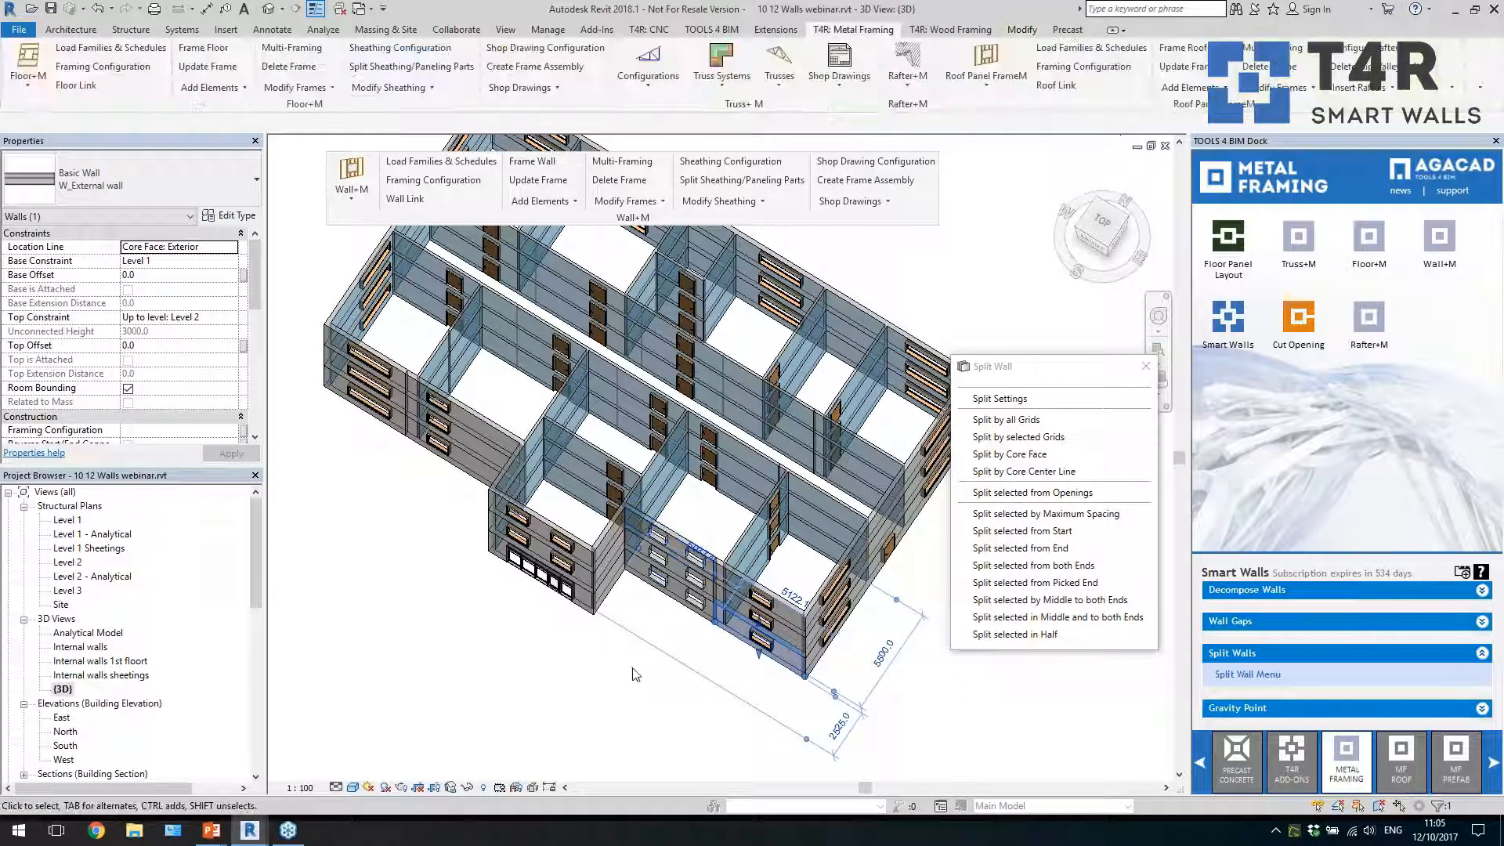
{"action": "left_click", "coordinate": [463, 415]}
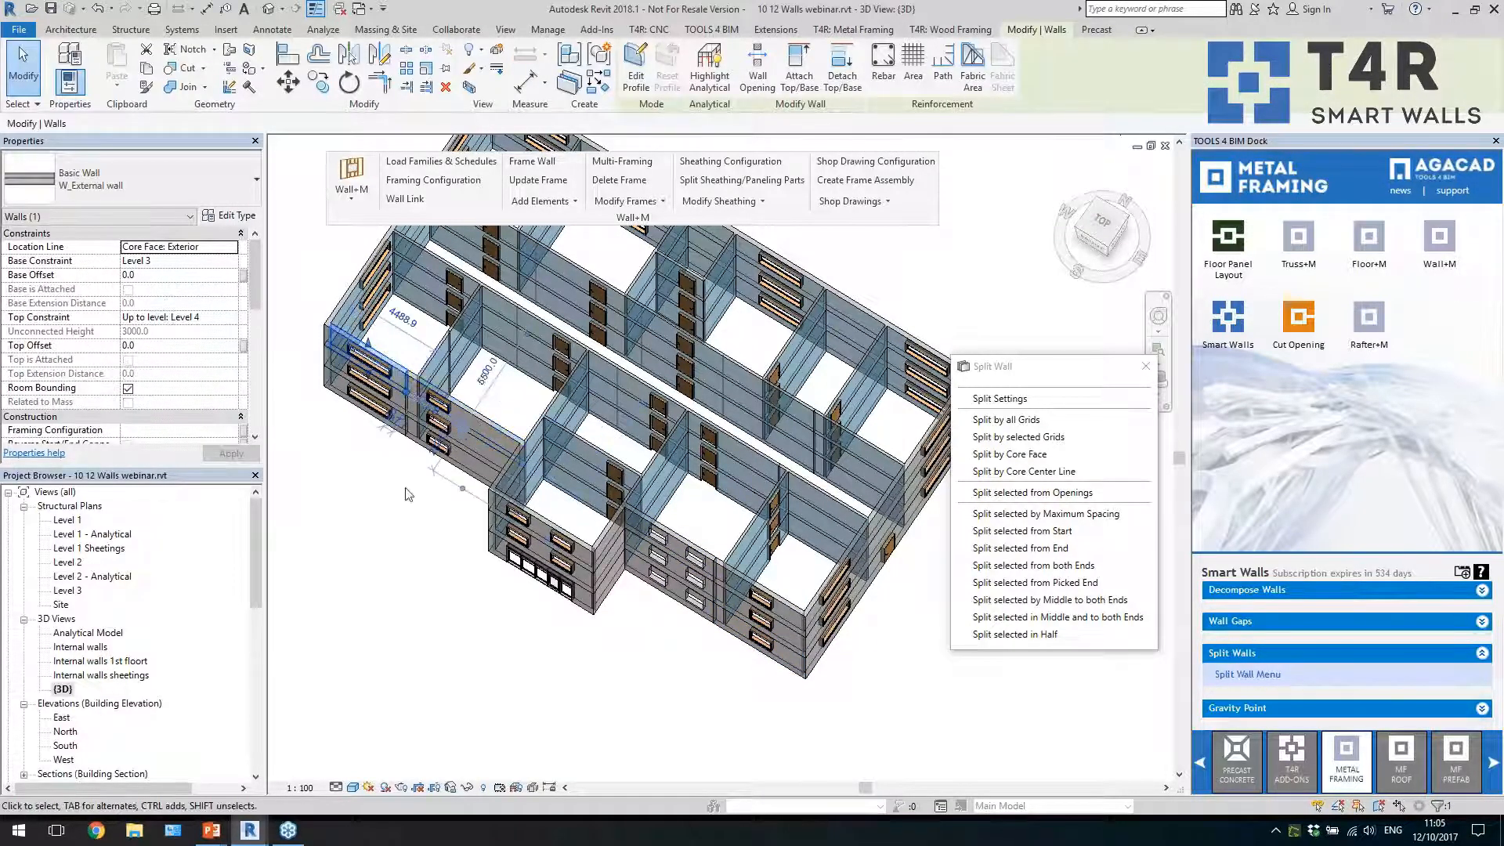
{"action": "left_click", "coordinate": [451, 555]}
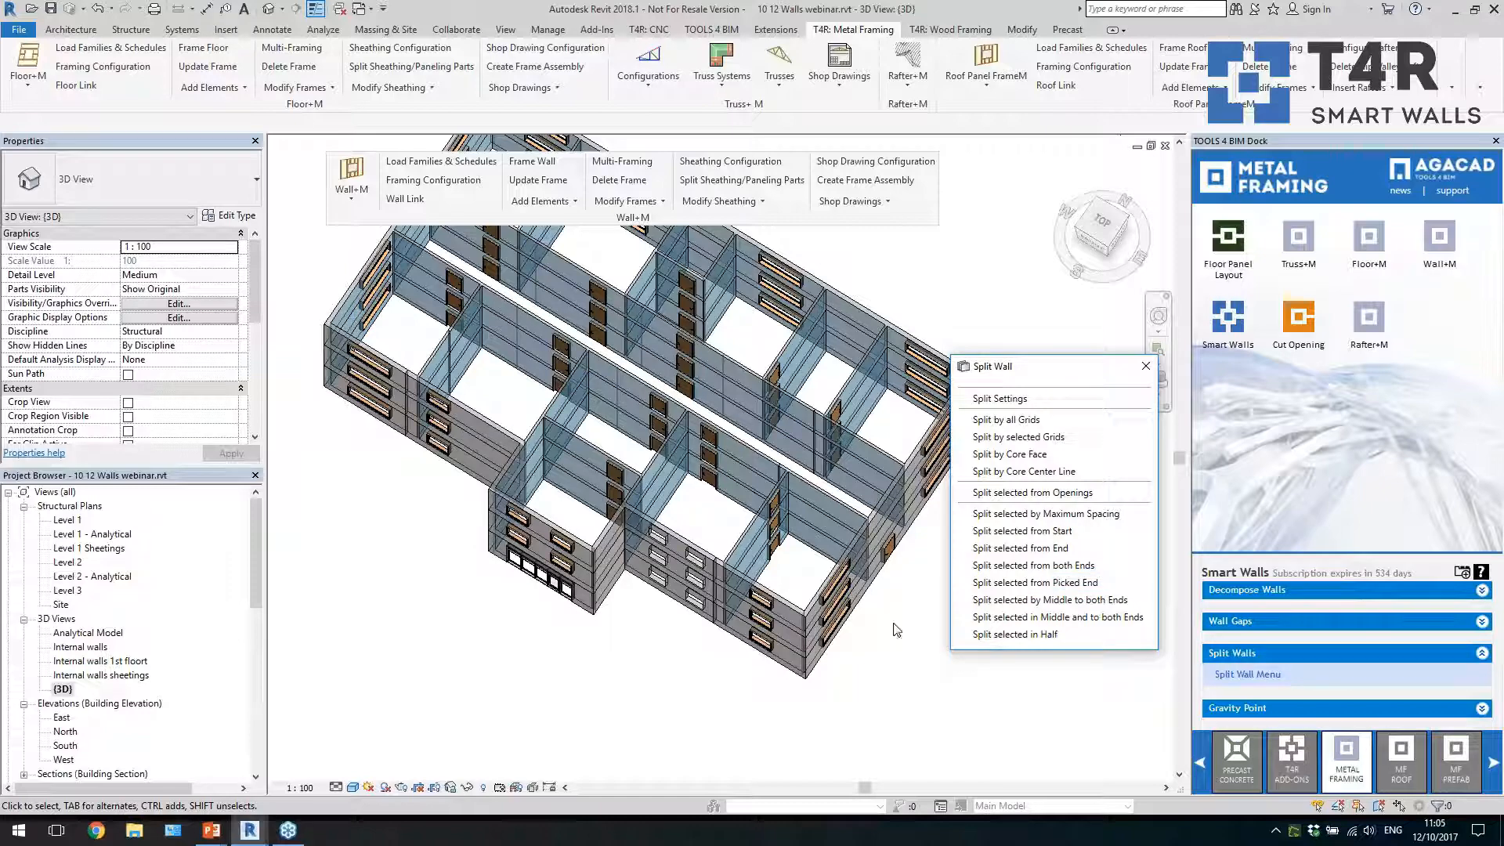
{"action": "scroll", "coordinate": [818, 624], "scroll_direction": "up", "scroll_amount": 4}
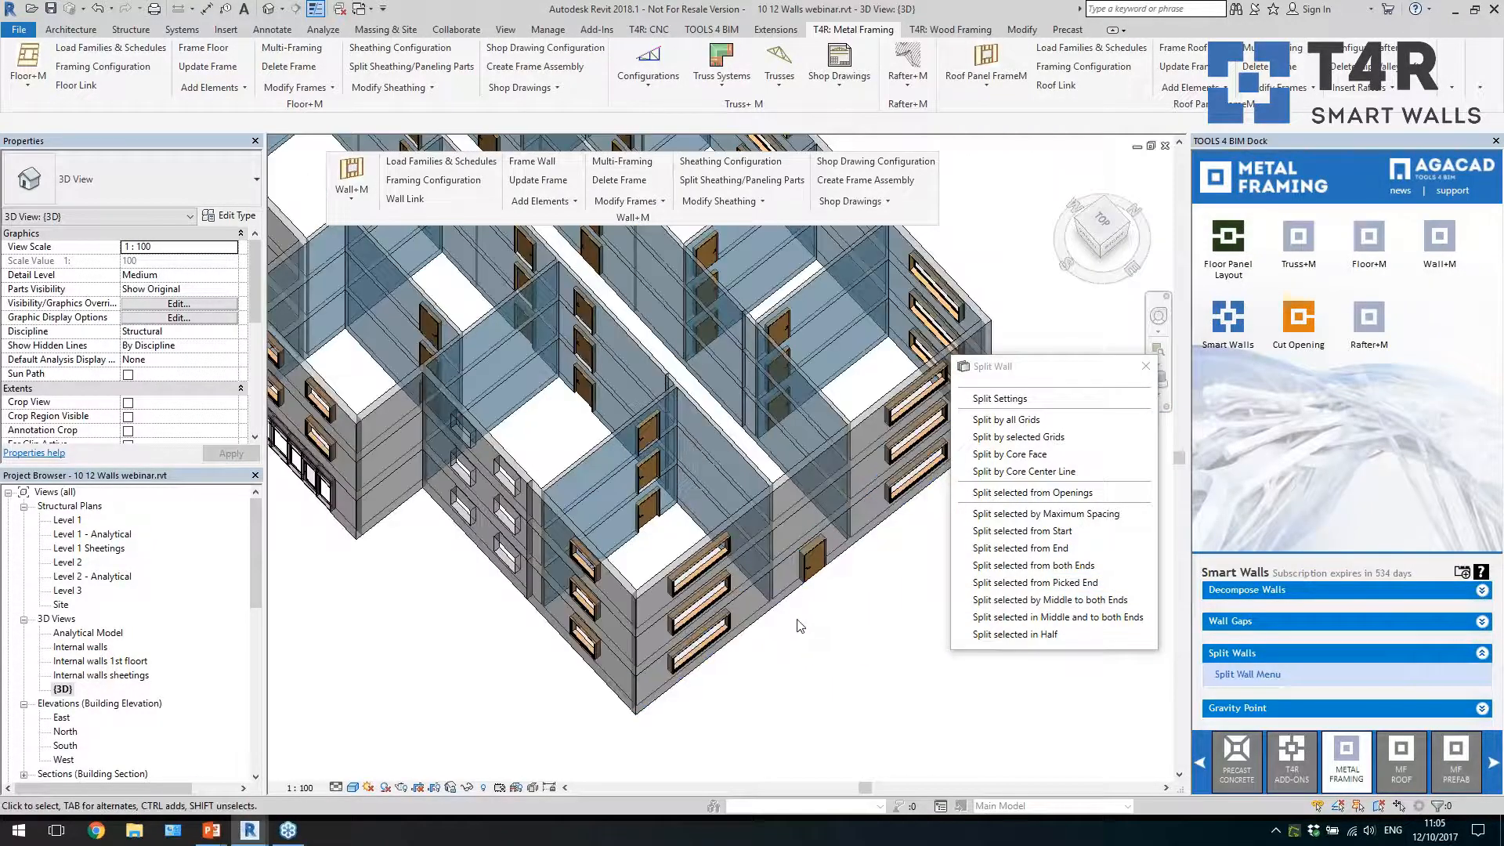
{"action": "left_click", "coordinate": [782, 510]}
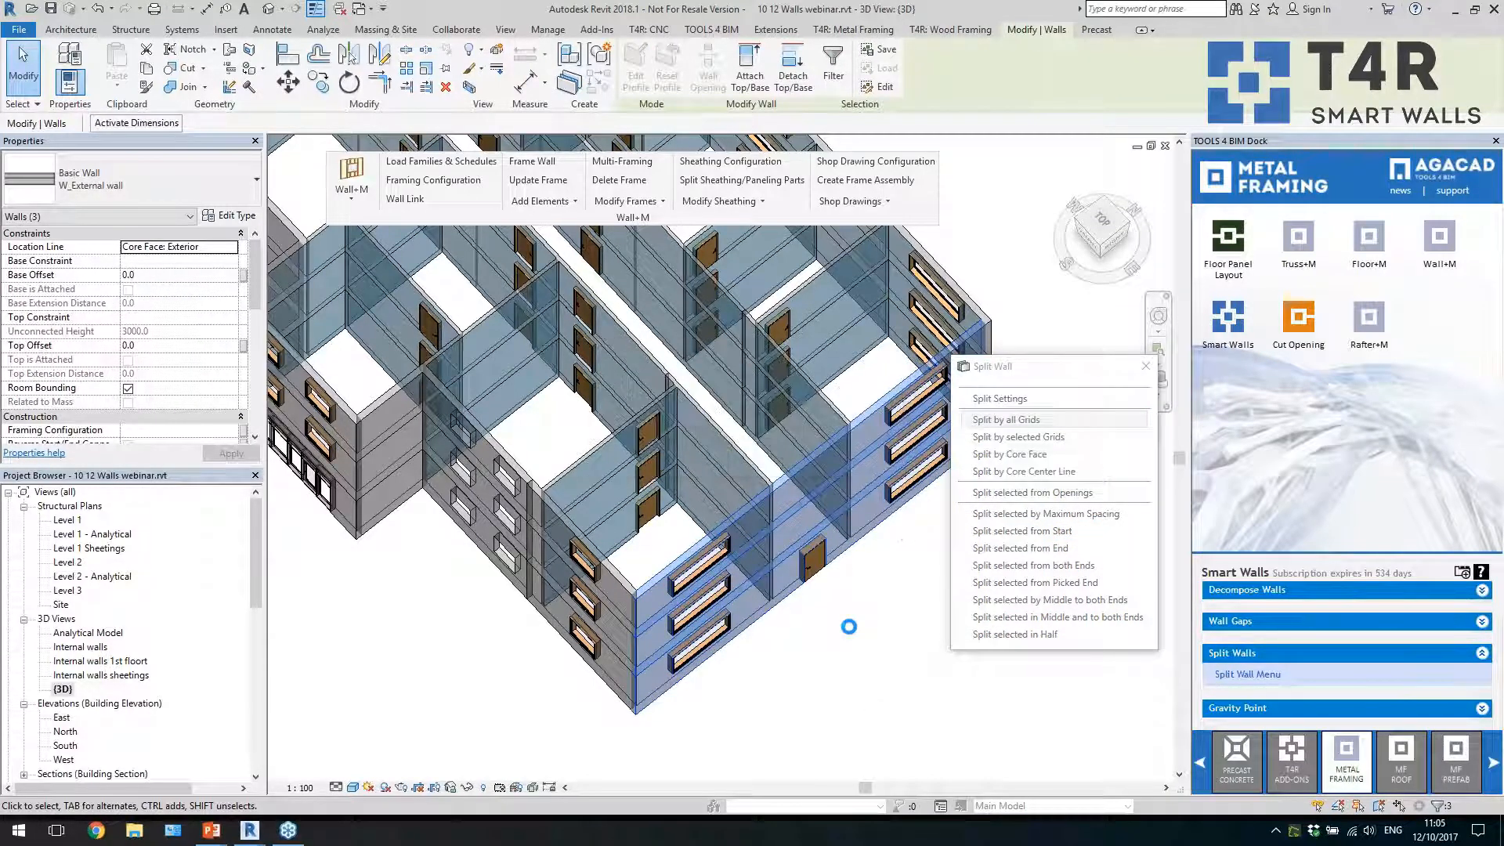
{"action": "left_click", "coordinate": [796, 596]}
{"action": "middle_click_drag", "start_coordinate": [820, 637], "coordinate": [900, 651], "text": "shift"}
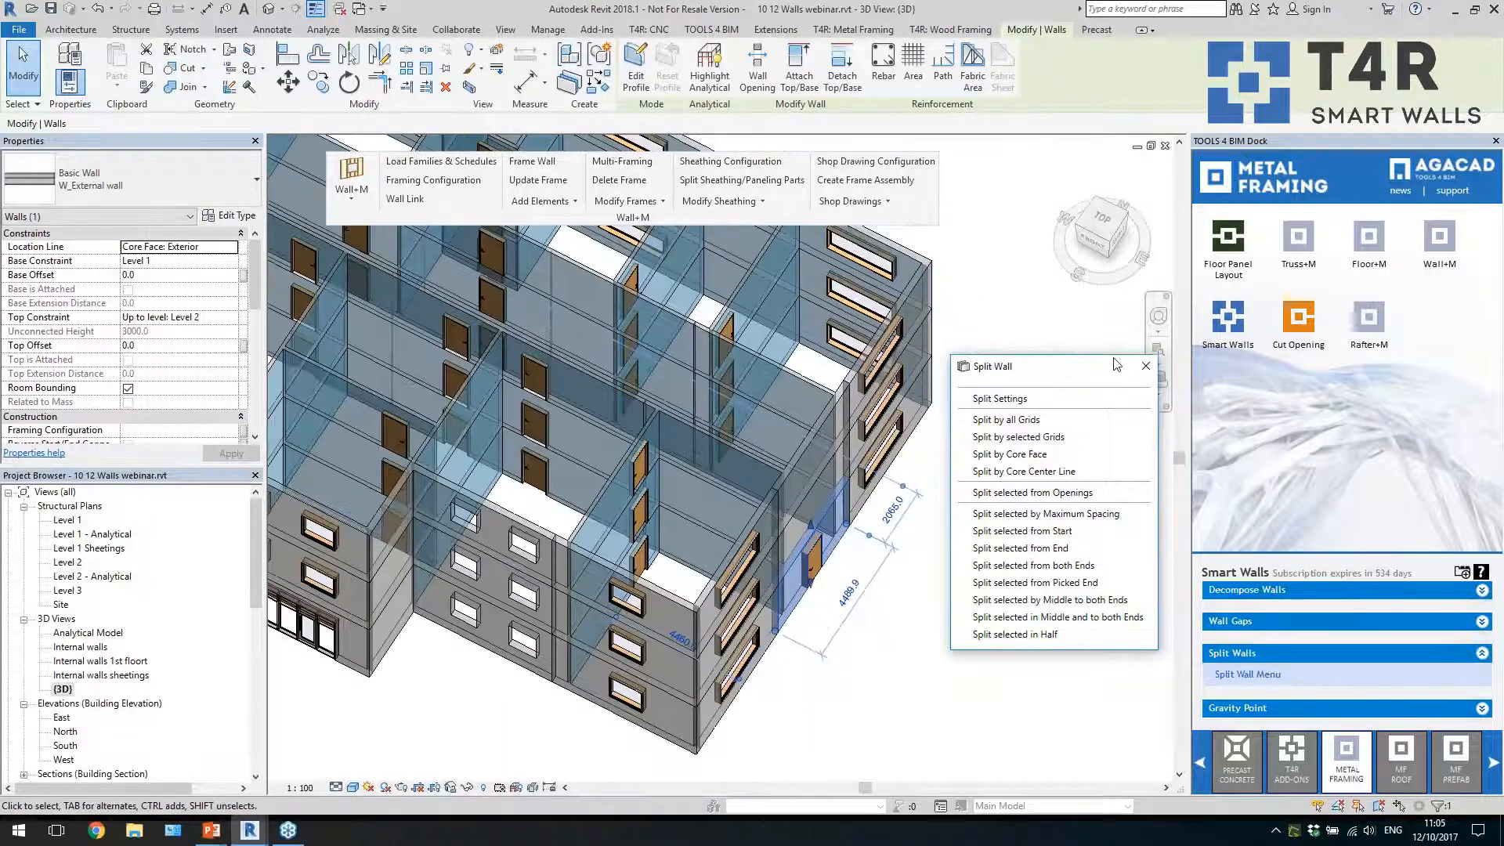
Close the Split Wall menu and examine the whole split building from several angles
{"action": "left_click", "coordinate": [1145, 366]}
{"action": "left_click", "coordinate": [991, 539]}
{"action": "scroll", "coordinate": [998, 524], "scroll_direction": "down", "scroll_amount": 2}
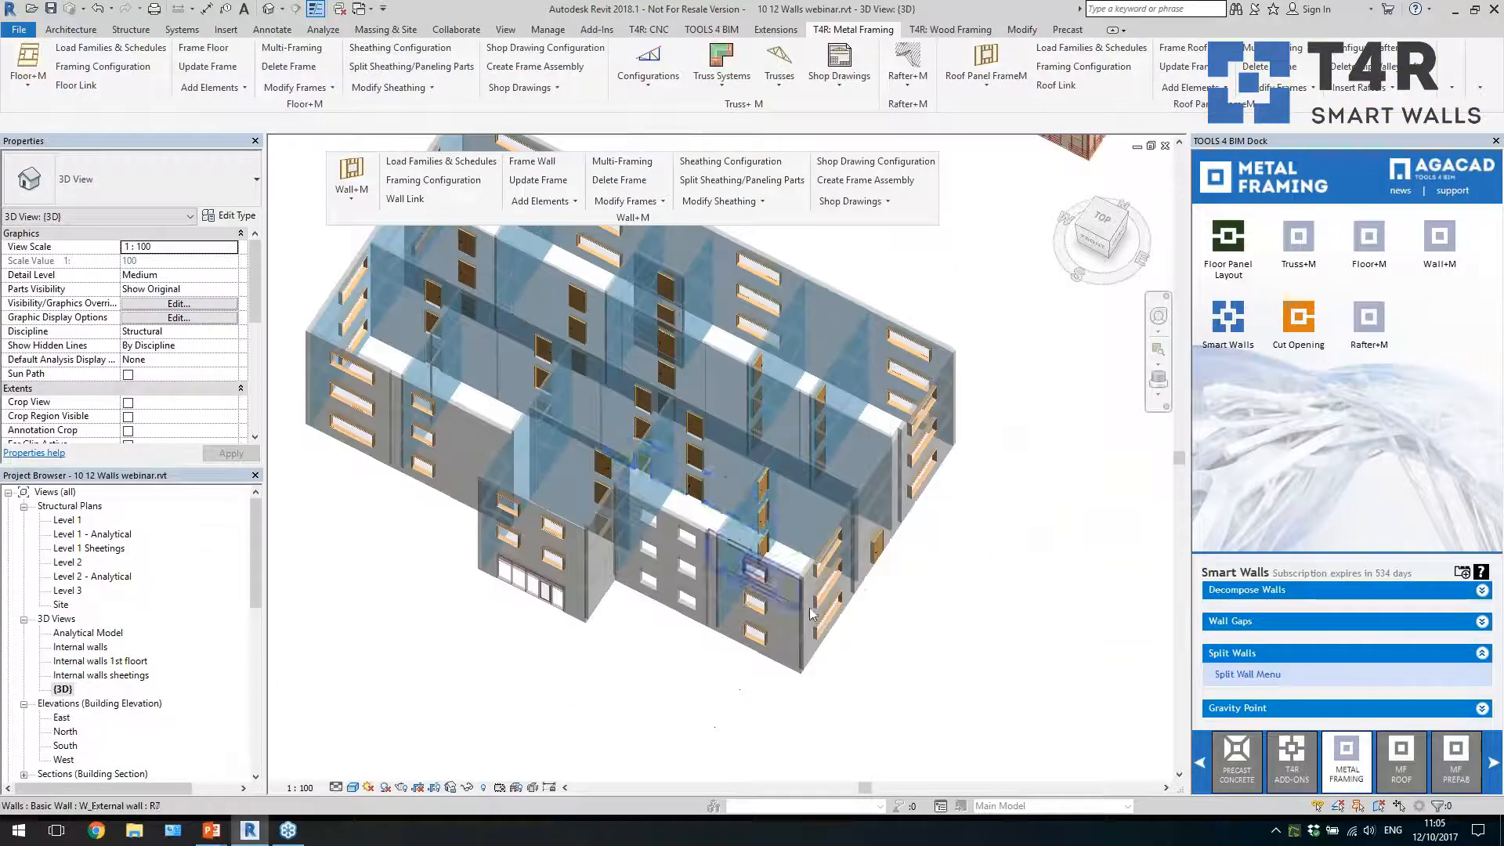
{"action": "middle_click_drag", "start_coordinate": [812, 614], "coordinate": [984, 614], "text": "shift"}
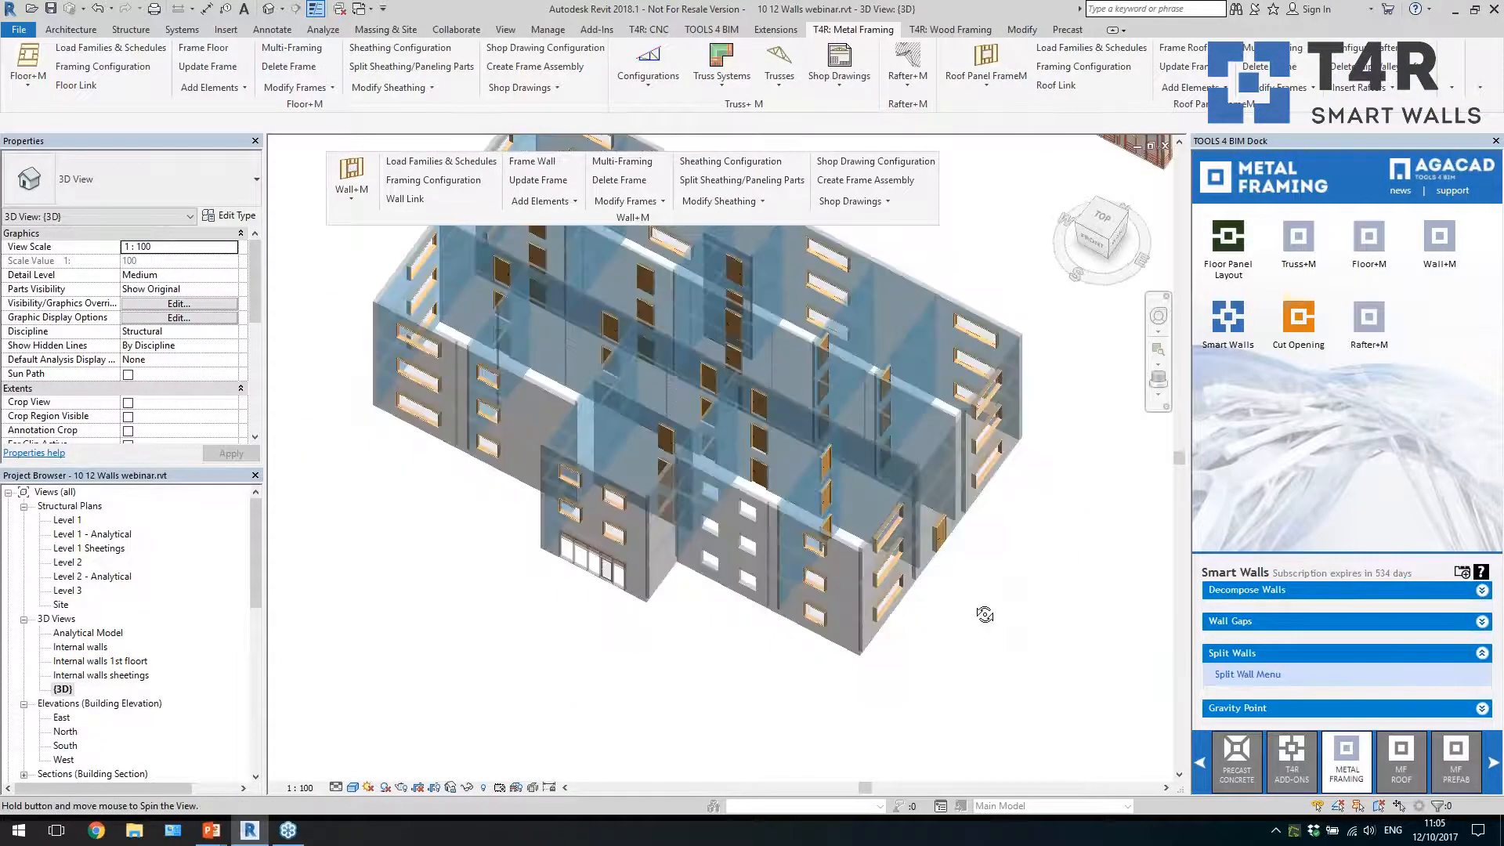
{"action": "left_click", "coordinate": [814, 620]}
{"action": "middle_click_drag", "start_coordinate": [729, 646], "coordinate": [879, 638], "text": "shift"}
{"action": "middle_click_drag", "start_coordinate": [805, 770], "coordinate": [785, 680]}
{"action": "left_click", "coordinate": [710, 642]}
{"action": "scroll", "coordinate": [775, 658], "scroll_direction": "up", "scroll_amount": 1}
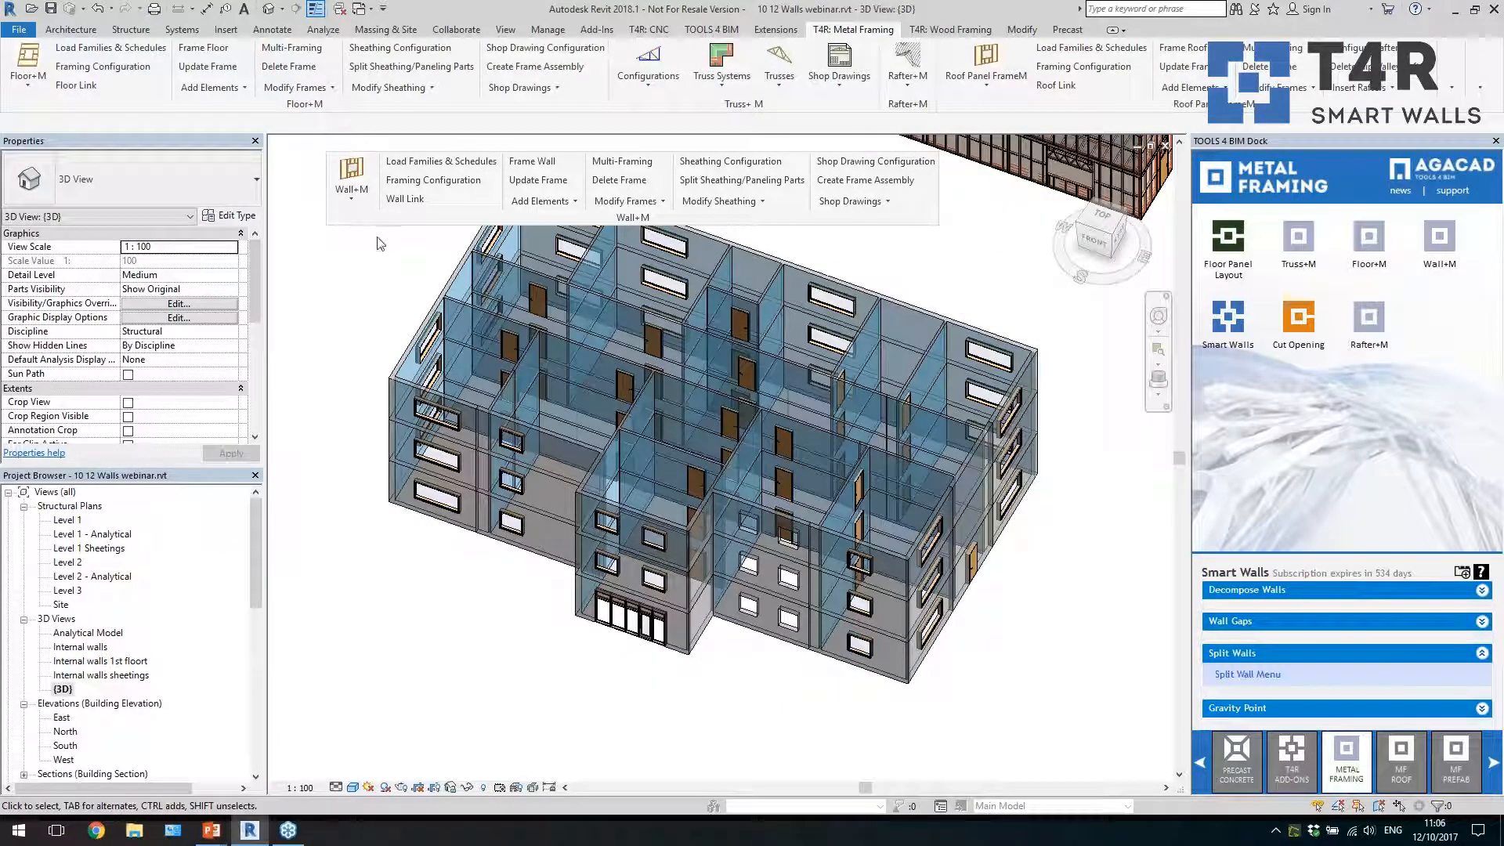
Select a vertical stud near the corner of the framed example house and review its structural framing properties
{"action": "middle_click_drag", "start_coordinate": [1120, 150], "coordinate": [764, 470]}
{"action": "scroll", "coordinate": [764, 470], "scroll_direction": "up", "scroll_amount": 2}
{"action": "scroll", "coordinate": [760, 616], "scroll_direction": "up", "scroll_amount": 2}
{"action": "left_click", "coordinate": [765, 598]}
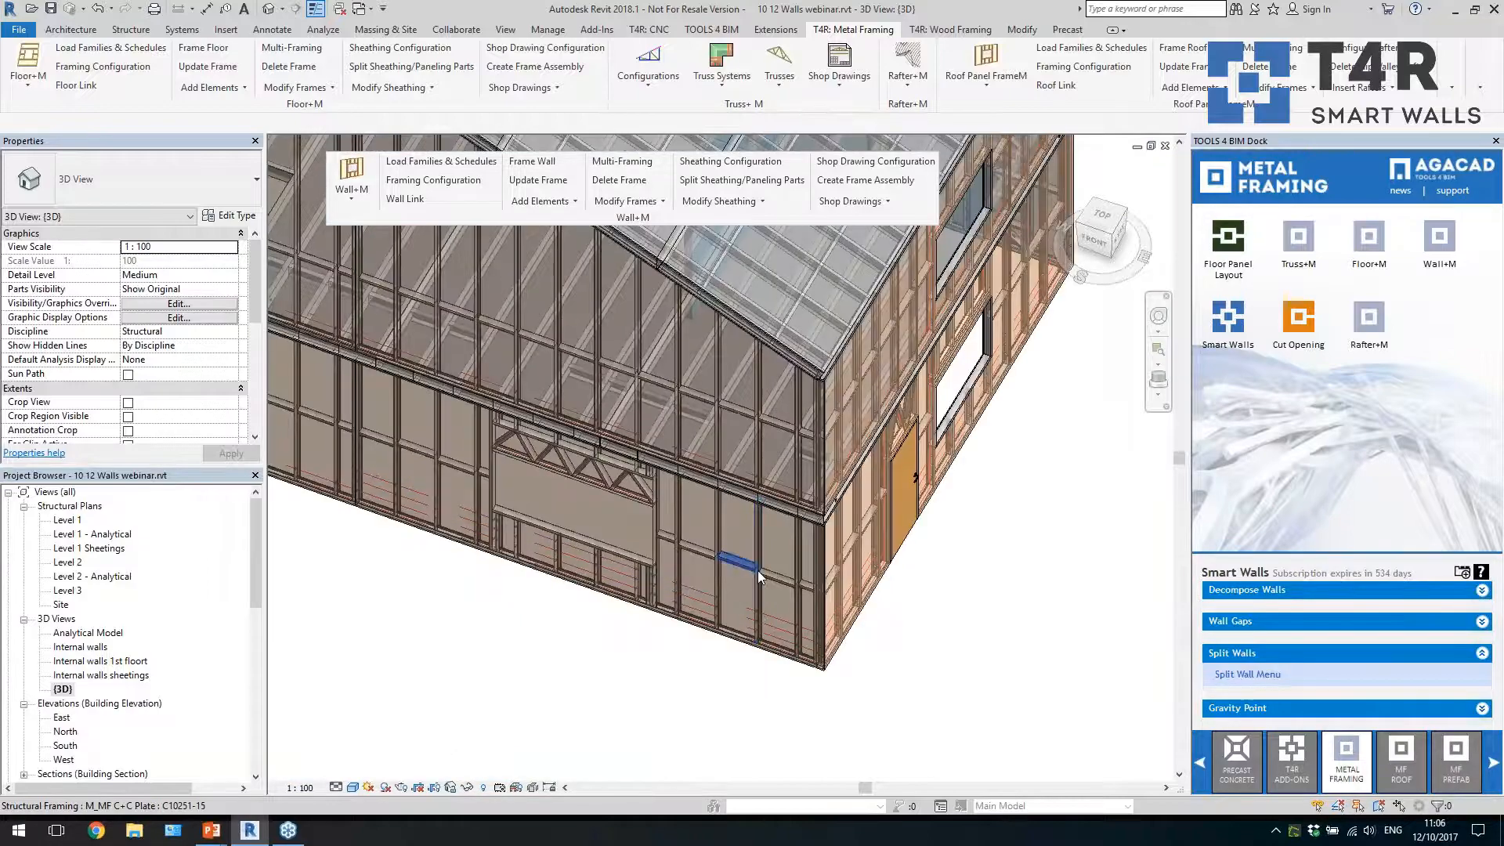
{"action": "middle_click_drag", "start_coordinate": [584, 396], "coordinate": [924, 628], "text": "shift"}
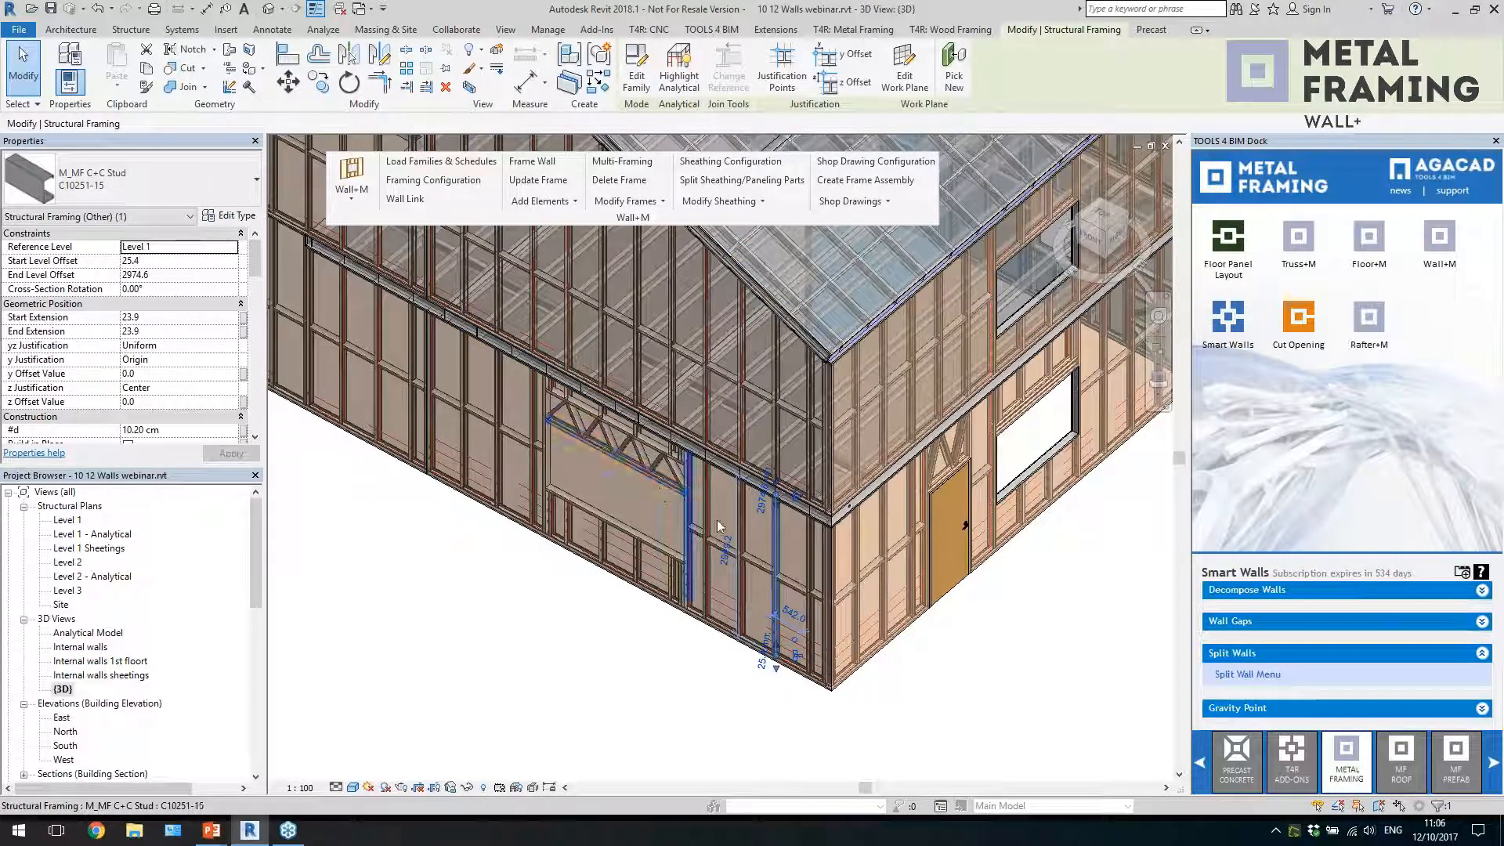
{"action": "scroll", "coordinate": [747, 575], "scroll_direction": "up", "scroll_amount": 2}
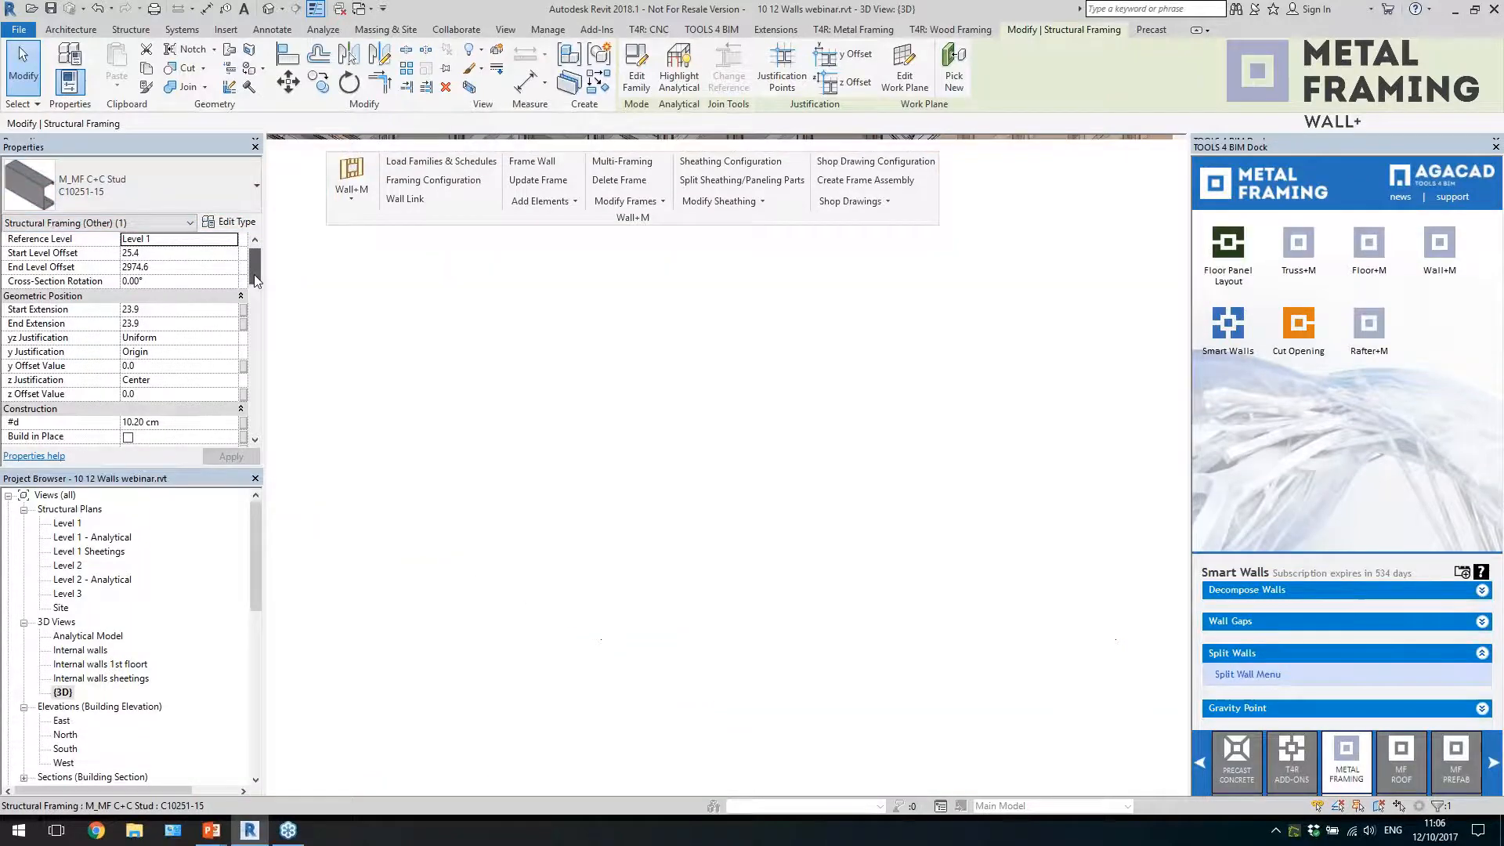
{"action": "left_click_drag", "start_coordinate": [255, 259], "coordinate": [255, 386]}
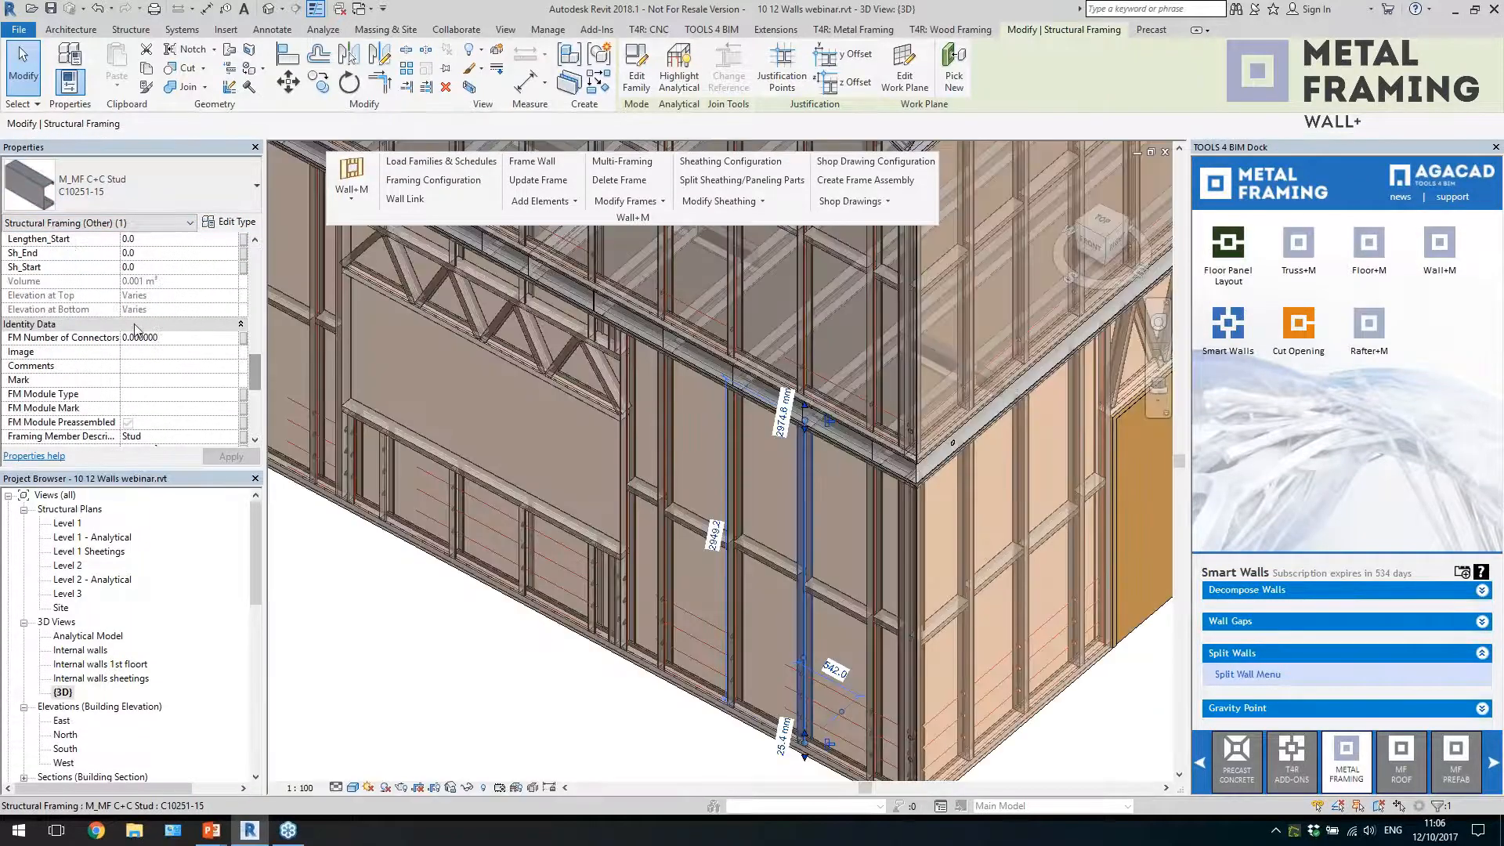
{"action": "scroll", "coordinate": [707, 512], "scroll_direction": "down", "scroll_amount": 4}
{"action": "left_click", "coordinate": [708, 511]}
Open the Wall+M Framing Configuration and review its configuration types and the list of framing categories
{"action": "scroll", "coordinate": [879, 469], "scroll_direction": "down", "scroll_amount": 4}
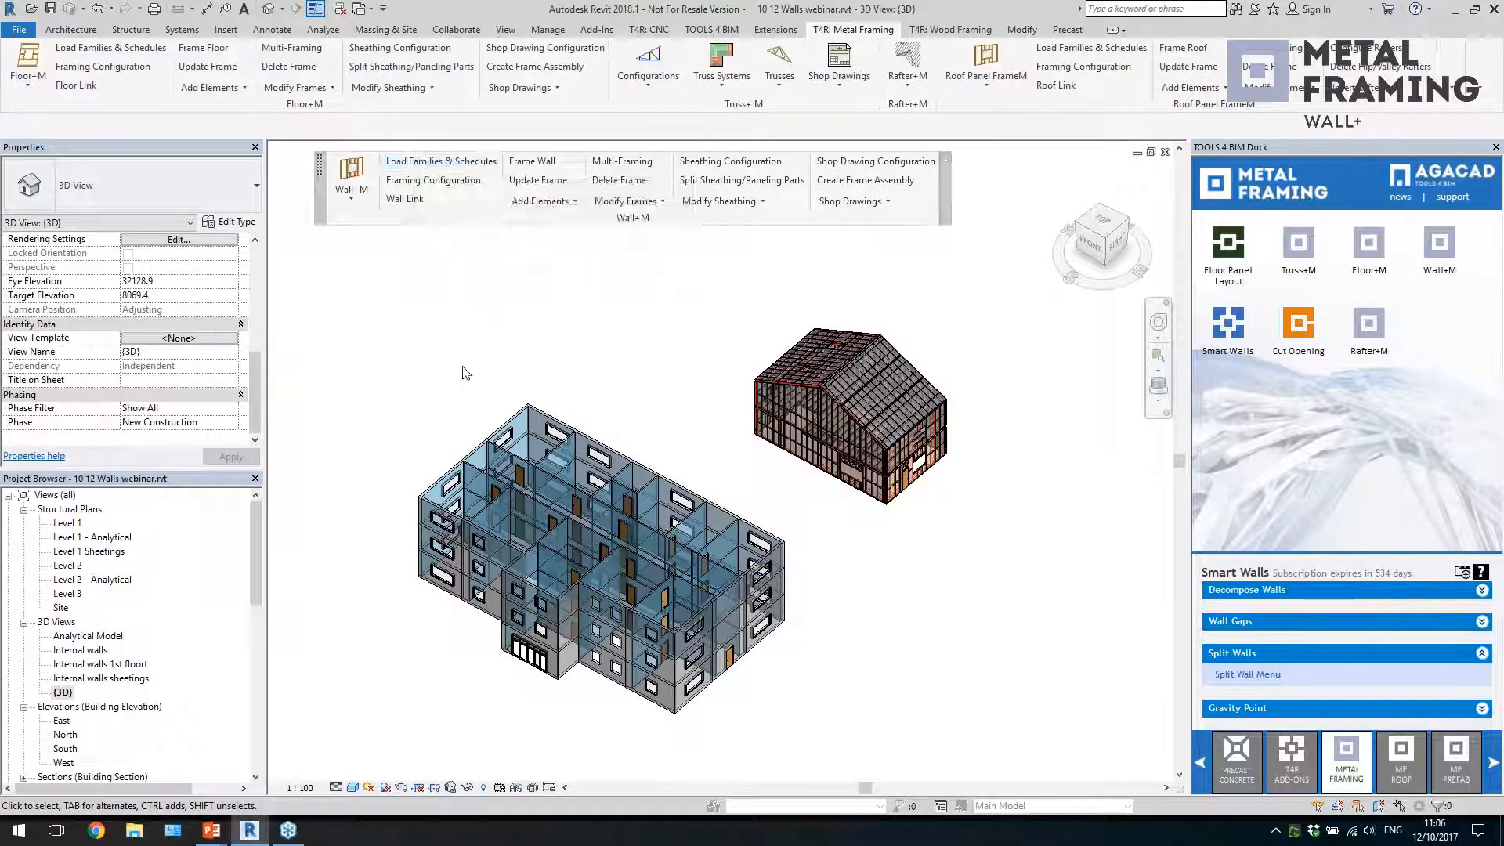
{"action": "scroll", "coordinate": [588, 736], "scroll_direction": "up", "scroll_amount": 2}
{"action": "scroll", "coordinate": [567, 706], "scroll_direction": "up", "scroll_amount": 1}
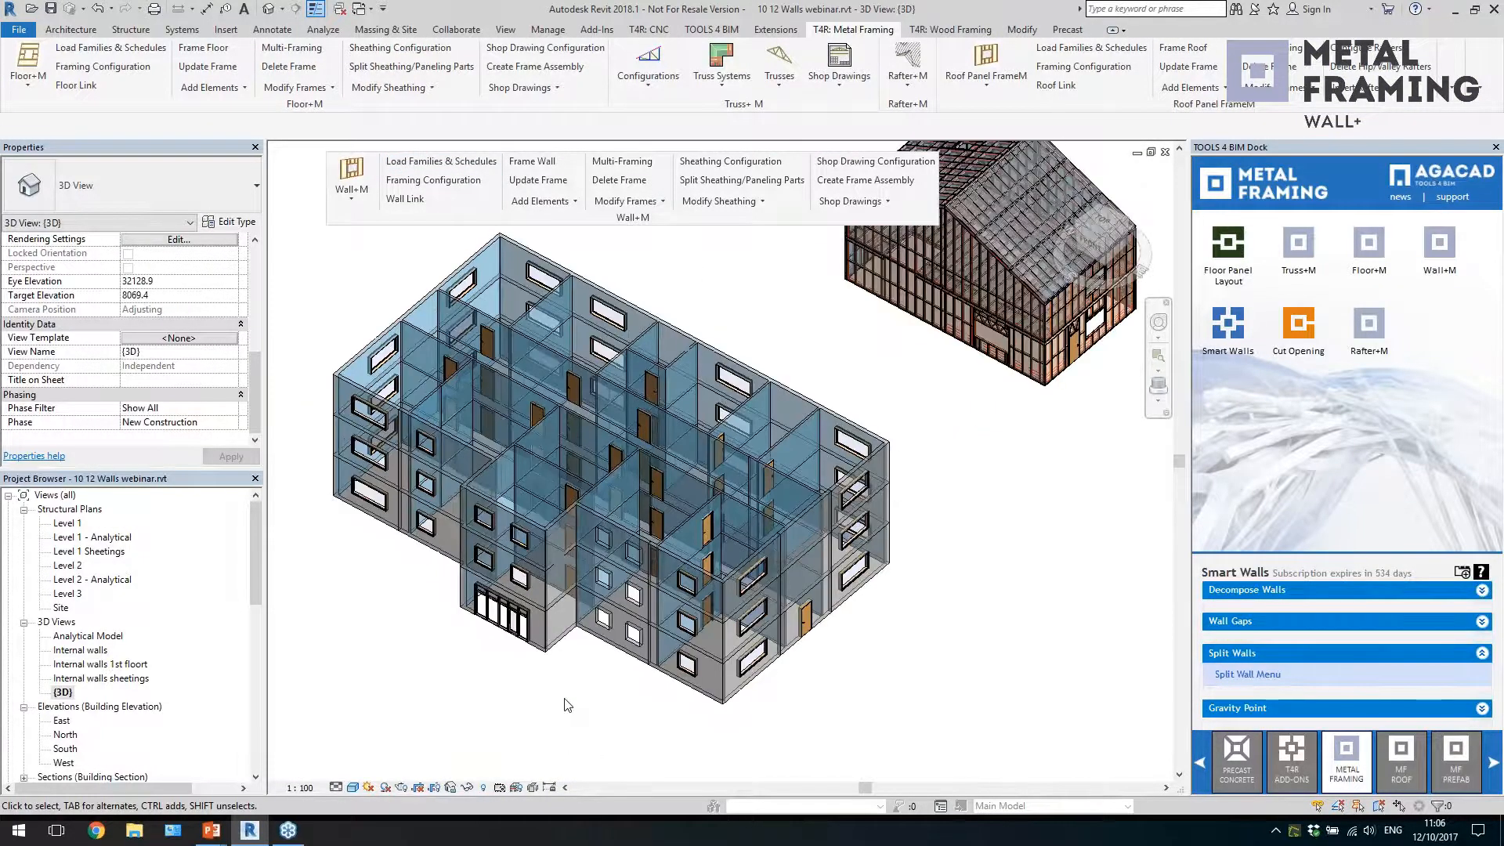
{"action": "middle_click_drag", "start_coordinate": [621, 721], "coordinate": [965, 379], "text": "shift"}
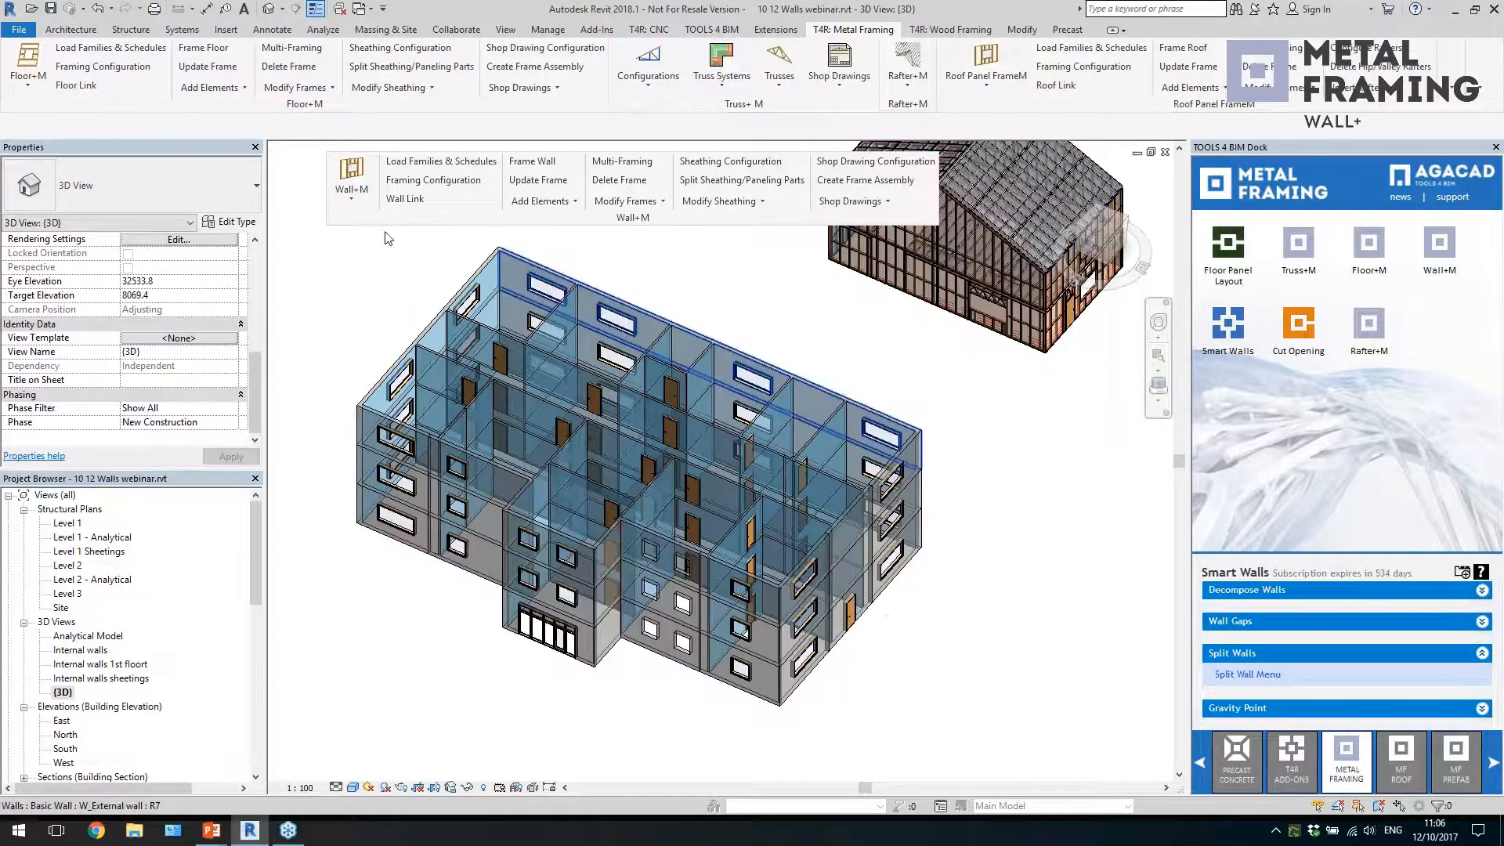
{"action": "left_click", "coordinate": [426, 184]}
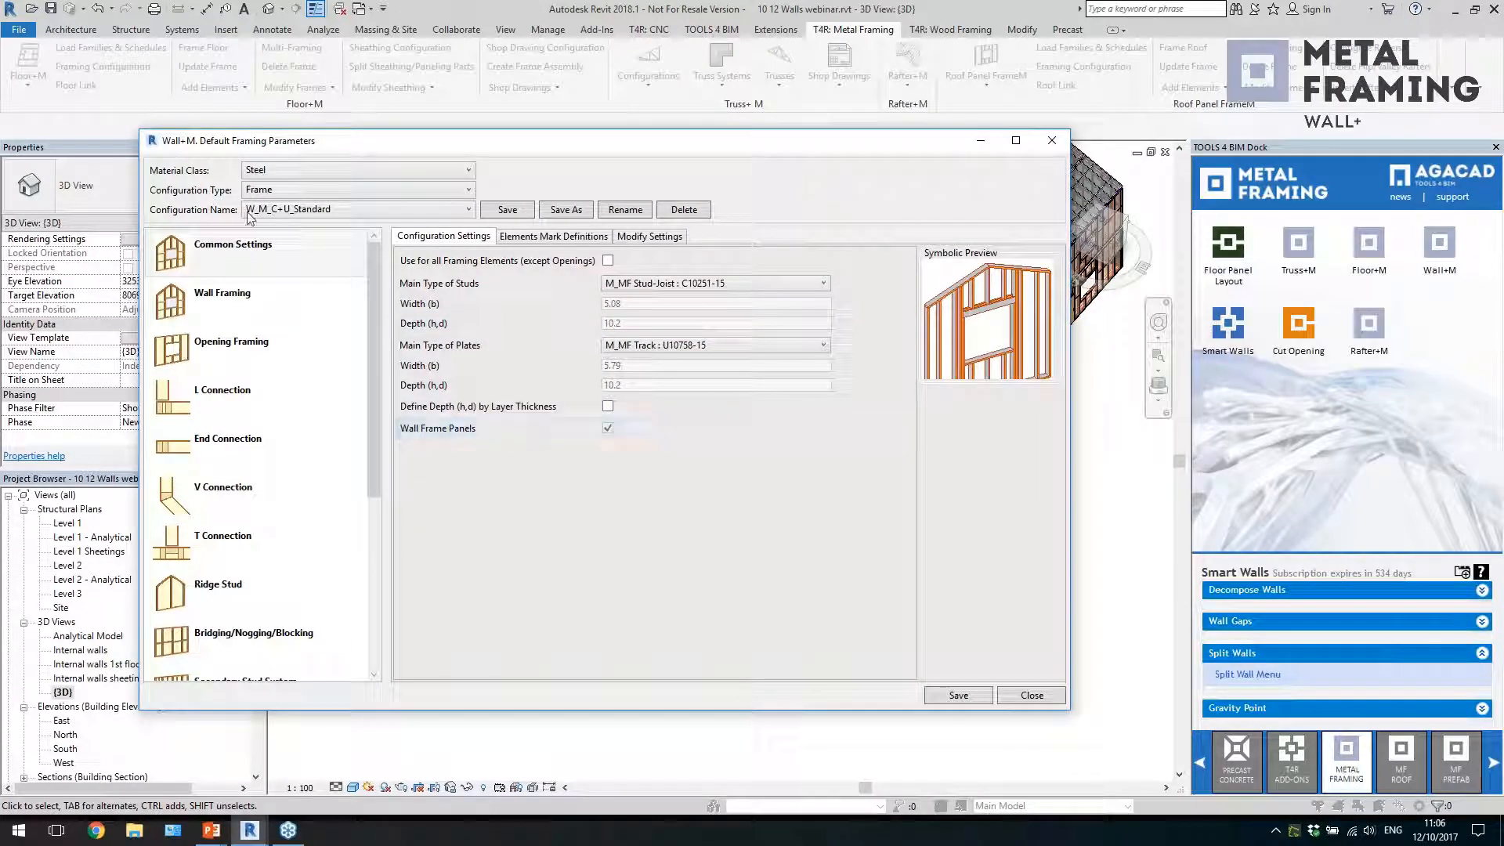
{"action": "left_click", "coordinate": [312, 191]}
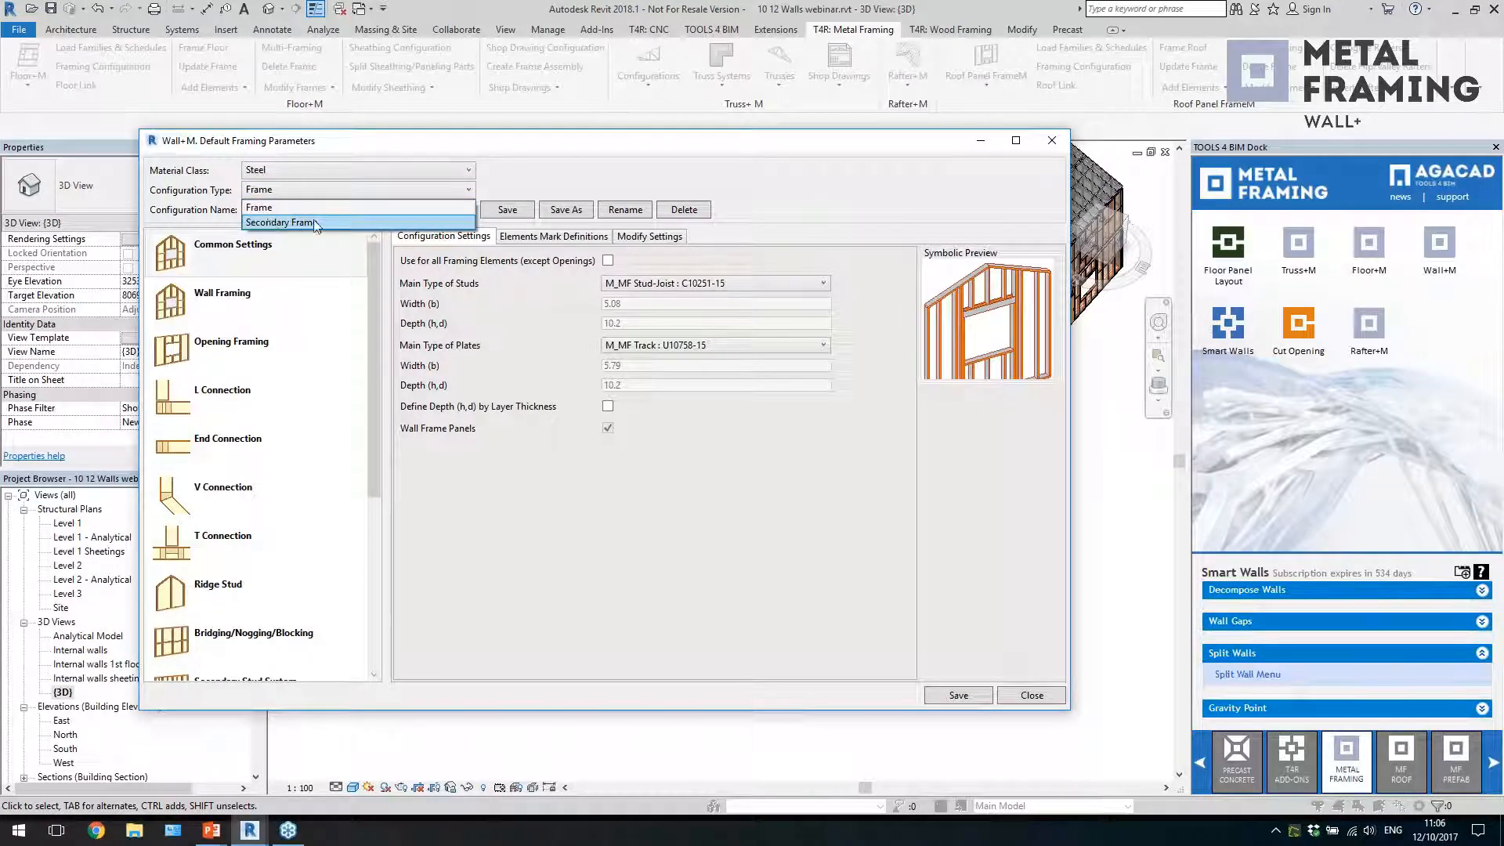
{"action": "left_click", "coordinate": [508, 177]}
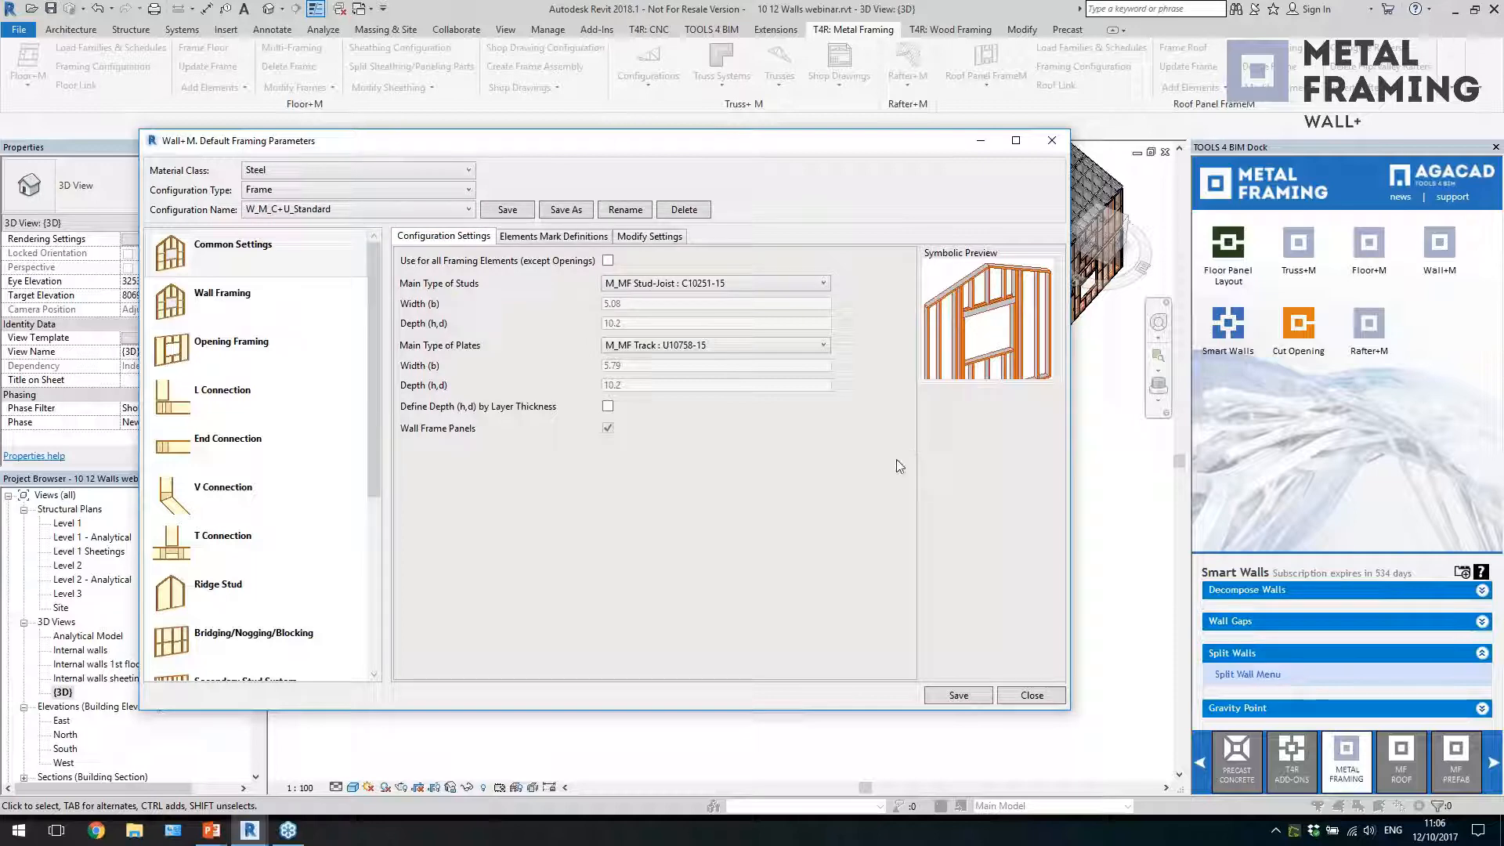
{"action": "left_click", "coordinate": [292, 259]}
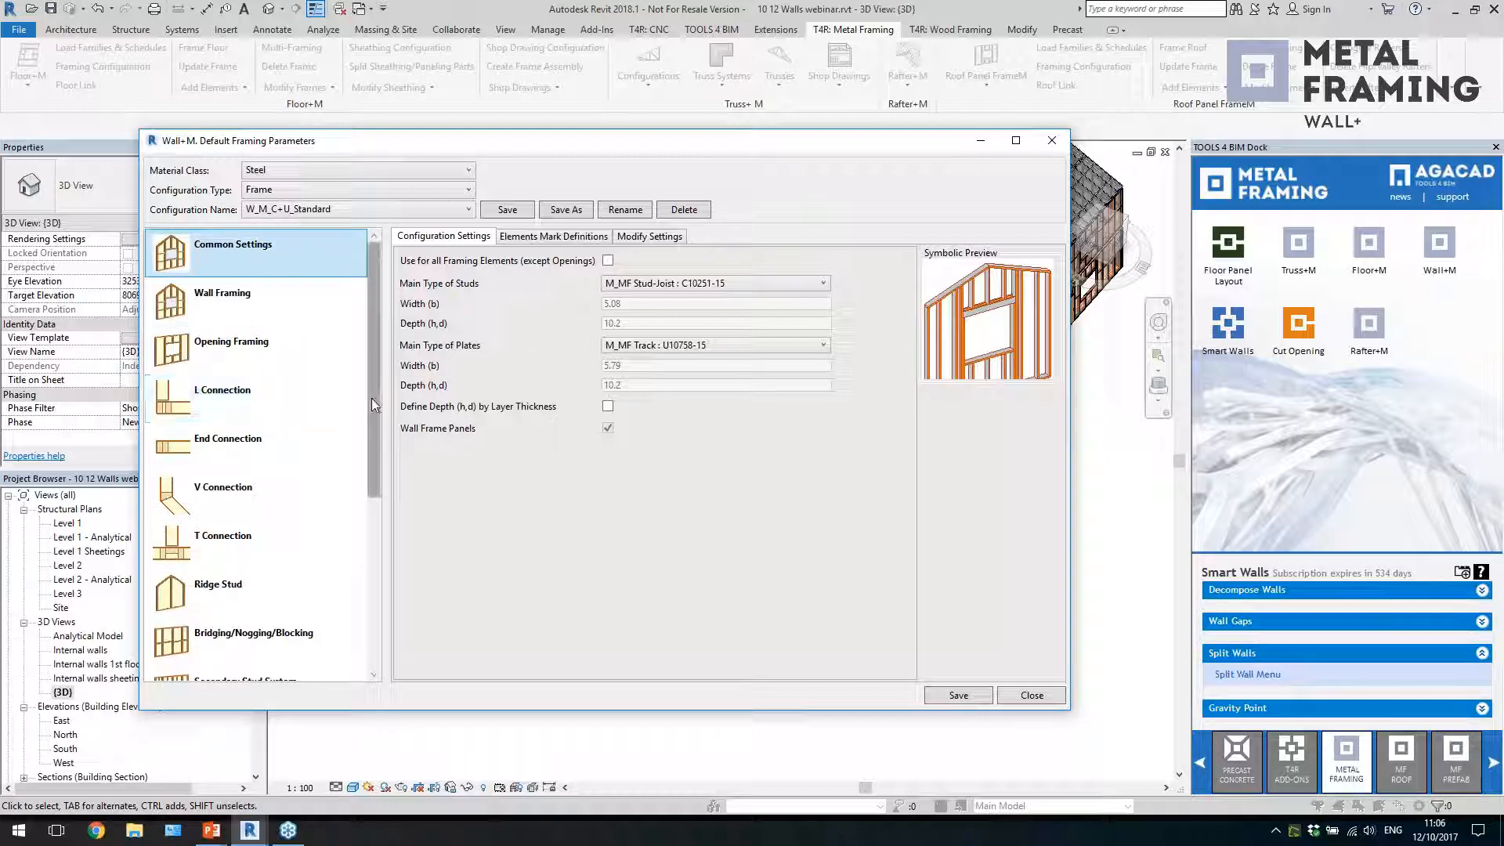
{"action": "left_click_drag", "start_coordinate": [371, 398], "coordinate": [388, 625]}
{"action": "scroll", "coordinate": [252, 487], "scroll_direction": "up", "scroll_amount": 5}
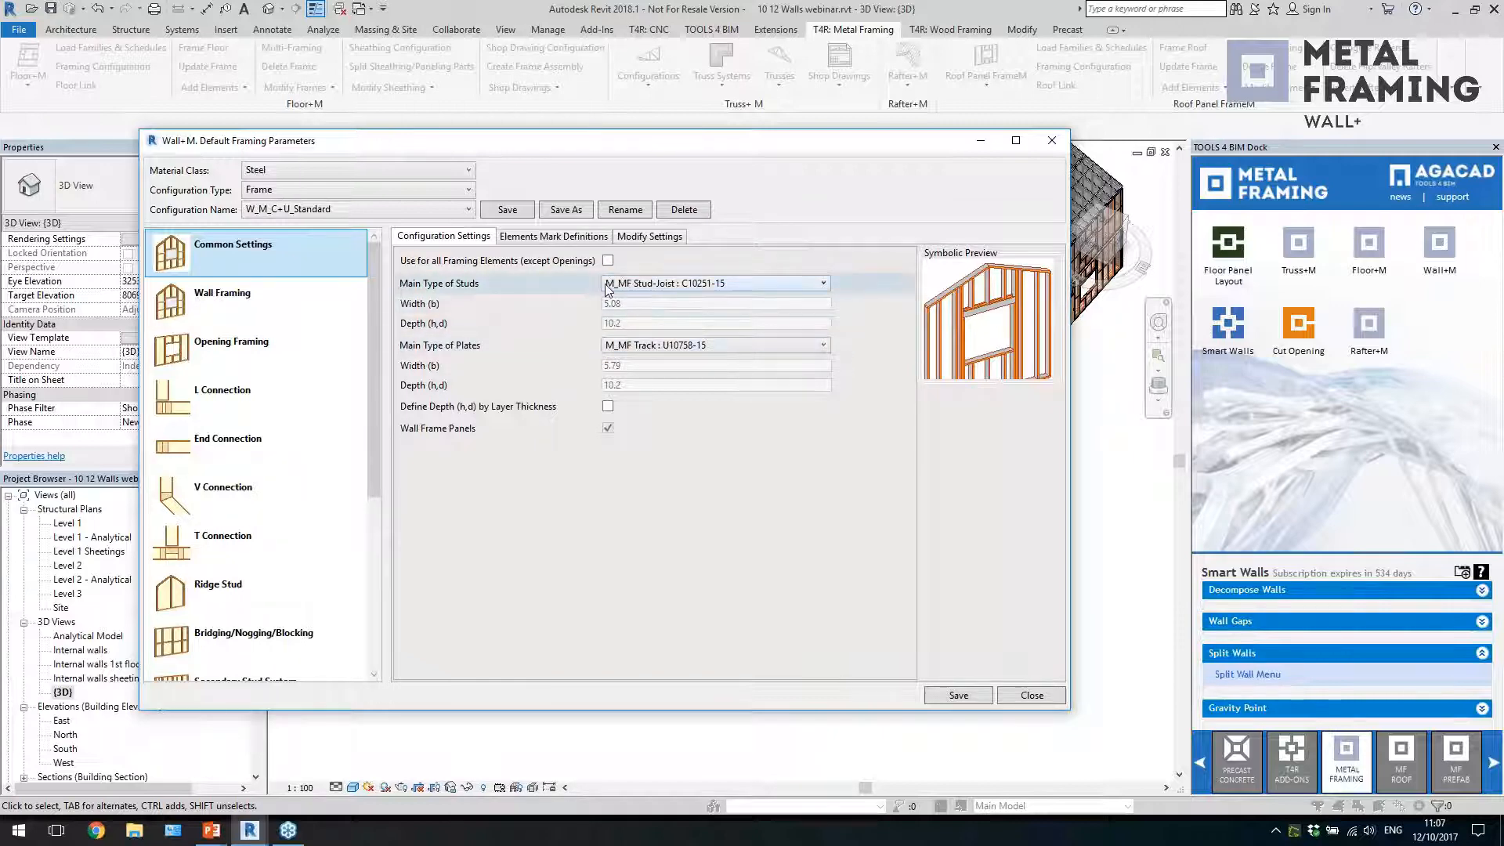
Review the element mark definitions and the modify settings under the Common Settings of the steel frame configuration
{"action": "left_click", "coordinate": [533, 237]}
{"action": "left_click", "coordinate": [628, 344]}
{"action": "left_click", "coordinate": [745, 346]}
{"action": "left_click", "coordinate": [837, 344]}
{"action": "left_click_drag", "start_coordinate": [725, 675], "coordinate": [866, 679]}
{"action": "double_click", "coordinate": [755, 514]}
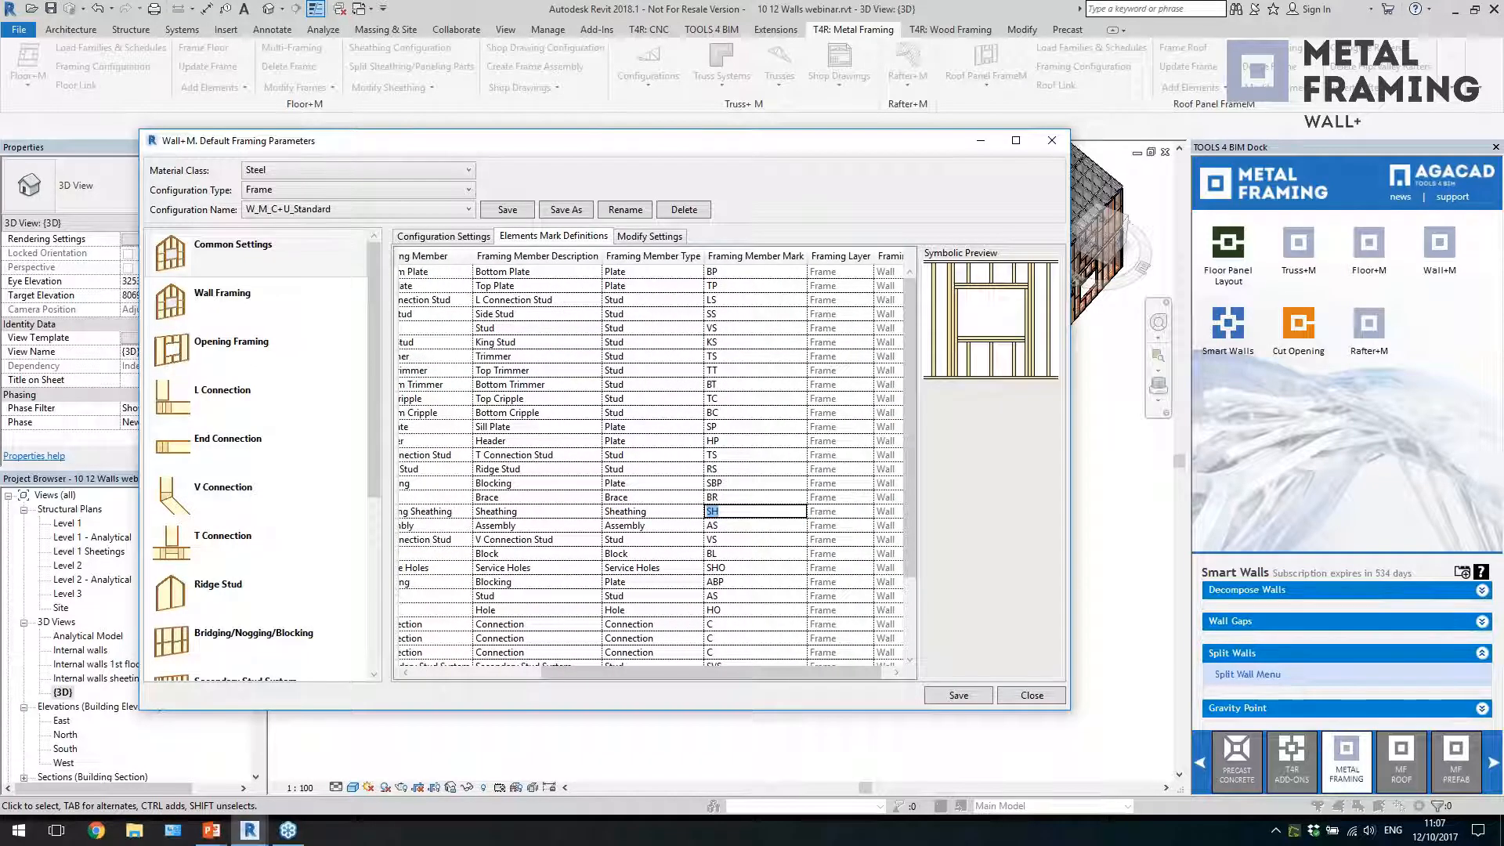
{"action": "left_click", "coordinate": [647, 237]}
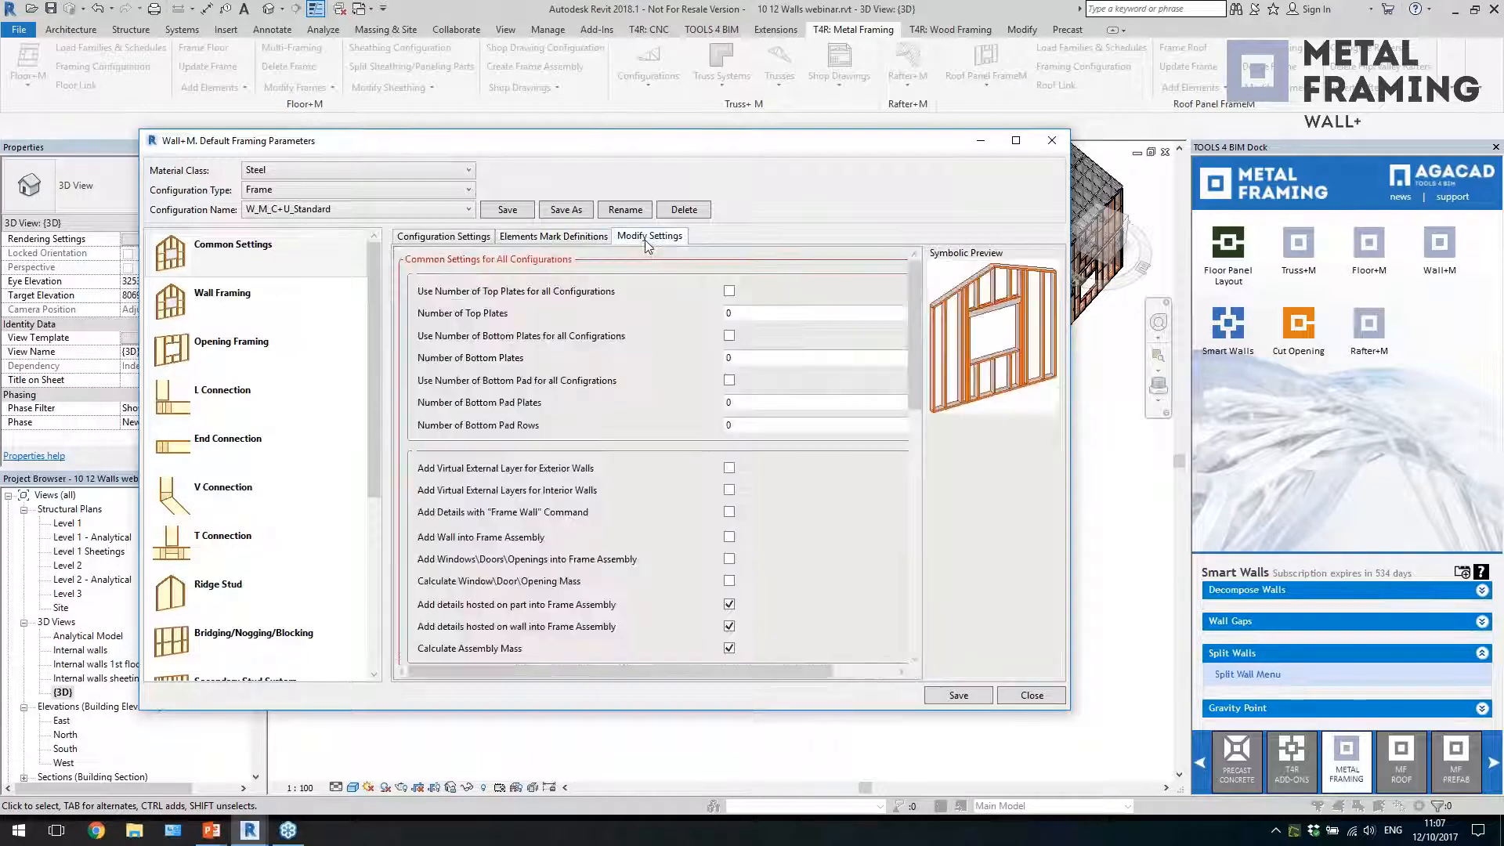
{"action": "left_click_drag", "start_coordinate": [918, 357], "coordinate": [791, 308]}
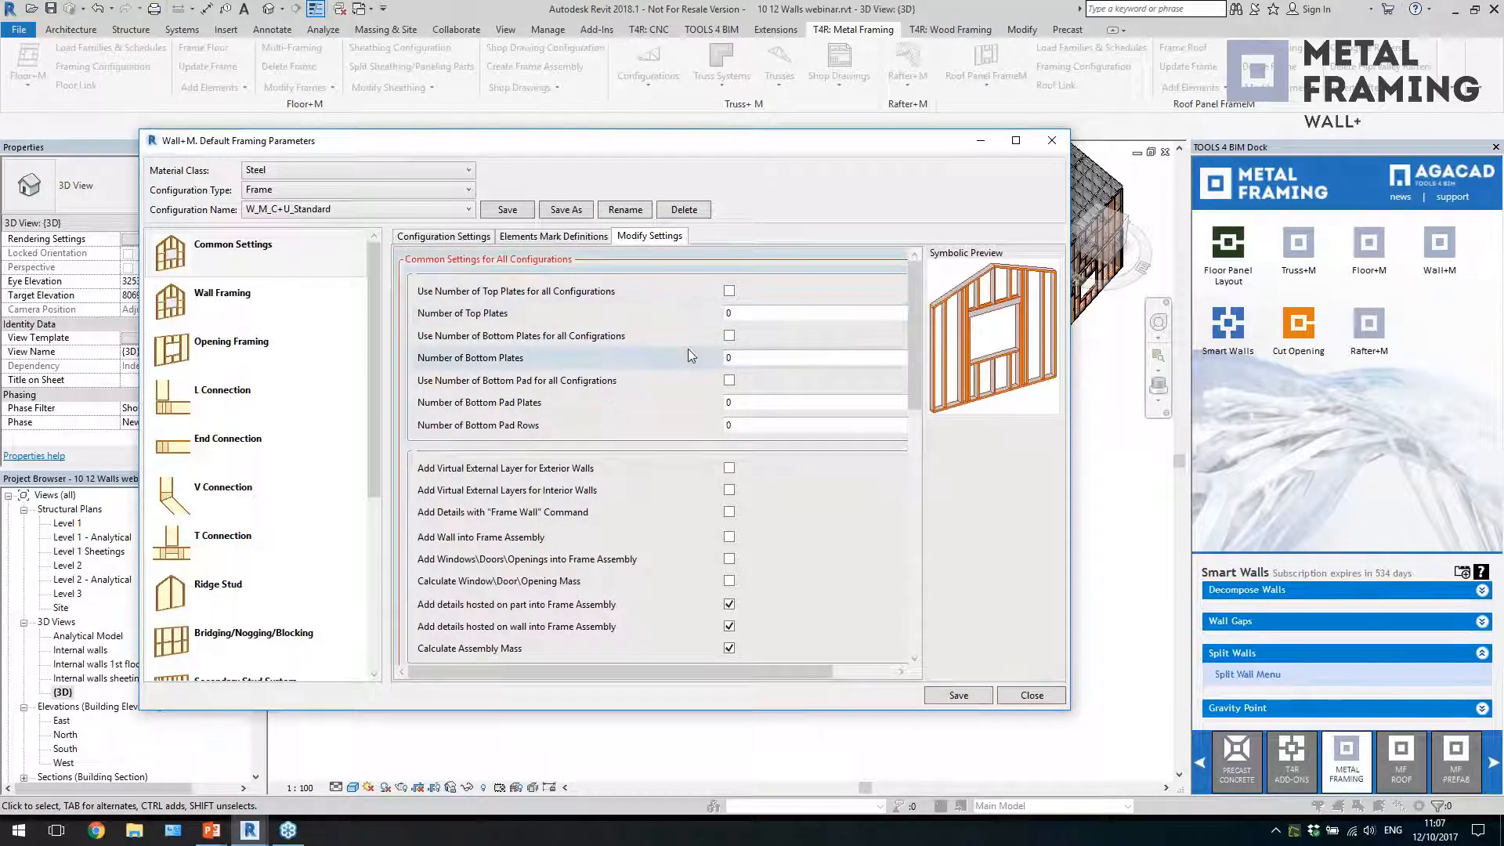
Review the Wall Framing settings for vertical stud spacing, top plate, bottom plate and framing offsets
{"action": "left_click", "coordinate": [317, 290]}
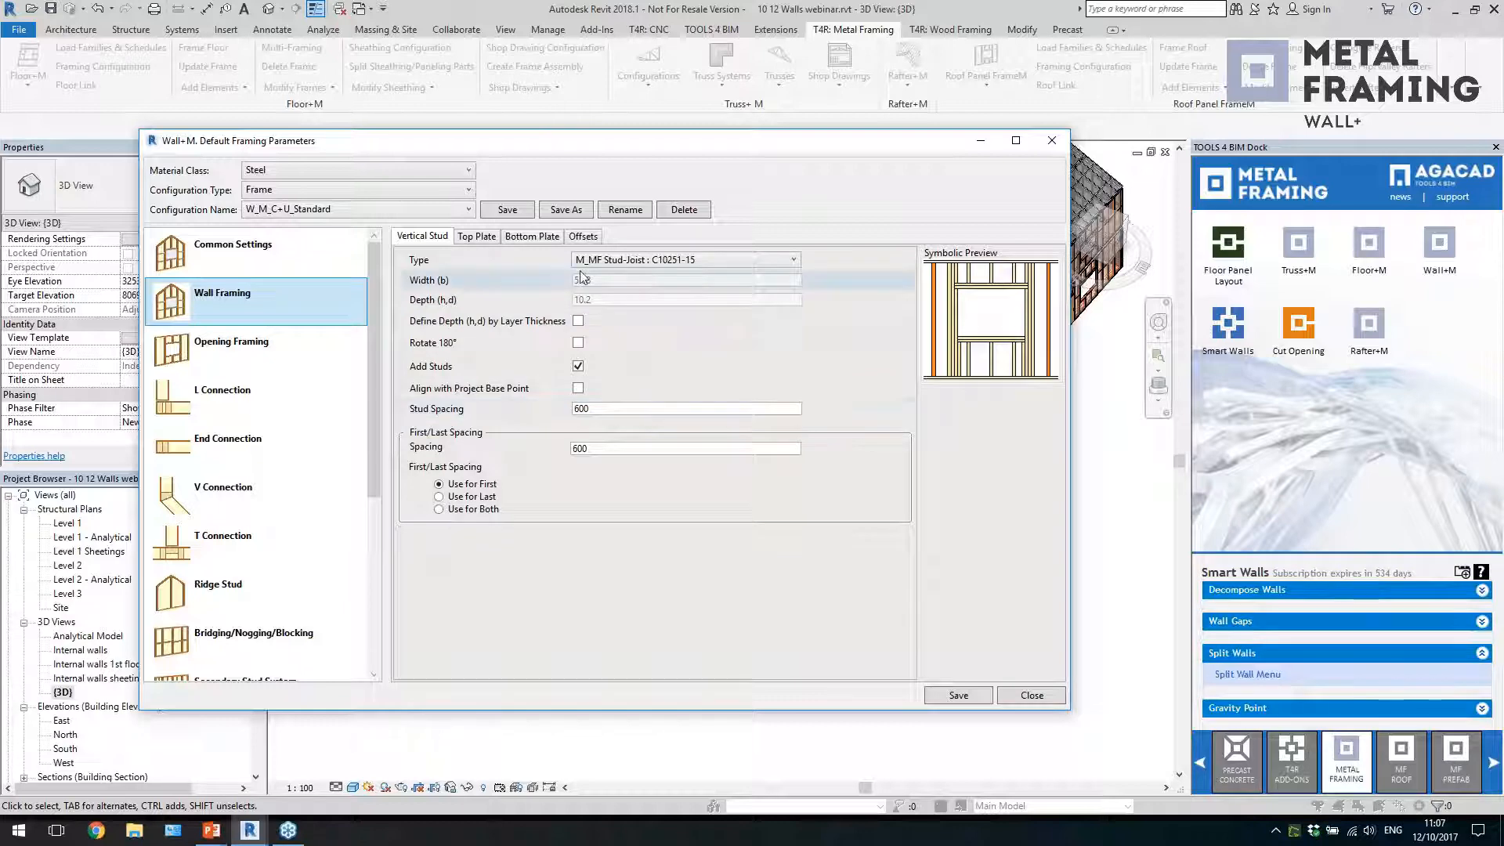
{"action": "left_click", "coordinate": [603, 412]}
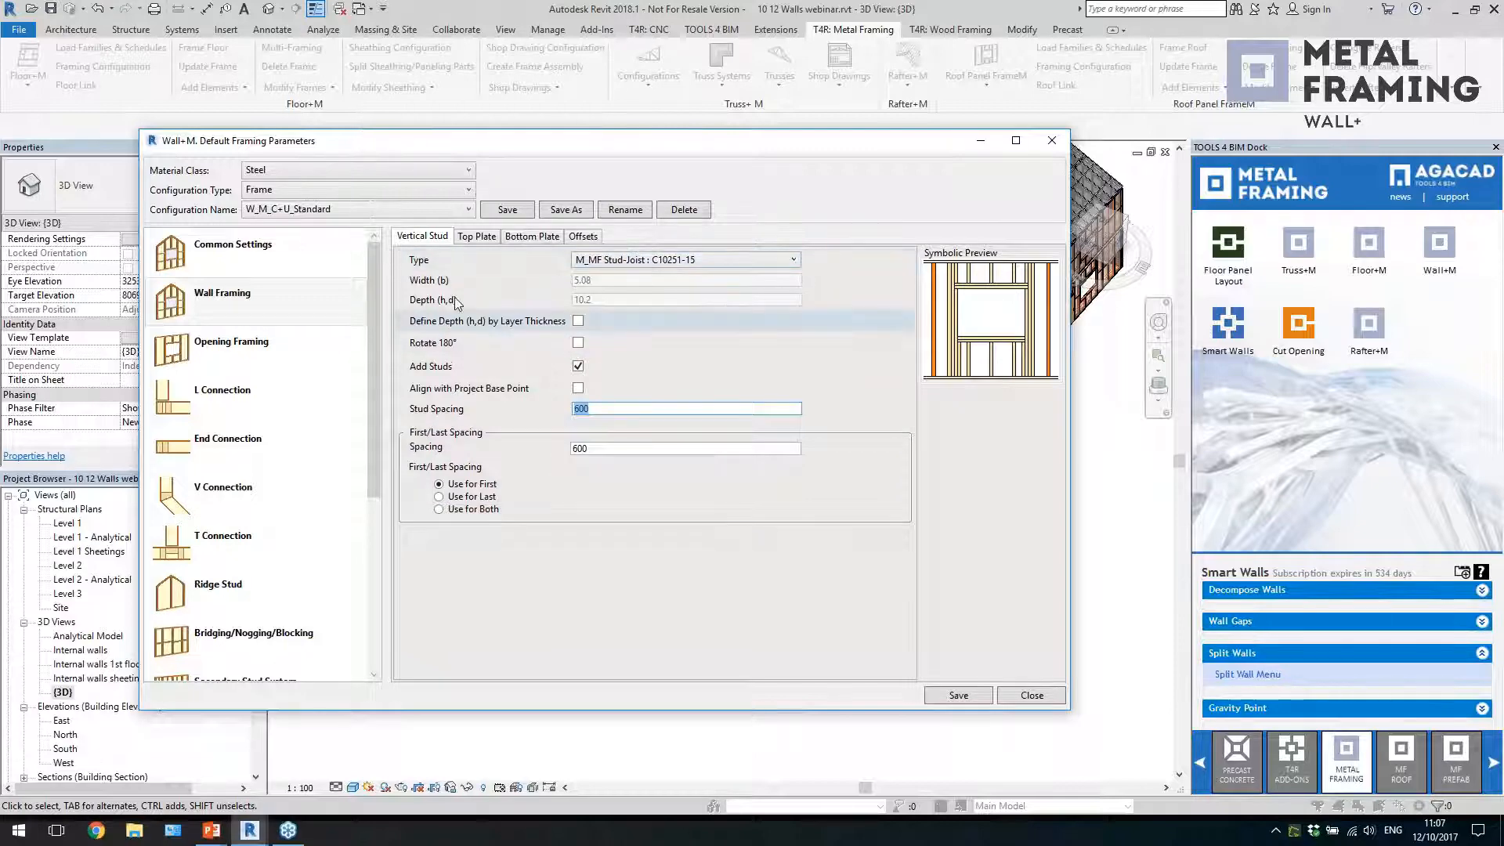
{"action": "left_click", "coordinate": [477, 237]}
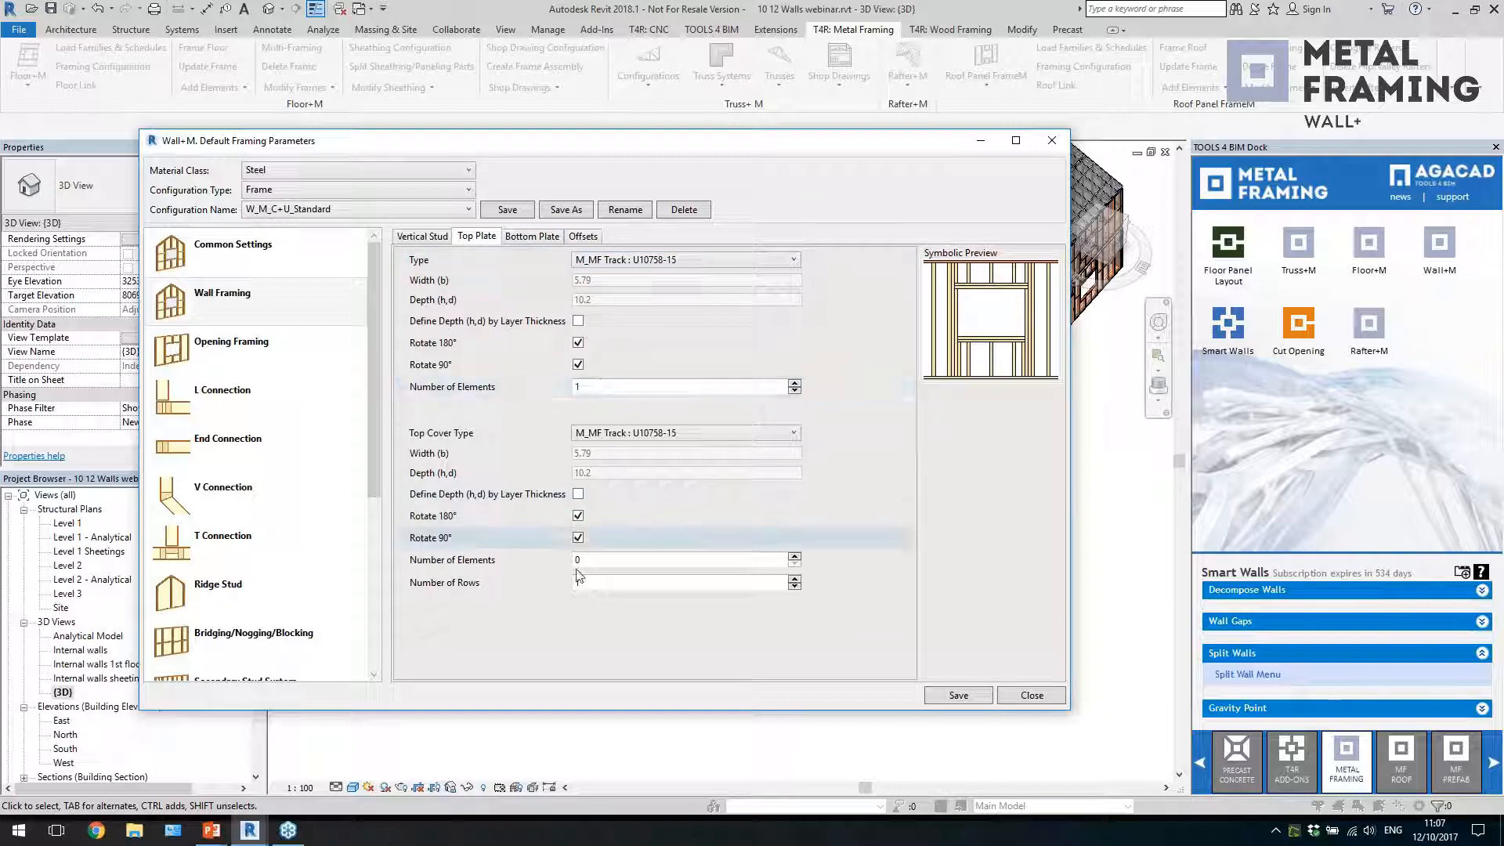
{"action": "left_click", "coordinate": [556, 236]}
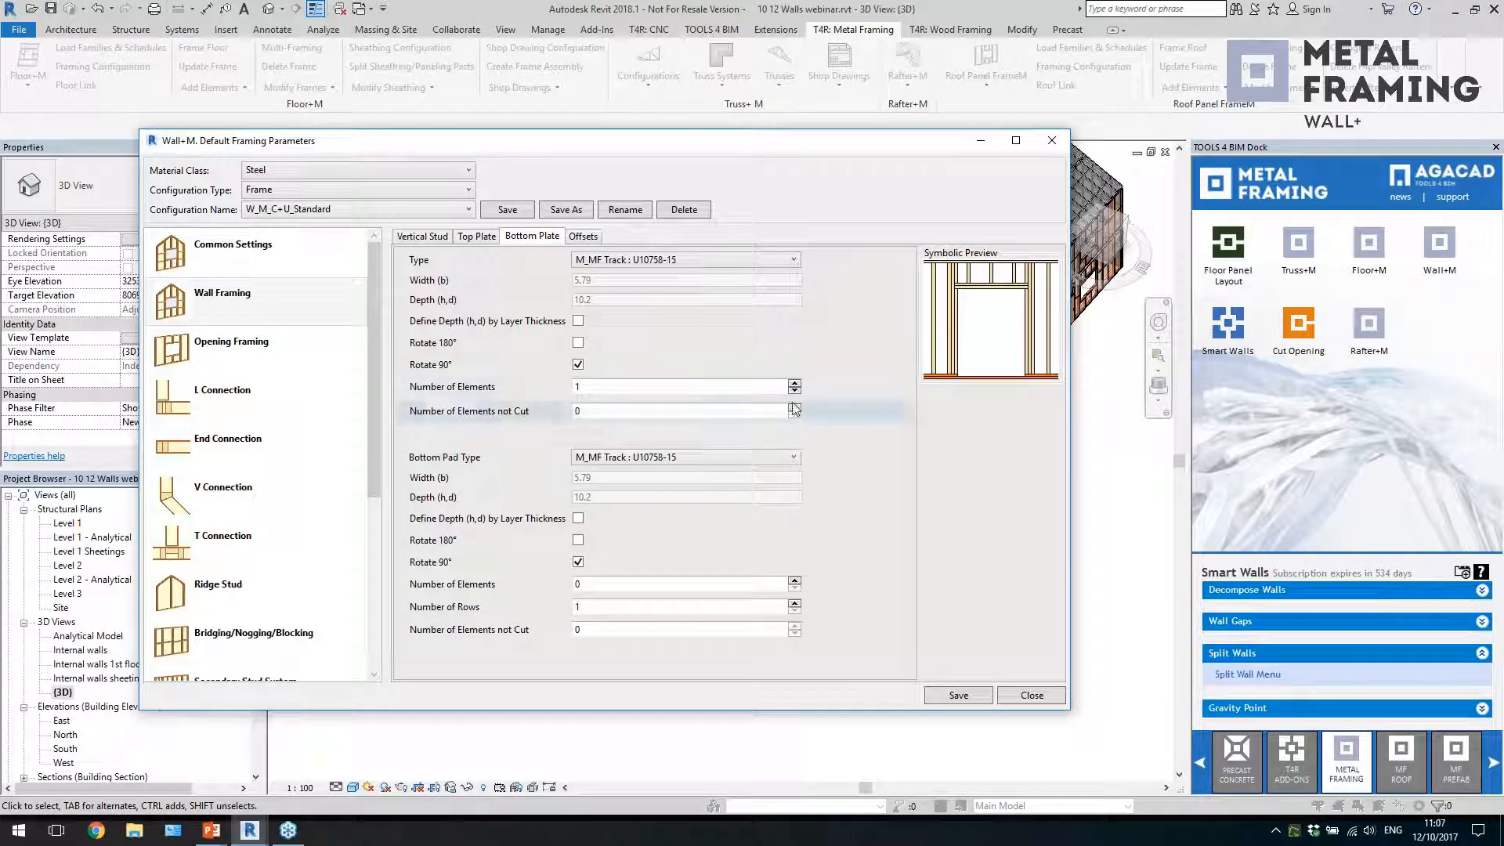
{"action": "left_click", "coordinate": [582, 237]}
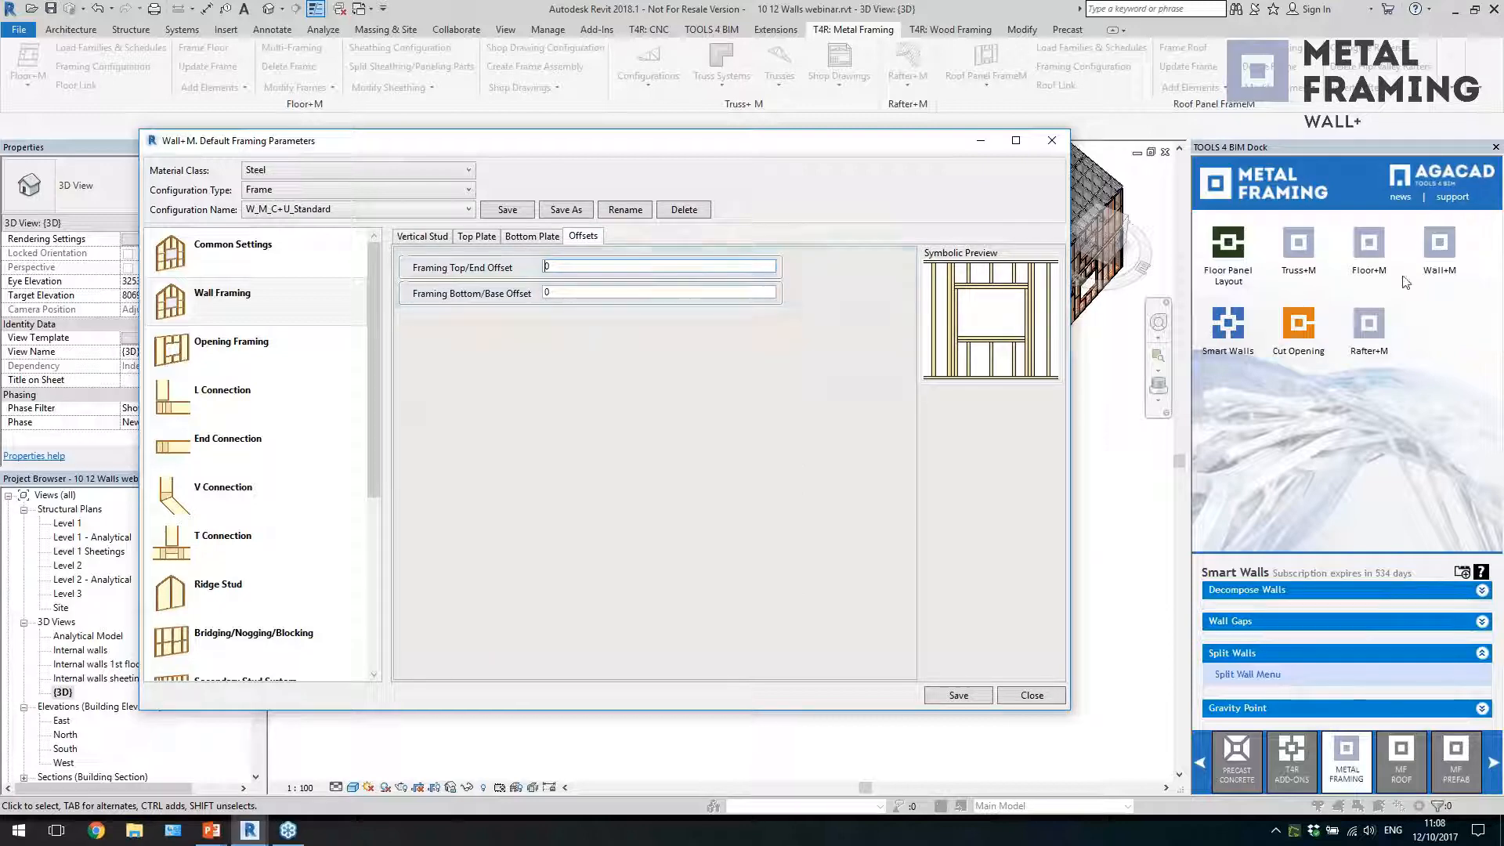
{"action": "left_click", "coordinate": [1492, 261]}
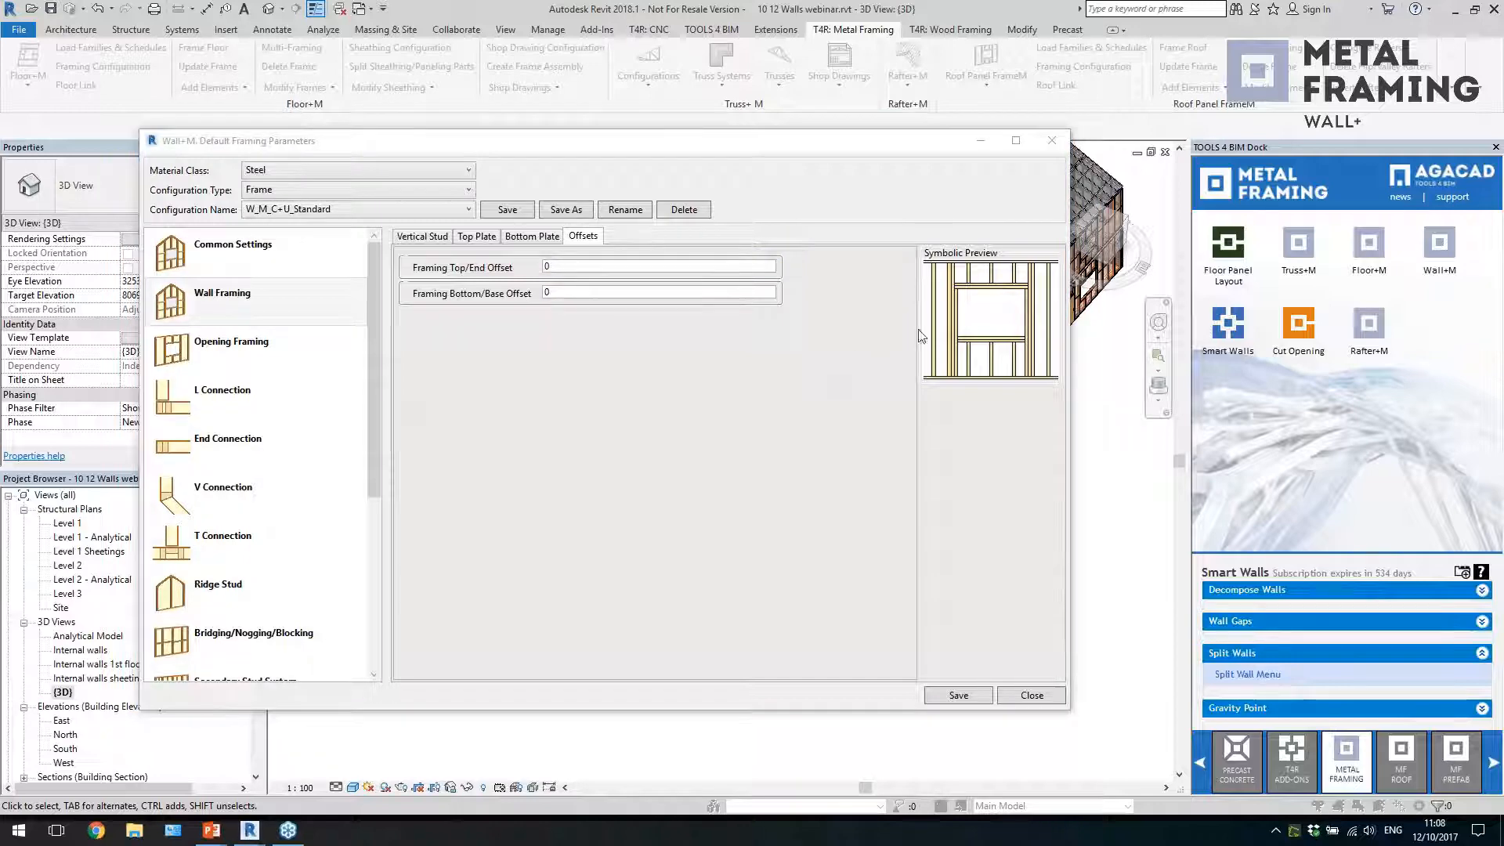
{"action": "left_click", "coordinate": [600, 292]}
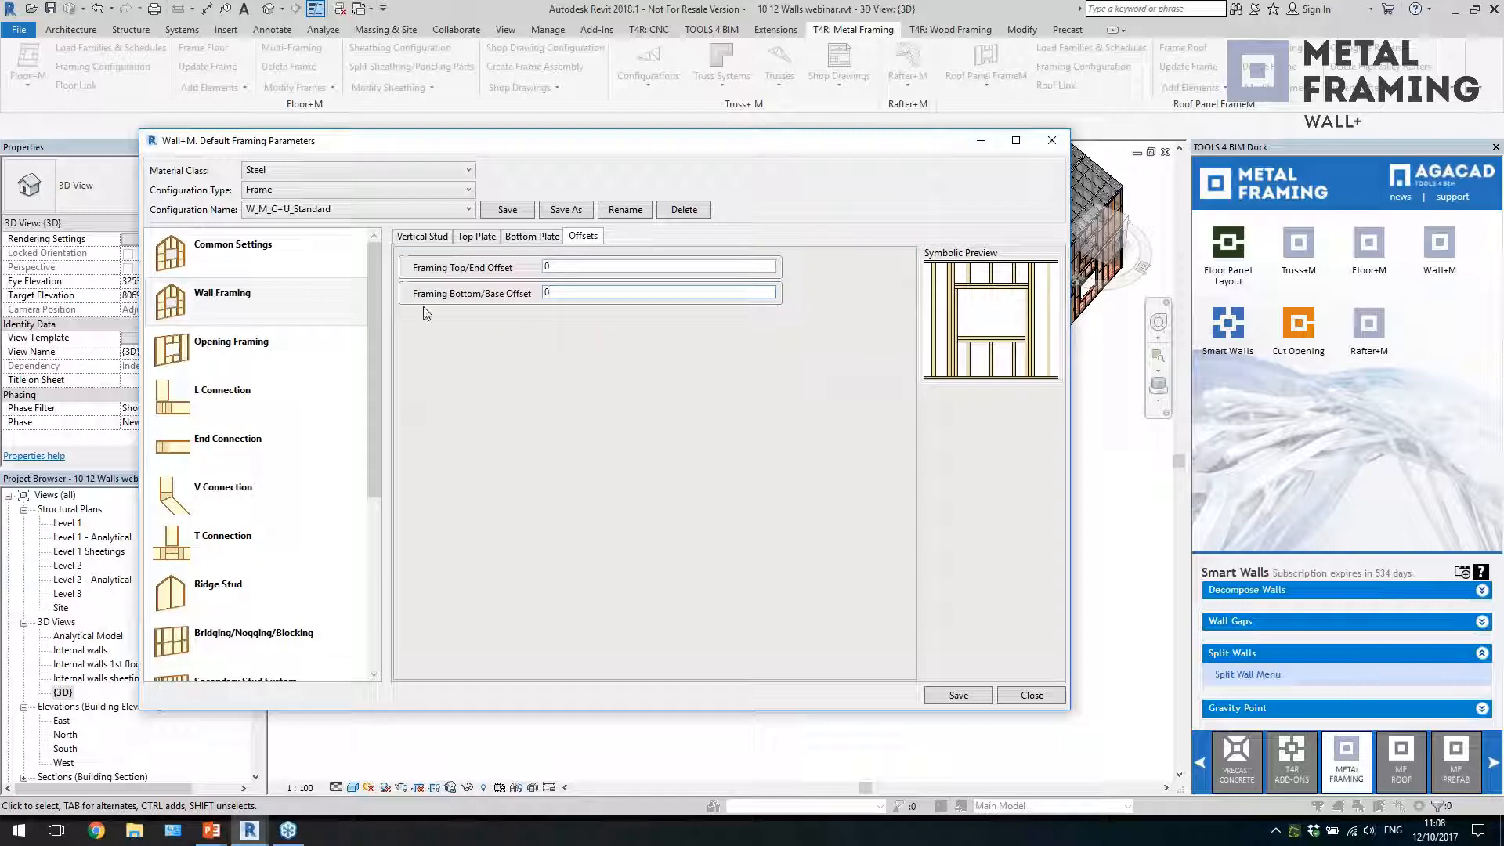
Open the structural-wall window framing configurations and set the header of M_Window Bearing Framing 2.2_3.0 to 2H0V0H1Z
{"action": "left_click", "coordinate": [301, 351]}
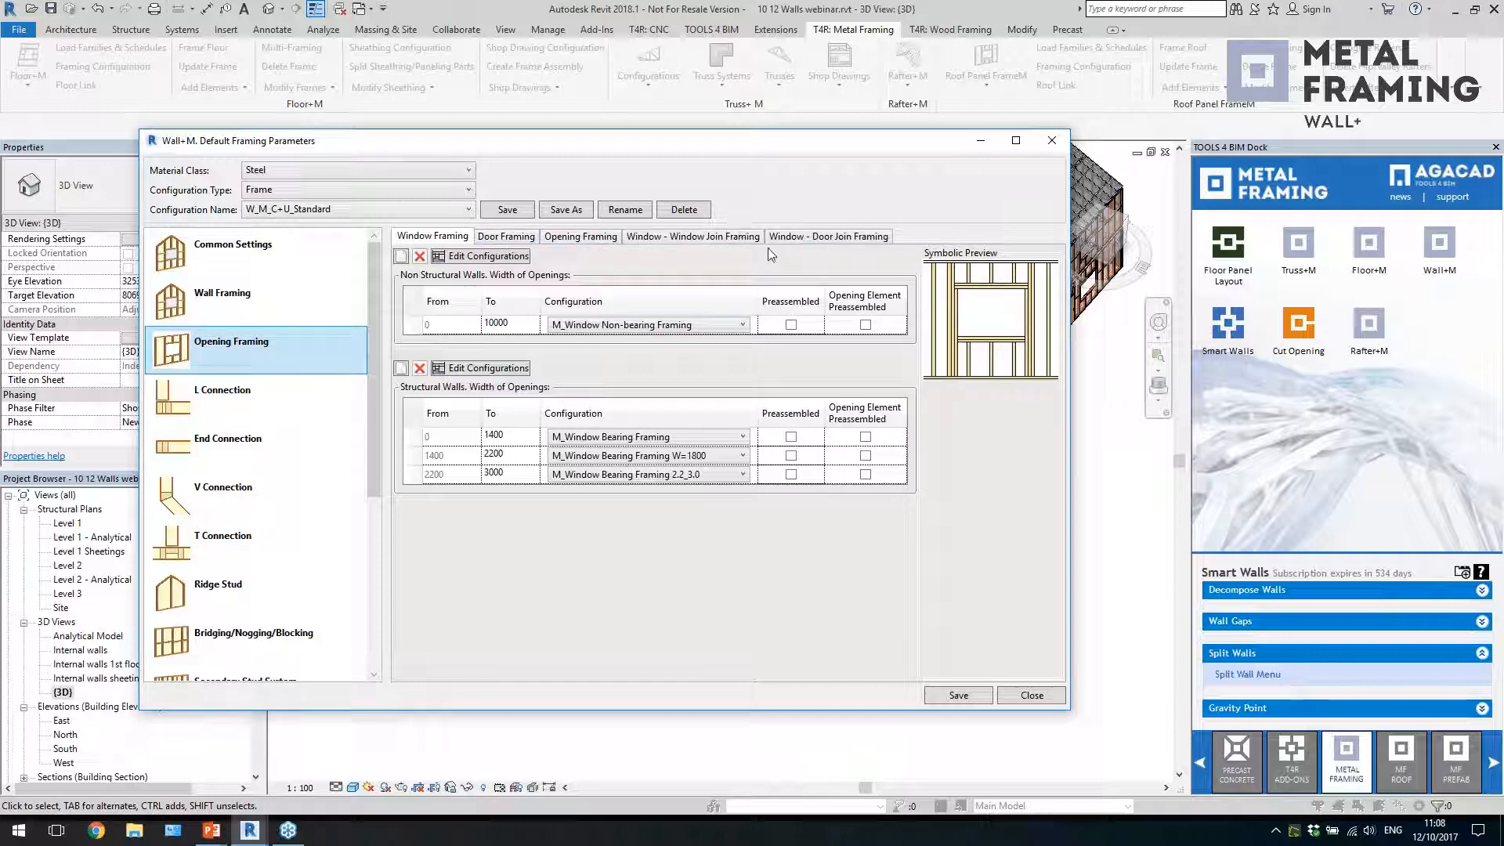
{"action": "left_click", "coordinate": [486, 367]}
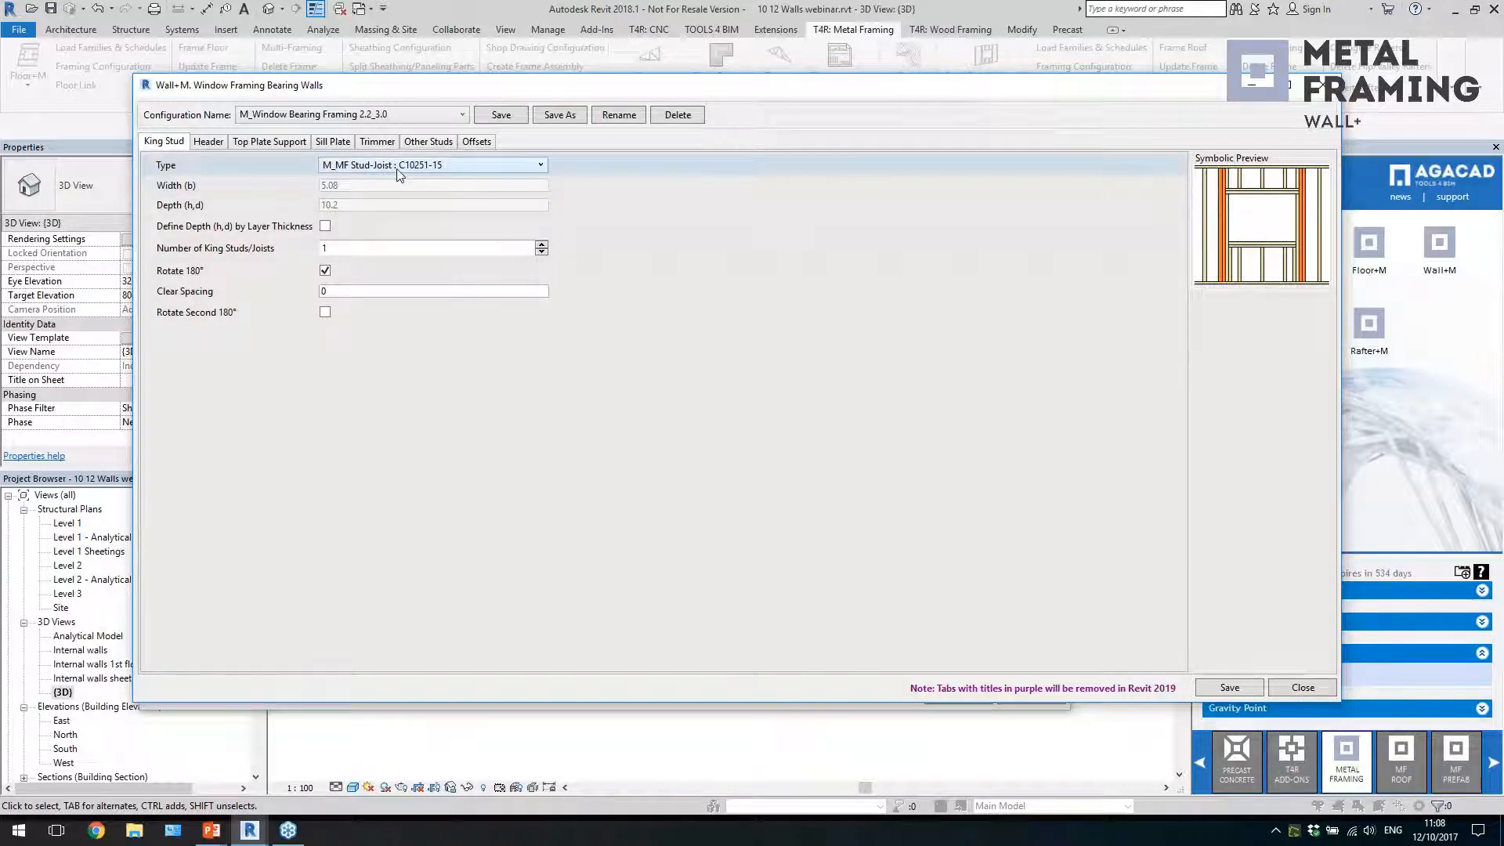
{"action": "left_click", "coordinate": [209, 142]}
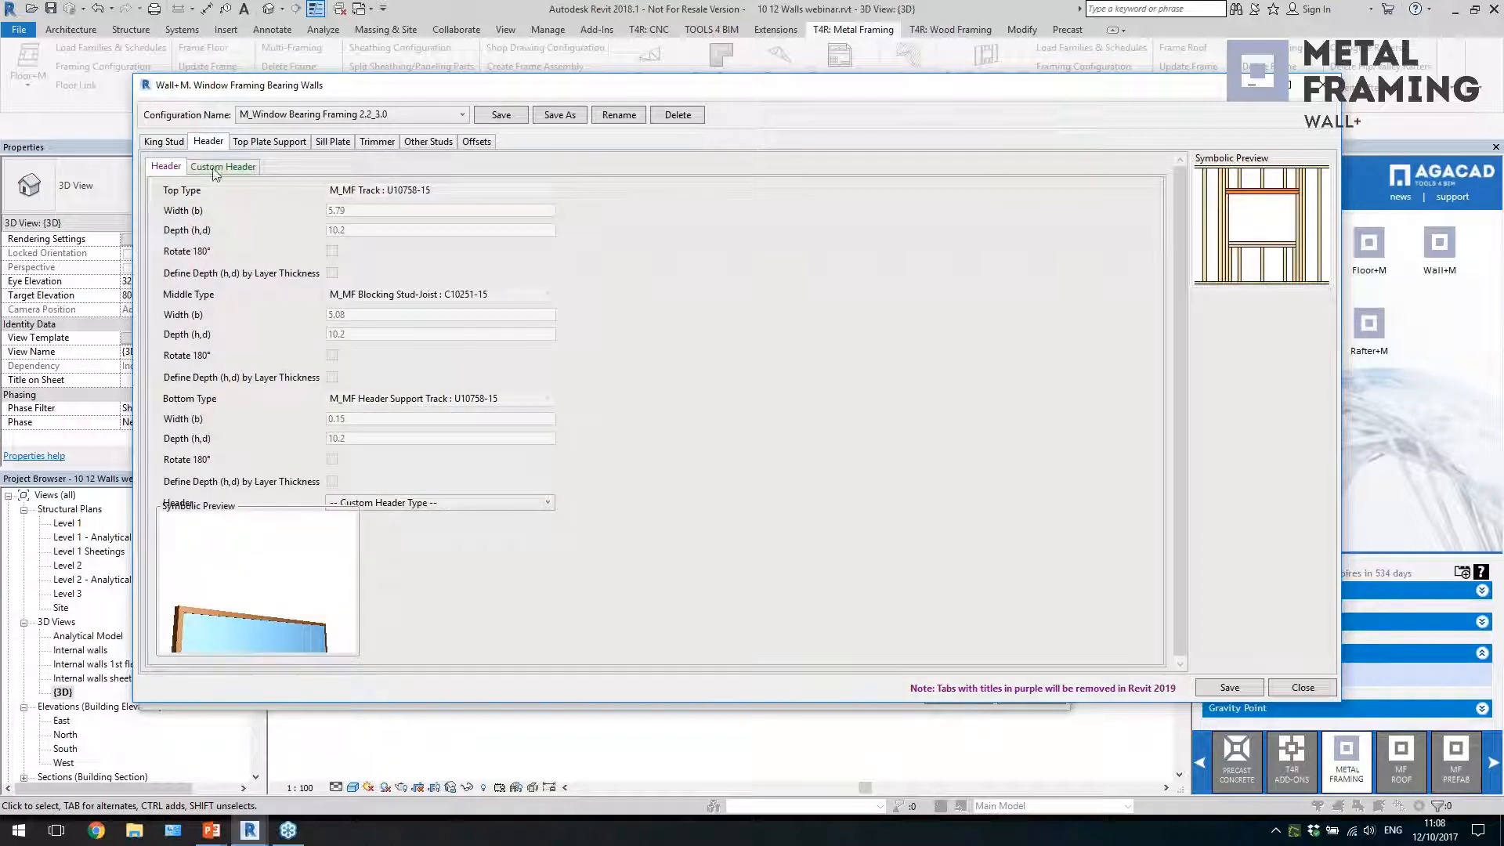
{"action": "left_click", "coordinate": [438, 502]}
{"action": "left_click", "coordinate": [422, 546]}
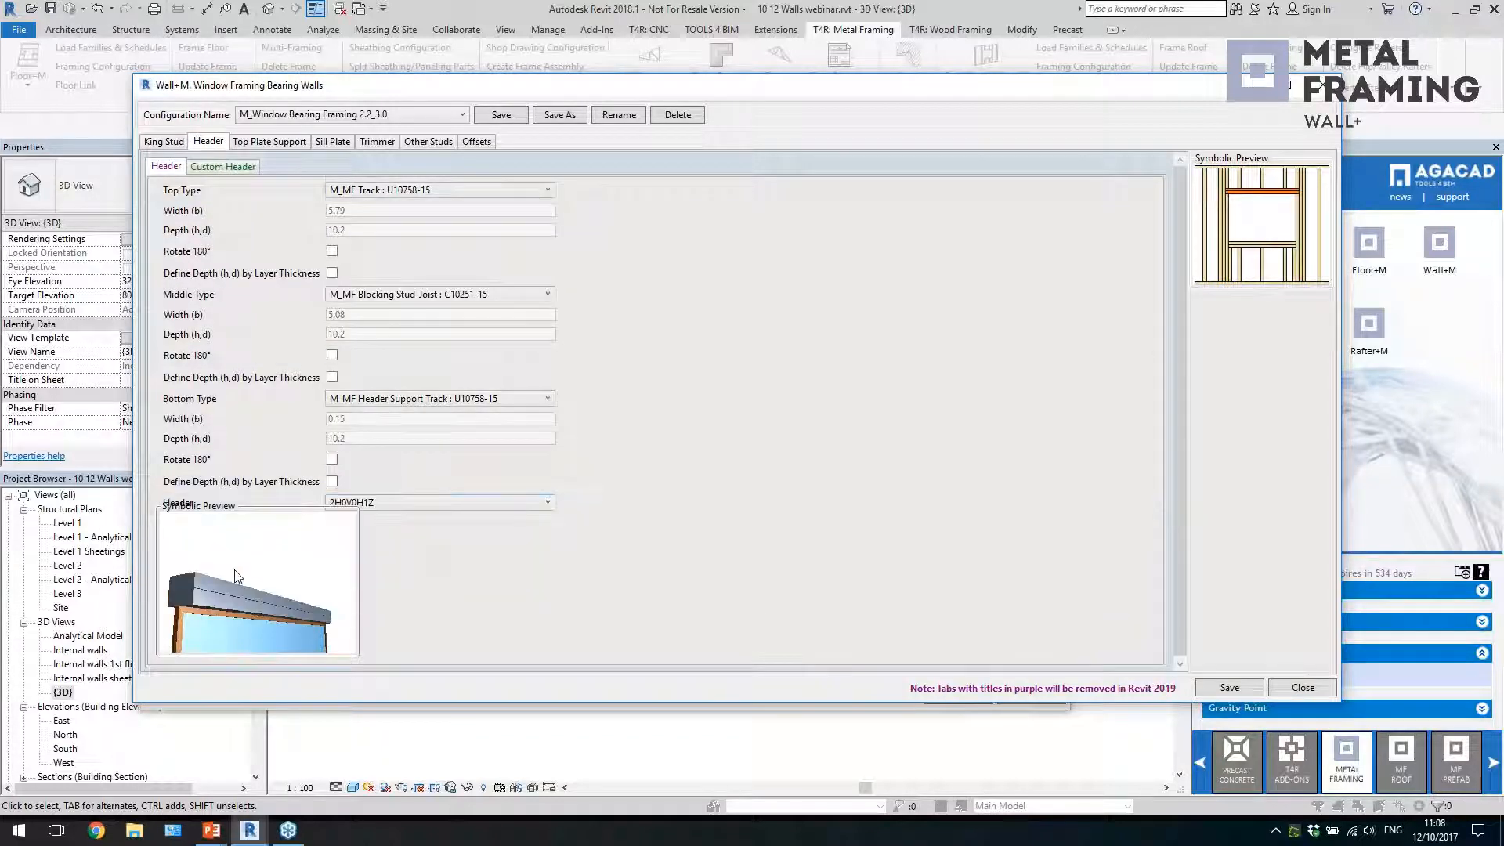
Try the 0H0V0H1Z header type, return to 2H0V0H1Z, and look at the custom header settings
{"action": "left_click", "coordinate": [424, 508]}
{"action": "left_click", "coordinate": [398, 591]}
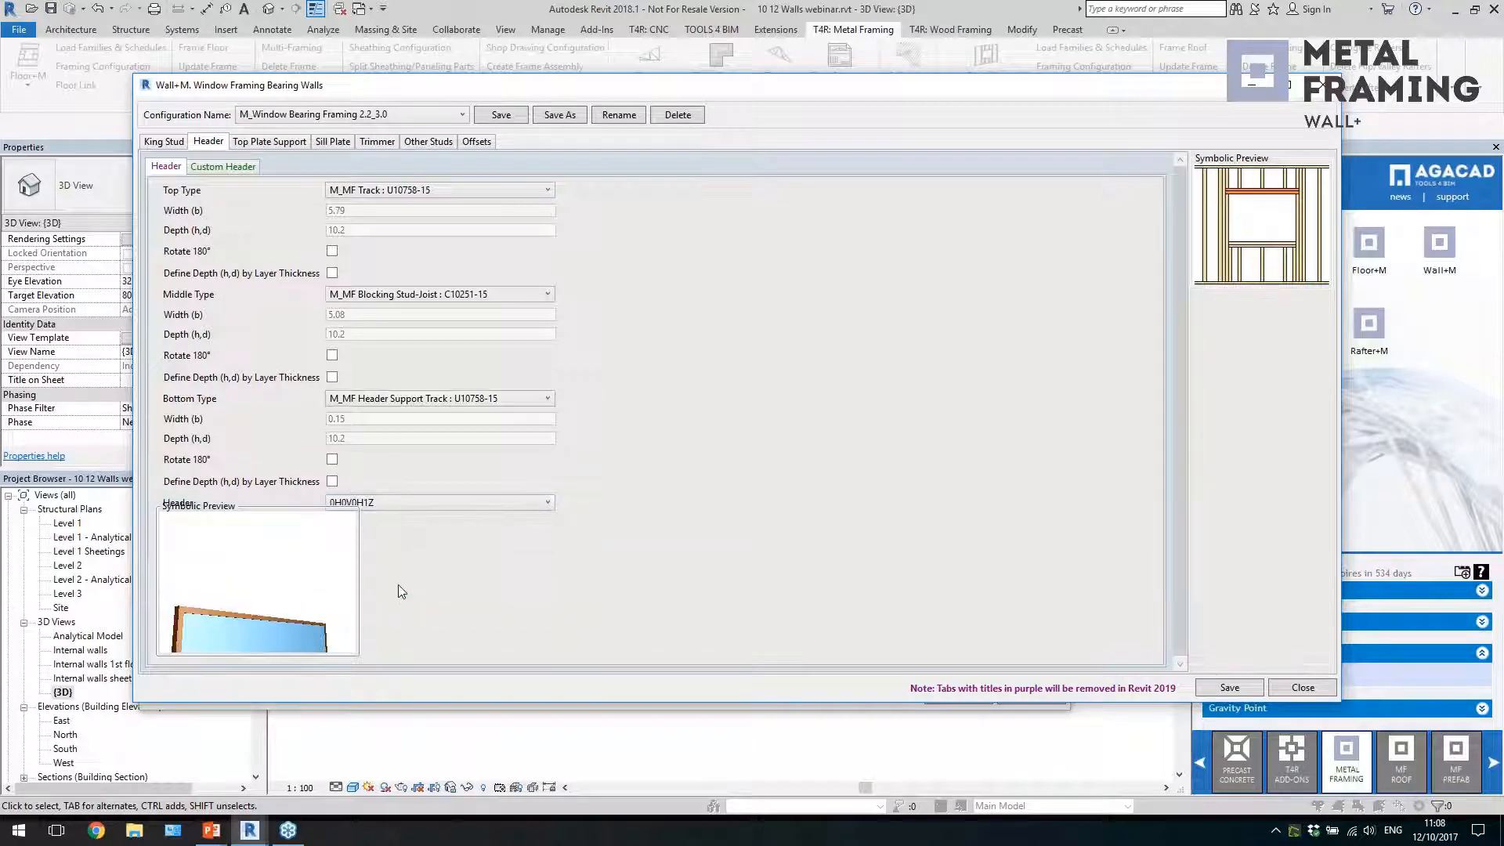
{"action": "left_click", "coordinate": [416, 508]}
{"action": "left_click", "coordinate": [401, 551]}
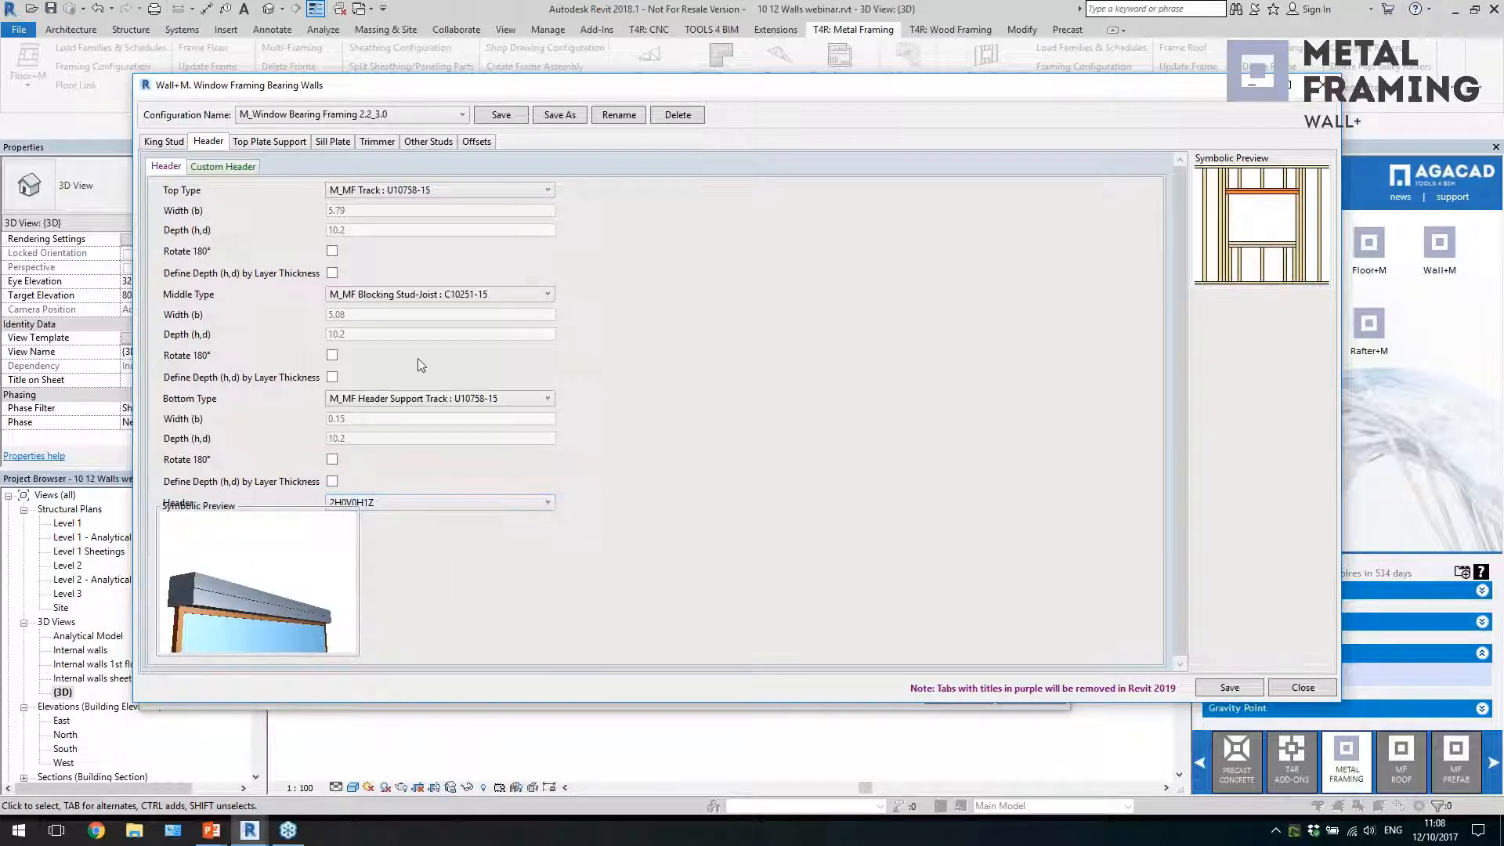
{"action": "left_click", "coordinate": [224, 169]}
{"action": "left_click", "coordinate": [166, 166]}
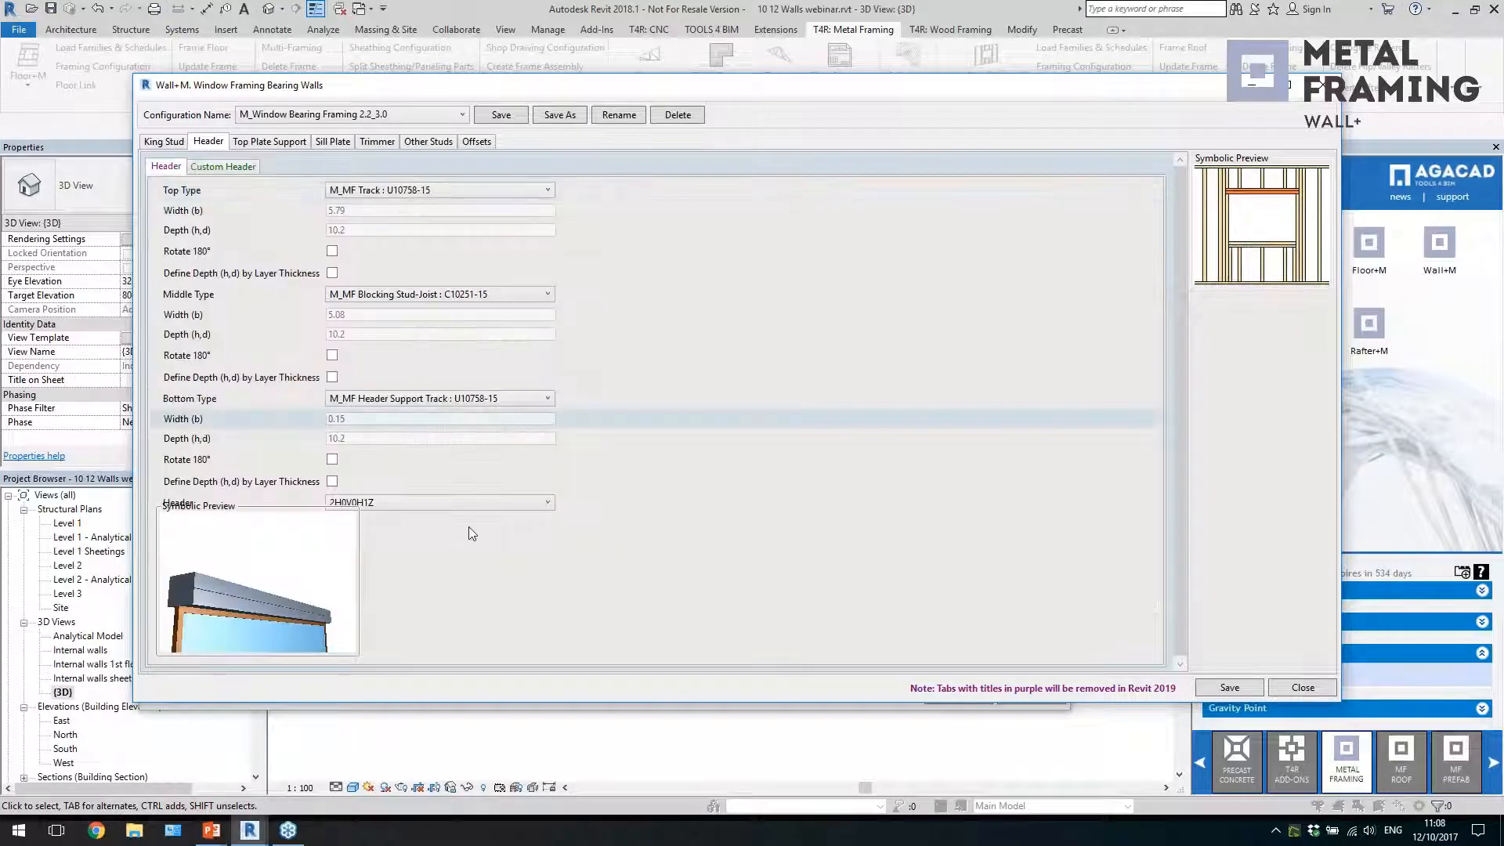
Set the window header to Custom Header Type and add a new item to the custom header configuration
{"action": "left_click", "coordinate": [470, 502]}
{"action": "left_click", "coordinate": [439, 520]}
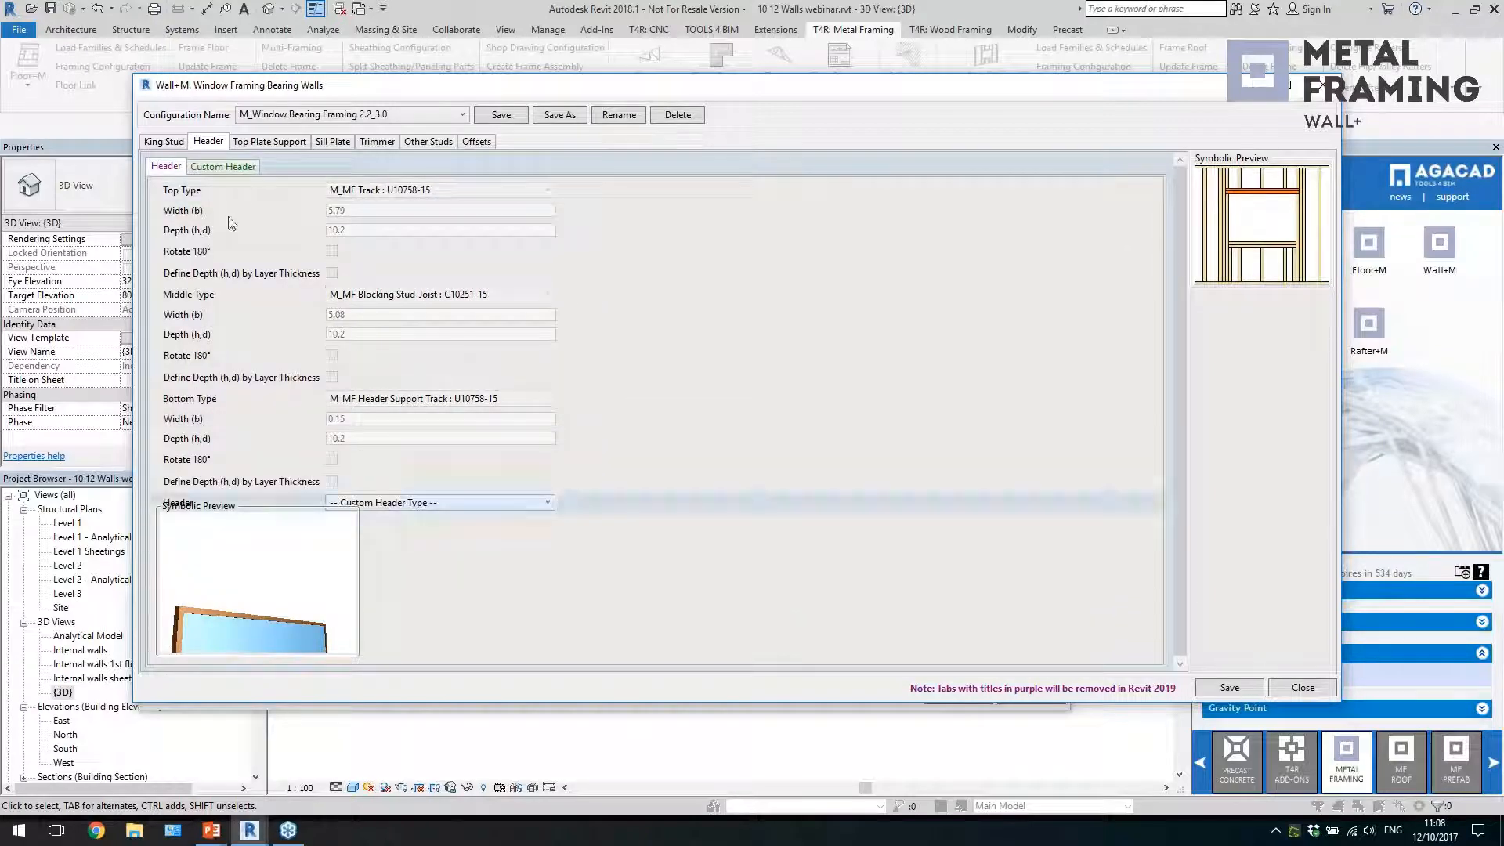
{"action": "left_click", "coordinate": [224, 169]}
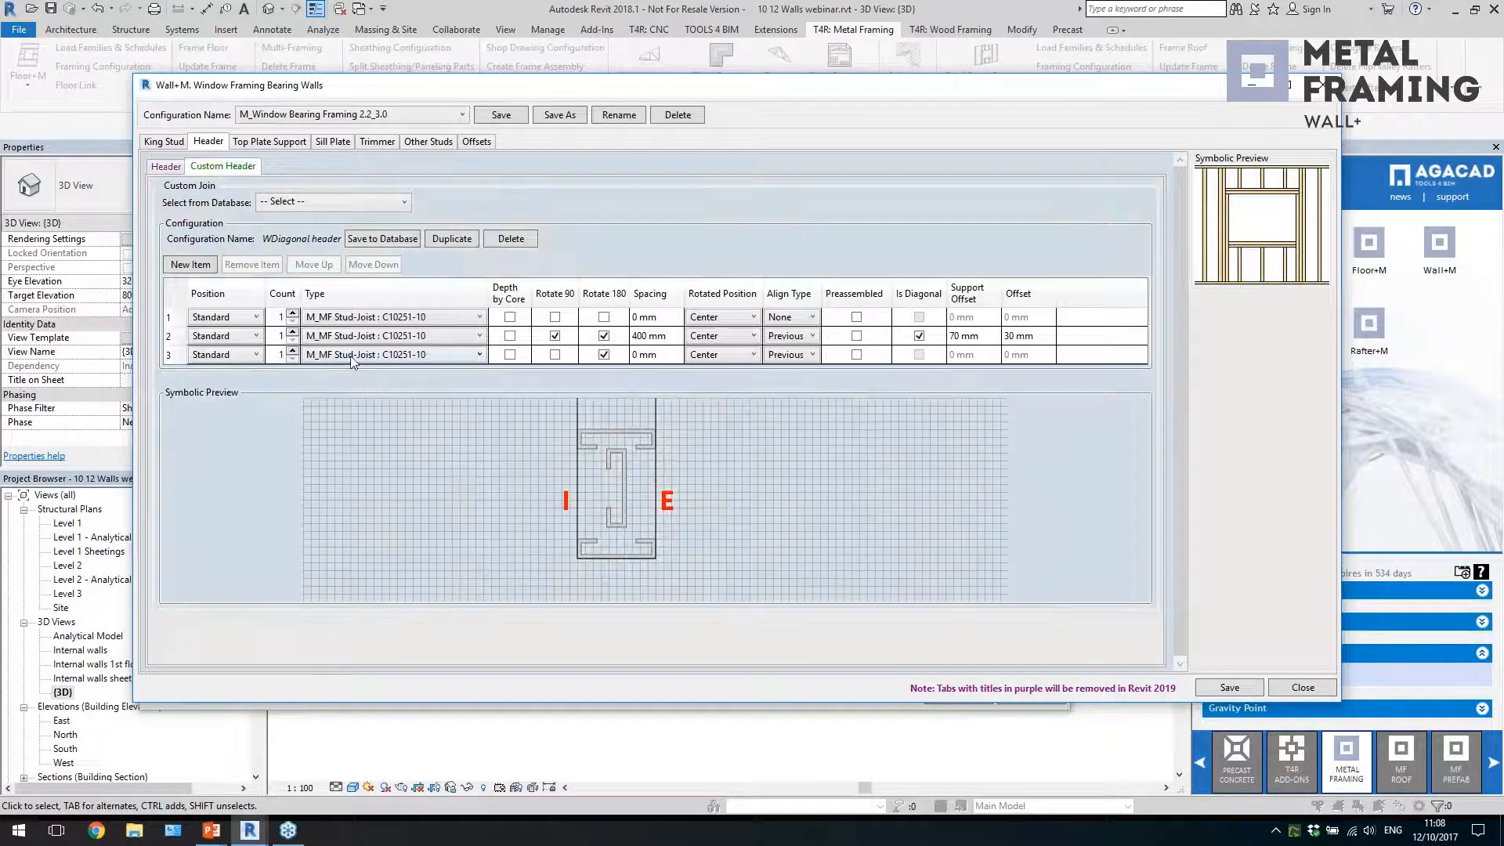
{"action": "left_click", "coordinate": [188, 265]}
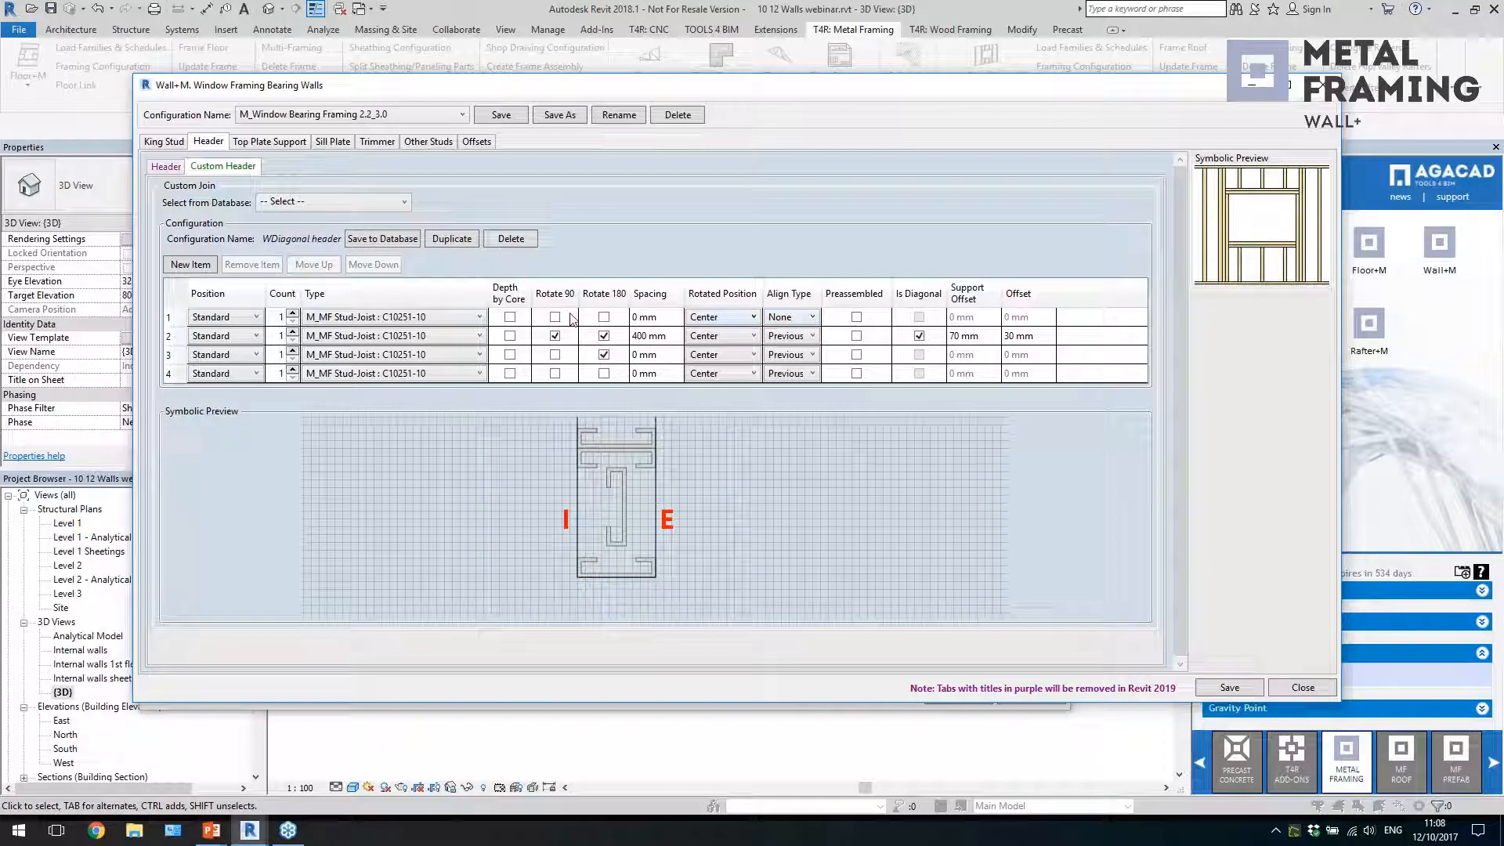
Review the top plate support types and the standard and custom sill plate settings of the window framing
{"action": "left_click", "coordinate": [286, 147]}
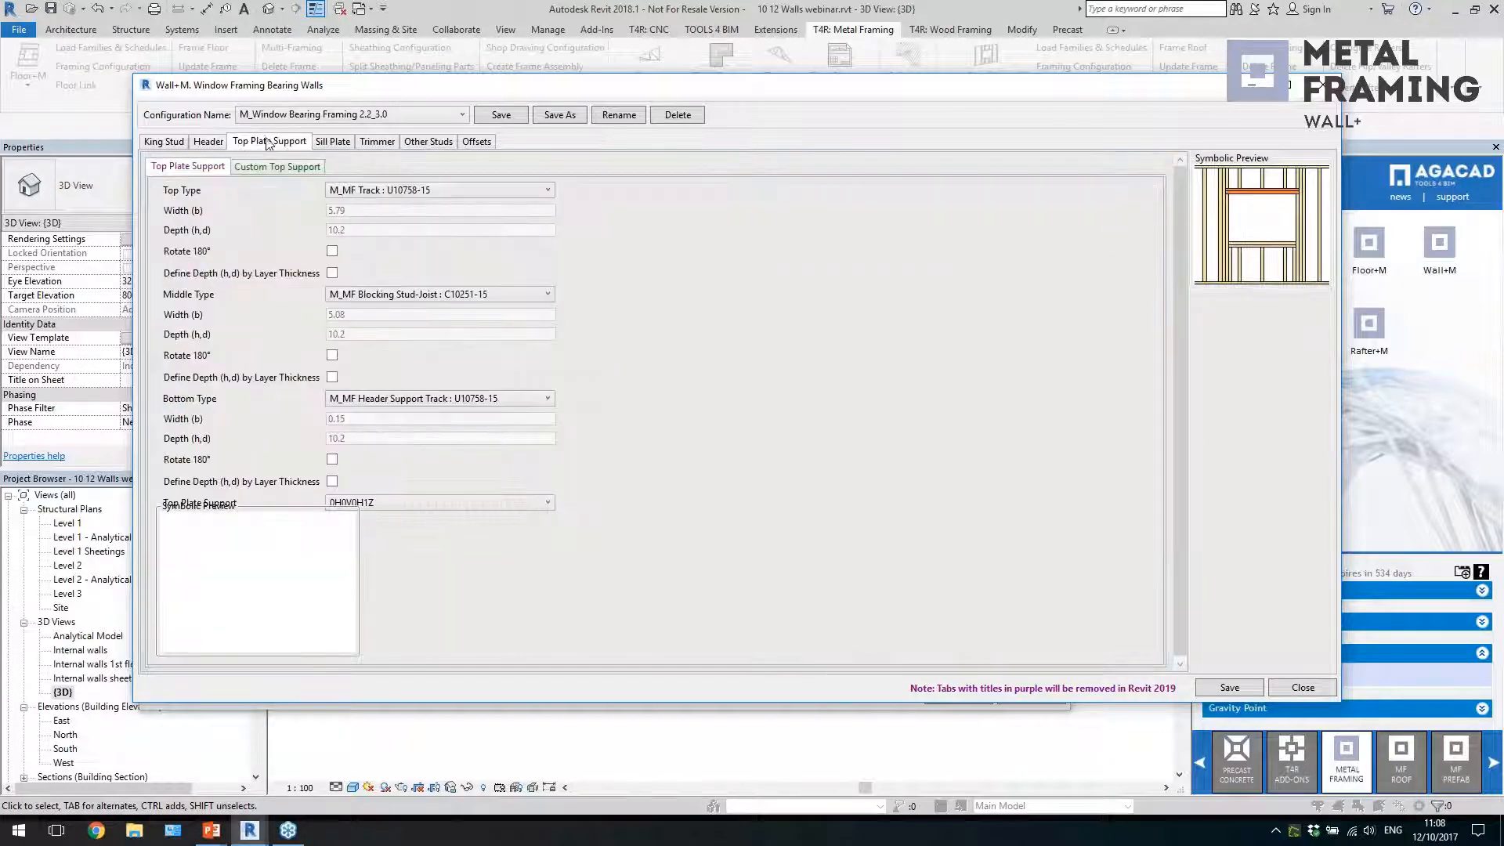
{"action": "left_click", "coordinate": [437, 502]}
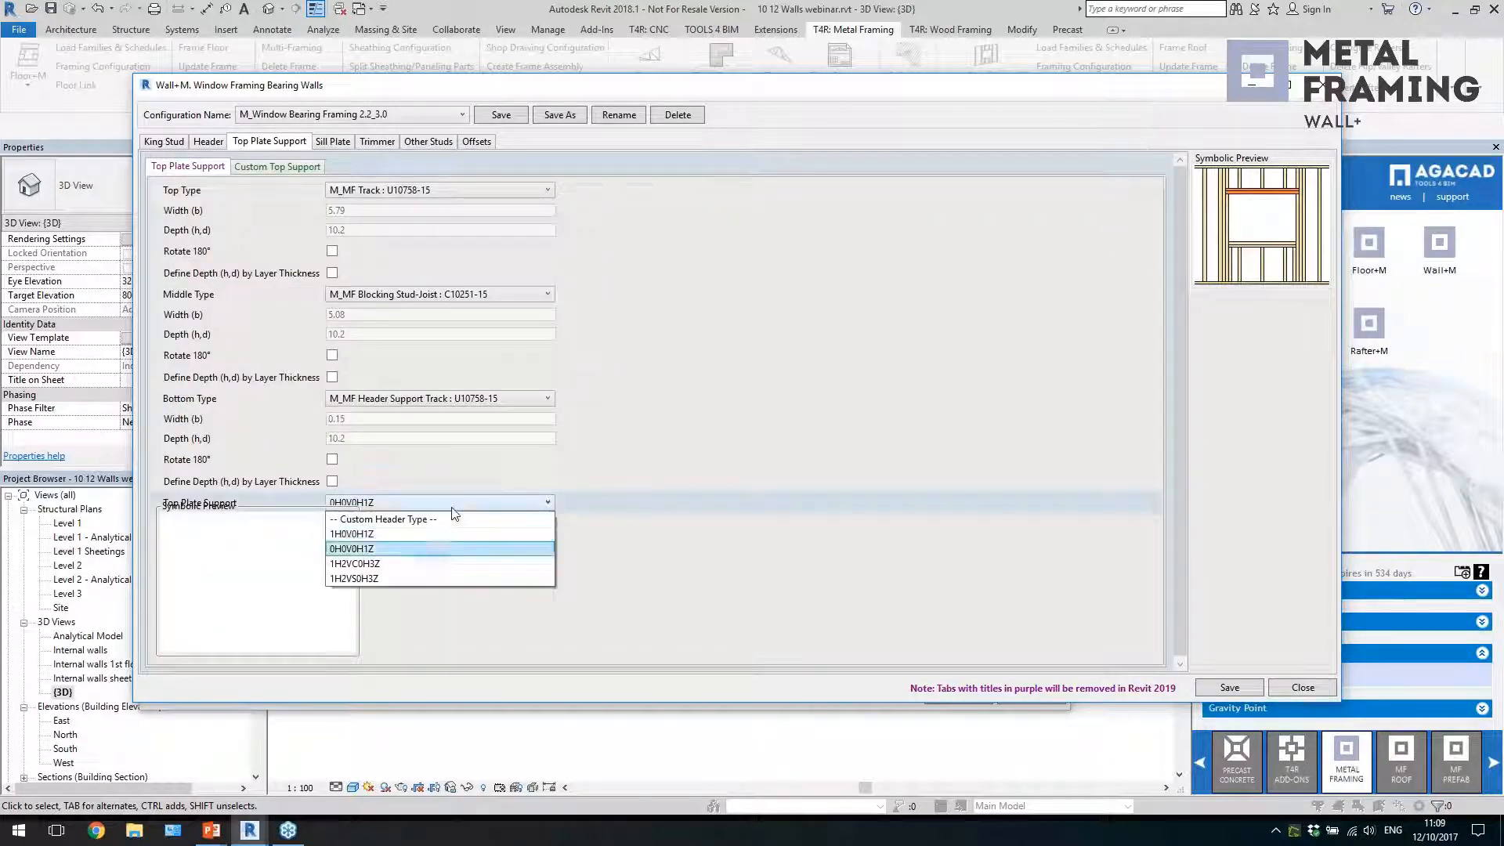
{"action": "left_click", "coordinate": [293, 168]}
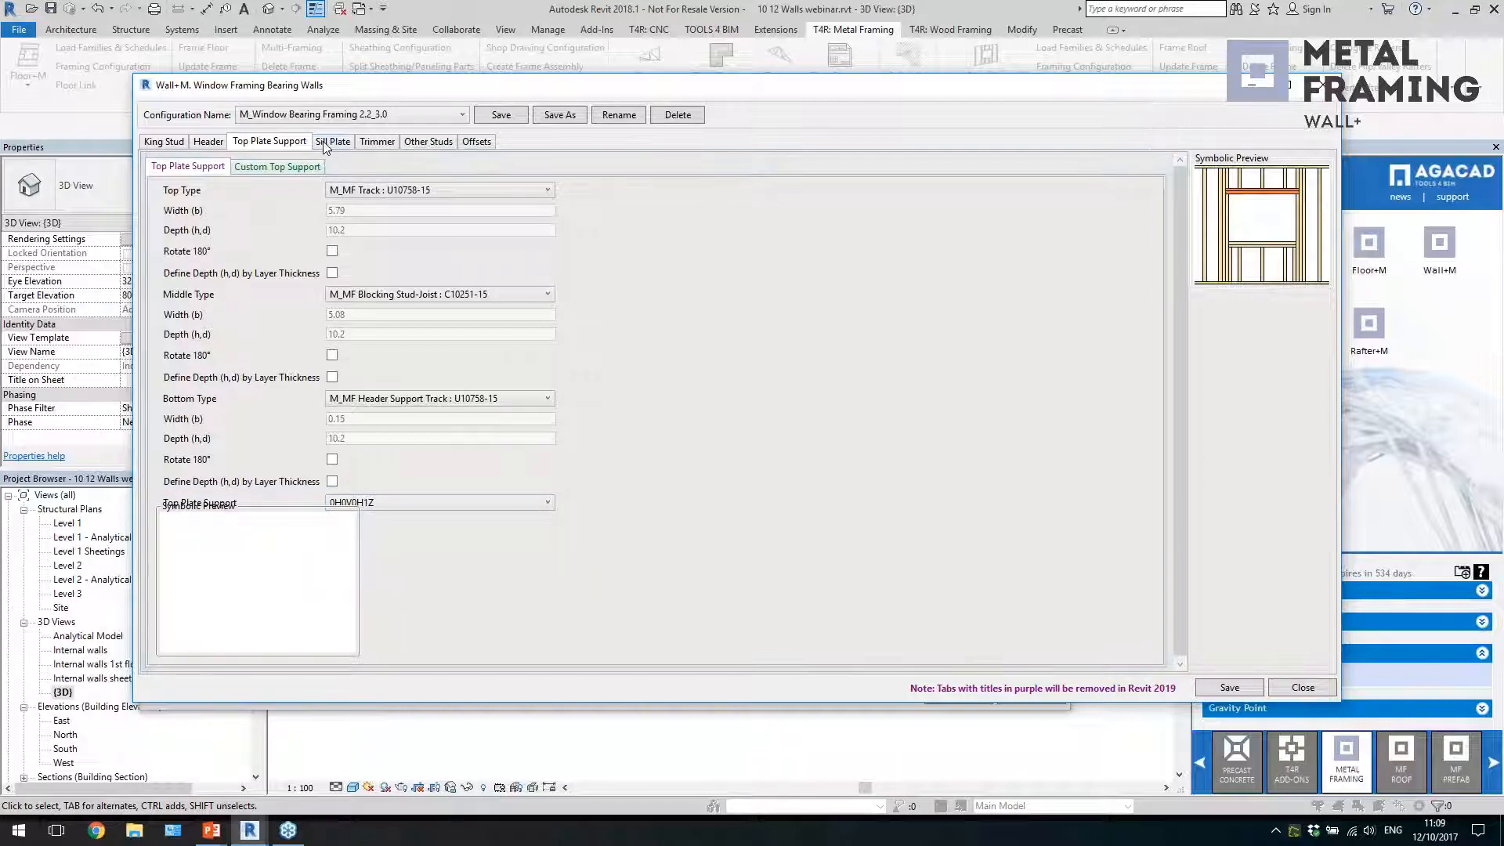
{"action": "left_click", "coordinate": [324, 141]}
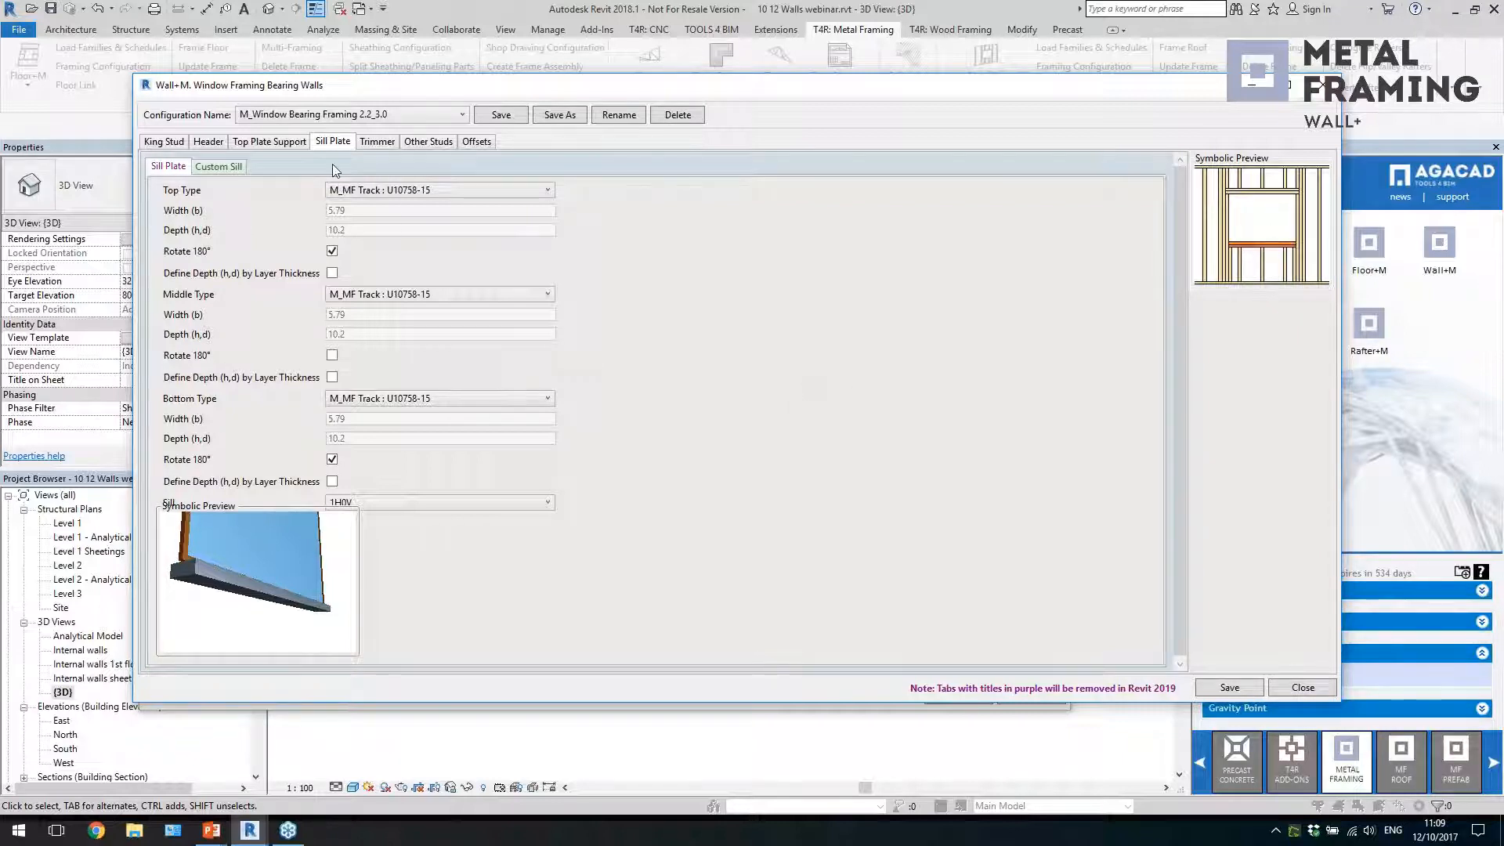
{"action": "left_click", "coordinate": [235, 167]}
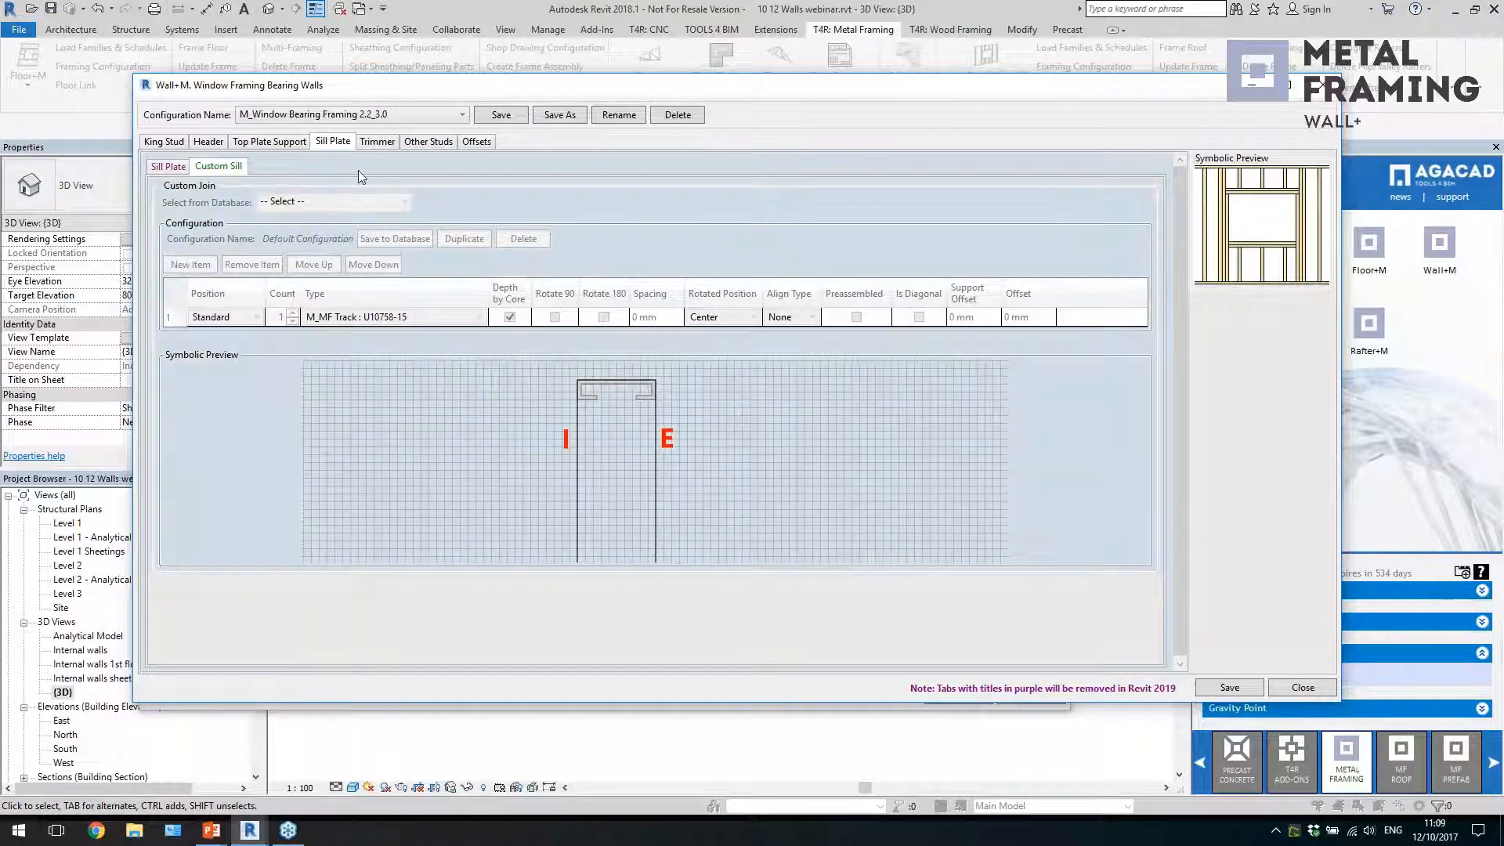
Set the trimmer position of the inner trimmer studs to Sill to Header
{"action": "left_click", "coordinate": [377, 142]}
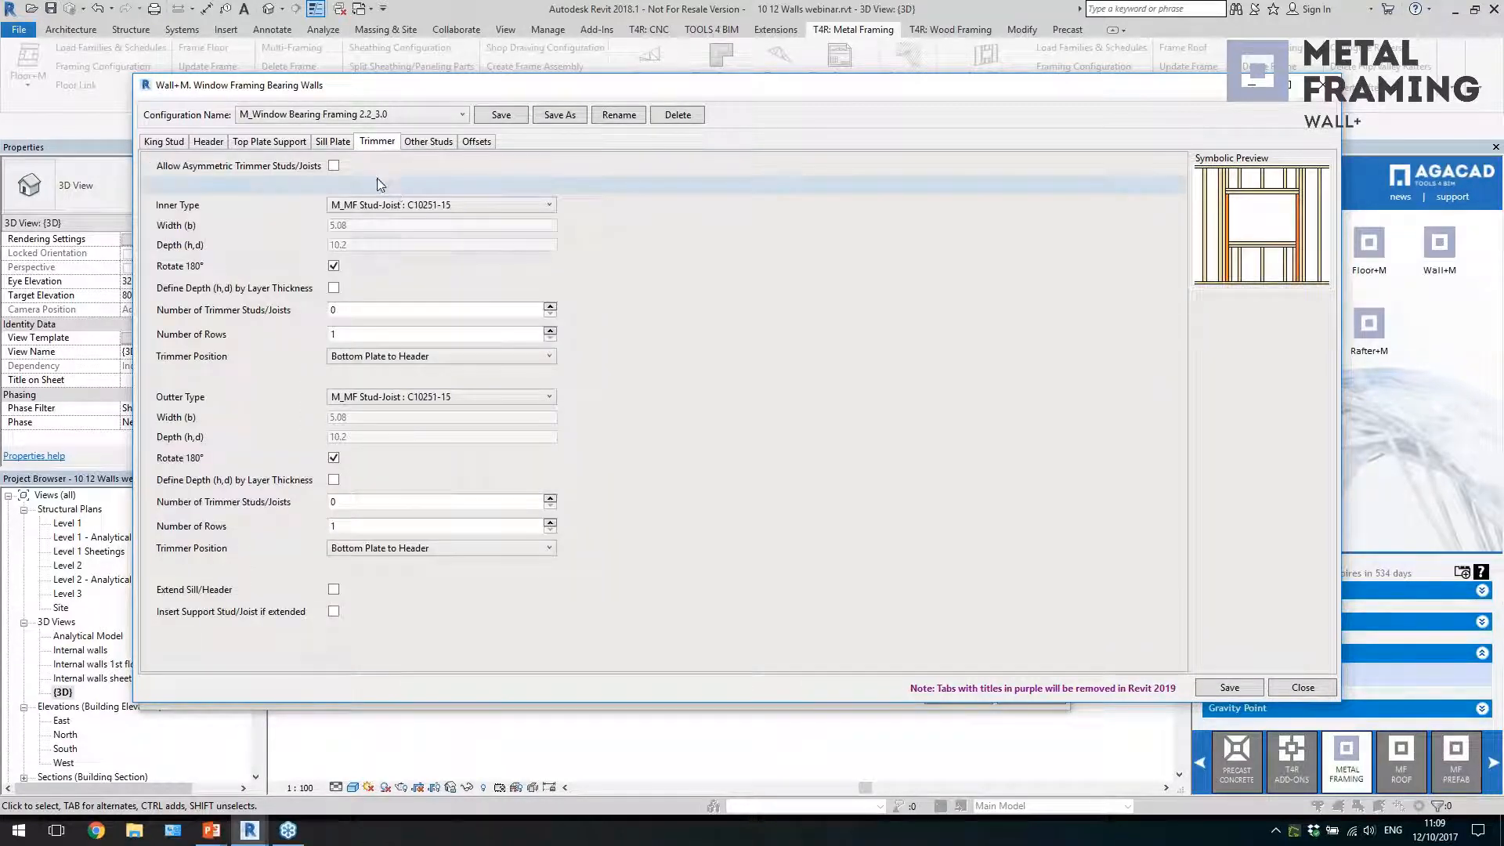
{"action": "left_click", "coordinate": [420, 307]}
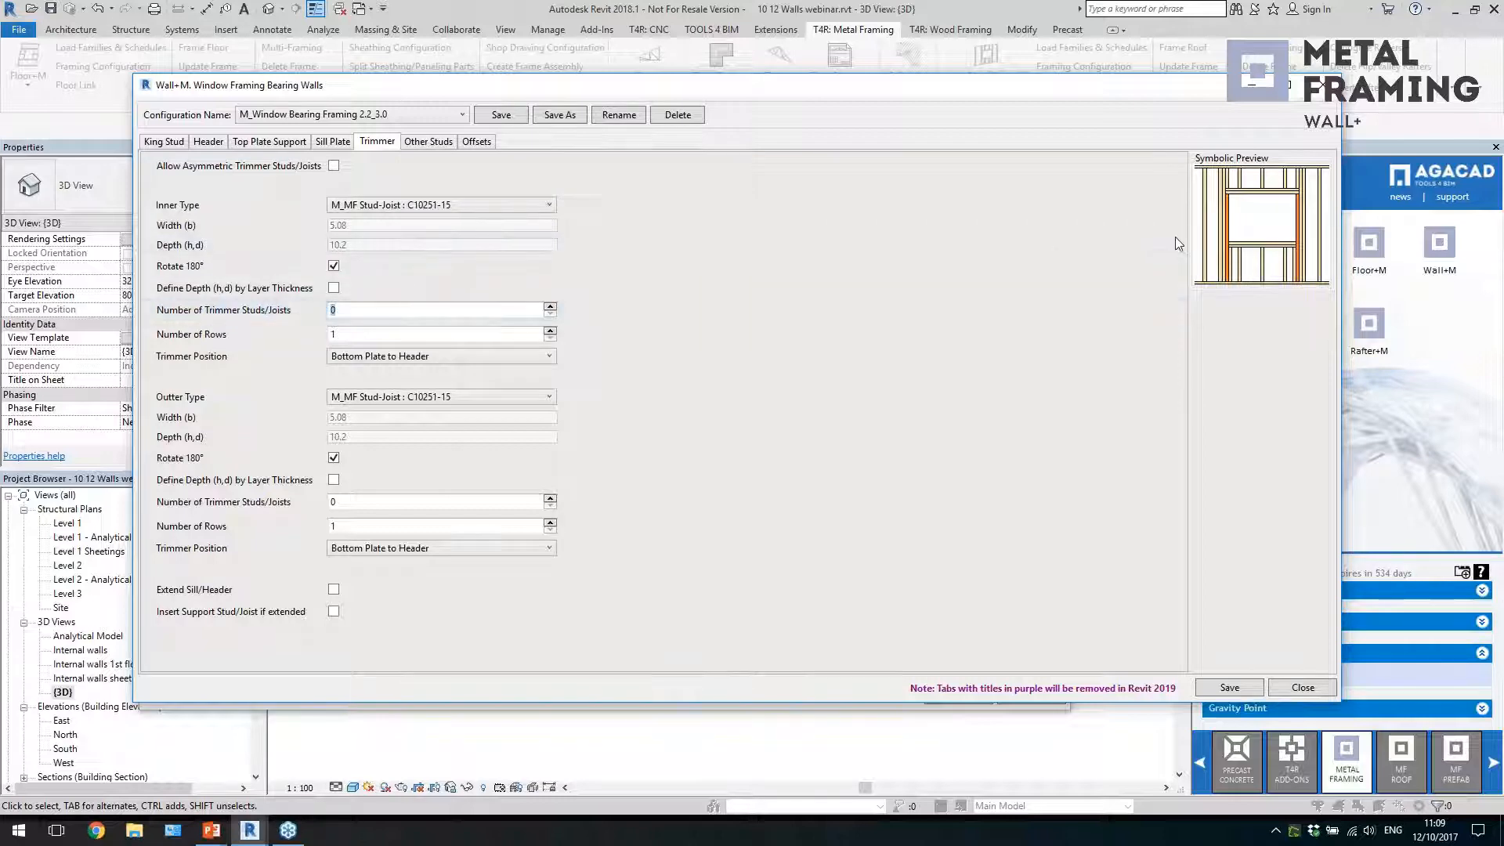
{"action": "left_click", "coordinate": [454, 356]}
{"action": "left_click", "coordinate": [452, 390]}
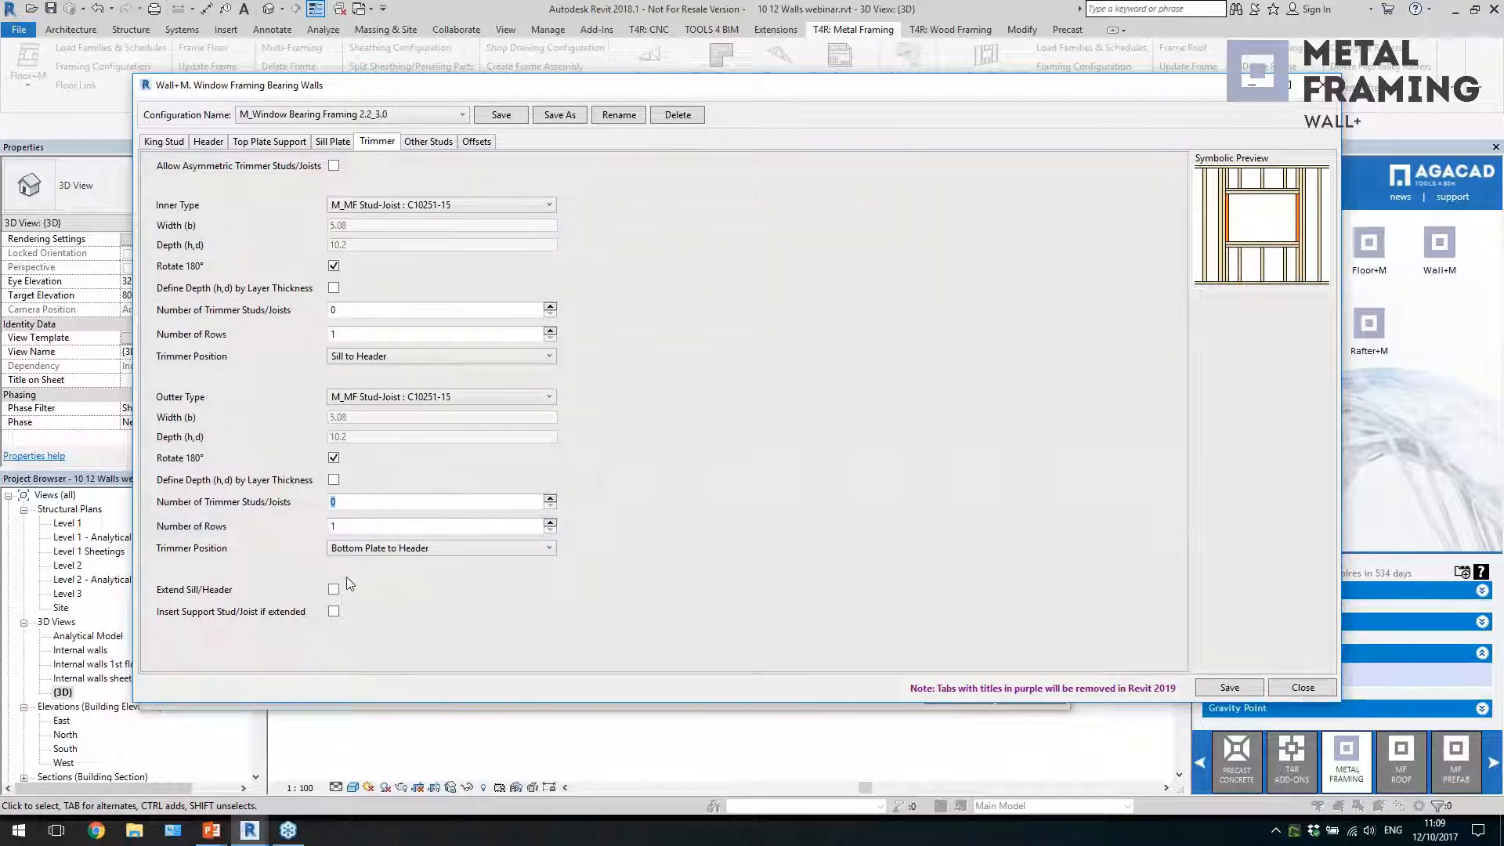
Enable diagonal placing of the top cripple studs and set their diagonal panel type to Warren
{"action": "left_click", "coordinate": [425, 144]}
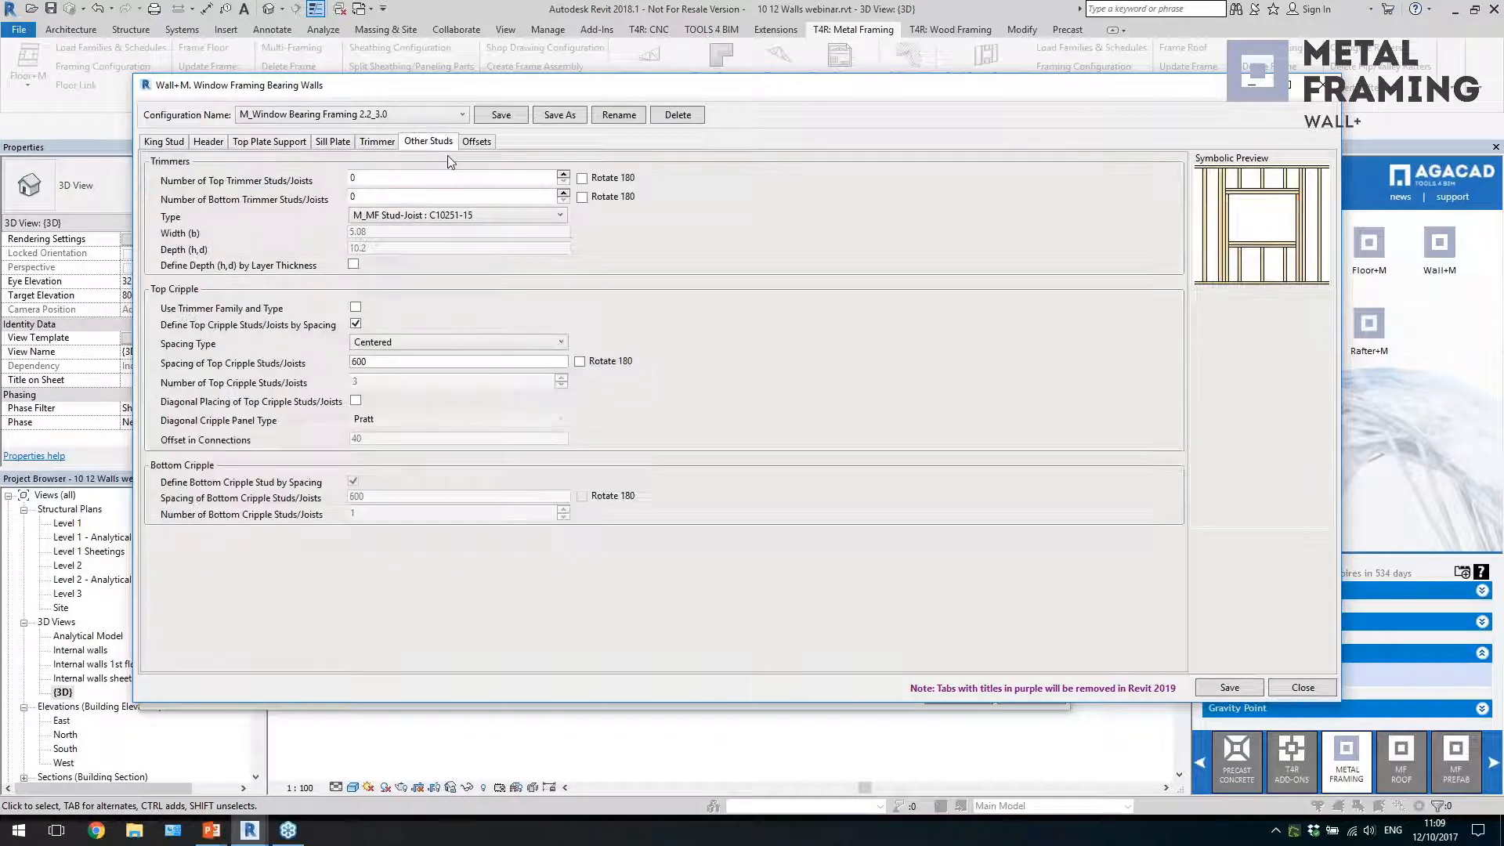
{"action": "left_click", "coordinate": [431, 177]}
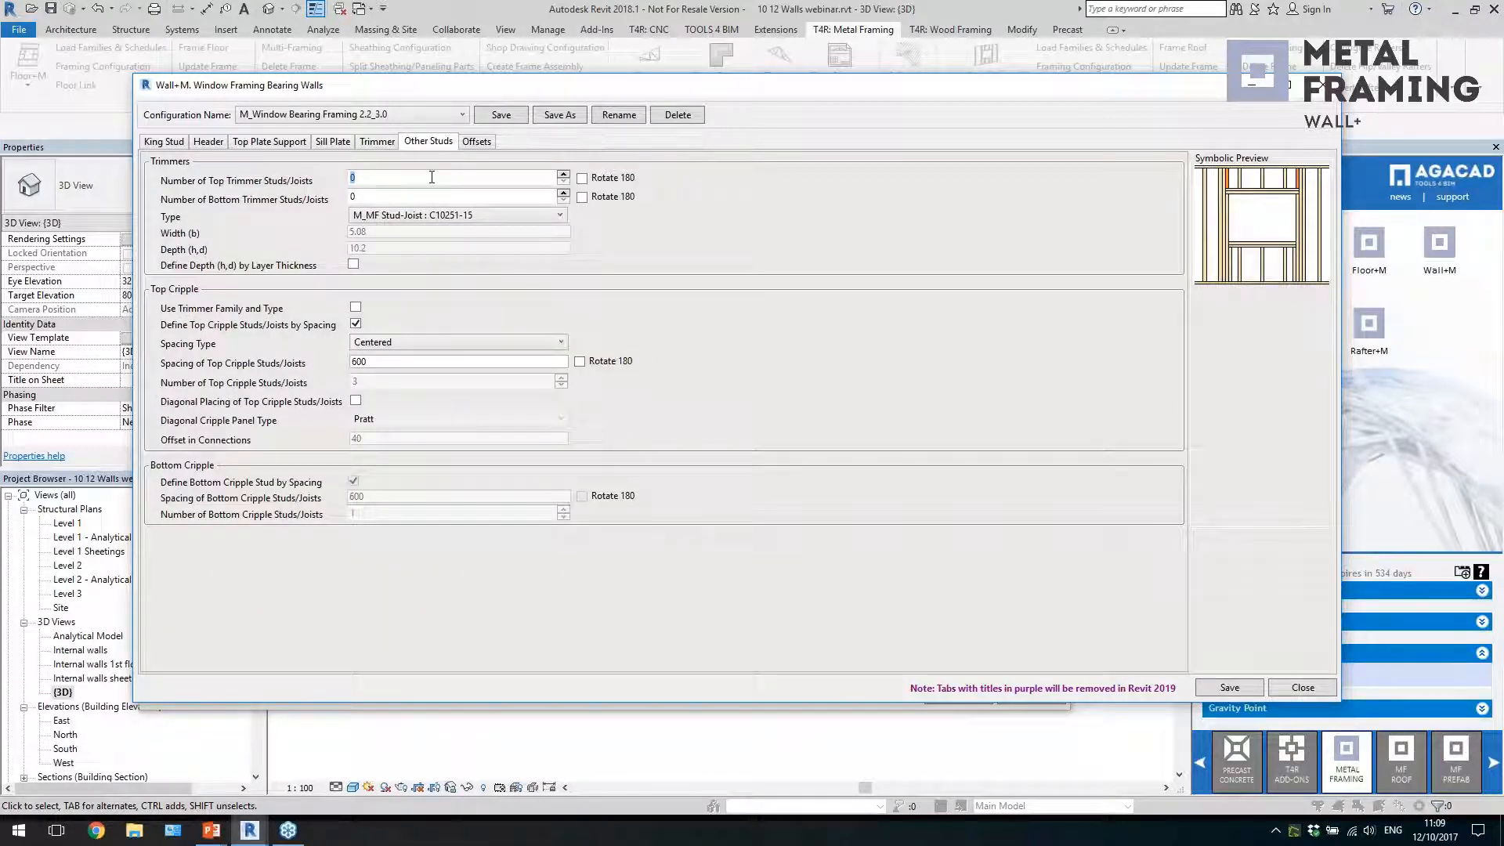
{"action": "left_click", "coordinate": [365, 196]}
{"action": "left_click", "coordinate": [411, 361]}
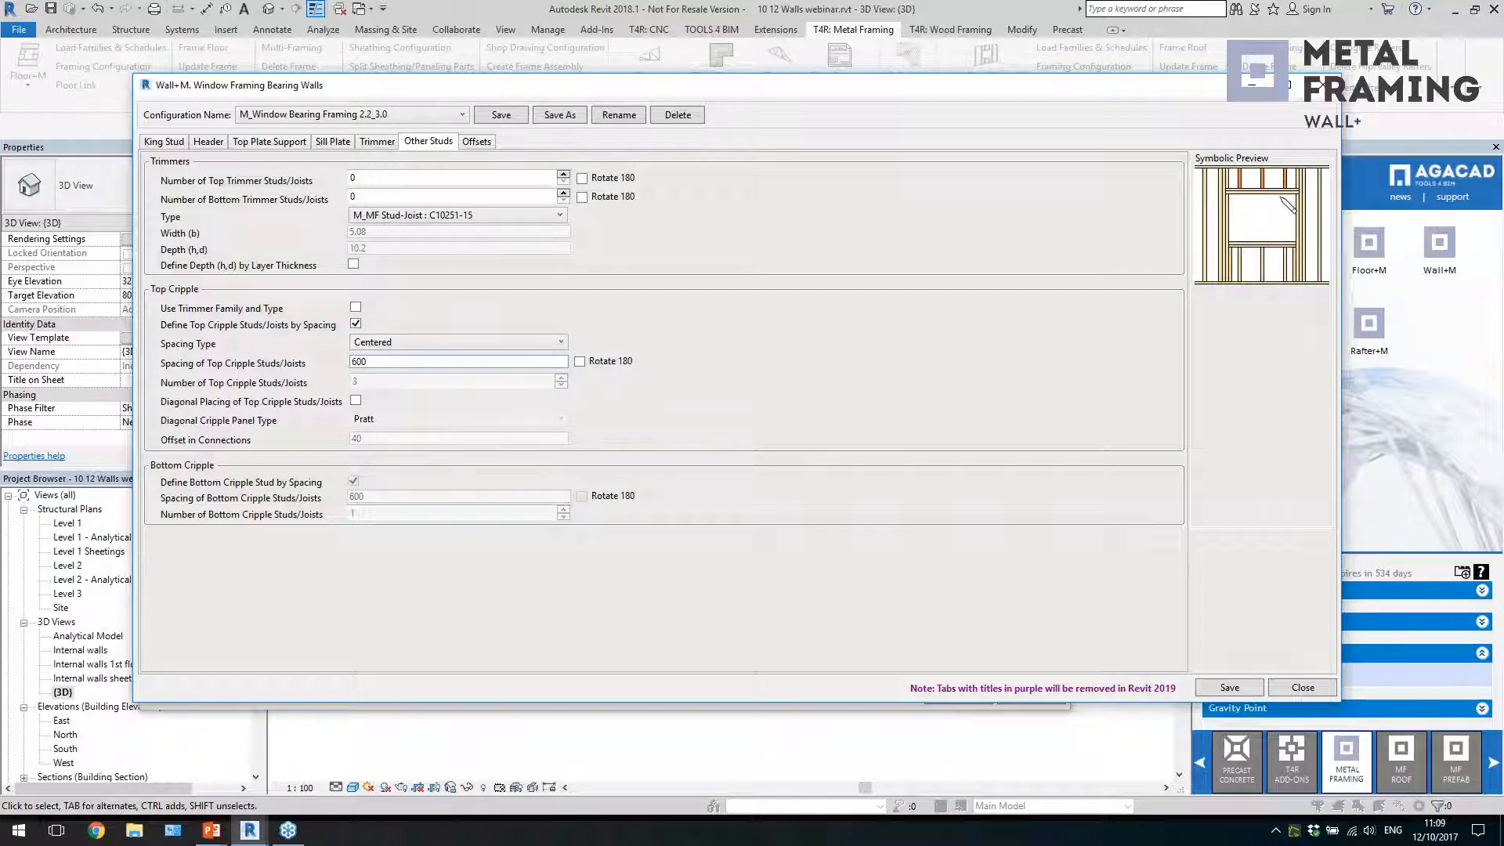
{"action": "left_click", "coordinate": [356, 400]}
{"action": "left_click", "coordinate": [397, 421]}
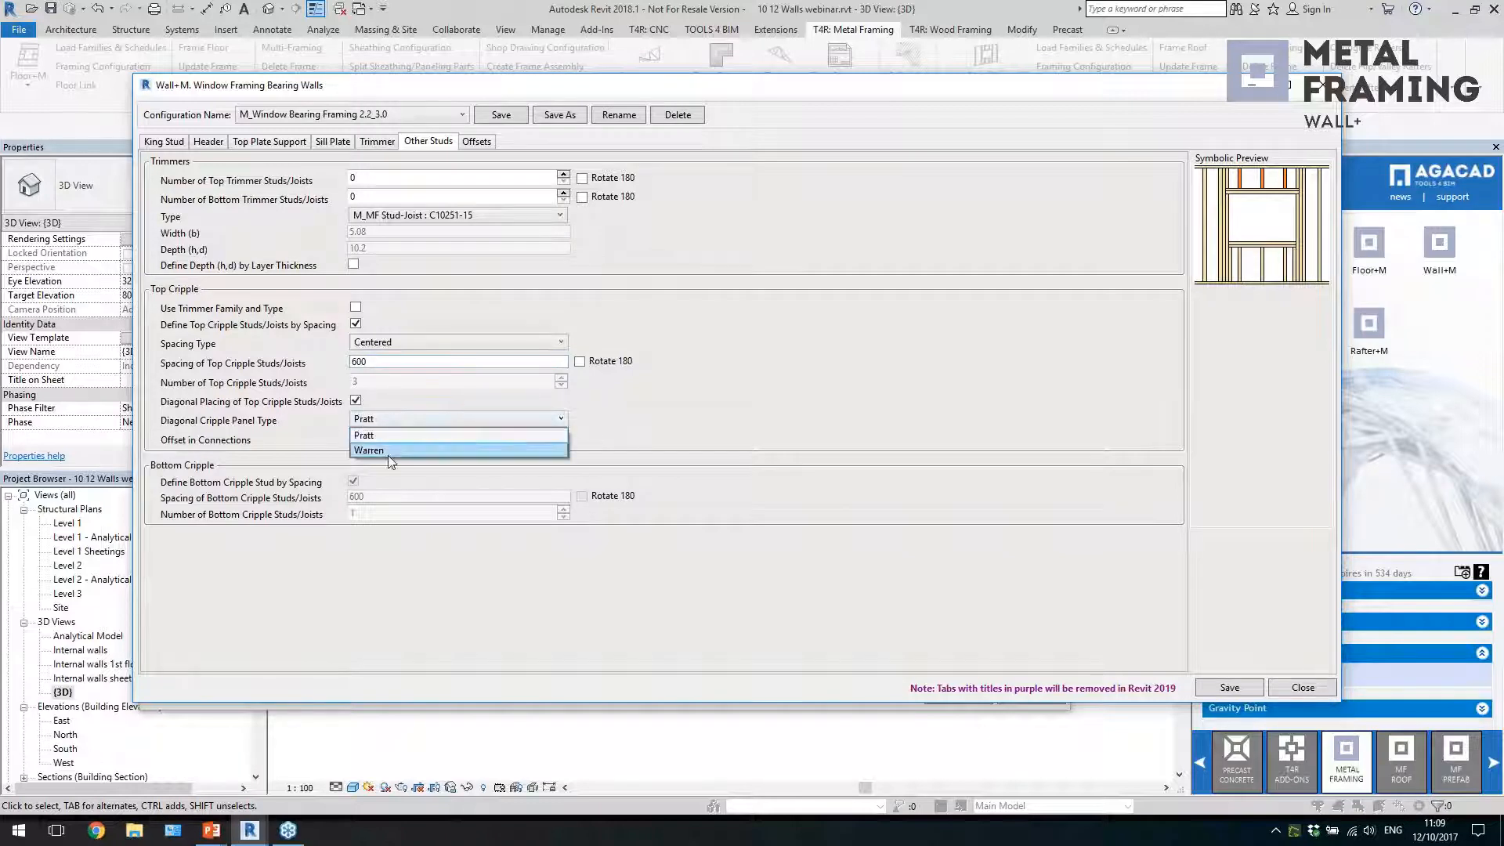
{"action": "left_click", "coordinate": [389, 453]}
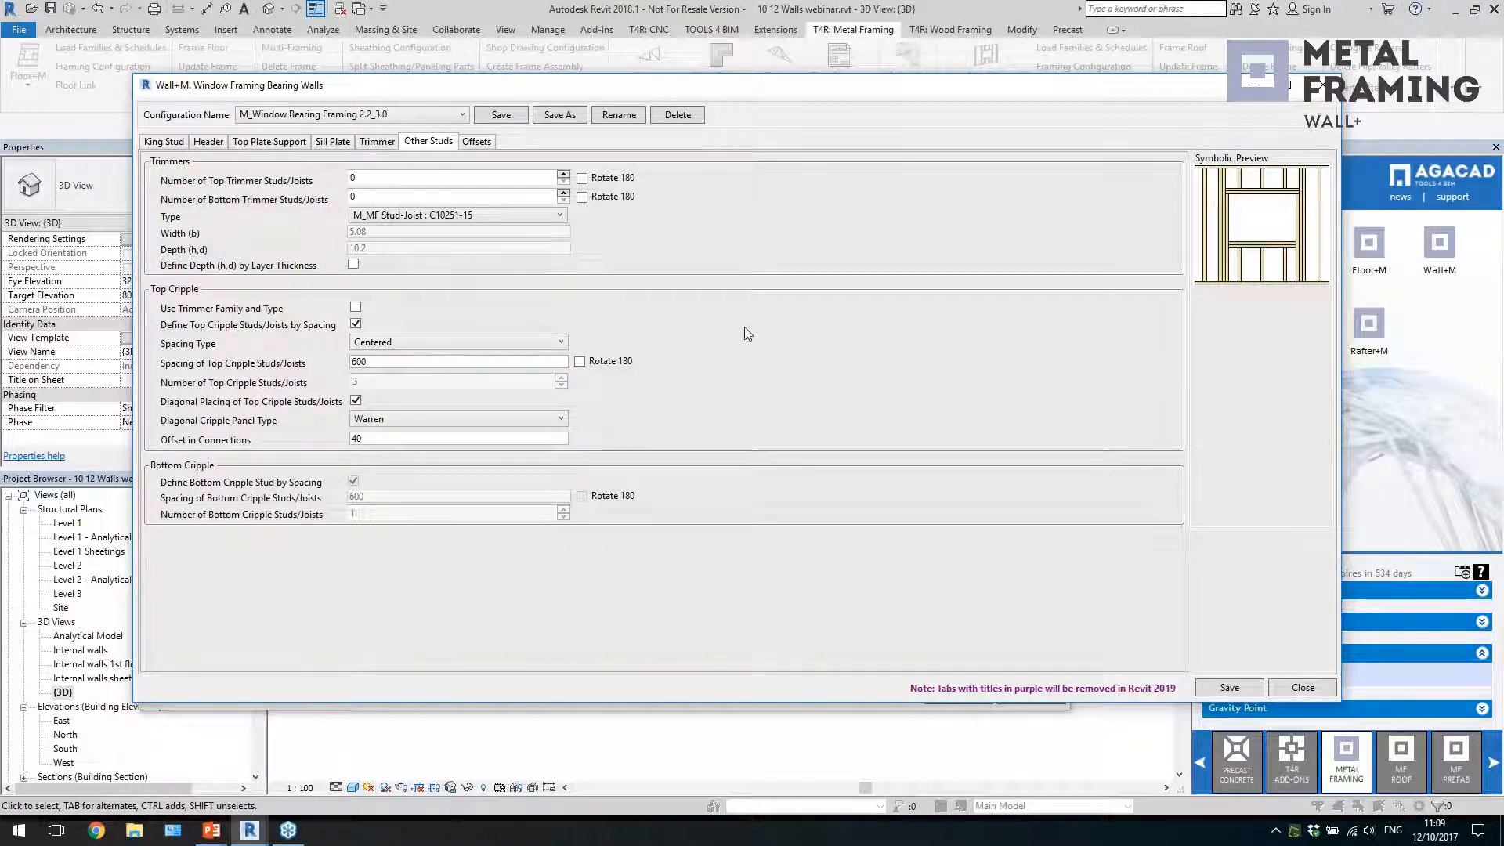
Review the opening offsets and the custom header items, and close the window framing configurations for bearing walls
{"action": "left_click", "coordinate": [478, 141]}
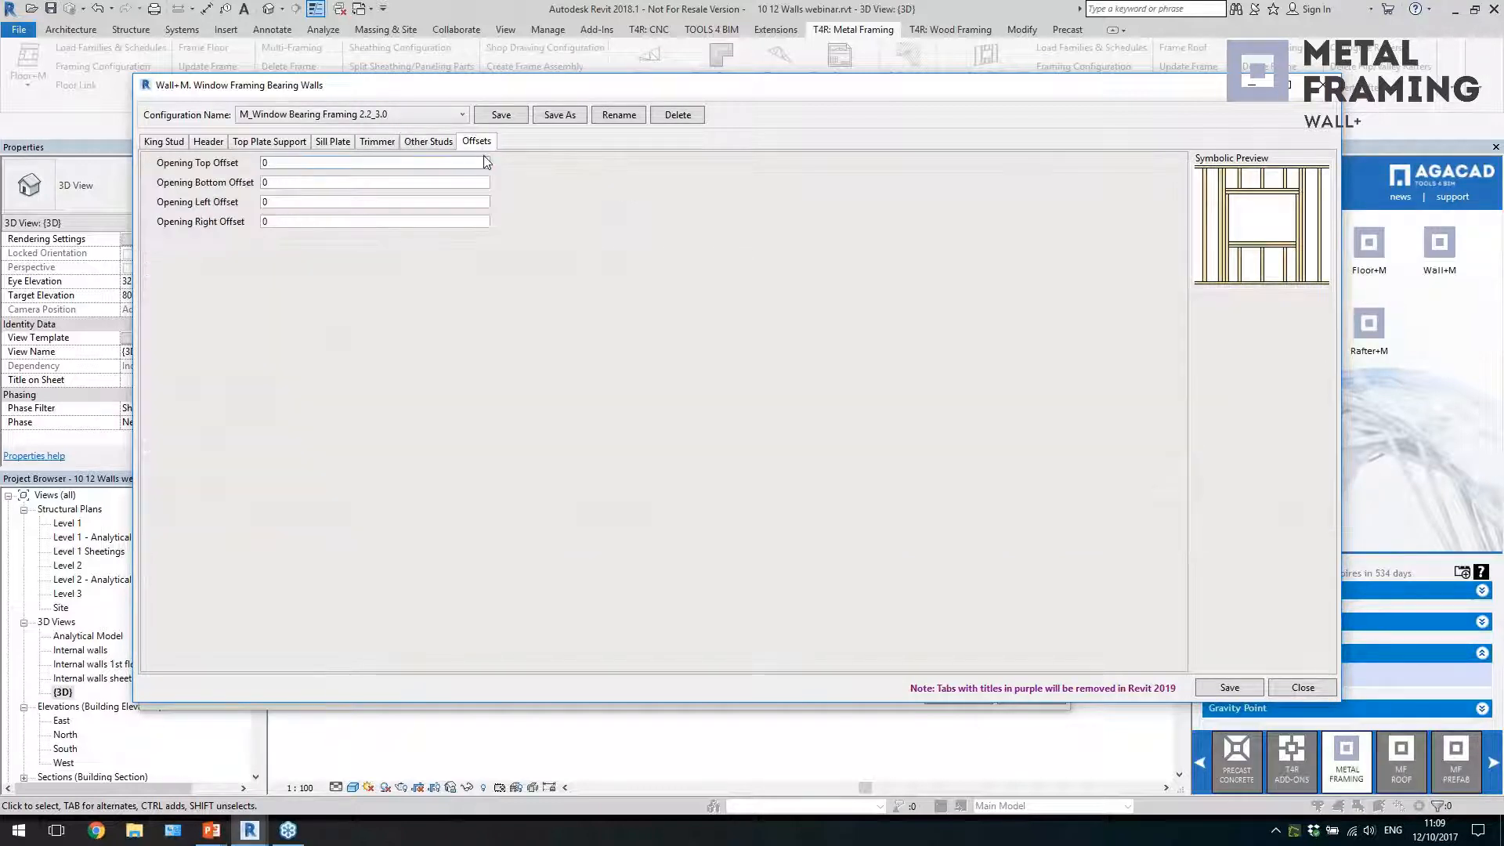
{"action": "left_click", "coordinate": [464, 164]}
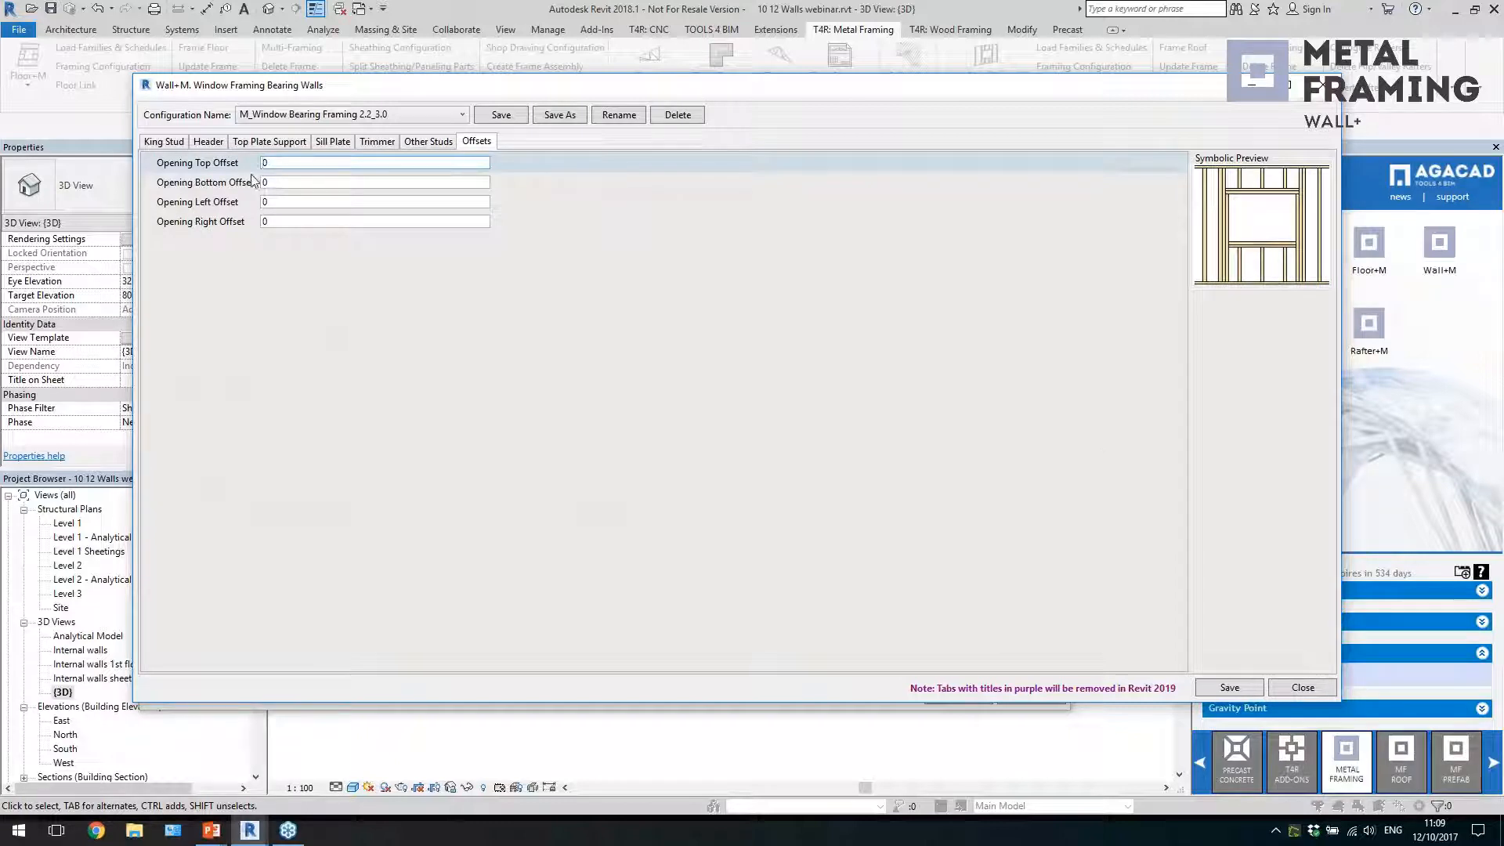
{"action": "left_click", "coordinate": [208, 142]}
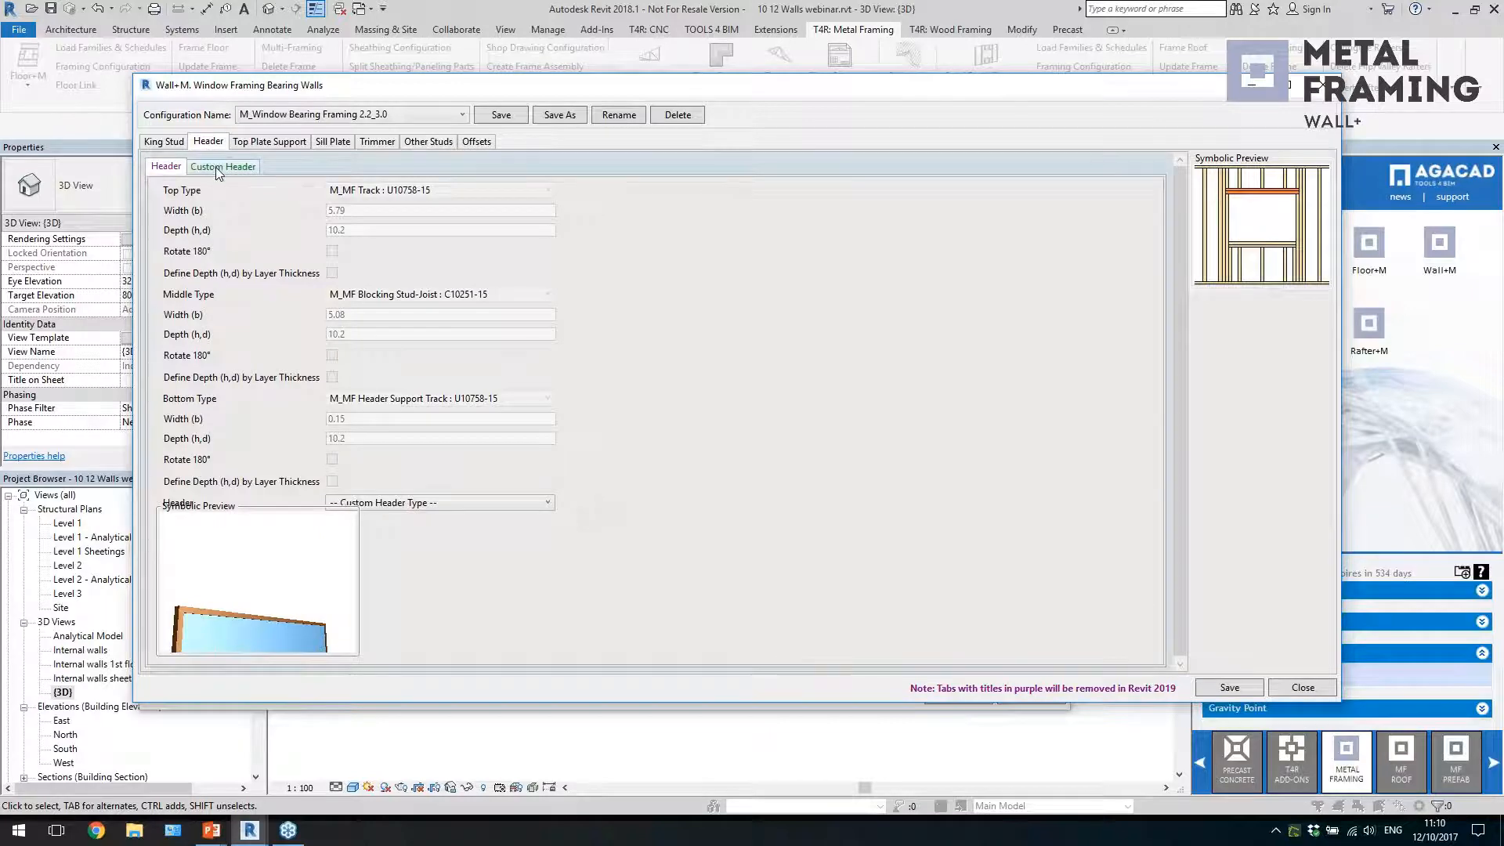
{"action": "left_click", "coordinate": [215, 167]}
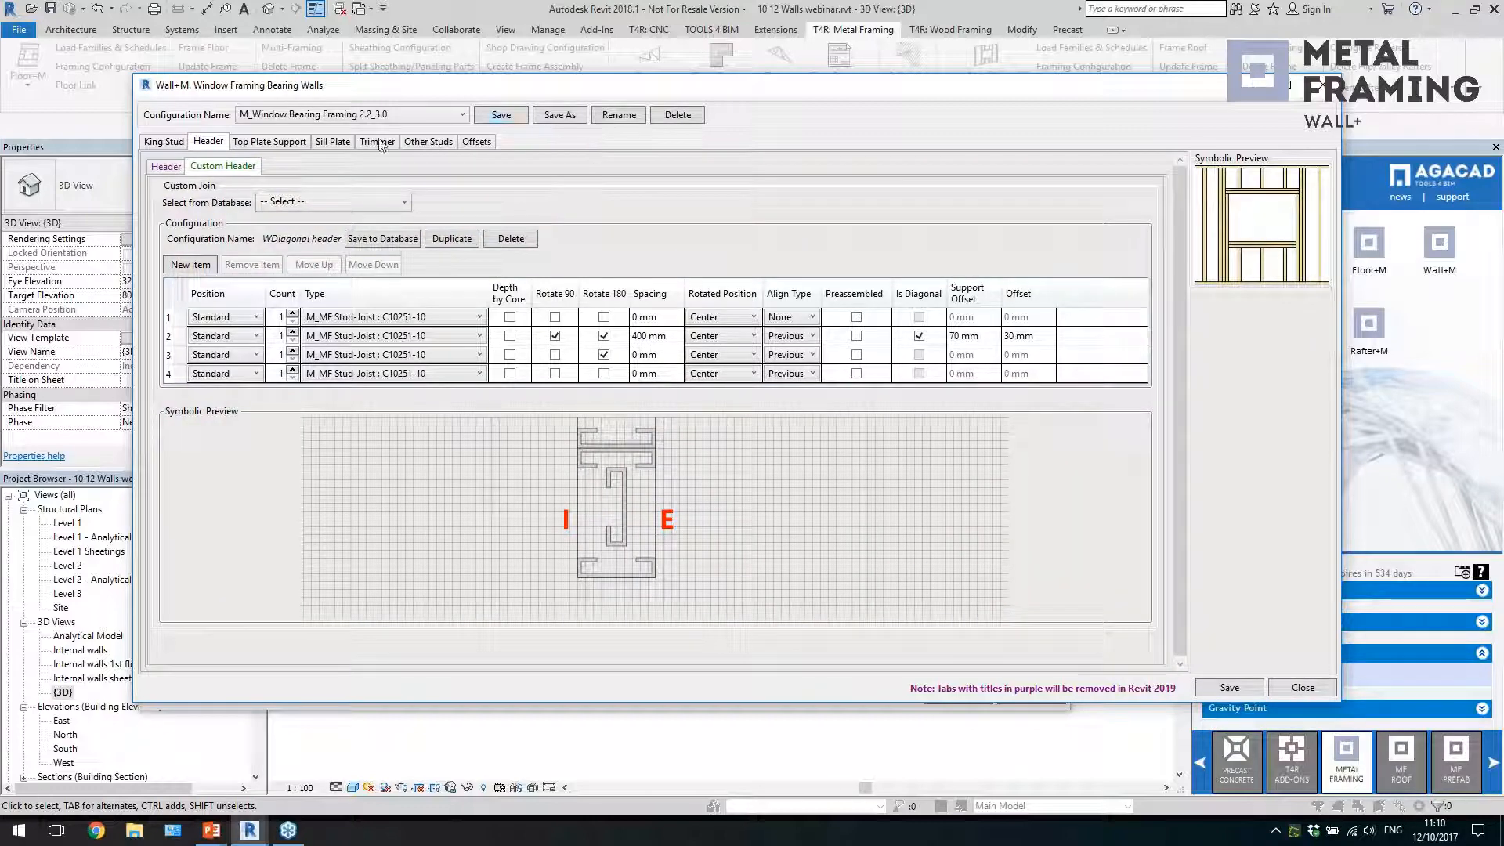
{"action": "left_click", "coordinate": [427, 119]}
{"action": "left_click", "coordinate": [422, 118]}
{"action": "left_click", "coordinate": [1330, 85]}
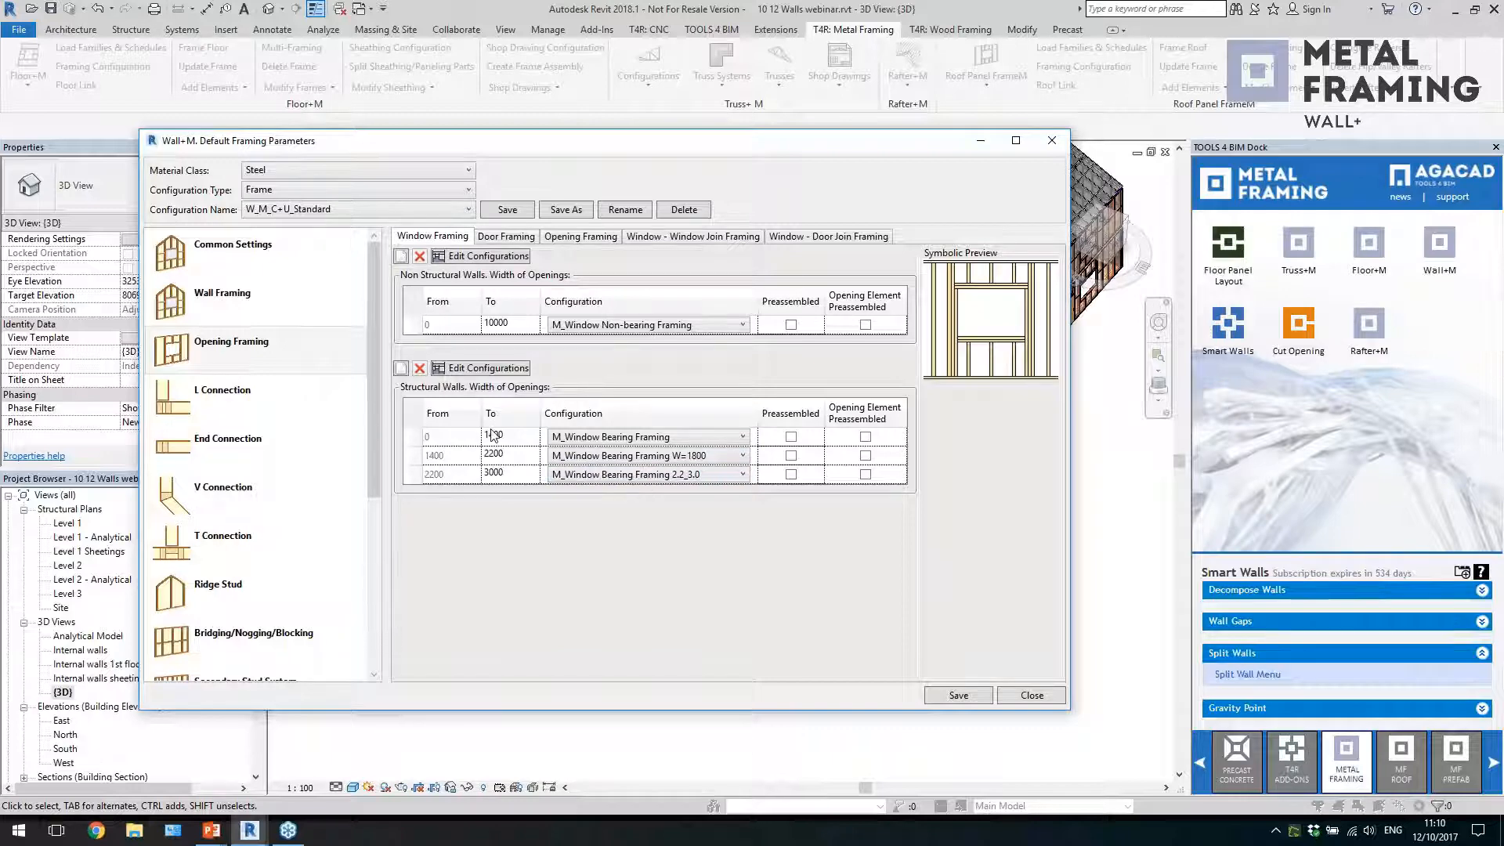
Look at the door framing settings, return to window framing, and move and enlarge the Default Framing Parameters window
{"action": "left_click", "coordinate": [505, 237]}
{"action": "left_click", "coordinate": [424, 237]}
{"action": "left_click_drag", "start_coordinate": [603, 152], "coordinate": [546, 86]}
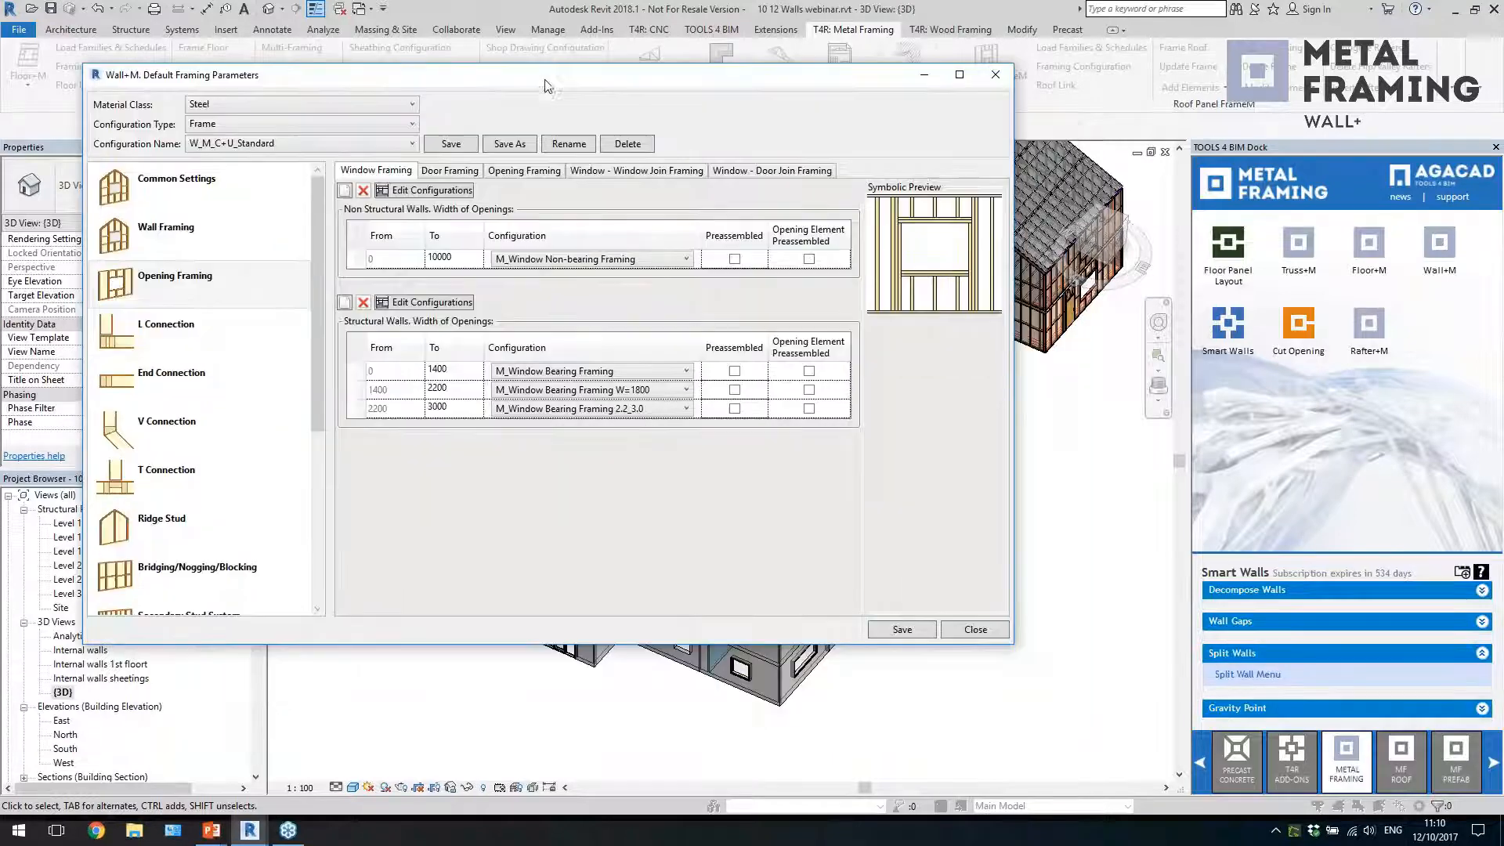
{"action": "left_click_drag", "start_coordinate": [1012, 642], "coordinate": [1141, 718]}
Set the L - Inner Corner of the L connection to Custom Join and add a new item to its configuration
{"action": "left_click", "coordinate": [182, 328]}
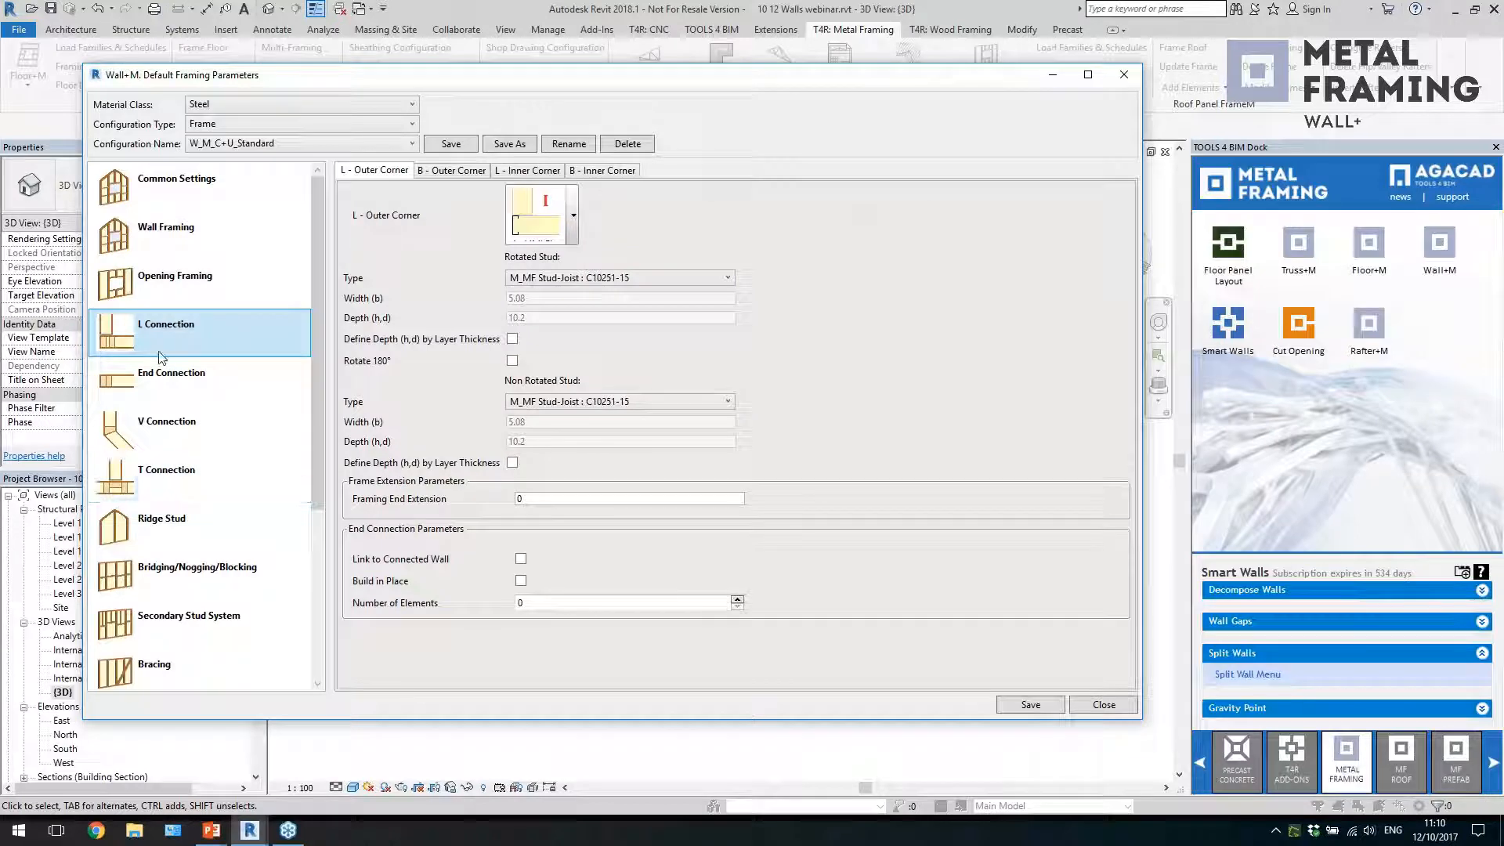
{"action": "left_click", "coordinate": [575, 232]}
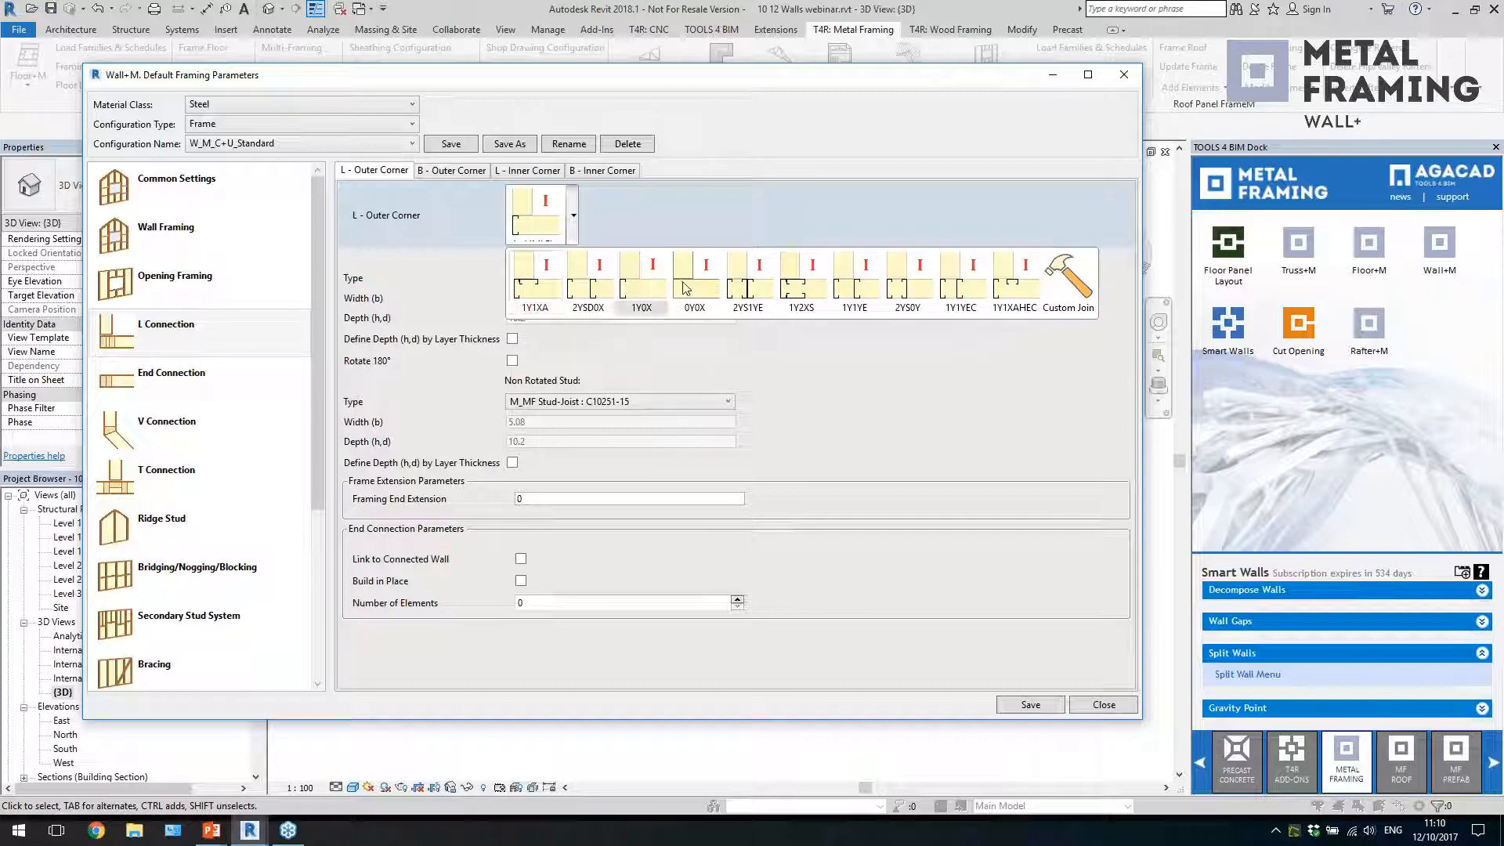
{"action": "left_click", "coordinate": [514, 171]}
{"action": "left_click", "coordinate": [516, 171]}
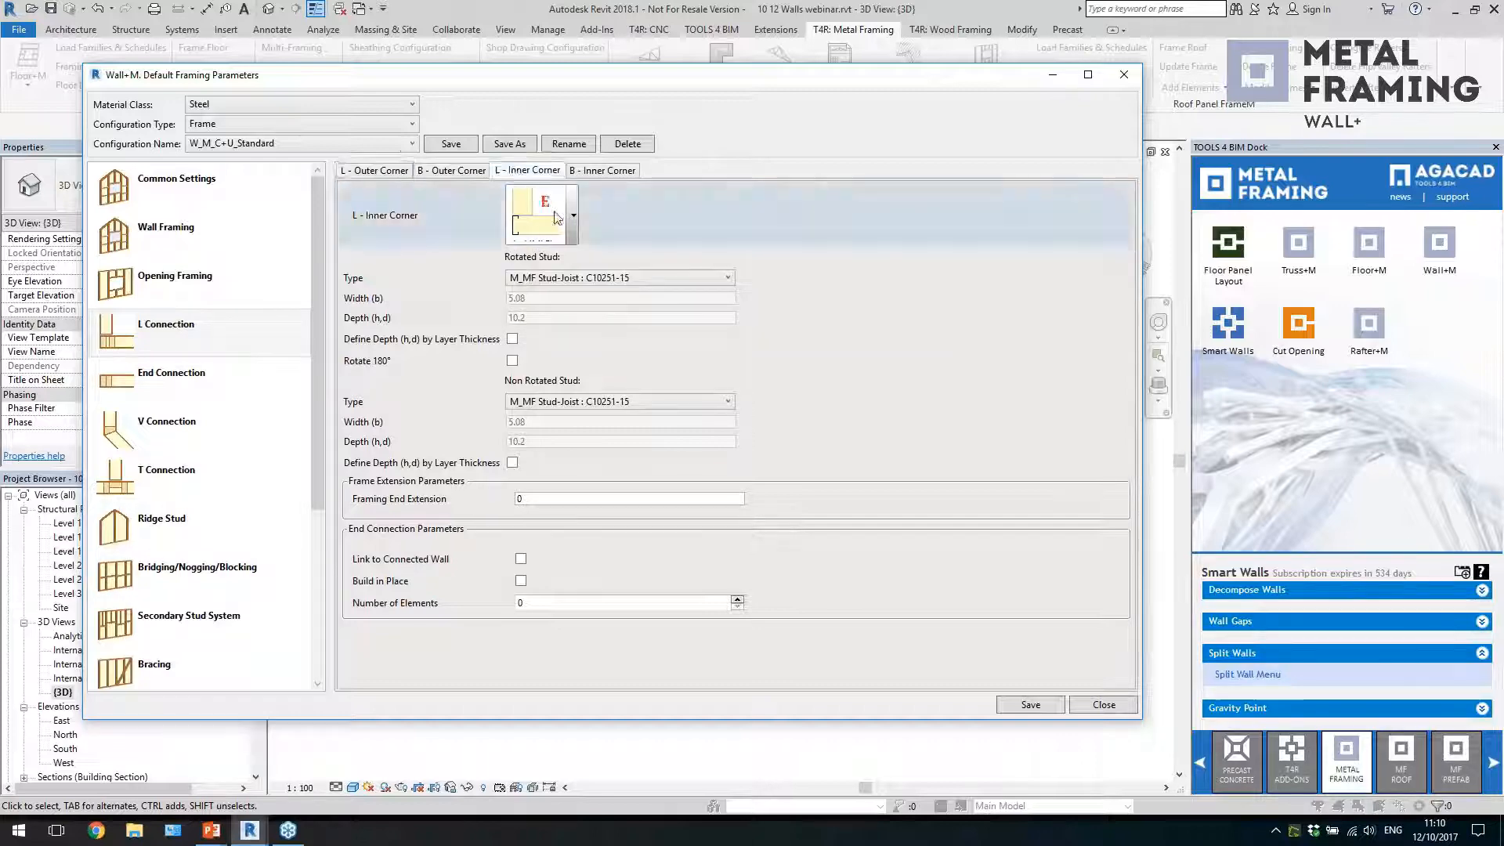
{"action": "left_click", "coordinate": [574, 224]}
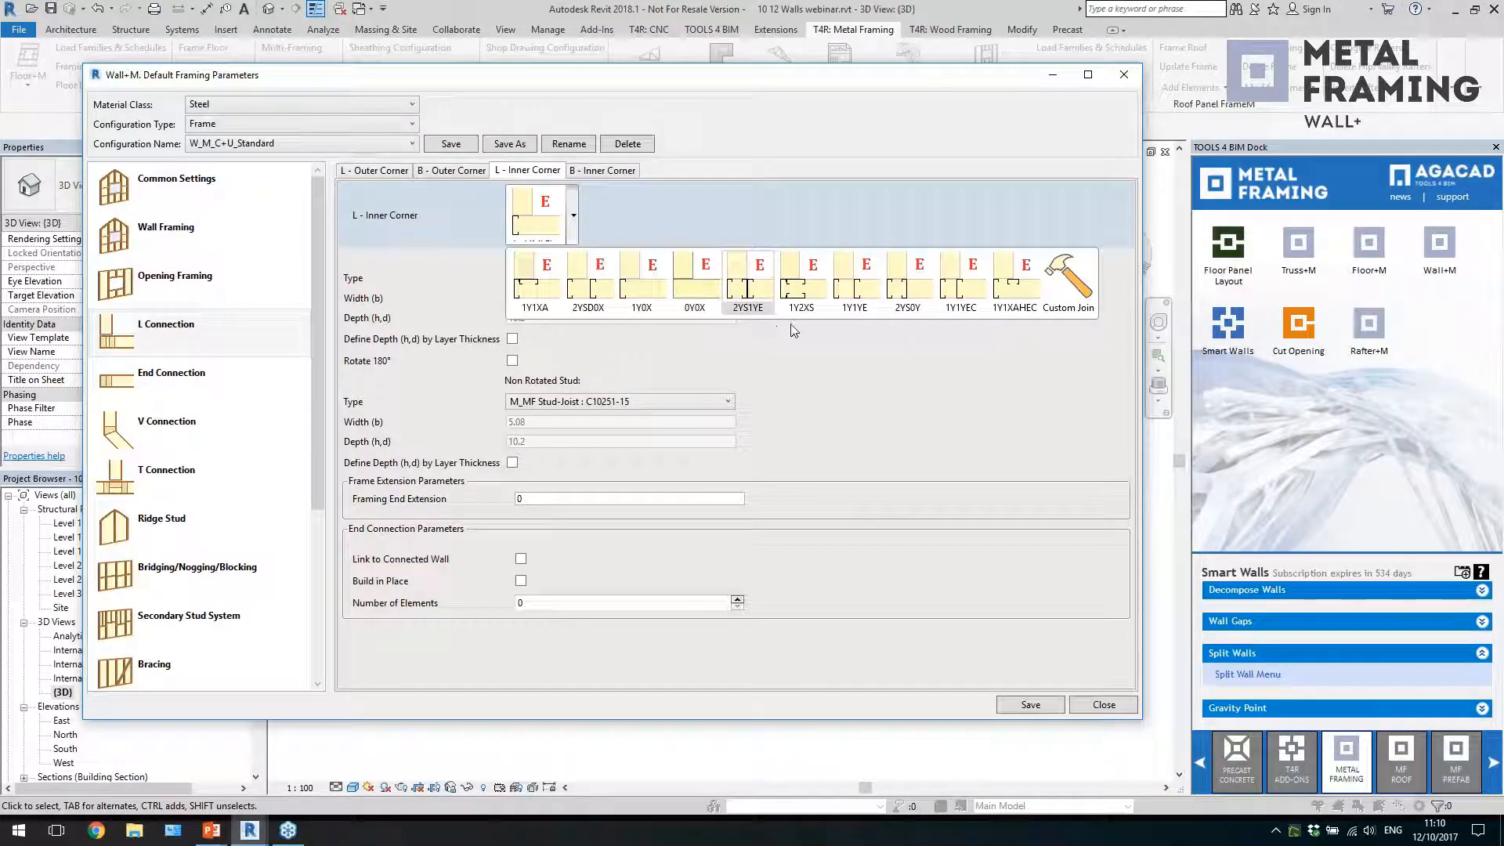
{"action": "left_click", "coordinate": [1074, 286]}
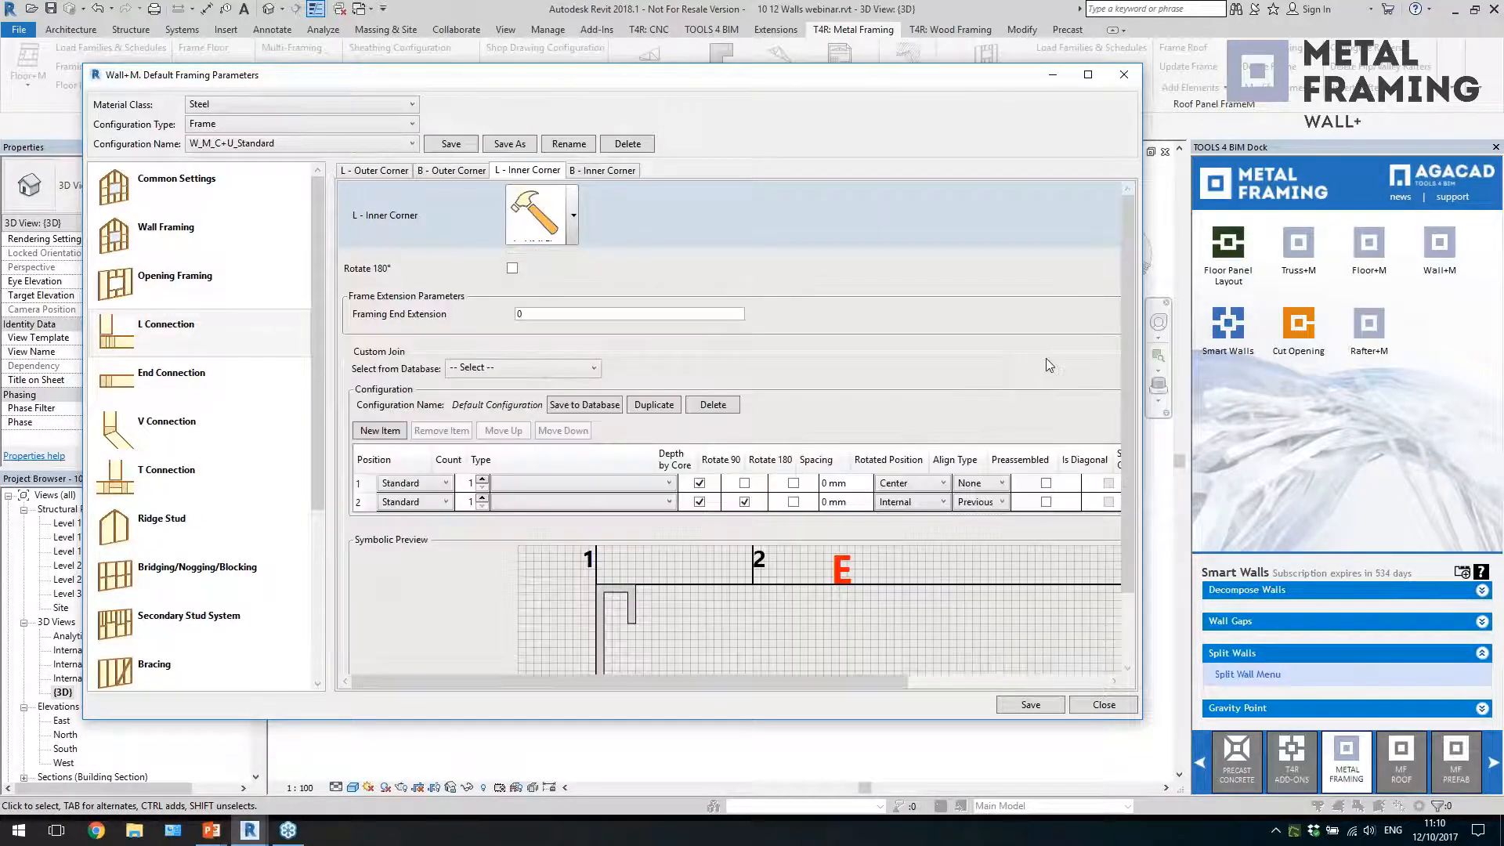
{"action": "scroll", "coordinate": [713, 514], "scroll_direction": "down", "scroll_amount": 2}
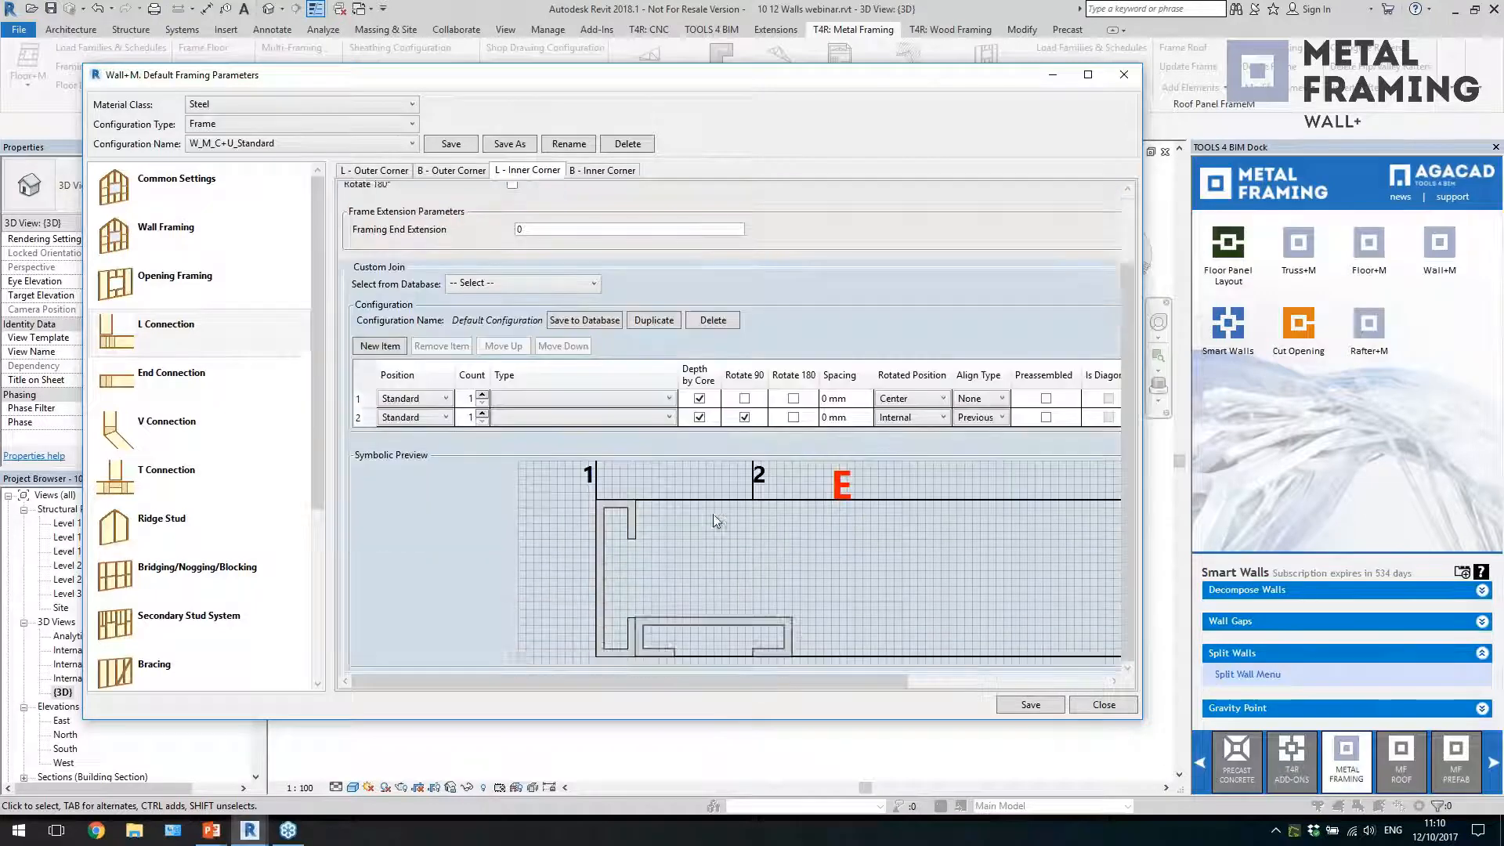
{"action": "left_click", "coordinate": [383, 347]}
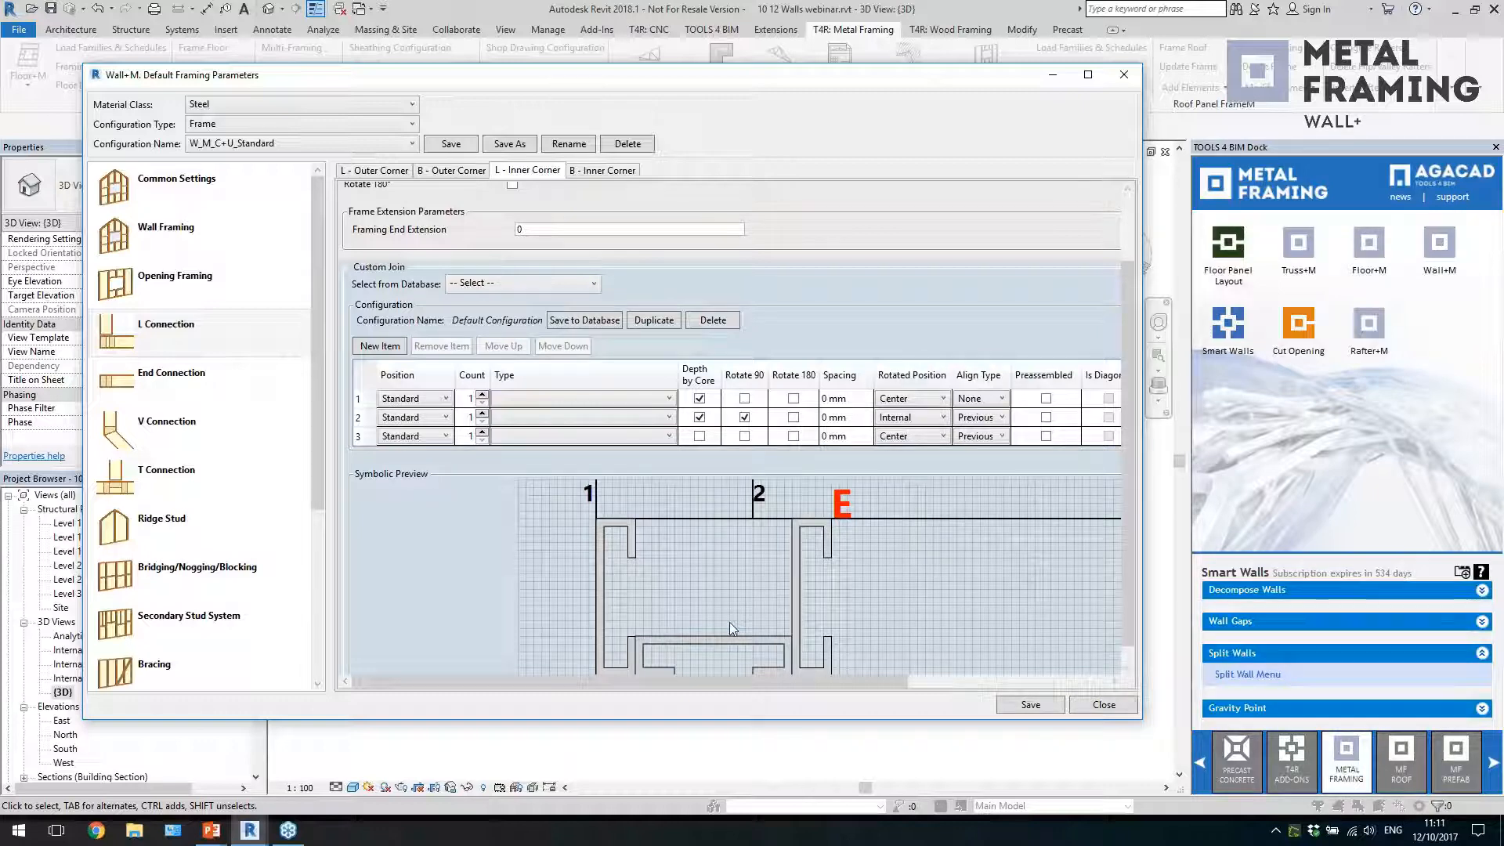
Look through the end and V connection settings, review the T connection variants, and set the T connection to Custom Join
{"action": "left_click", "coordinate": [199, 378]}
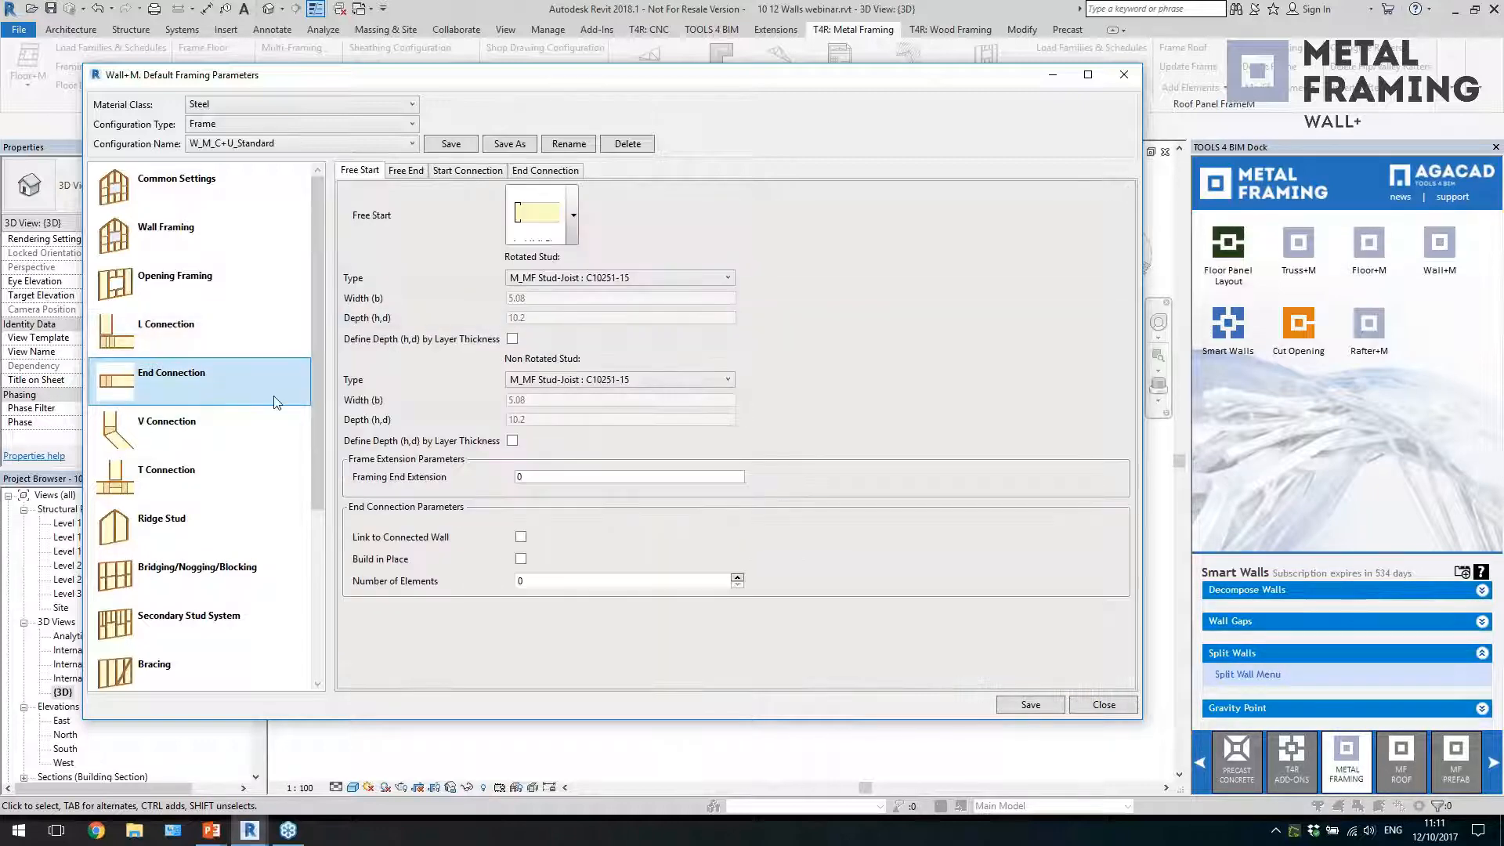
{"action": "left_click", "coordinate": [246, 423]}
{"action": "left_click", "coordinate": [226, 468]}
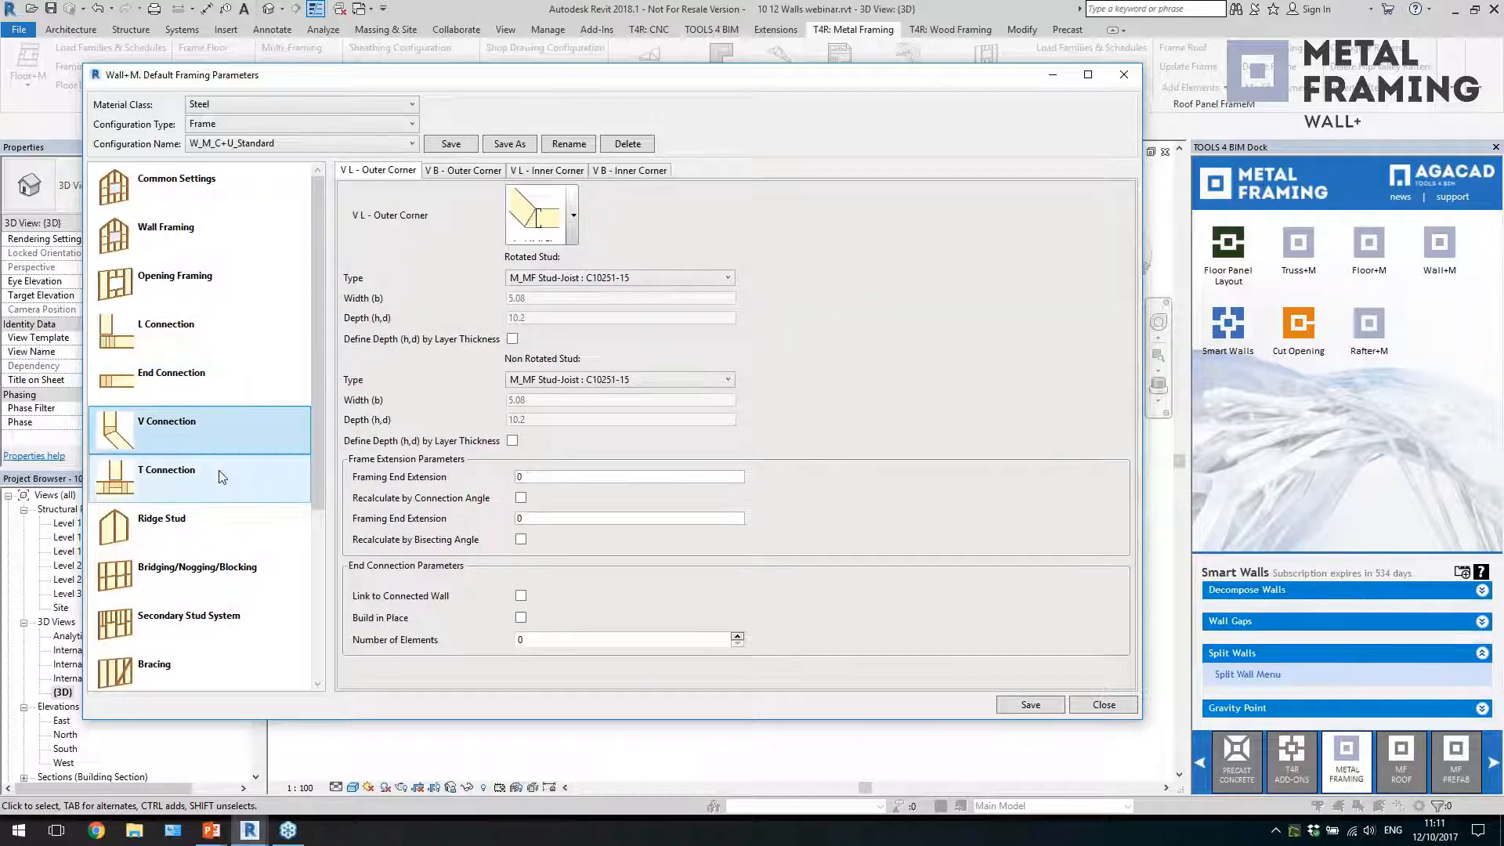
{"action": "left_click", "coordinate": [573, 223]}
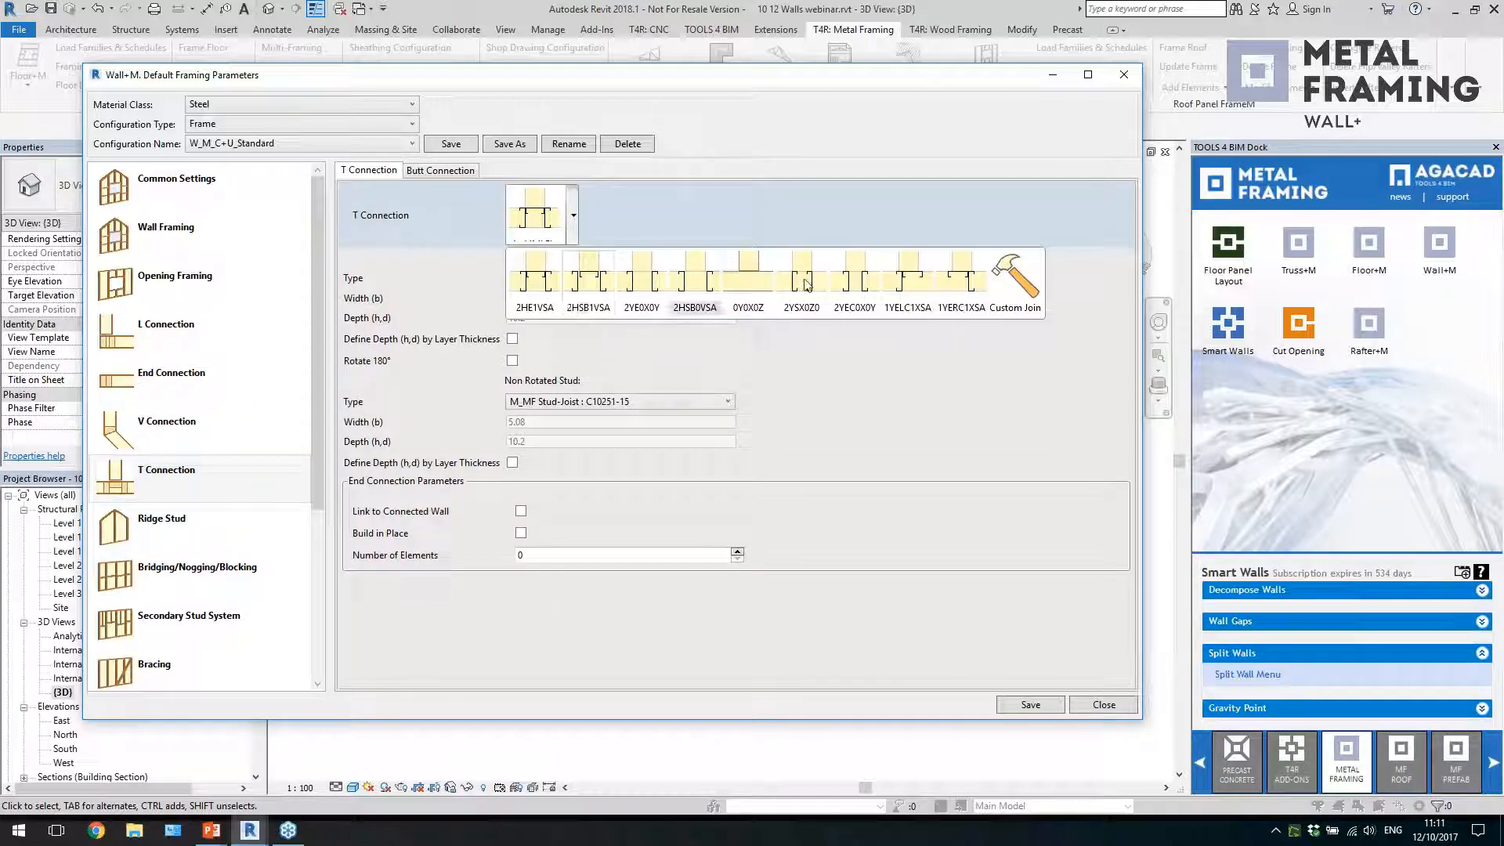
{"action": "left_click", "coordinate": [966, 396]}
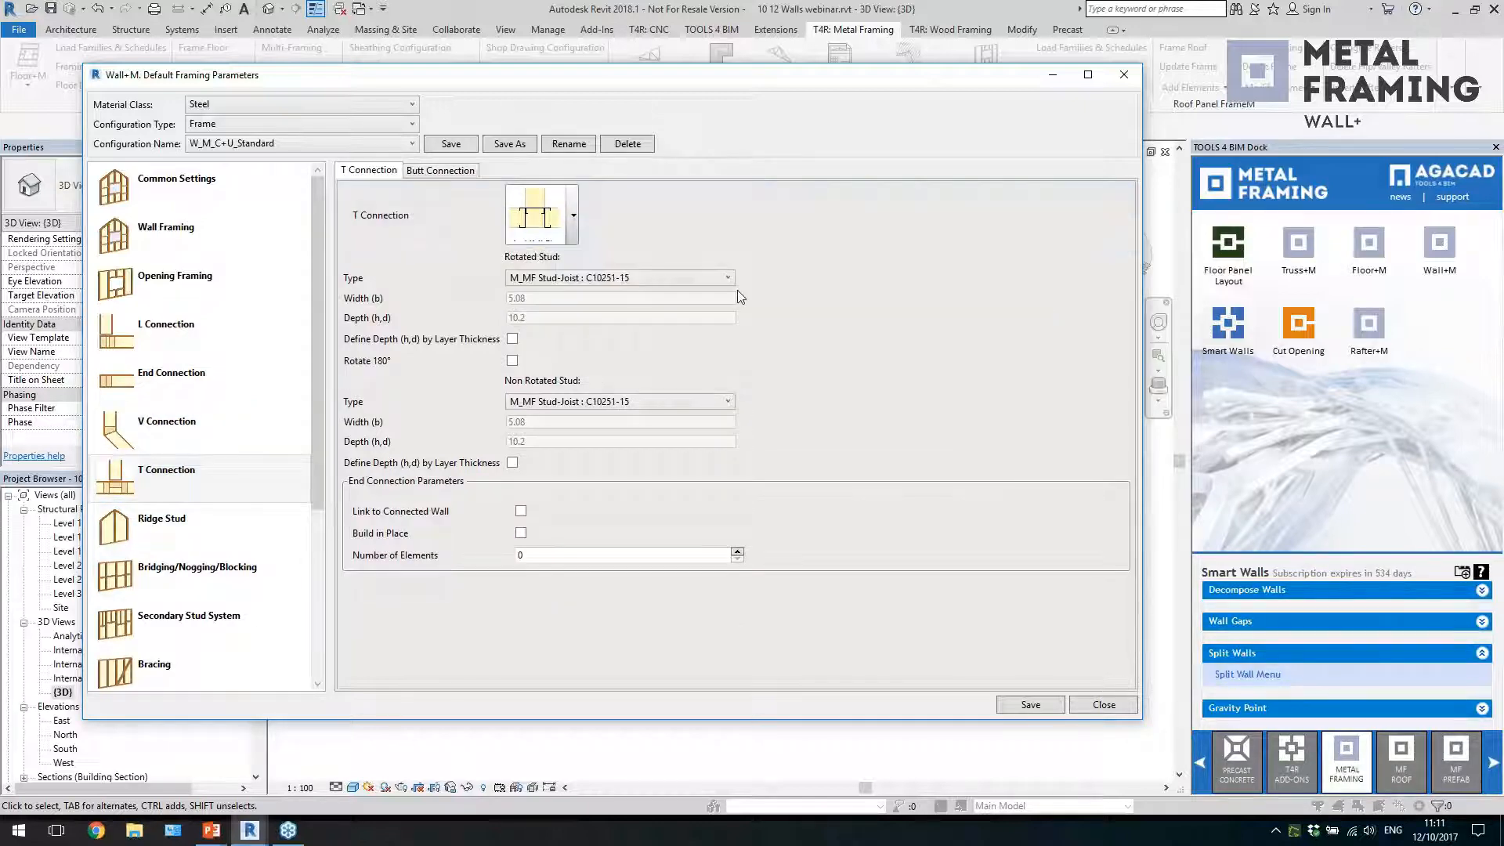
{"action": "left_click", "coordinate": [572, 219]}
{"action": "left_click", "coordinate": [1015, 282]}
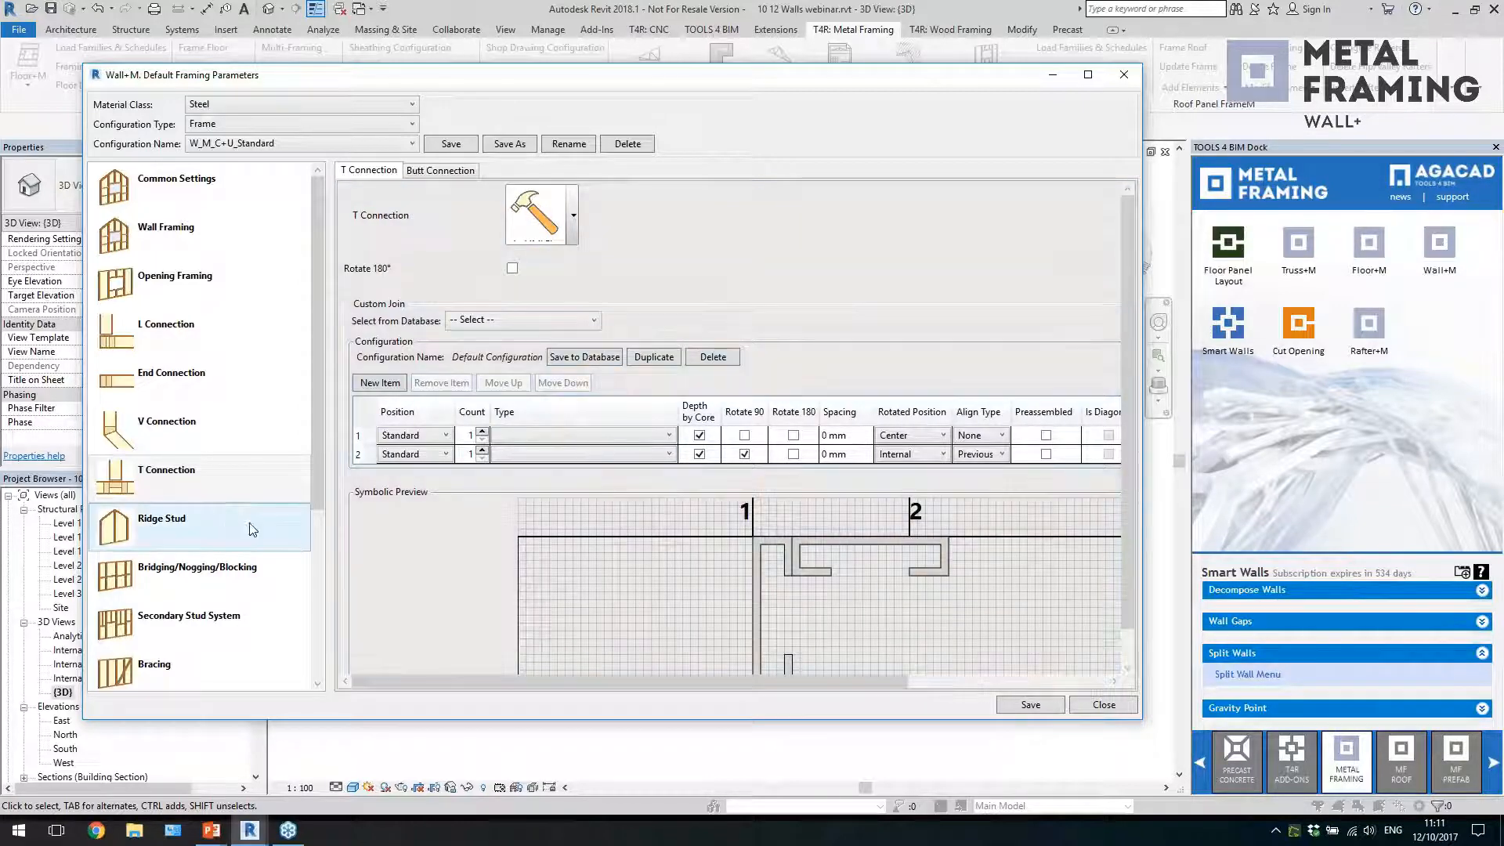
Check the ridge stud settings and review the cut type options of the first bridging/nogging/blocking set, keeping Cut Bridging/Nogging
{"action": "left_click", "coordinate": [226, 525]}
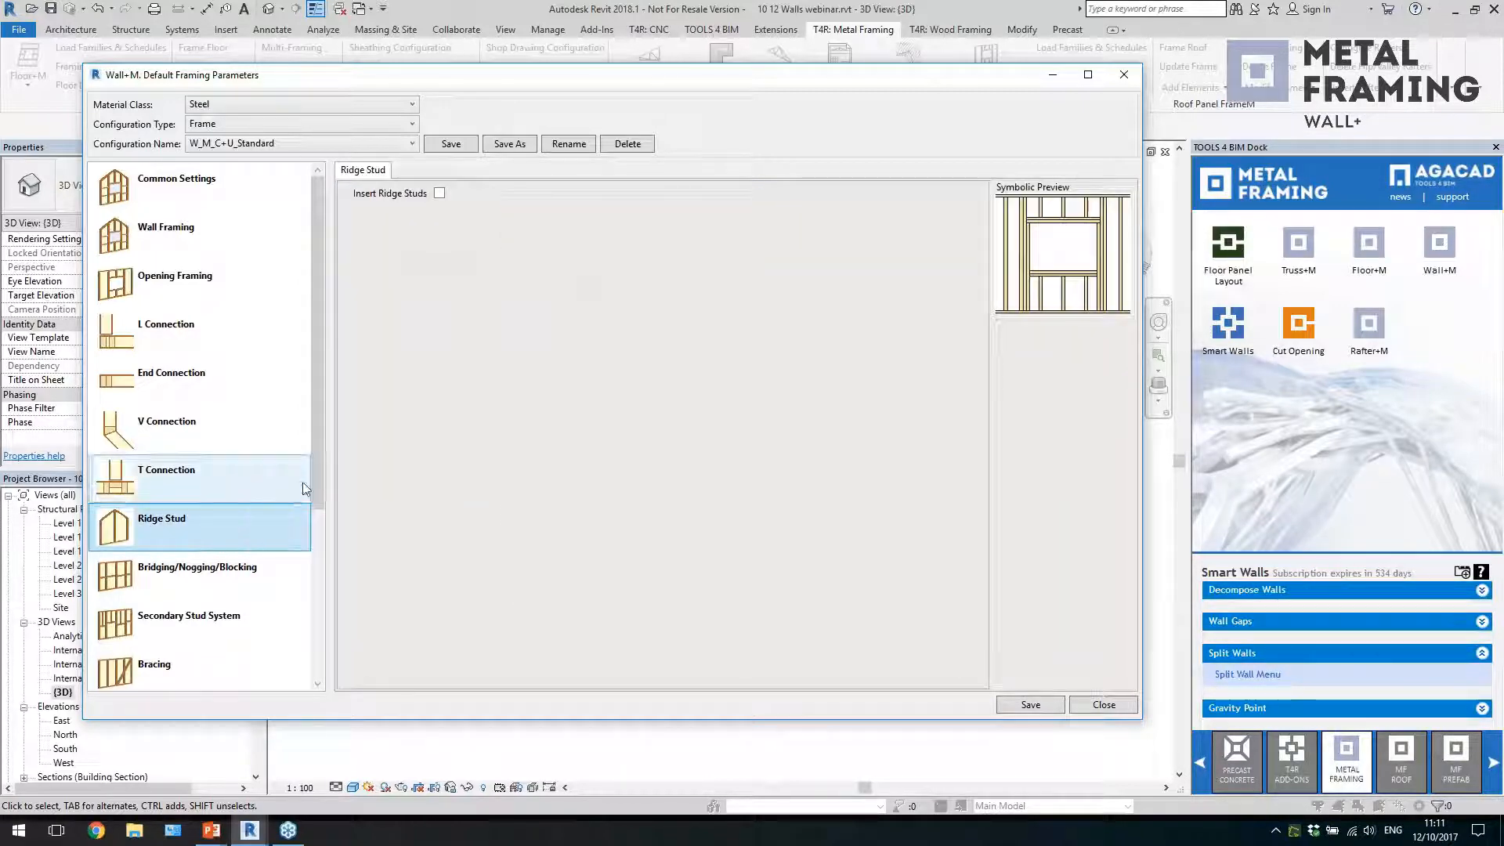
{"action": "left_click_drag", "start_coordinate": [321, 493], "coordinate": [321, 605]}
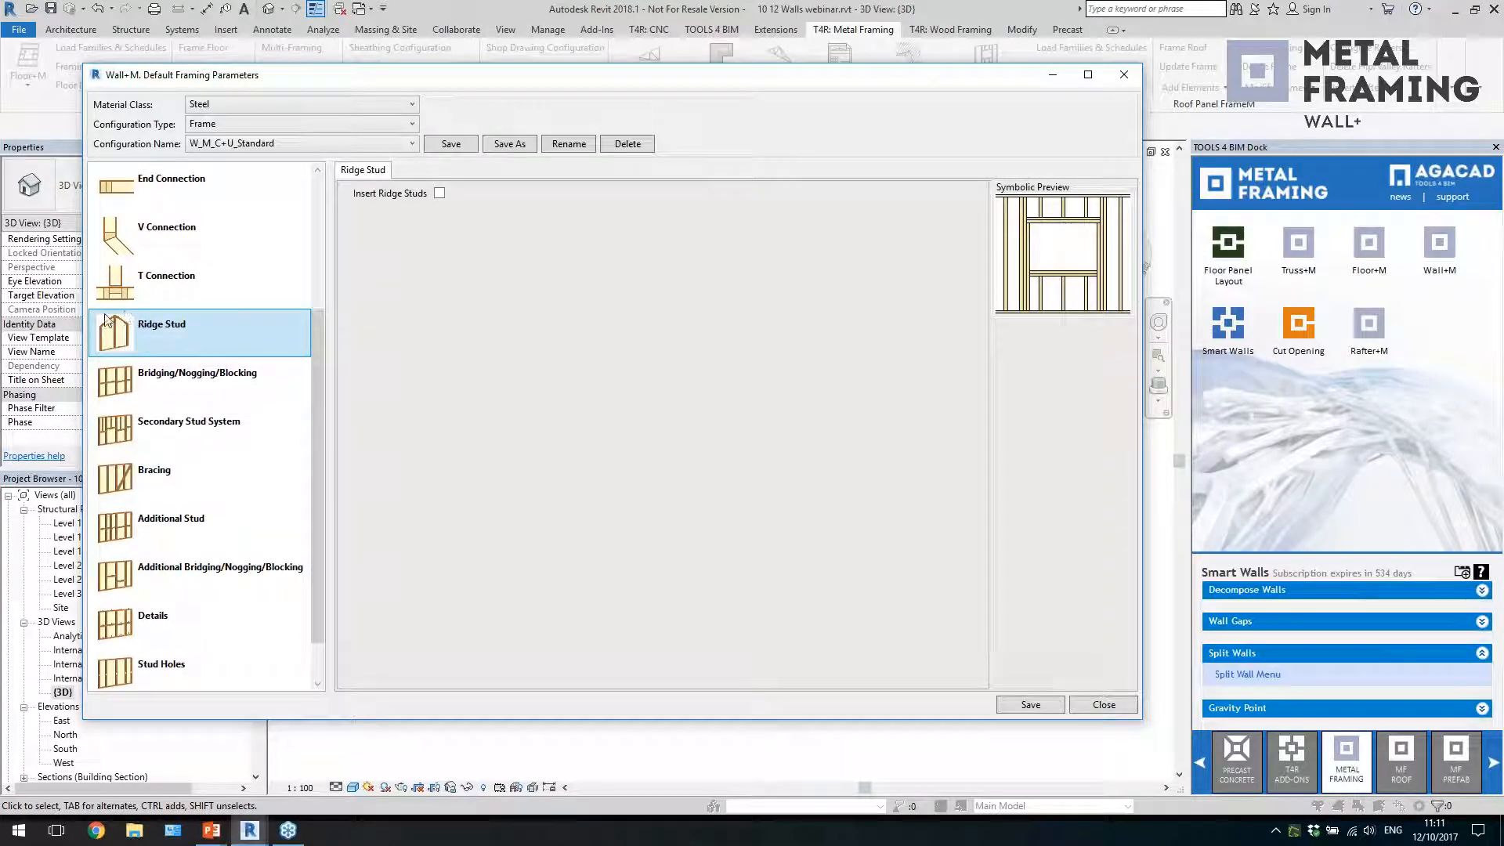
{"action": "left_click", "coordinate": [209, 390]}
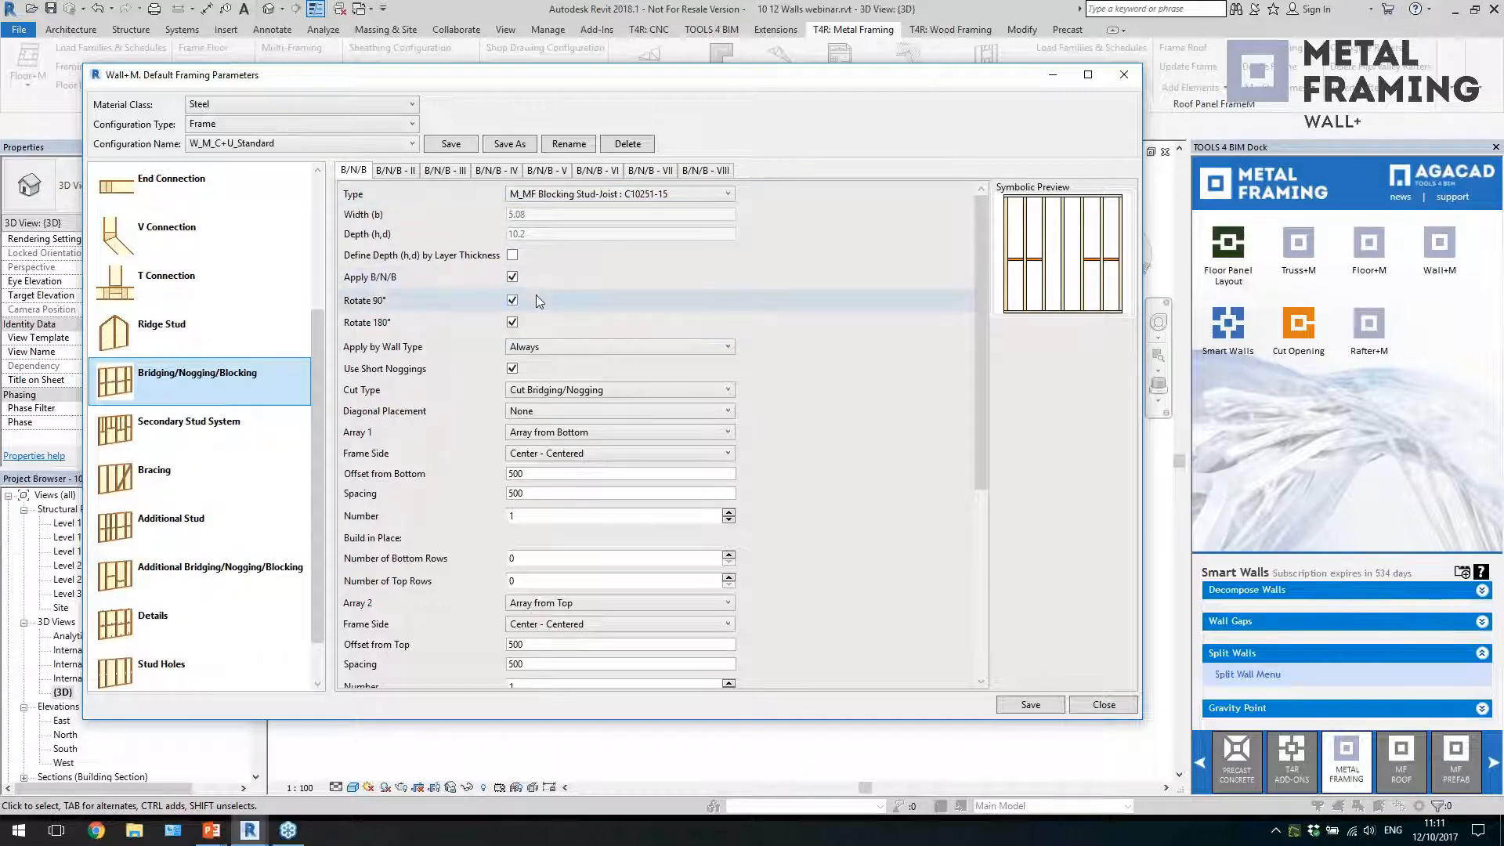
{"action": "left_click", "coordinate": [641, 384]}
{"action": "left_click", "coordinate": [641, 384]}
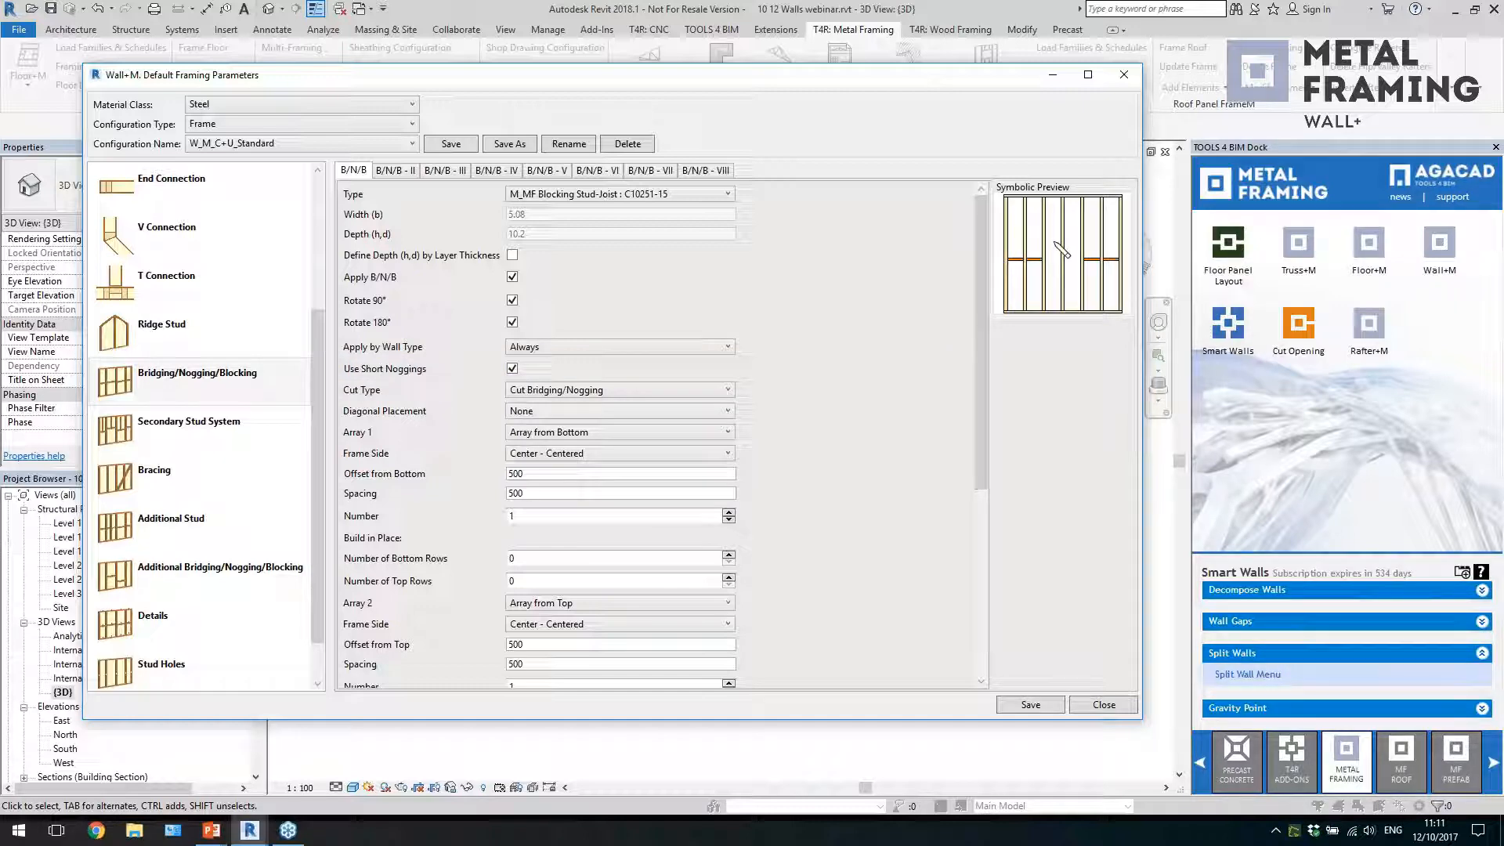
{"action": "left_click", "coordinate": [625, 397]}
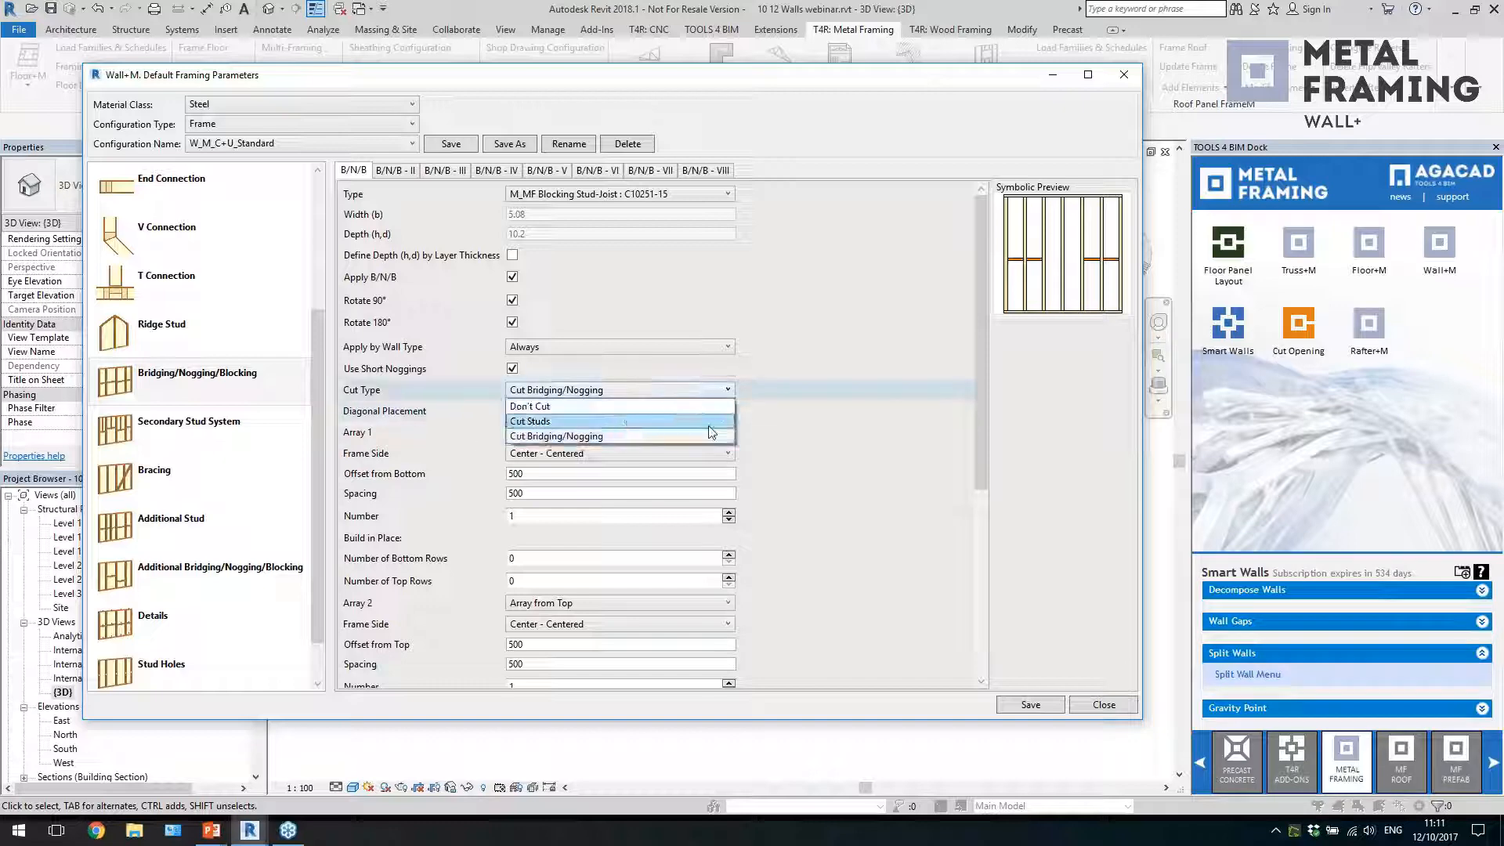
{"action": "left_click", "coordinate": [627, 435]}
Set the first bridging set's Array 1 number to 3 and its placement limits to Only through Windows
{"action": "left_click_drag", "start_coordinate": [978, 447], "coordinate": [976, 551]}
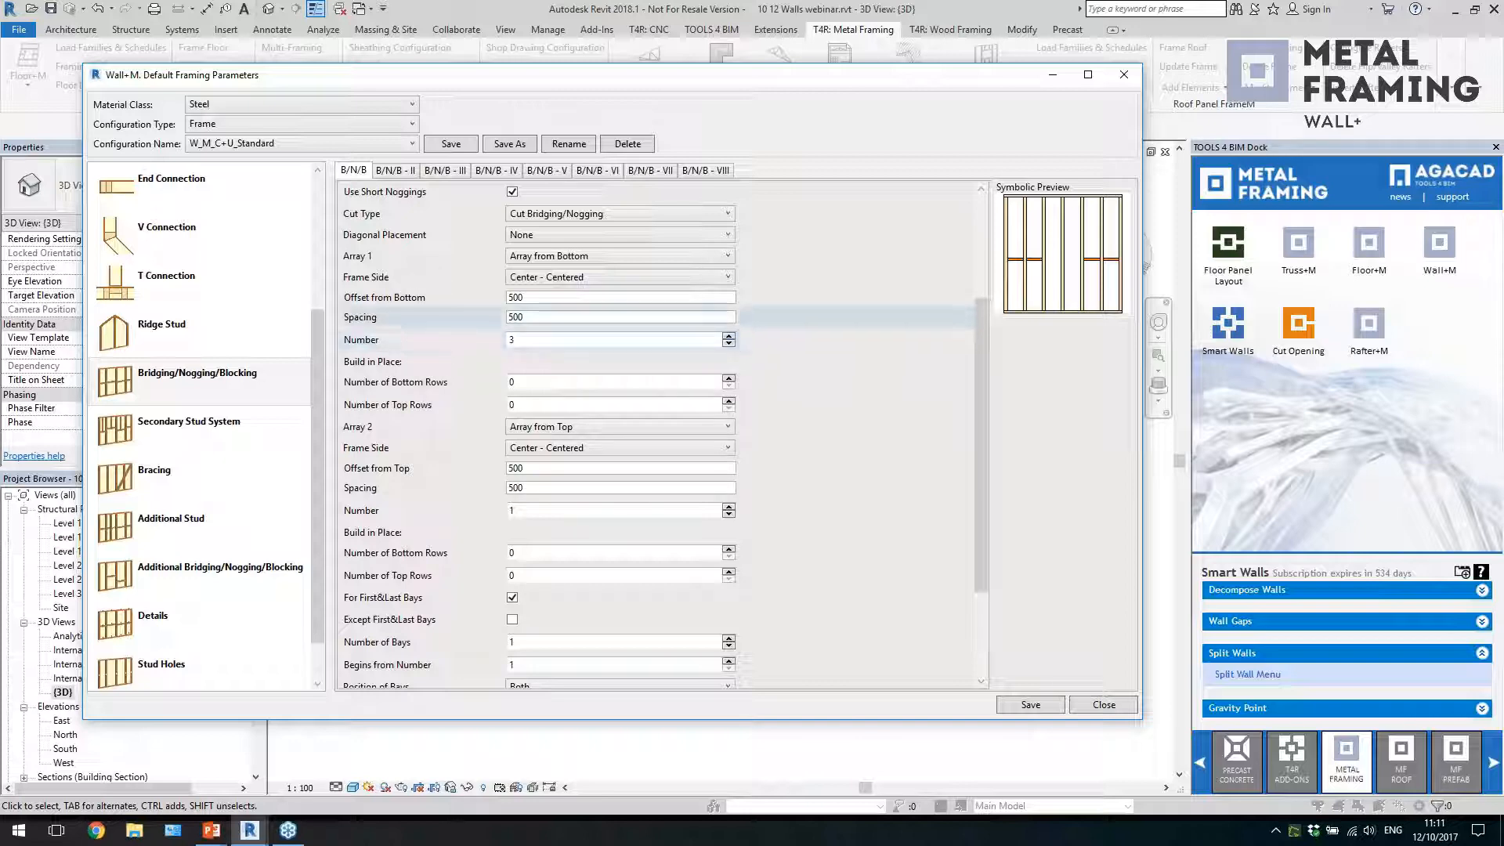
{"action": "scroll", "coordinate": [667, 429], "scroll_direction": "down", "scroll_amount": 3}
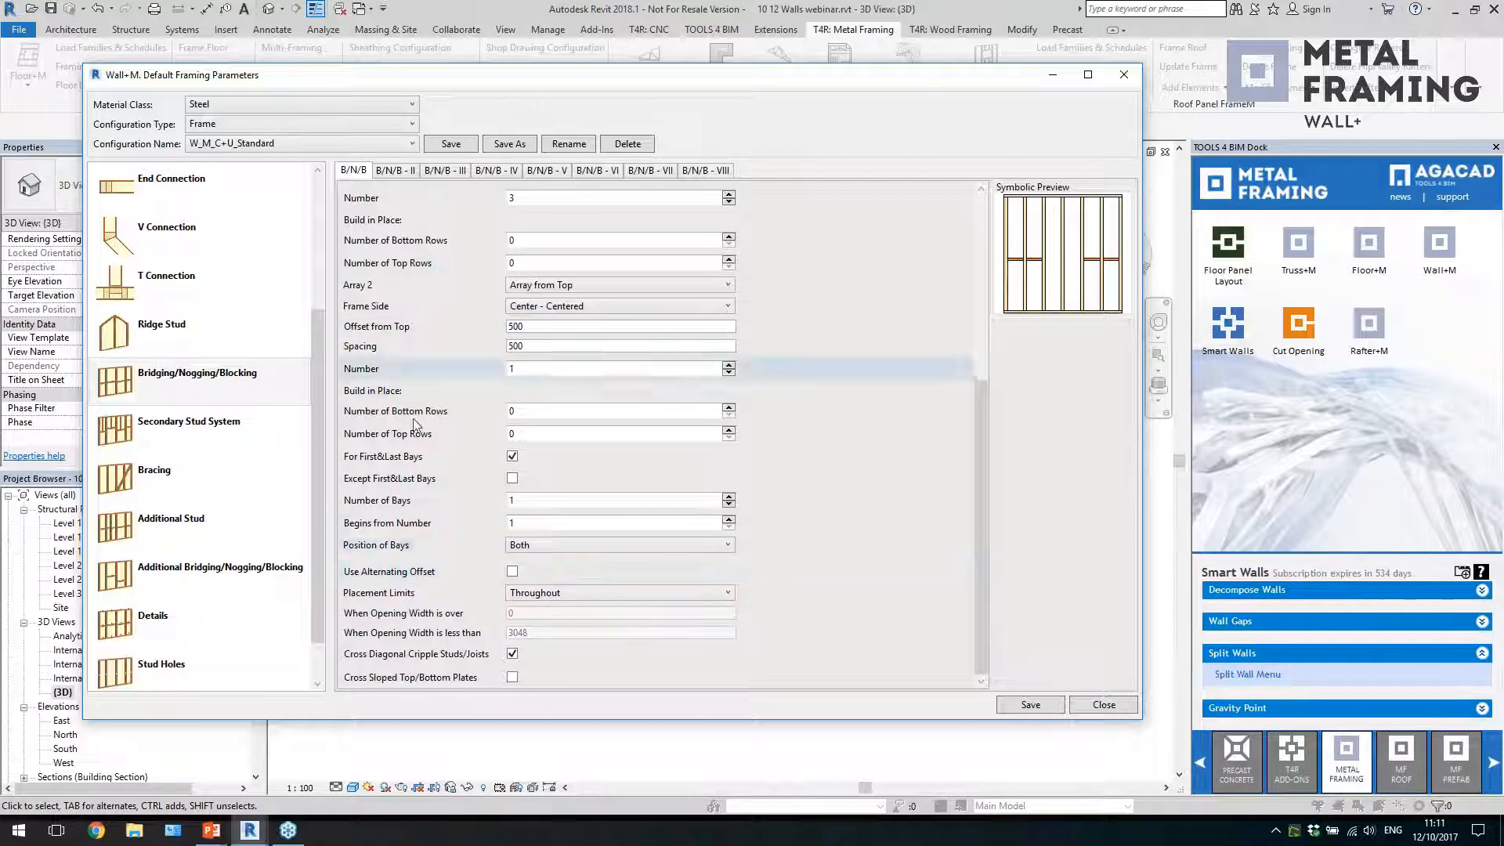
{"action": "left_click", "coordinate": [579, 595]}
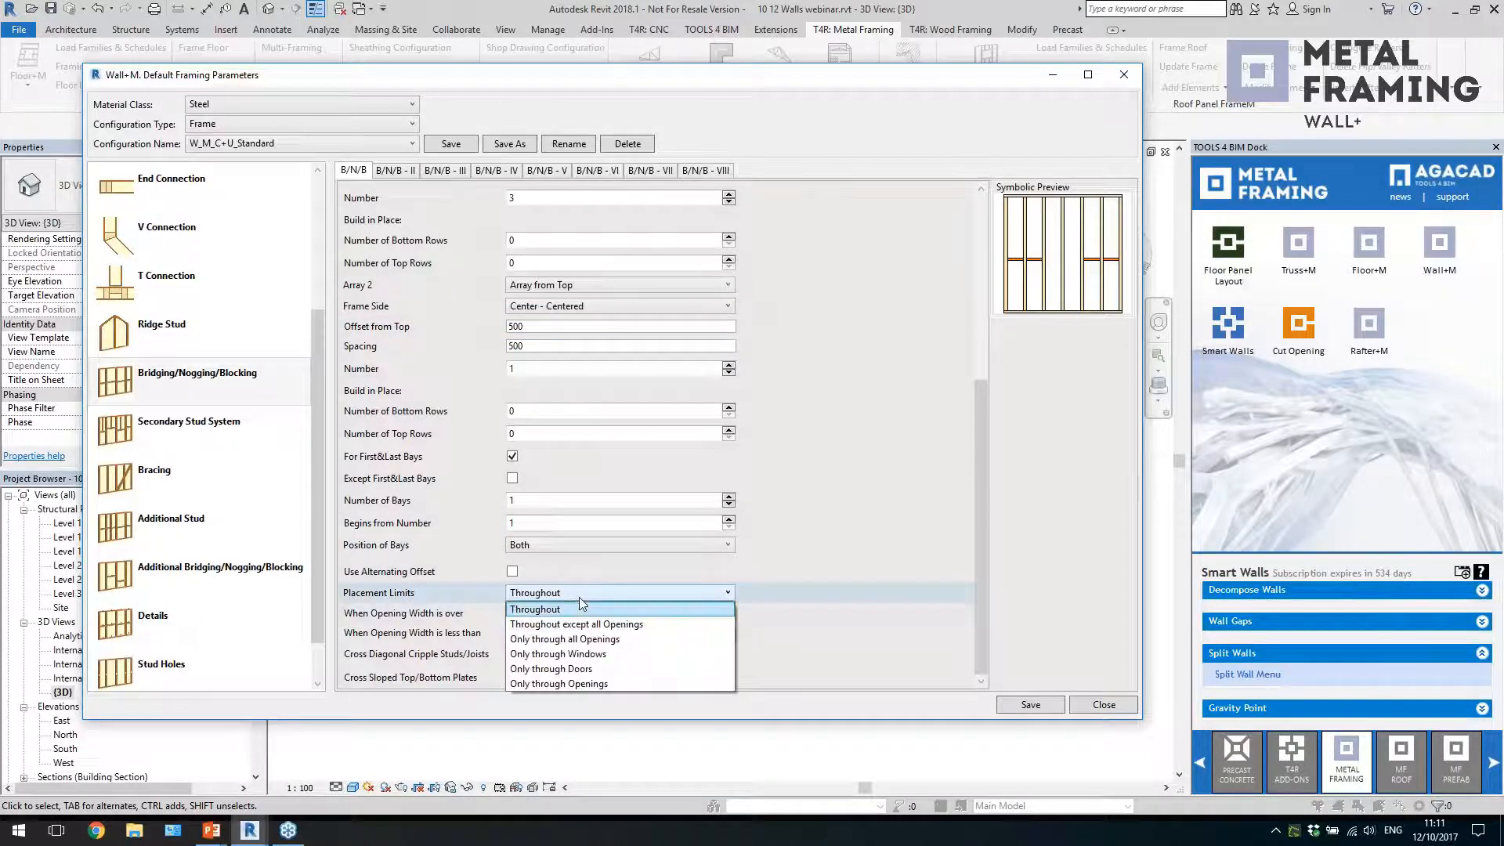
{"action": "left_click", "coordinate": [624, 655]}
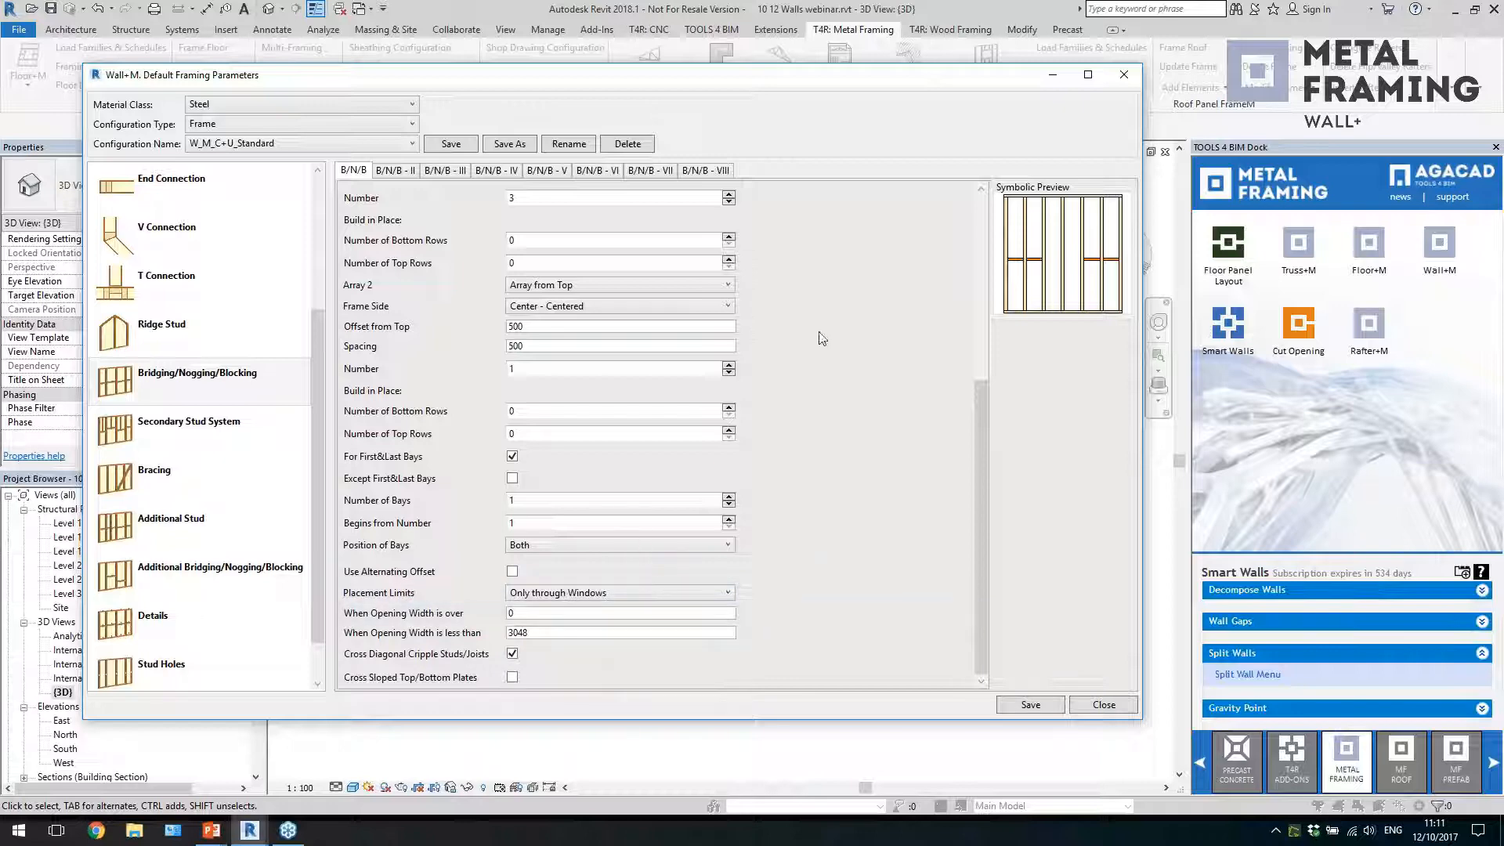
Look at the second and third bridging/nogging/blocking sets and the secondary stud system settings
{"action": "left_click", "coordinate": [394, 172]}
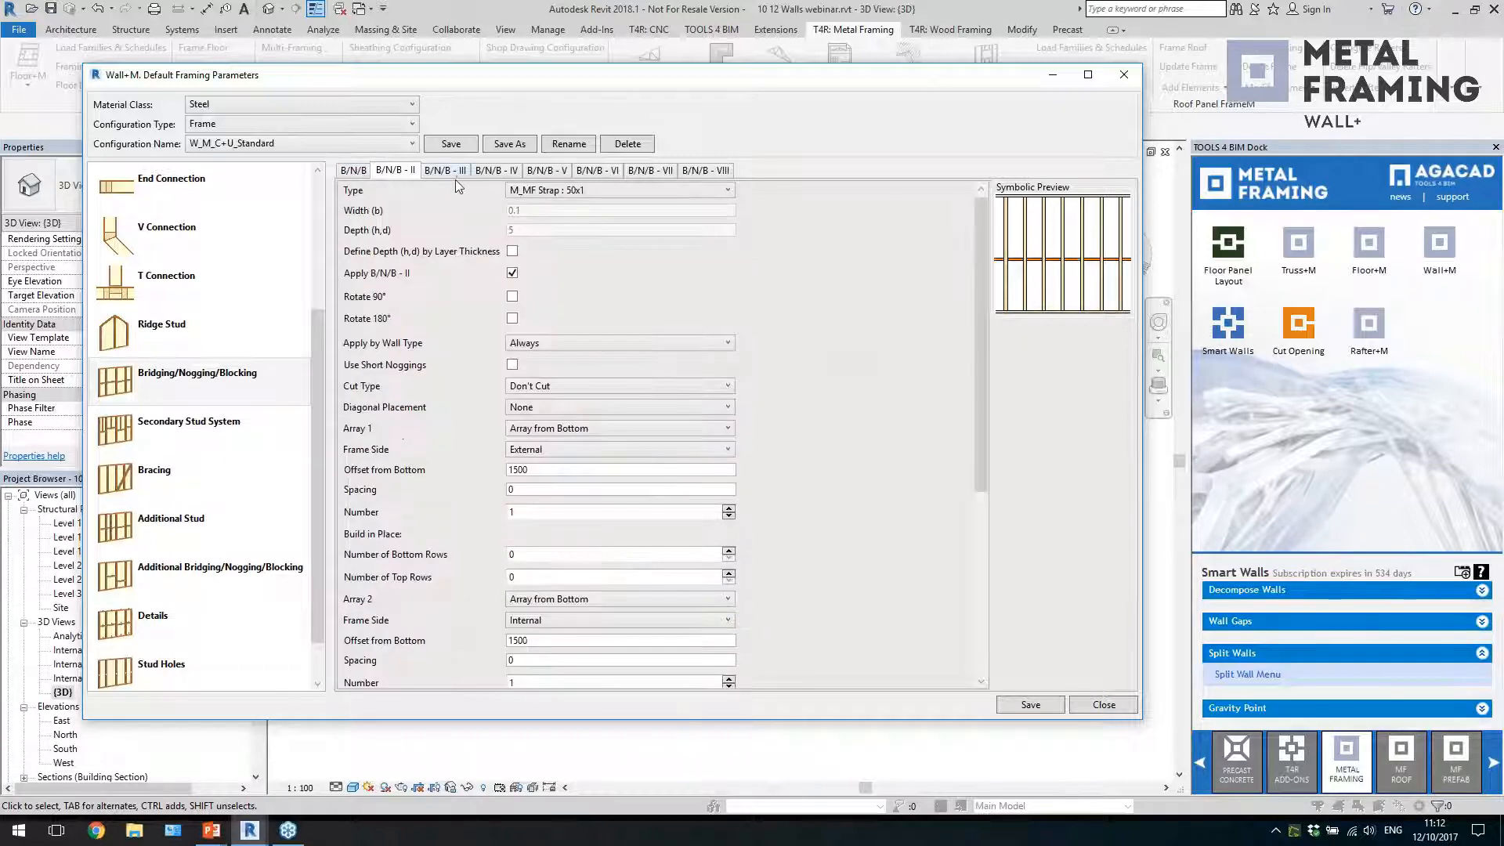
{"action": "left_click", "coordinate": [454, 175]}
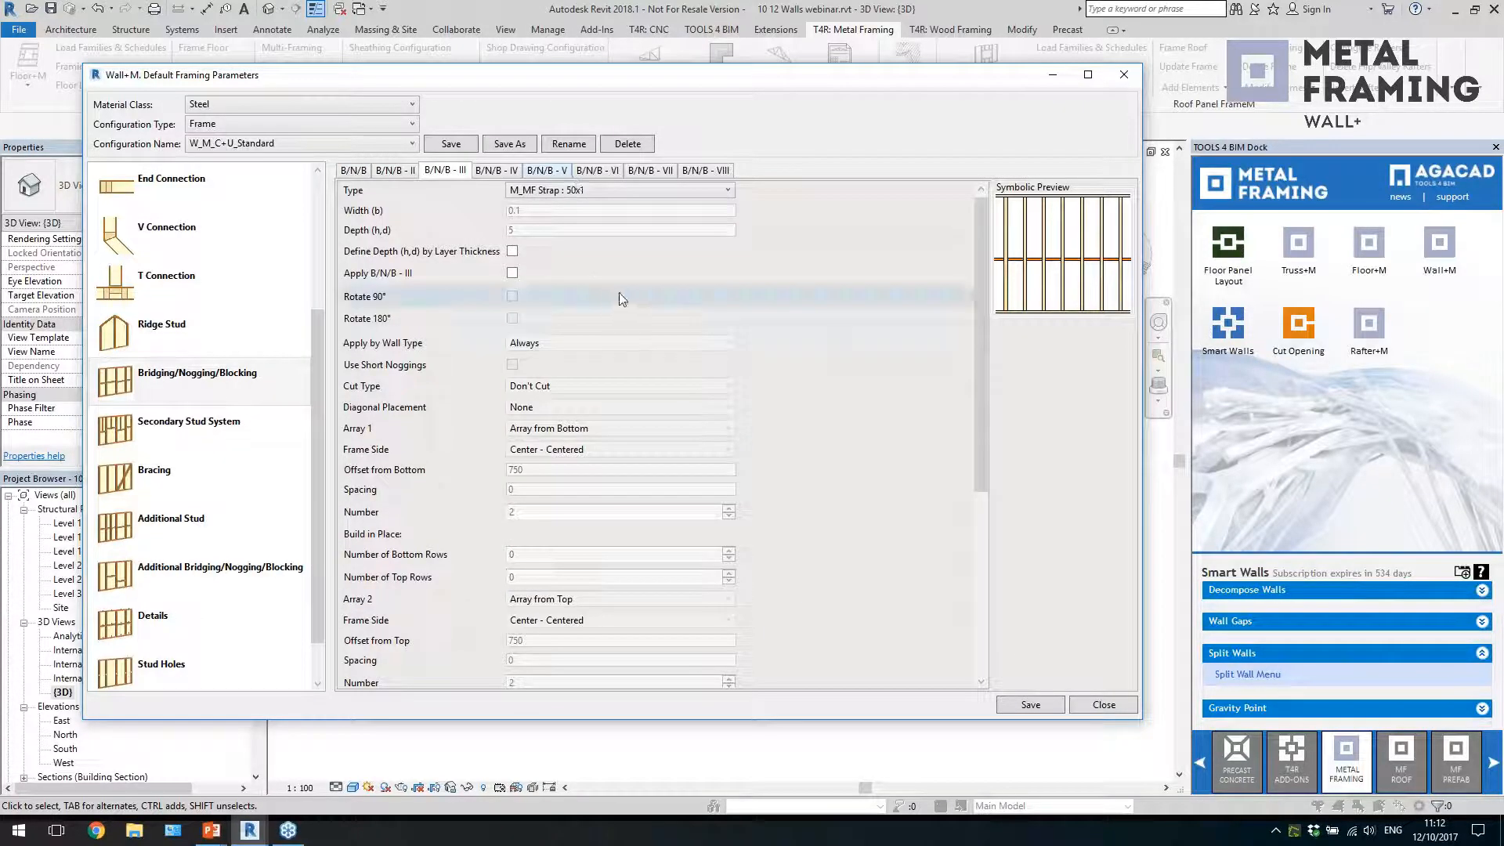
{"action": "left_click", "coordinate": [240, 444]}
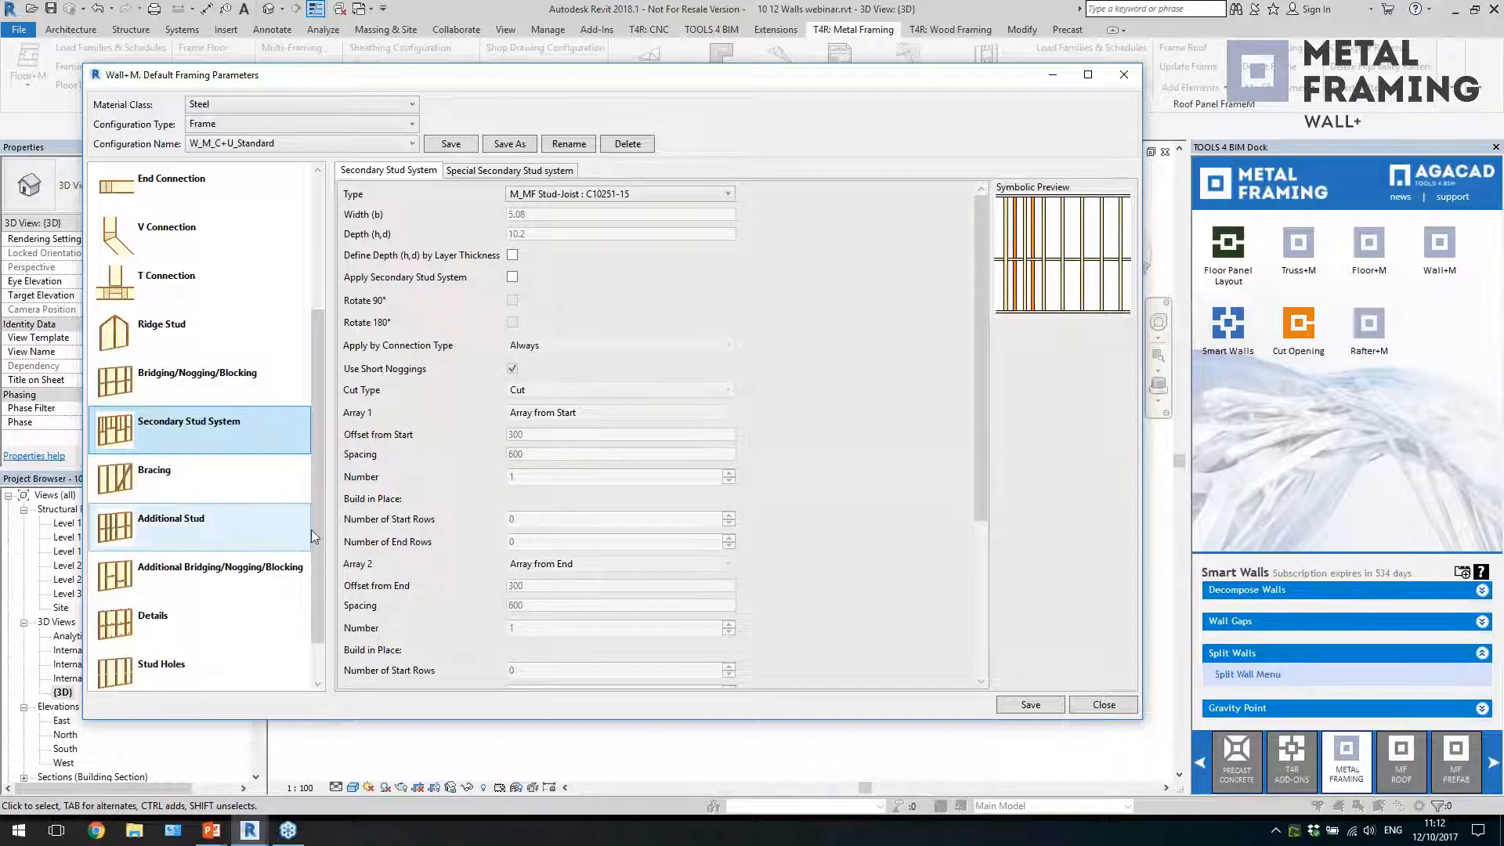
Inspect the bracing settings and the profile types available for the brace, leaving the strap type selected
{"action": "scroll", "coordinate": [312, 530], "scroll_direction": "down", "scroll_amount": 1}
{"action": "left_click", "coordinate": [186, 421]}
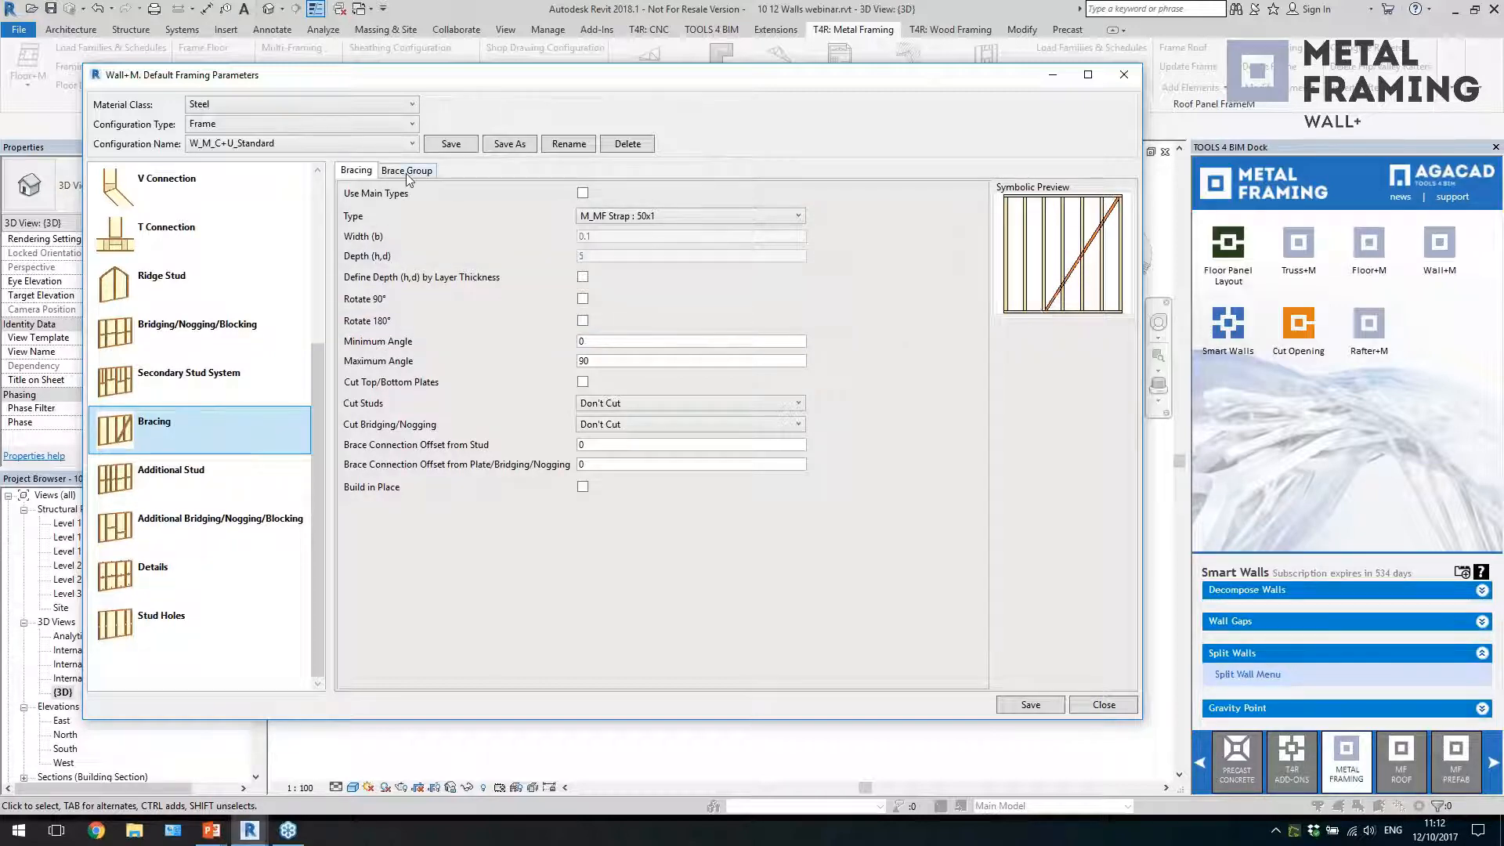
{"action": "left_click", "coordinate": [655, 217]}
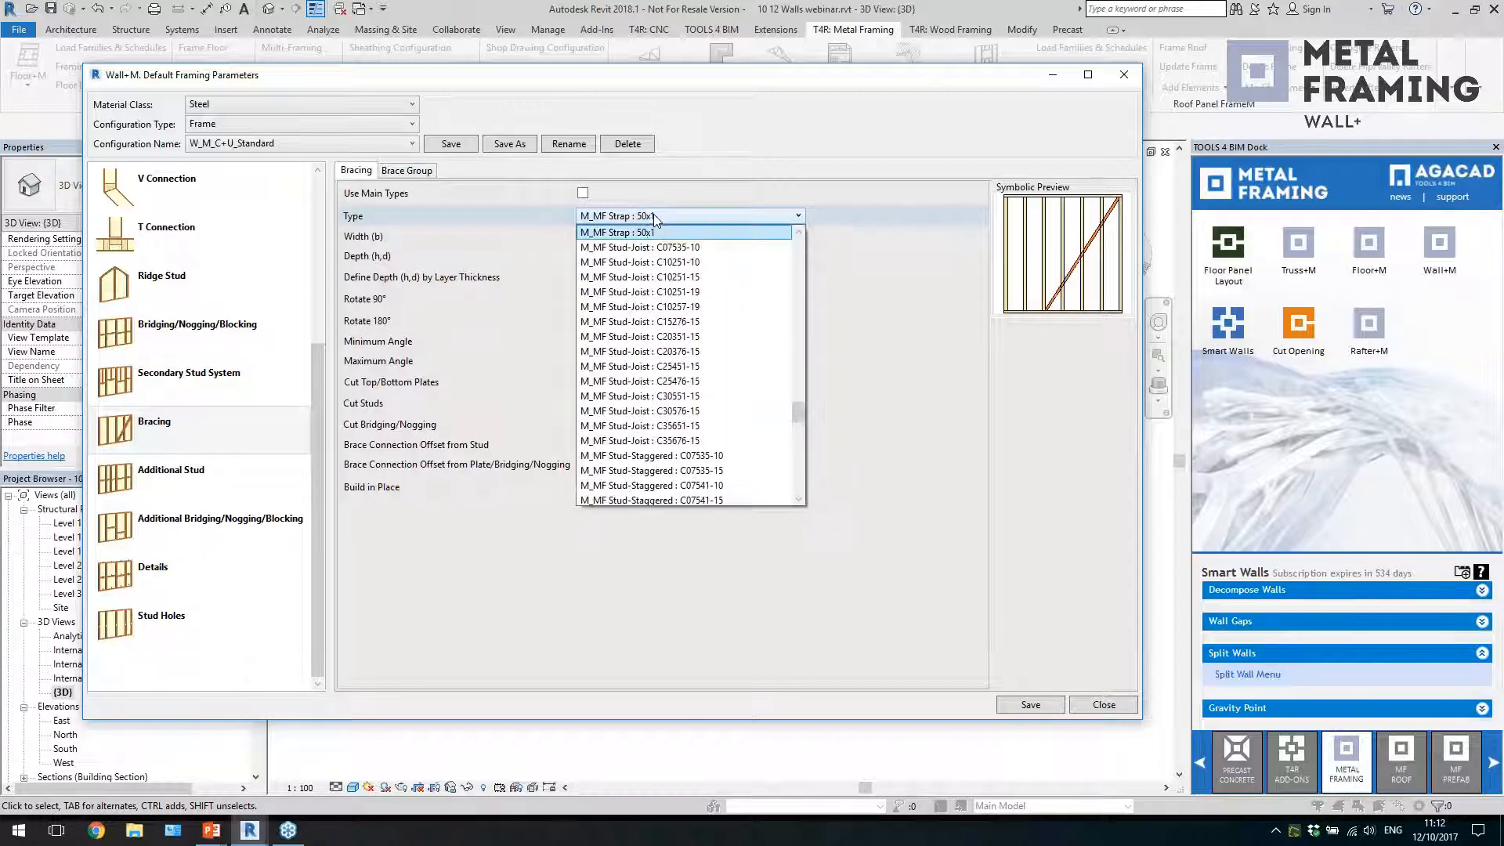
{"action": "left_click", "coordinate": [657, 205]}
Review the brace group settings, including the diagonal bracing options and the available spacing types
{"action": "left_click", "coordinate": [405, 174]}
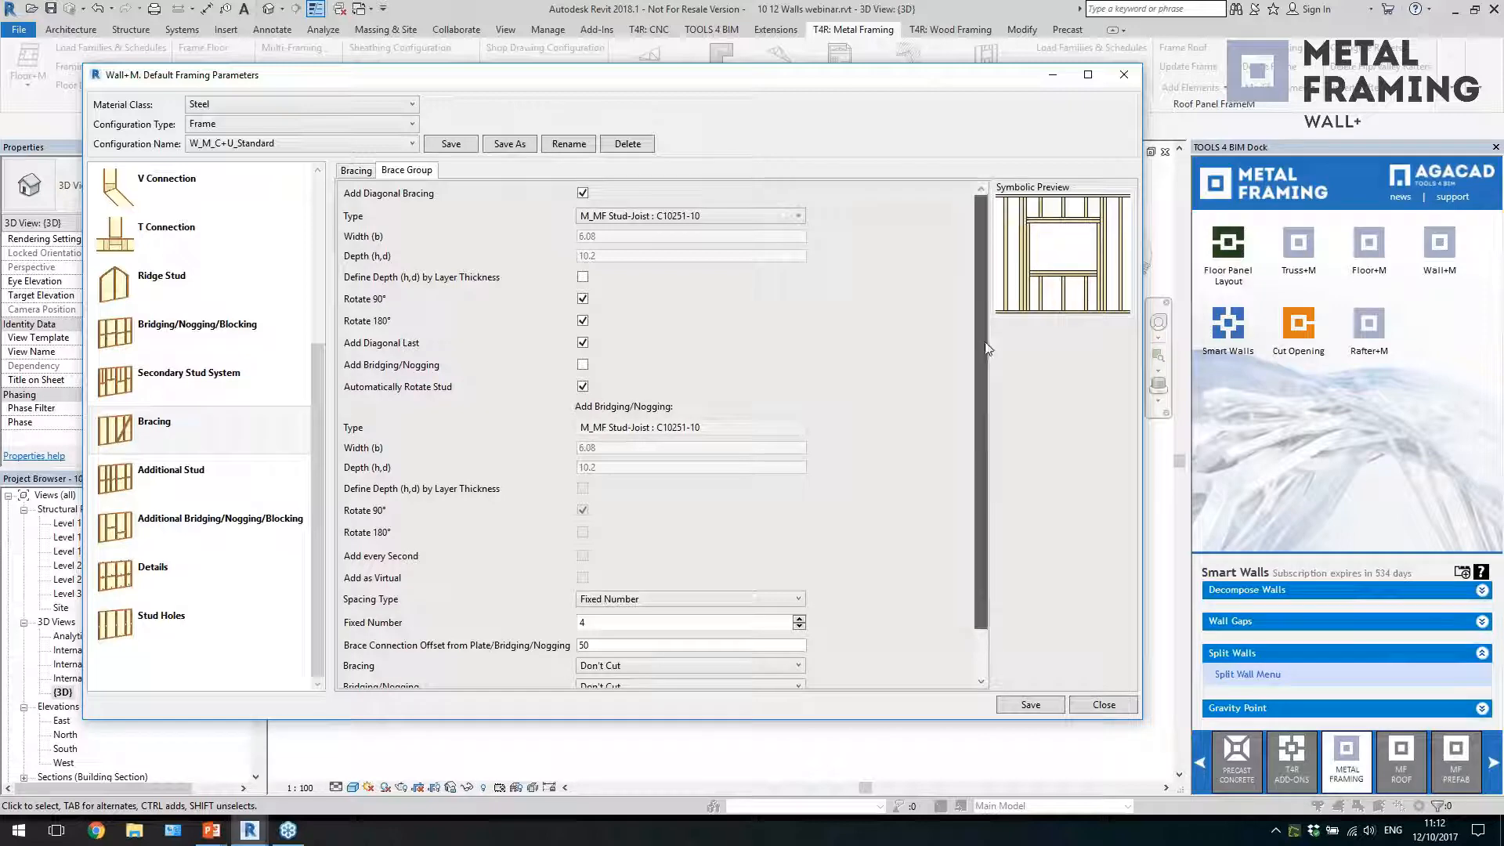
{"action": "scroll", "coordinate": [984, 341], "scroll_direction": "down", "scroll_amount": 3}
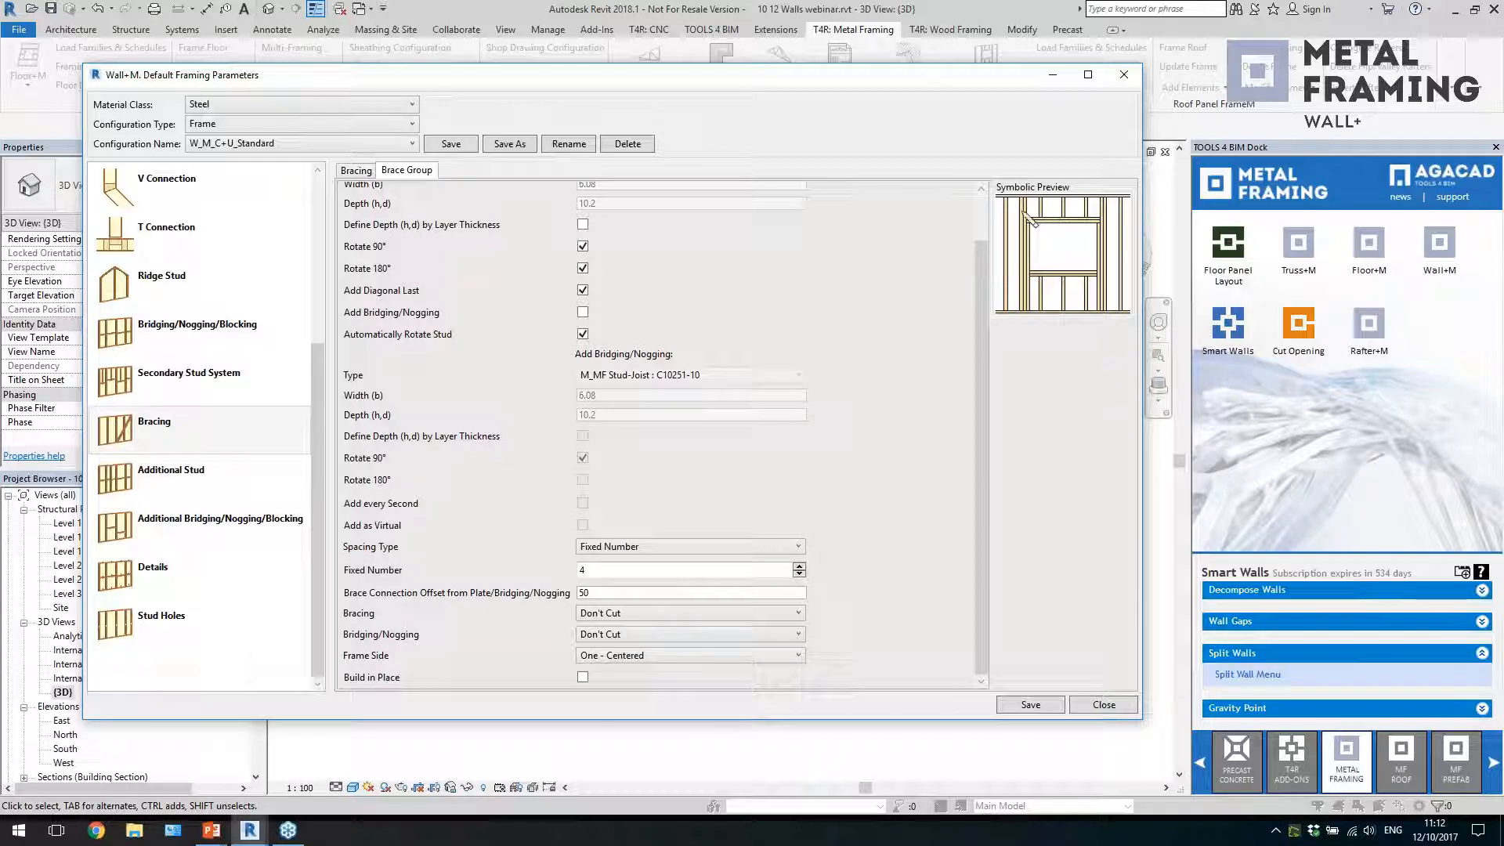
{"action": "left_click", "coordinate": [689, 546]}
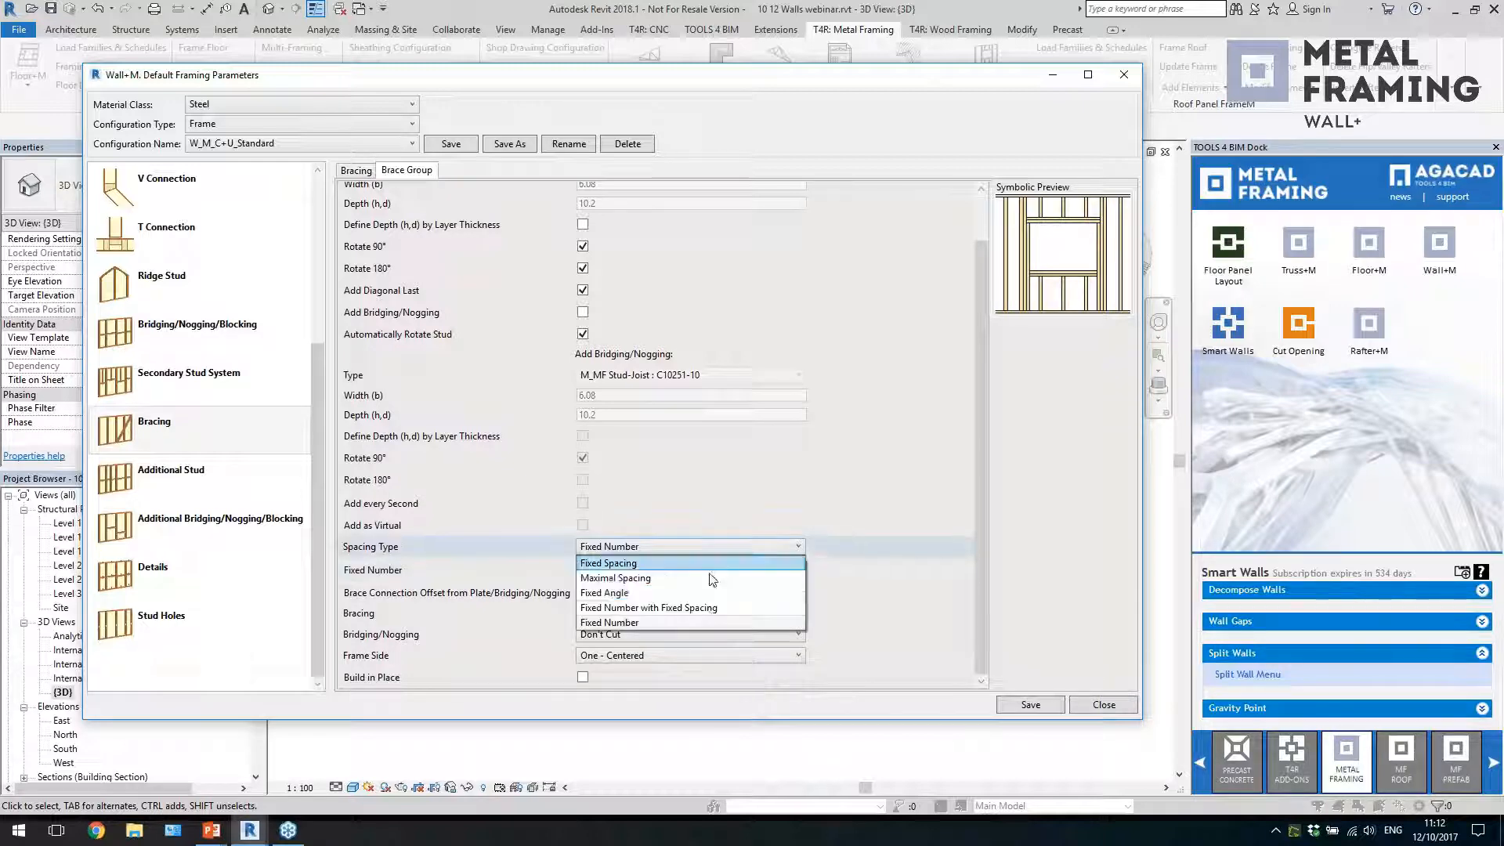
{"action": "left_click", "coordinate": [735, 520]}
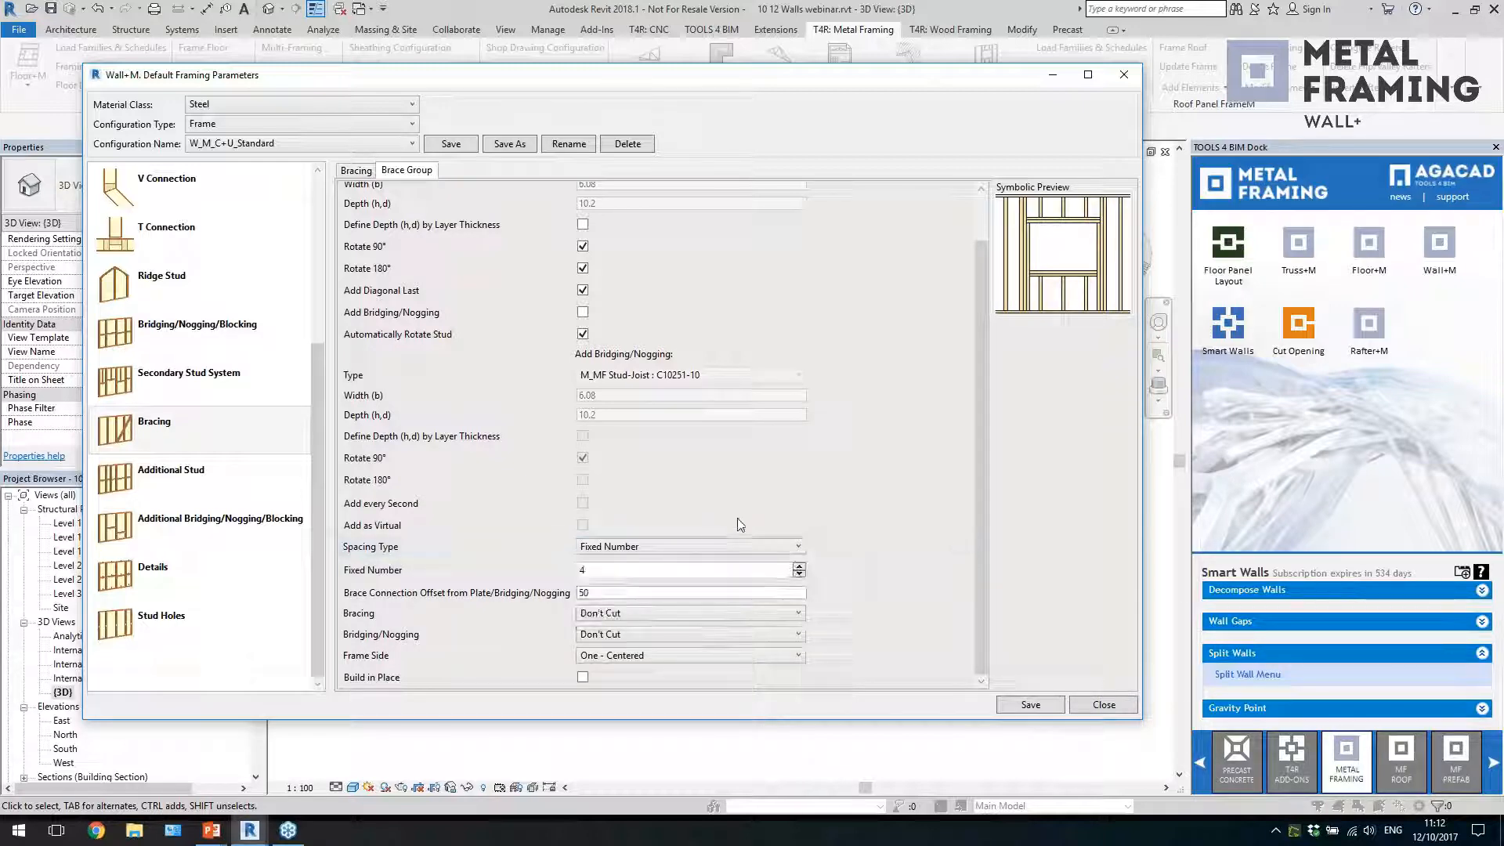
{"action": "scroll", "coordinate": [638, 358], "scroll_direction": "up", "scroll_amount": 2}
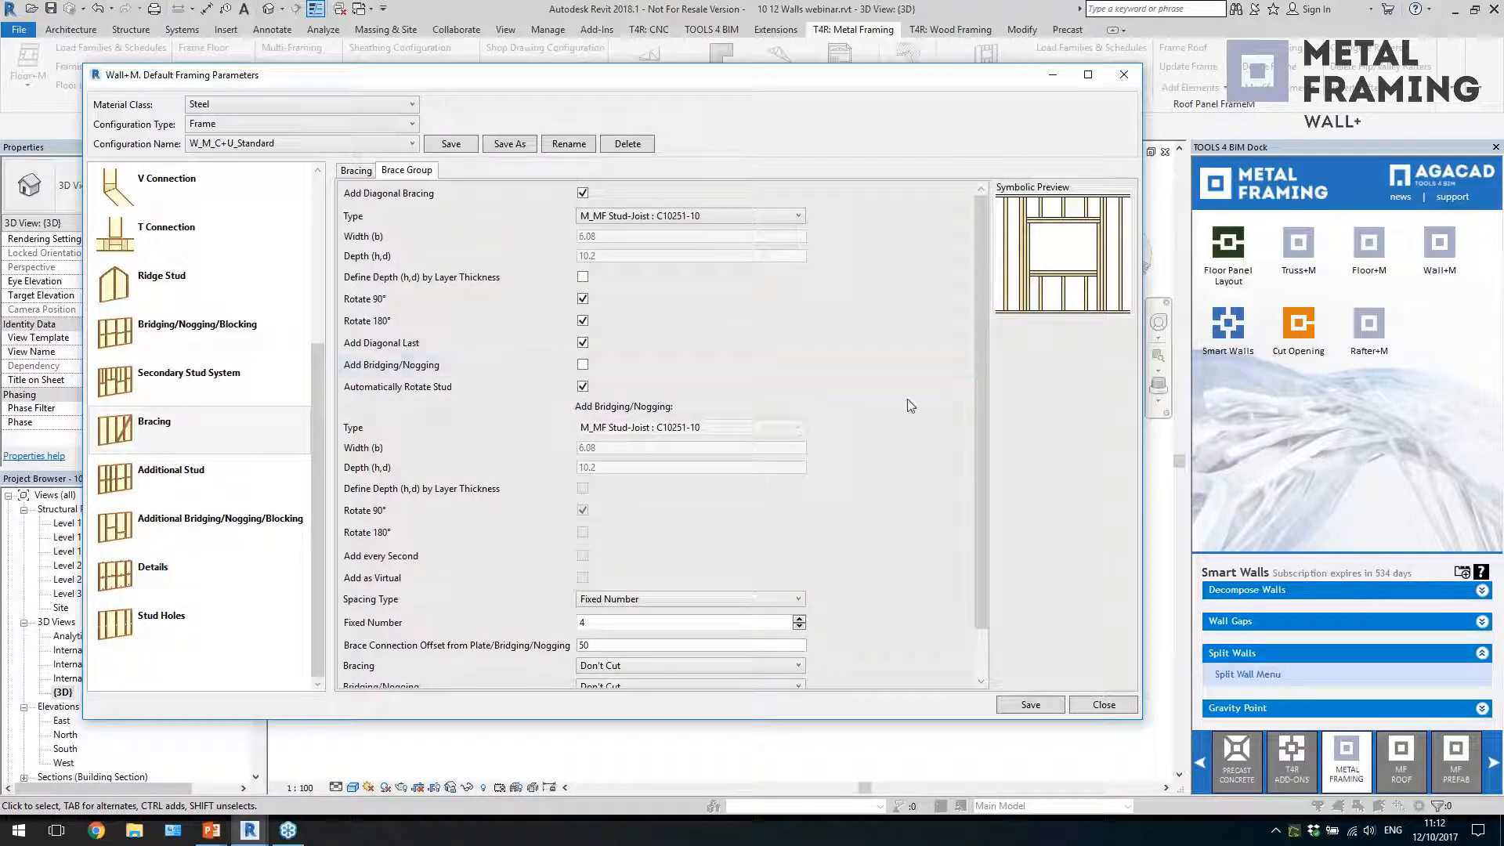
{"action": "scroll", "coordinate": [901, 416], "scroll_direction": "down", "scroll_amount": 2}
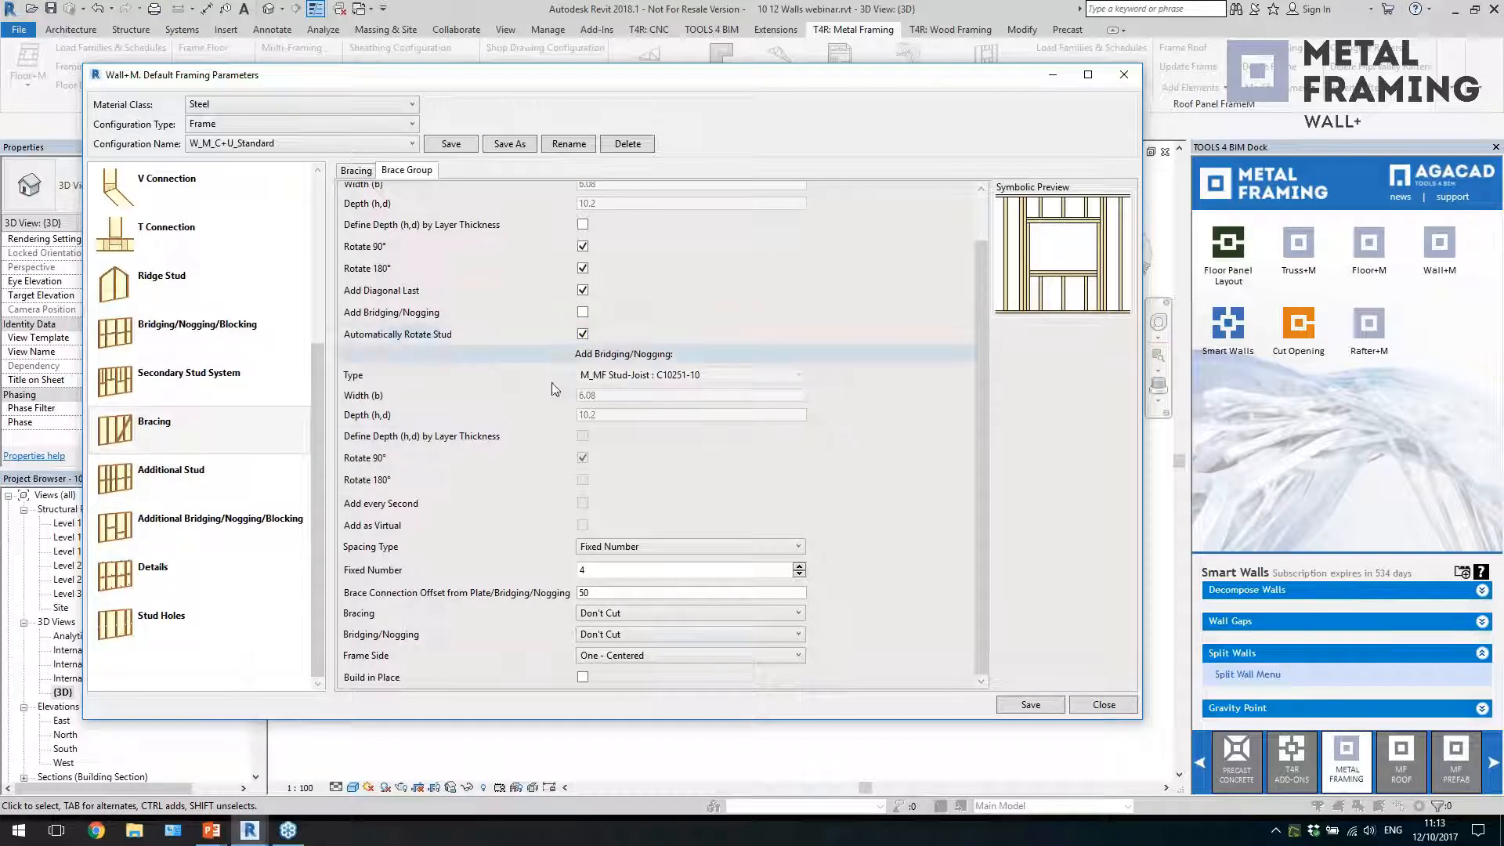
Review the additional stud, details and stud hole settings, and close the default framing parameters
{"action": "left_click", "coordinate": [207, 486]}
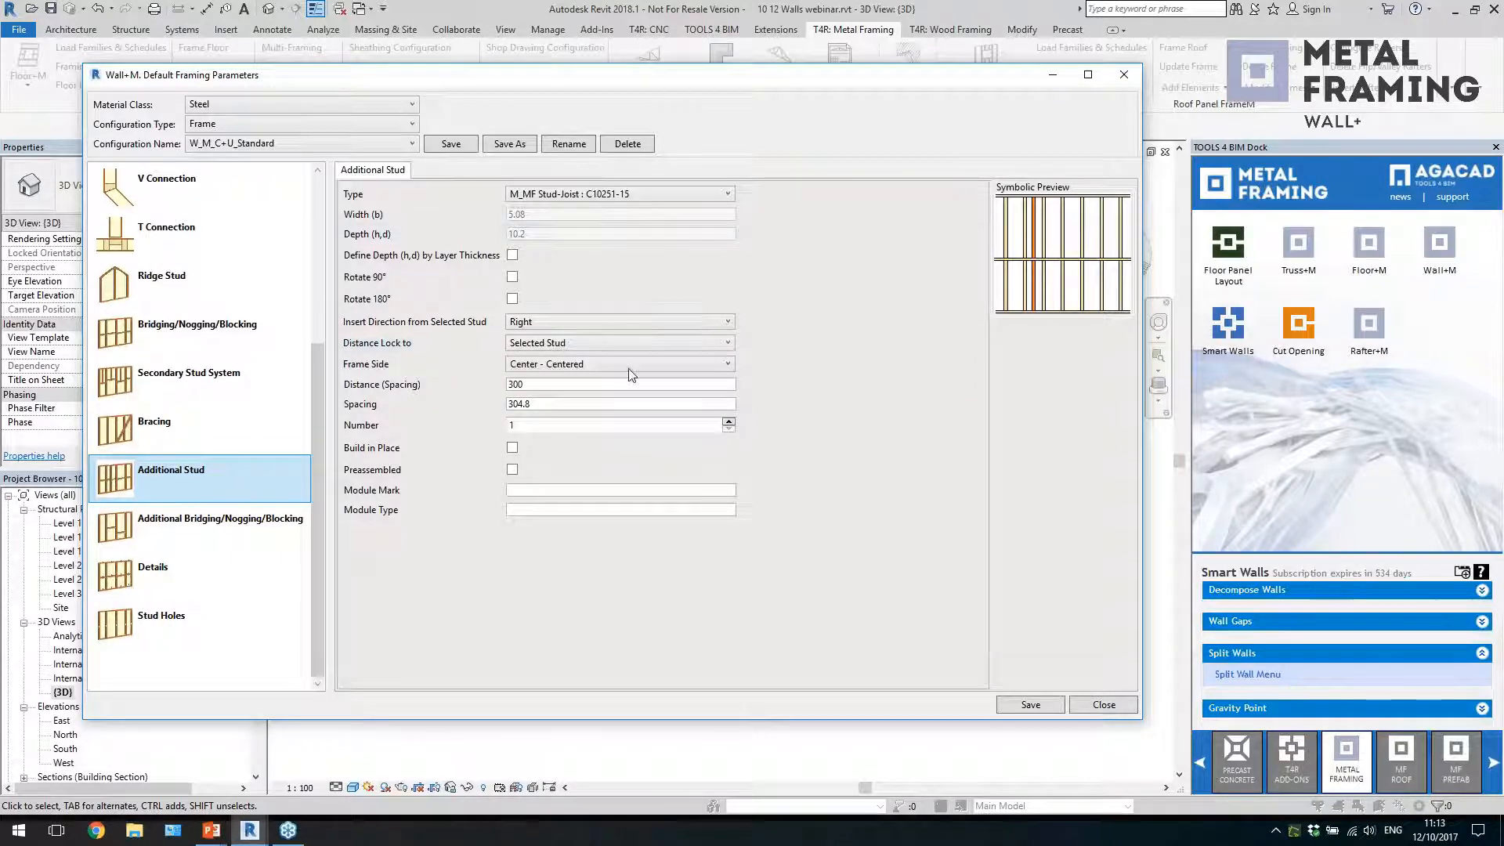
{"action": "left_click", "coordinate": [218, 573]}
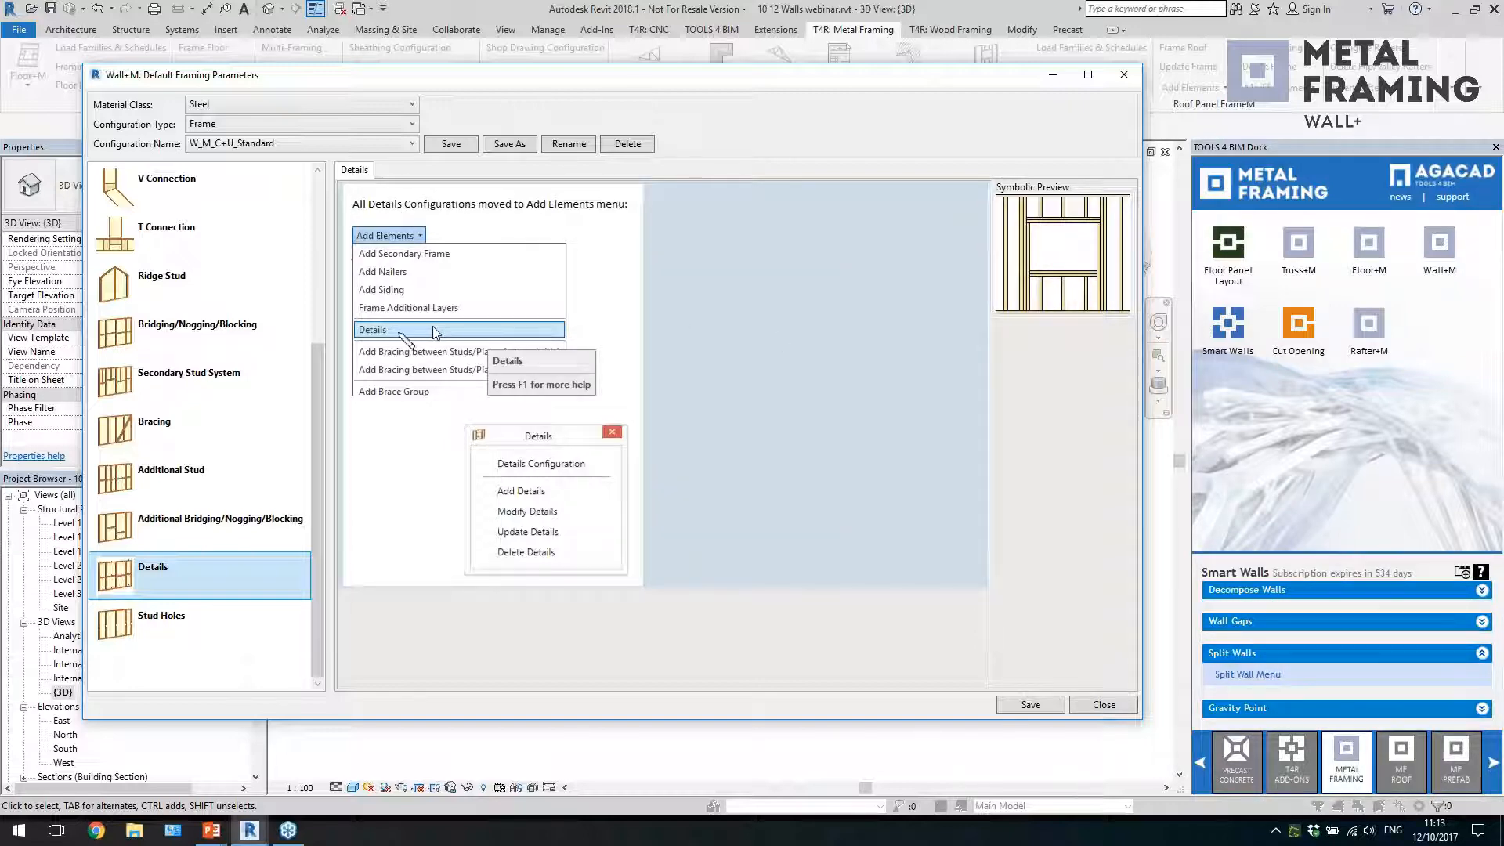
{"action": "mouse_move", "coordinate": [520, 83]}
{"action": "left_mouse_down"}
{"action": "mouse_move", "coordinate": [569, 384]}
{"action": "mouse_move", "coordinate": [564, 210]}
{"action": "mouse_move", "coordinate": [532, 59]}
{"action": "left_mouse_up"}
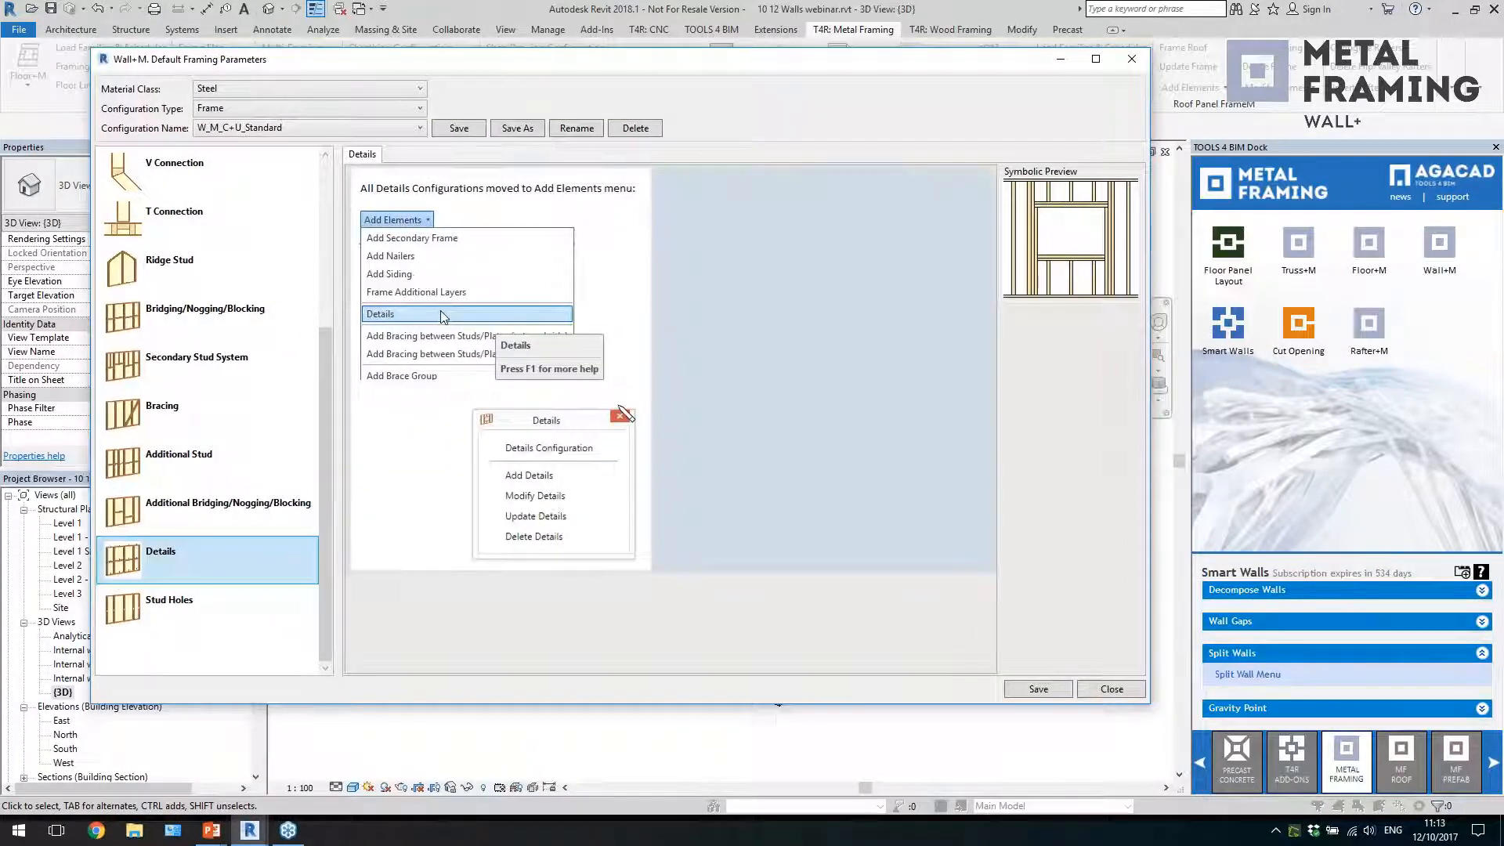
{"action": "left_click", "coordinate": [250, 609]}
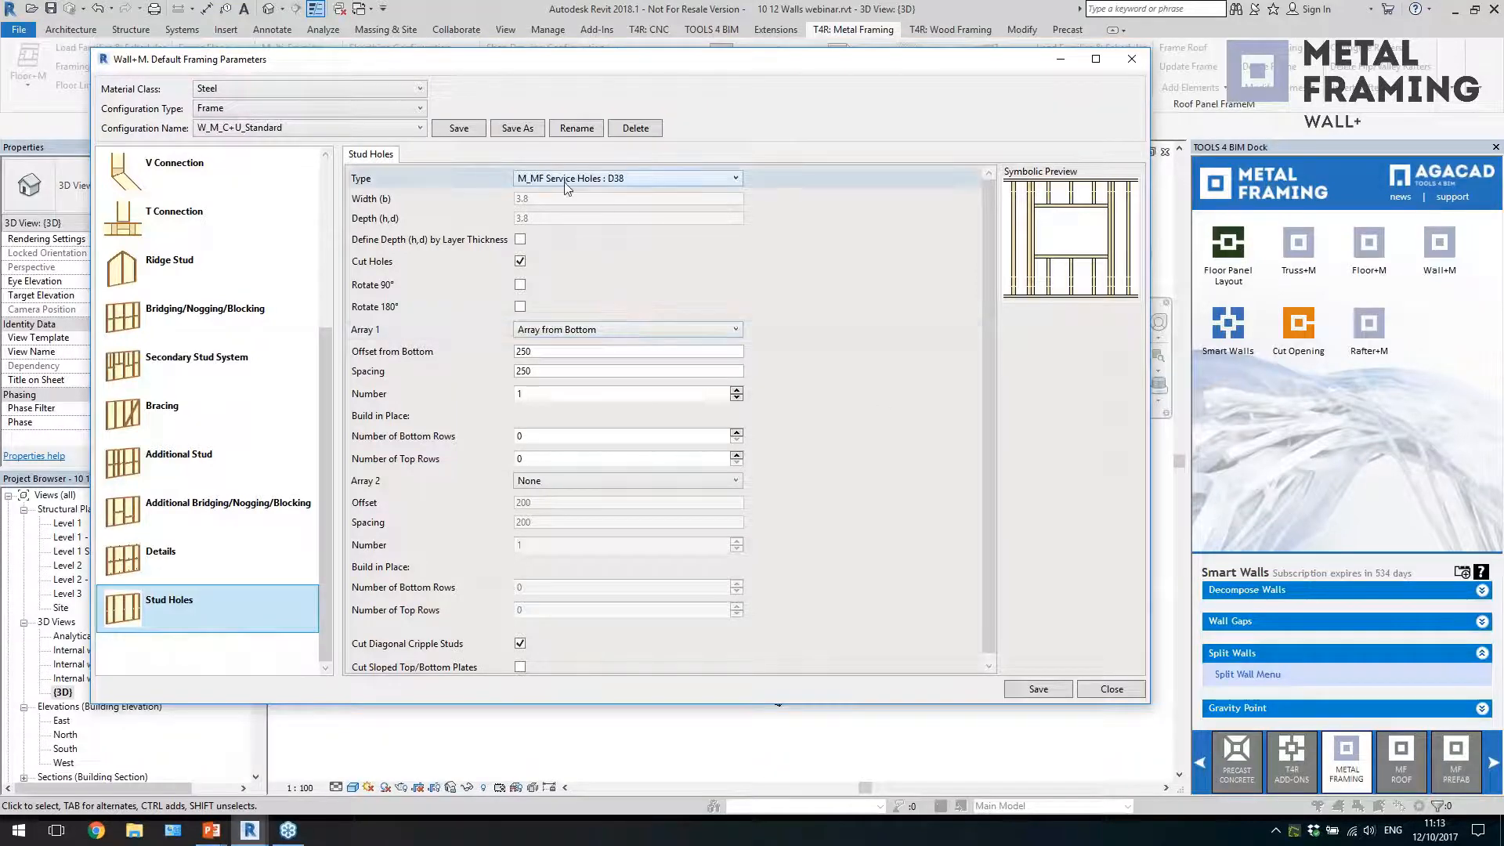
{"action": "left_click_drag", "start_coordinate": [990, 456], "coordinate": [988, 494]}
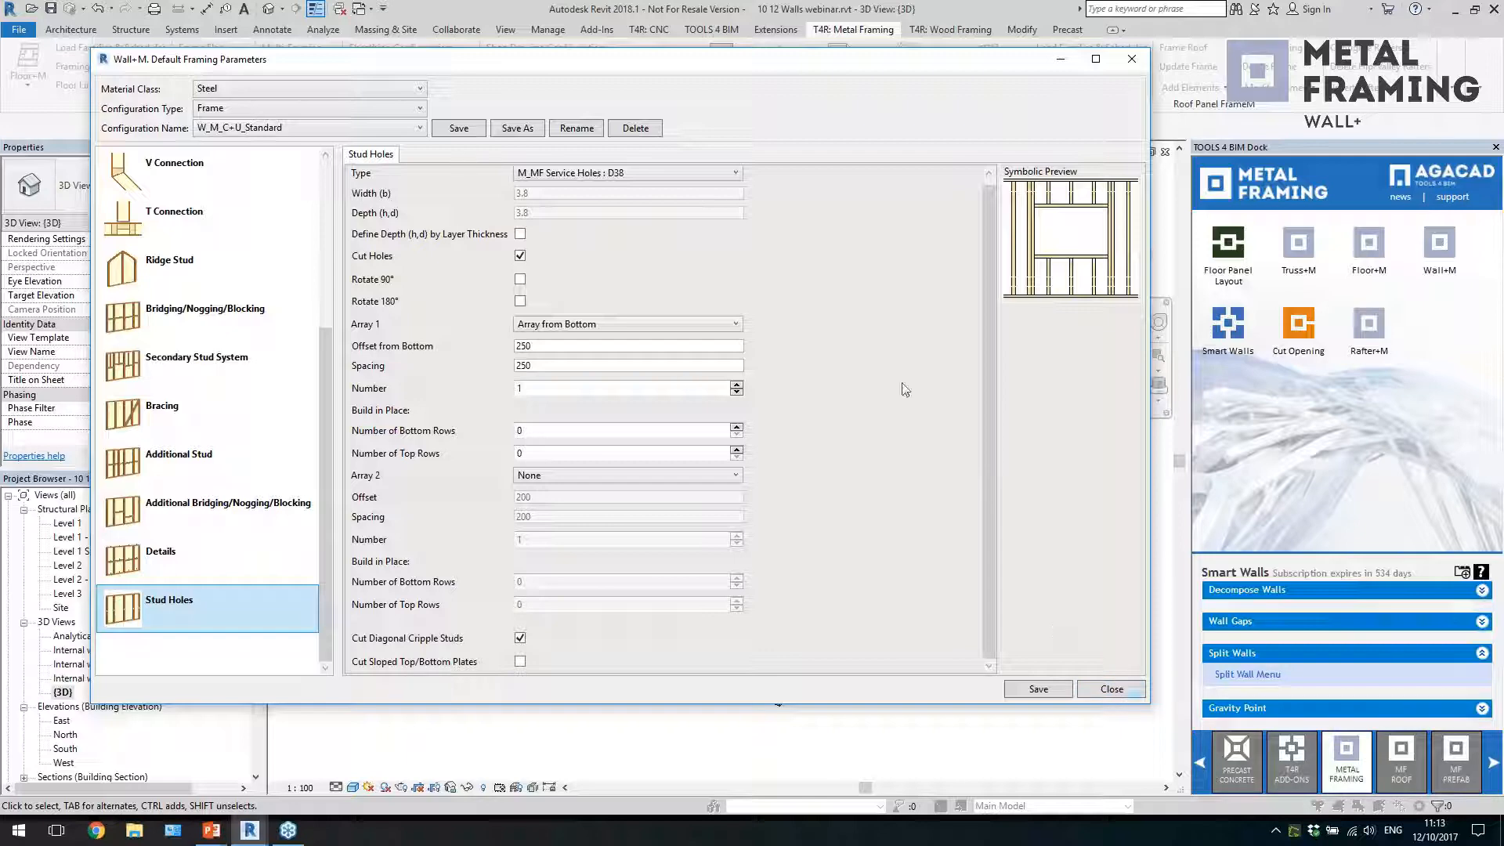
{"action": "left_click", "coordinate": [1111, 690]}
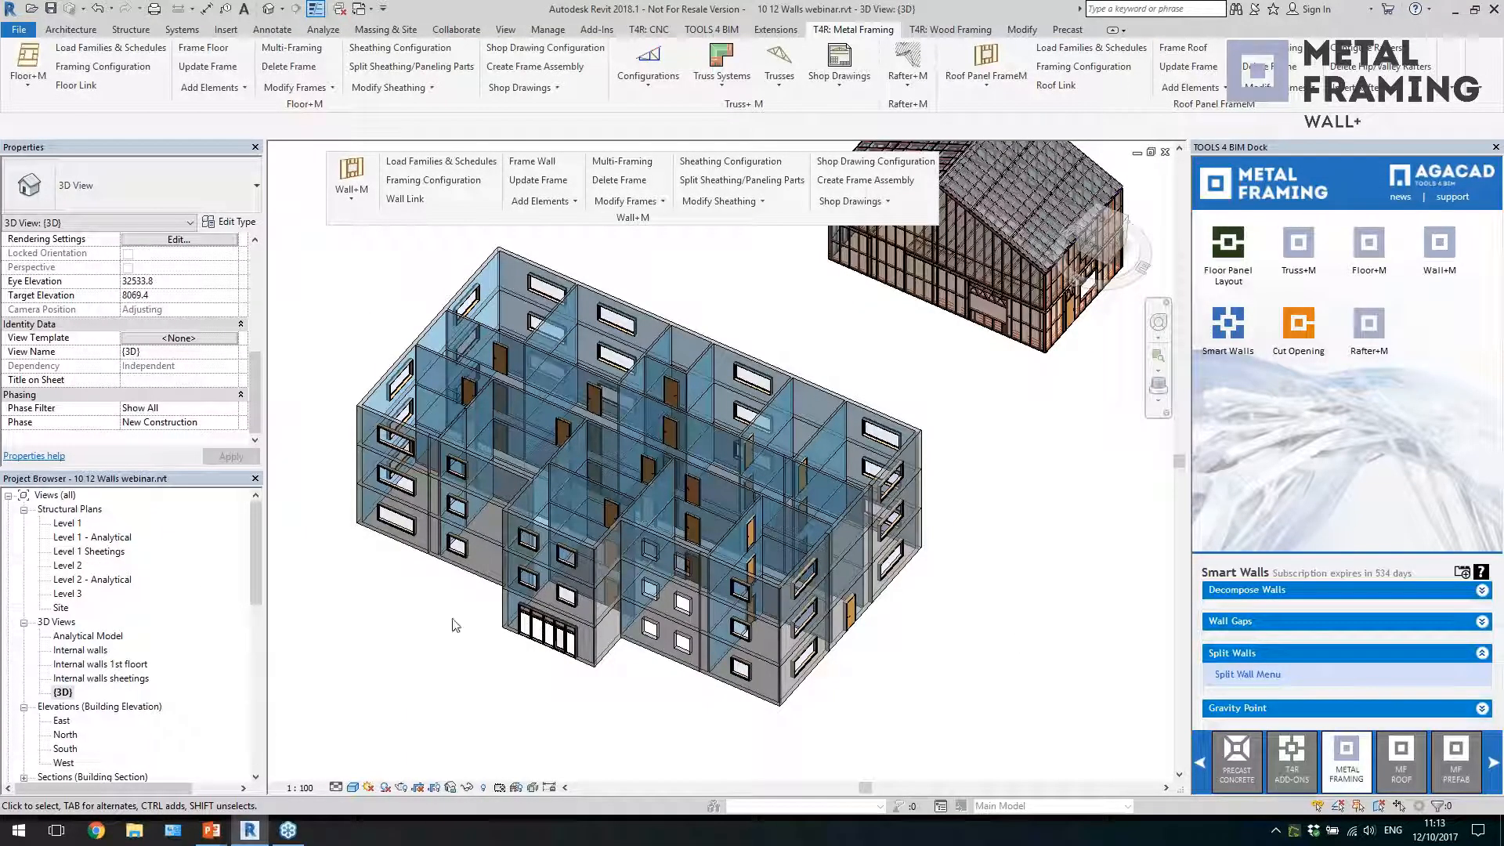
Open Wall Link for a front external wall panel and check the framing layer assigned to its Metal Stud Layer
{"action": "left_click", "coordinate": [478, 579]}
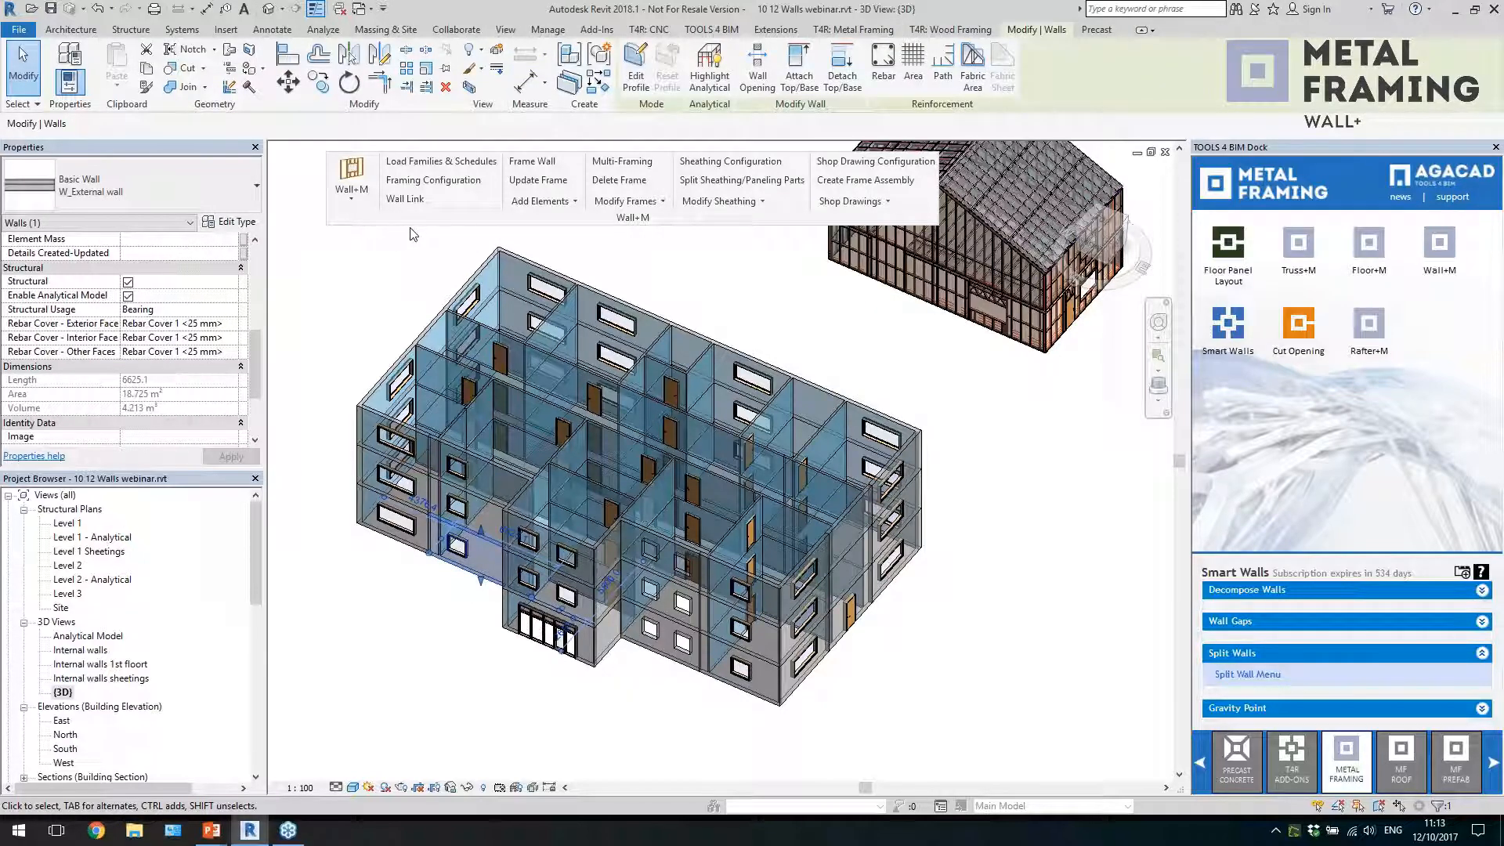
{"action": "left_click", "coordinate": [406, 200]}
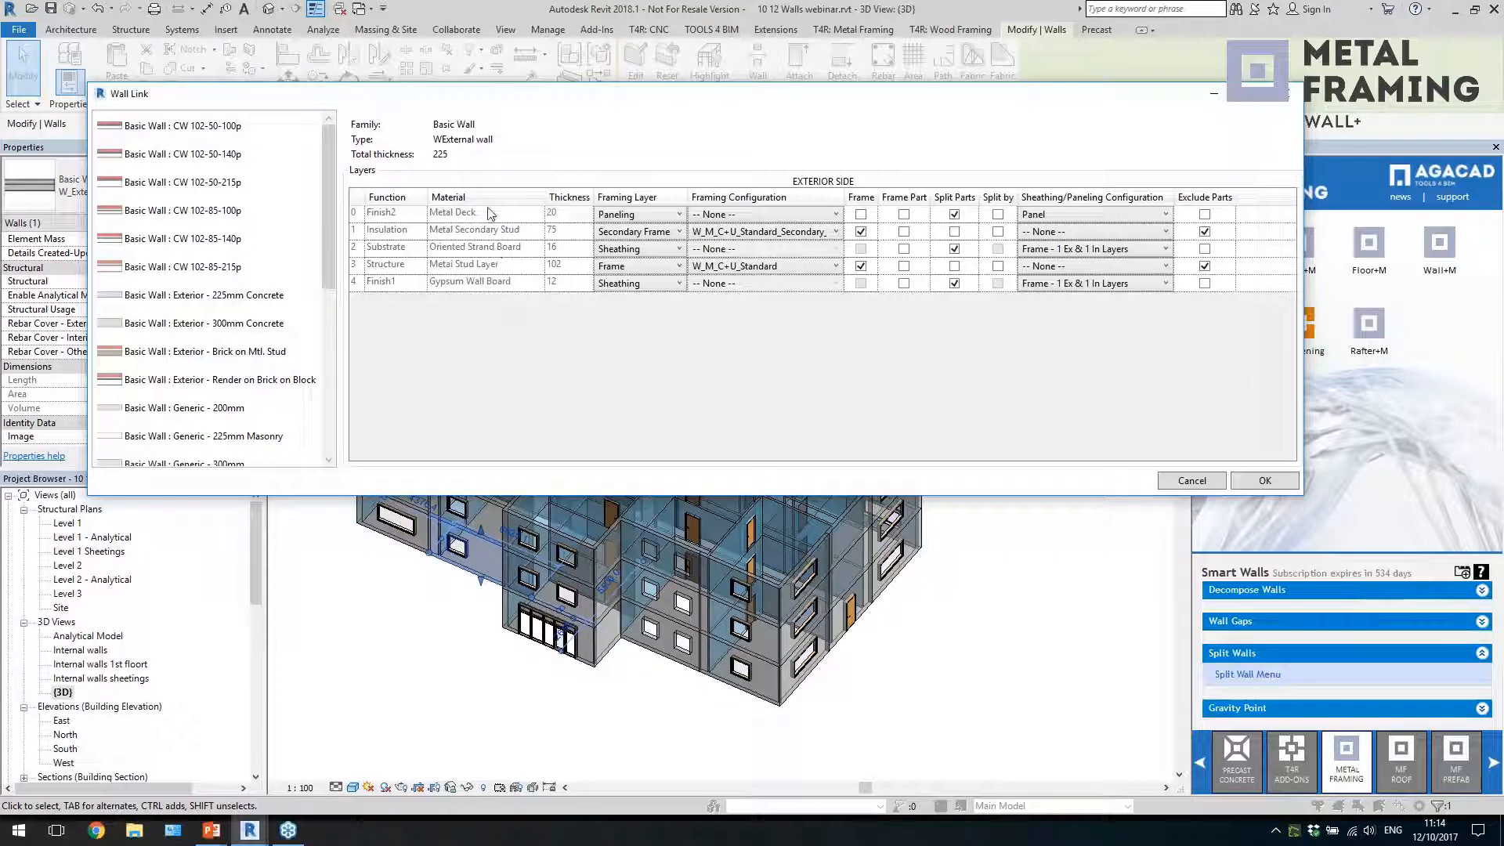
{"action": "left_click", "coordinate": [486, 266]}
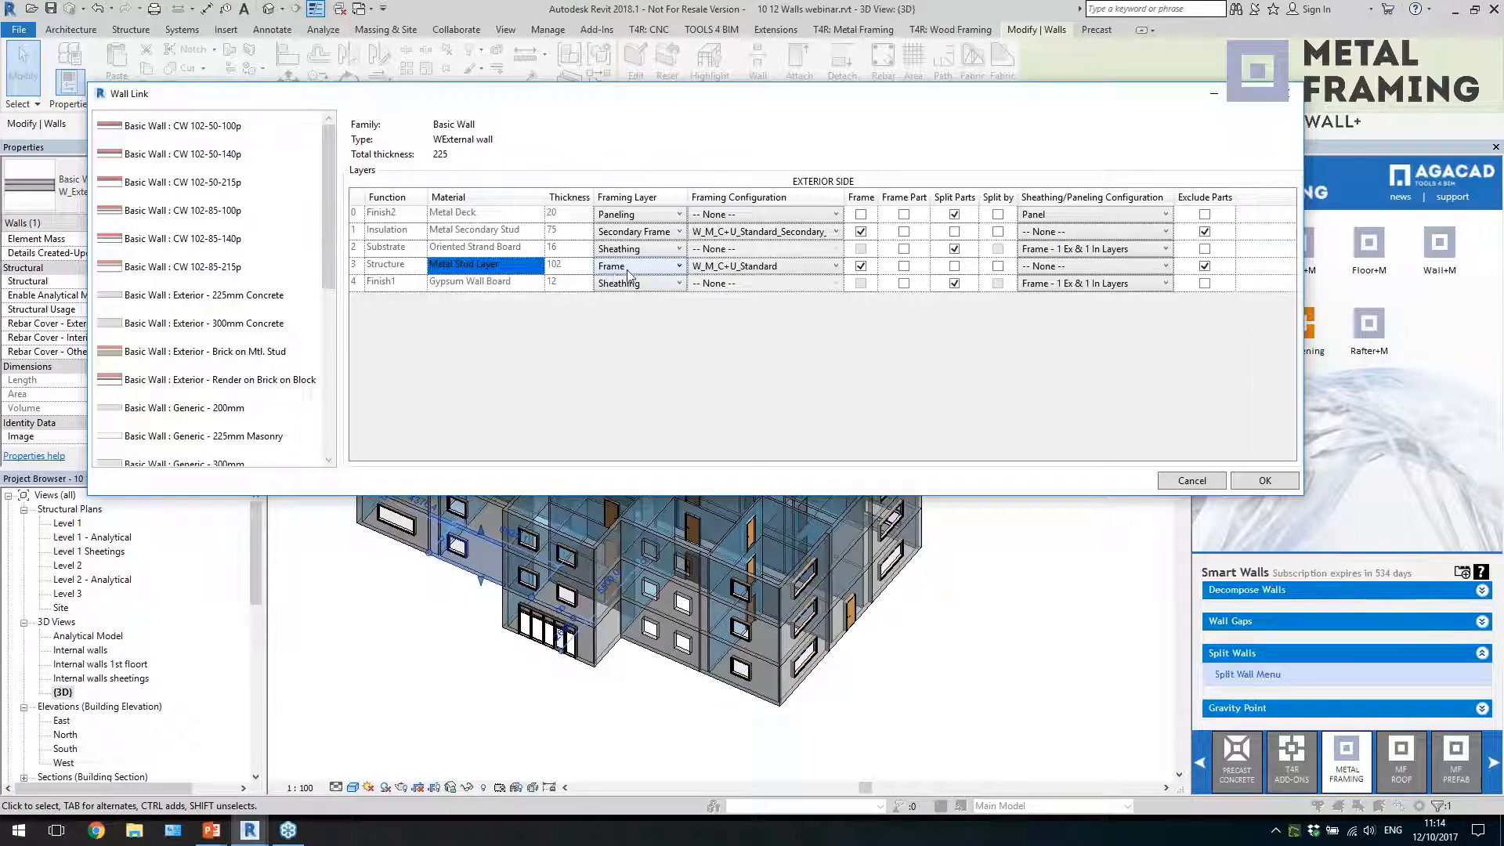
{"action": "left_click", "coordinate": [627, 271]}
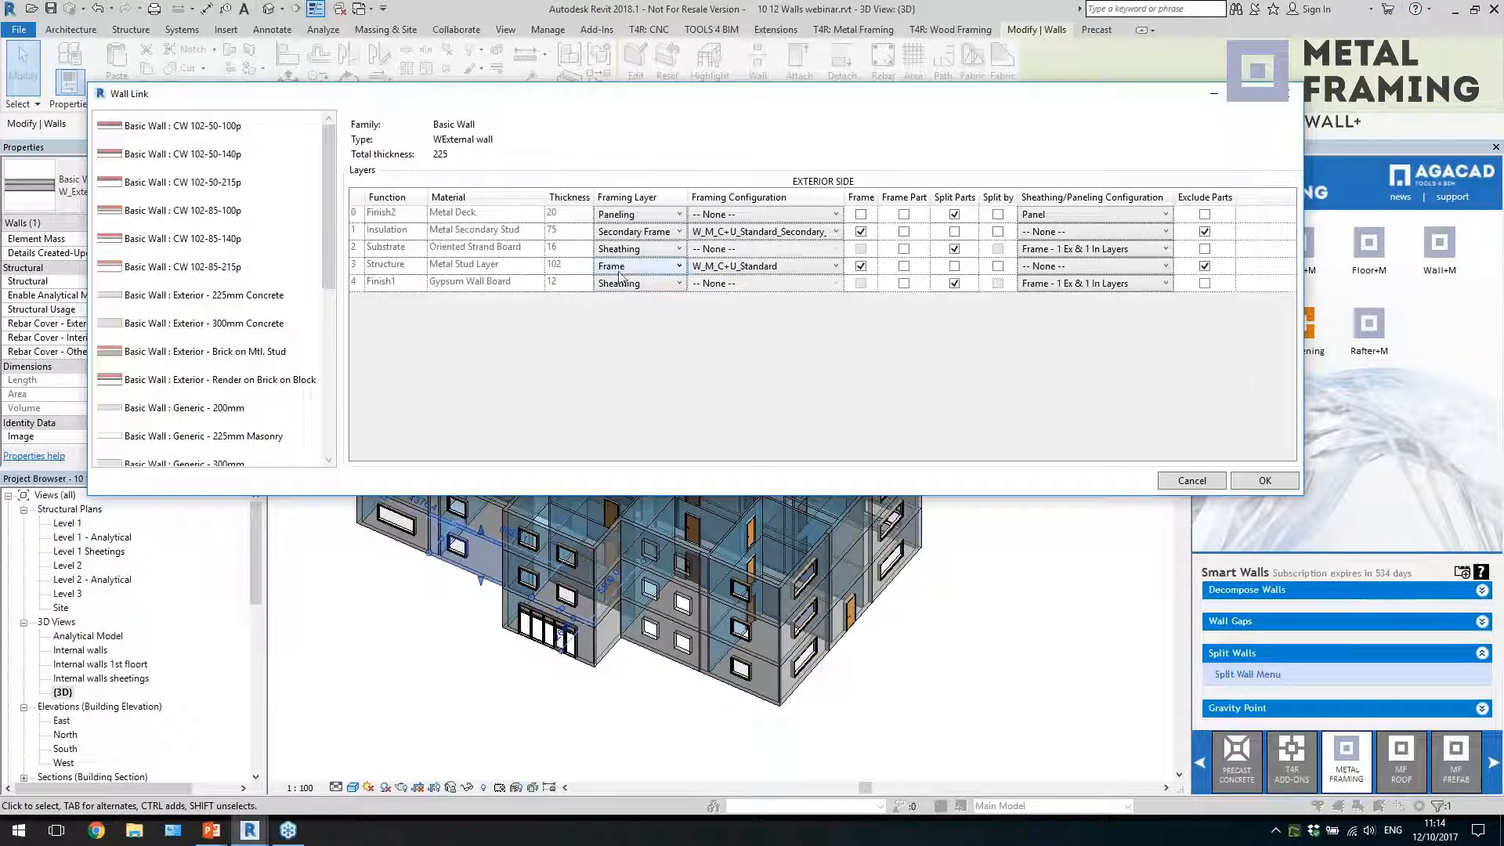
Check the Metal Stud Layer's framing configuration and the framing layer types available for the Gypsum Wall Board layer, leaving Sheathing selected
{"action": "left_click", "coordinate": [736, 266]}
{"action": "left_click", "coordinate": [737, 267]}
{"action": "left_click", "coordinate": [631, 287]}
{"action": "left_click", "coordinate": [648, 284]}
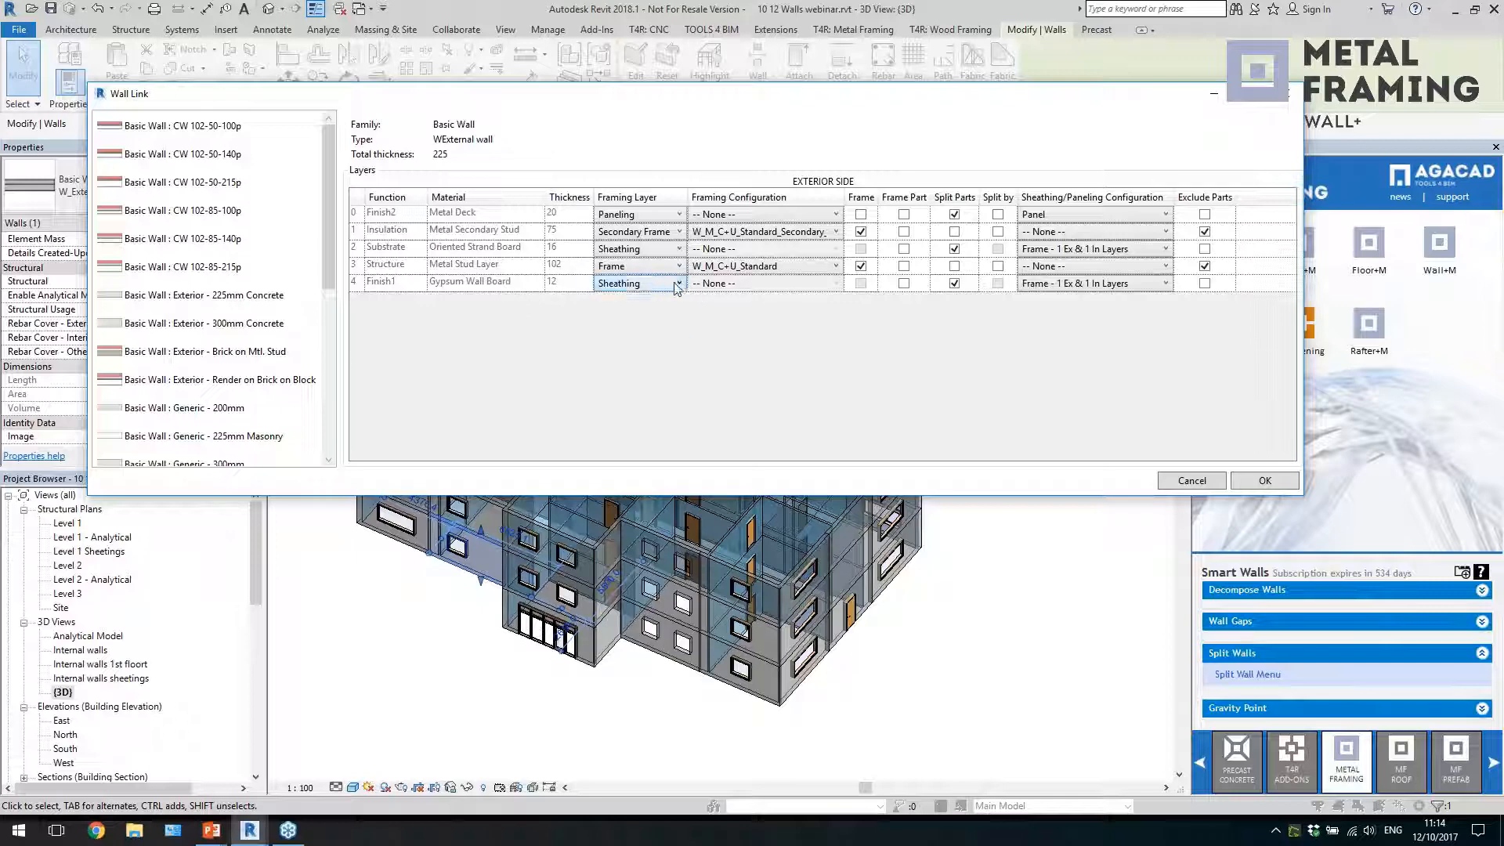
{"action": "left_click", "coordinate": [653, 285]}
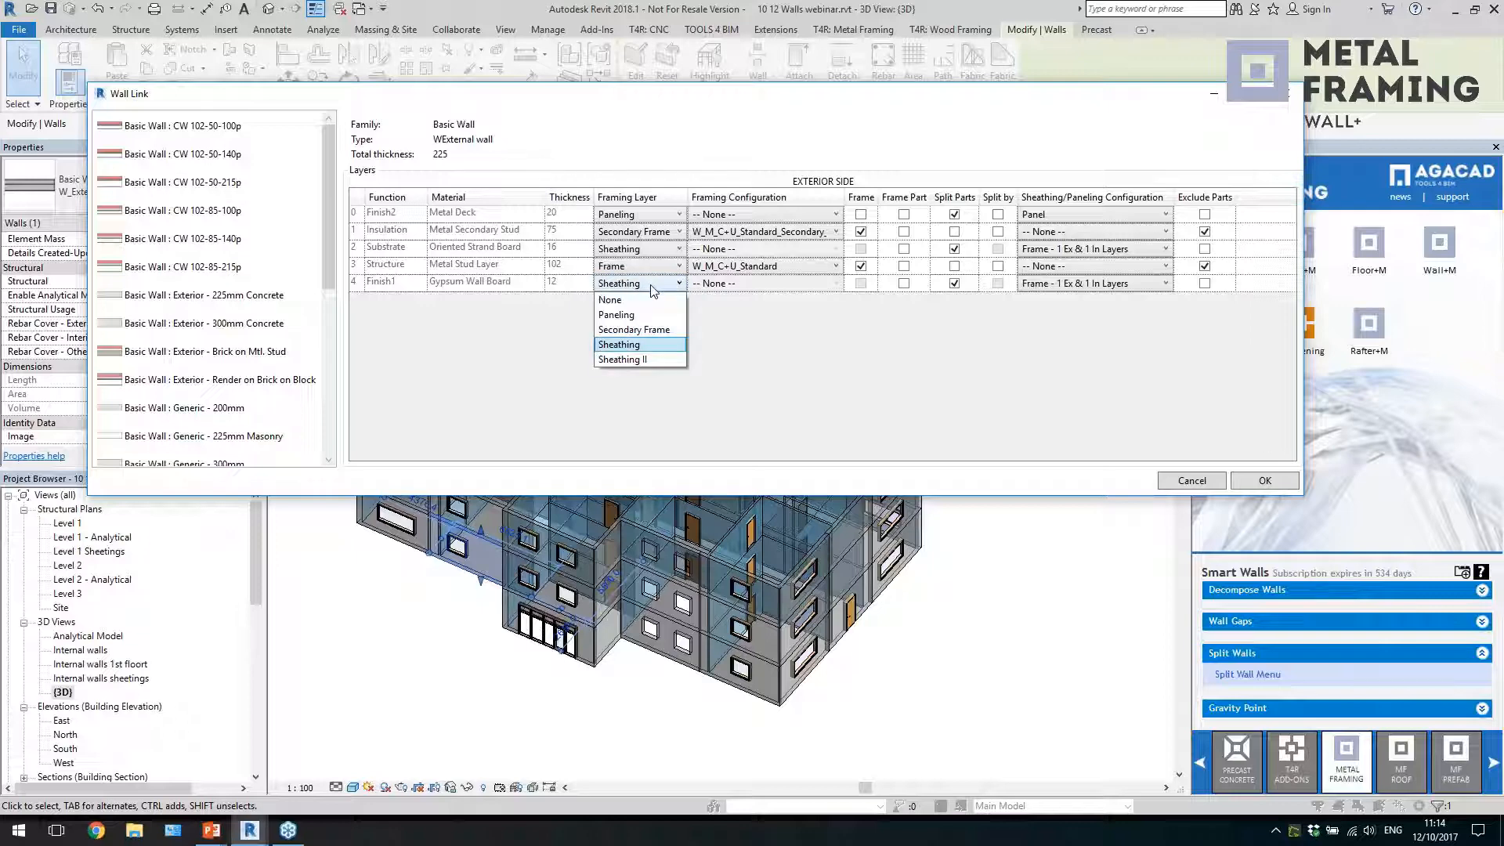
{"action": "left_click", "coordinate": [652, 287]}
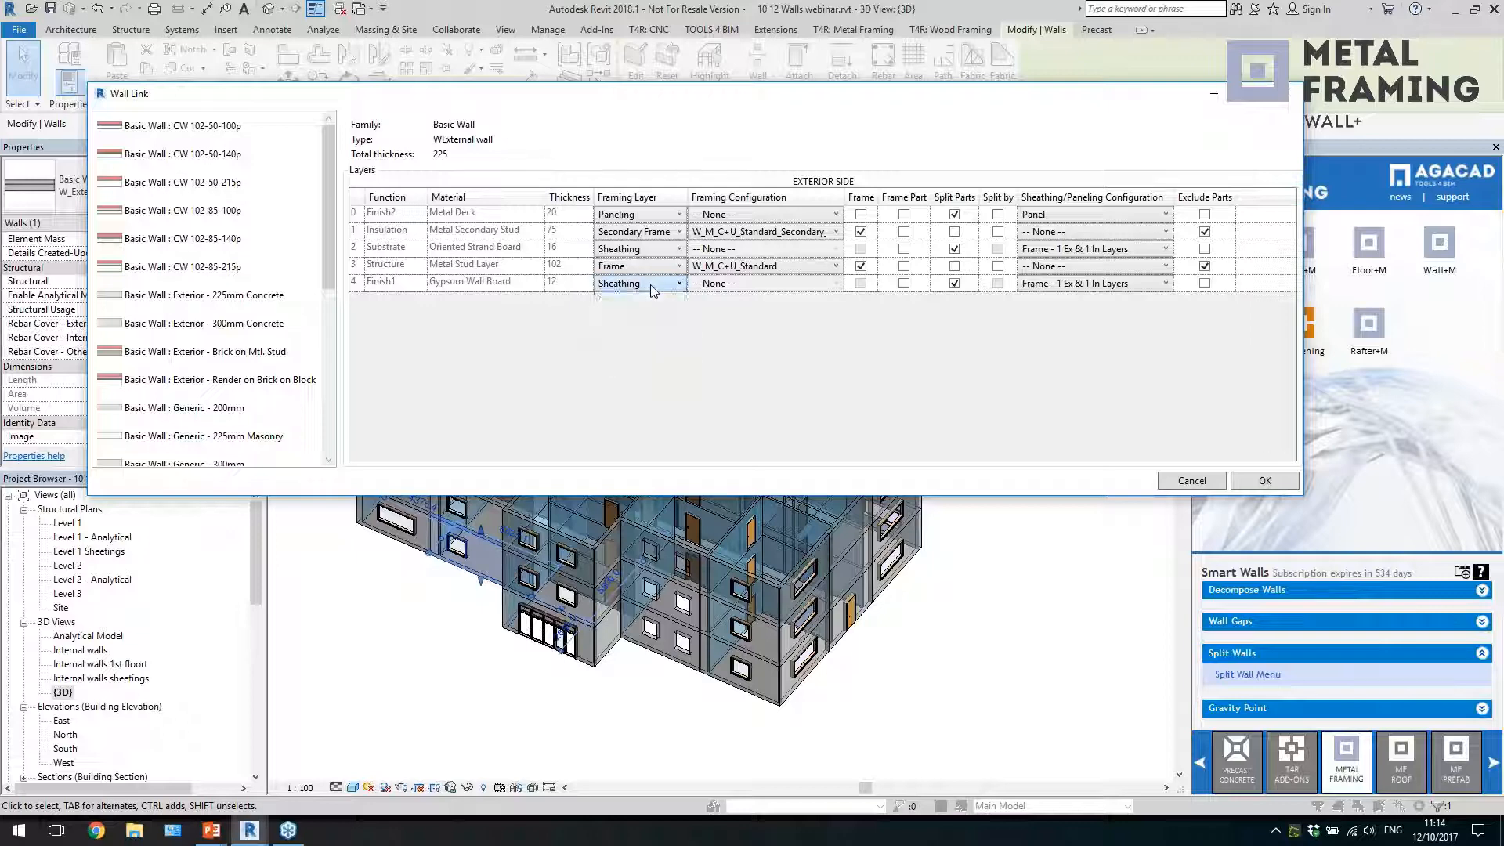
Check the sheathing configuration assigned to the Gypsum Wall Board layer and close Wall Link without applying changes
{"action": "left_click", "coordinate": [1083, 287]}
{"action": "left_click", "coordinate": [1083, 287]}
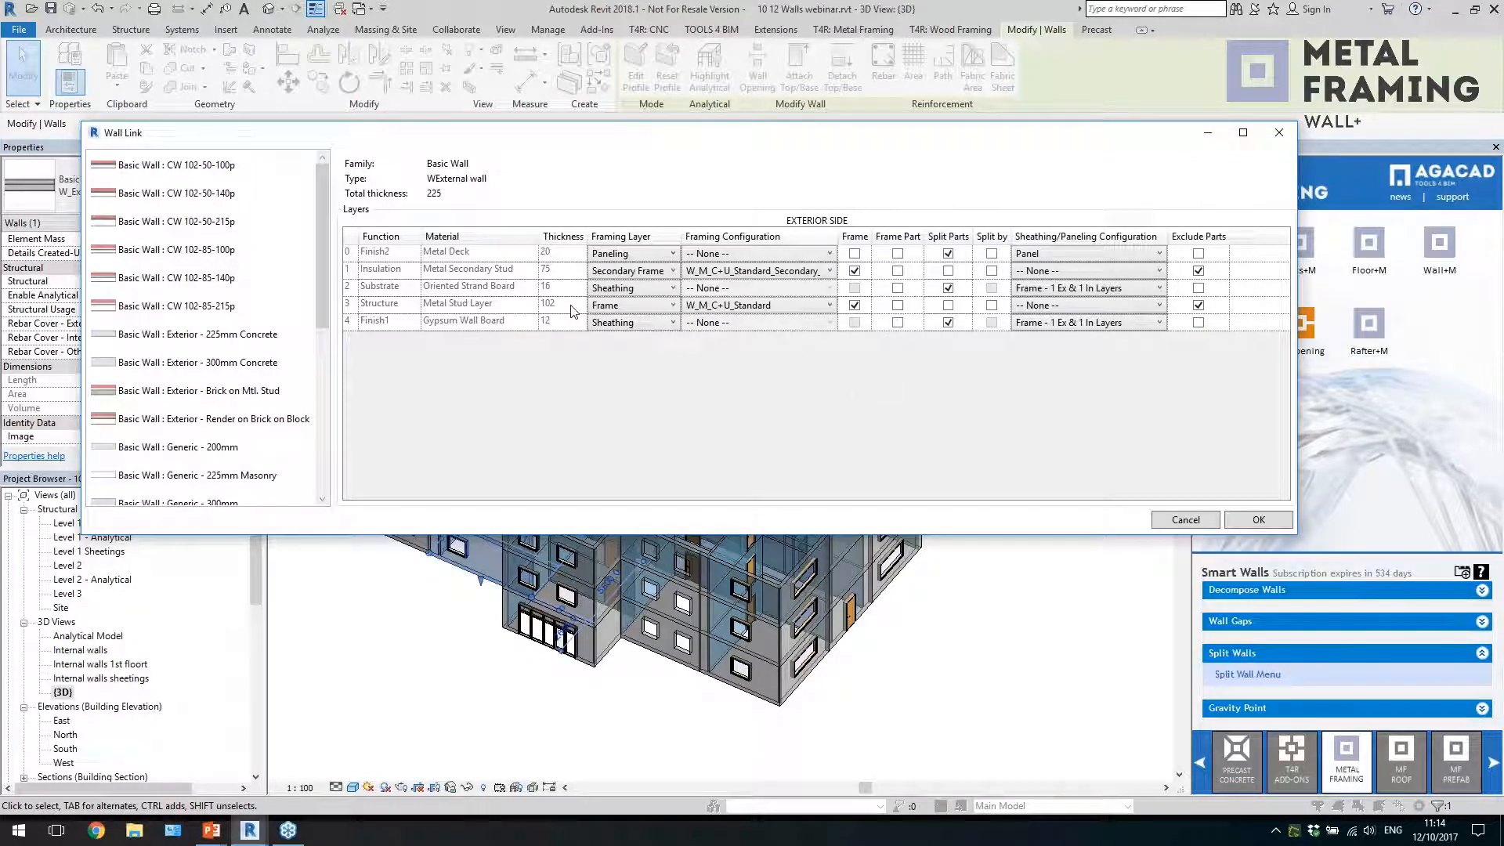
{"action": "left_click", "coordinate": [1185, 520]}
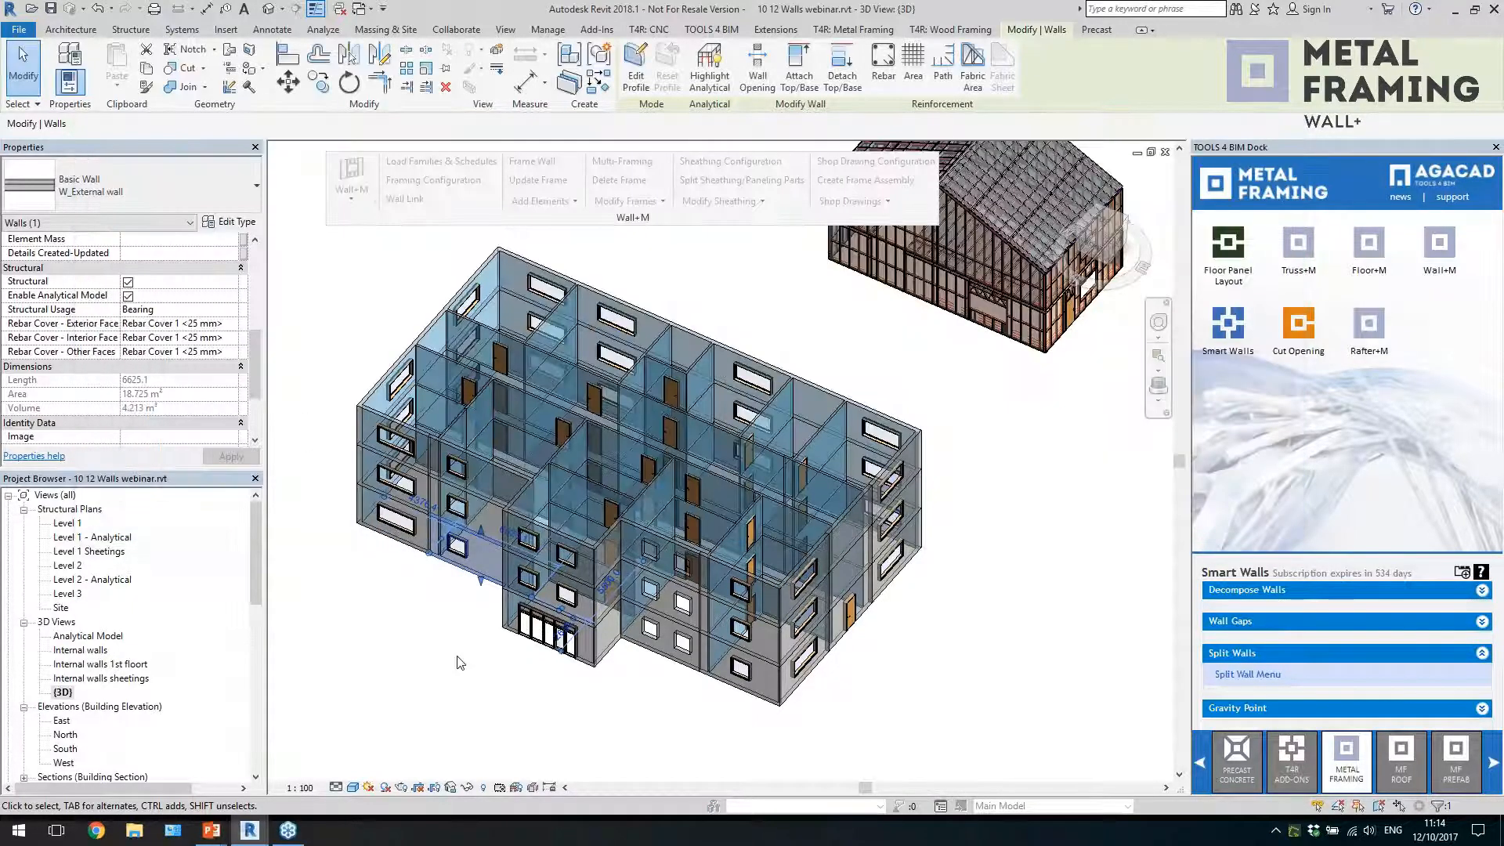
Frame the two ground-floor front external wall panels beside the entrance block using Frame Wall
{"action": "left_click", "coordinate": [384, 533], "text": "ctrl"}
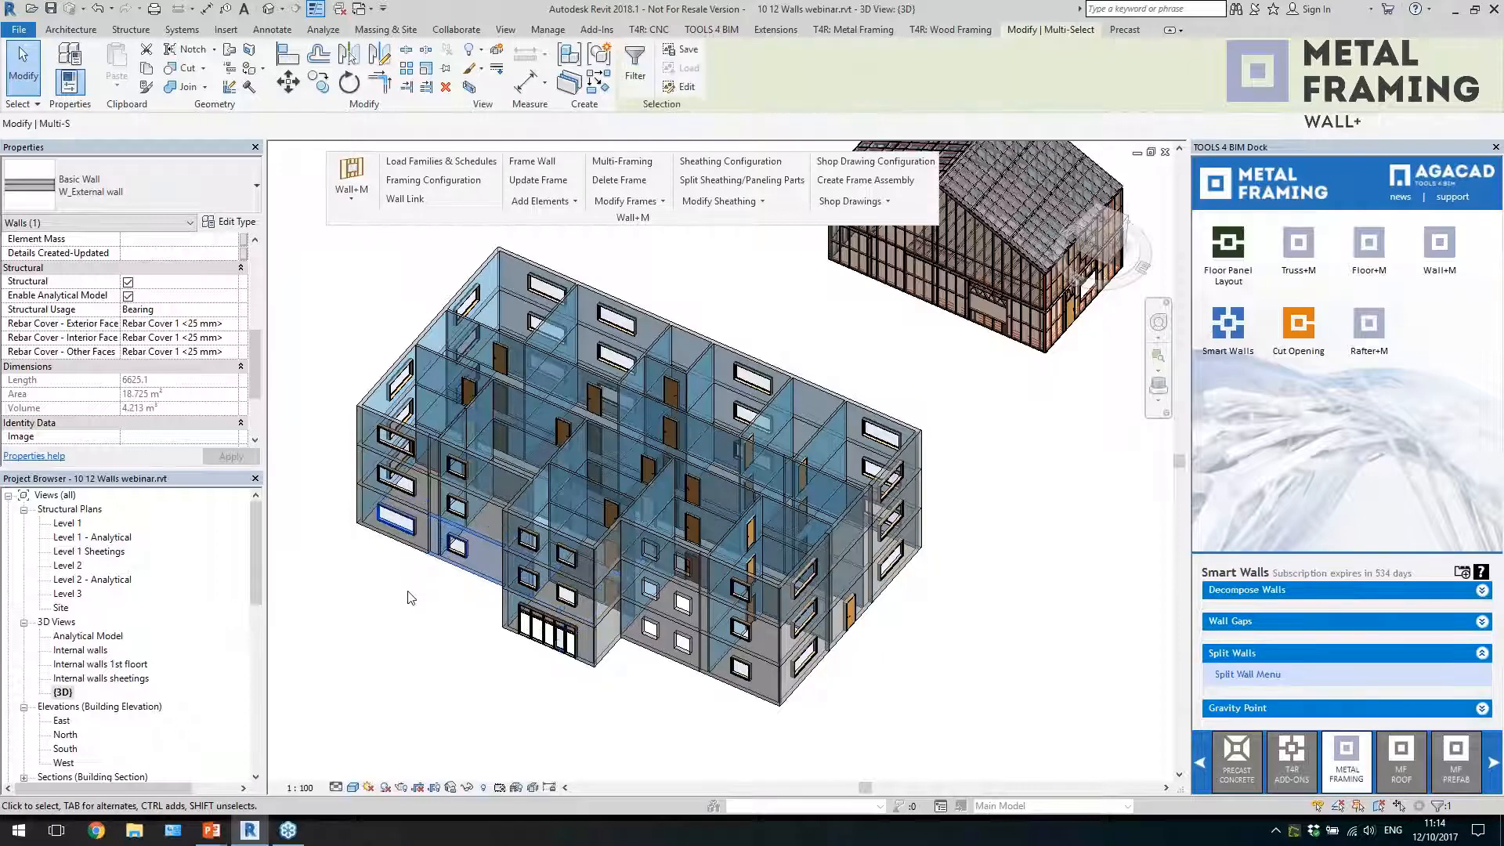
{"action": "left_click", "coordinate": [369, 571]}
{"action": "scroll", "coordinate": [356, 554], "scroll_direction": "up", "scroll_amount": 2}
{"action": "scroll", "coordinate": [359, 559], "scroll_direction": "up", "scroll_amount": 2}
{"action": "left_click", "coordinate": [447, 521]}
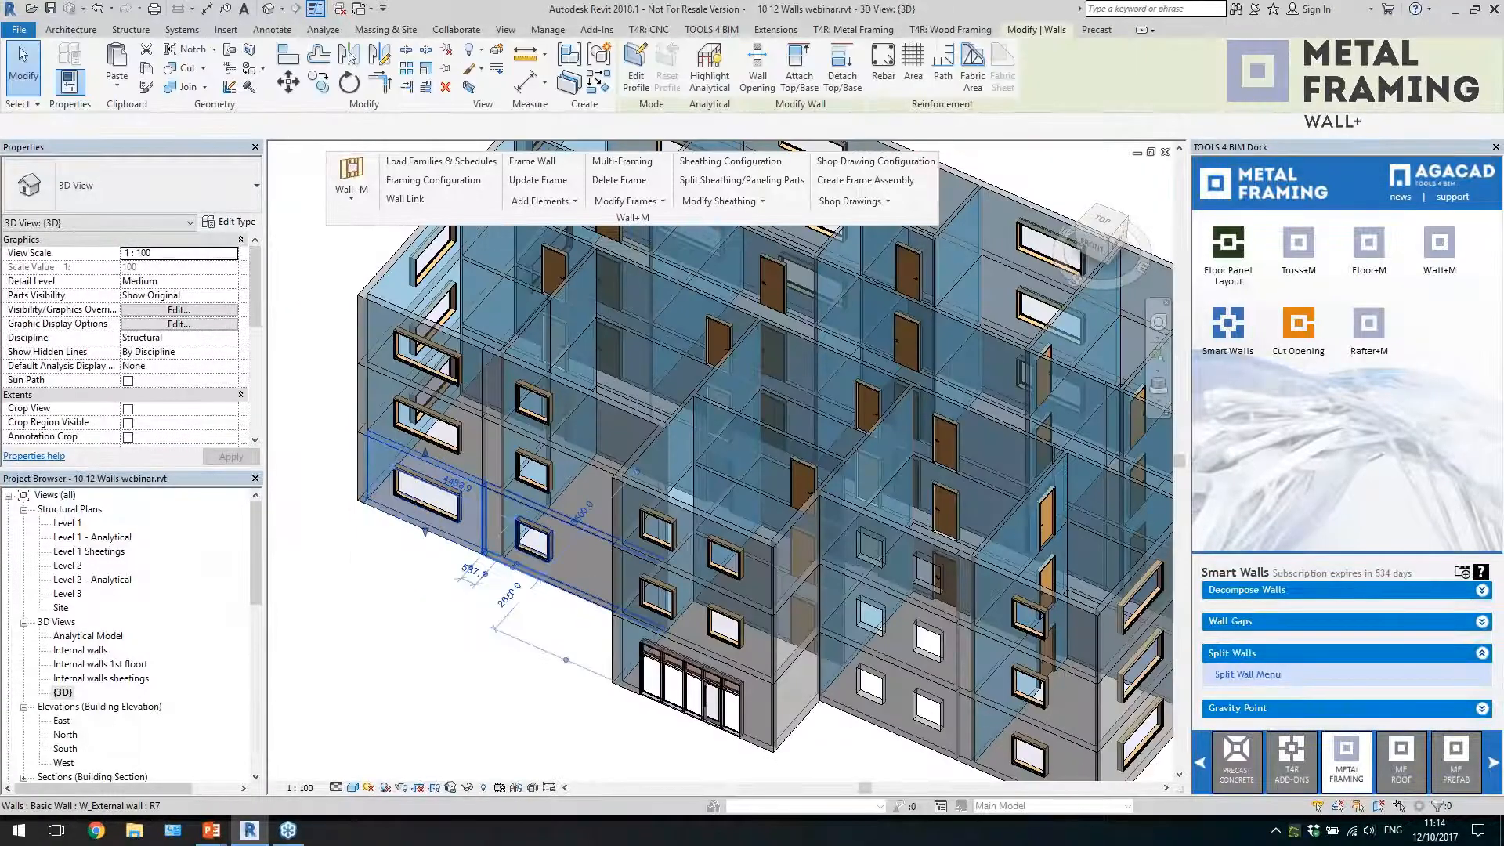
{"action": "left_click", "coordinate": [573, 592], "text": "ctrl"}
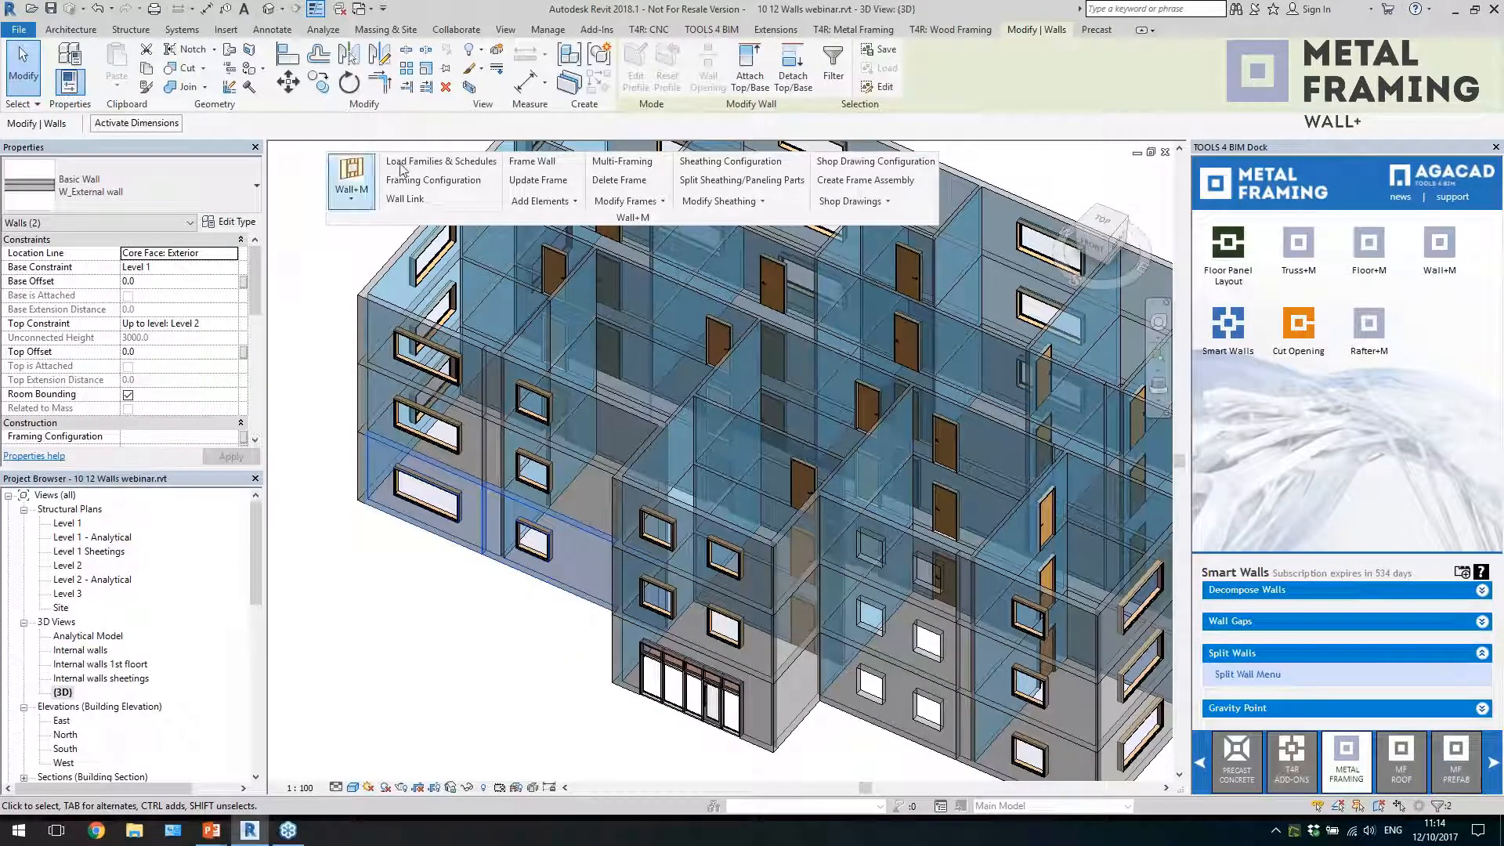
{"action": "left_click", "coordinate": [525, 163]}
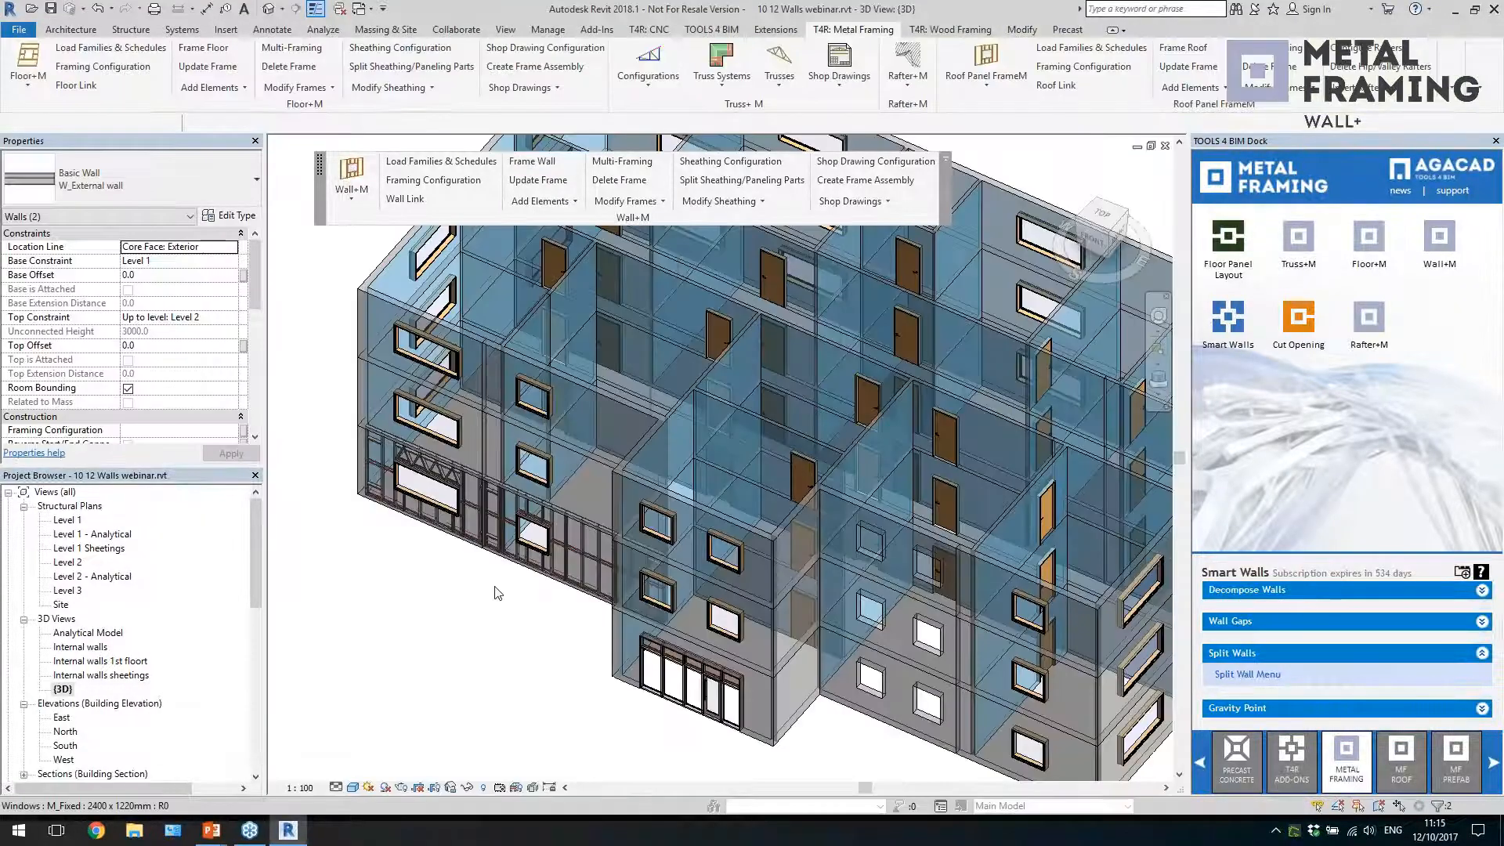
Examine the generated wall frames, including the trussed header above the wide window and the studs around the smaller window
{"action": "scroll", "coordinate": [474, 637], "scroll_direction": "up", "scroll_amount": 5}
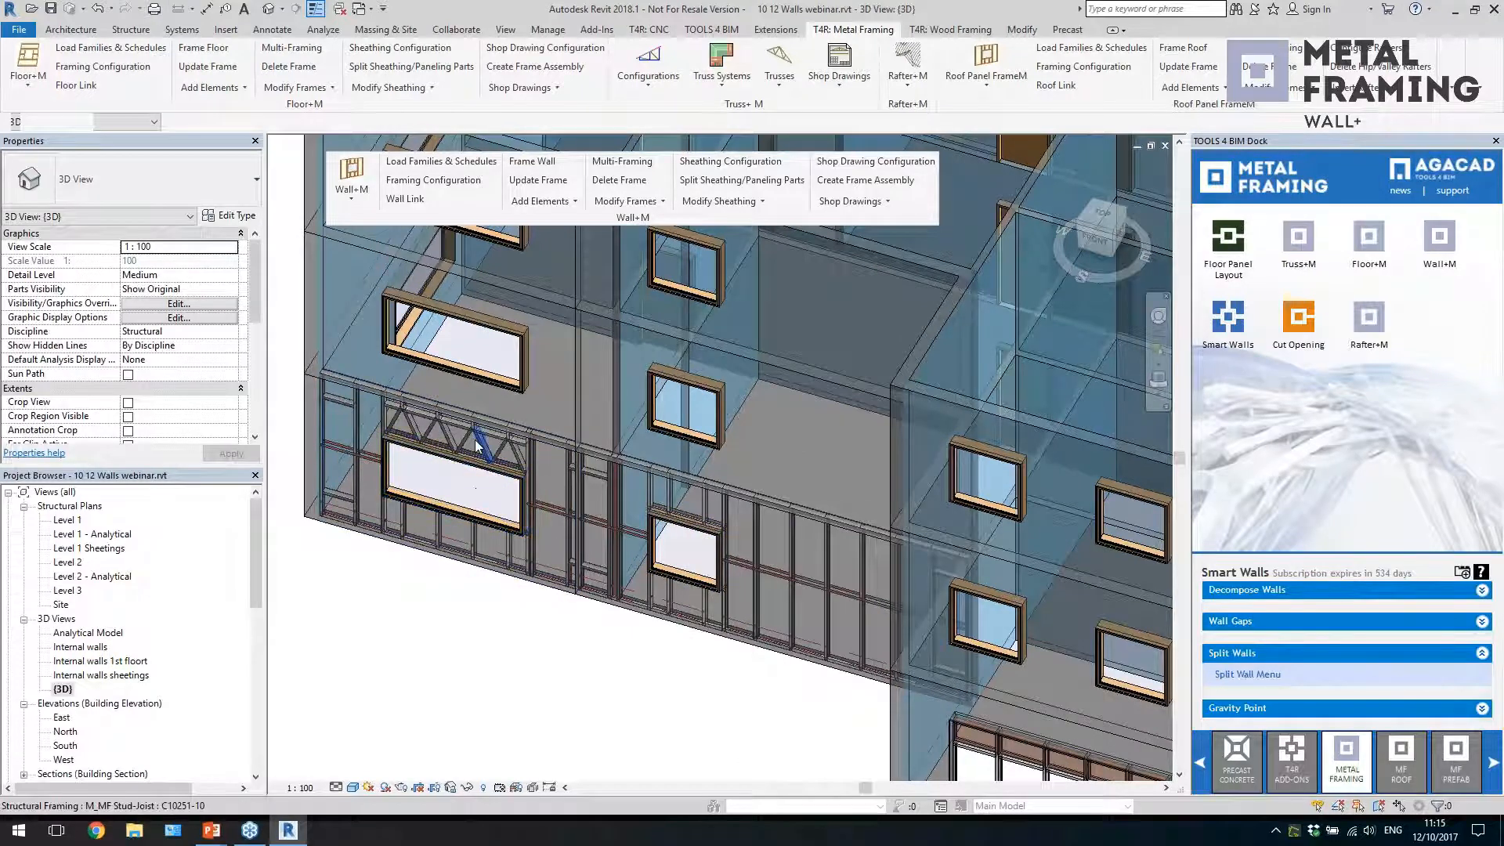
{"action": "scroll", "coordinate": [750, 586], "scroll_direction": "up", "scroll_amount": 3}
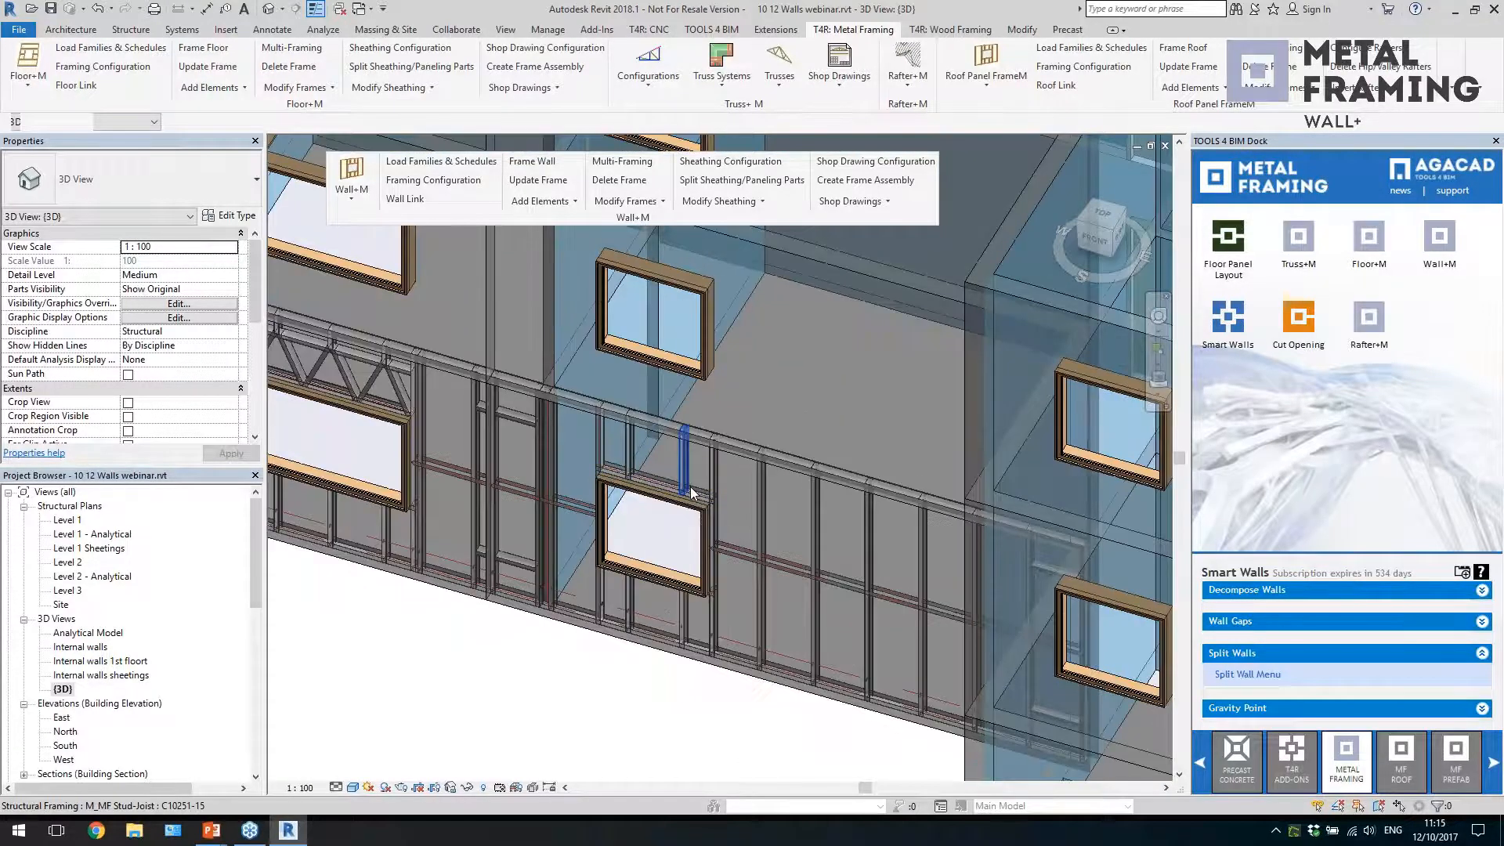
{"action": "left_click", "coordinate": [373, 379]}
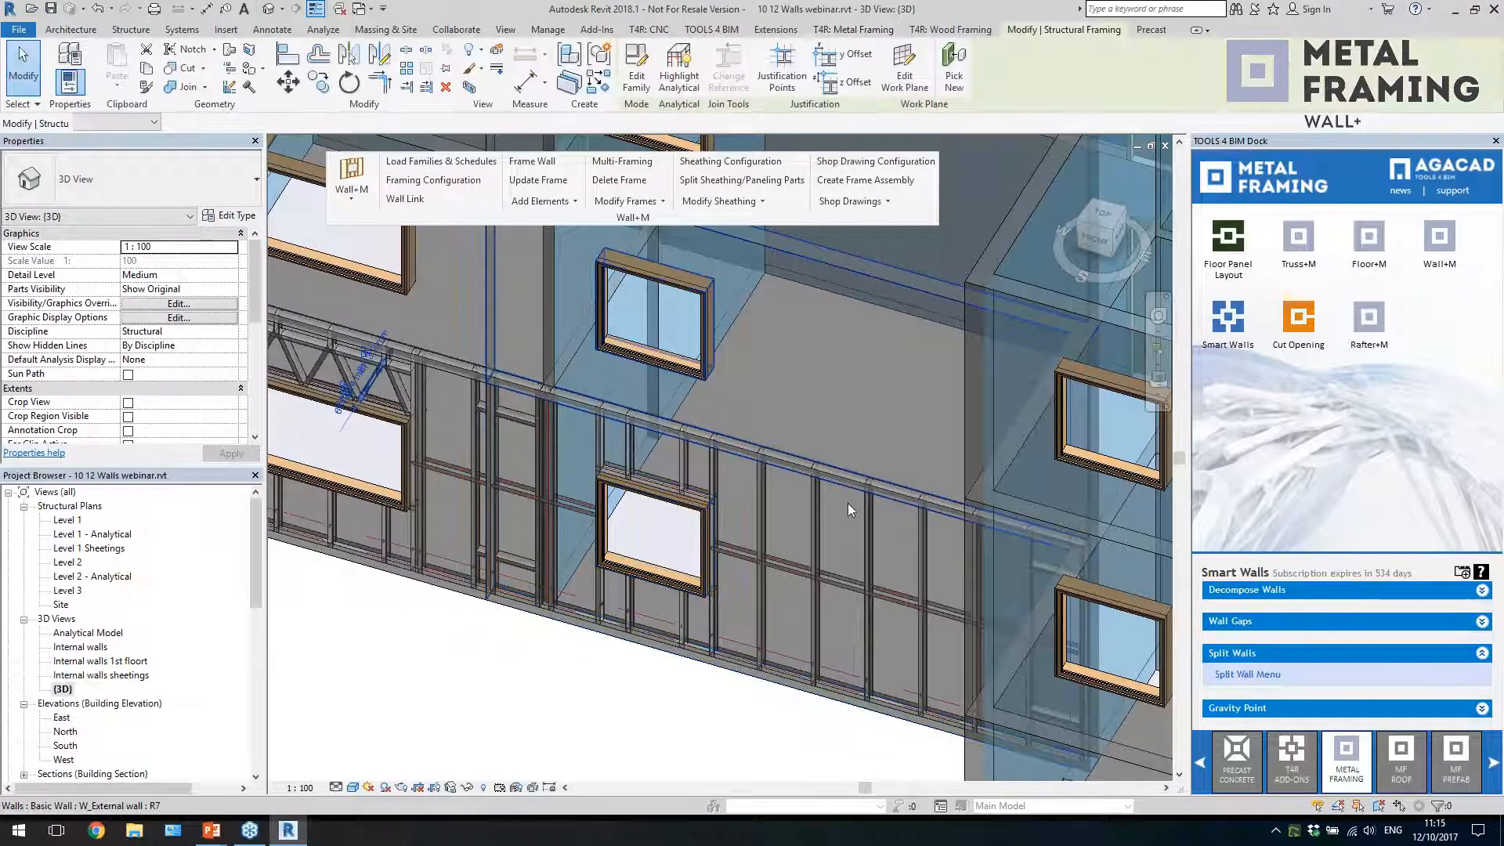
{"action": "scroll", "coordinate": [848, 503], "scroll_direction": "down", "scroll_amount": 2}
{"action": "scroll", "coordinate": [326, 352], "scroll_direction": "up", "scroll_amount": 3}
{"action": "scroll", "coordinate": [326, 352], "scroll_direction": "up", "scroll_amount": 3}
{"action": "scroll", "coordinate": [611, 535], "scroll_direction": "up", "scroll_amount": 1}
{"action": "left_click", "coordinate": [610, 534]}
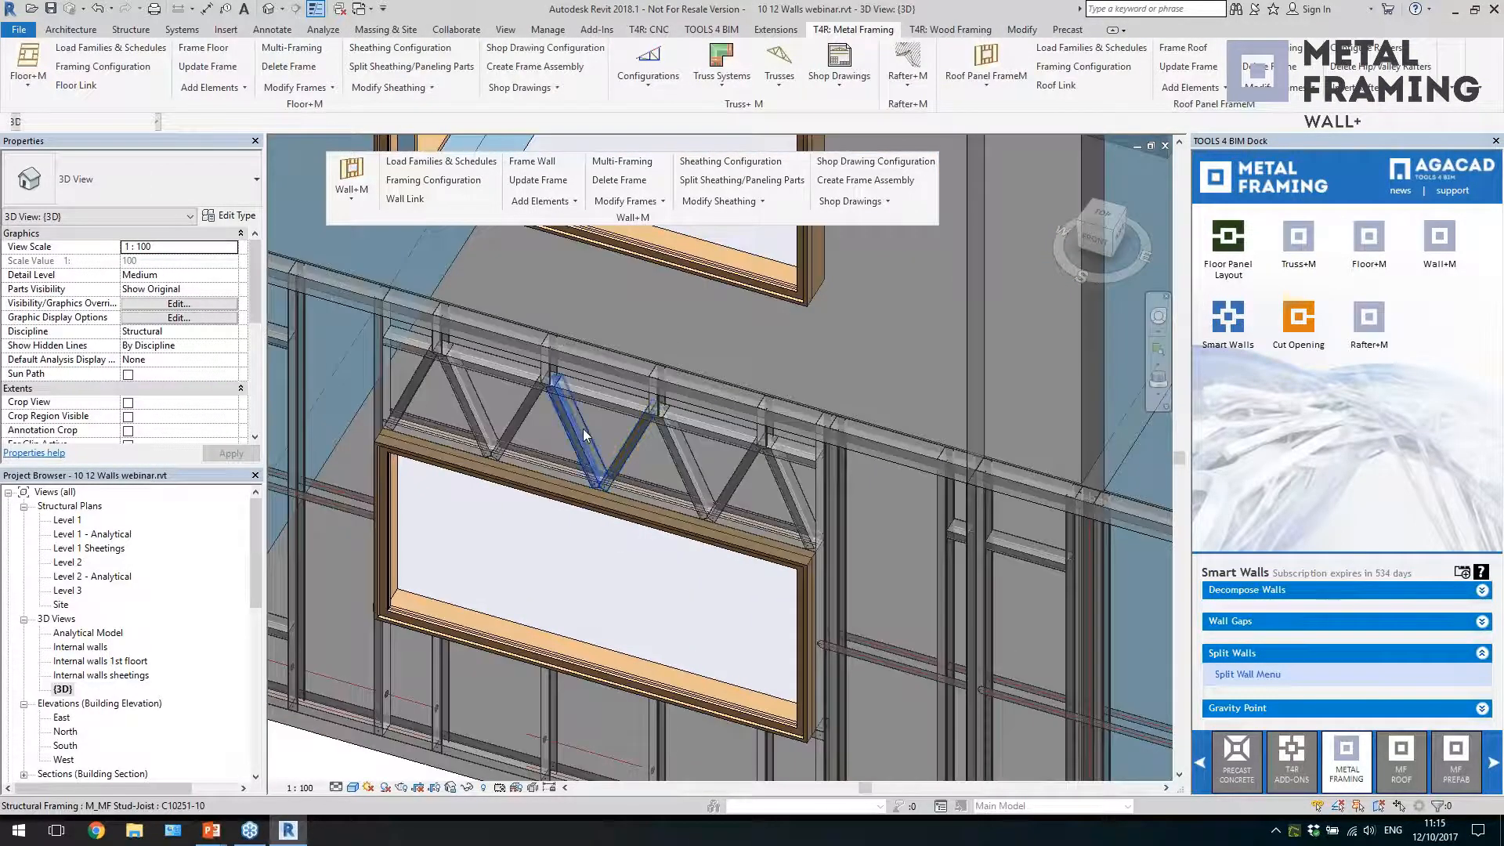
{"action": "scroll", "coordinate": [553, 419], "scroll_direction": "down", "scroll_amount": 4}
{"action": "scroll", "coordinate": [727, 531], "scroll_direction": "up", "scroll_amount": 1}
{"action": "scroll", "coordinate": [783, 637], "scroll_direction": "up", "scroll_amount": 2}
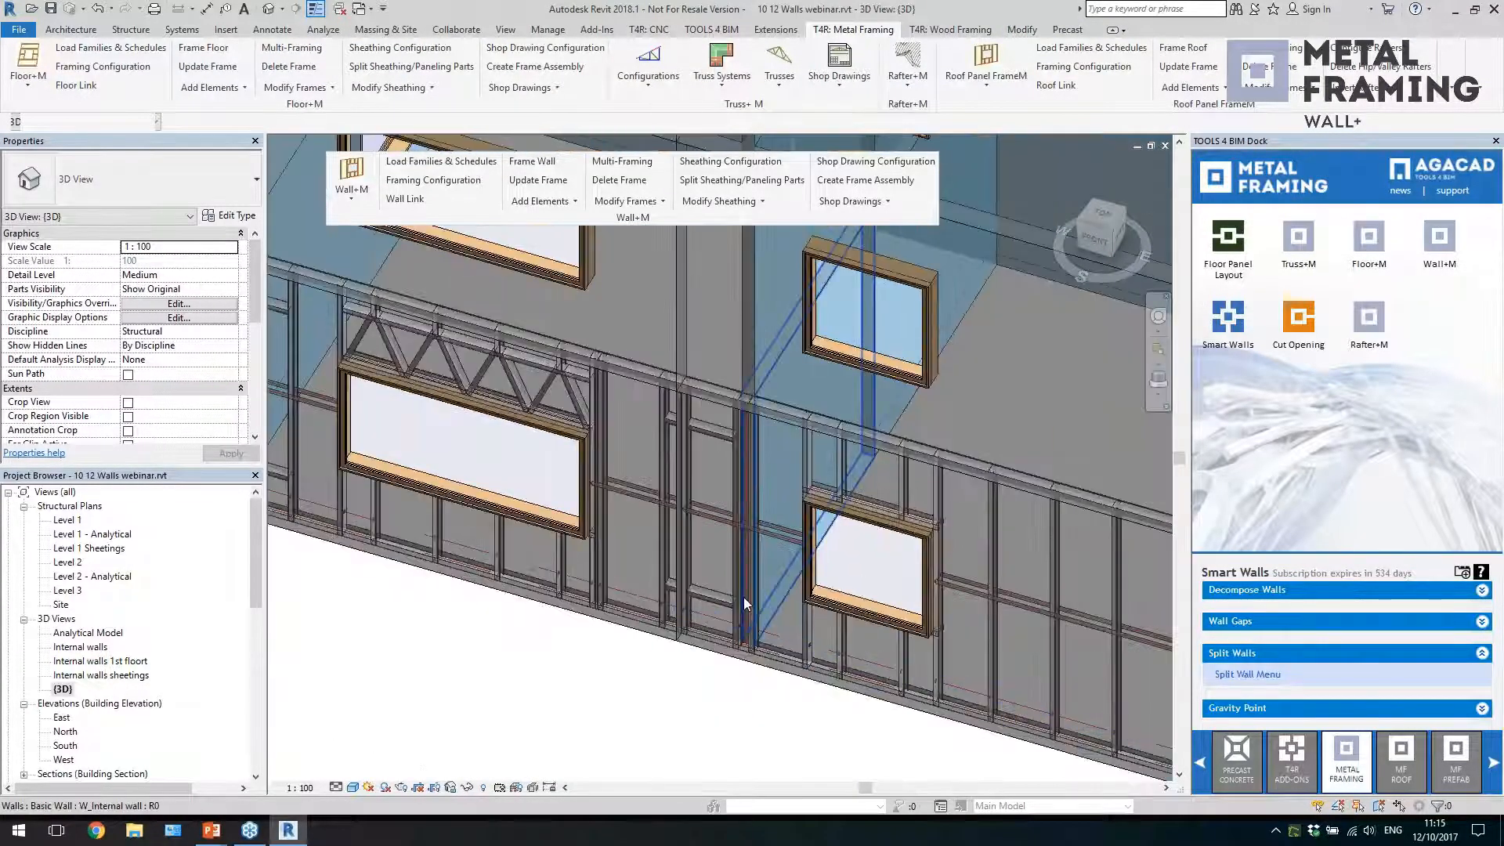
Examine the connection studs in the Level 1 plan where the internal wall meets the framed external wall
{"action": "double_click", "coordinate": [68, 519]}
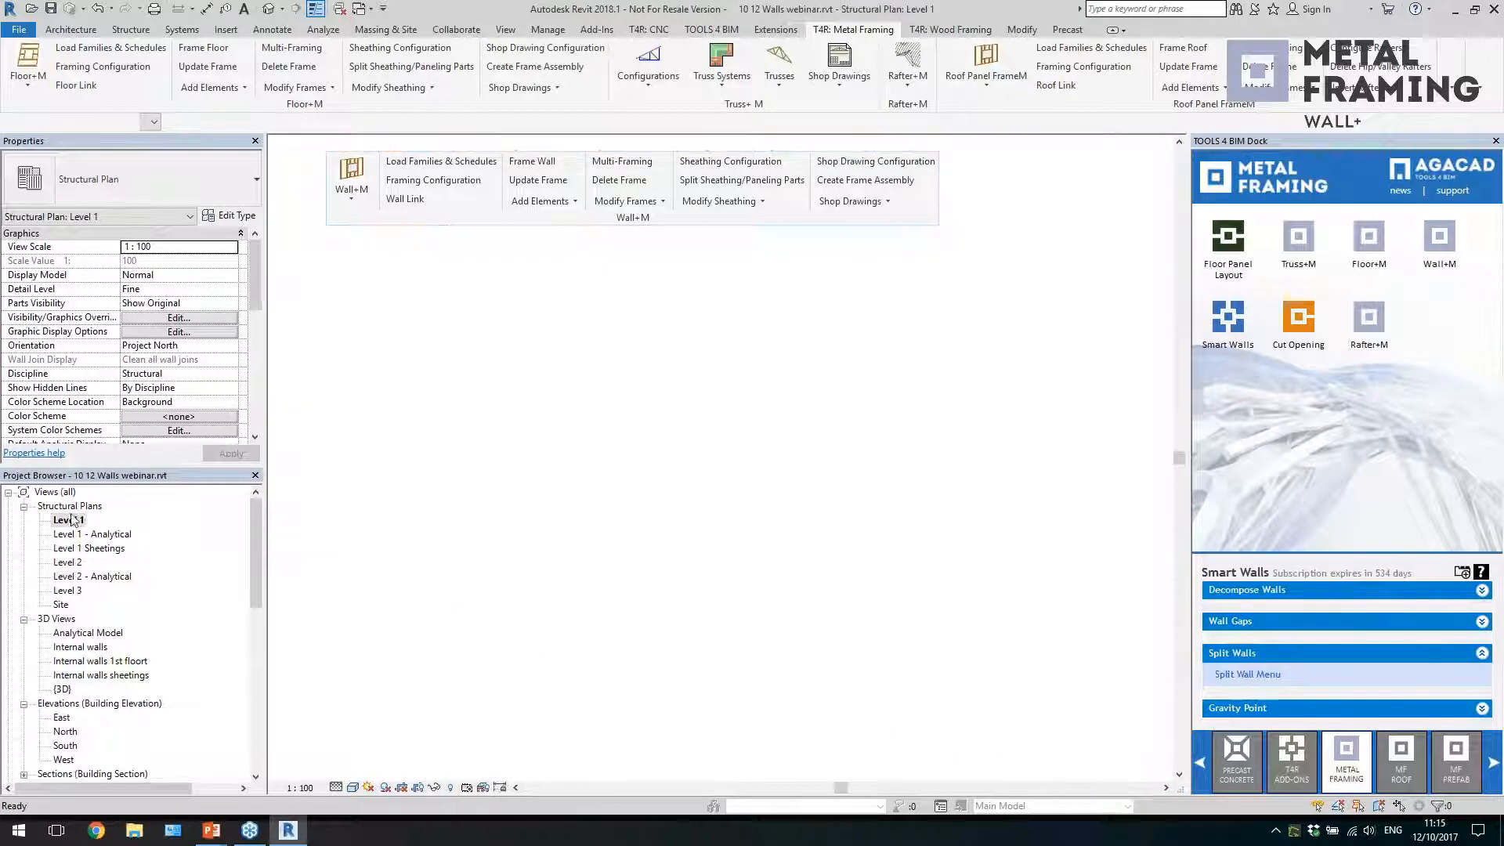
{"action": "scroll", "coordinate": [595, 587], "scroll_direction": "up", "scroll_amount": 5}
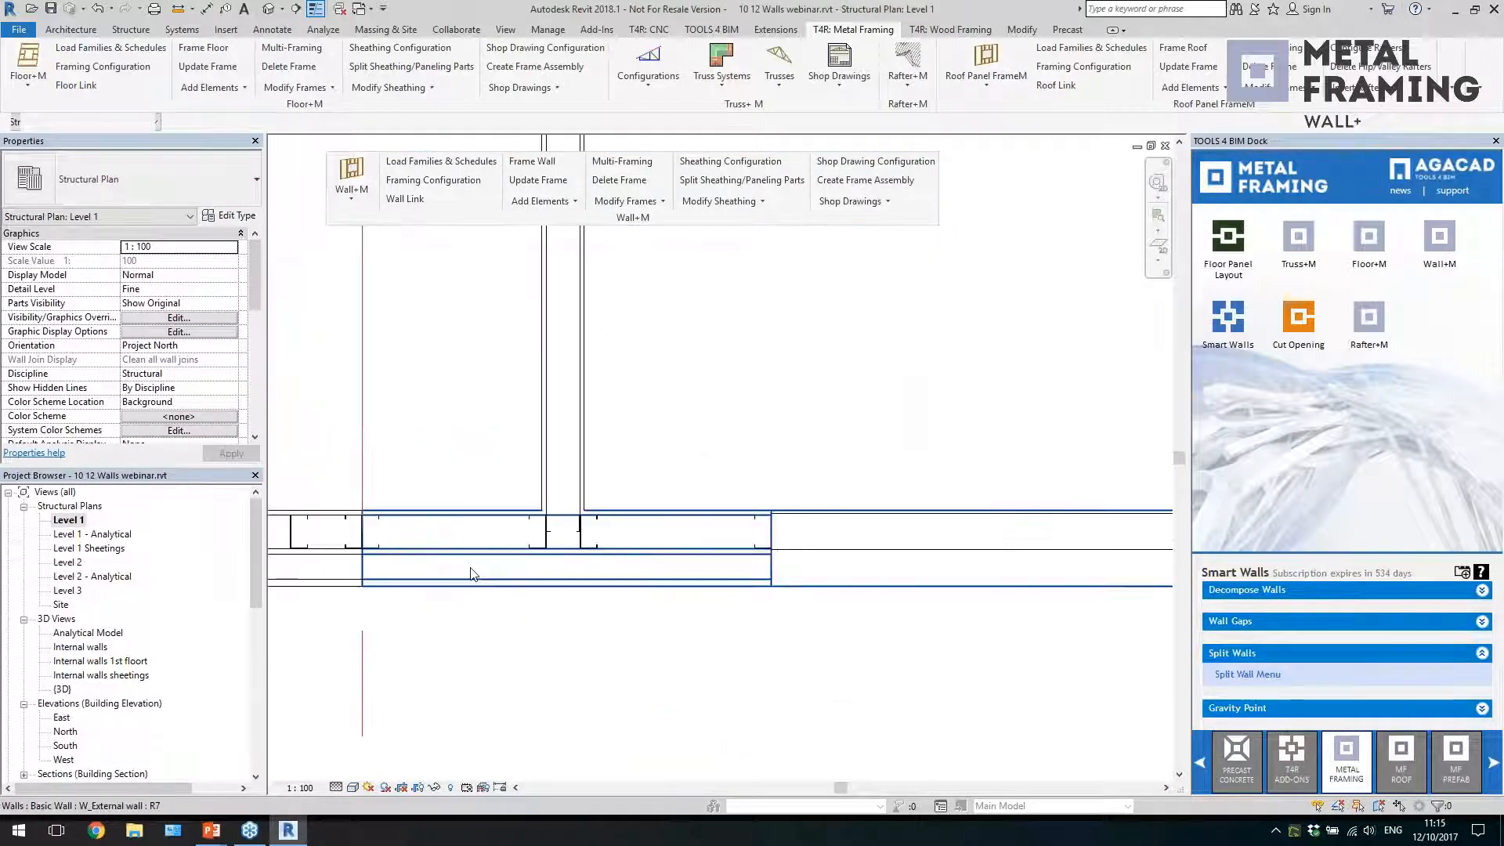
{"action": "scroll", "coordinate": [478, 435], "scroll_direction": "up", "scroll_amount": 2}
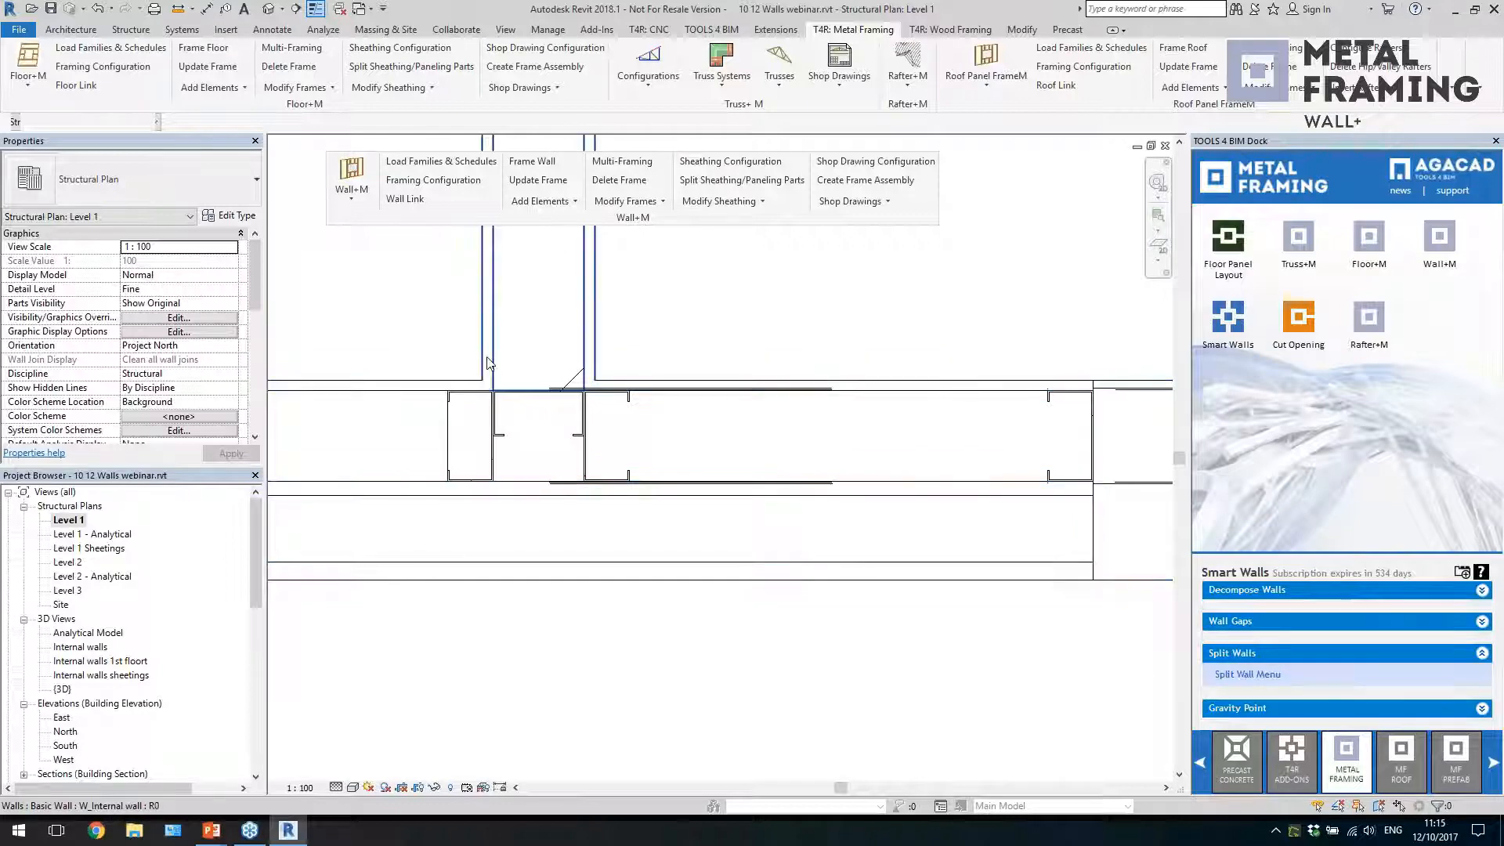
{"action": "left_click", "coordinate": [493, 438]}
{"action": "left_click", "coordinate": [586, 460]}
{"action": "left_click", "coordinate": [574, 439]}
{"action": "scroll", "coordinate": [580, 509], "scroll_direction": "down", "scroll_amount": 3}
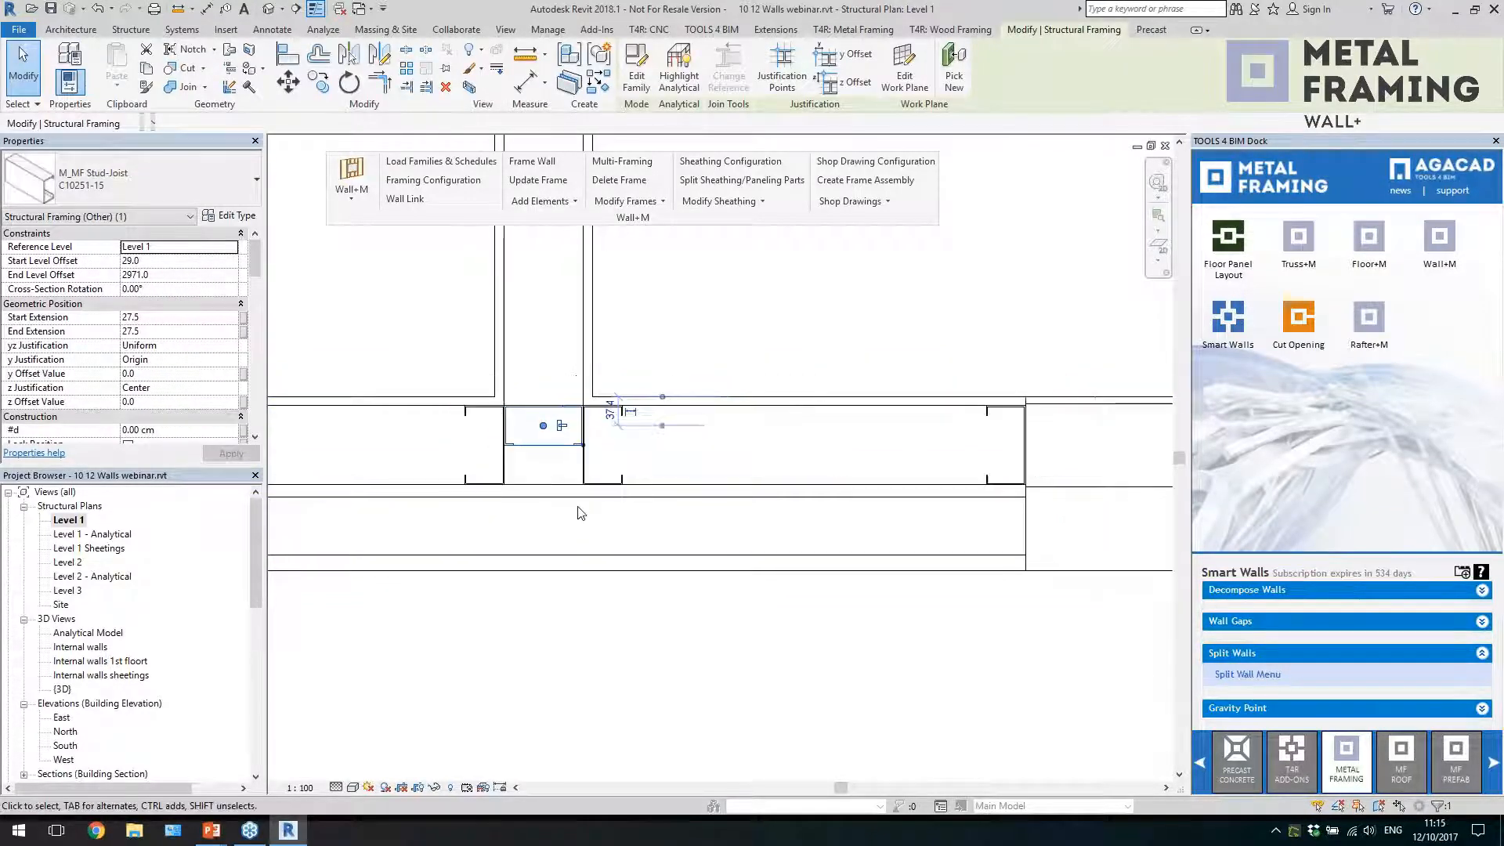
Return to the 3D view and frame the ground-floor entrance wall and the two front external wall panels beyond it
{"action": "double_click", "coordinate": [62, 690]}
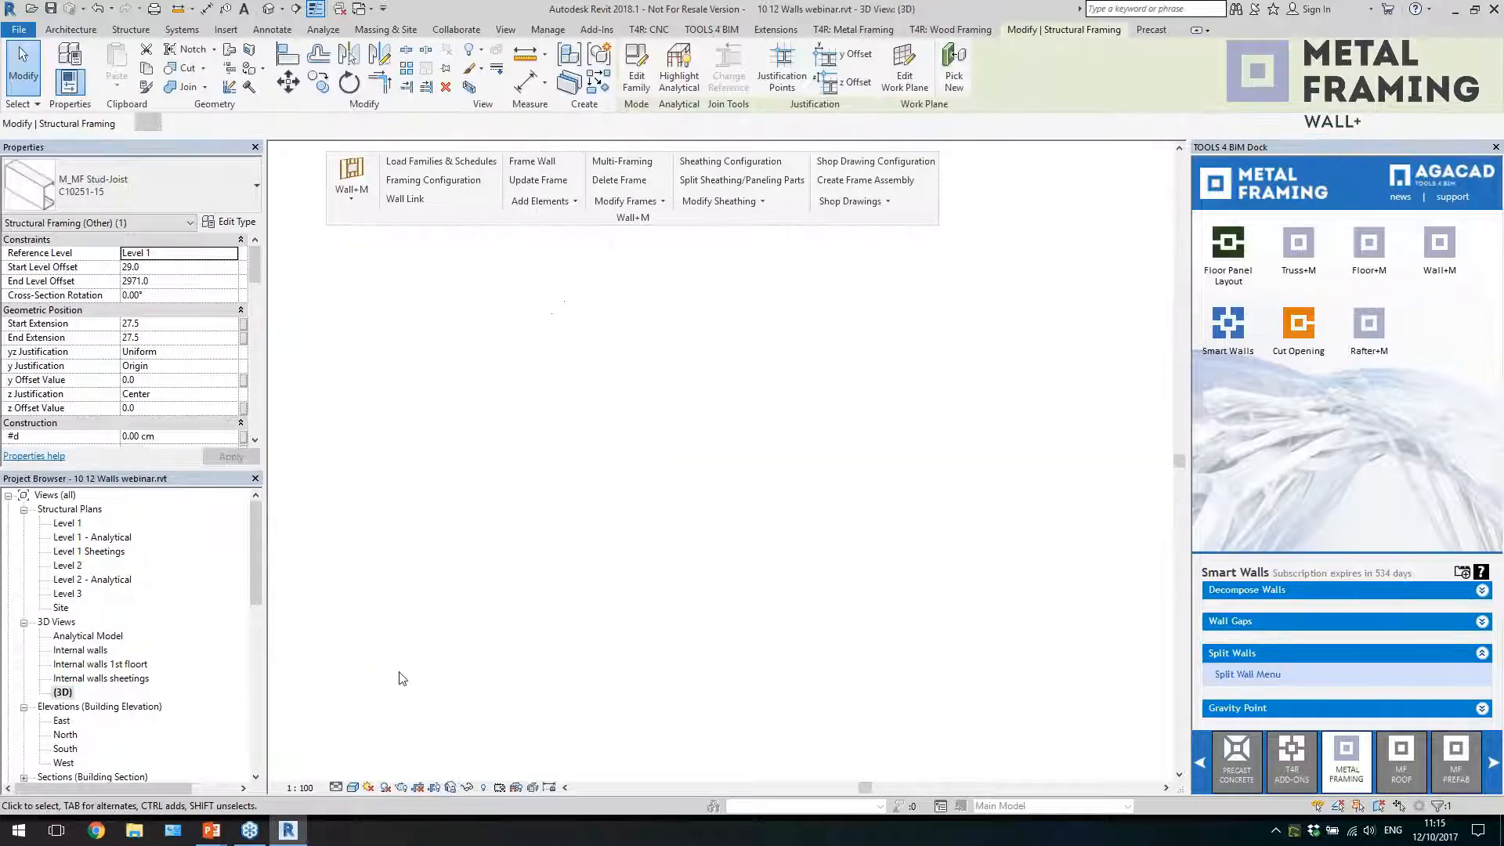
{"action": "scroll", "coordinate": [550, 496], "scroll_direction": "down", "scroll_amount": 4}
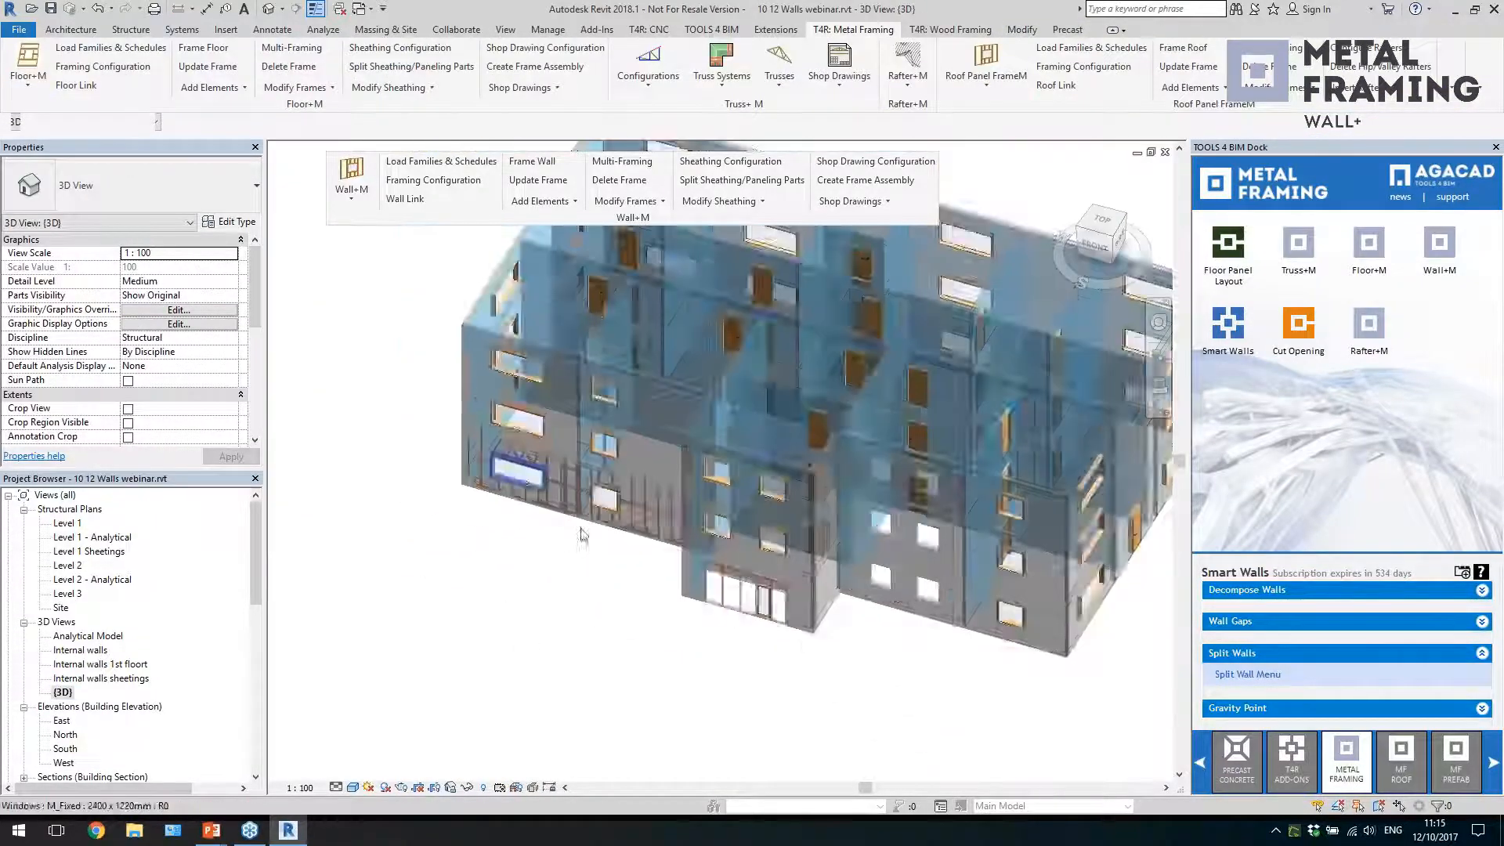
{"action": "scroll", "coordinate": [732, 578], "scroll_direction": "up", "scroll_amount": 1}
{"action": "middle_click_drag", "start_coordinate": [1081, 723], "coordinate": [955, 679]}
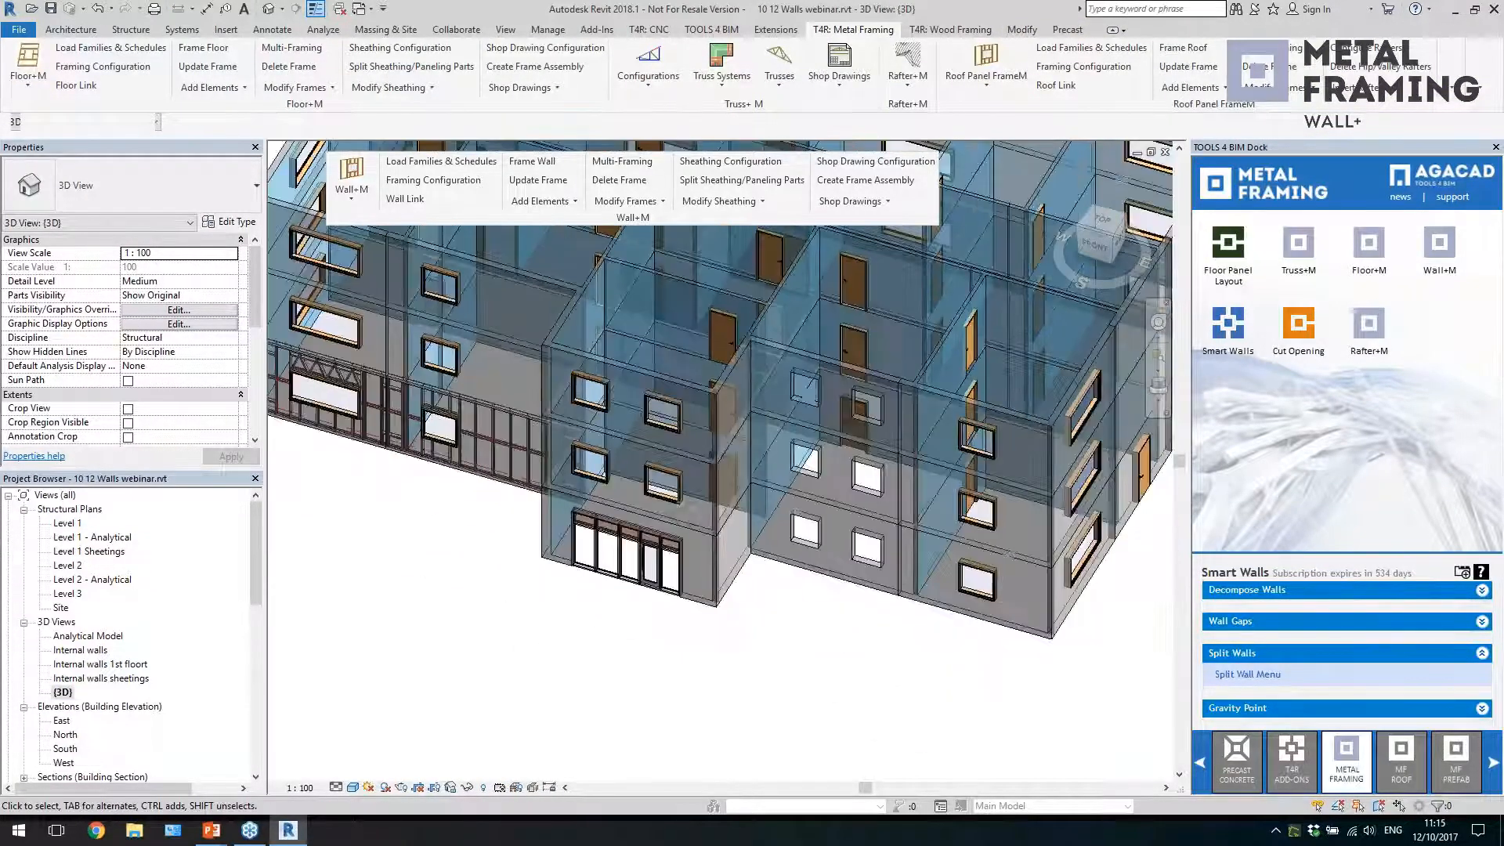
{"action": "left_click", "coordinate": [696, 602]}
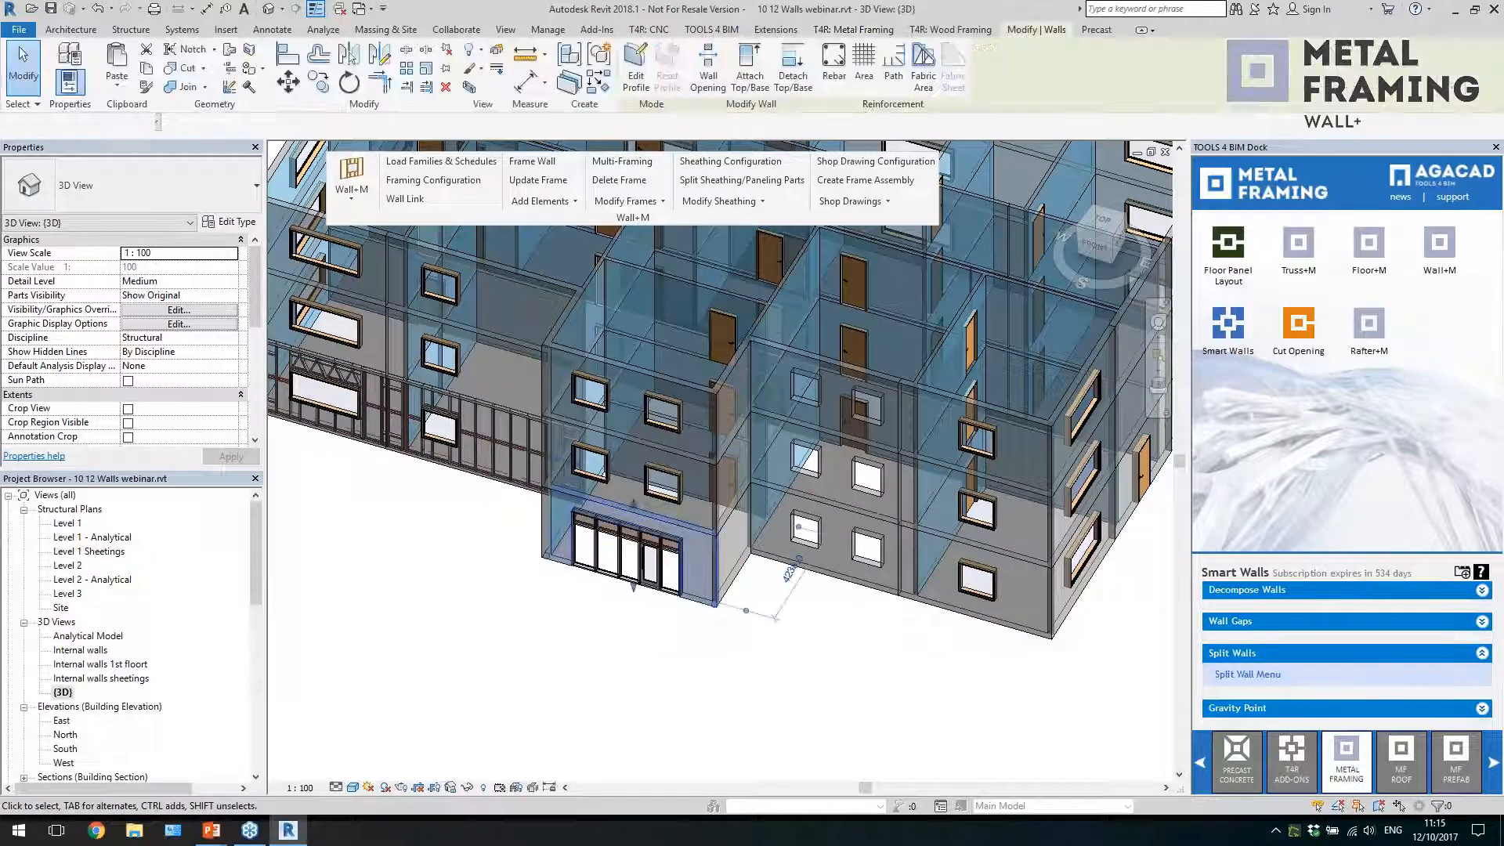
{"action": "left_click", "coordinate": [858, 586], "text": "ctrl"}
{"action": "left_click", "coordinate": [947, 610], "text": "ctrl"}
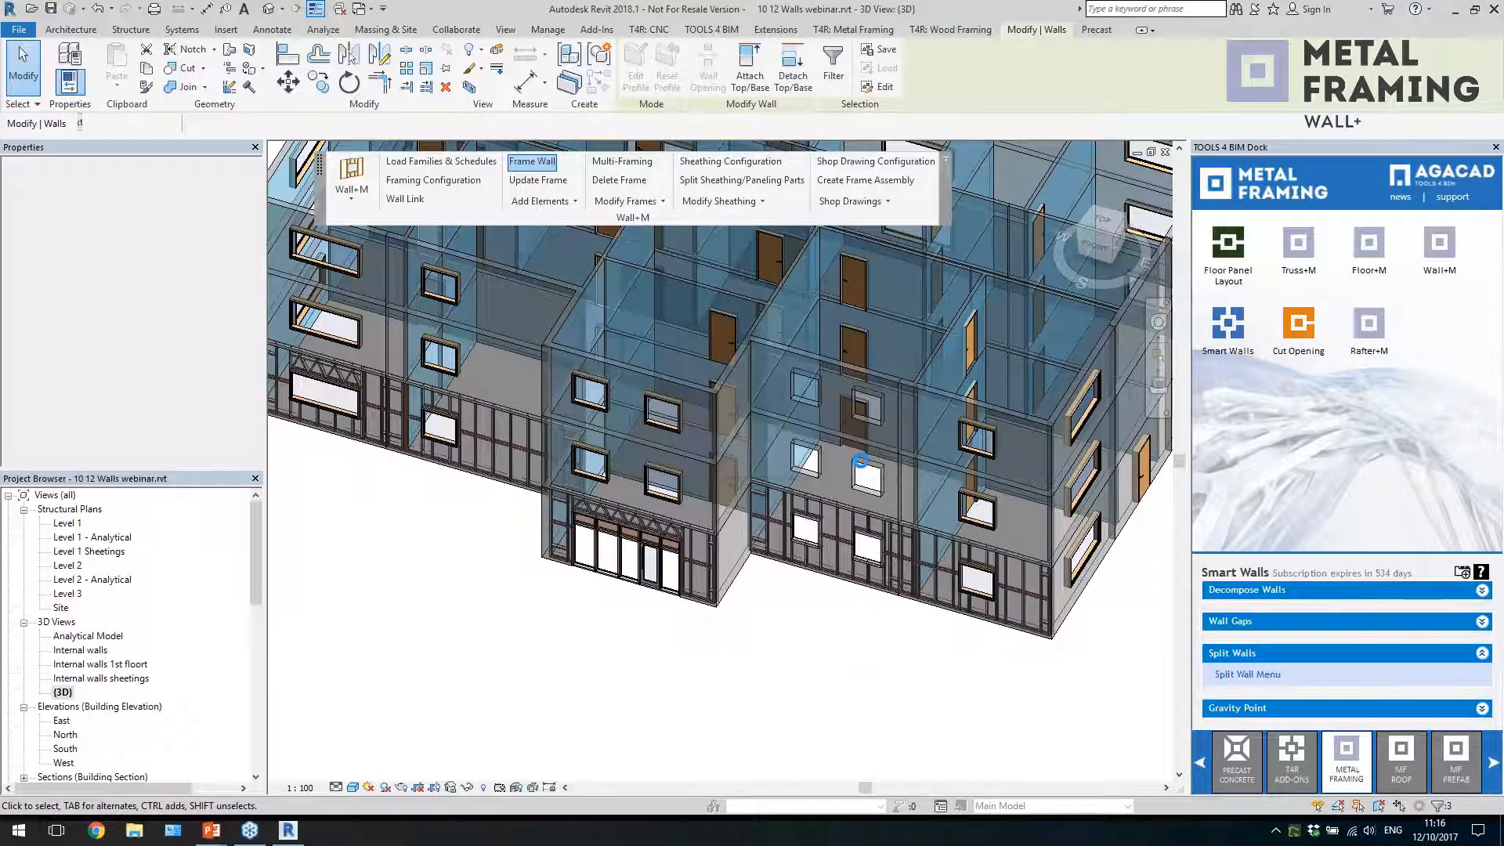
Inspect the rectangular face opening in the ground-floor front wall and the framing generated around it
{"action": "left_click", "coordinate": [883, 565]}
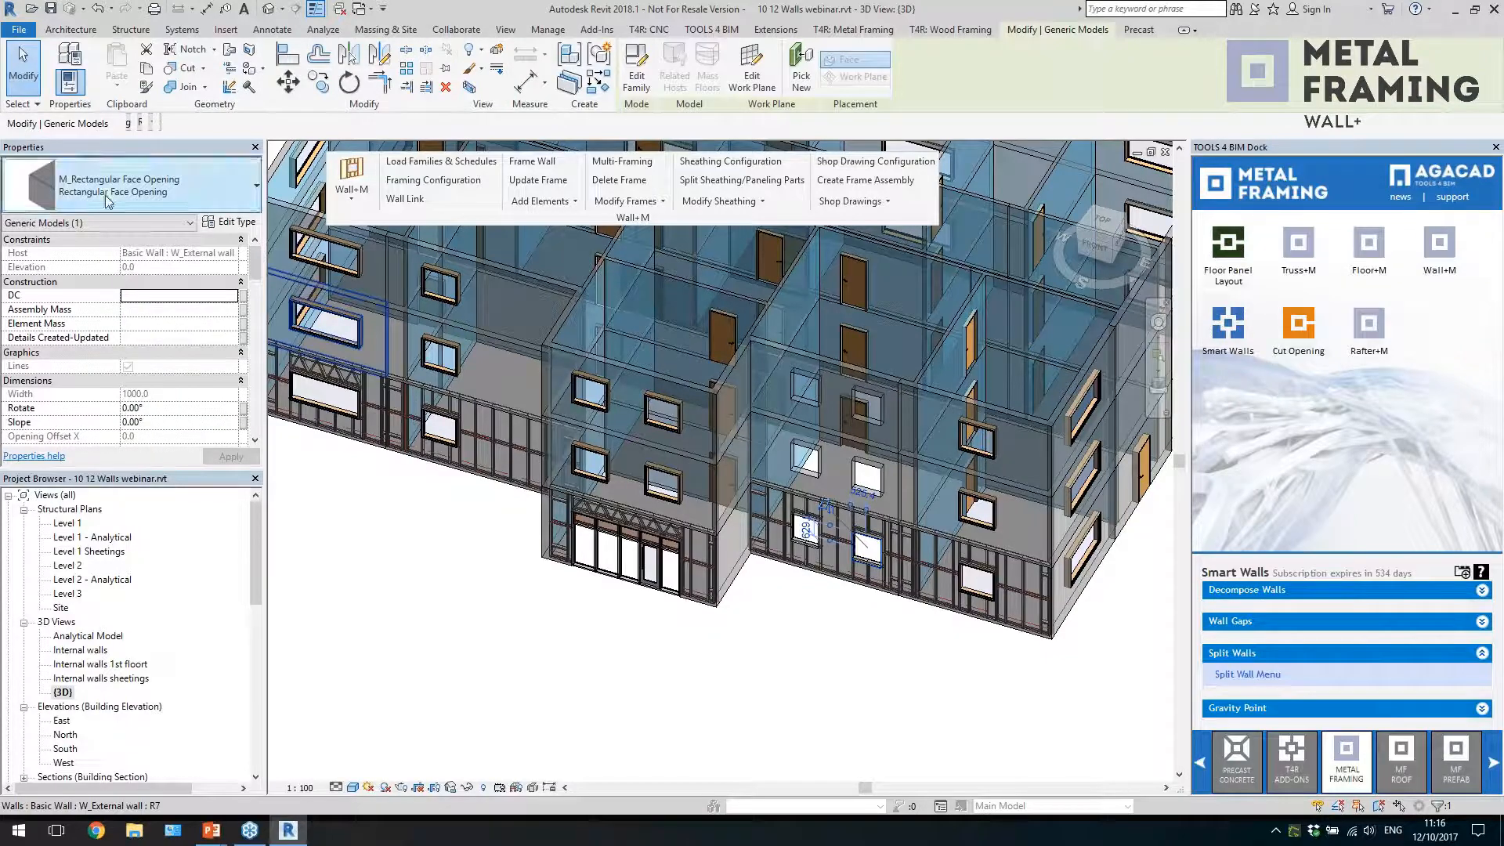
{"action": "key", "text": "Escape"}
{"action": "scroll", "coordinate": [825, 561], "scroll_direction": "up", "scroll_amount": 5}
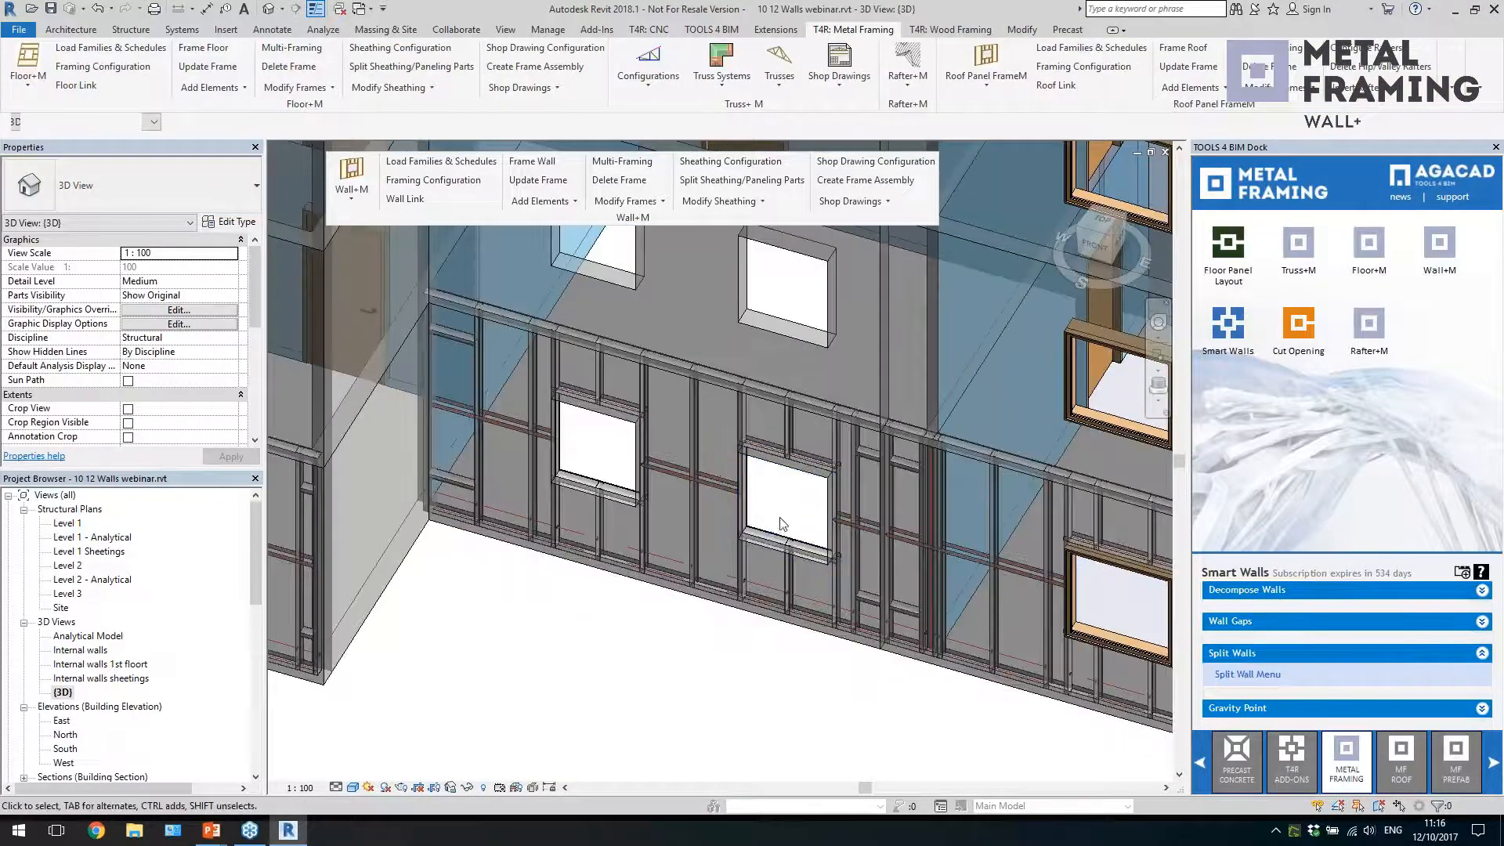
{"action": "scroll", "coordinate": [771, 527], "scroll_direction": "down", "scroll_amount": 3}
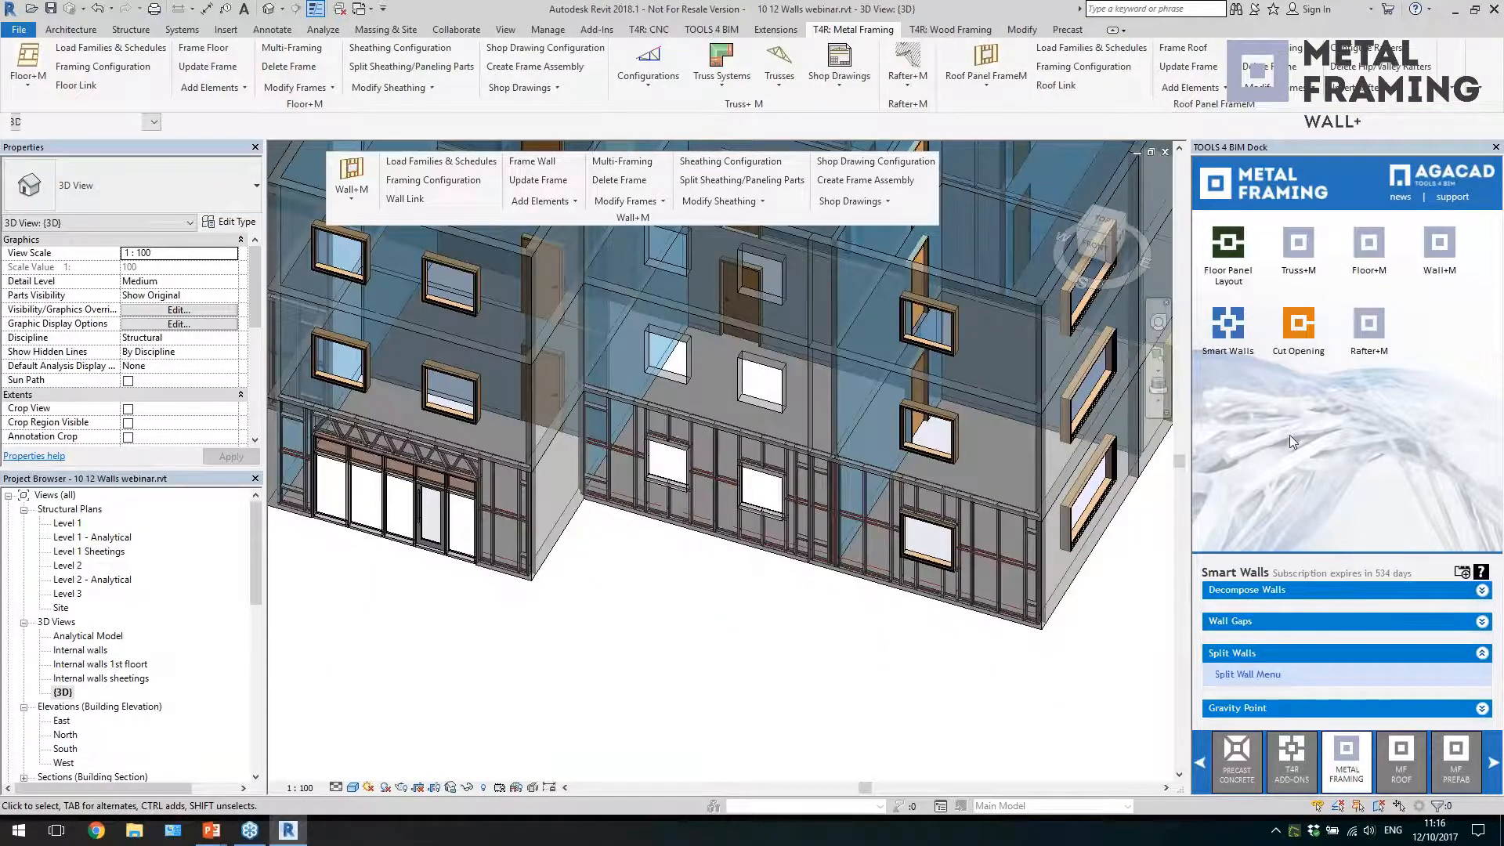
Review the Cut Opening configuration for insulation, round ducts, fire protection pipes and the other element categories, and close it without saving
{"action": "left_click", "coordinate": [1294, 337]}
{"action": "left_click", "coordinate": [1250, 710]}
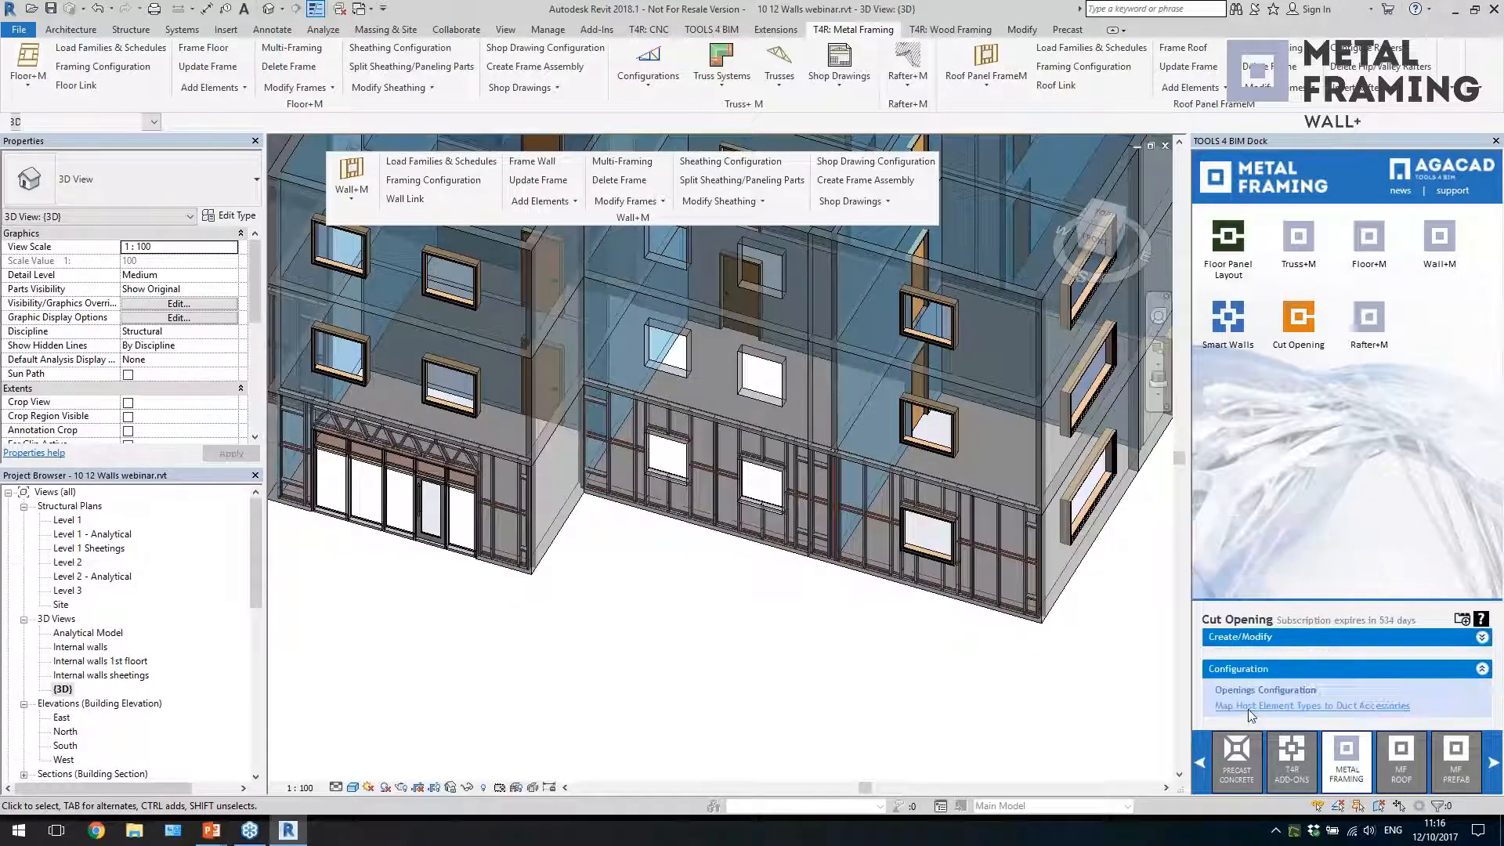
{"action": "left_click", "coordinate": [1212, 692]}
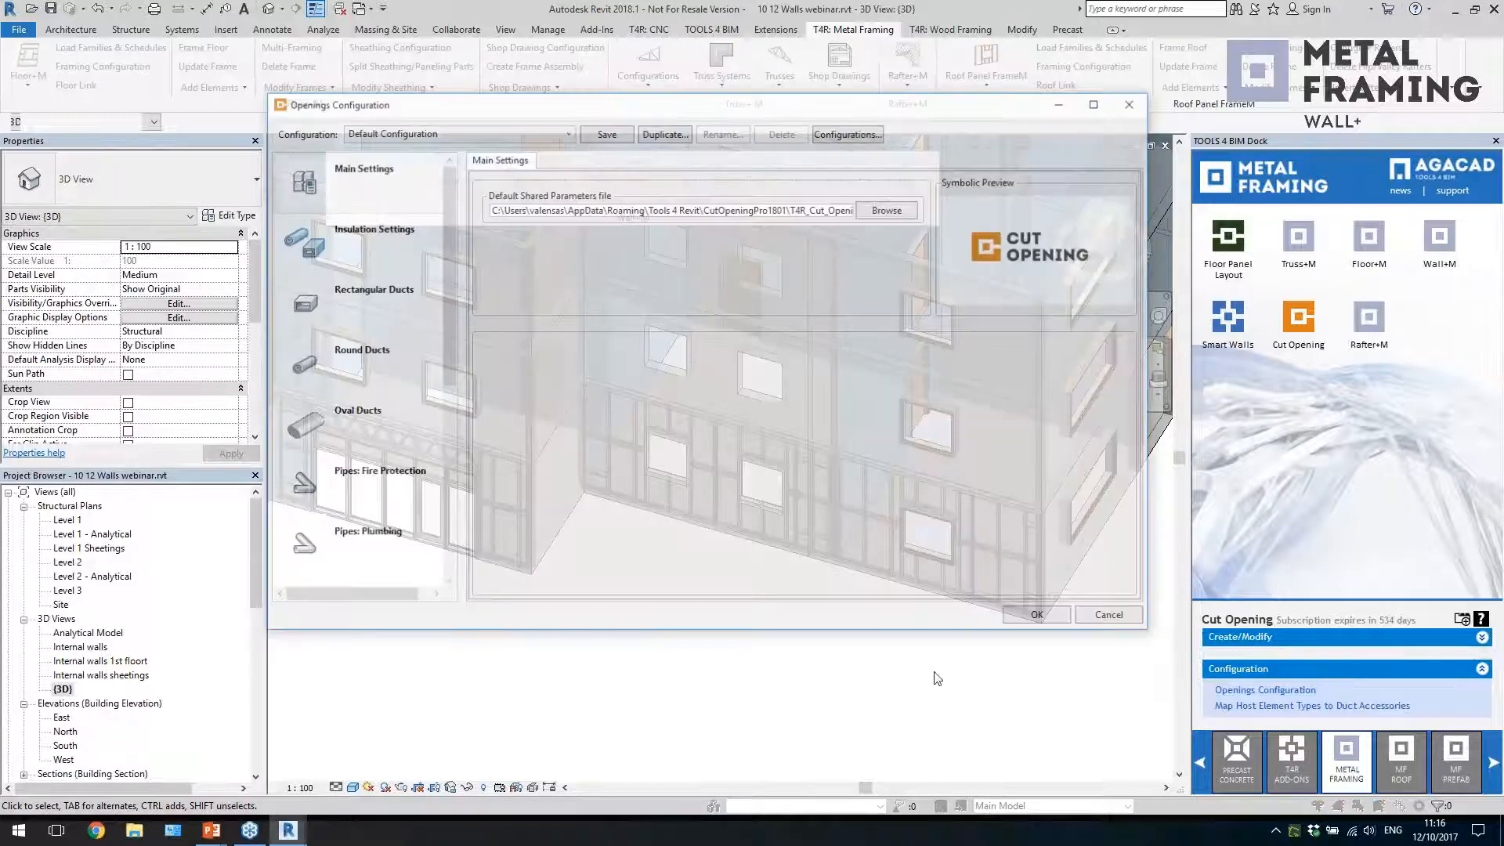
{"action": "left_click", "coordinate": [359, 238]}
{"action": "left_click", "coordinate": [364, 364]}
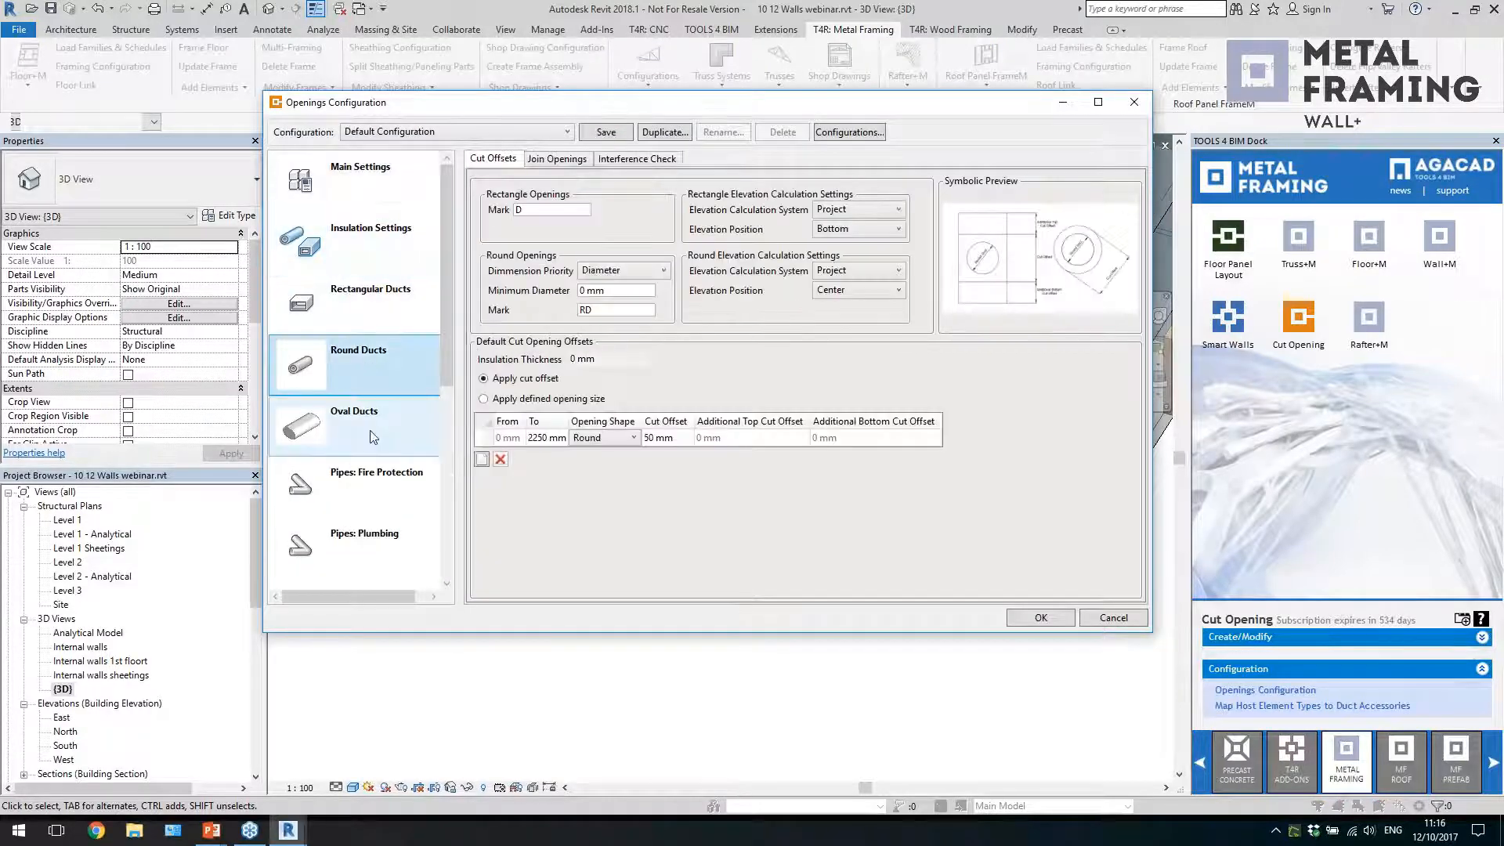
{"action": "left_click", "coordinate": [380, 477]}
{"action": "scroll", "coordinate": [379, 474], "scroll_direction": "down", "scroll_amount": 3}
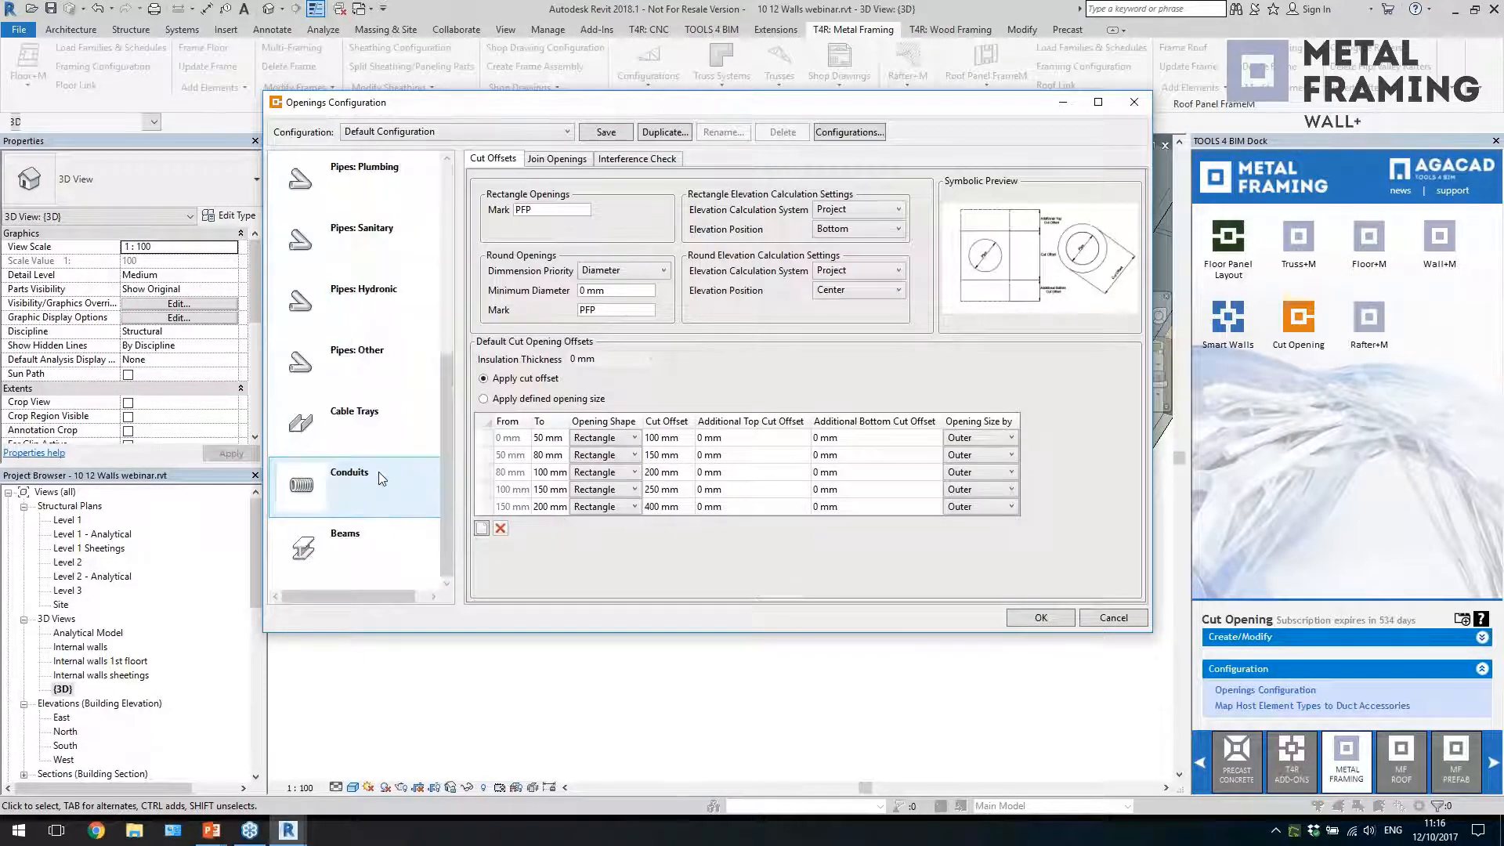
{"action": "left_click", "coordinate": [1114, 619]}
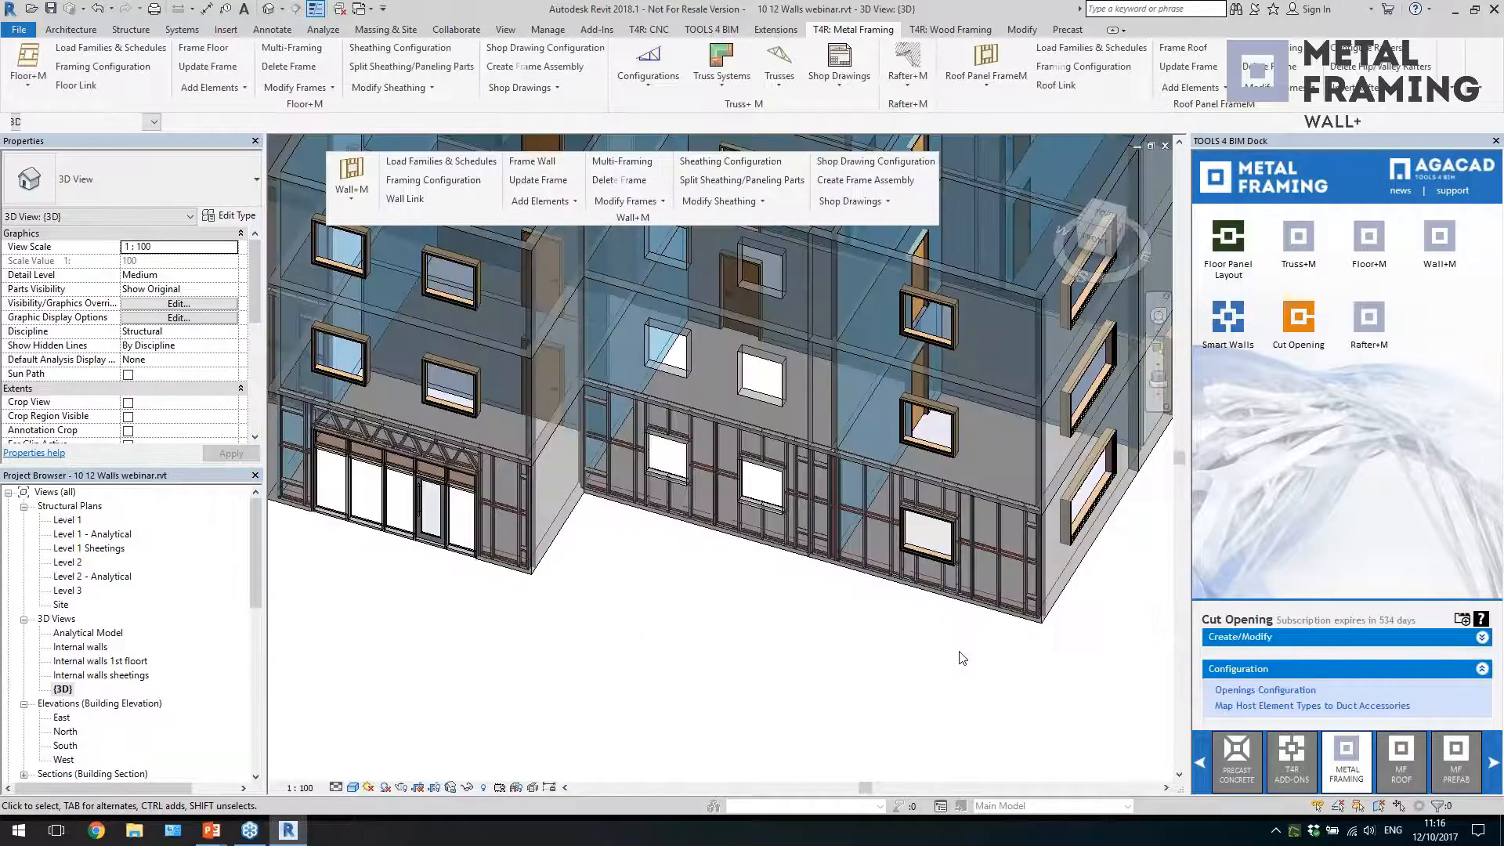
{"action": "scroll", "coordinate": [965, 656], "scroll_direction": "down", "scroll_amount": 1}
{"action": "middle_click_drag", "start_coordinate": [869, 665], "coordinate": [888, 679]}
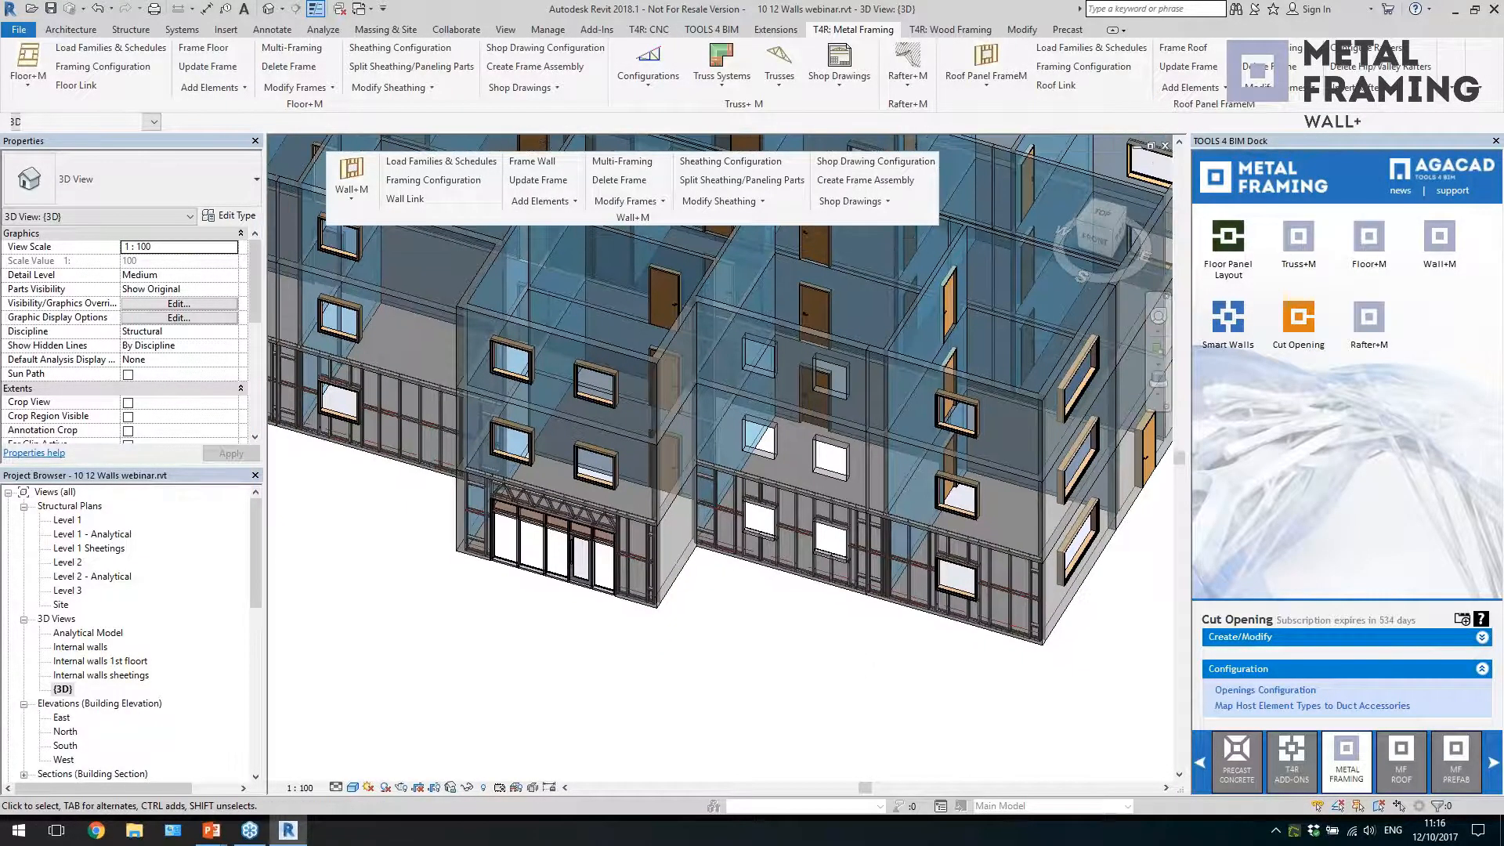
{"action": "scroll", "coordinate": [865, 662], "scroll_direction": "up", "scroll_amount": 1}
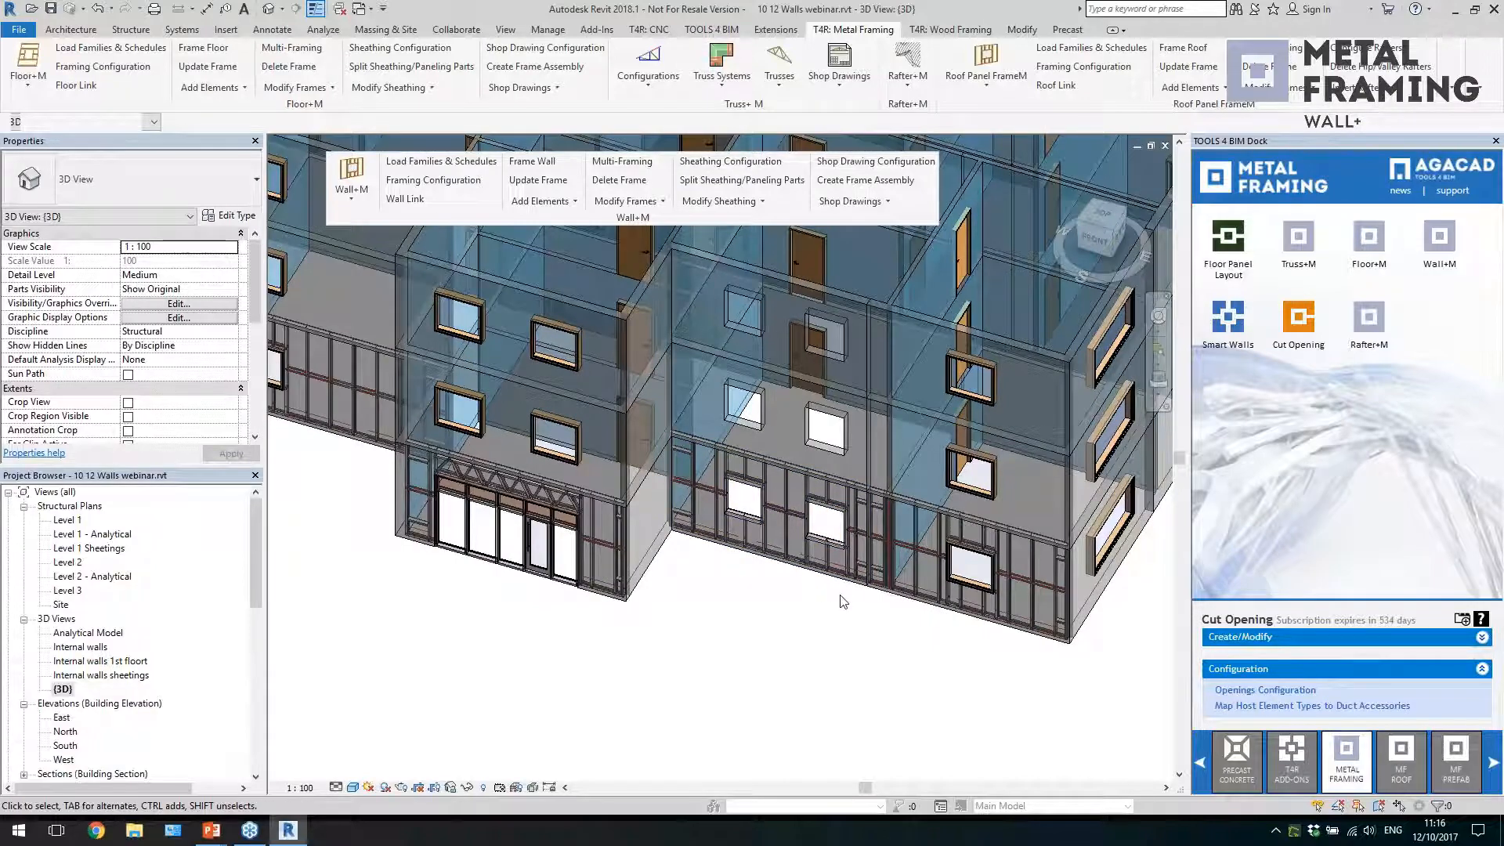
{"action": "middle_click_drag", "start_coordinate": [974, 630], "coordinate": [991, 639]}
{"action": "scroll", "coordinate": [992, 640], "scroll_direction": "down", "scroll_amount": 1}
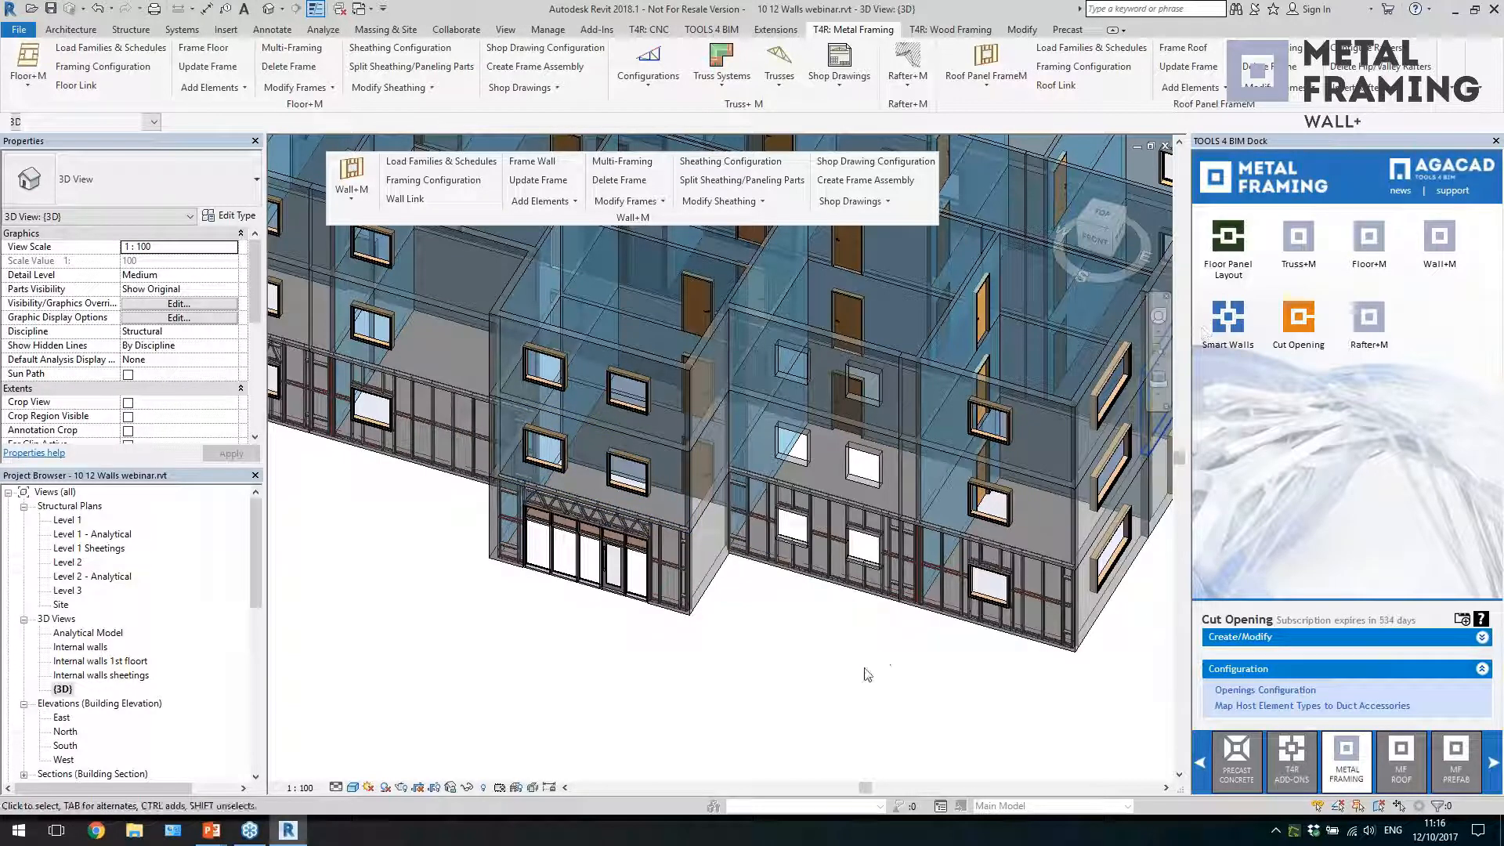
{"action": "middle_click_drag", "start_coordinate": [306, 599], "coordinate": [528, 638]}
{"action": "scroll", "coordinate": [603, 548], "scroll_direction": "up", "scroll_amount": 2}
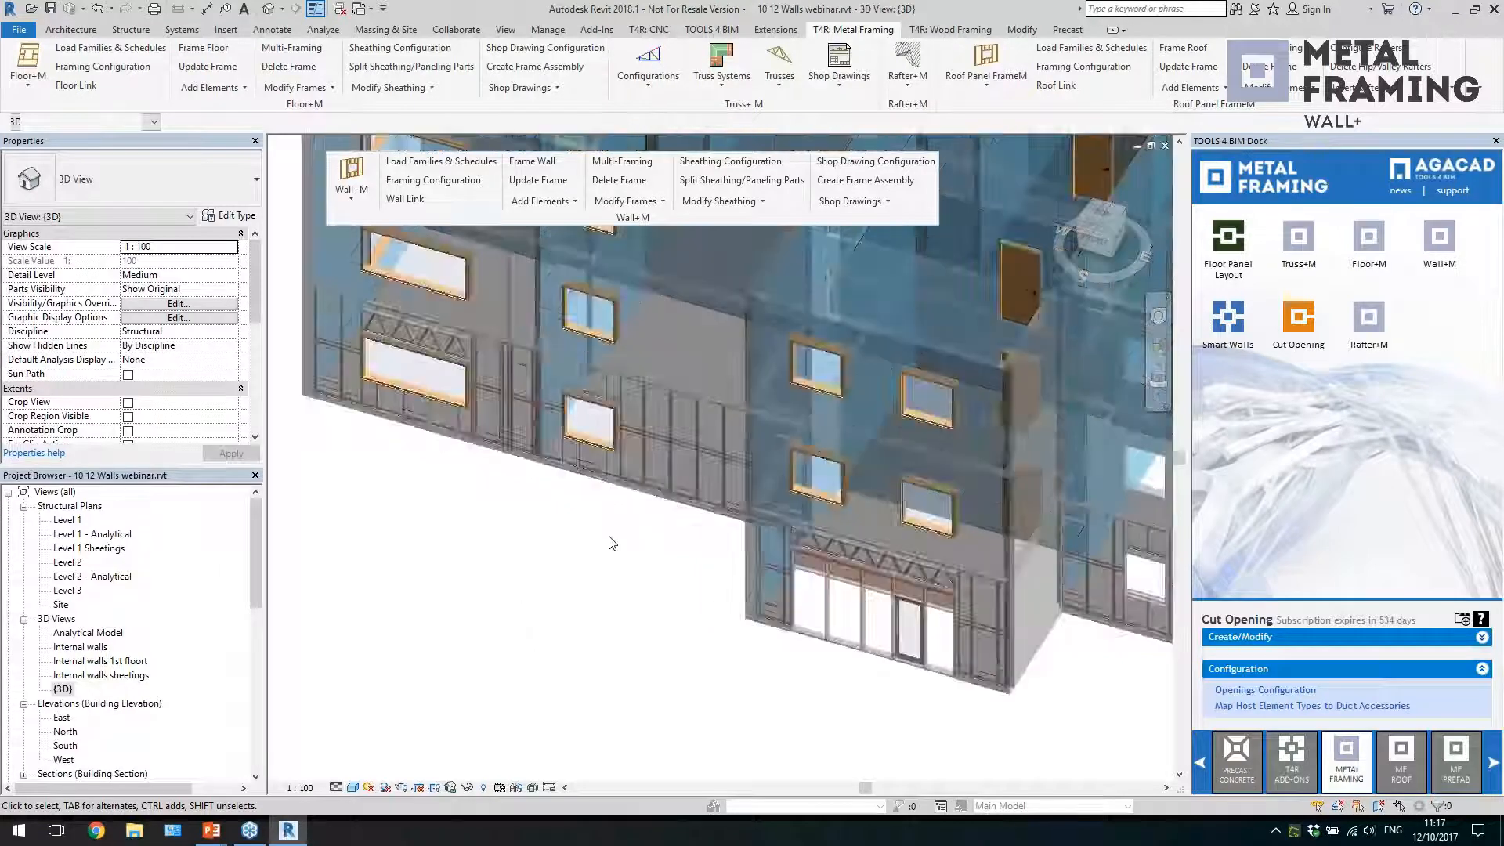
Change the small ground-floor front window beside the large window panel to the M_Fixed 1800 x 1220mm type
{"action": "left_click", "coordinate": [575, 454]}
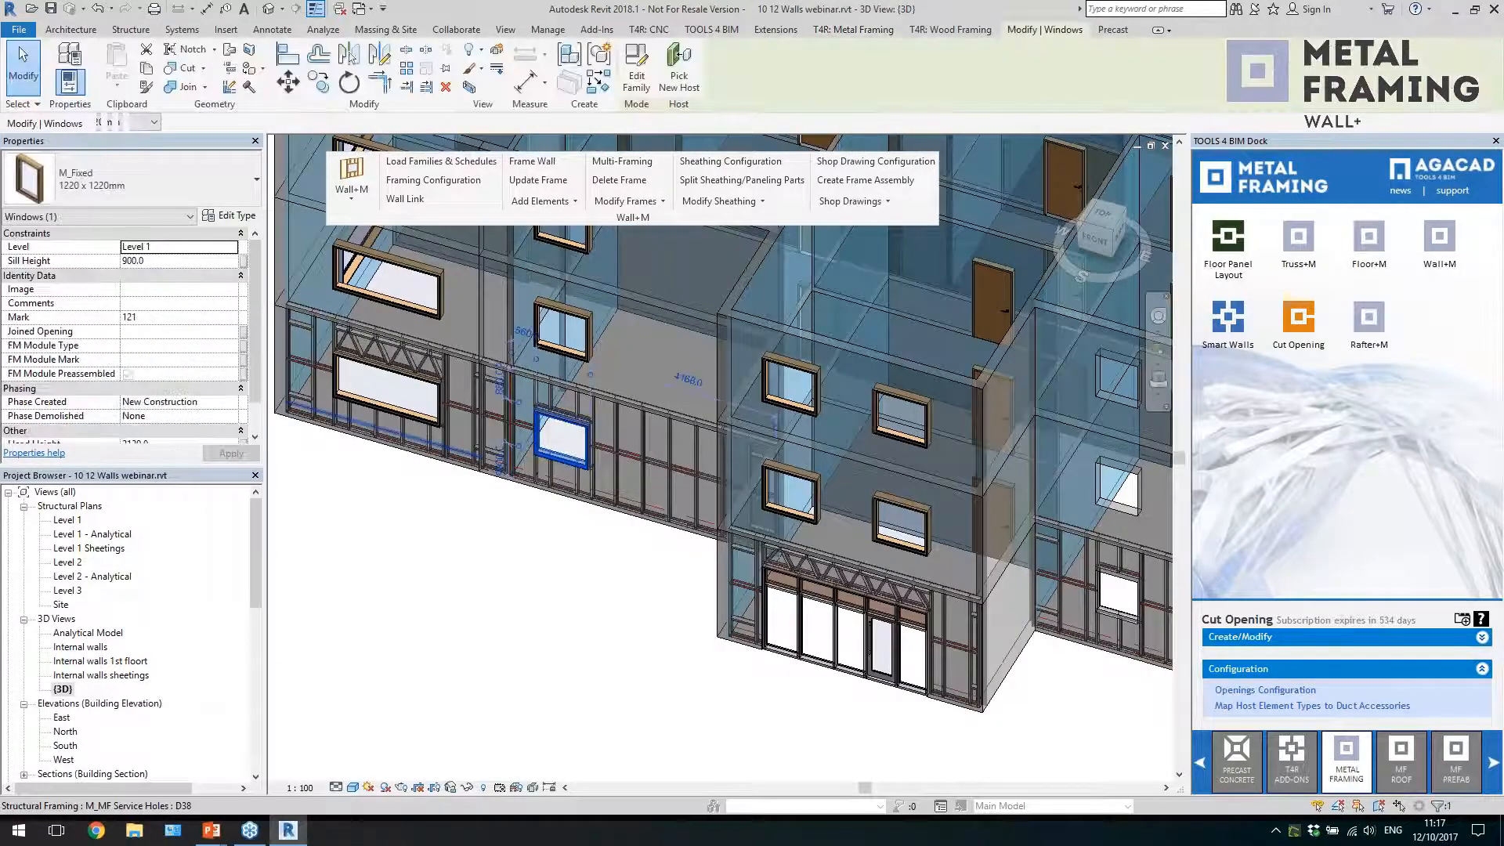
{"action": "left_click", "coordinate": [154, 182]}
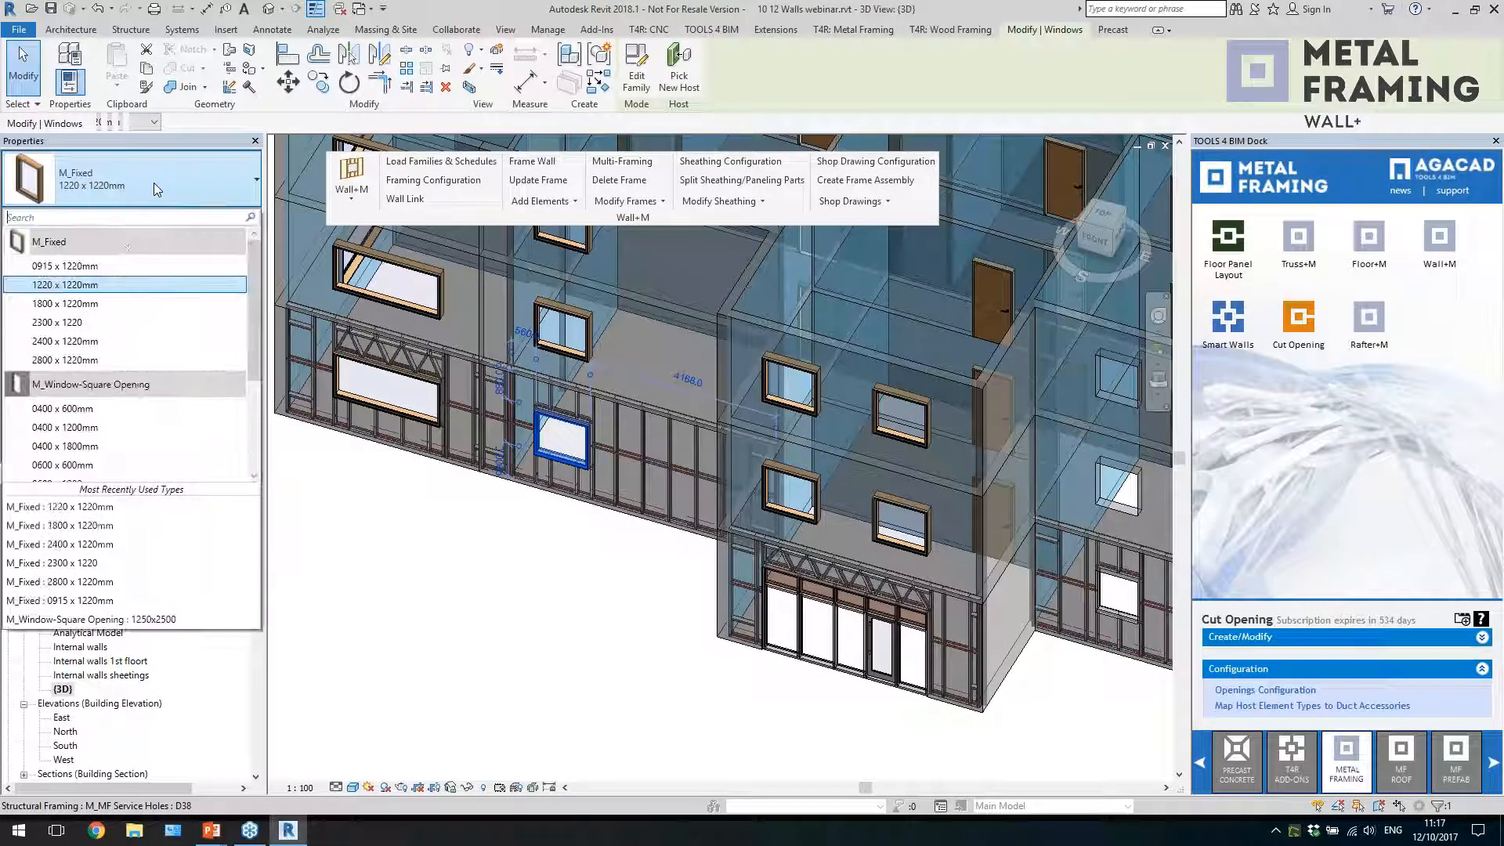
{"action": "left_click", "coordinate": [117, 285]}
{"action": "left_click", "coordinate": [546, 577]}
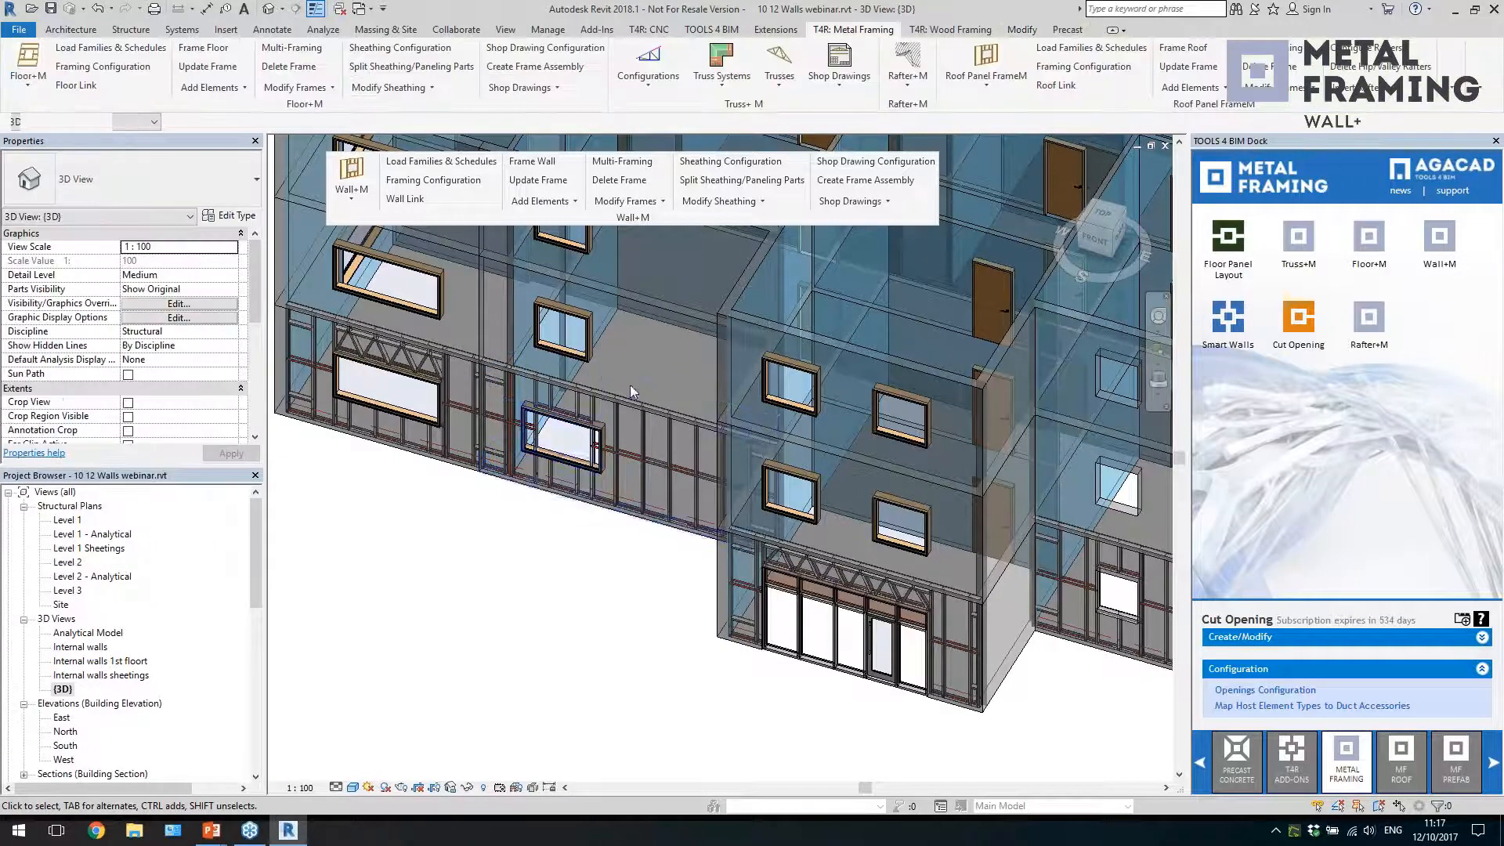
Update the enlarged ground-floor window's opening framing by its wall link and check the stud beside it
{"action": "left_click", "coordinate": [603, 442]}
{"action": "left_click", "coordinate": [627, 202]}
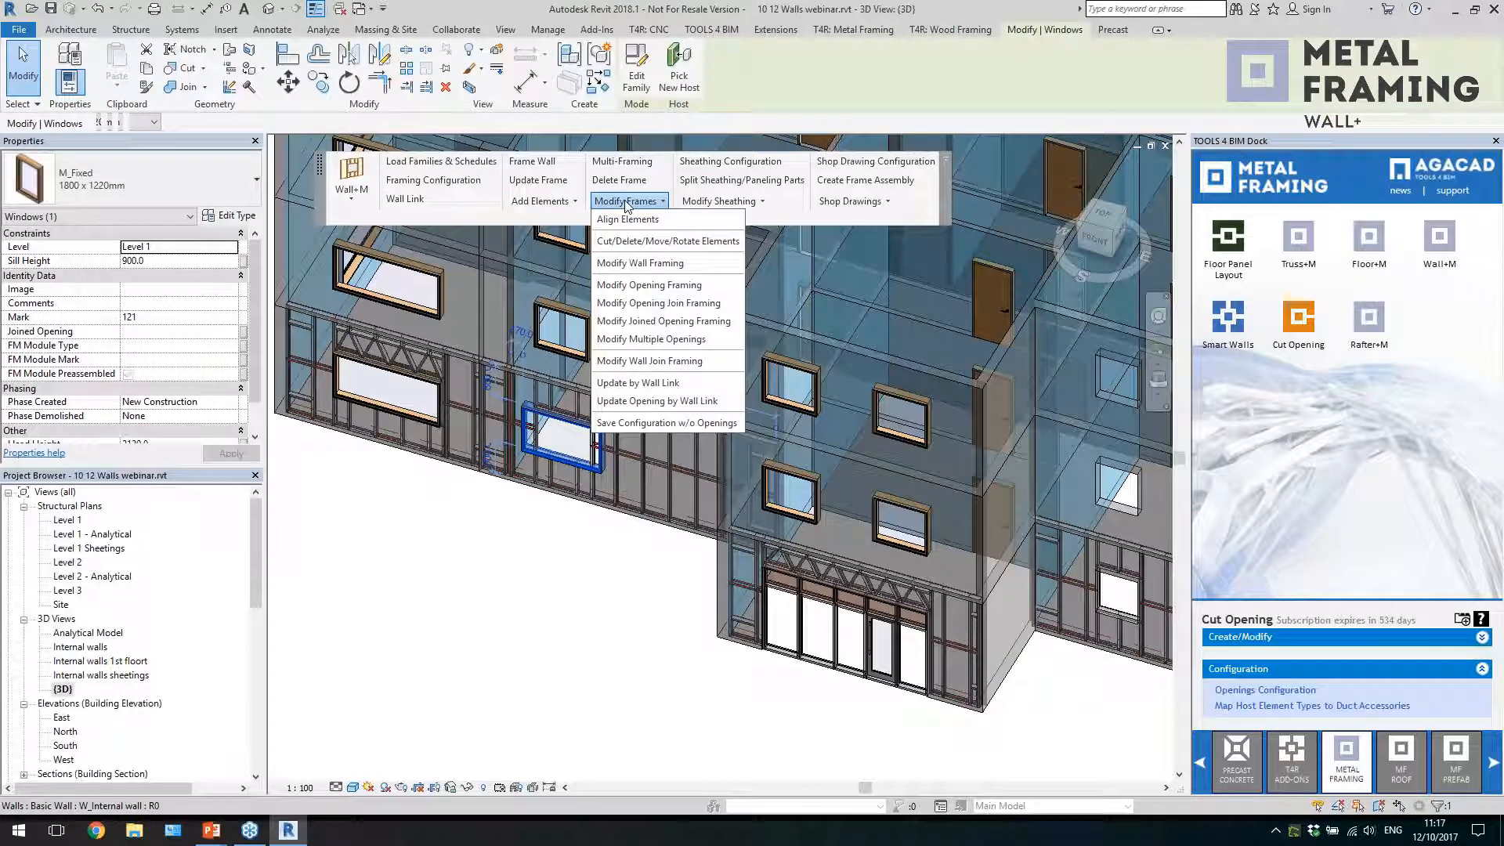
{"action": "left_click", "coordinate": [644, 403]}
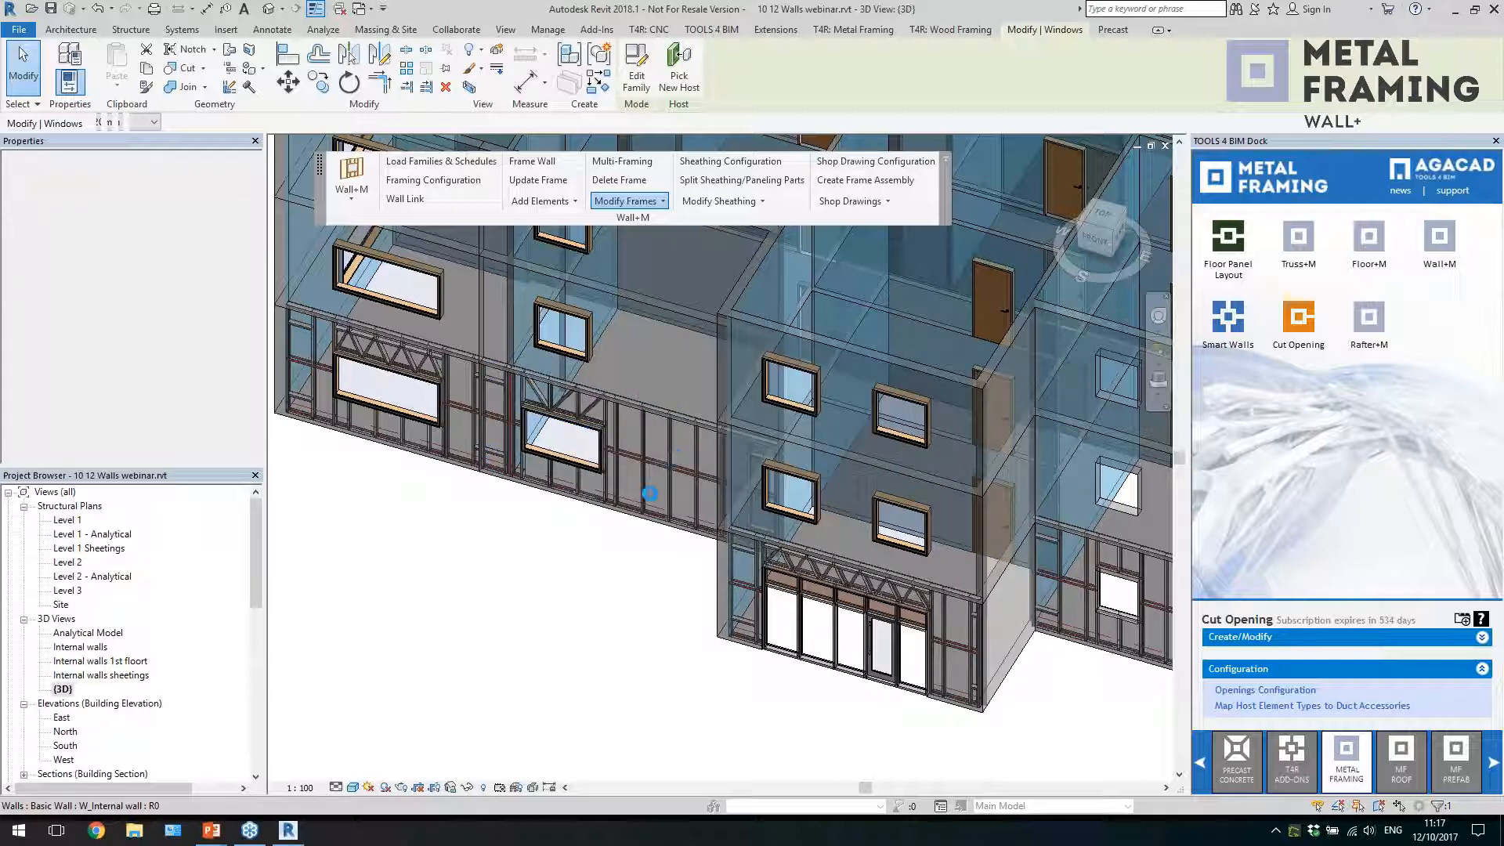
{"action": "scroll", "coordinate": [478, 408], "scroll_direction": "up", "scroll_amount": 4}
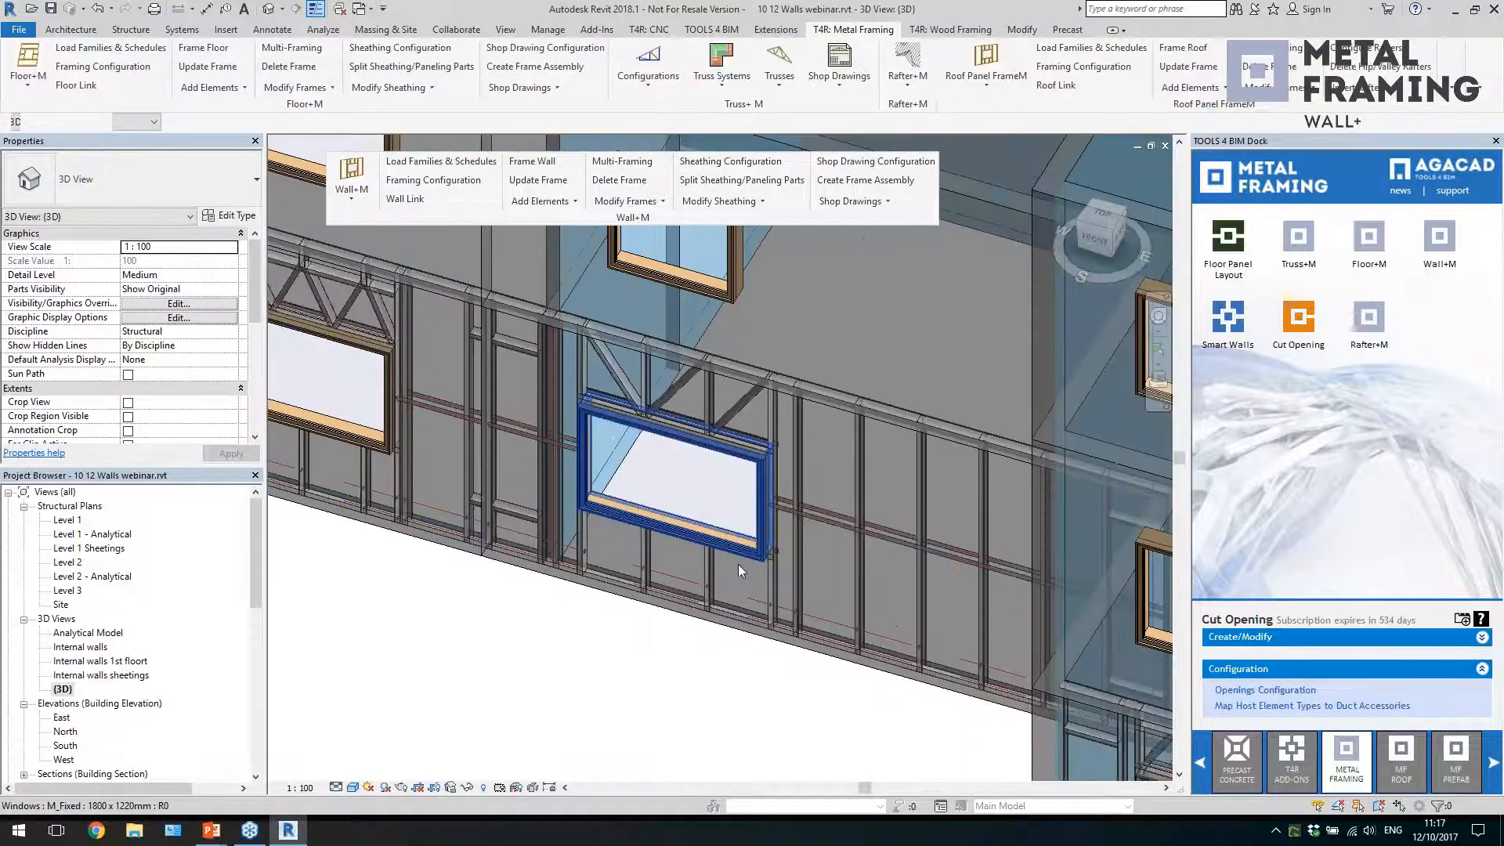
{"action": "left_click", "coordinate": [772, 589]}
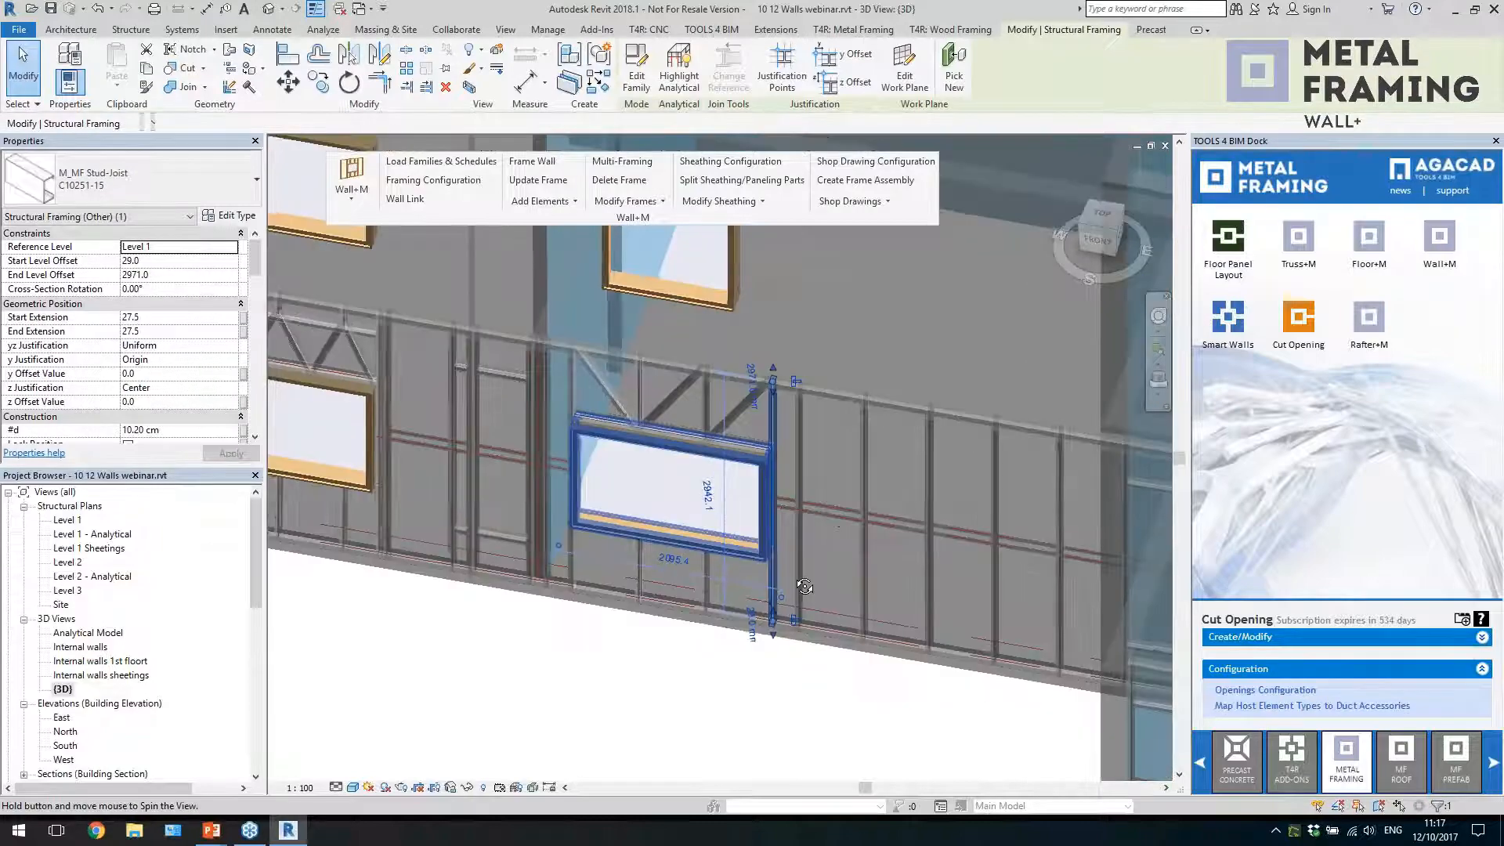
{"action": "scroll", "coordinate": [642, 415], "scroll_direction": "down", "scroll_amount": 2}
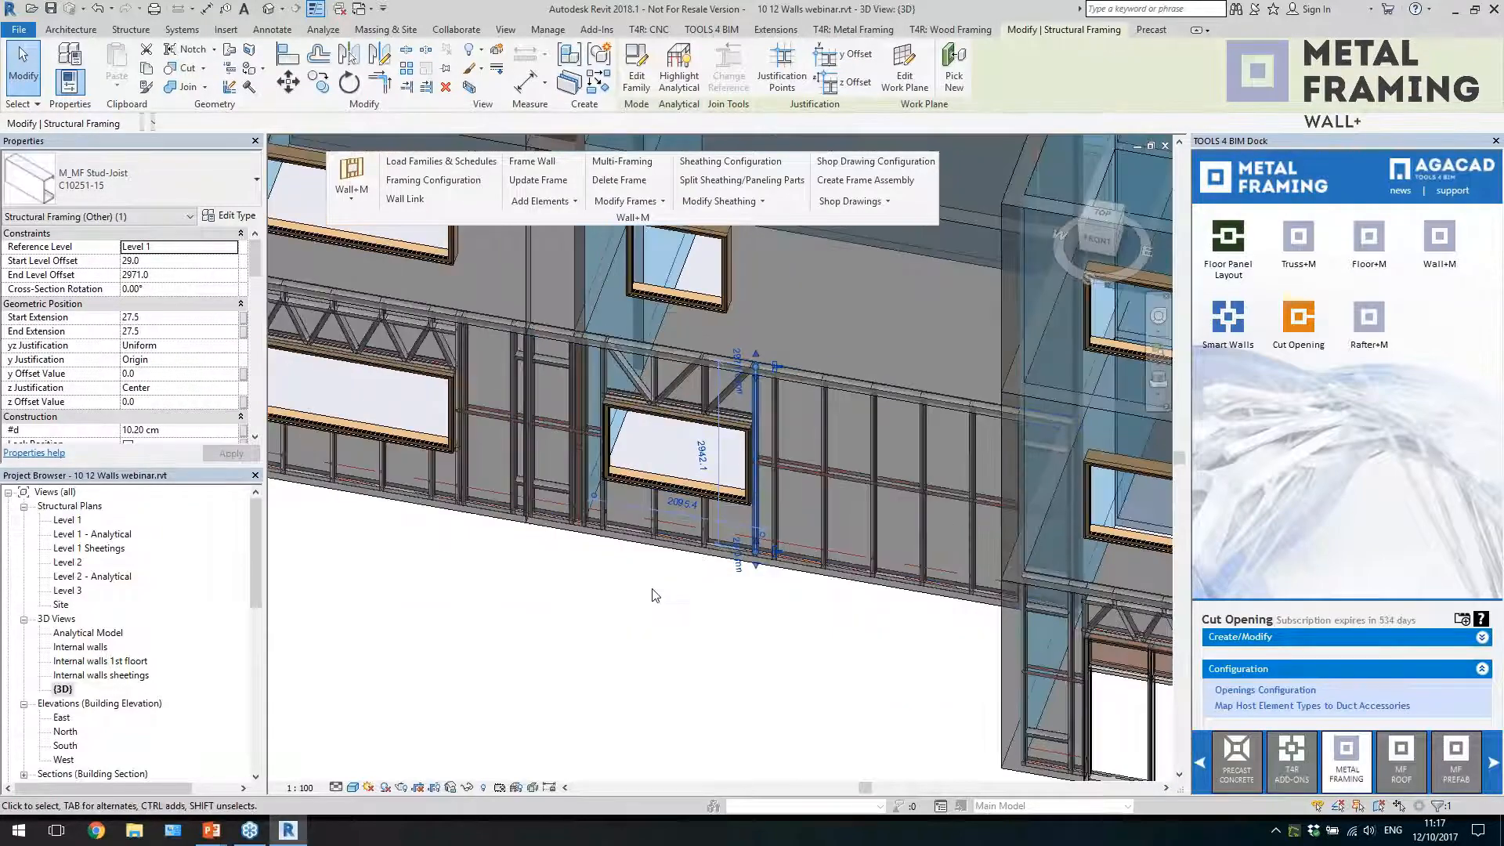
{"action": "key", "text": "Escape"}
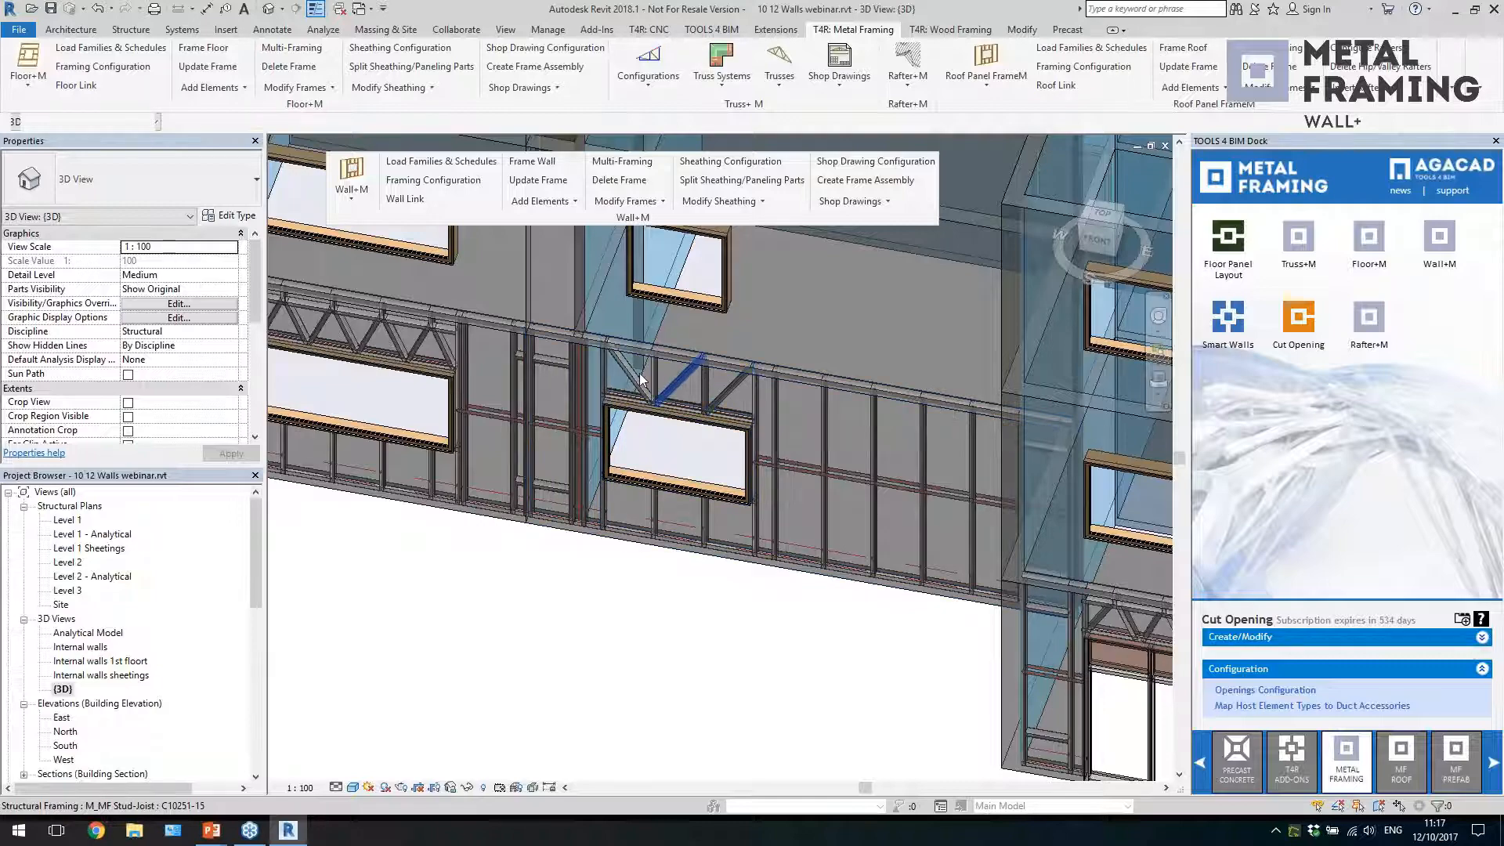
Examine the studs between the window and the building corner in the ground-floor front end panel
{"action": "scroll", "coordinate": [586, 430], "scroll_direction": "down", "scroll_amount": 3}
{"action": "scroll", "coordinate": [588, 431], "scroll_direction": "down", "scroll_amount": 2}
{"action": "middle_click_drag", "start_coordinate": [705, 470], "coordinate": [723, 511], "text": "shift"}
{"action": "middle_click_drag", "start_coordinate": [722, 511], "coordinate": [691, 514]}
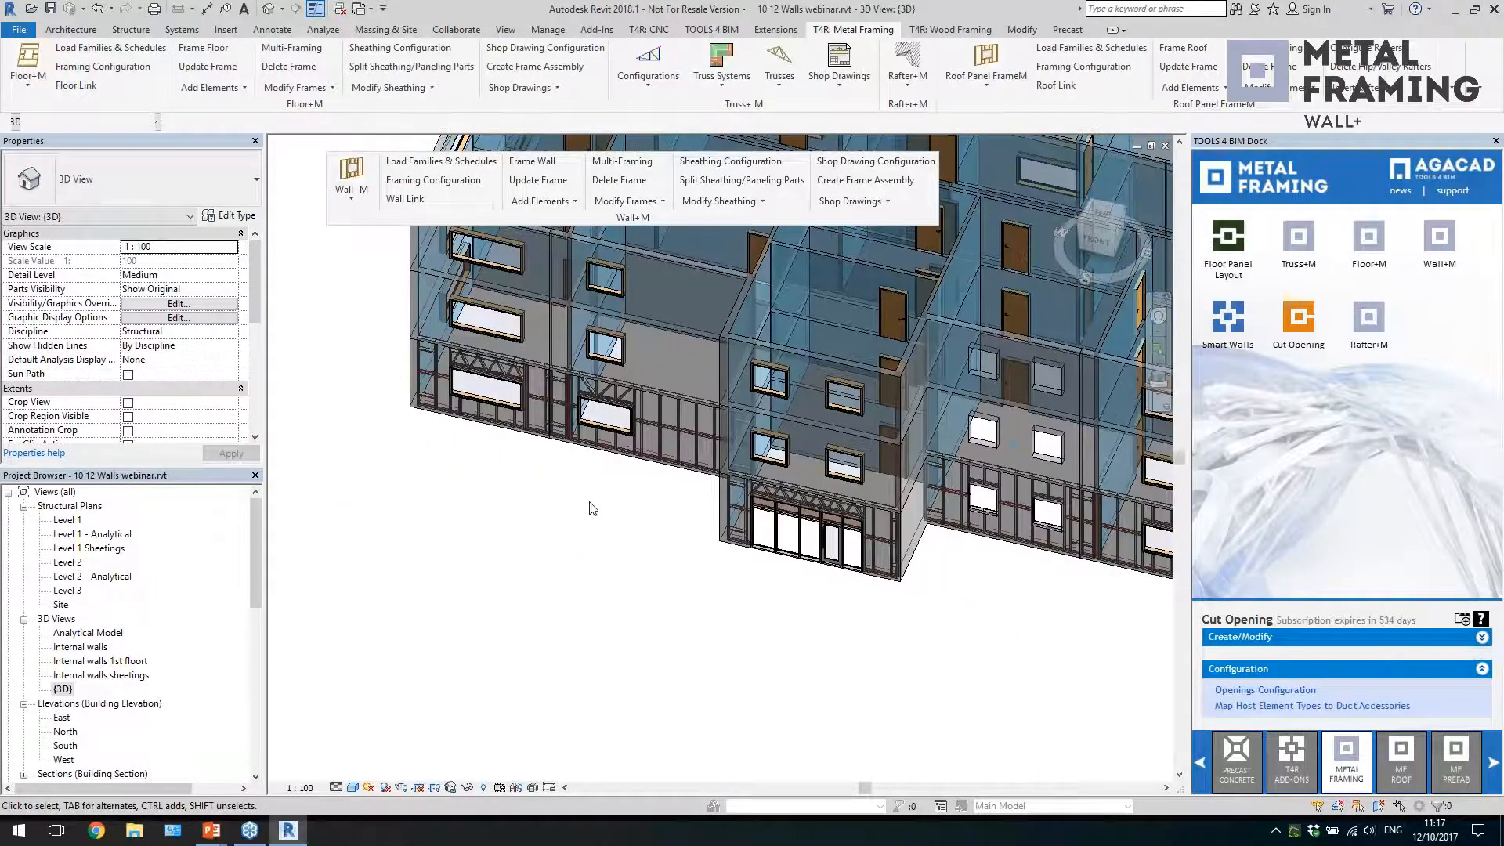
{"action": "middle_click_drag", "start_coordinate": [684, 566], "coordinate": [481, 498]}
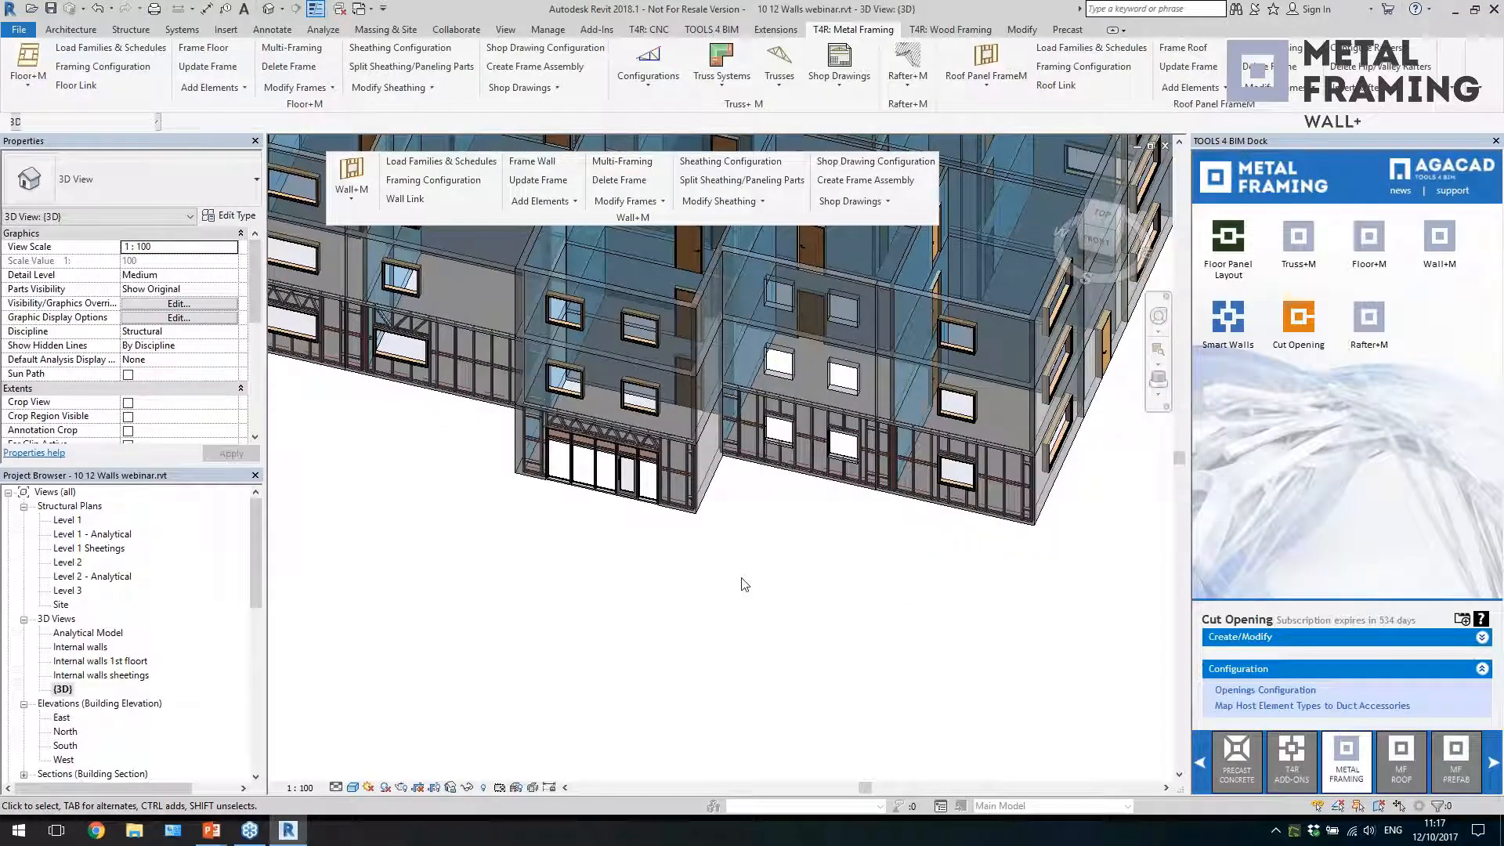
{"action": "scroll", "coordinate": [910, 398], "scroll_direction": "up", "scroll_amount": 2}
{"action": "scroll", "coordinate": [911, 398], "scroll_direction": "up", "scroll_amount": 3}
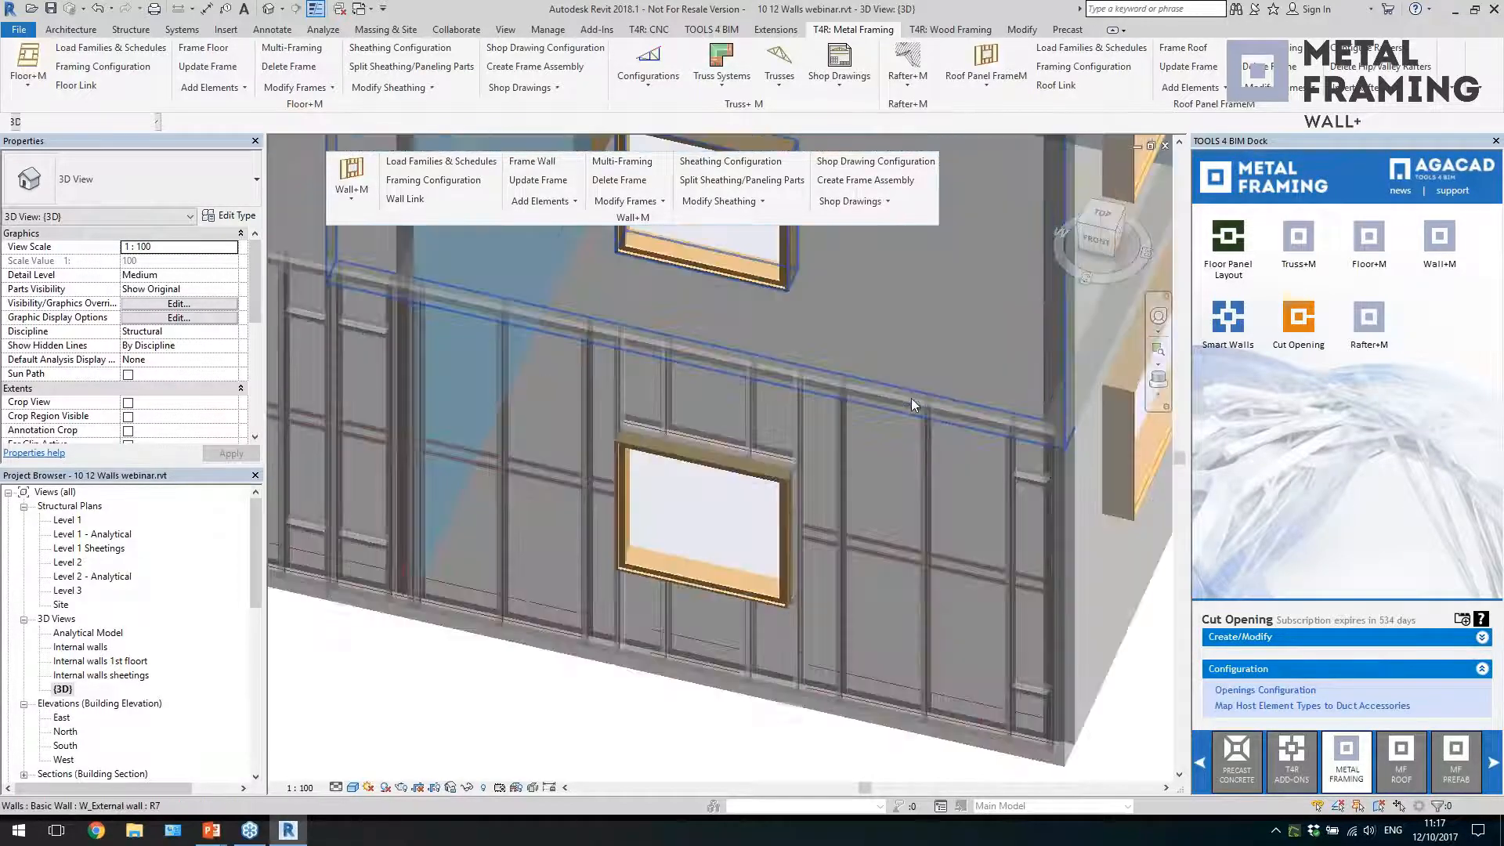
{"action": "scroll", "coordinate": [814, 606], "scroll_direction": "up", "scroll_amount": 3}
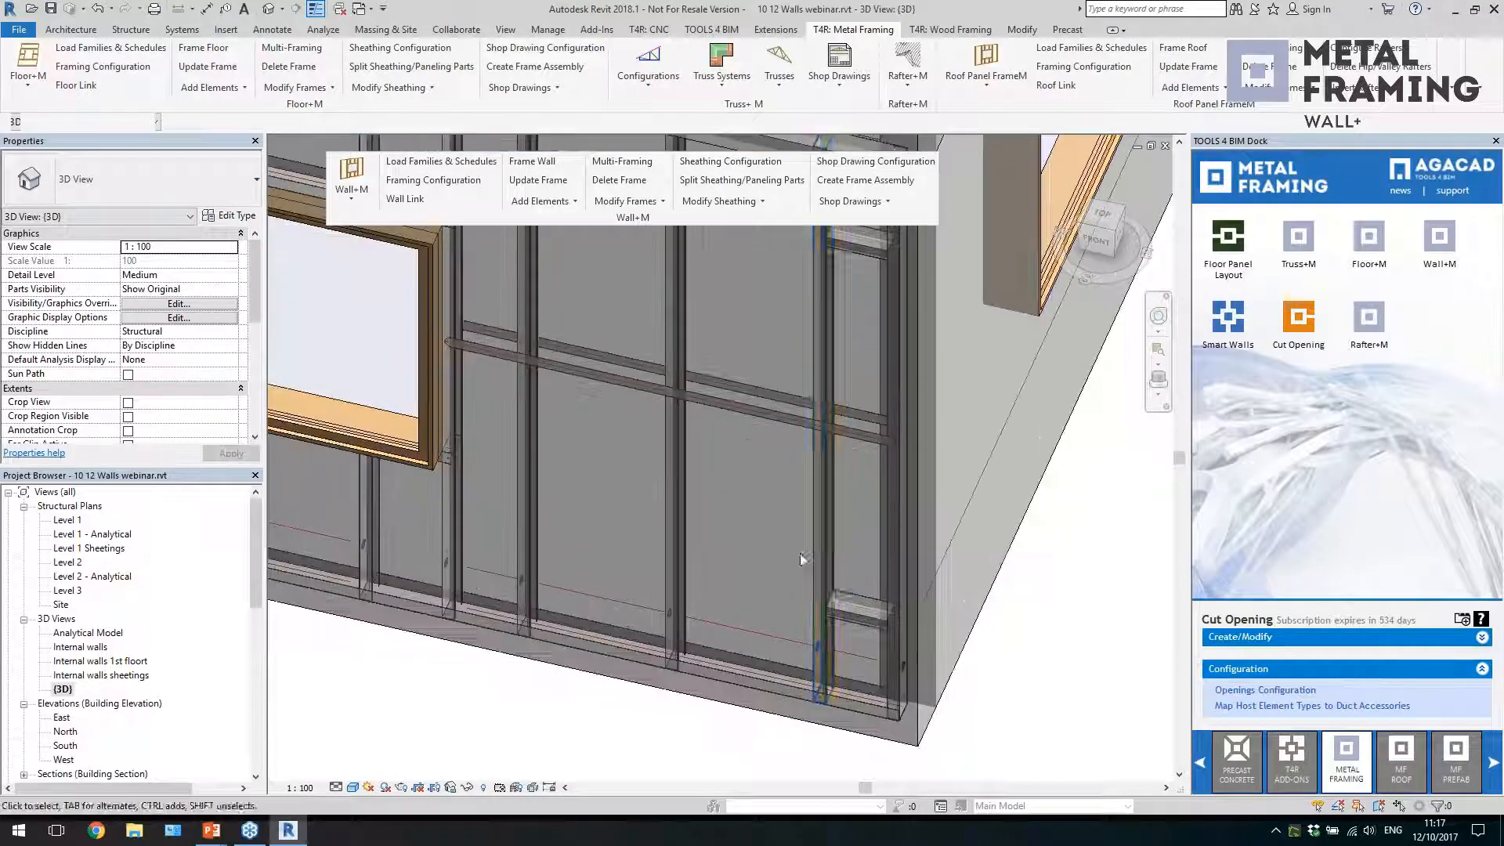
{"action": "left_click", "coordinate": [815, 563]}
{"action": "scroll", "coordinate": [863, 662], "scroll_direction": "up", "scroll_amount": 2}
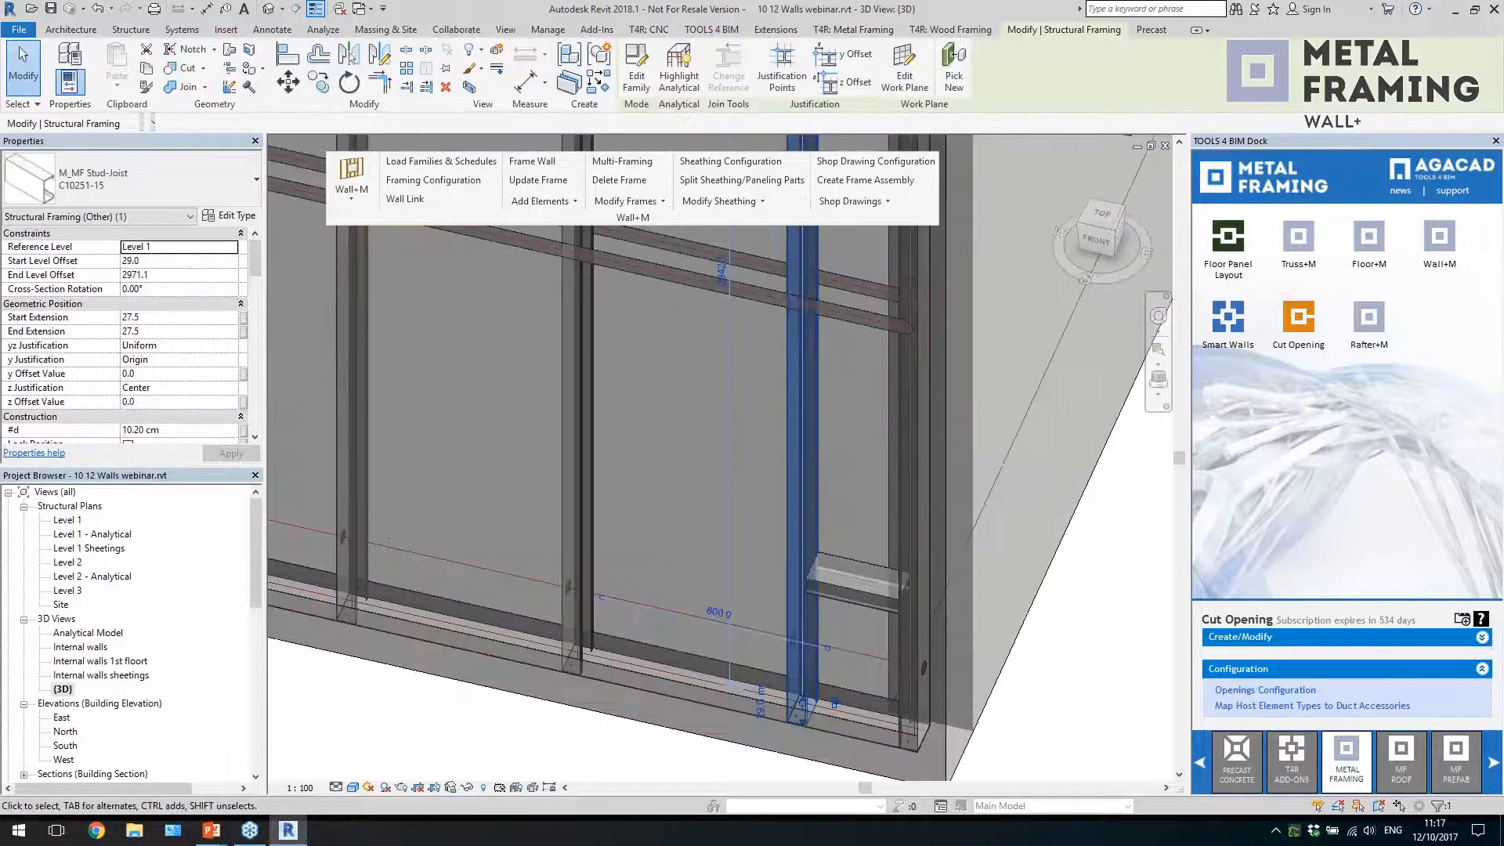
{"action": "key", "text": "Escape"}
{"action": "left_click", "coordinate": [573, 532]}
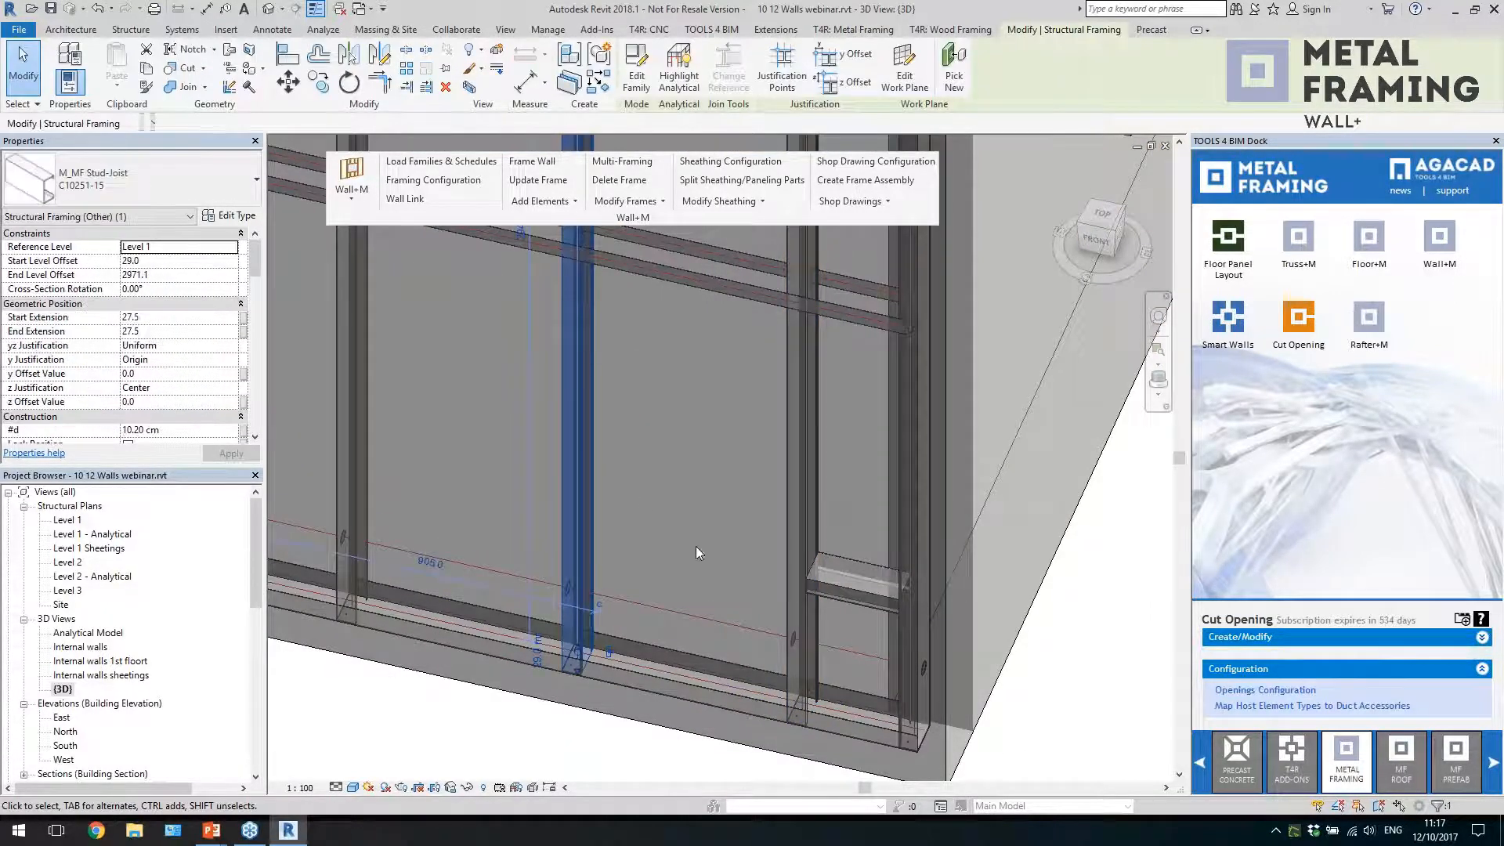
{"action": "key", "text": "Escape"}
{"action": "scroll", "coordinate": [655, 515], "scroll_direction": "down", "scroll_amount": 3}
Add a brace group in the last full stud bay near the building corner of the ground-floor end panel
{"action": "left_click", "coordinate": [546, 211]}
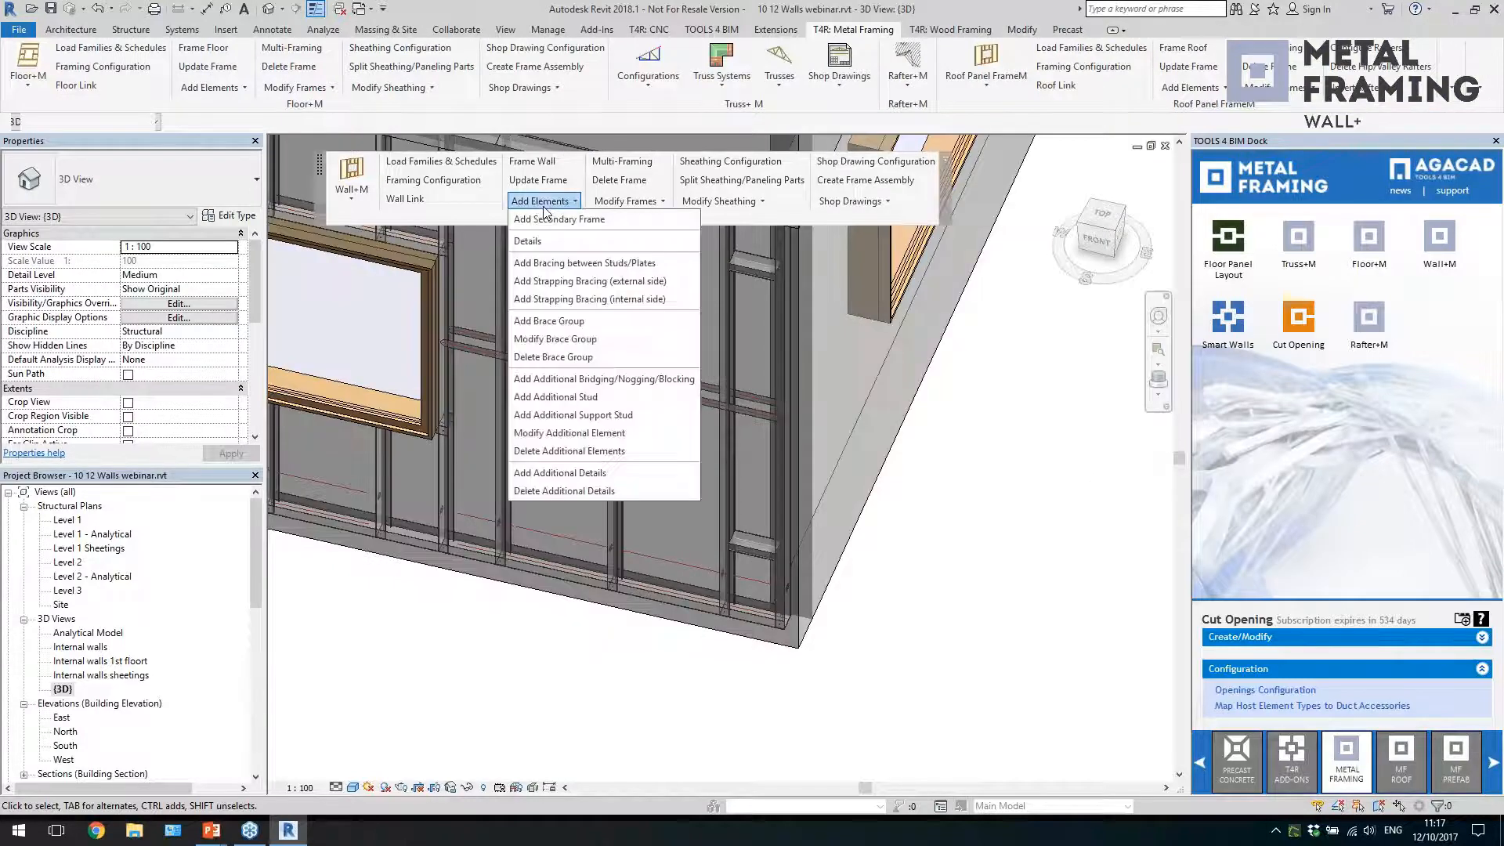
{"action": "left_click", "coordinate": [550, 321]}
{"action": "left_click", "coordinate": [721, 484]}
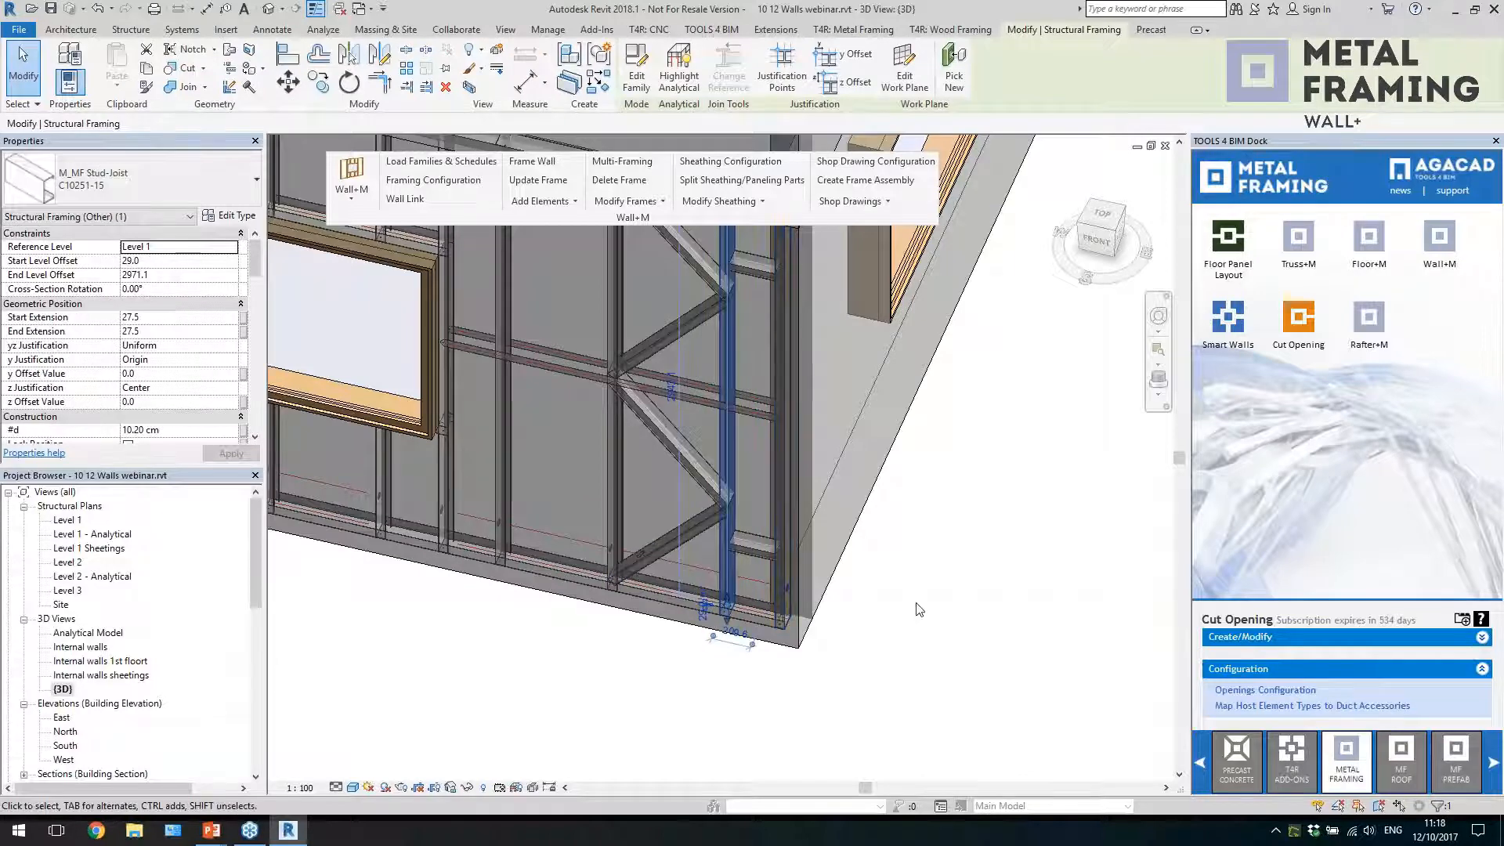
{"action": "key", "text": "Escape"}
Add internal-side strapping bracing diagonally from the stud beside the end panel's window to the base of the stud at the internal wall joint
{"action": "left_click", "coordinate": [662, 548]}
{"action": "middle_click_drag", "start_coordinate": [662, 548], "coordinate": [738, 479], "text": "shift"}
{"action": "scroll", "coordinate": [905, 537], "scroll_direction": "down", "scroll_amount": 3}
{"action": "middle_click_drag", "start_coordinate": [879, 422], "coordinate": [972, 537], "text": "shift"}
{"action": "middle_click_drag", "start_coordinate": [638, 629], "coordinate": [785, 674]}
{"action": "left_click", "coordinate": [795, 668]}
{"action": "scroll", "coordinate": [929, 679], "scroll_direction": "up", "scroll_amount": 1}
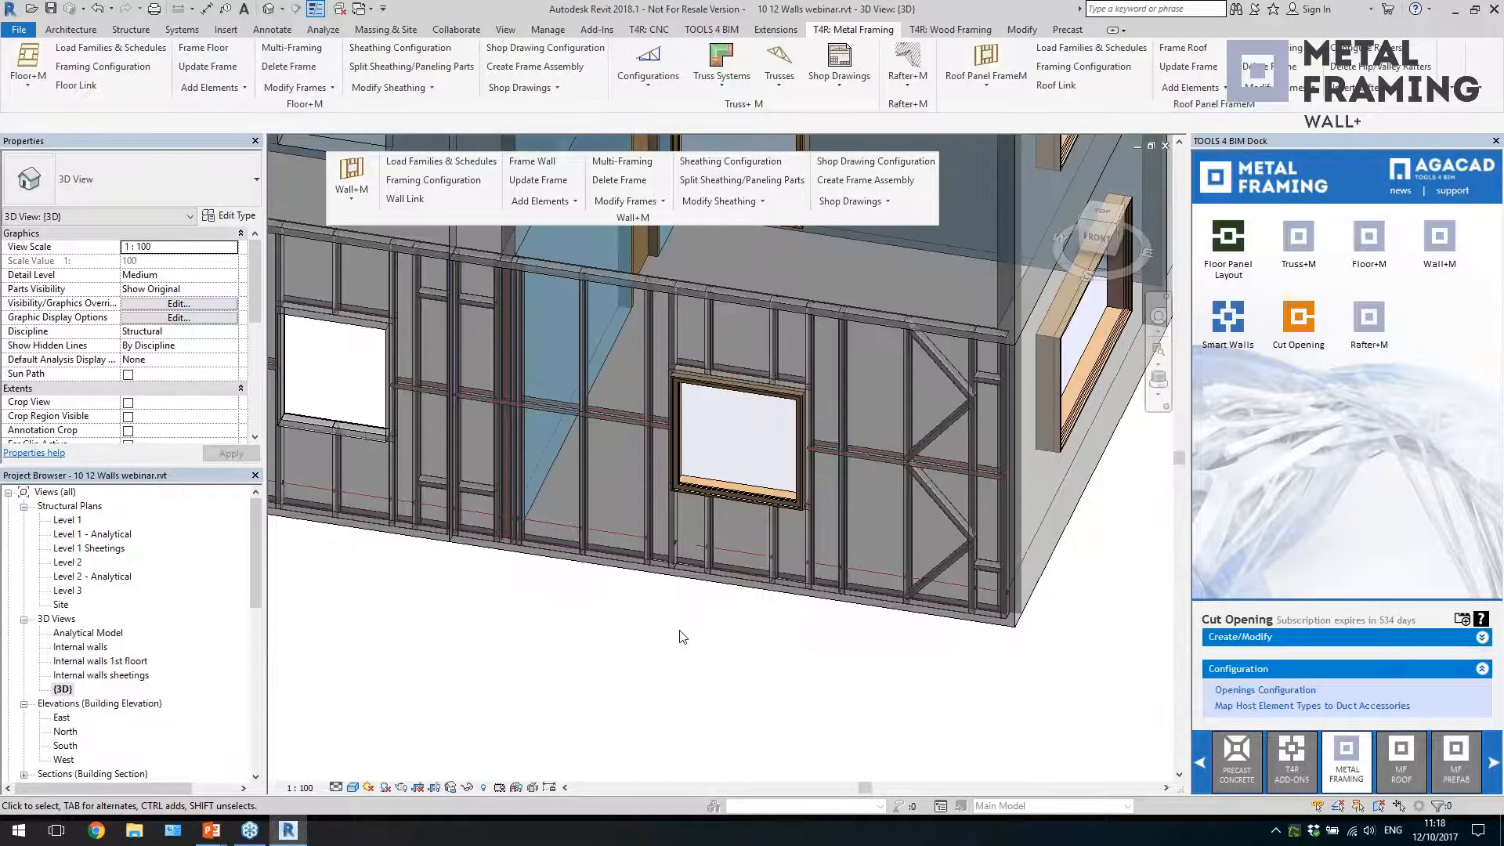
{"action": "left_click", "coordinate": [542, 202]}
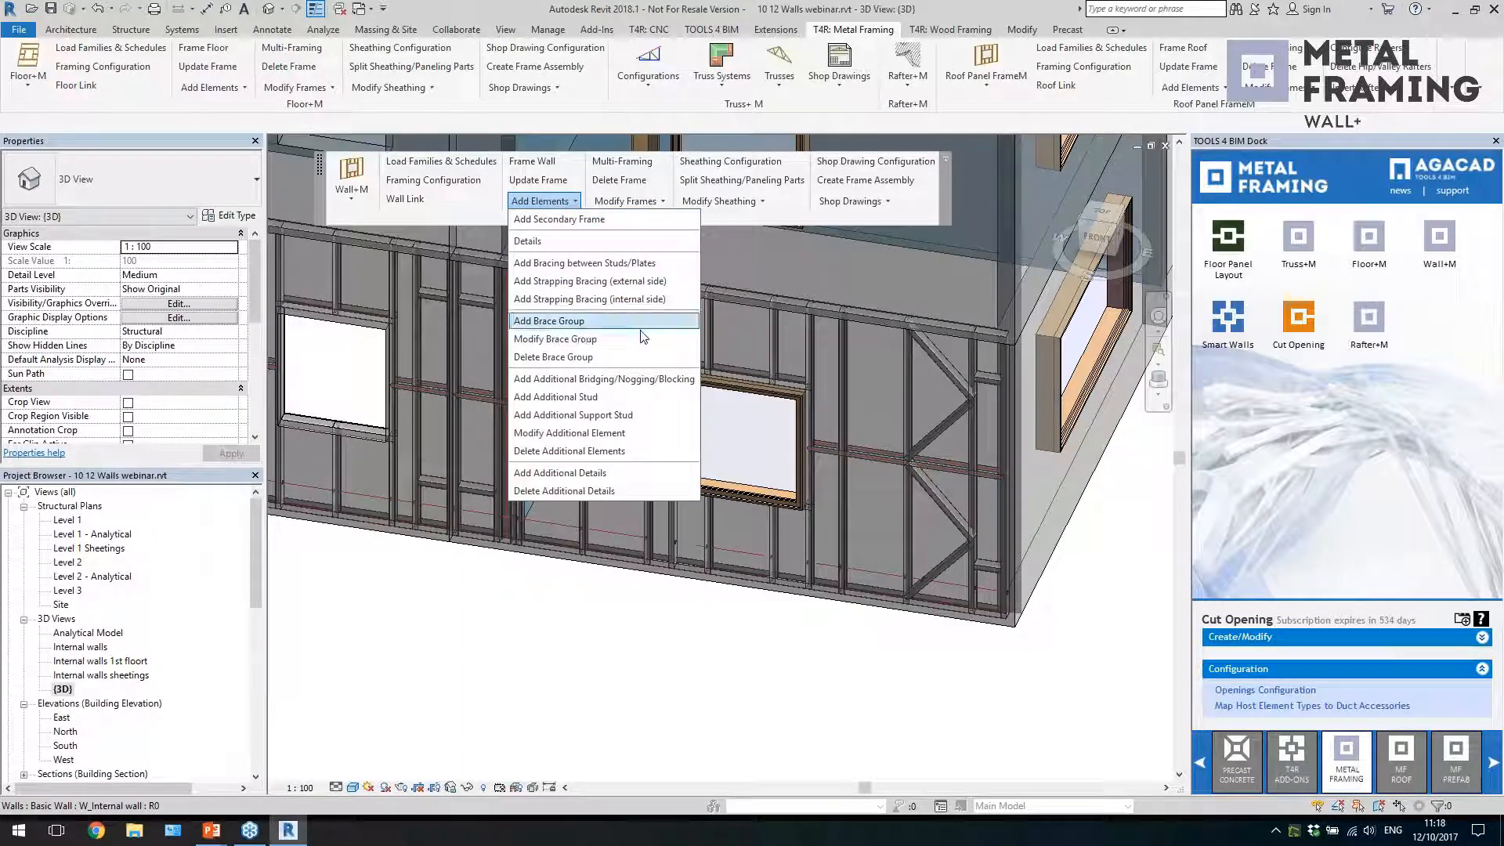
{"action": "left_click", "coordinate": [603, 299]}
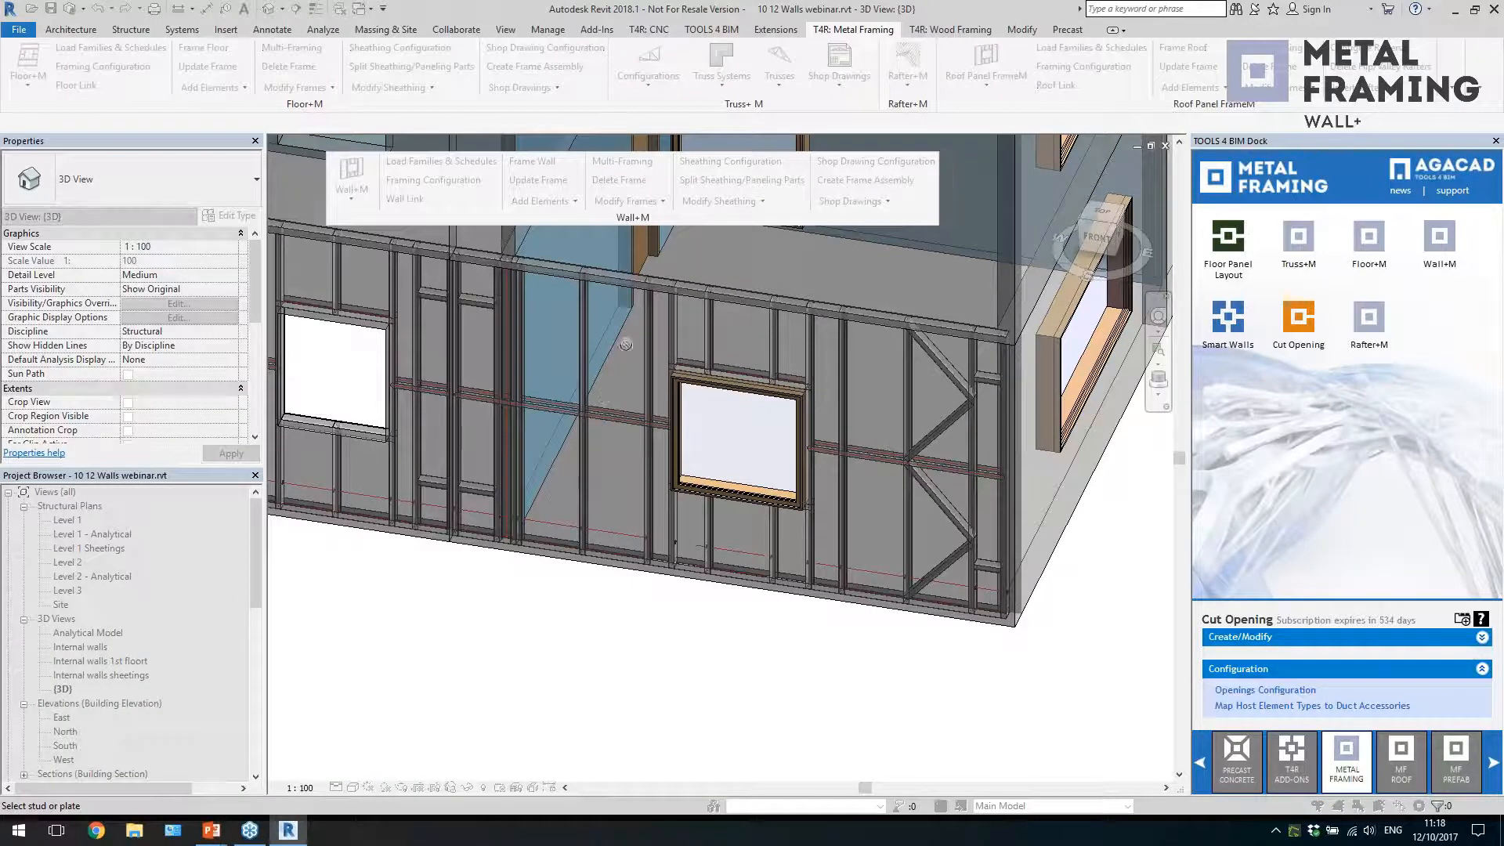
{"action": "left_click", "coordinate": [643, 308]}
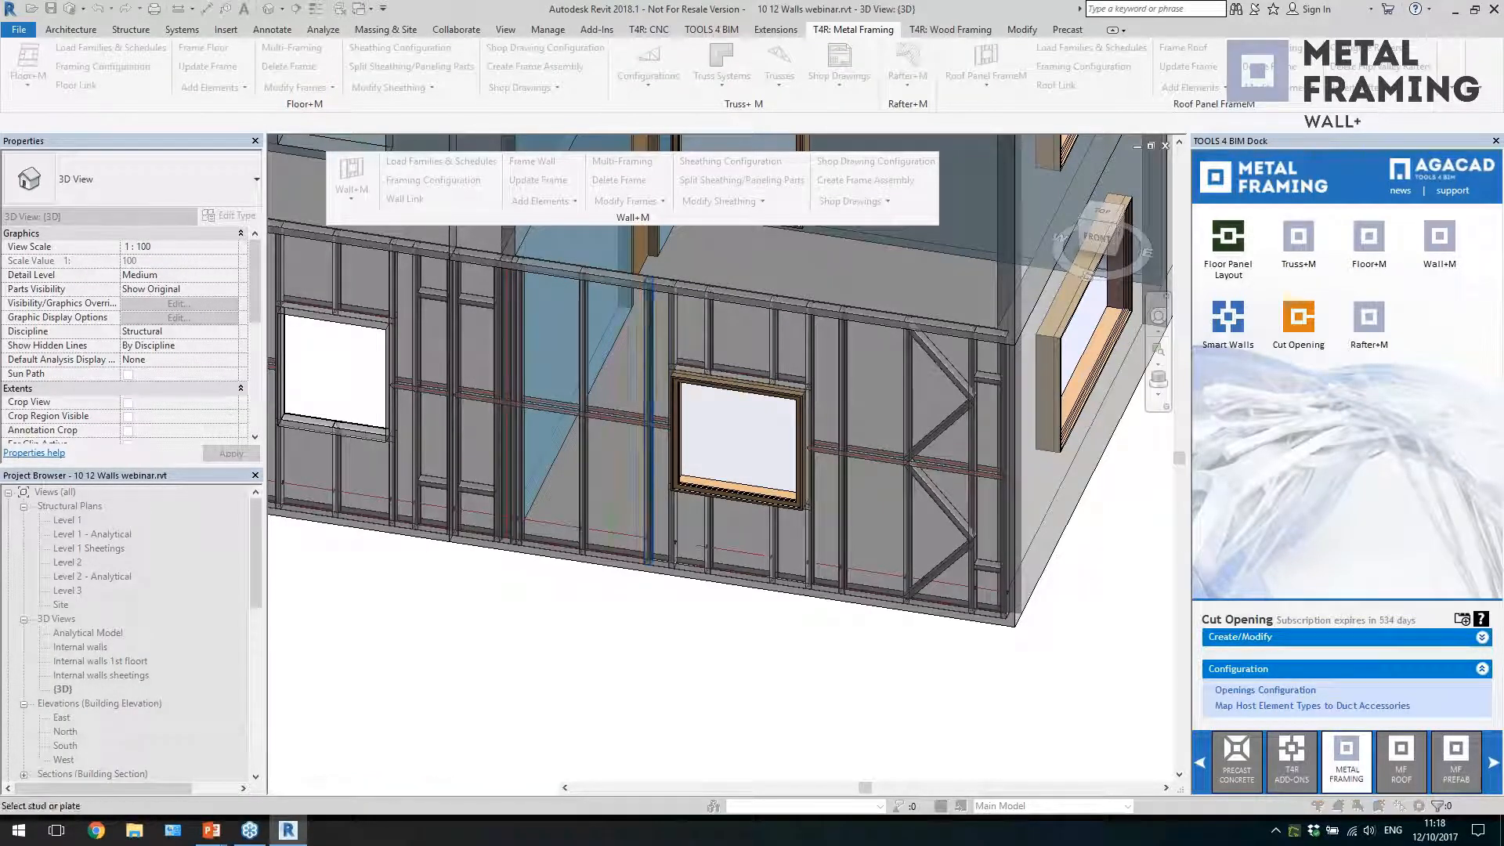
{"action": "scroll", "coordinate": [516, 534], "scroll_direction": "up", "scroll_amount": 3}
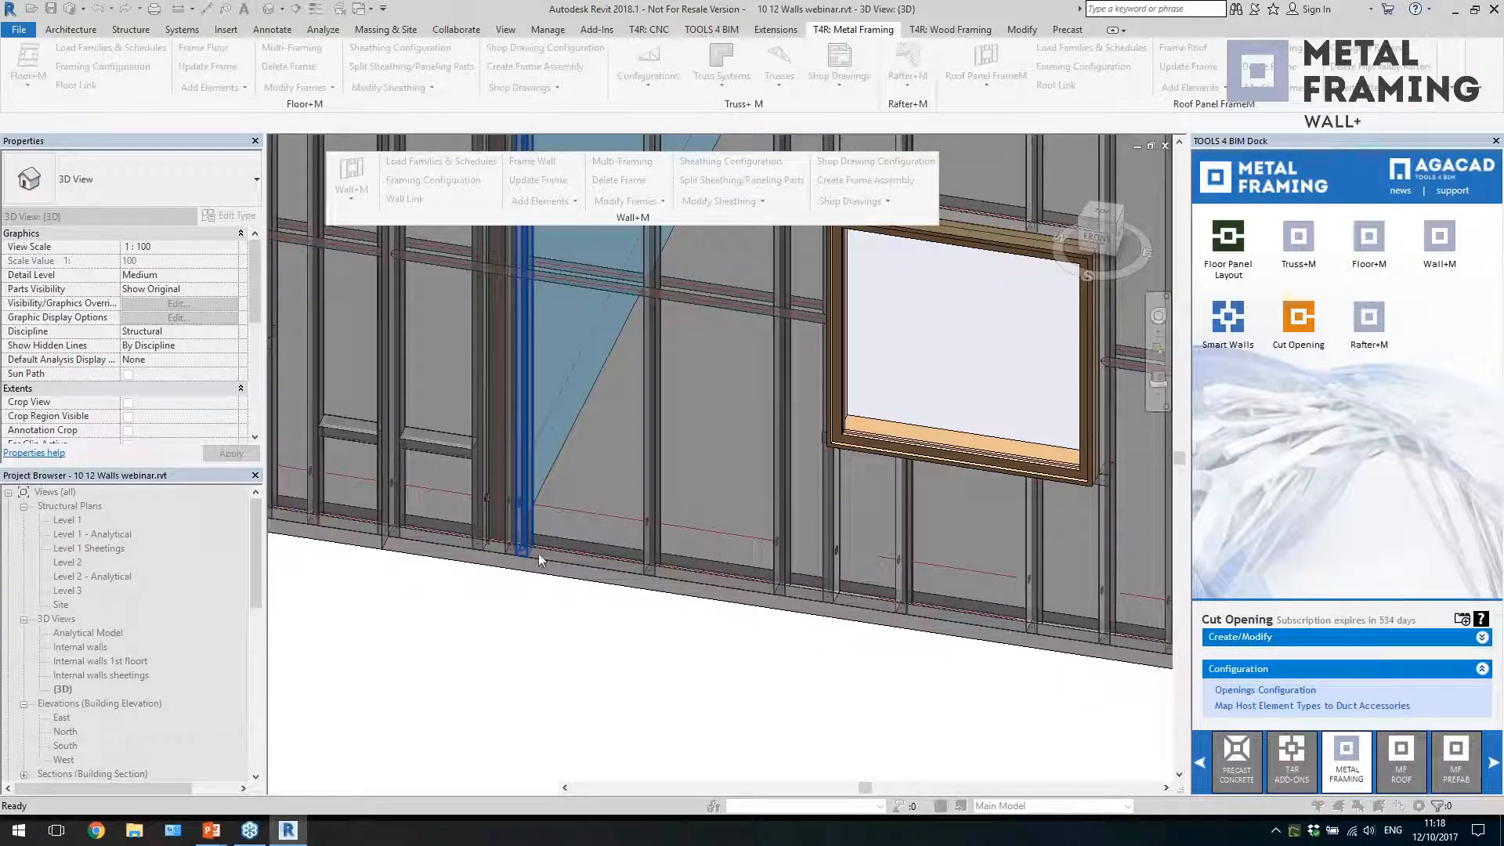
{"action": "left_click", "coordinate": [538, 553]}
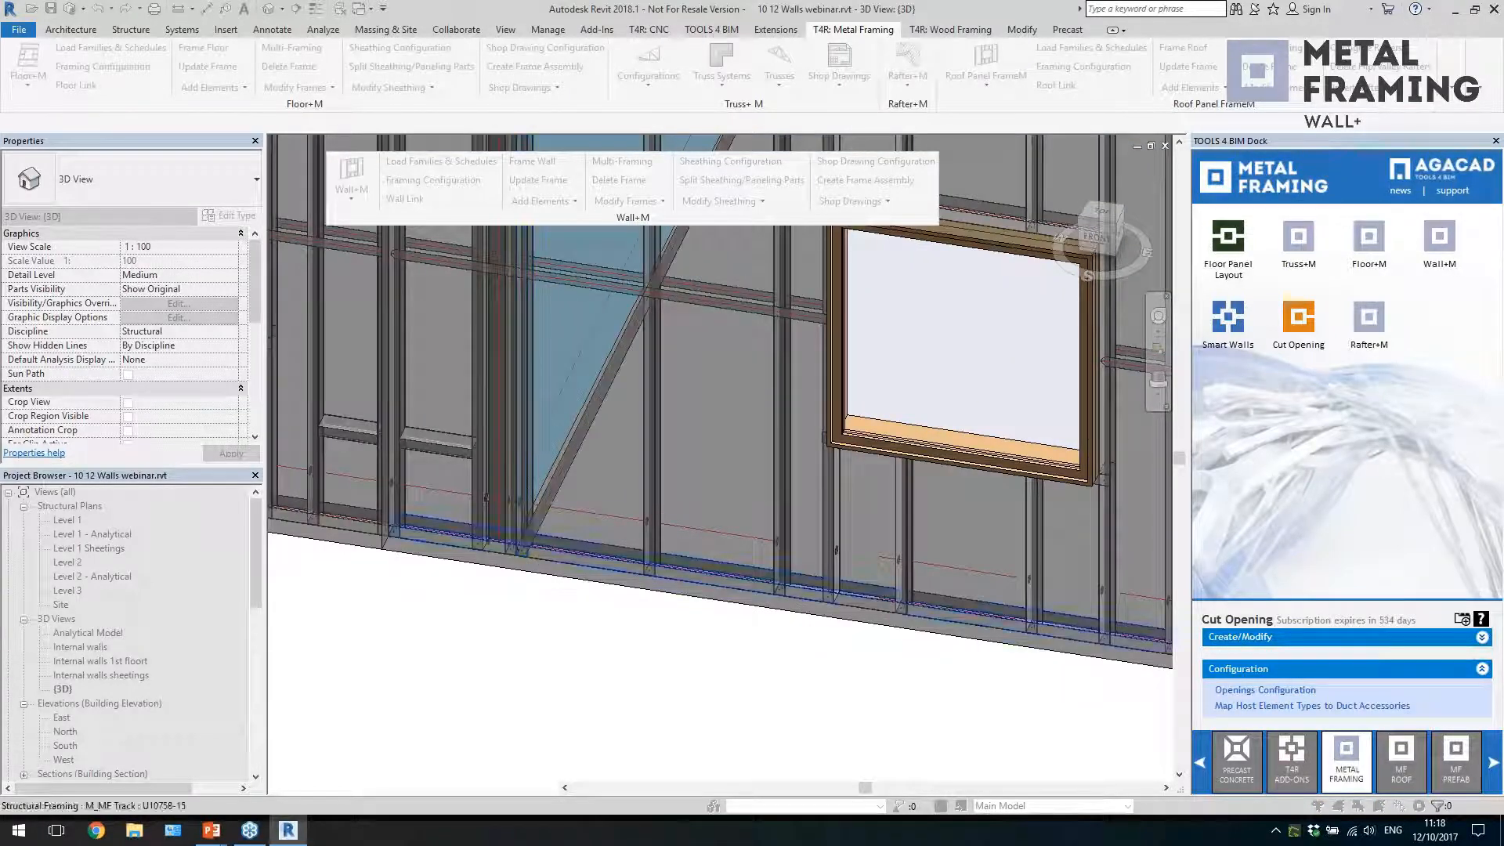
Inspect the diagonal strap in the ground-floor end panel and how it sits against the studs
{"action": "left_click", "coordinate": [556, 492]}
{"action": "middle_click_drag", "start_coordinate": [586, 514], "coordinate": [772, 552], "text": "shift"}
{"action": "scroll", "coordinate": [544, 619], "scroll_direction": "up", "scroll_amount": 4}
{"action": "scroll", "coordinate": [548, 621], "scroll_direction": "down", "scroll_amount": 8}
{"action": "middle_click_drag", "start_coordinate": [735, 656], "coordinate": [772, 618], "text": "shift"}
{"action": "scroll", "coordinate": [671, 672], "scroll_direction": "up", "scroll_amount": 1}
{"action": "left_click", "coordinate": [672, 672]}
Review the secondary frame configuration linked to the external wall's Metal Secondary Stud layer, and close Wall Link without saving
{"action": "left_click", "coordinate": [773, 618]}
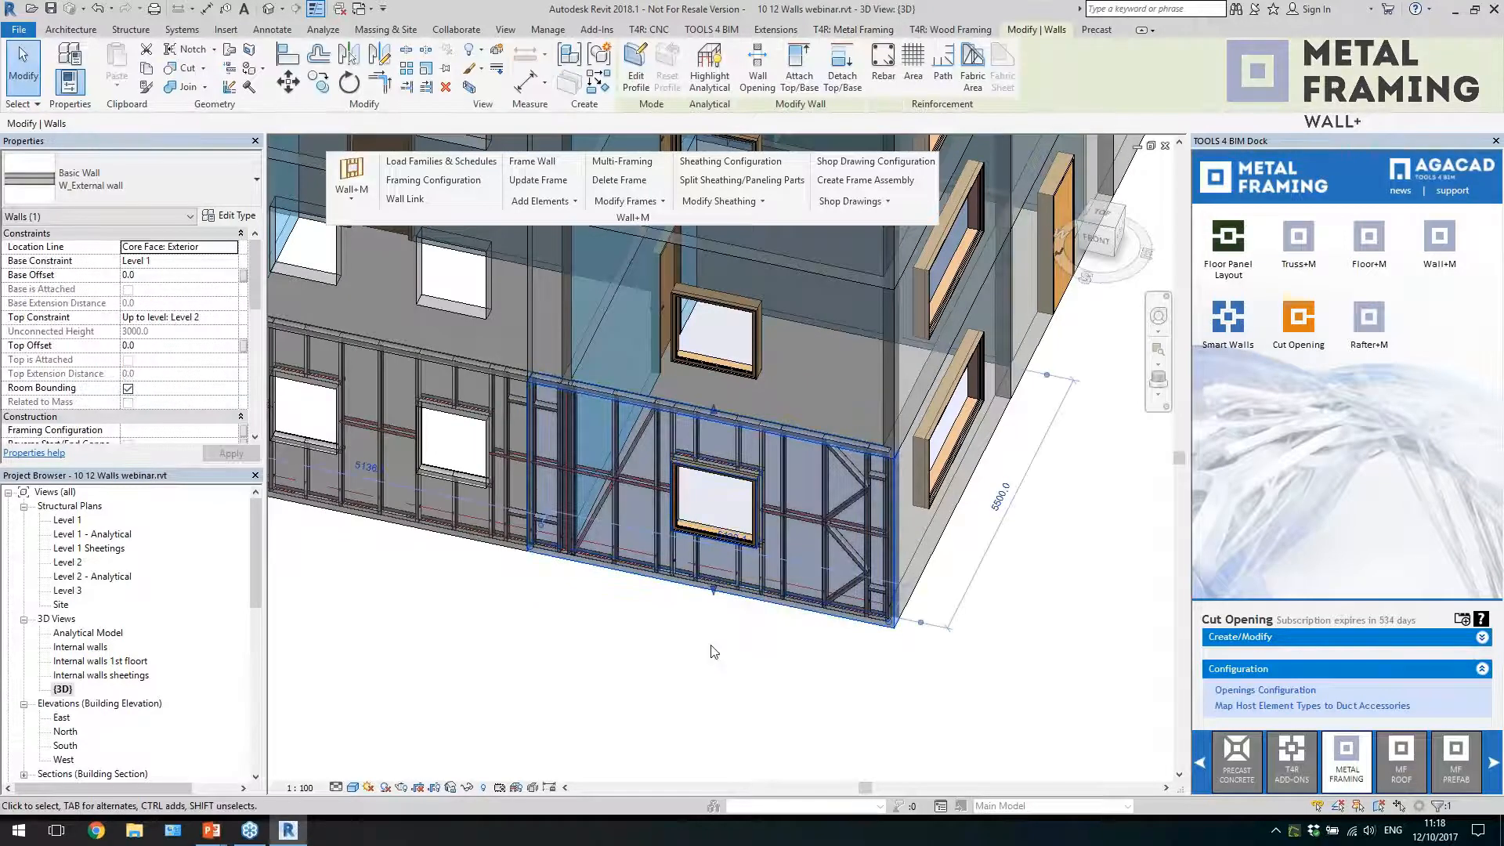
{"action": "left_click", "coordinate": [404, 200]}
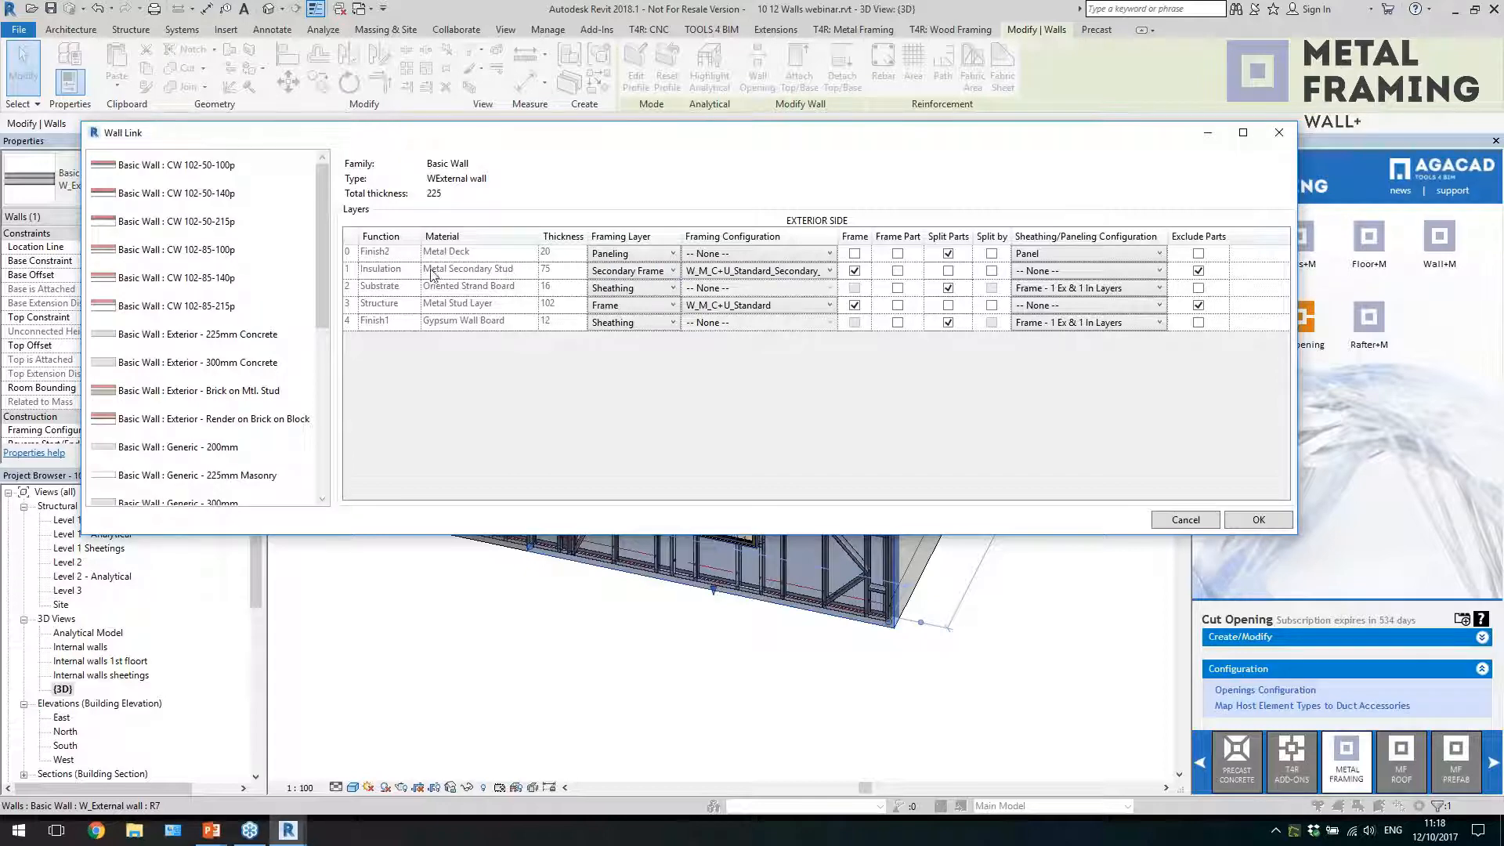
{"action": "left_click", "coordinate": [522, 276]}
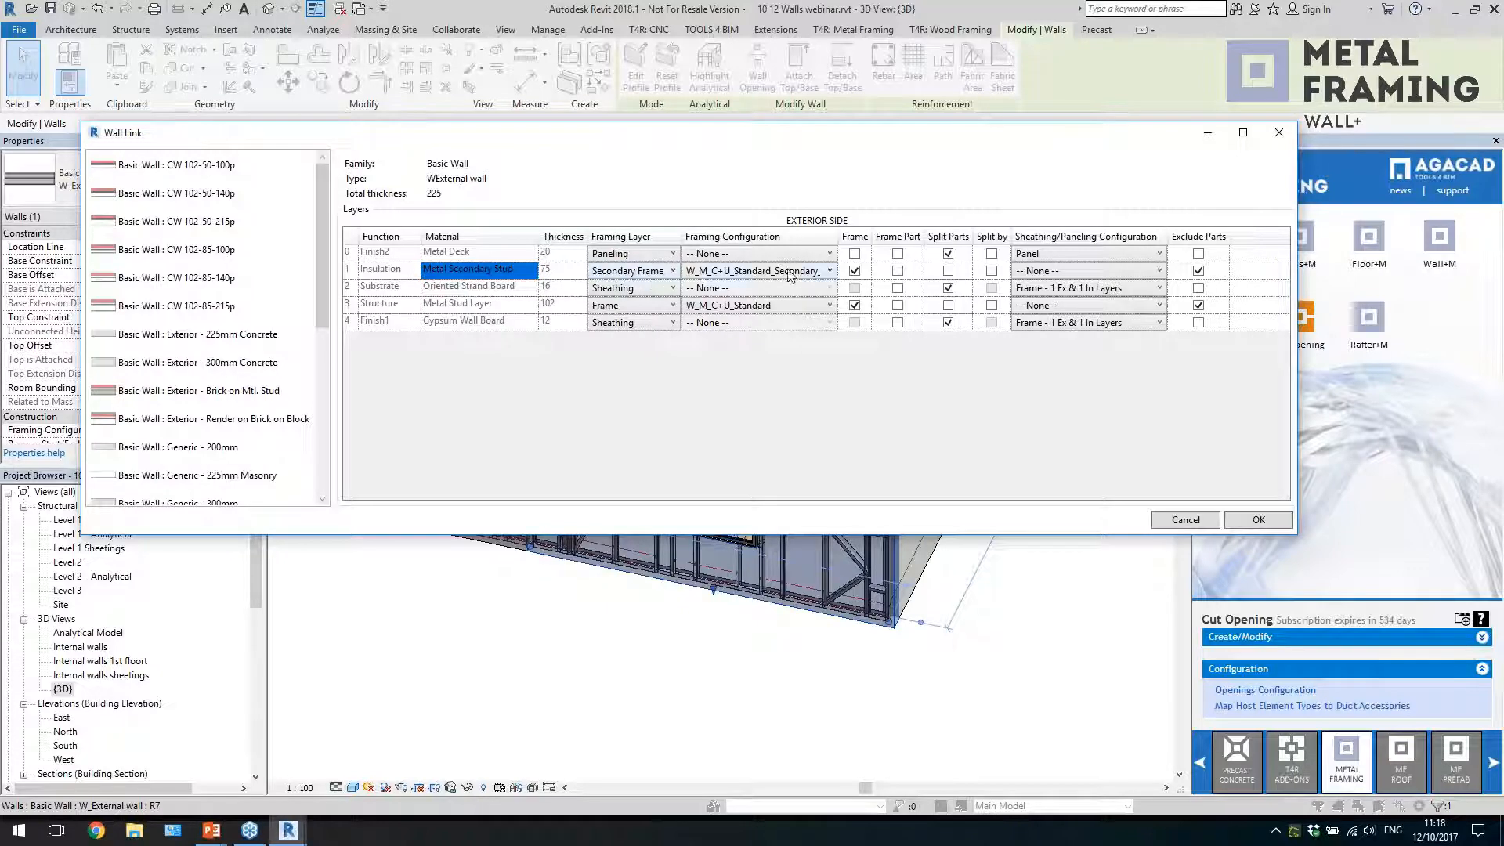
{"action": "left_click", "coordinate": [1279, 133]}
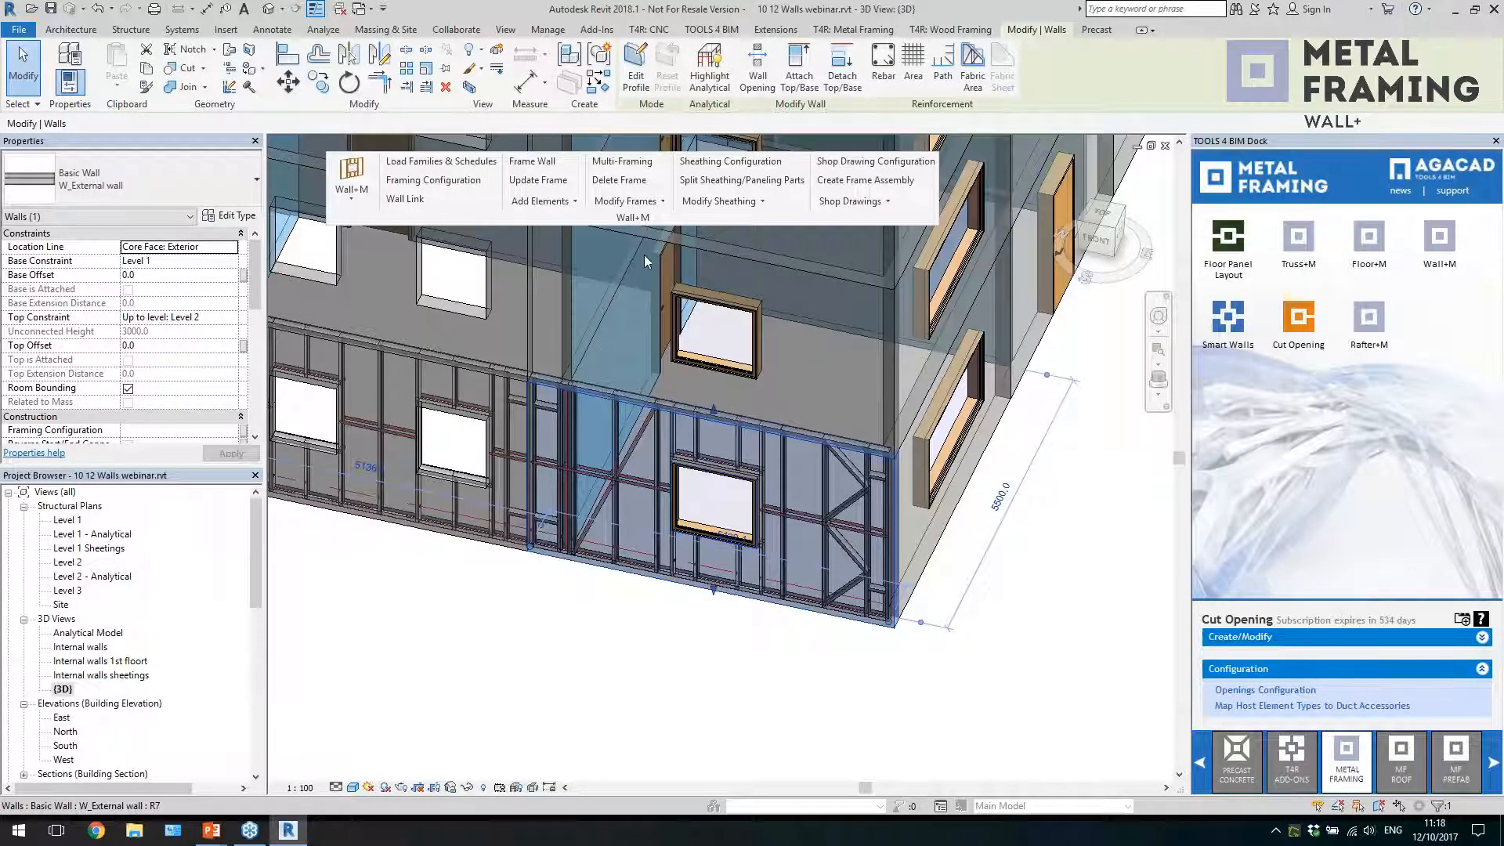
Add a secondary frame to the ground-floor external end panel and inspect its horizontal members around the window
{"action": "left_click", "coordinate": [559, 205]}
{"action": "left_click", "coordinate": [560, 219]}
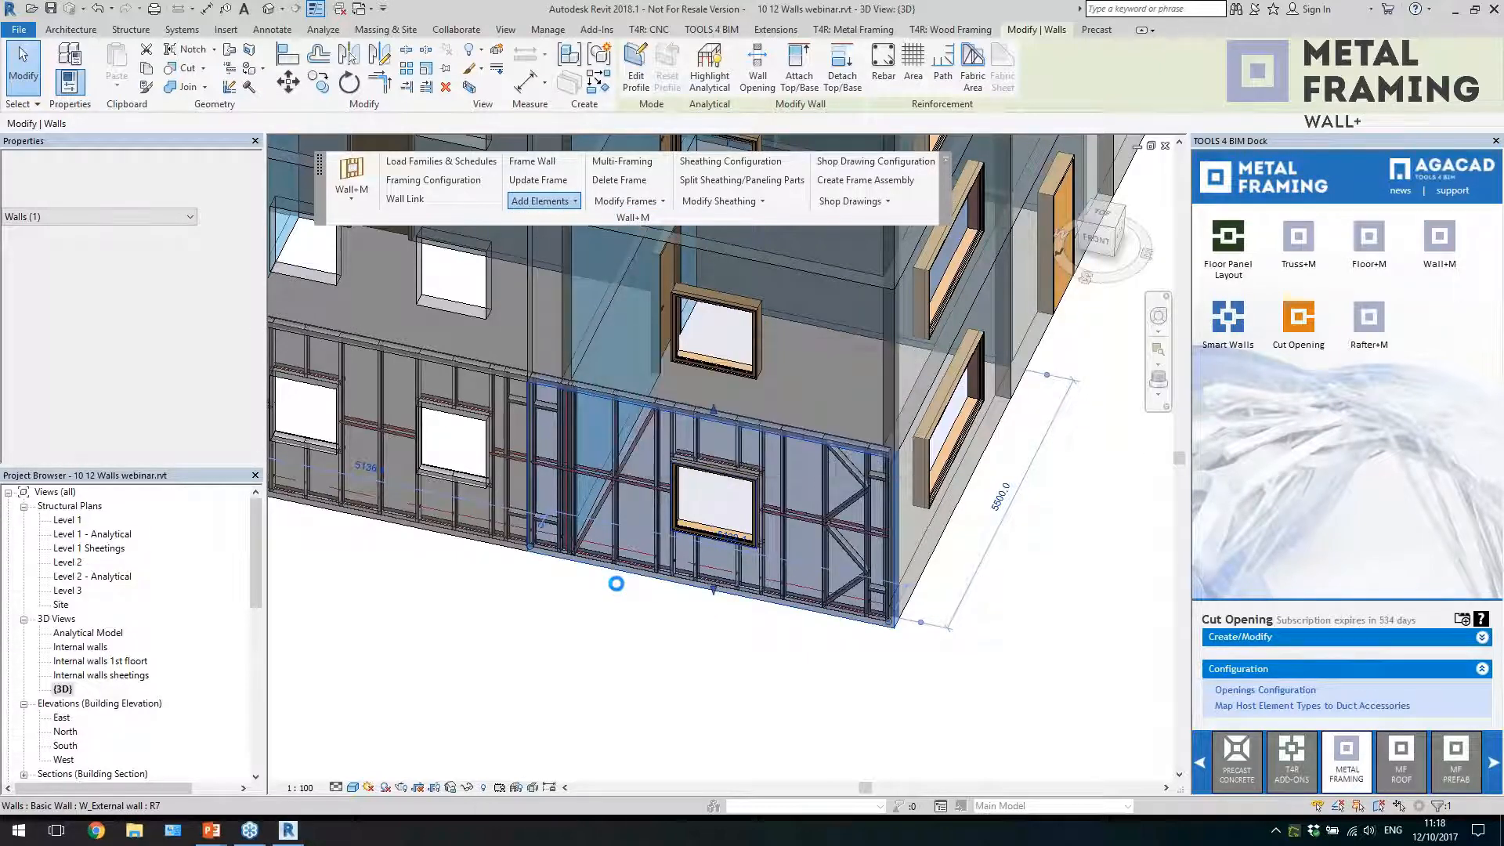
{"action": "left_click", "coordinate": [638, 539]}
{"action": "left_click", "coordinate": [671, 448]}
{"action": "middle_click_drag", "start_coordinate": [671, 687], "coordinate": [970, 642], "text": "shift"}
{"action": "left_click", "coordinate": [947, 719]}
{"action": "left_click", "coordinate": [832, 639]}
{"action": "left_click", "coordinate": [927, 639]}
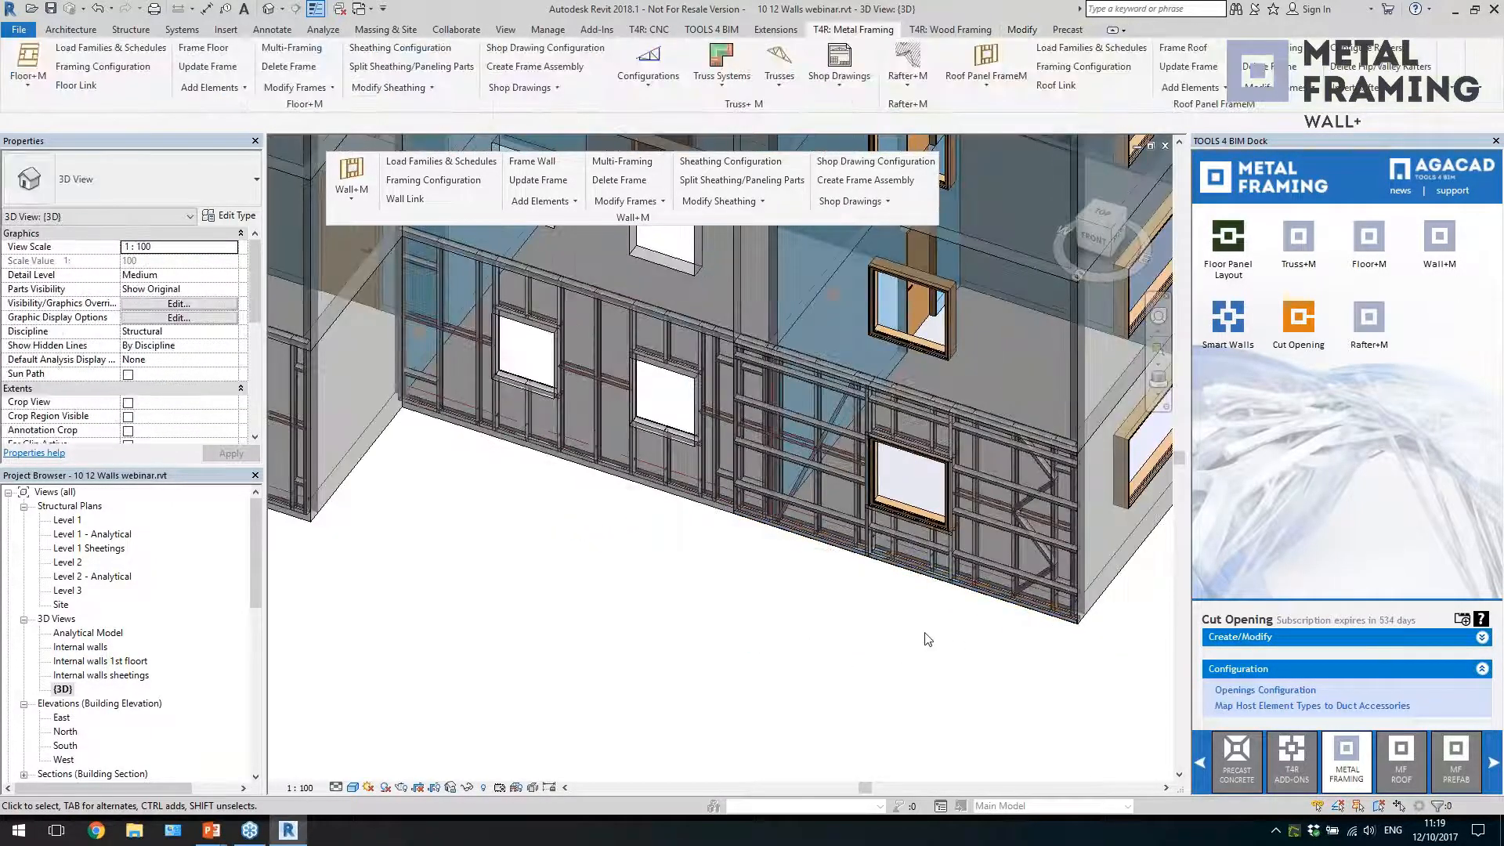
Open the 3D view "Internal walls 1st floort"
{"action": "scroll", "coordinate": [927, 639], "scroll_direction": "down", "scroll_amount": 5}
{"action": "middle_click_drag", "start_coordinate": [708, 613], "coordinate": [781, 654]}
{"action": "scroll", "coordinate": [766, 645], "scroll_direction": "down", "scroll_amount": 2}
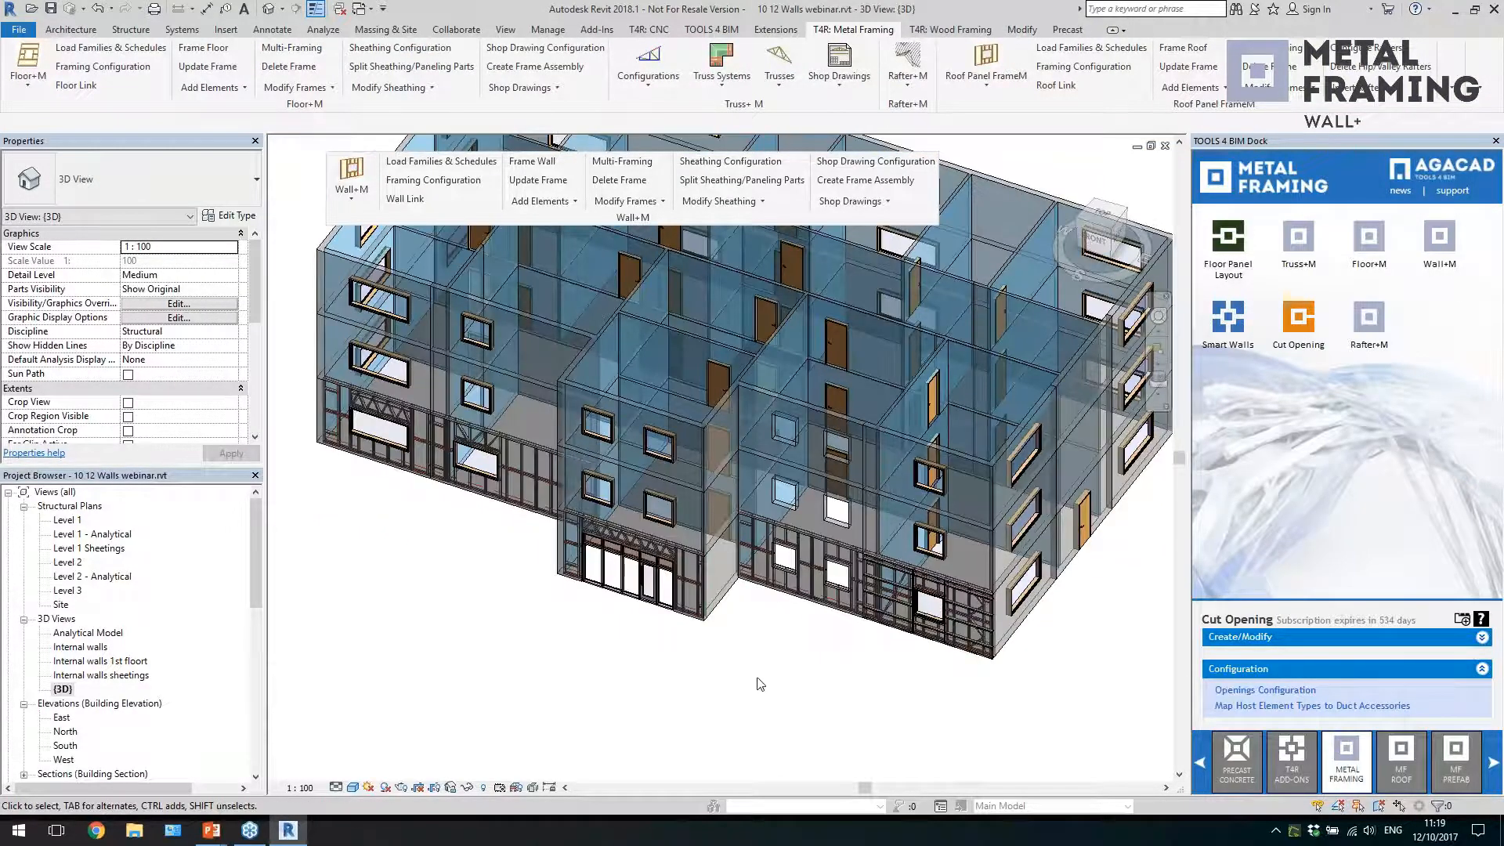
{"action": "double_click", "coordinate": [102, 662]}
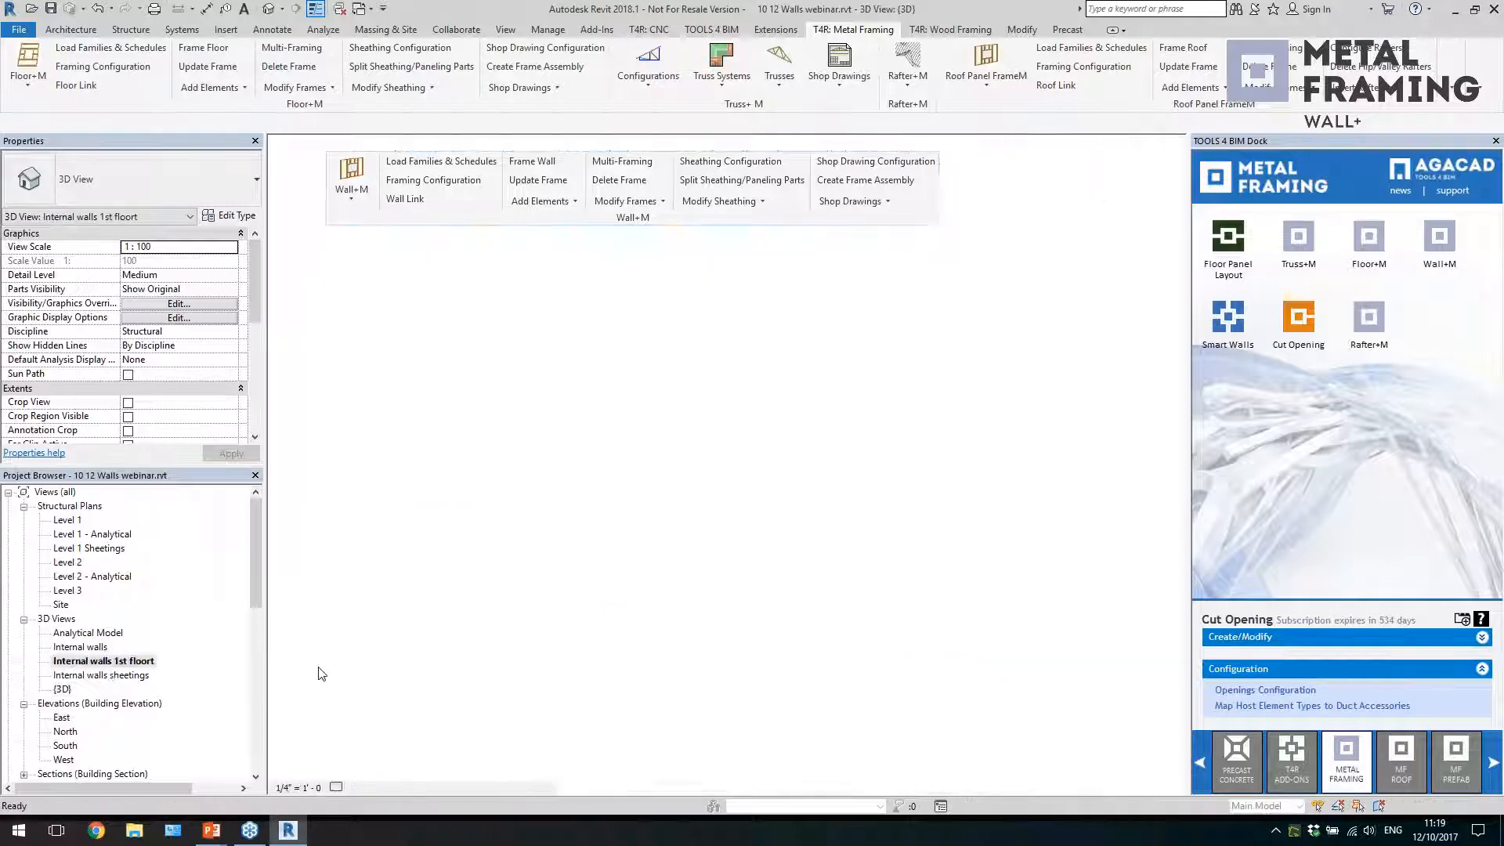
{"action": "middle_click_drag", "start_coordinate": [827, 567], "coordinate": [822, 571]}
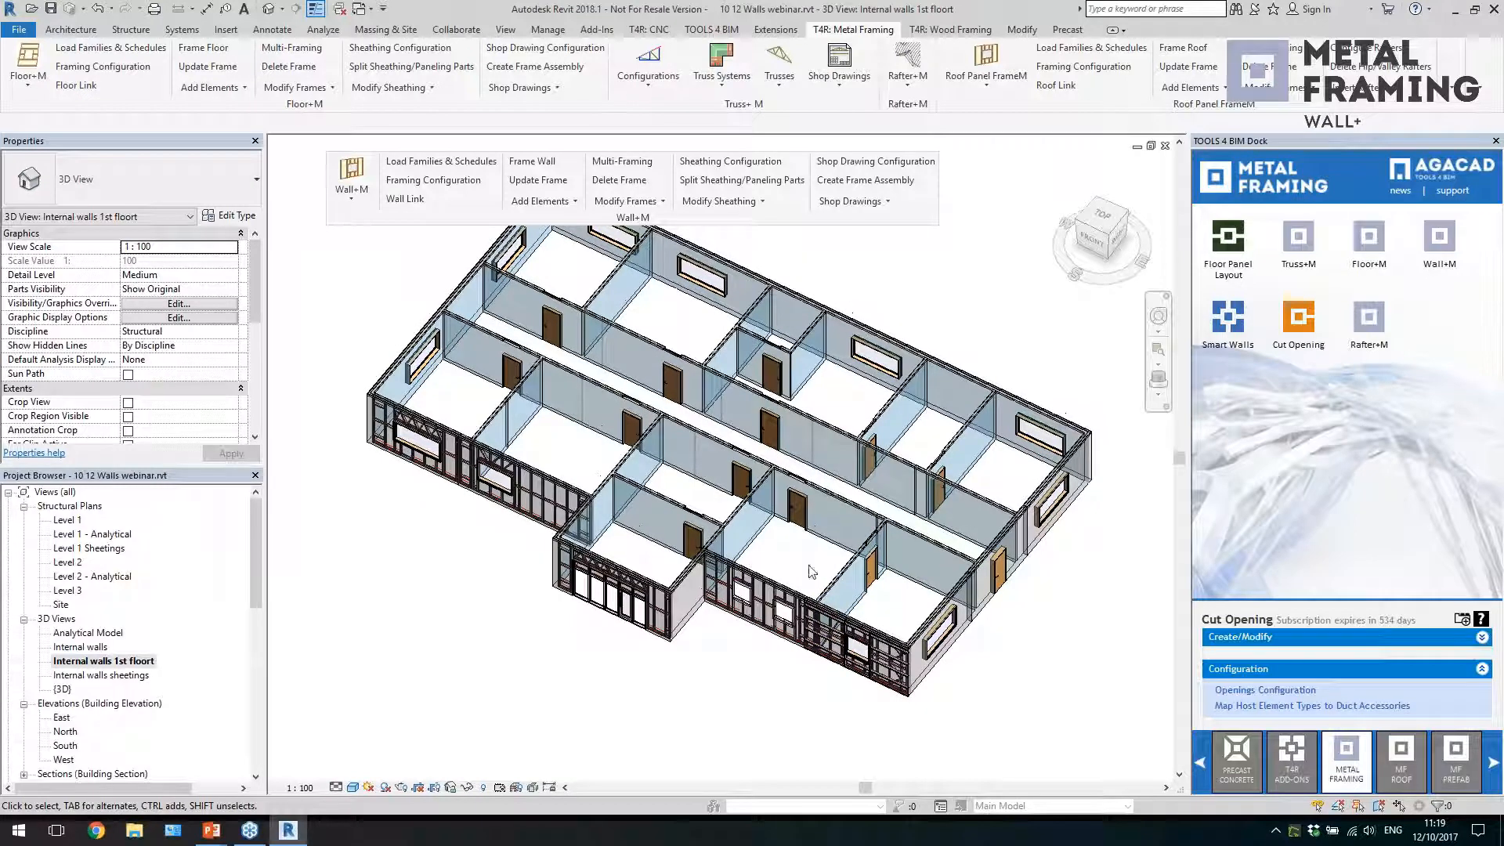
Select four W_Internal wall partitions: the three walls around the small room with a door and the partition with a door near the building's end
{"action": "scroll", "coordinate": [768, 548], "scroll_direction": "up", "scroll_amount": 5}
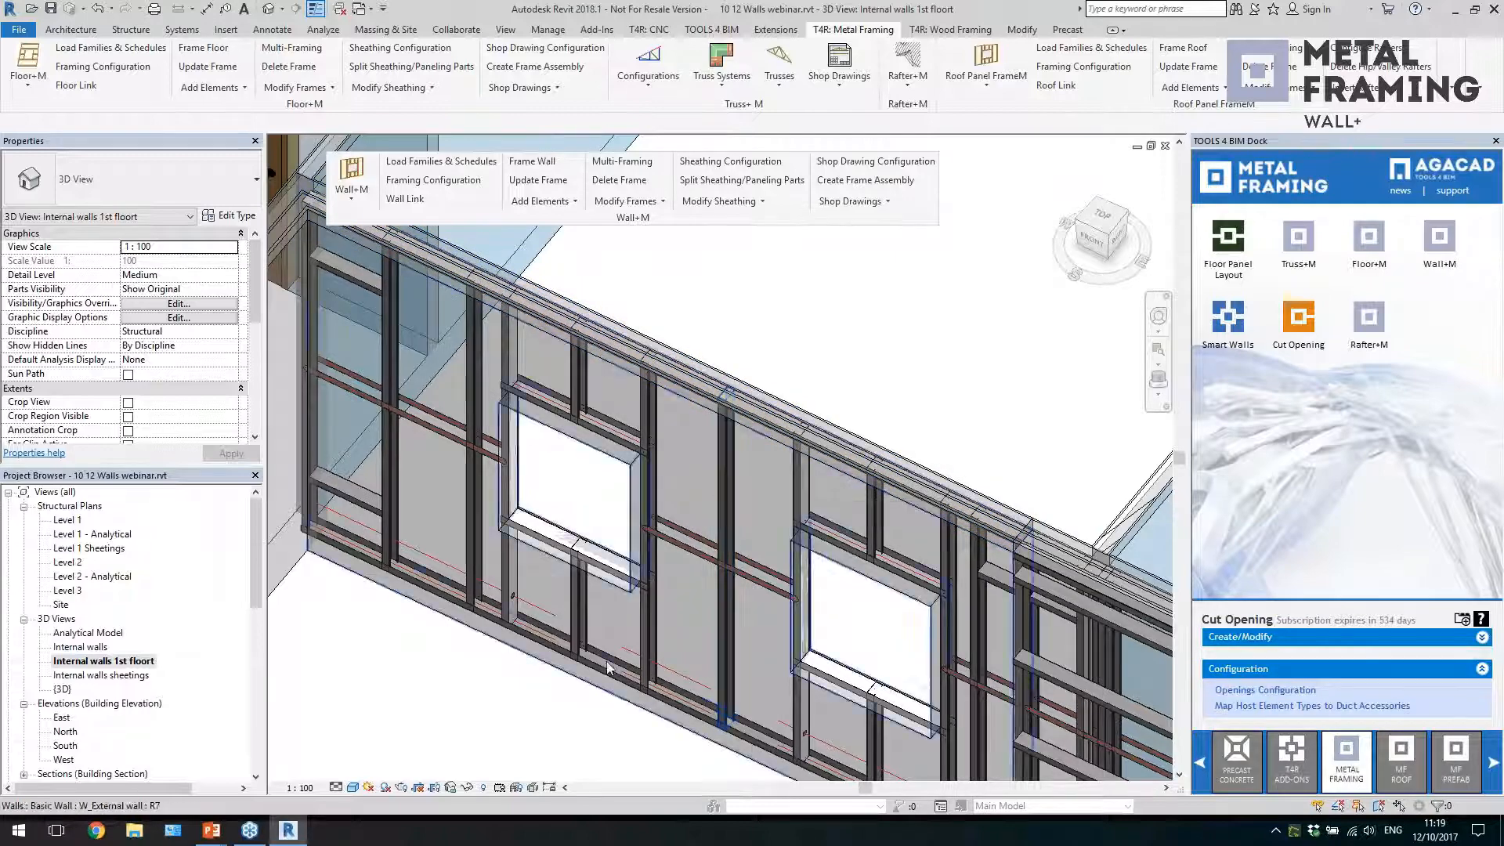
{"action": "scroll", "coordinate": [600, 675], "scroll_direction": "down", "scroll_amount": 5}
{"action": "scroll", "coordinate": [600, 675], "scroll_direction": "down", "scroll_amount": 3}
{"action": "scroll", "coordinate": [559, 441], "scroll_direction": "up", "scroll_amount": 3}
{"action": "left_click", "coordinate": [559, 441]}
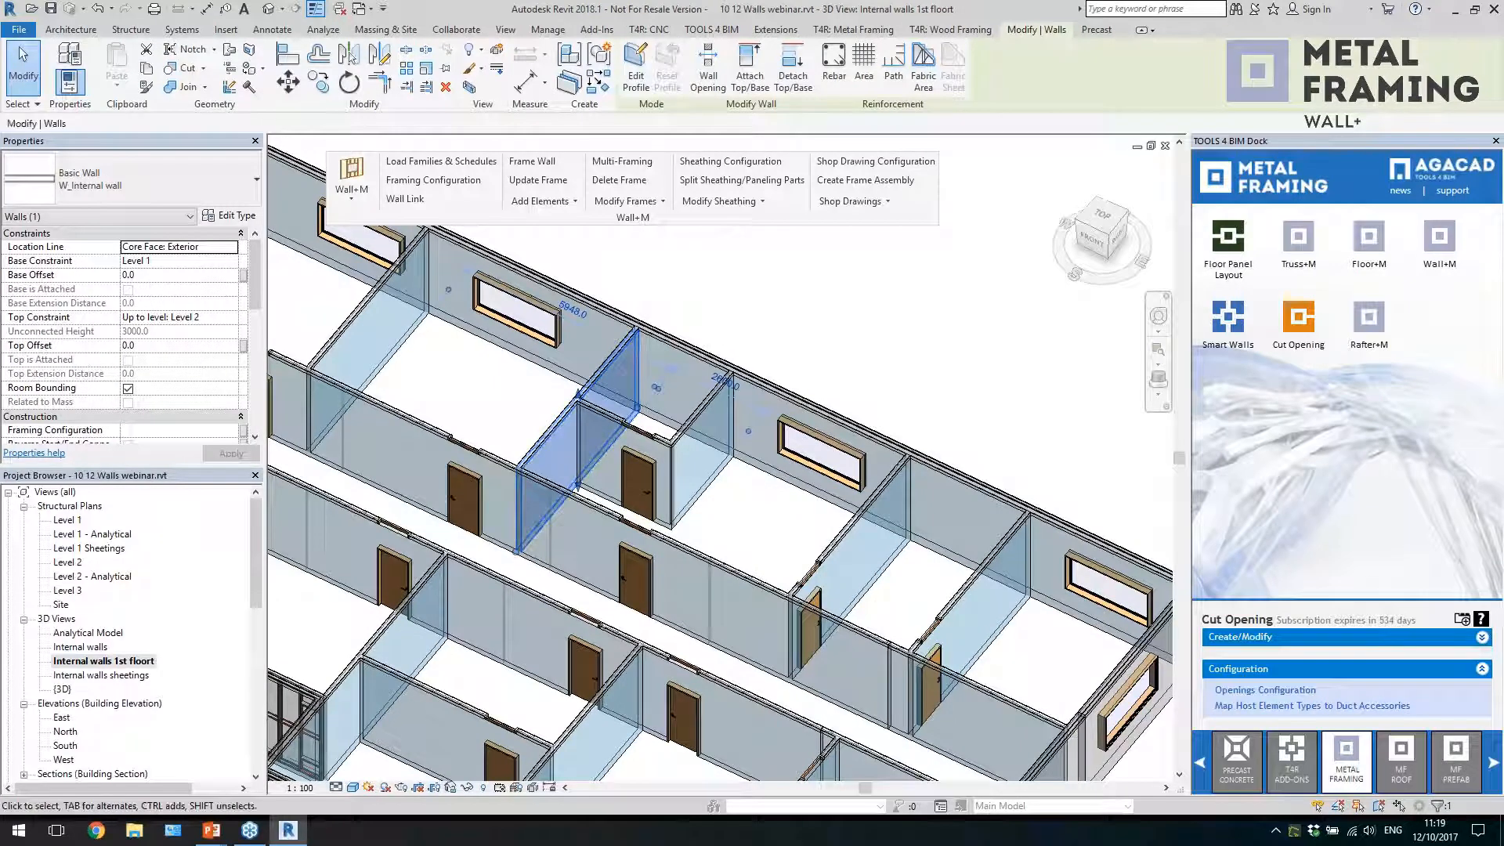
{"action": "left_click", "coordinate": [712, 505], "text": "ctrl"}
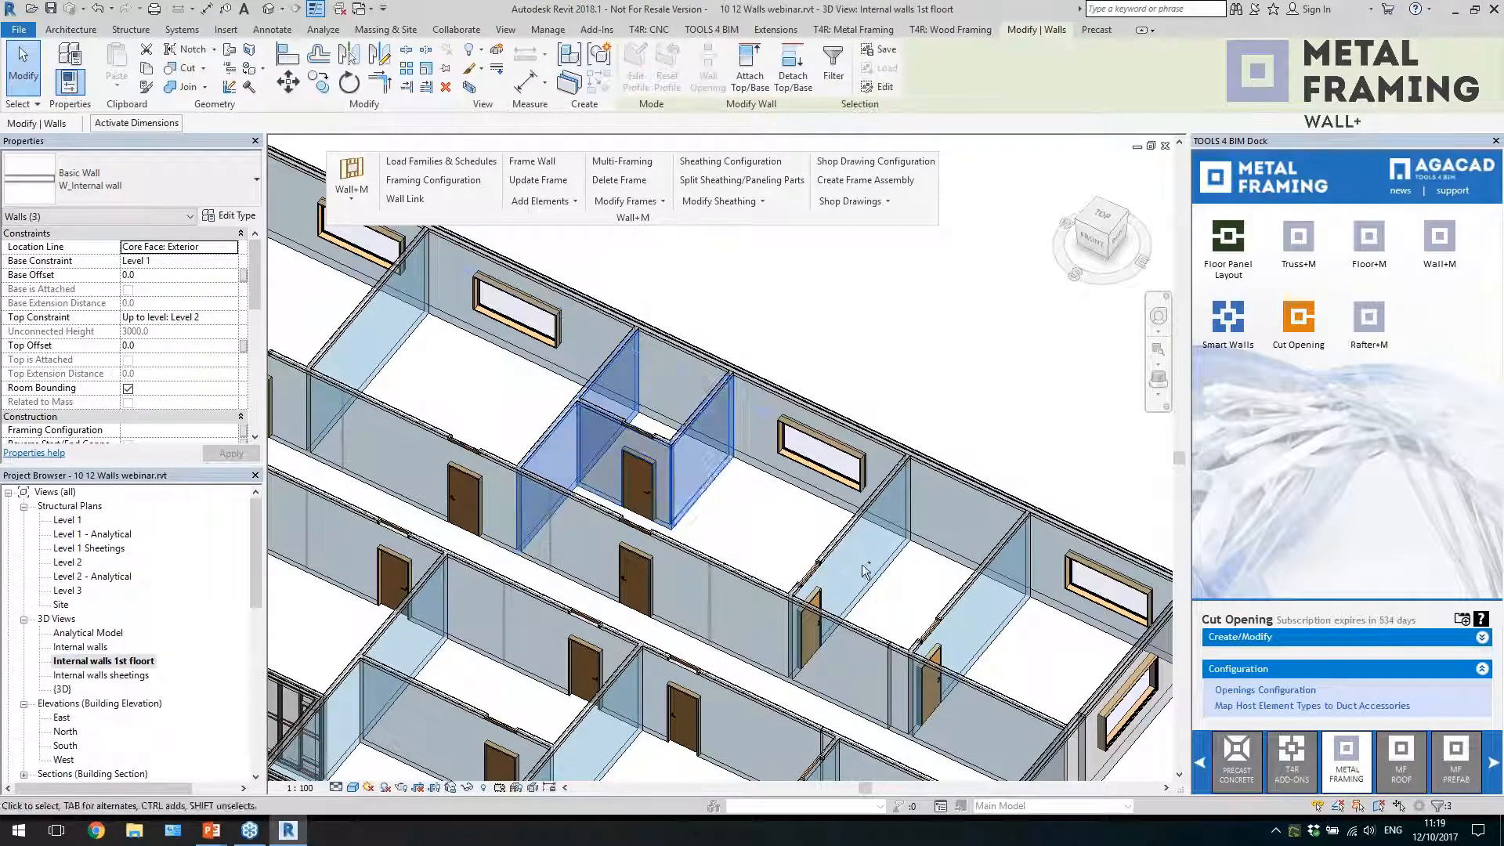
{"action": "left_click", "coordinate": [873, 589], "text": "ctrl"}
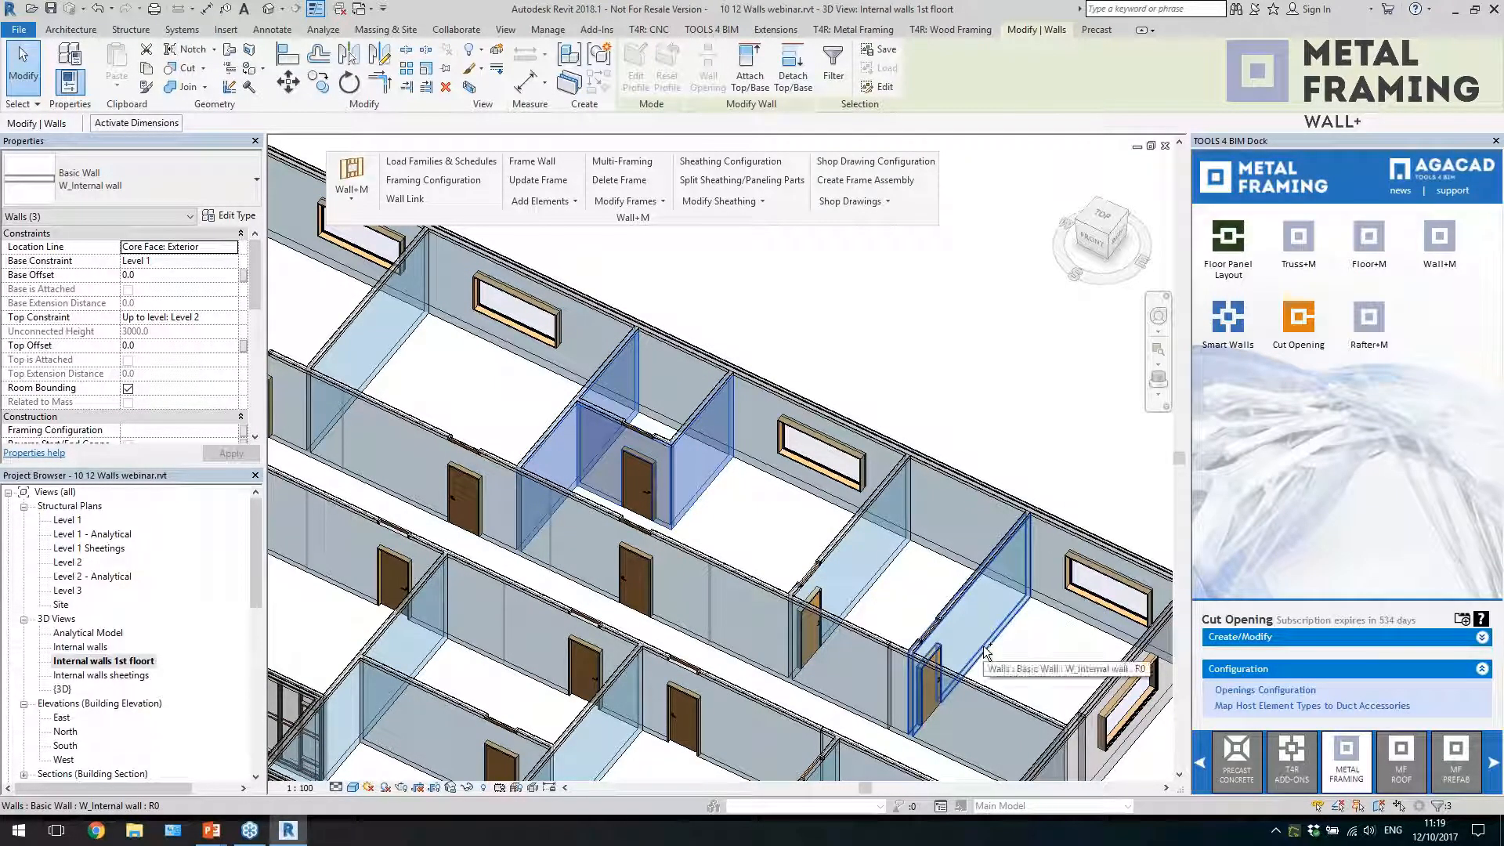
{"action": "left_click", "coordinate": [895, 619], "text": "ctrl"}
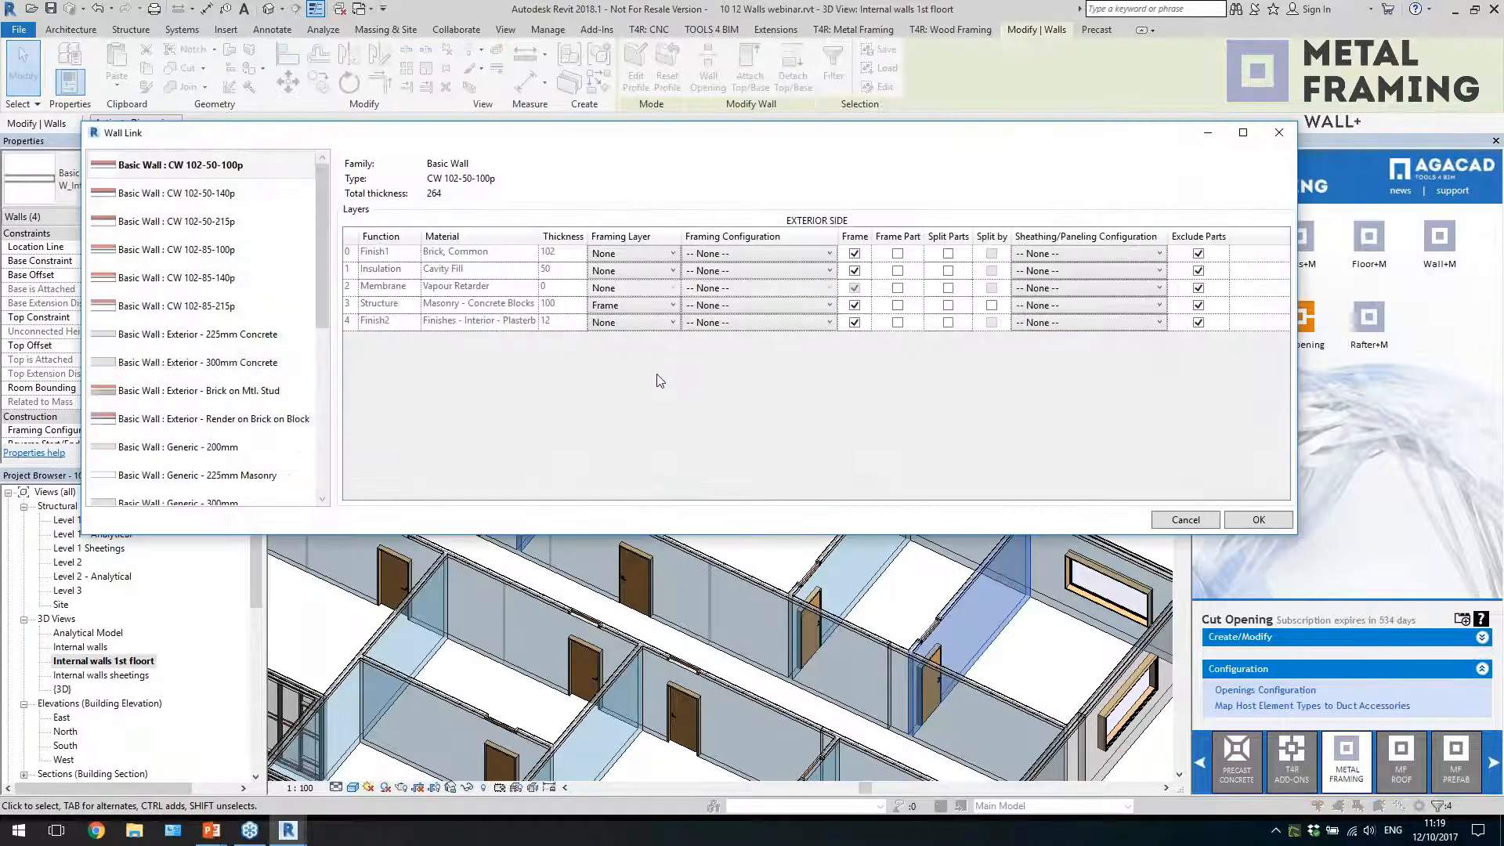
Review the framing and sheathing configurations linked to the layers of W_Internal wall in Wall Link, and close it without saving
{"action": "left_click_drag", "start_coordinate": [322, 315], "coordinate": [319, 478]}
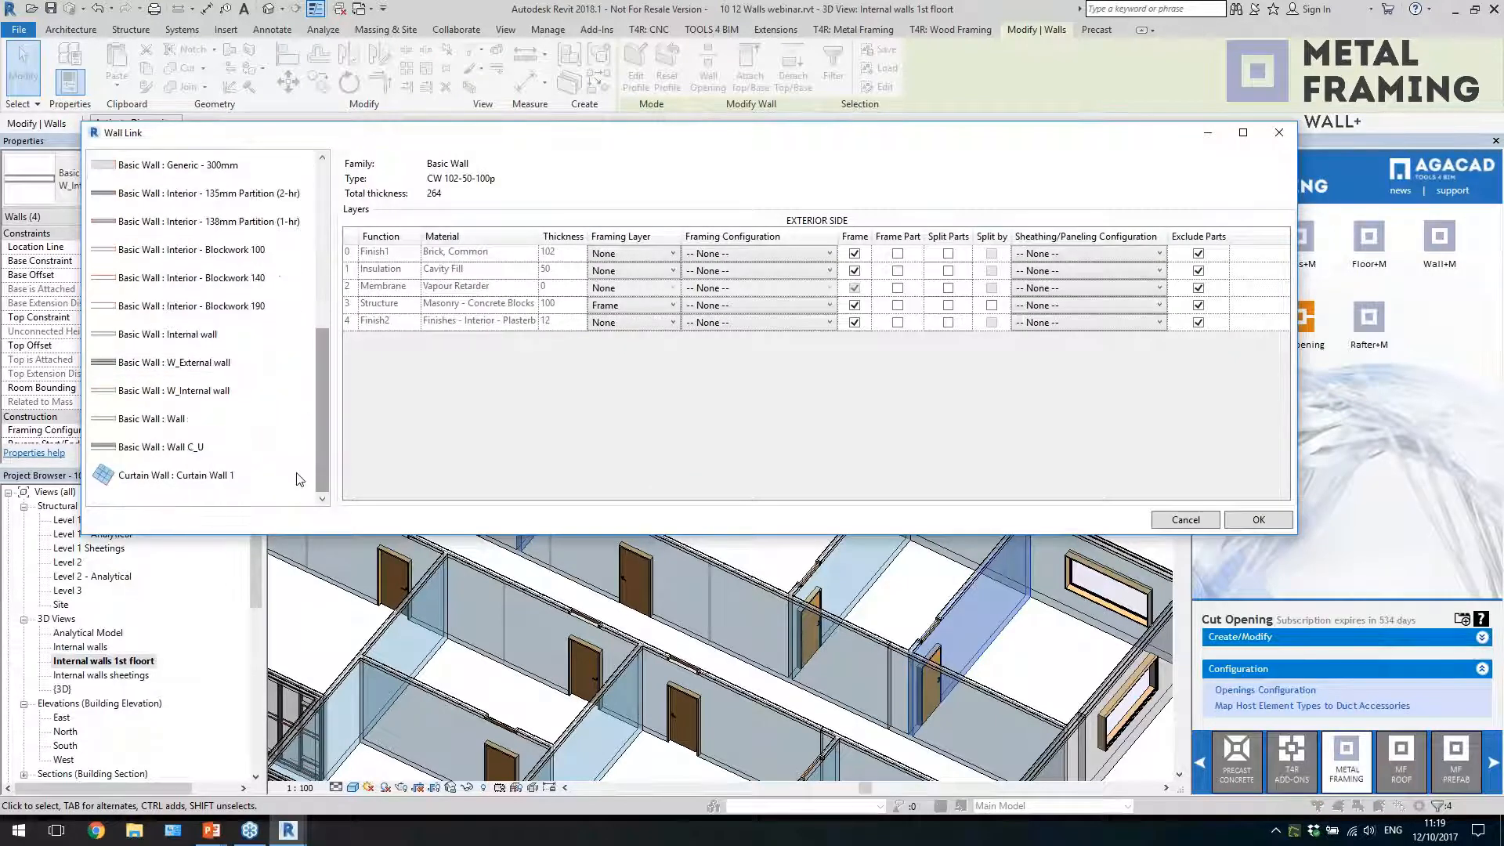
{"action": "left_click", "coordinate": [223, 400]}
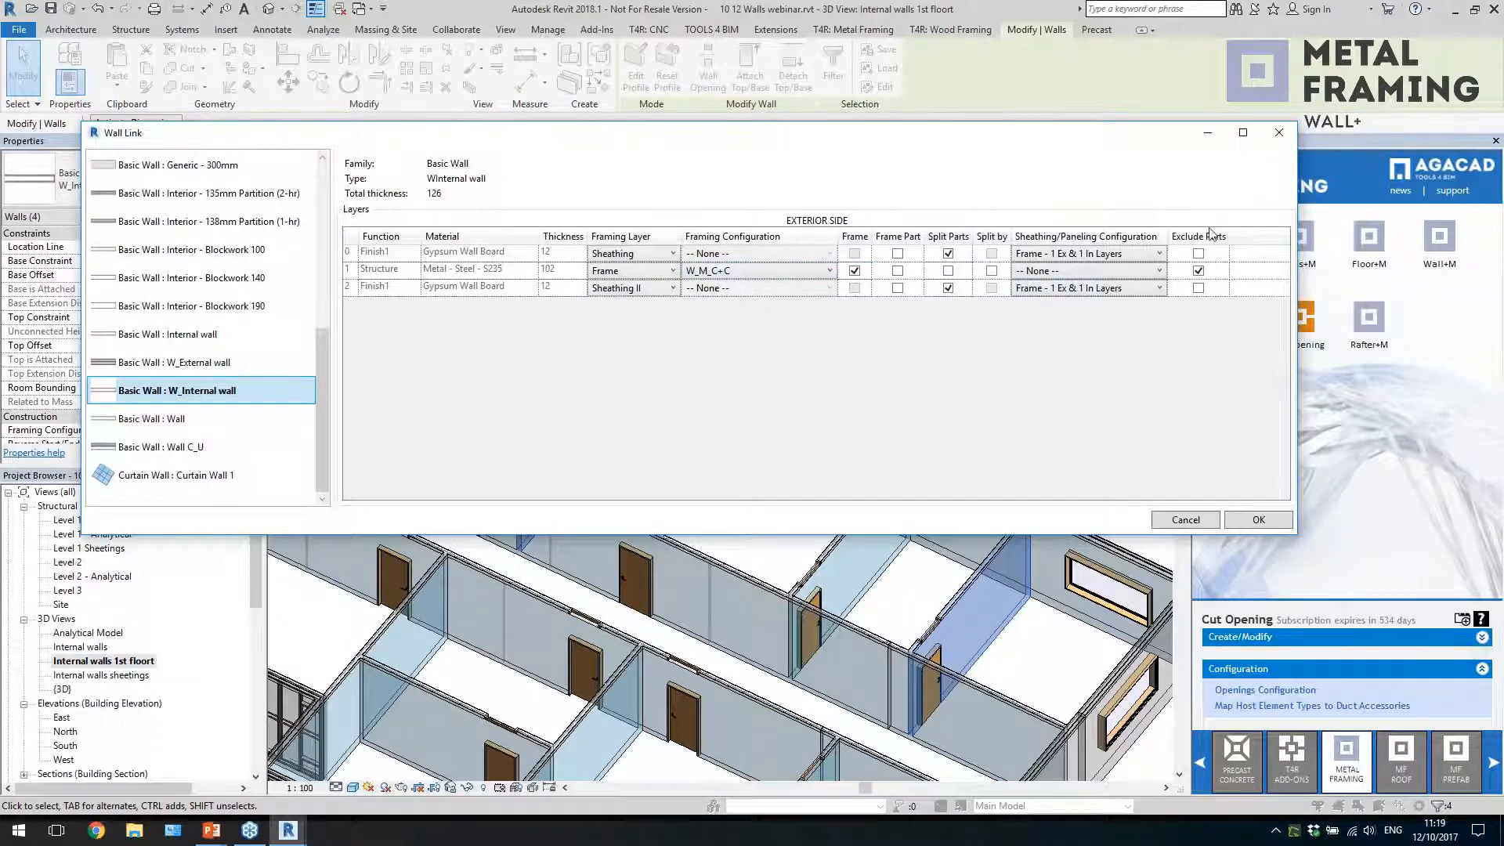
{"action": "left_click", "coordinate": [1278, 133]}
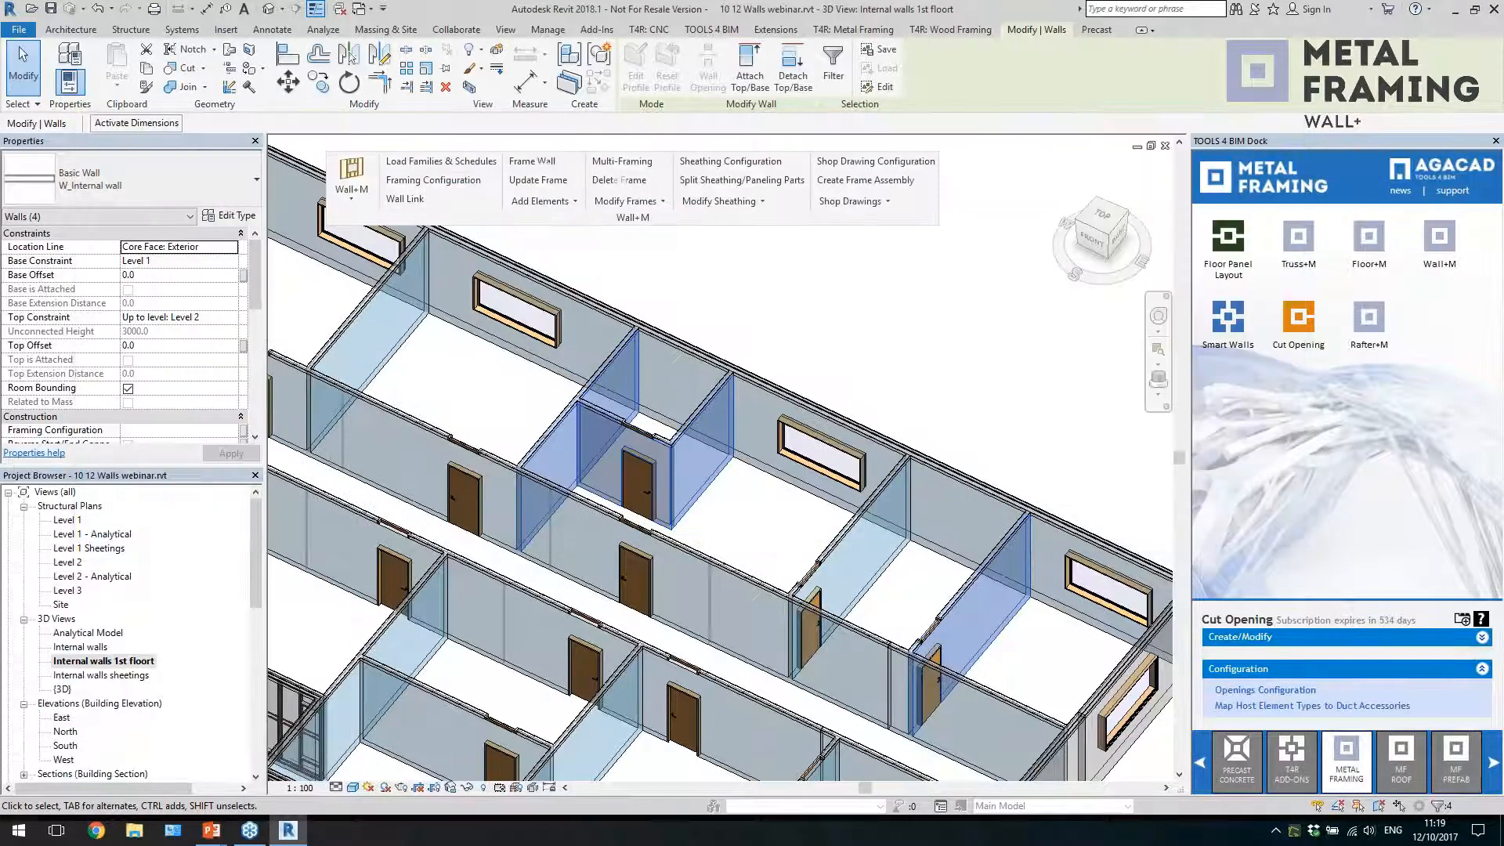
Generate metal frames for the four selected internal walls
{"action": "left_click", "coordinate": [542, 165]}
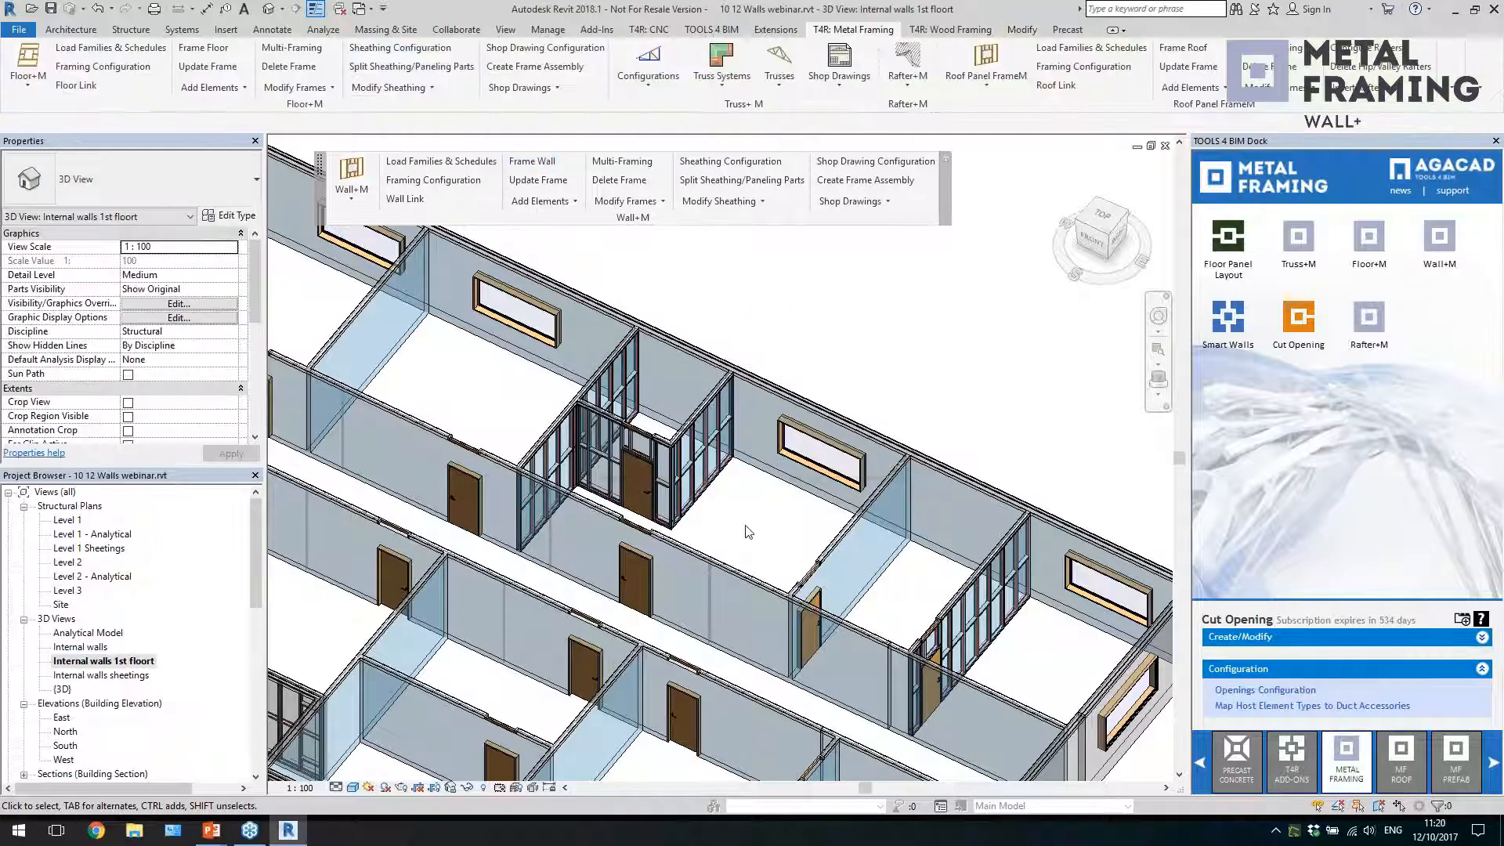
{"action": "mouse_move", "coordinate": [777, 557]}
{"action": "middle_mouse_down", "text": "shift"}
{"action": "mouse_move", "coordinate": [742, 550]}
{"action": "mouse_move", "coordinate": [777, 535]}
{"action": "middle_mouse_up", "text": "shift"}
{"action": "scroll", "coordinate": [714, 485], "scroll_direction": "up", "scroll_amount": 5}
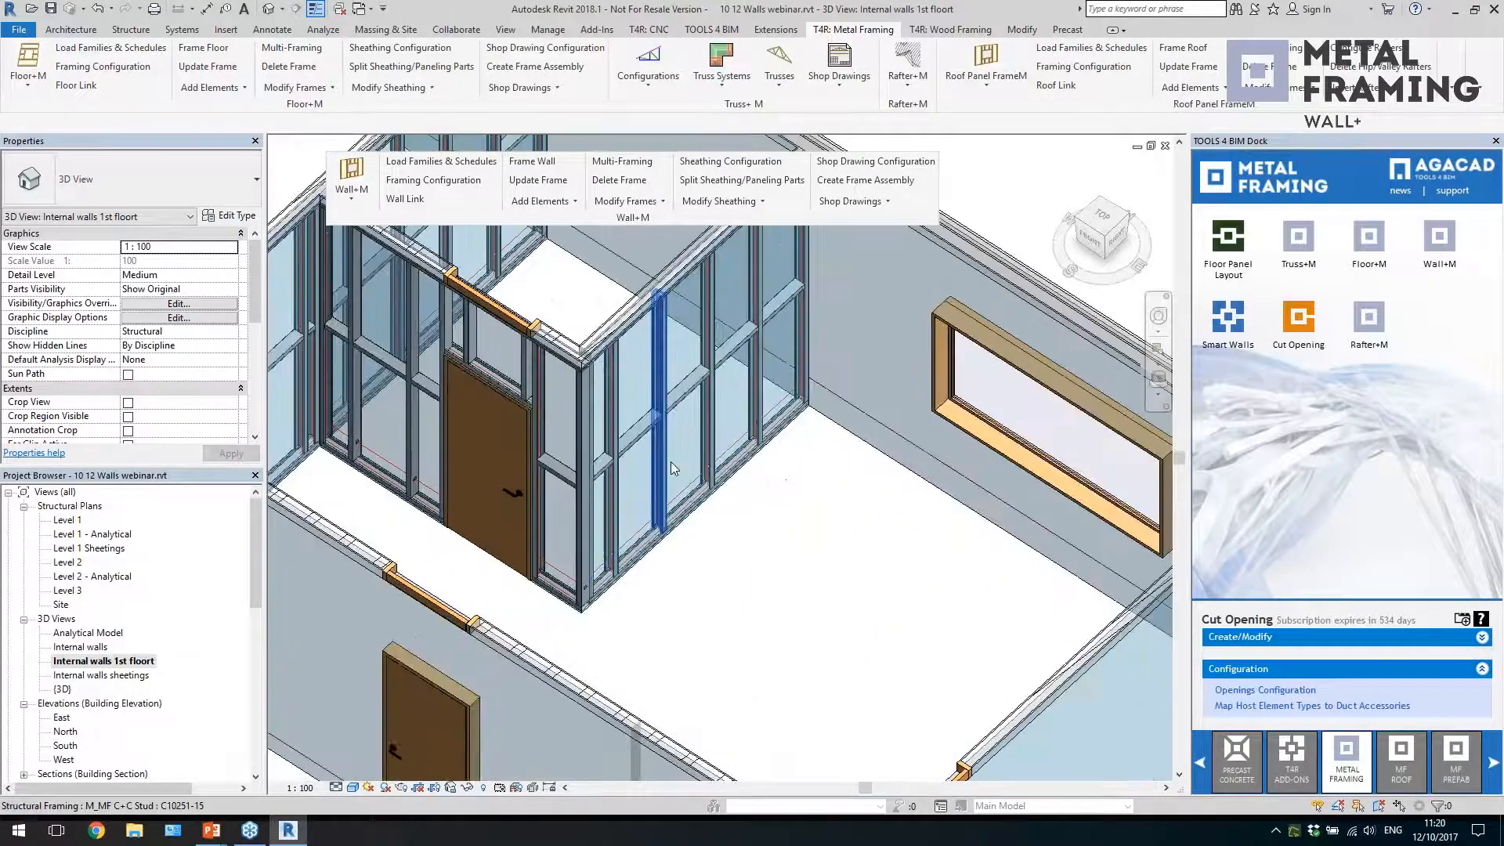
Inspect the horizontal bridging members between the studs in the framed wall beside the small room's door
{"action": "left_click", "coordinate": [671, 468]}
{"action": "middle_click_drag", "start_coordinate": [671, 470], "coordinate": [639, 487], "text": "shift"}
{"action": "left_click", "coordinate": [636, 486]}
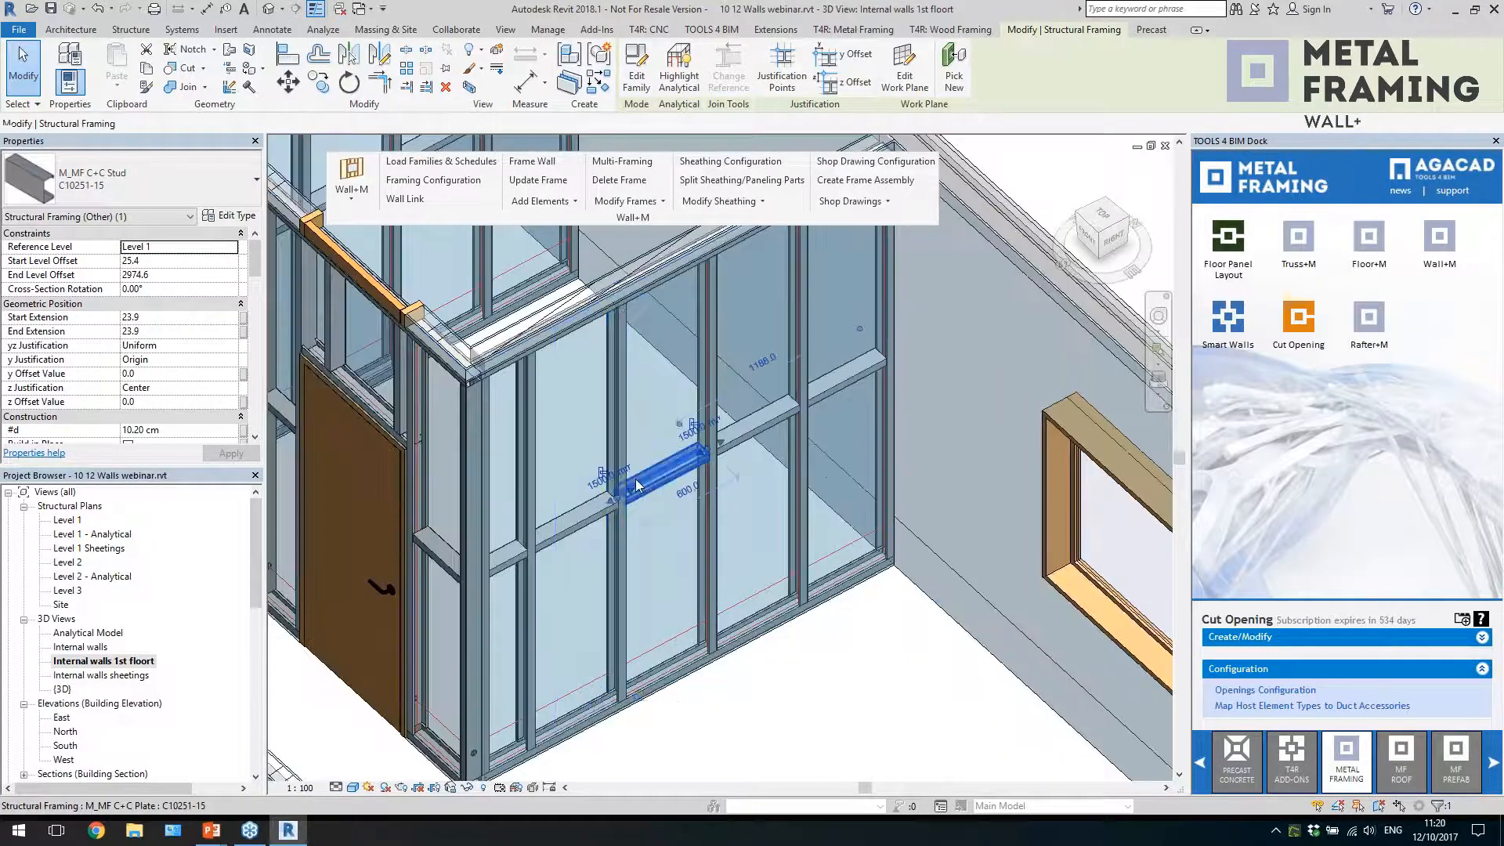
{"action": "left_click", "coordinate": [578, 523]}
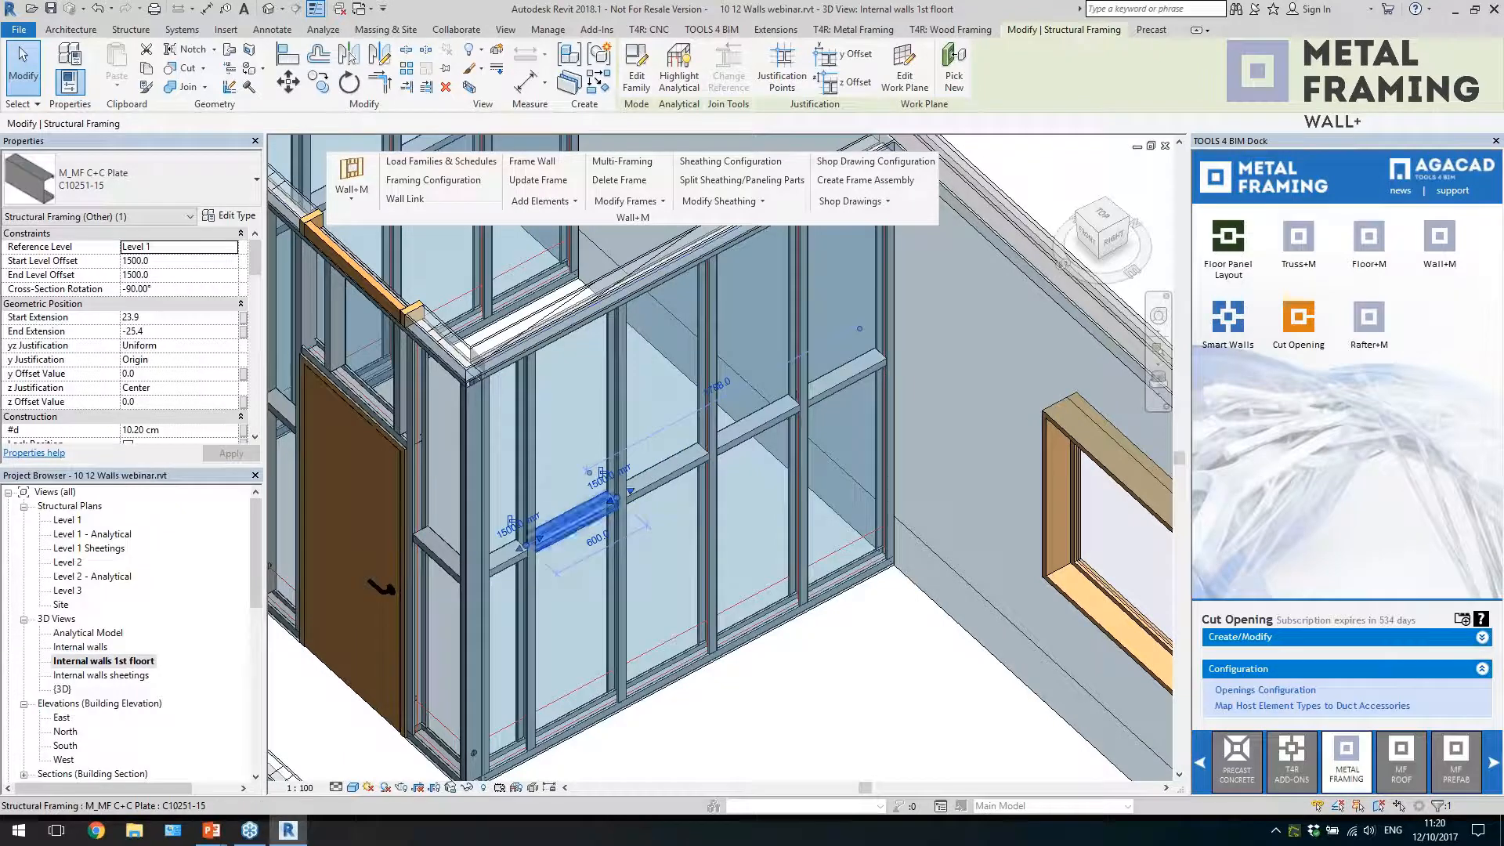
{"action": "left_click", "coordinate": [665, 488]}
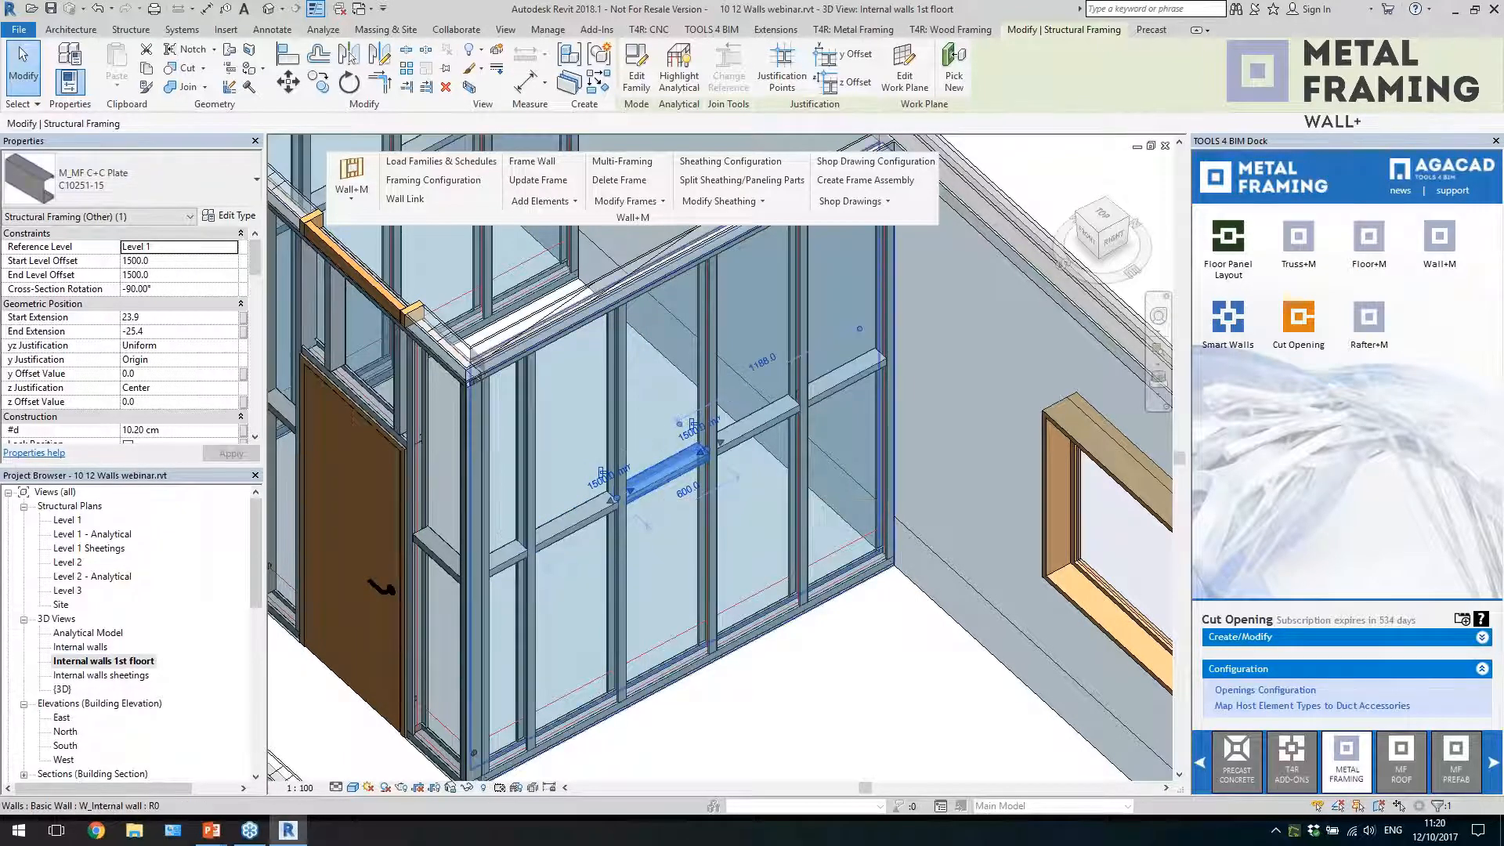
{"action": "left_click", "coordinate": [787, 693]}
{"action": "scroll", "coordinate": [787, 680], "scroll_direction": "down", "scroll_amount": 1}
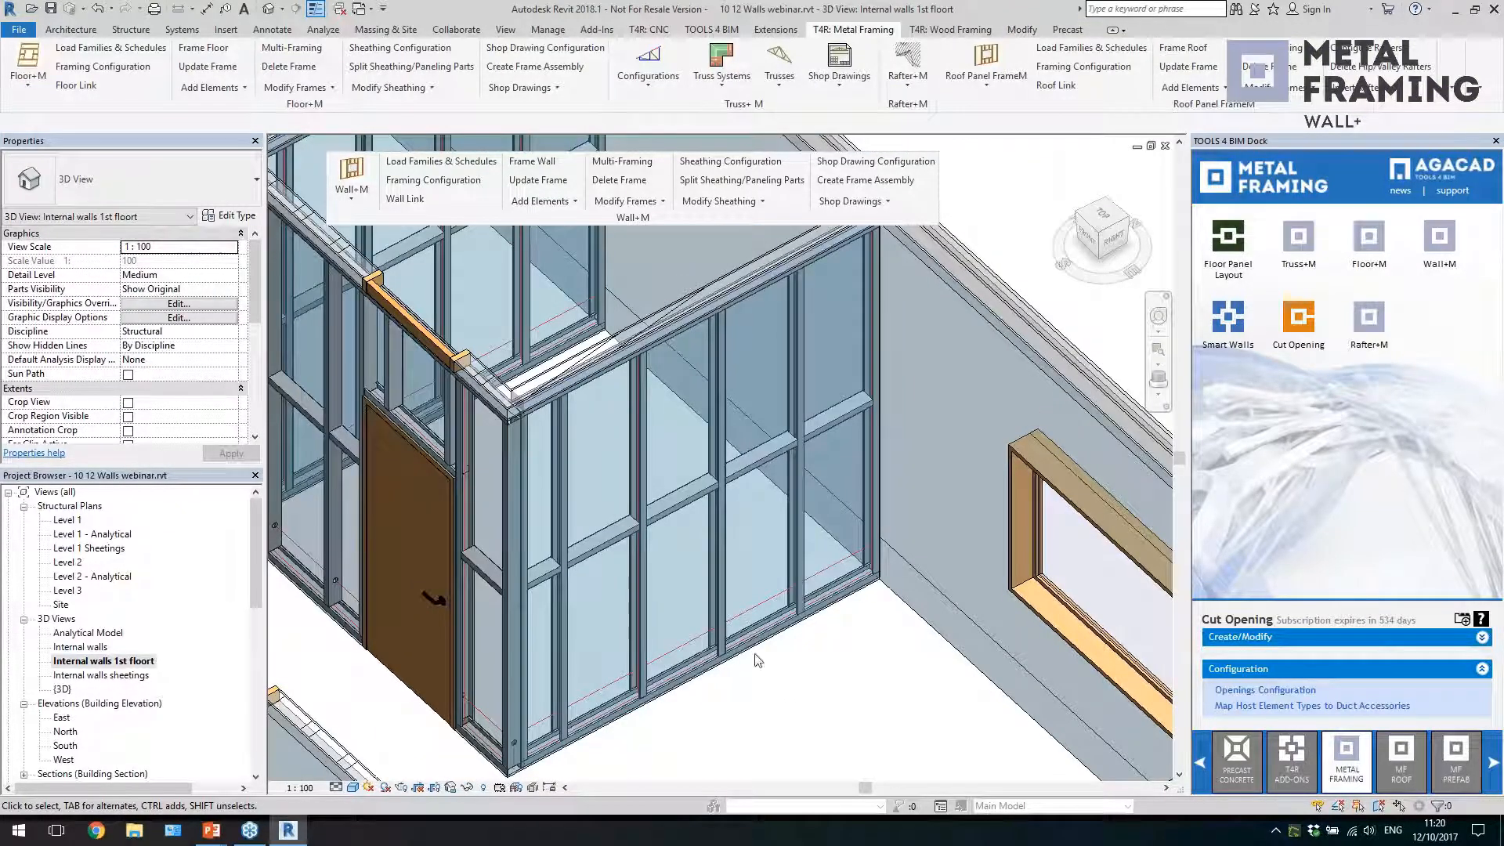
Open the Wall+M Details Configuration and show the M_C+C settings for Details on Bridging/Blocking/Plate
{"action": "left_click", "coordinate": [534, 201]}
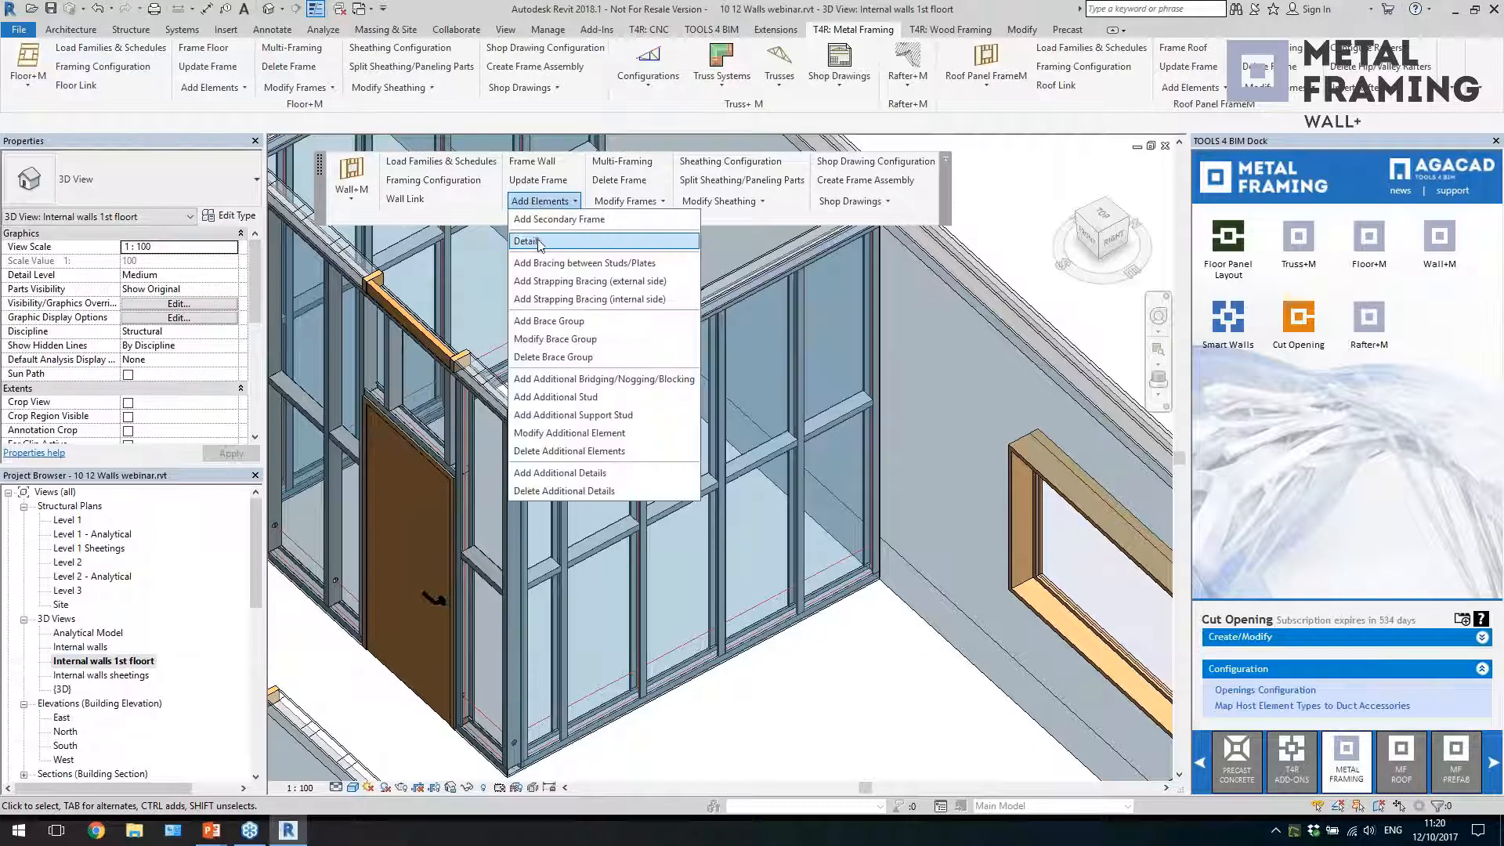
{"action": "left_click", "coordinate": [538, 238]}
{"action": "left_click_drag", "start_coordinate": [710, 317], "coordinate": [962, 280]}
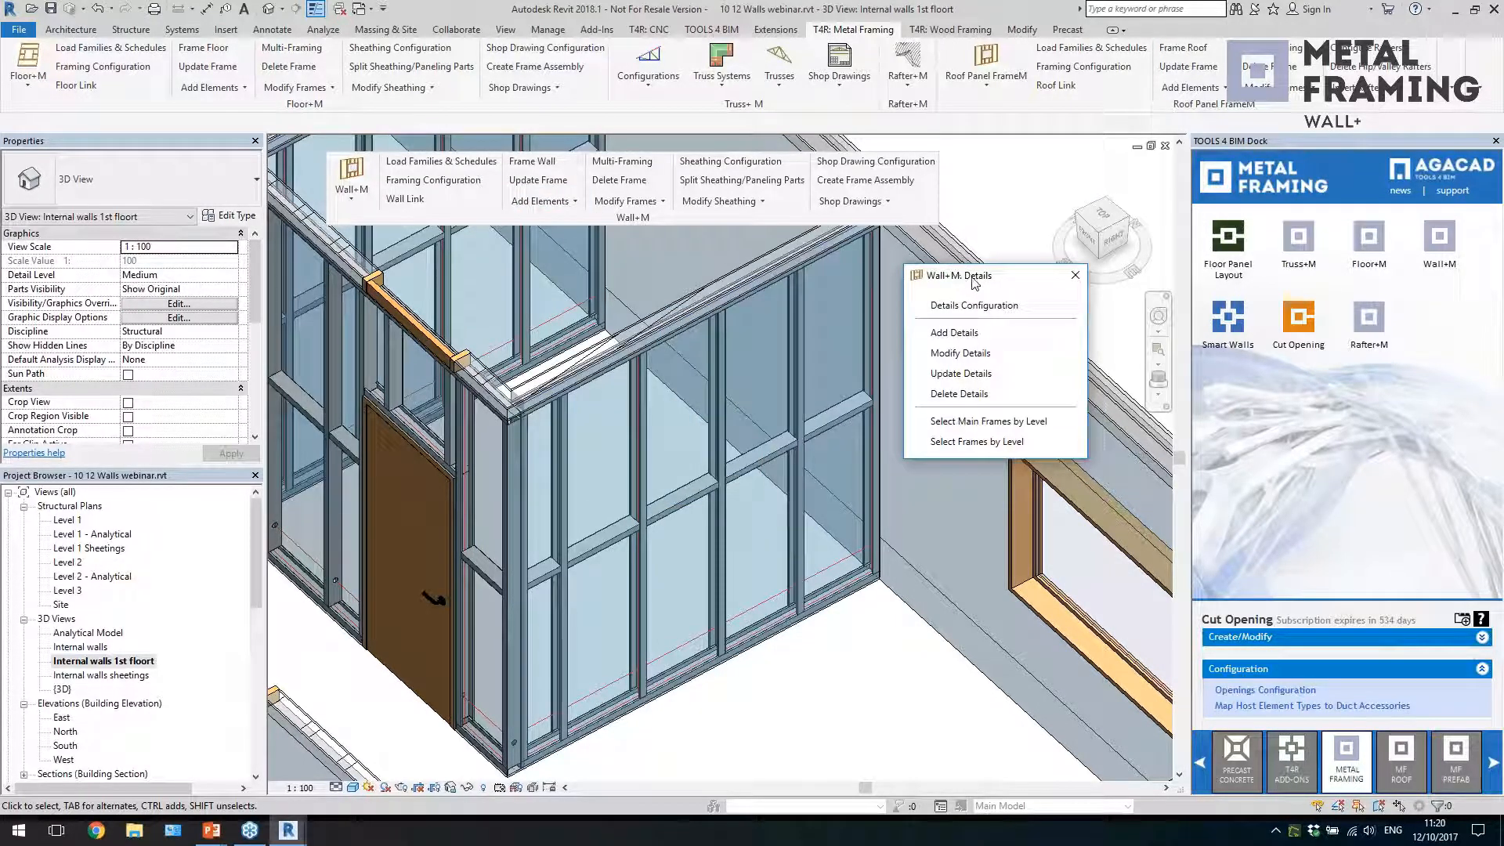
{"action": "left_click", "coordinate": [974, 305]}
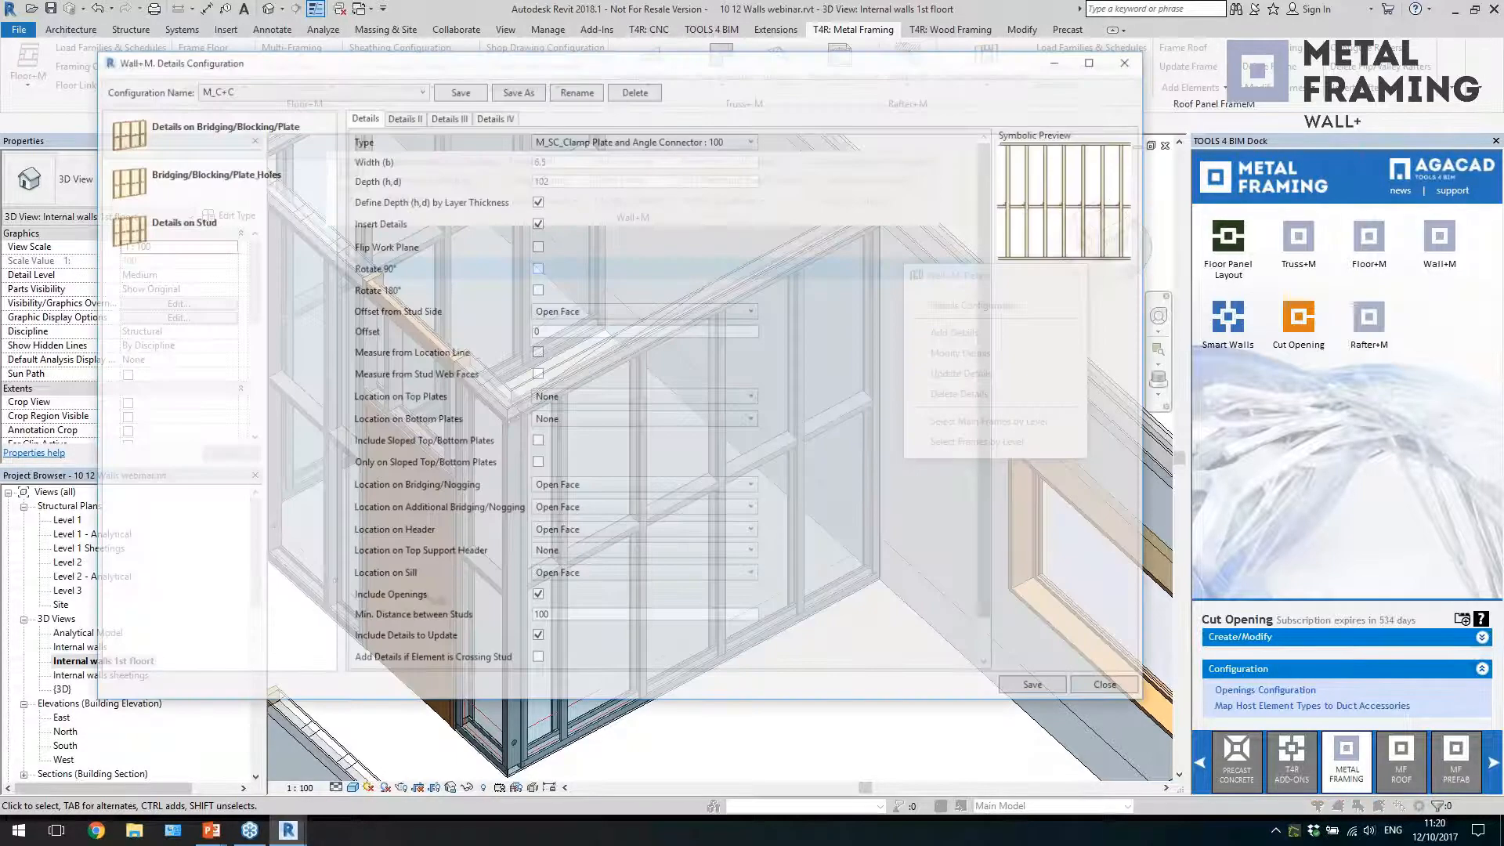
{"action": "left_click", "coordinate": [262, 138]}
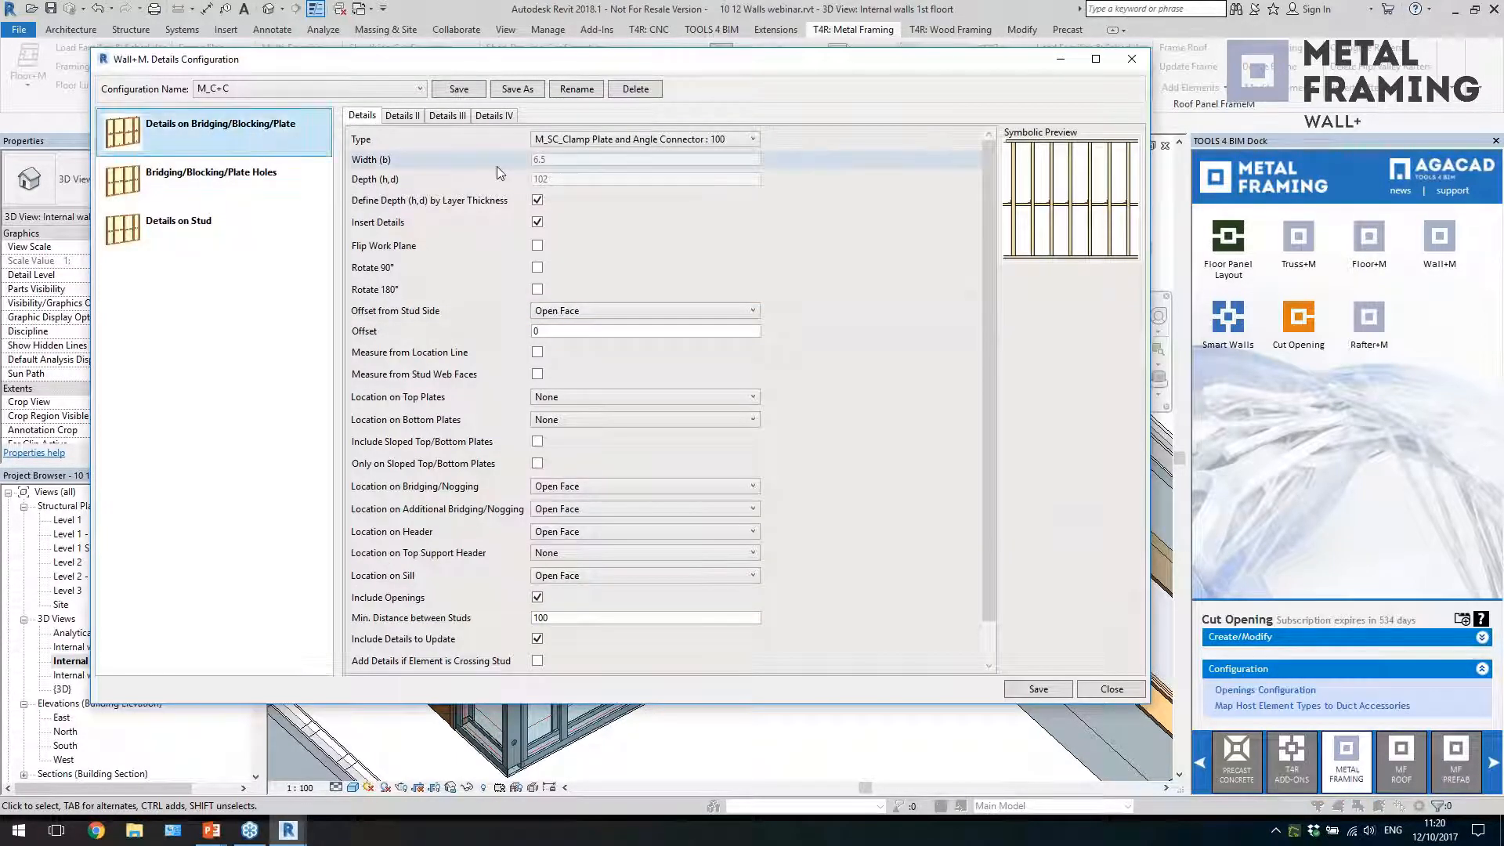
Review the detail type and Offset from Stud Side options, keeping M_SC_Clamp Plate and Angle Connector : 100 and Open Face
{"action": "left_click", "coordinate": [637, 139]}
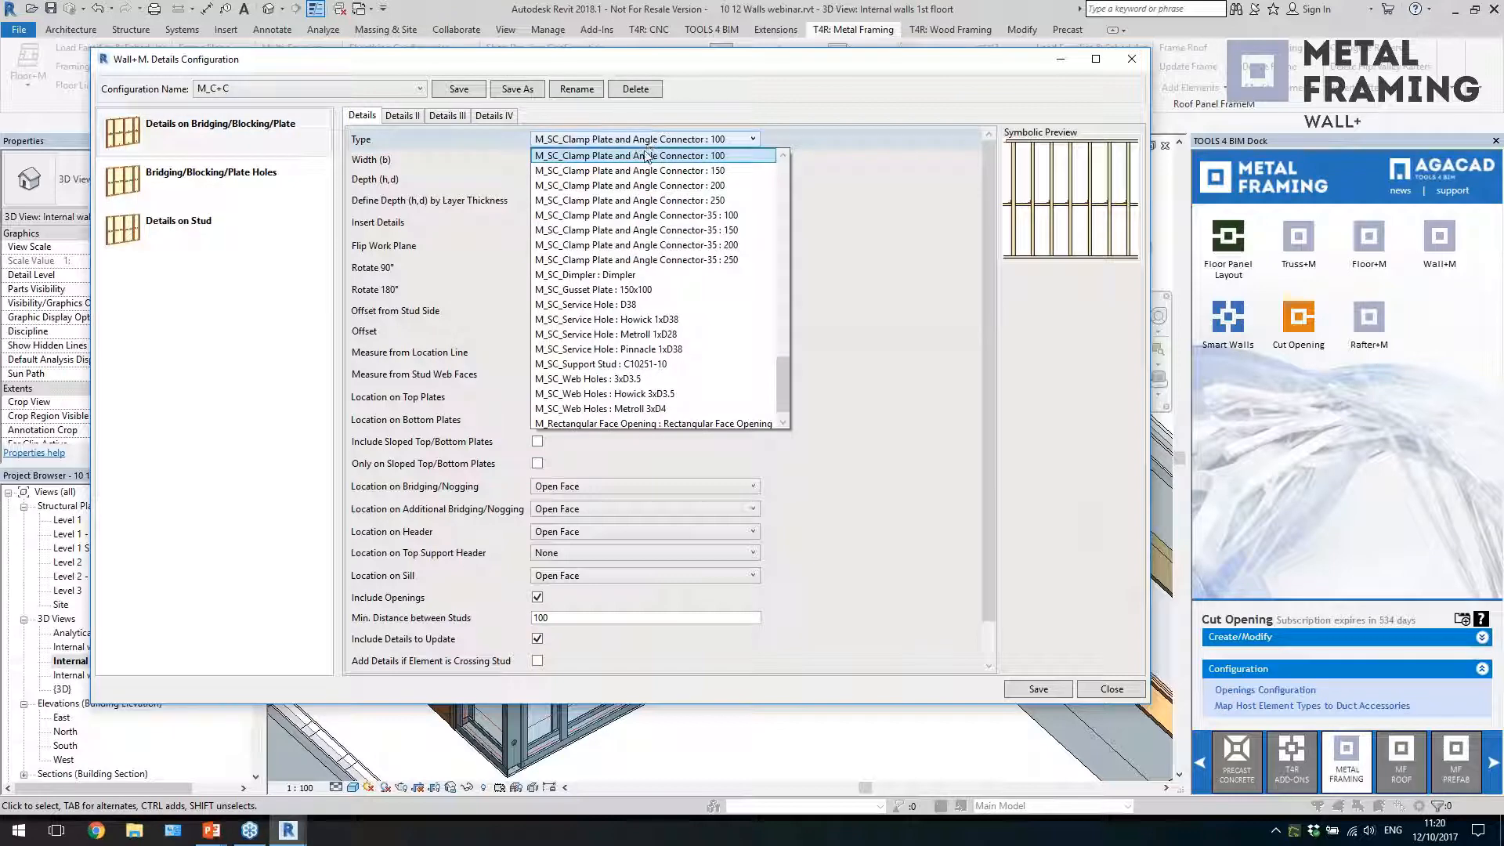
{"action": "left_click", "coordinate": [645, 155]}
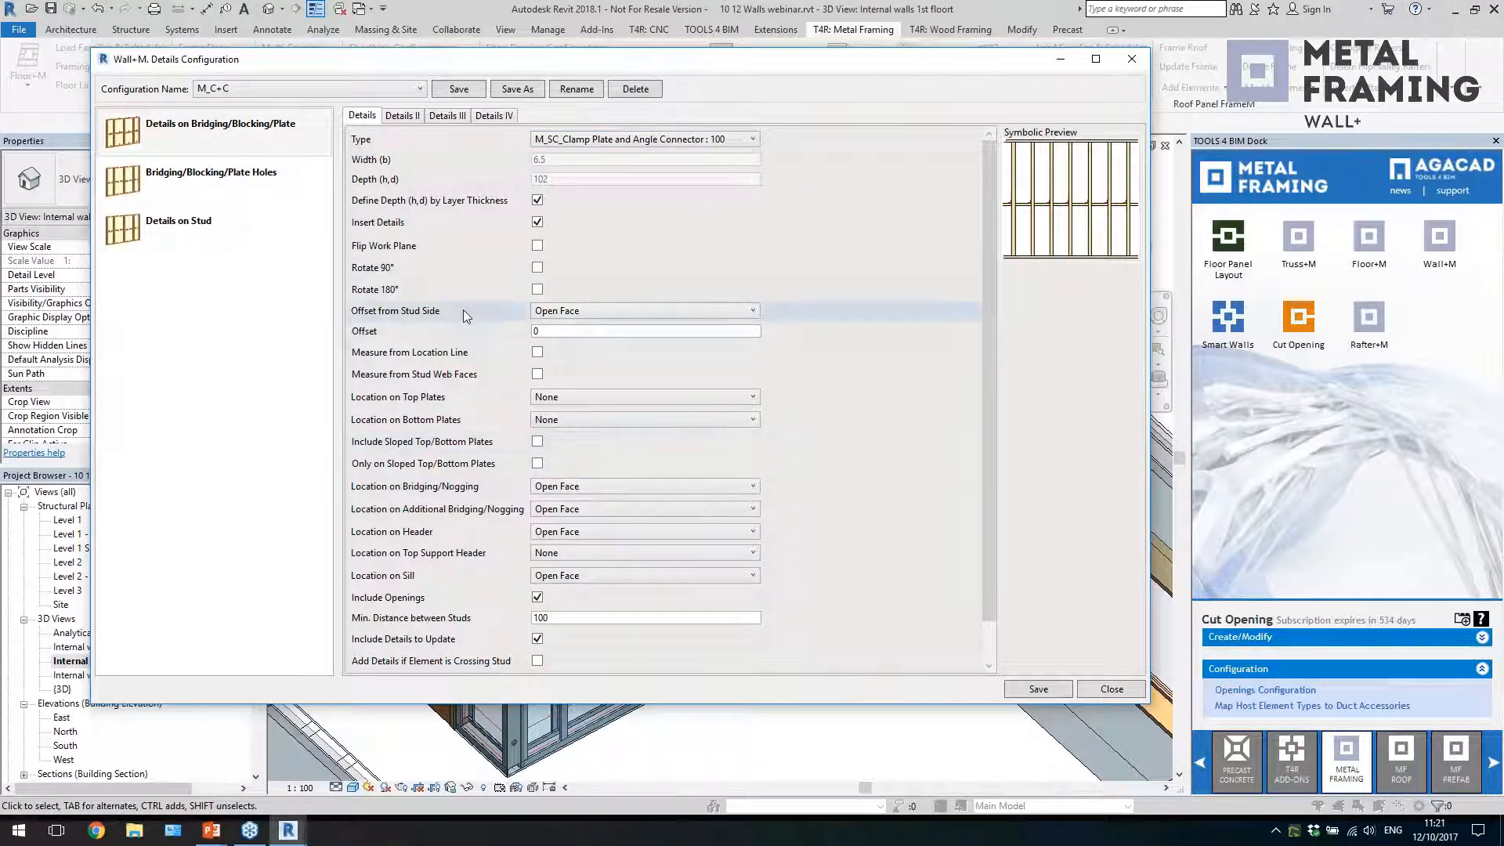
{"action": "left_click", "coordinate": [556, 316]}
{"action": "left_click", "coordinate": [554, 315]}
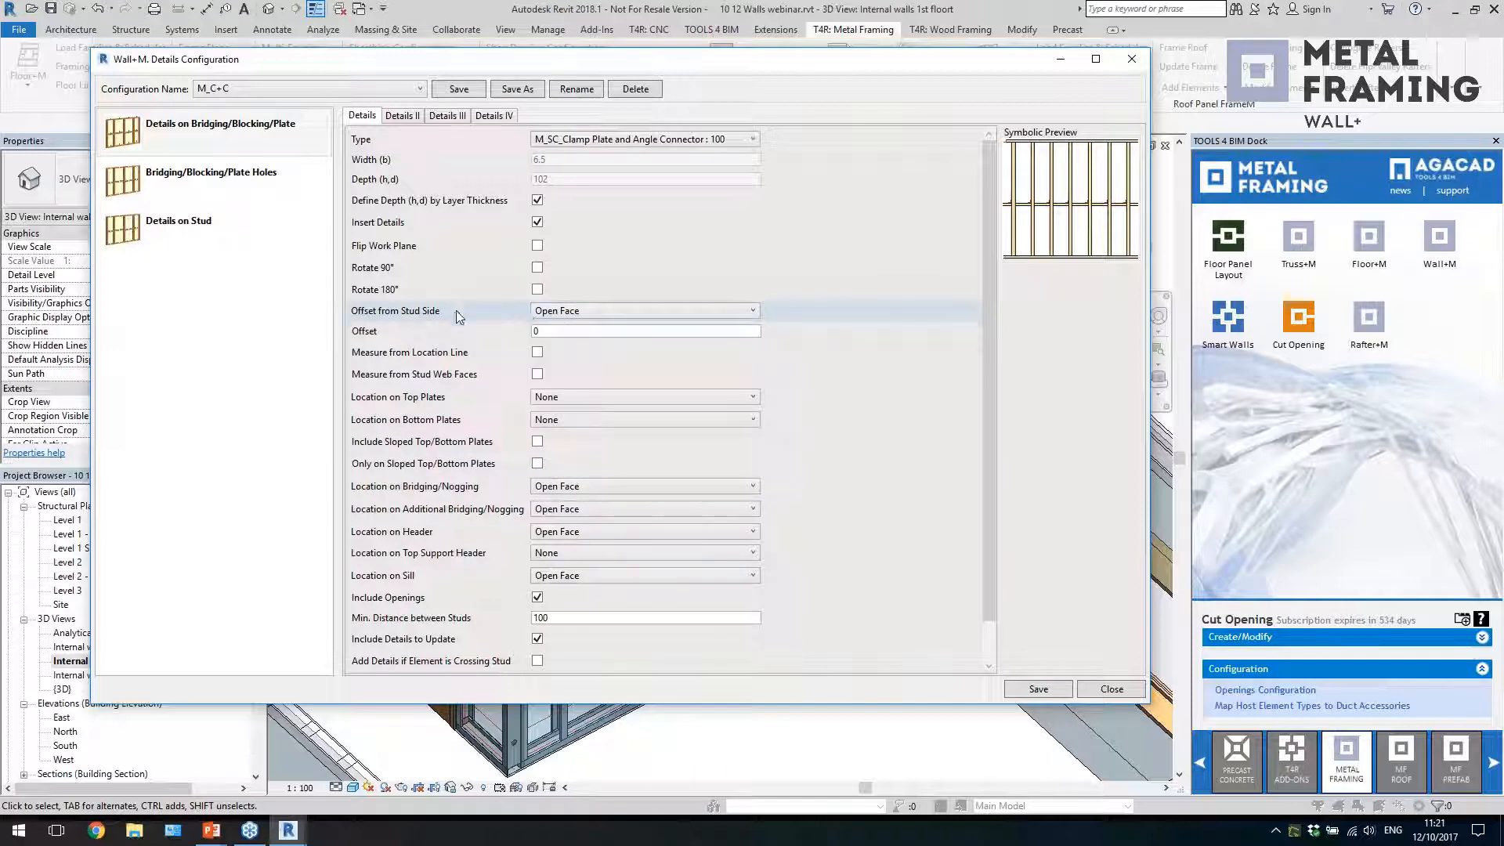
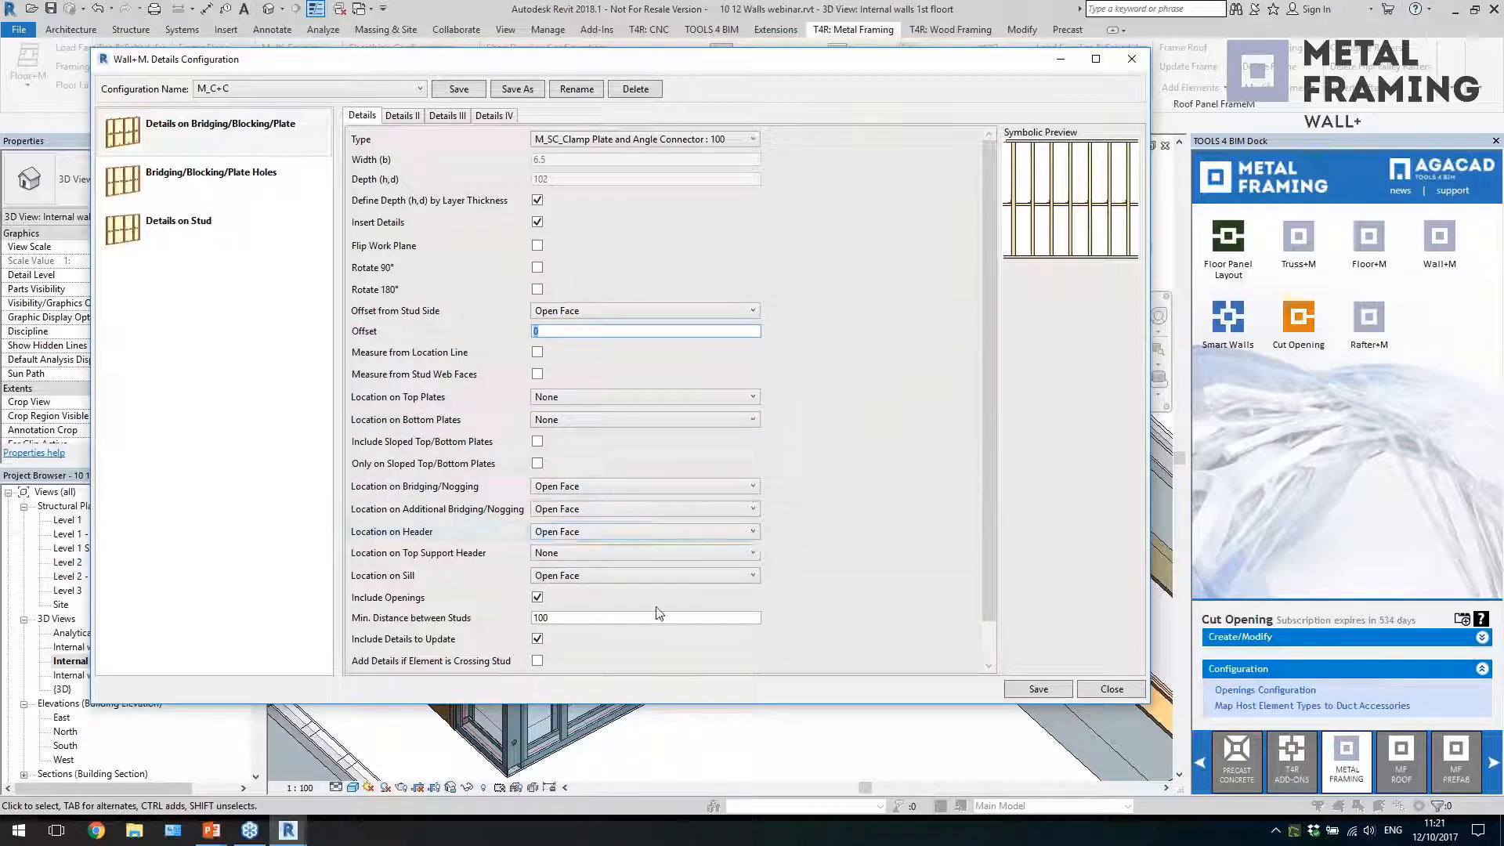
Review the M_C+C settings for Bridging/Blocking/Plate Holes and Details on Stud, and close the configuration without changing it
{"action": "left_click", "coordinate": [260, 172]}
{"action": "left_click", "coordinate": [204, 135]}
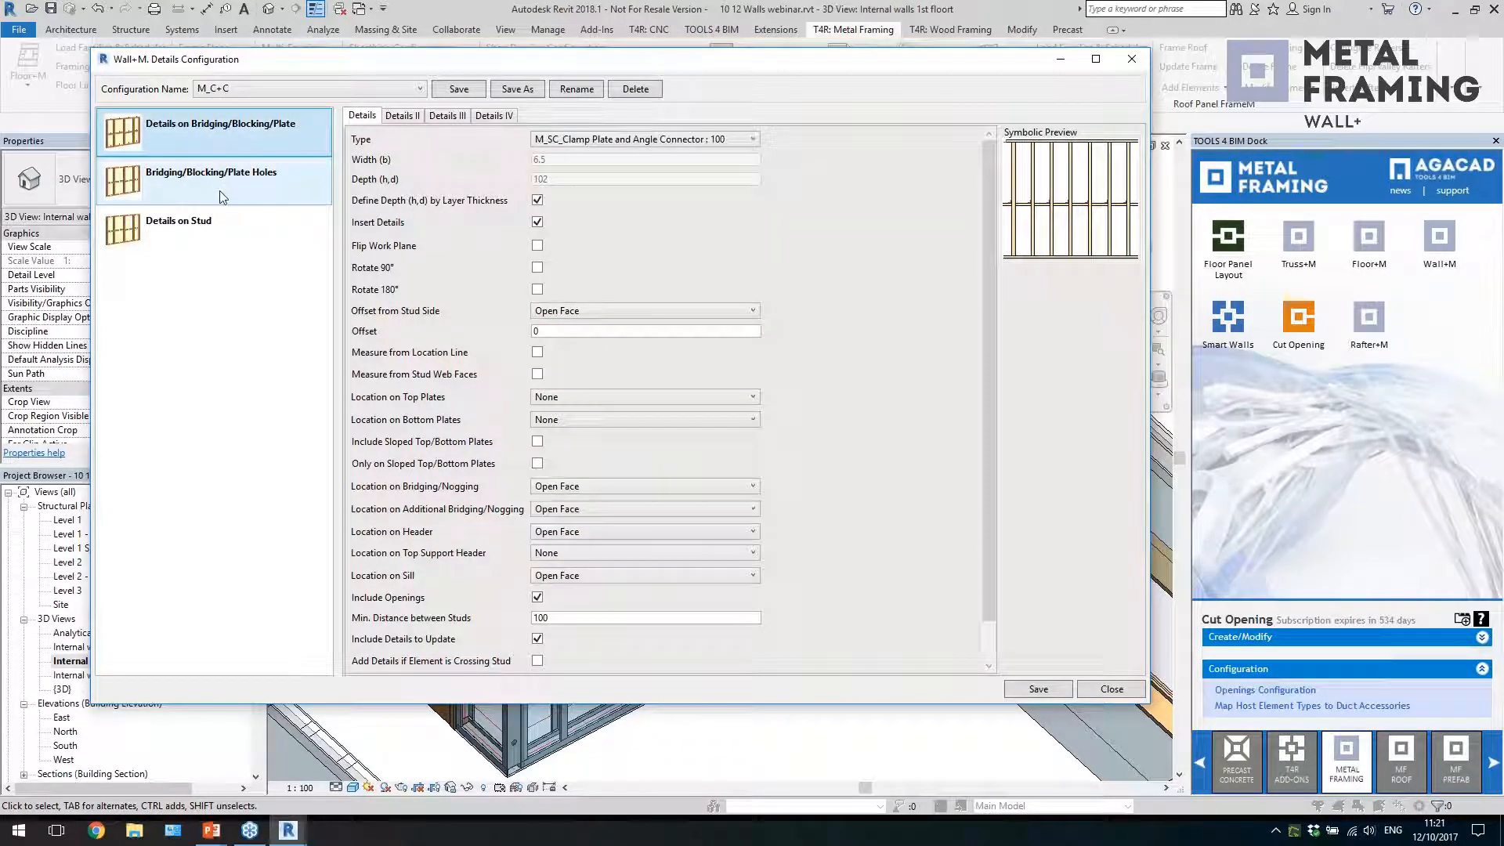
{"action": "left_click", "coordinate": [220, 192]}
{"action": "left_click", "coordinate": [219, 220]}
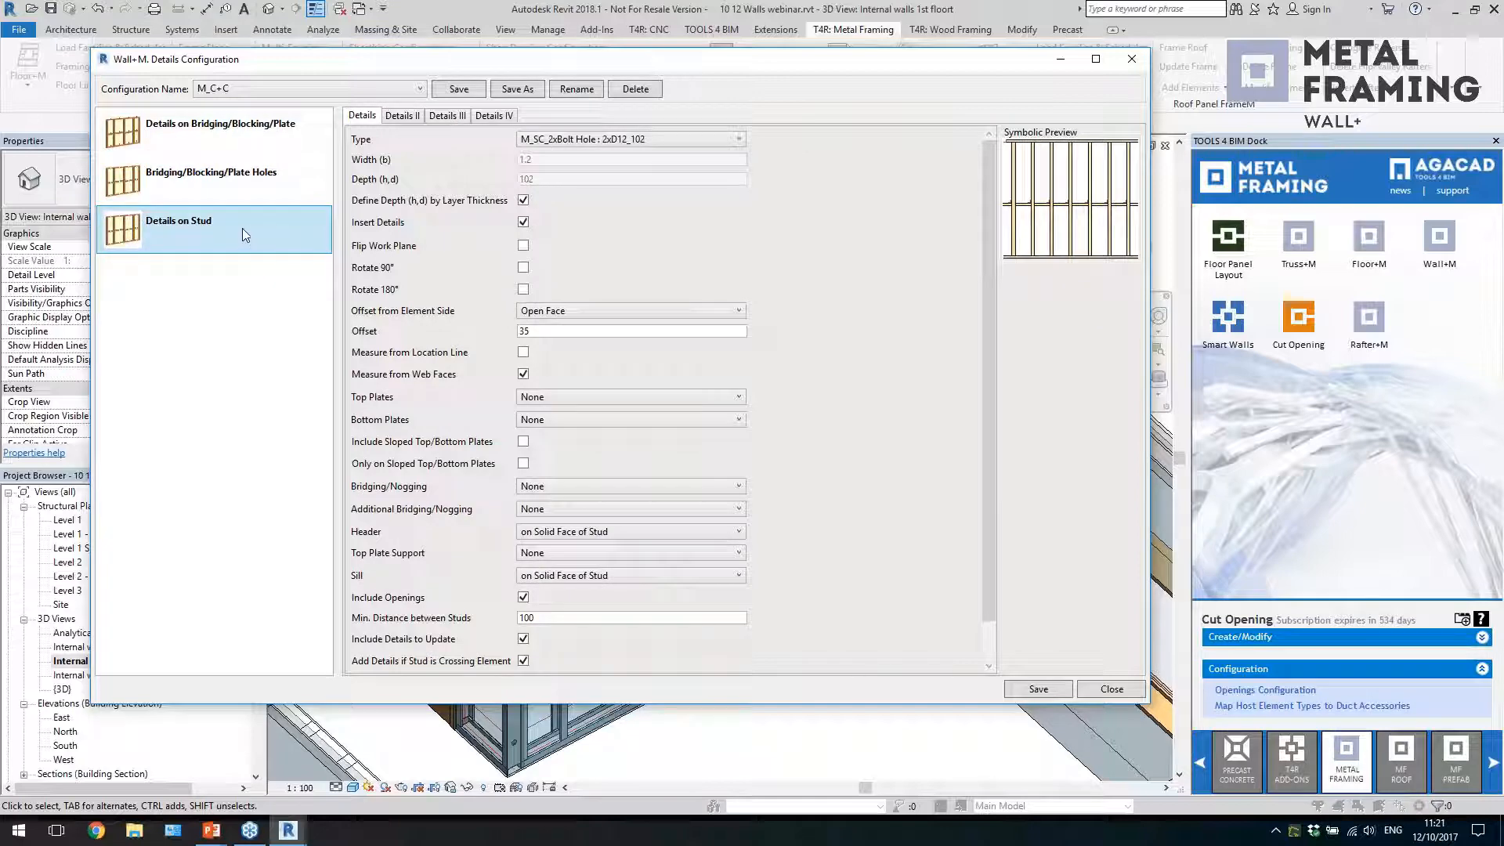
{"action": "left_click", "coordinate": [294, 139]}
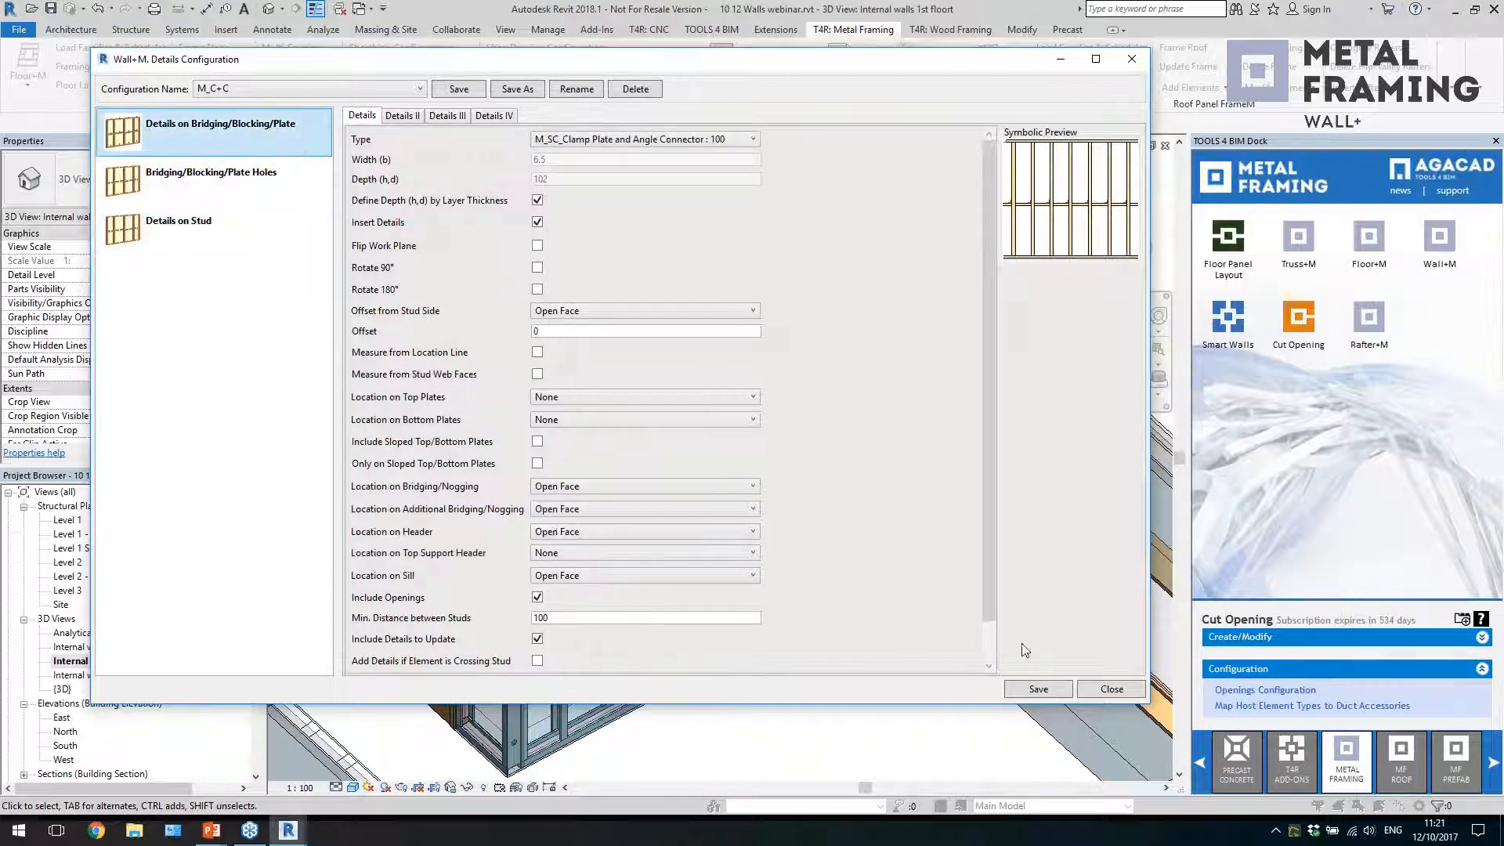
{"action": "left_click", "coordinate": [1111, 689]}
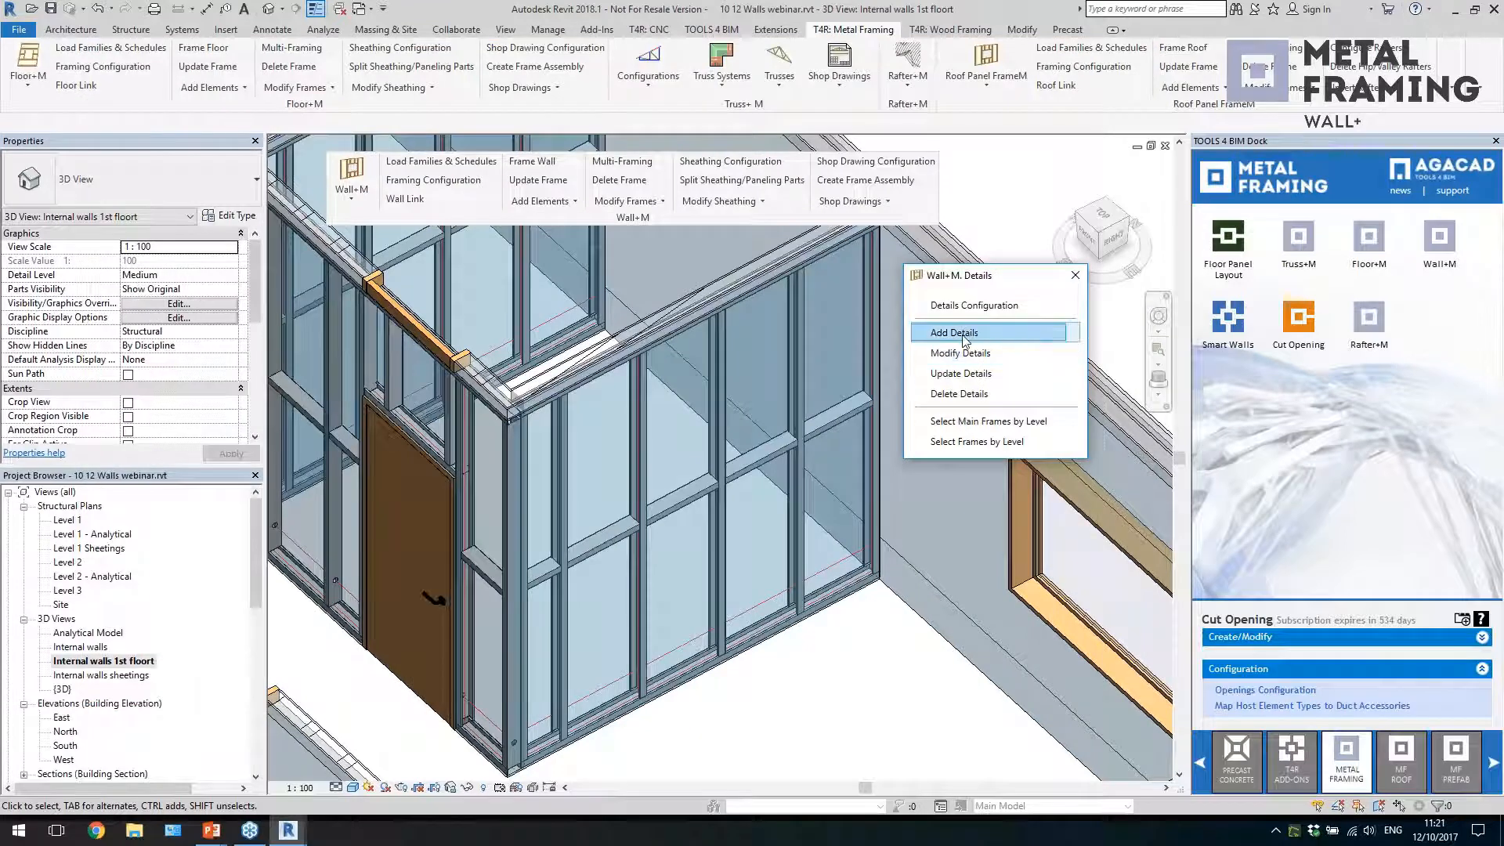
Add connection details to the framed wall to the right of the door using the M_C+C details configuration
{"action": "left_click", "coordinate": [969, 334]}
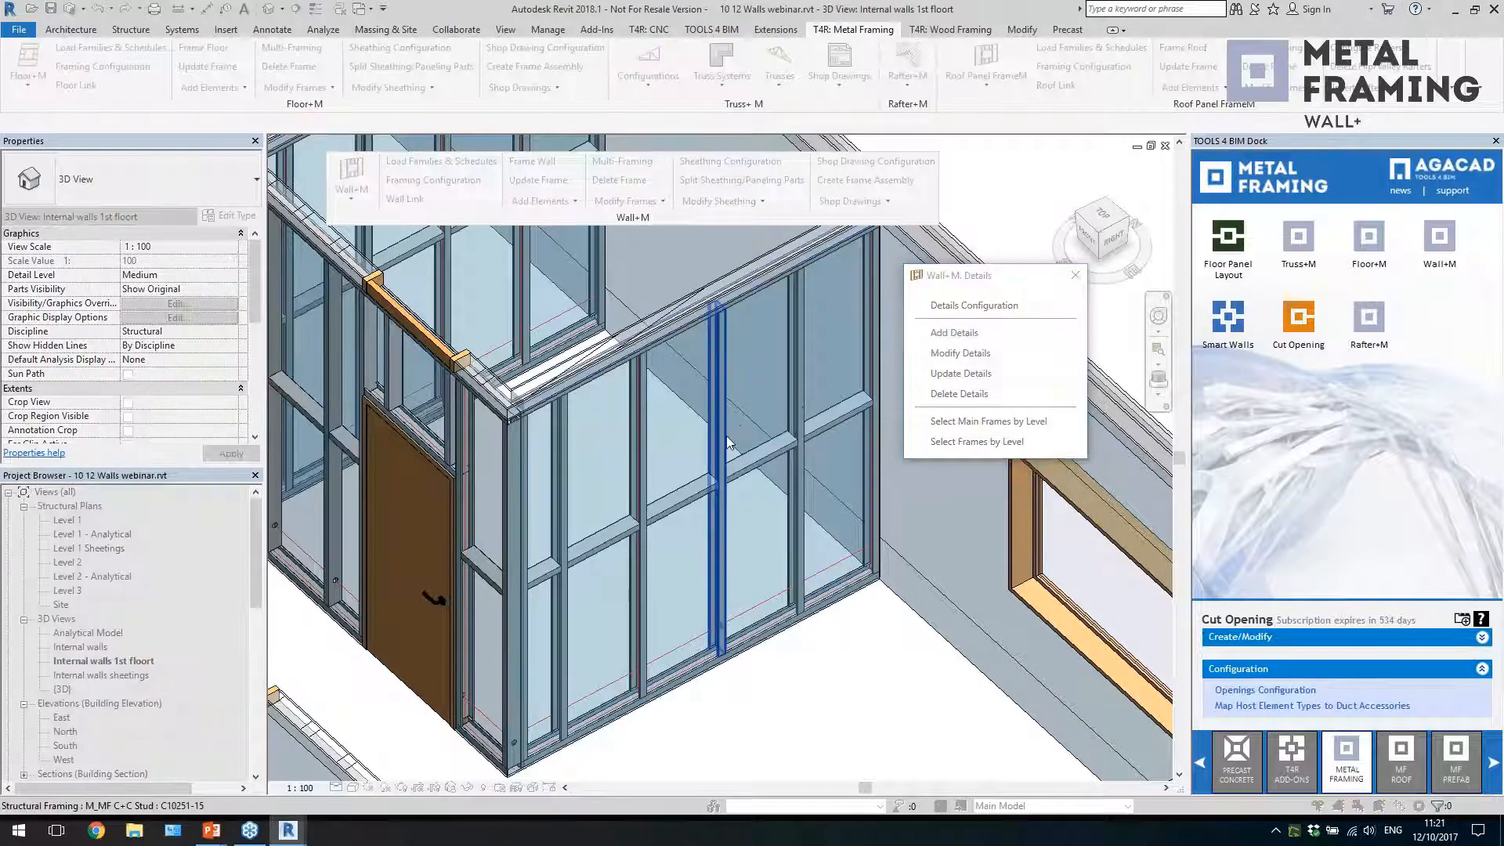
{"action": "left_click", "coordinate": [726, 435]}
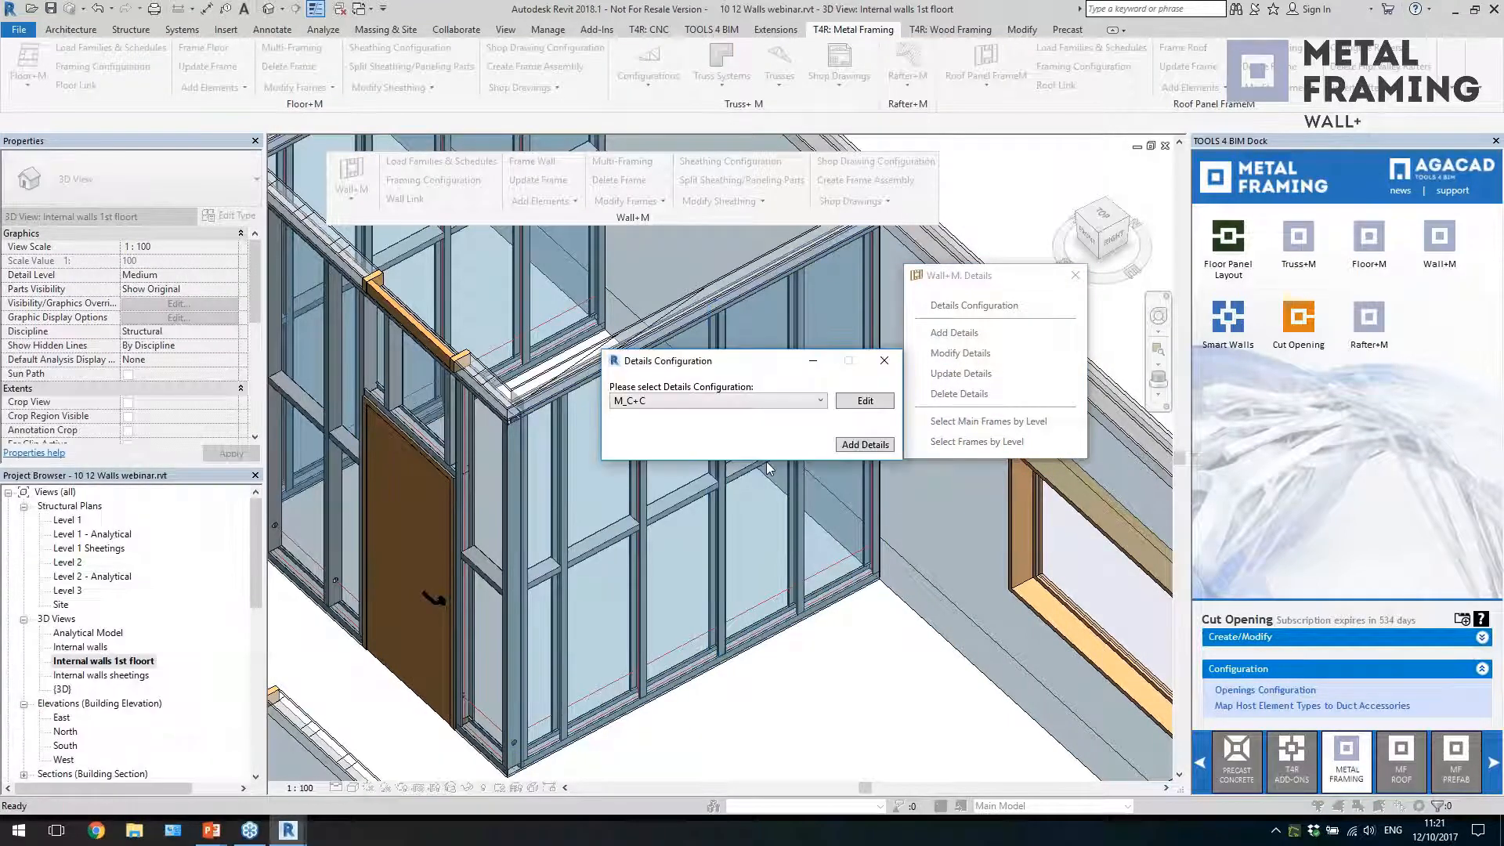
{"action": "left_click", "coordinate": [722, 401]}
{"action": "left_click", "coordinate": [722, 415]}
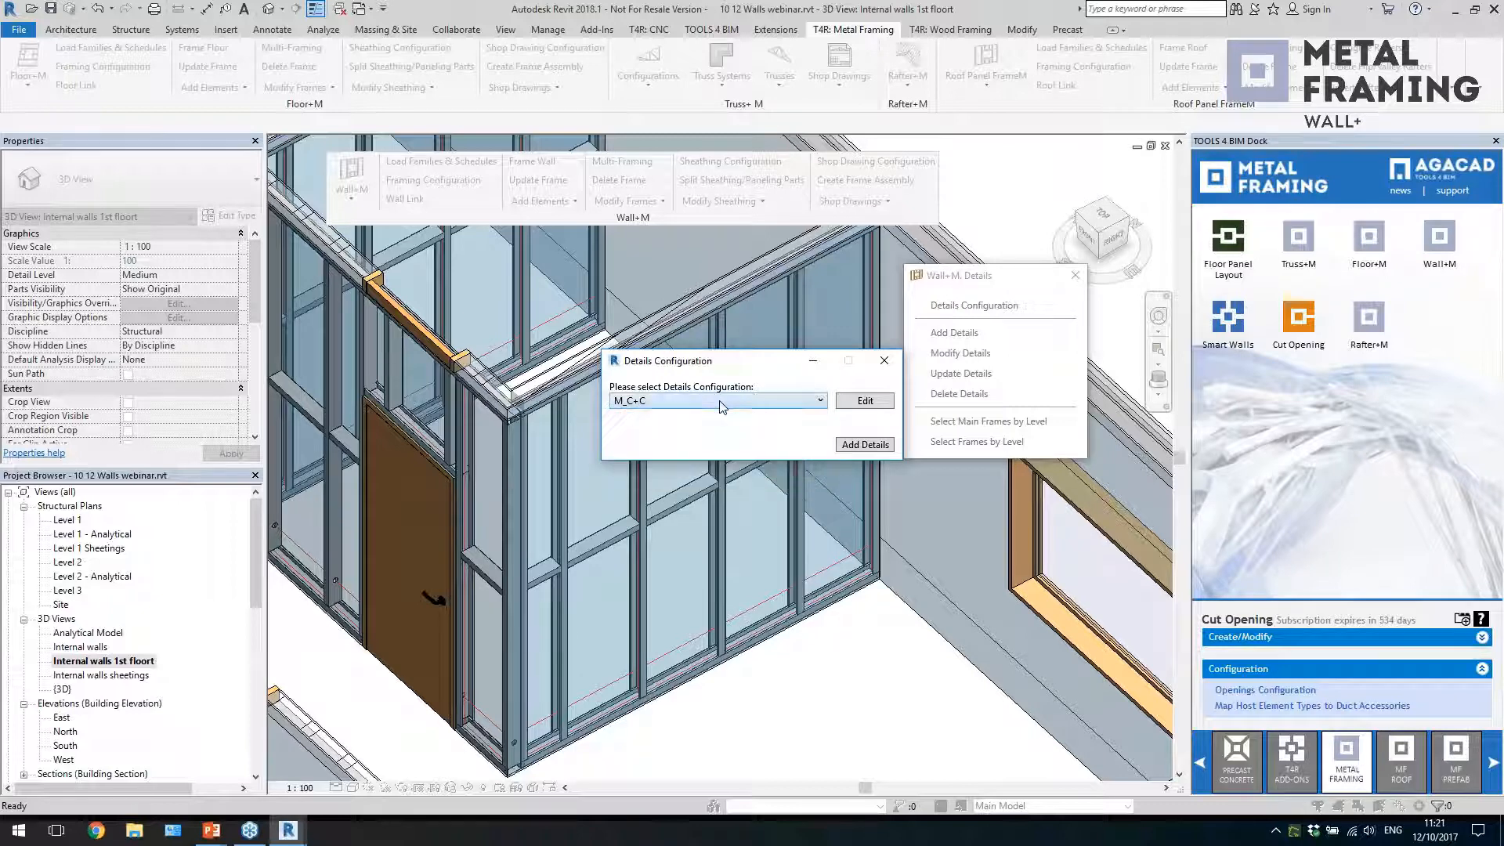
{"action": "left_click", "coordinate": [846, 445]}
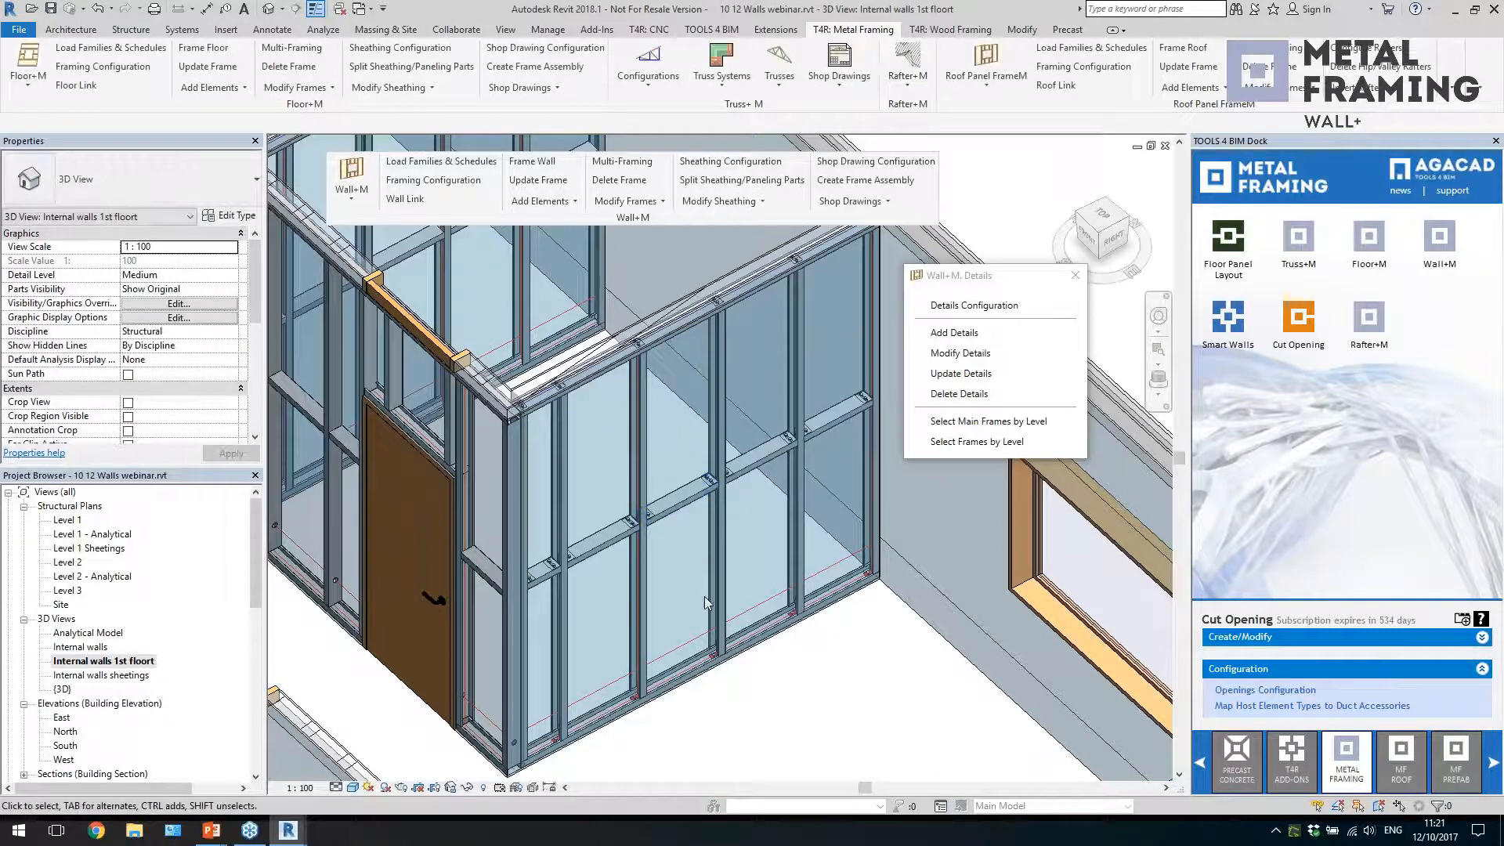
Inspect the angle brackets at the bottom plate and the connectors on the bridging of the detailed wall
{"action": "scroll", "coordinate": [708, 686], "scroll_direction": "up", "scroll_amount": 6}
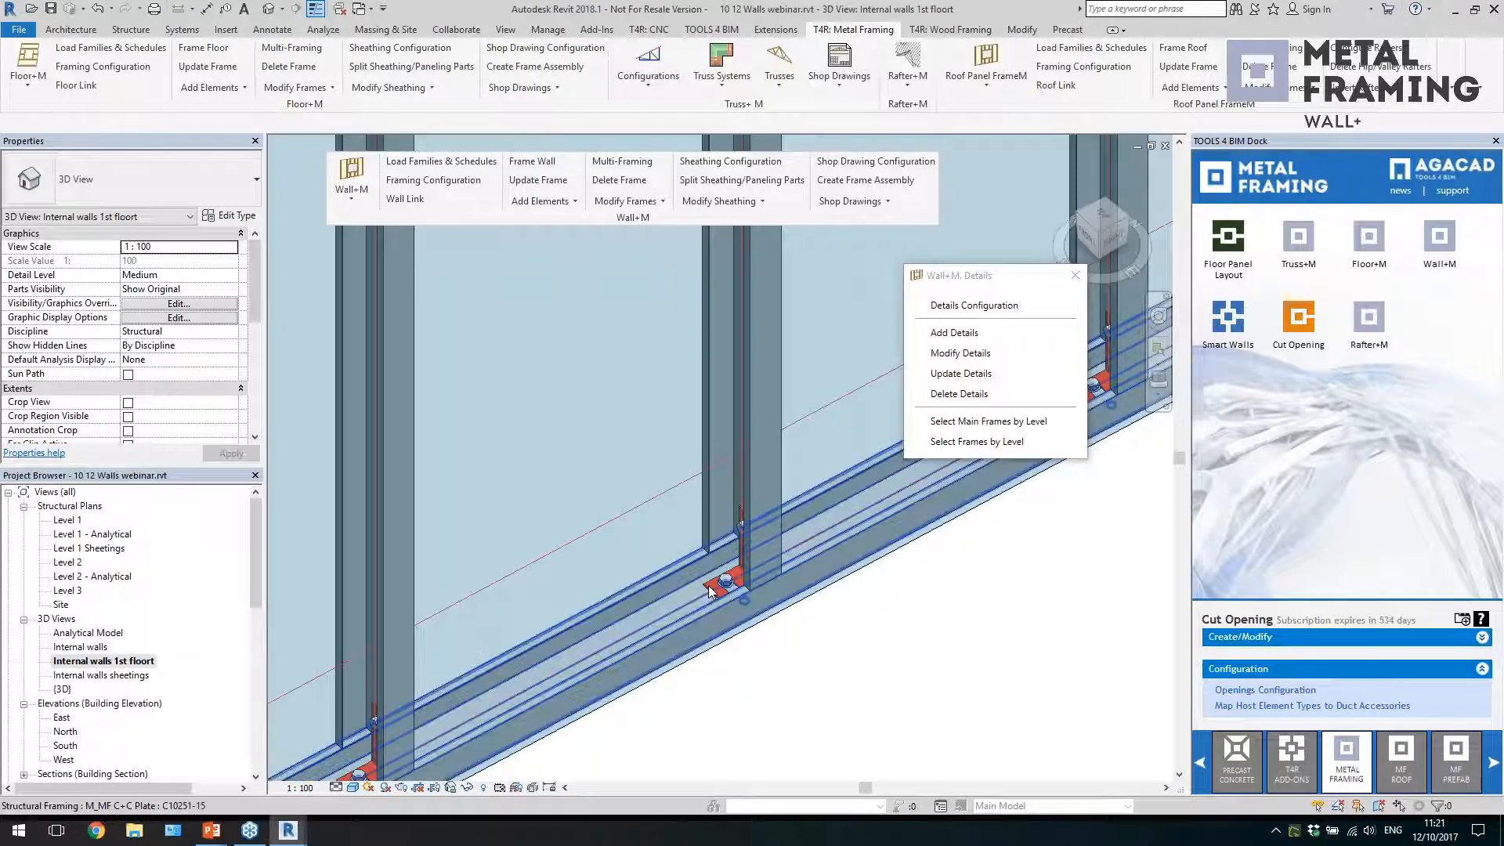
{"action": "left_click", "coordinate": [708, 587]}
{"action": "middle_click_drag", "start_coordinate": [709, 588], "coordinate": [797, 630], "text": "shift"}
{"action": "scroll", "coordinate": [795, 619], "scroll_direction": "down", "scroll_amount": 10}
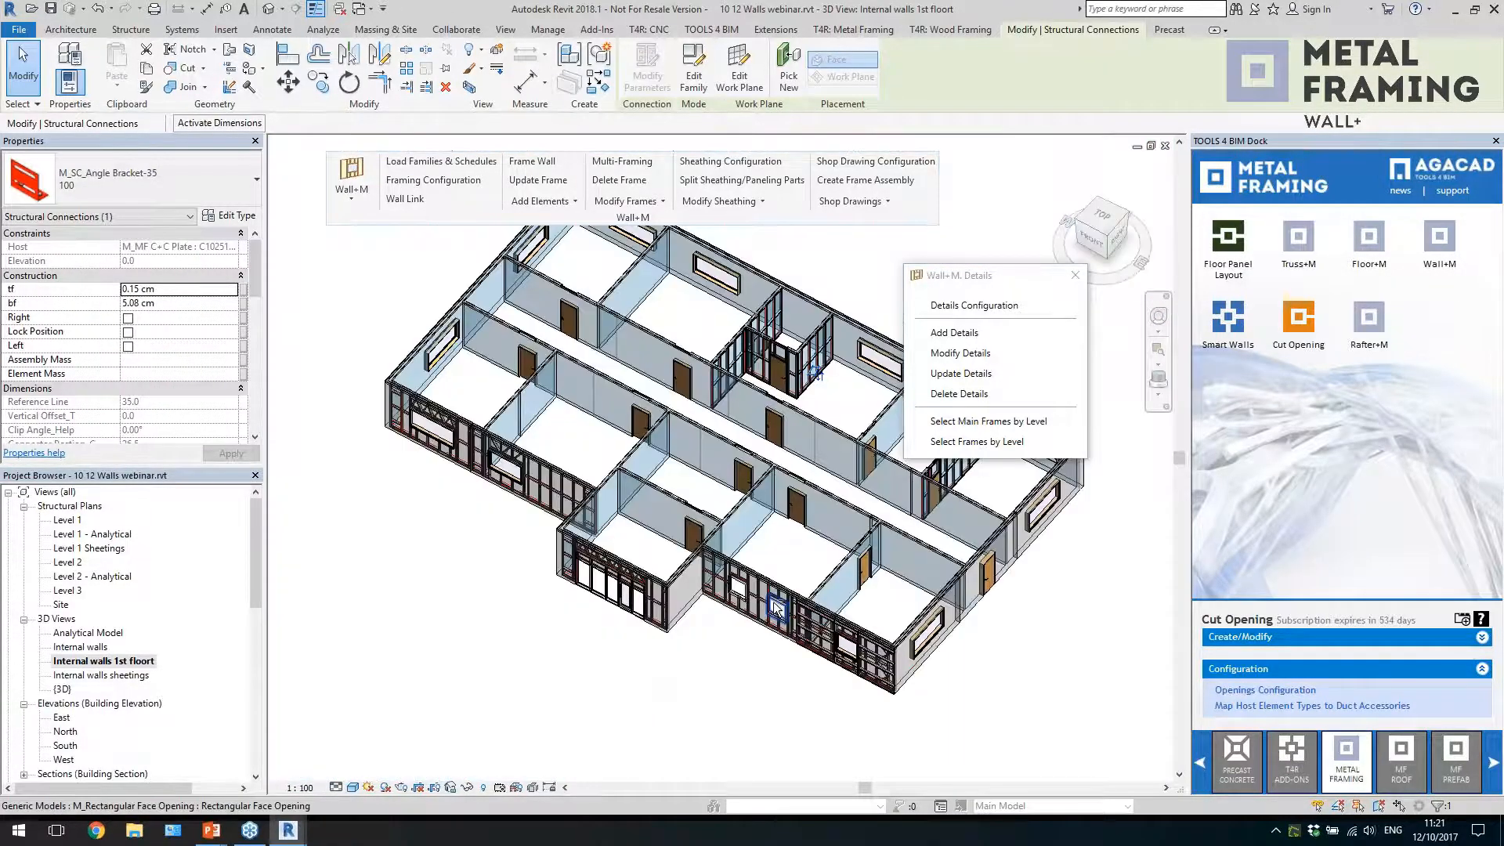
{"action": "scroll", "coordinate": [791, 579], "scroll_direction": "up", "scroll_amount": 10}
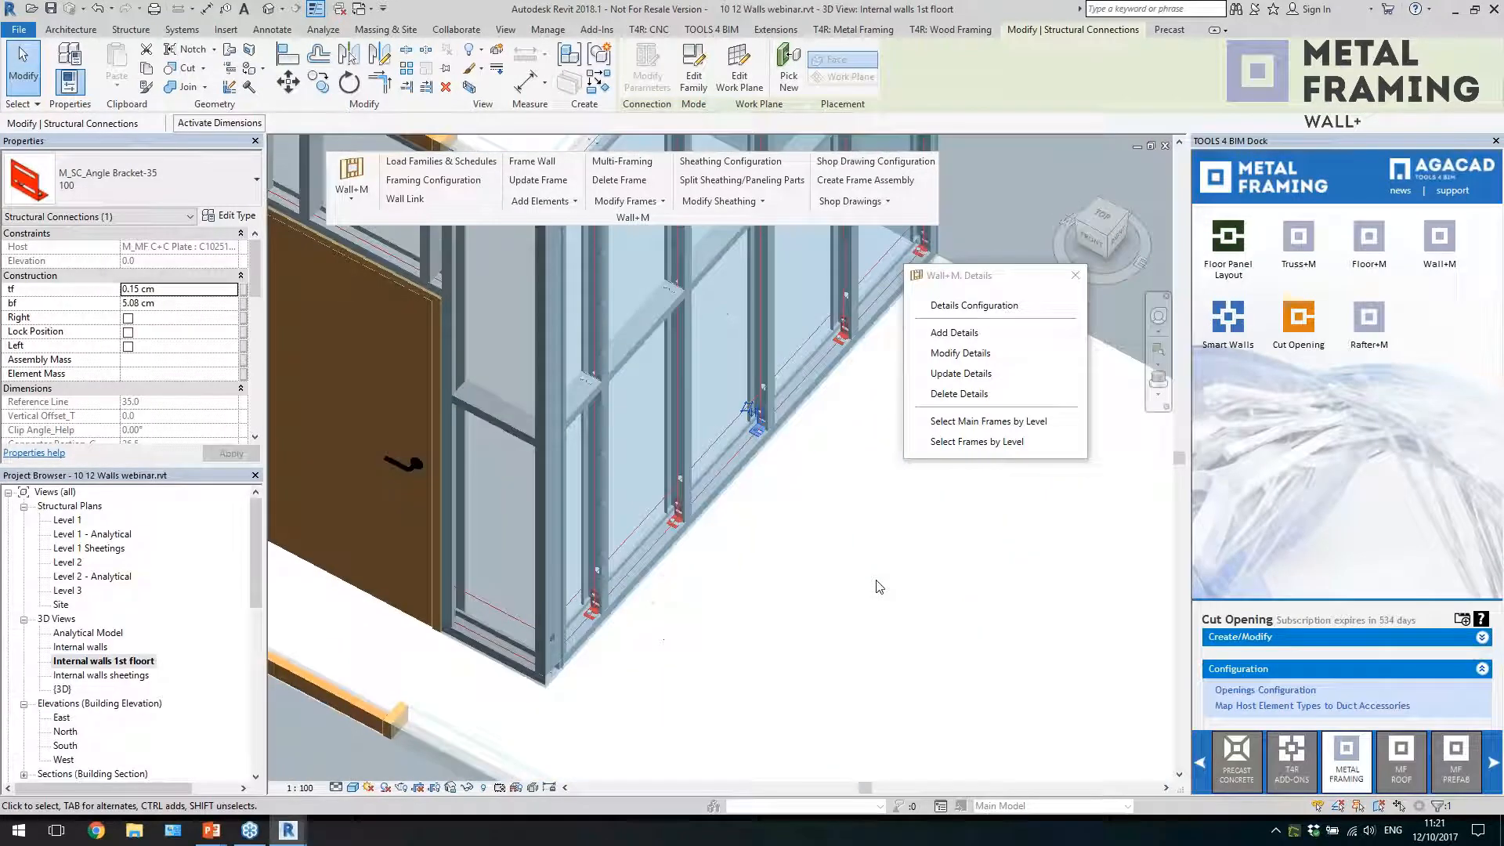
{"action": "middle_click_drag", "start_coordinate": [808, 592], "coordinate": [714, 707], "text": "shift"}
{"action": "scroll", "coordinate": [781, 615], "scroll_direction": "down", "scroll_amount": 1}
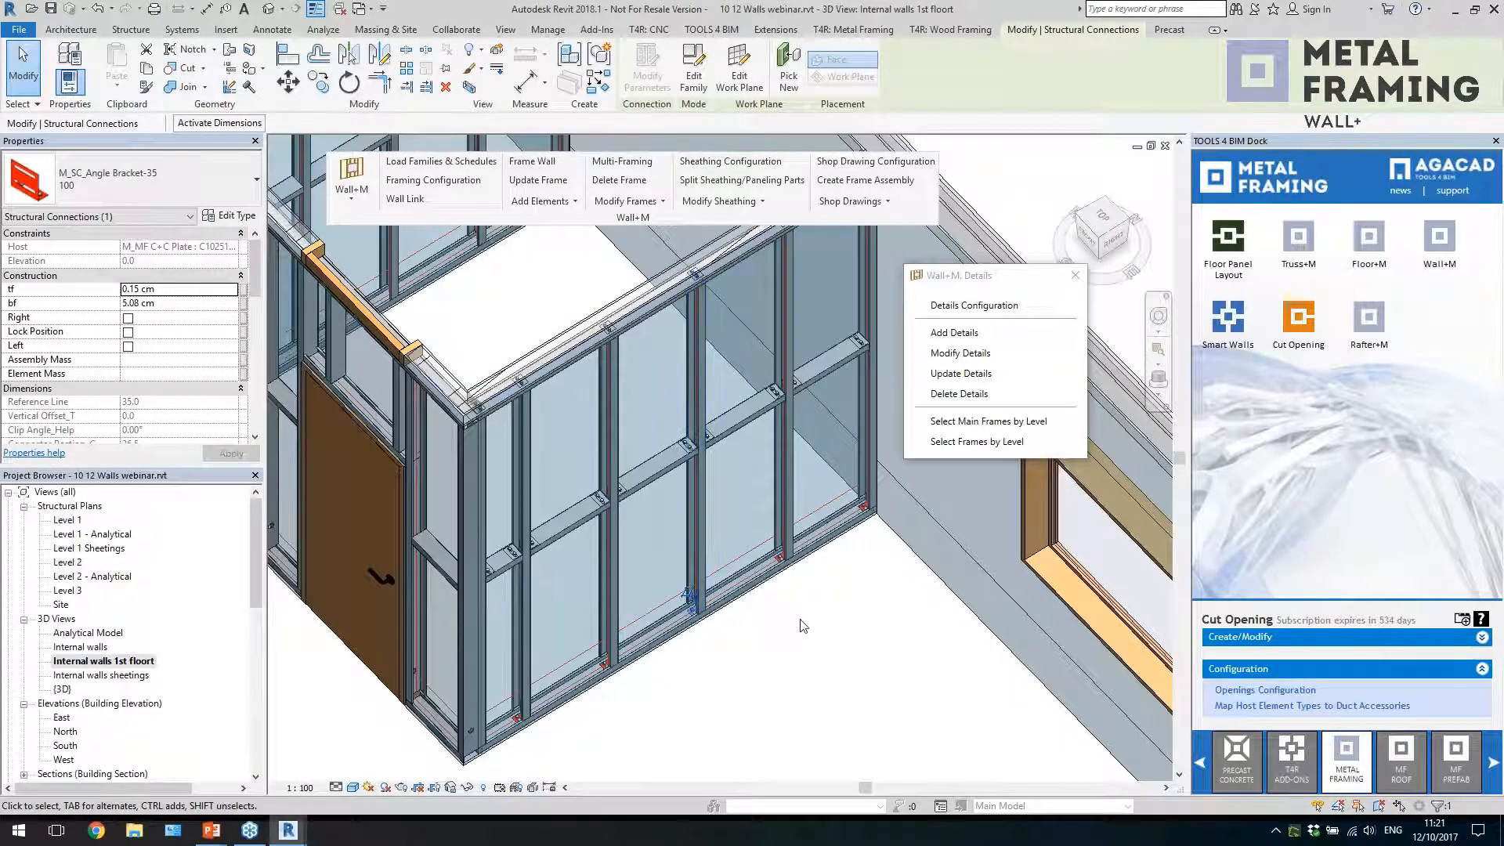
{"action": "middle_click_drag", "start_coordinate": [802, 605], "coordinate": [796, 537], "text": "shift"}
{"action": "left_click", "coordinate": [830, 588]}
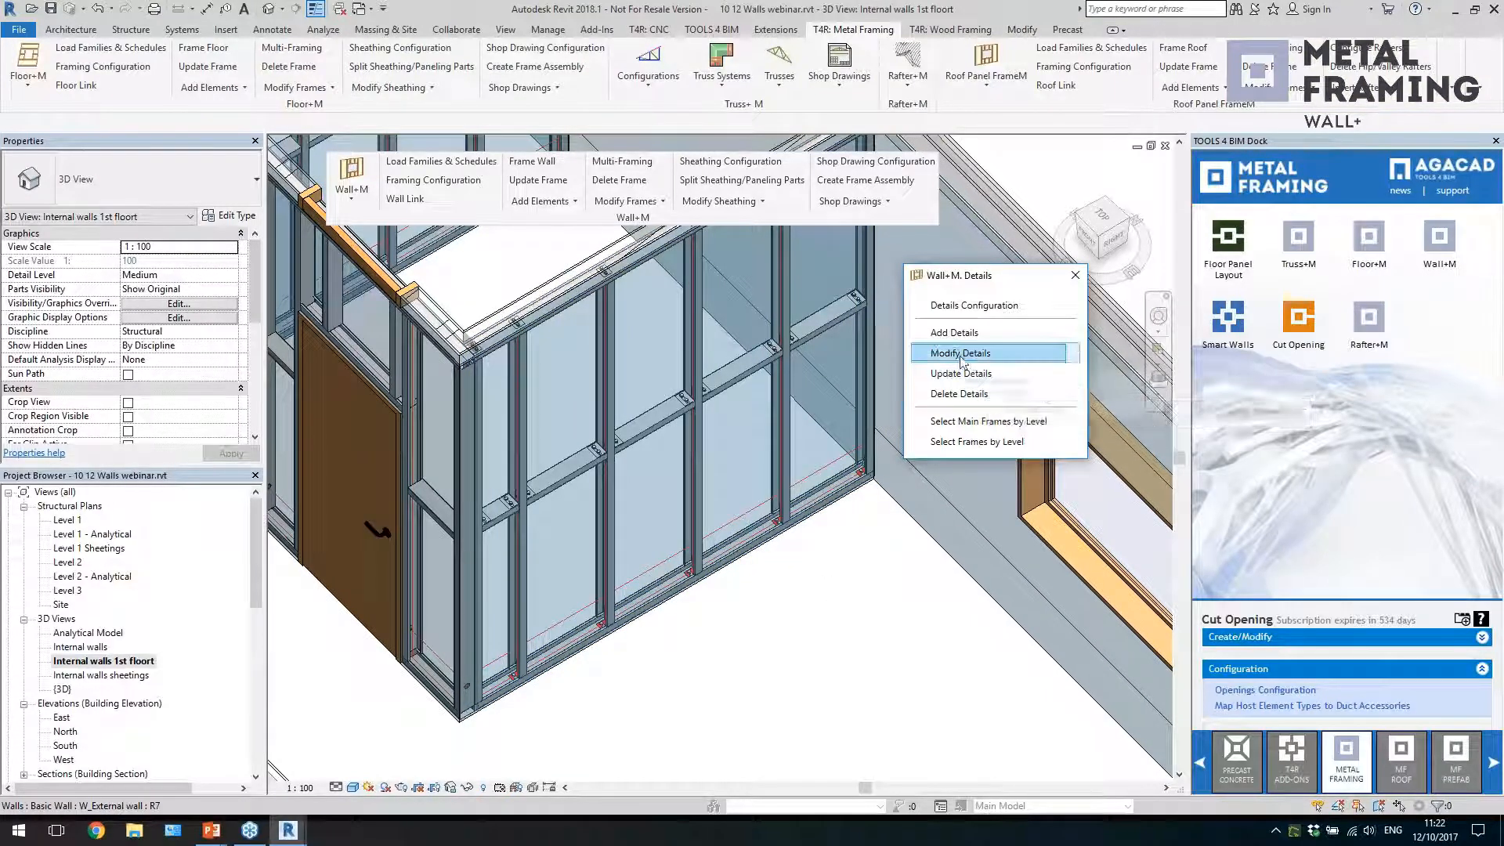
Modify the wall's details to insert M_SC_Service Hole : D38 as Details IV, offset Center between Two studs
{"action": "left_click", "coordinate": [962, 353]}
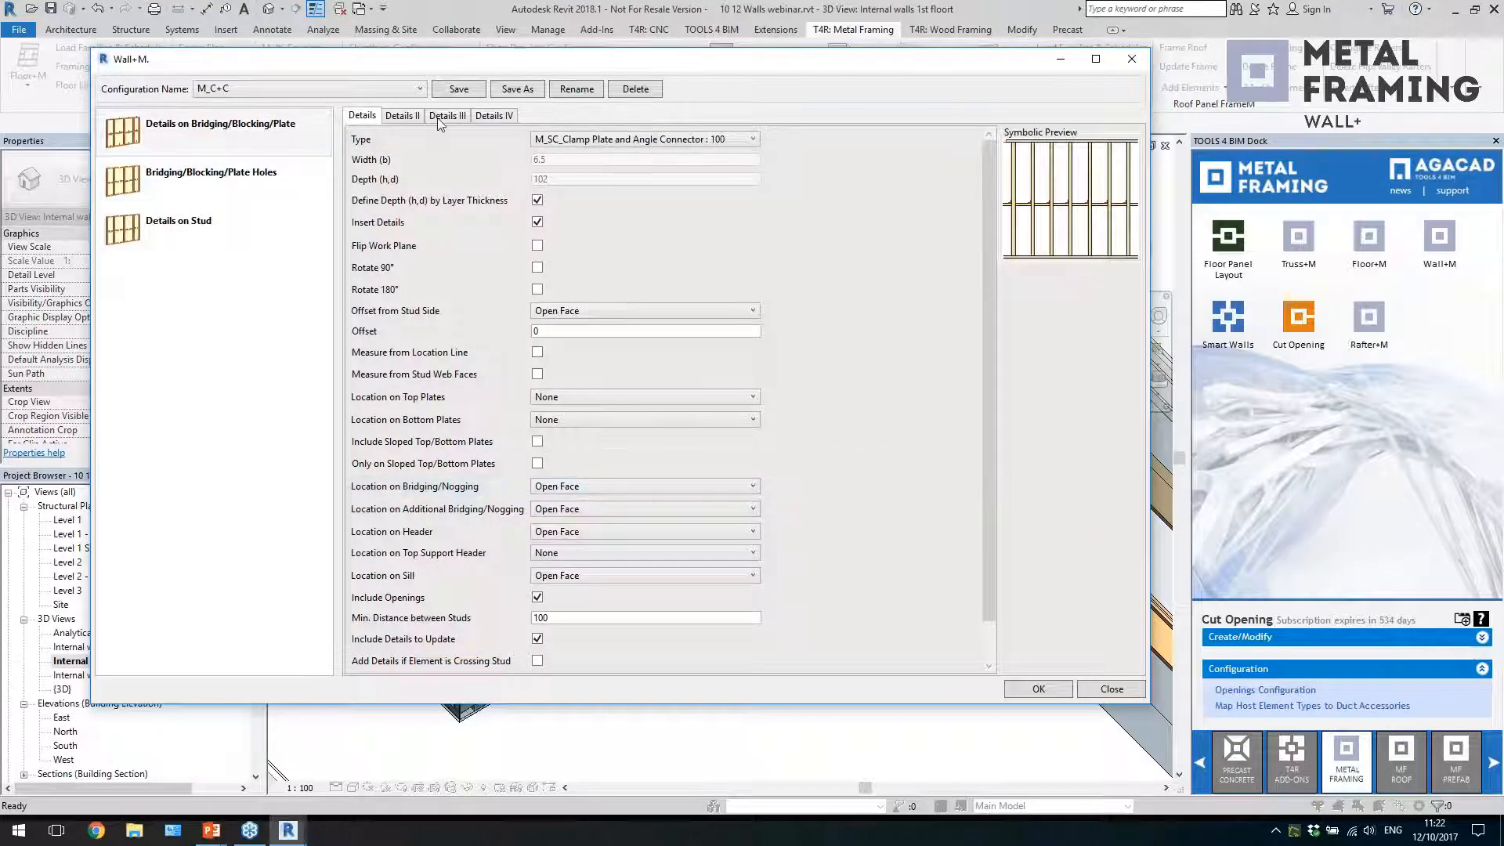
{"action": "left_click", "coordinate": [486, 119]}
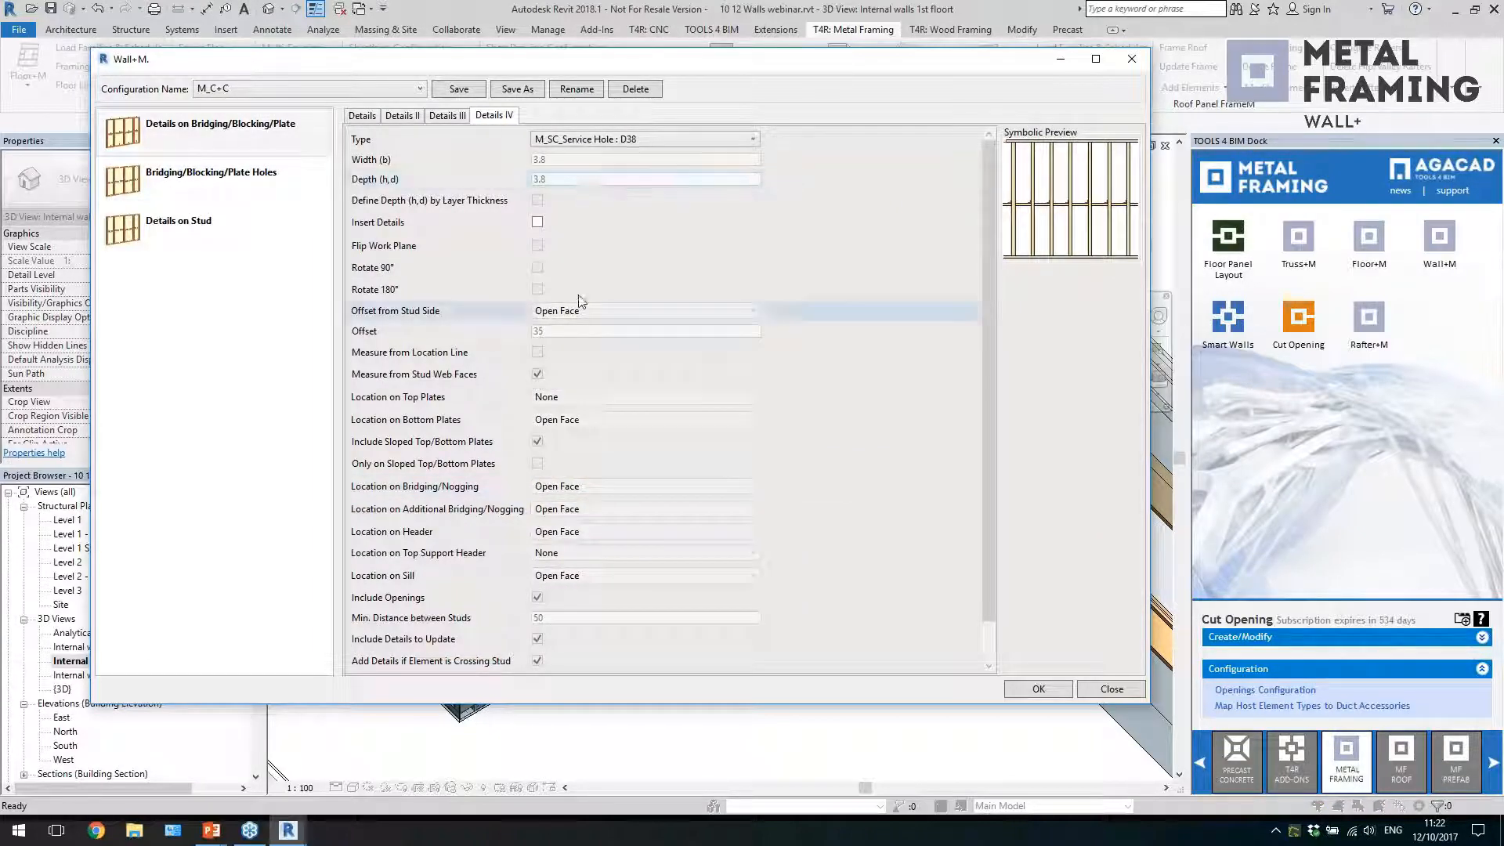
{"action": "left_click", "coordinate": [537, 221]}
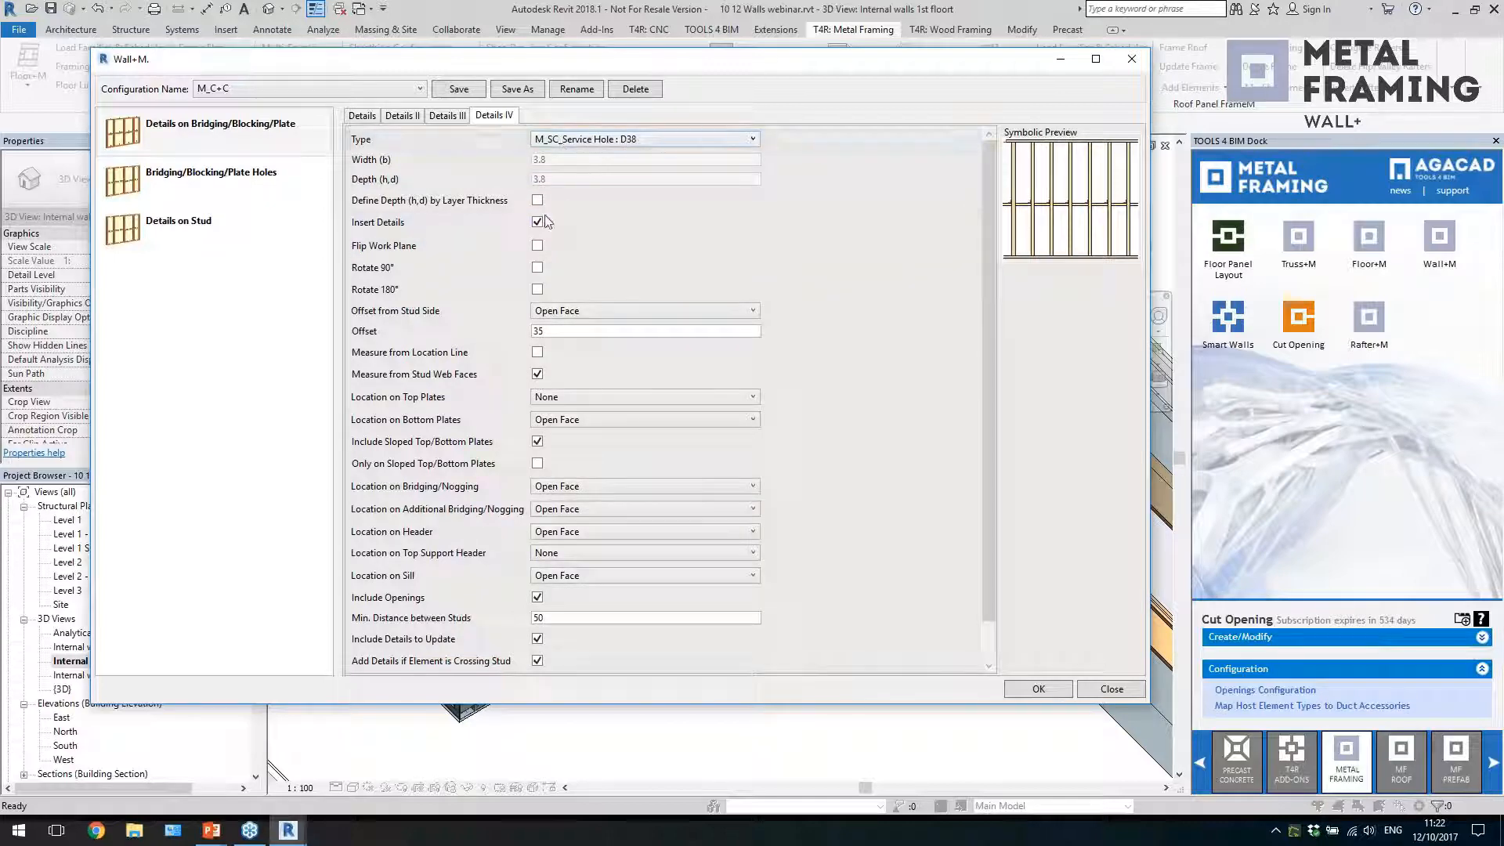
{"action": "left_click", "coordinate": [595, 311]}
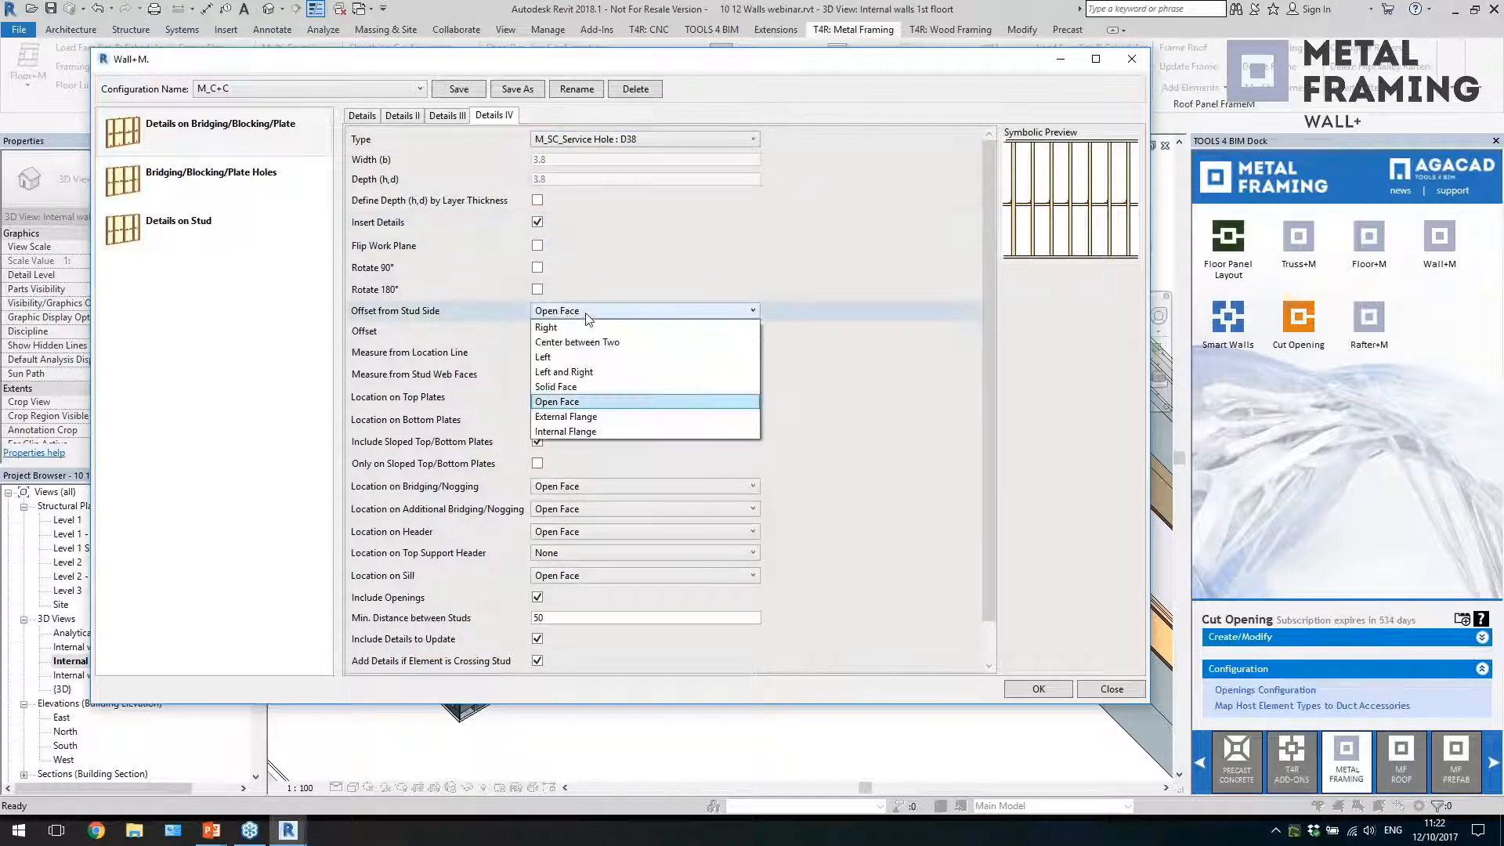
{"action": "left_click", "coordinate": [593, 343]}
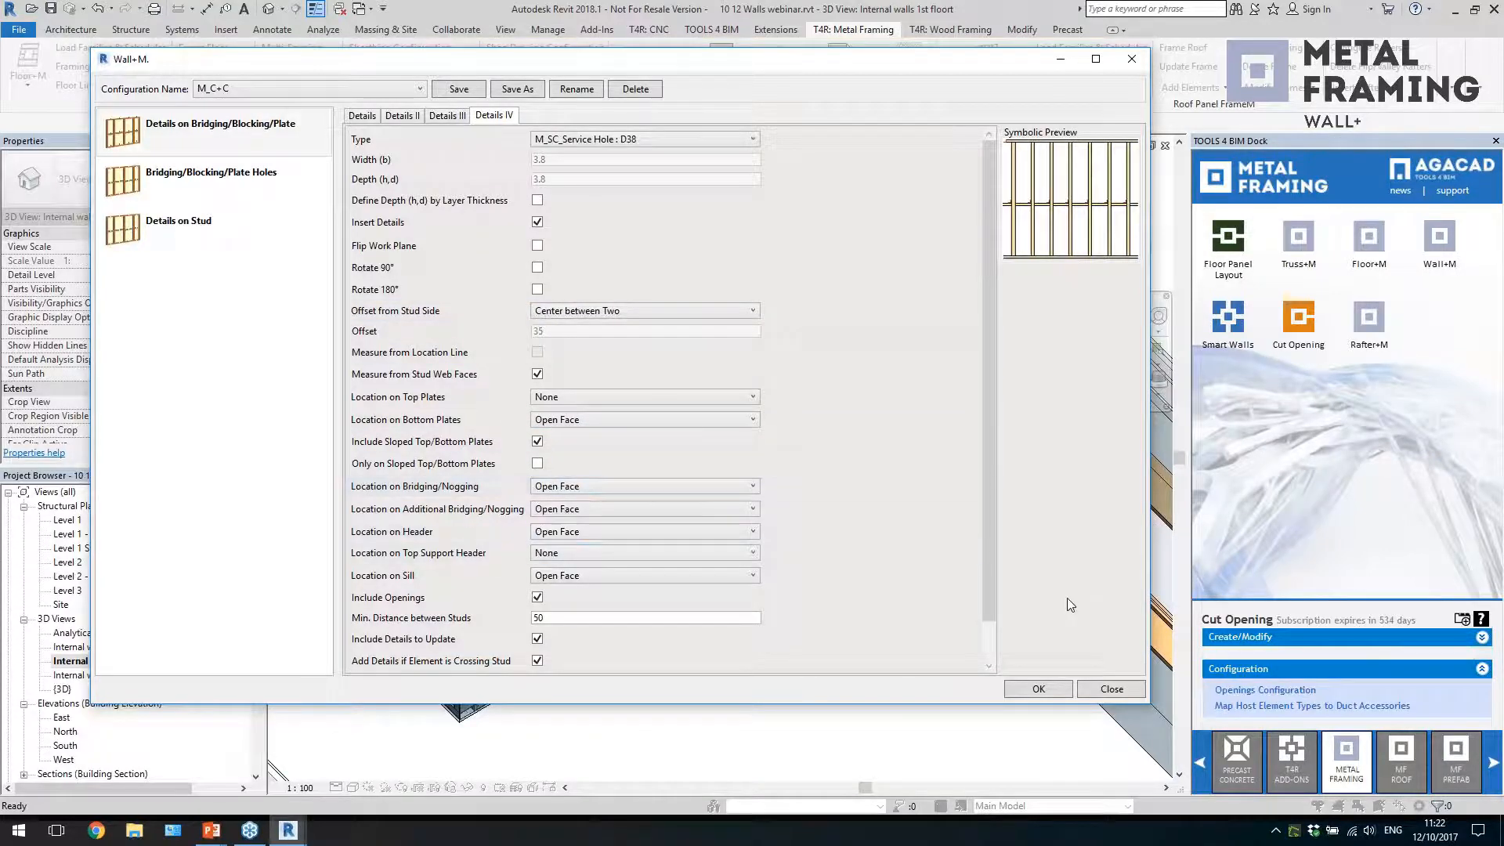
{"action": "left_click", "coordinate": [1039, 689]}
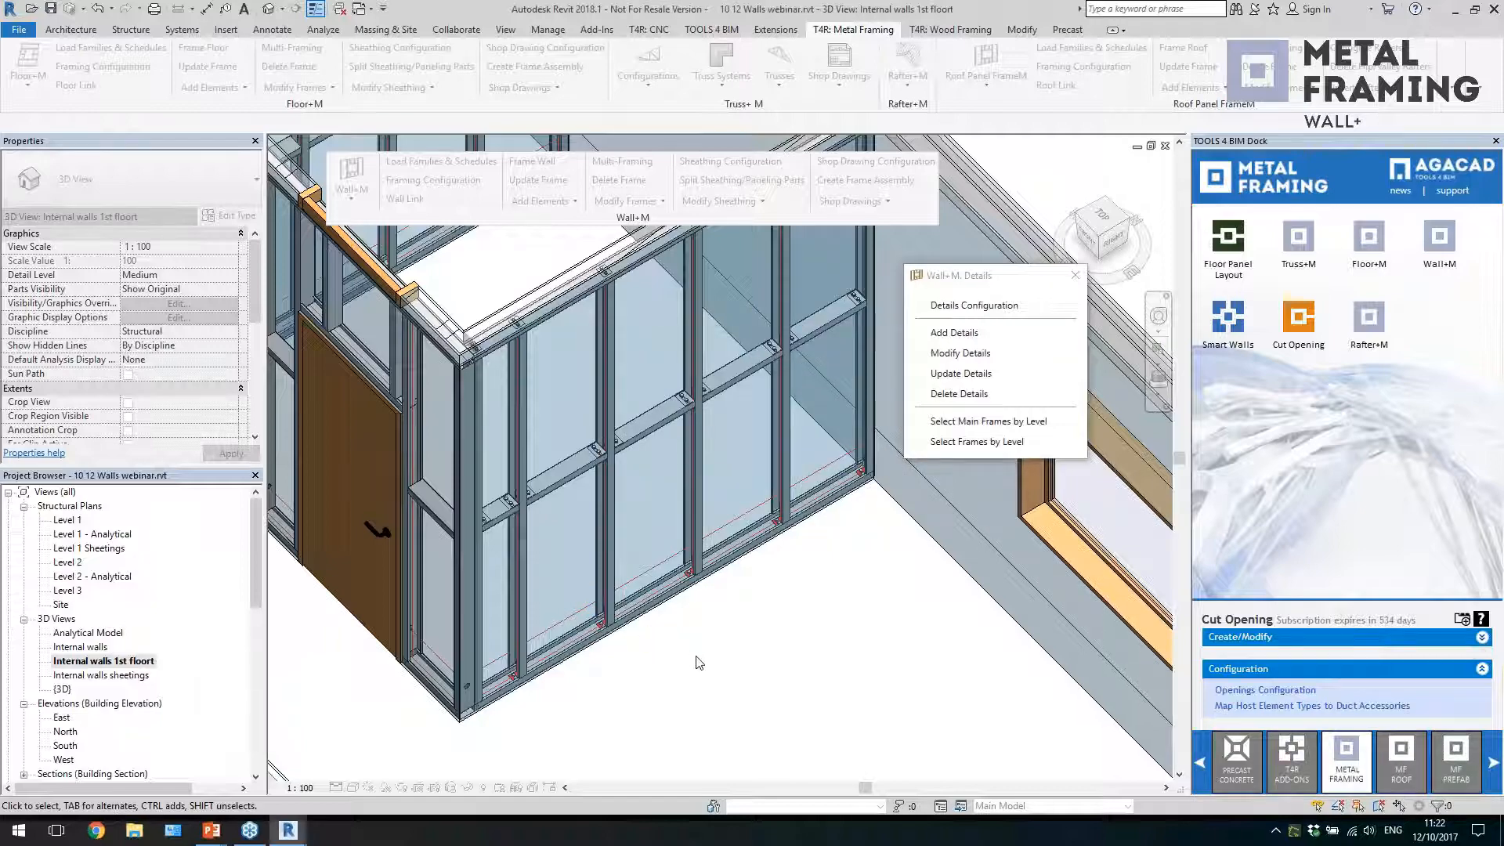
Modify the framing of the wall containing the door, setting the number of stud holes in Array 1 to 2
{"action": "middle_click_drag", "start_coordinate": [718, 639], "coordinate": [774, 654], "text": "shift"}
{"action": "scroll", "coordinate": [774, 654], "scroll_direction": "down", "scroll_amount": 2}
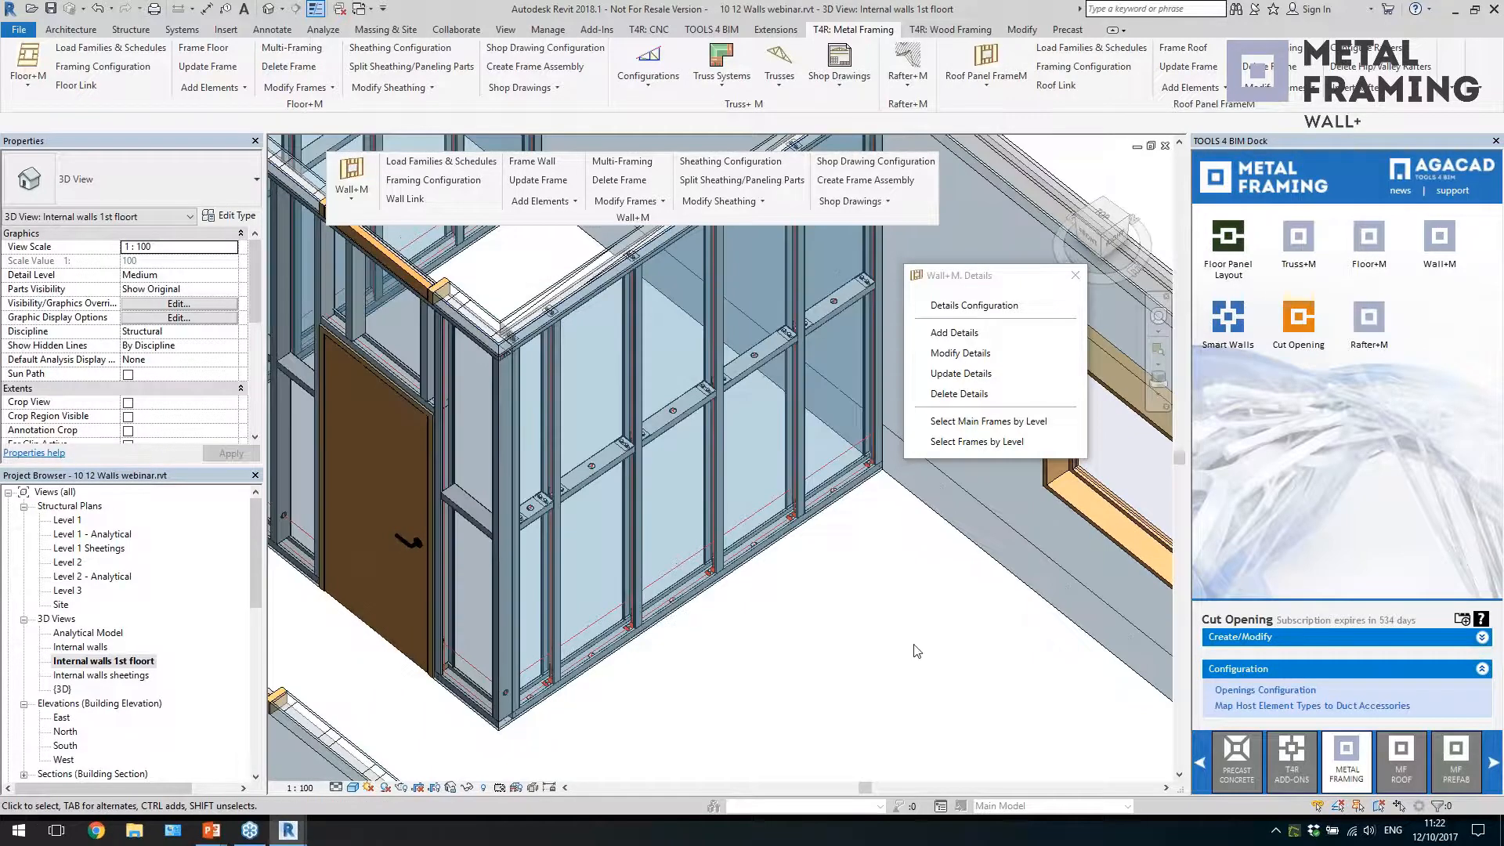
{"action": "scroll", "coordinate": [918, 652], "scroll_direction": "down", "scroll_amount": 1}
{"action": "scroll", "coordinate": [837, 660], "scroll_direction": "down", "scroll_amount": 1}
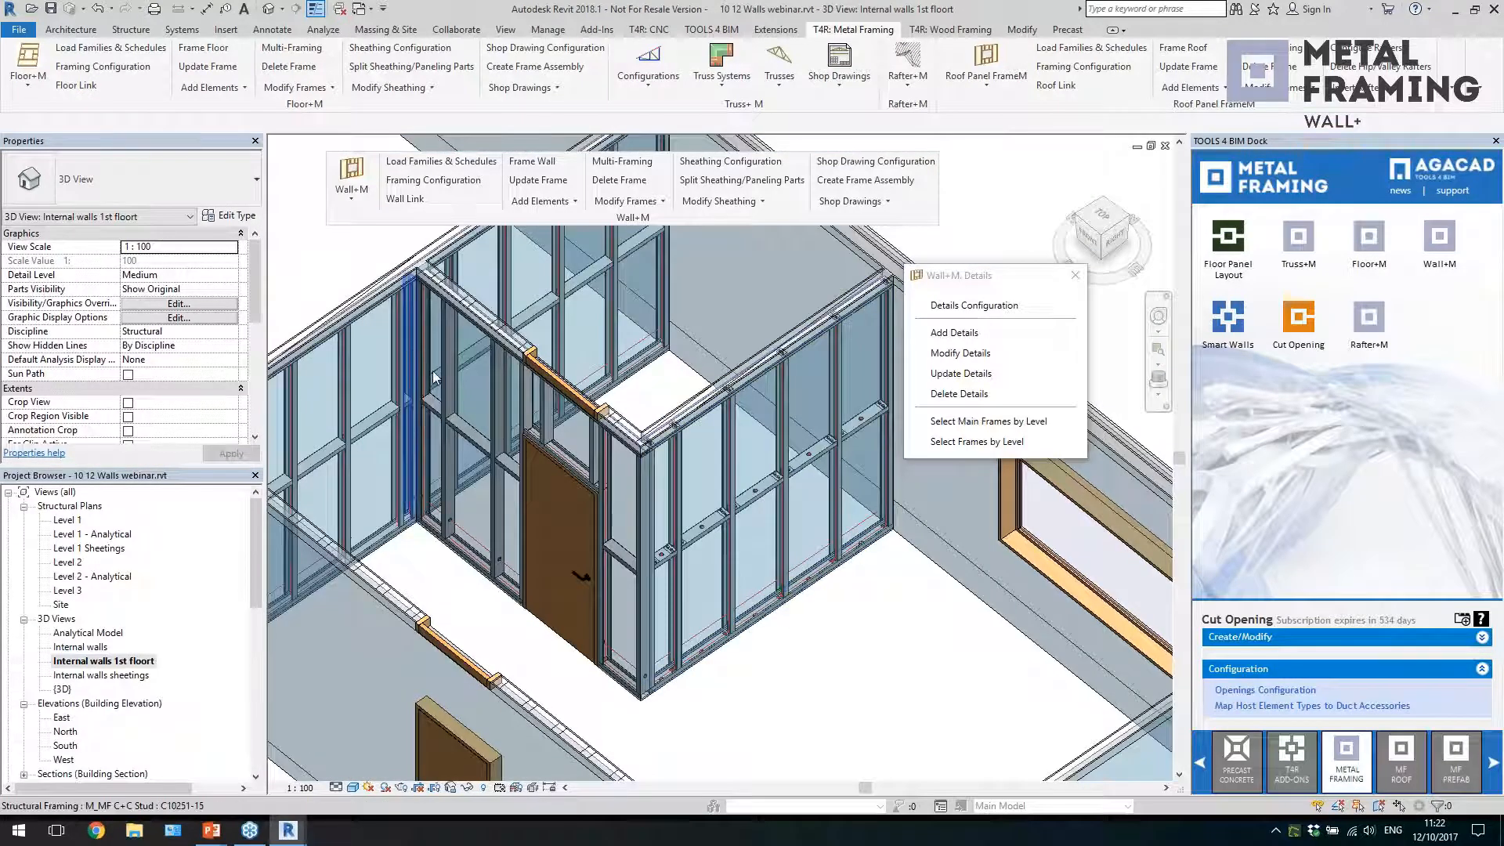
{"action": "left_click", "coordinate": [660, 201]}
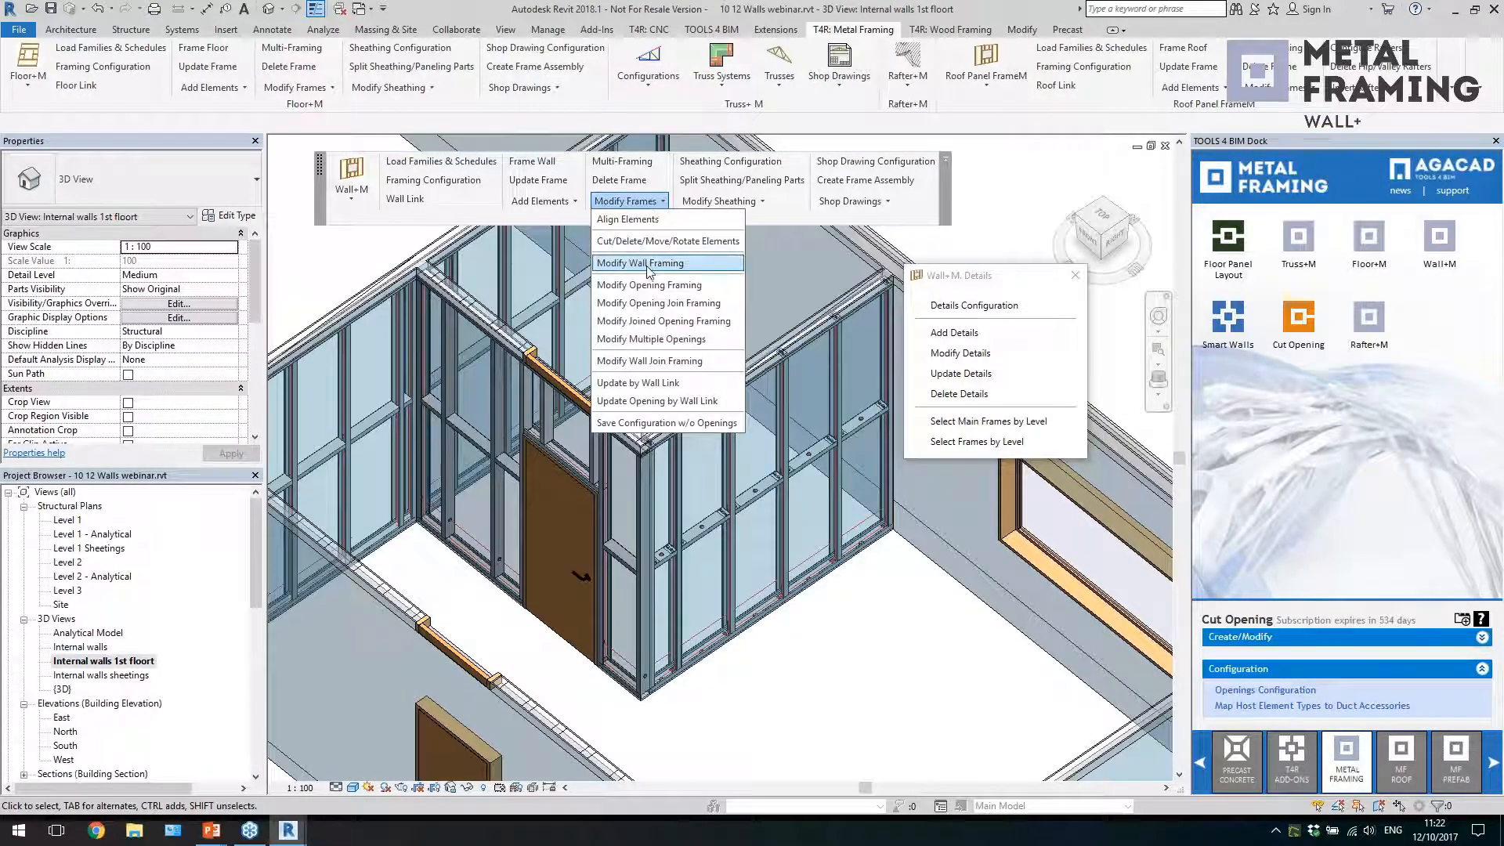
{"action": "left_click", "coordinate": [630, 239]}
{"action": "left_click", "coordinate": [470, 436]}
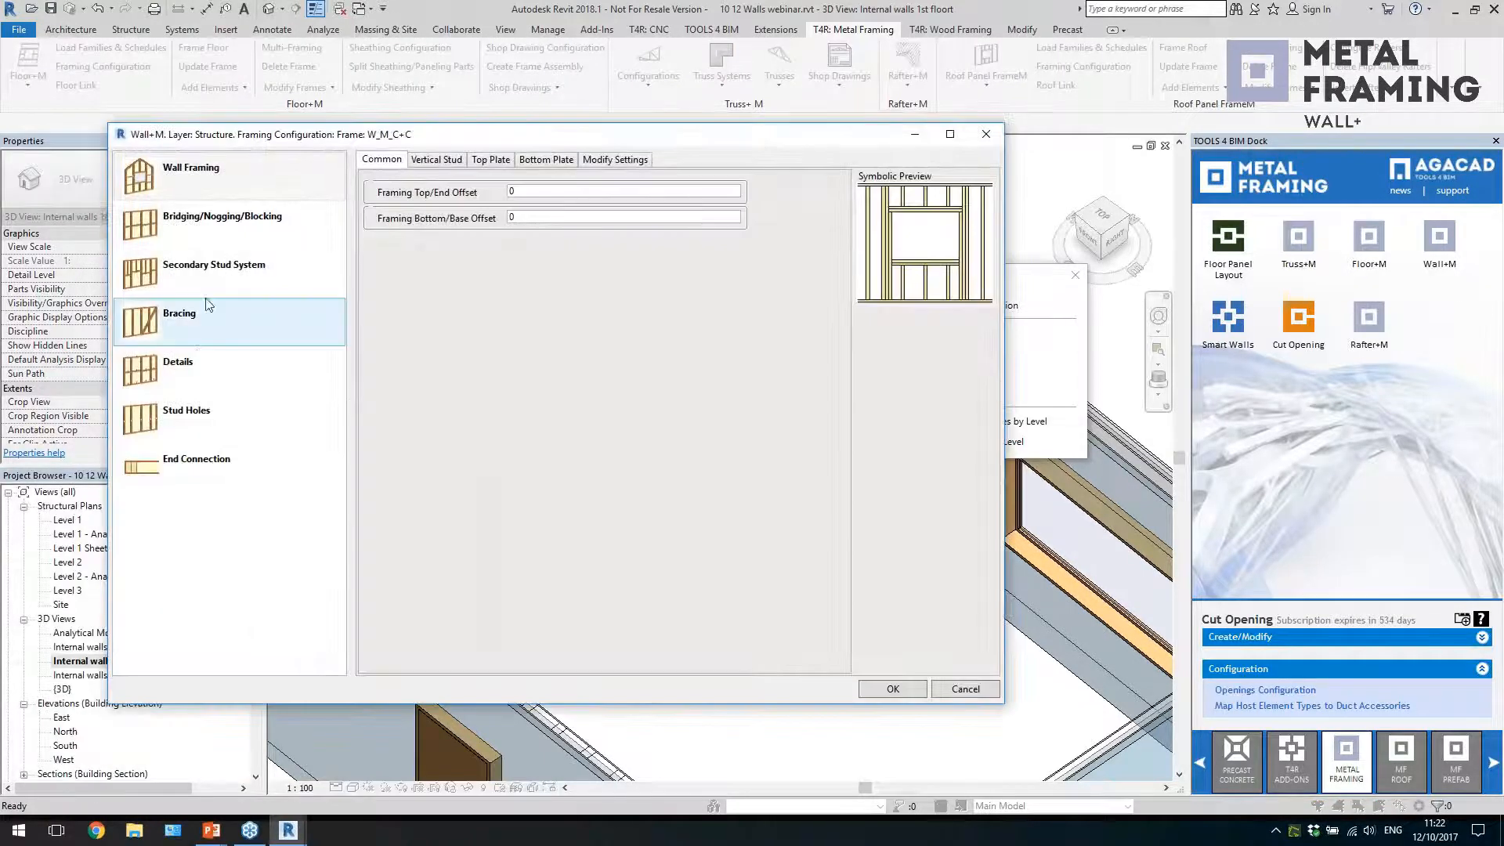
{"action": "left_click", "coordinate": [192, 412]}
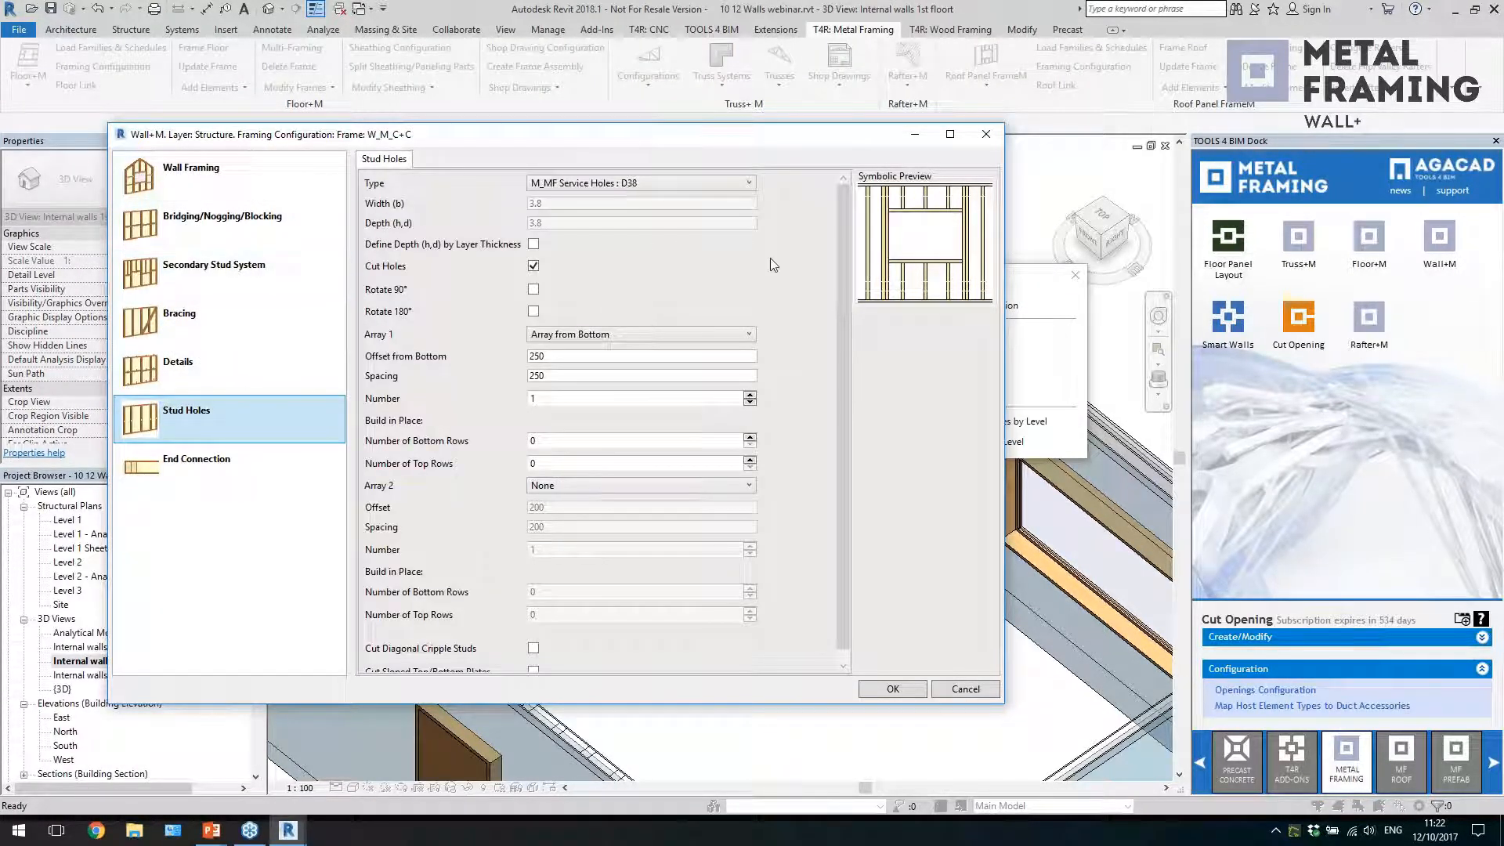
{"action": "left_click", "coordinate": [750, 395]}
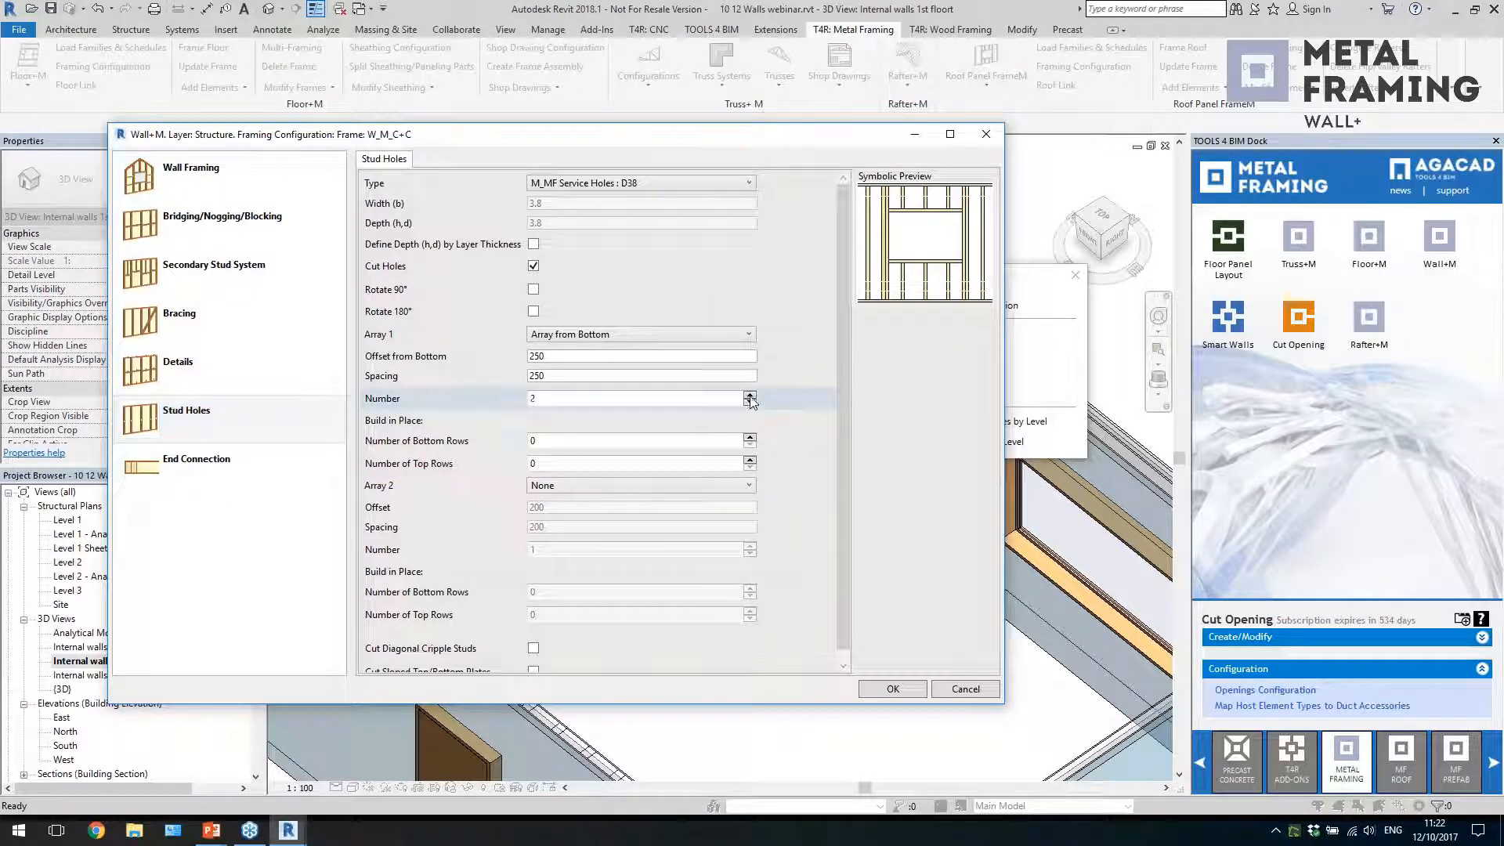
Set stud hole Array 2 to Array from Top with a 400 offset, and apply the modified wall framing
{"action": "left_click", "coordinate": [691, 487]}
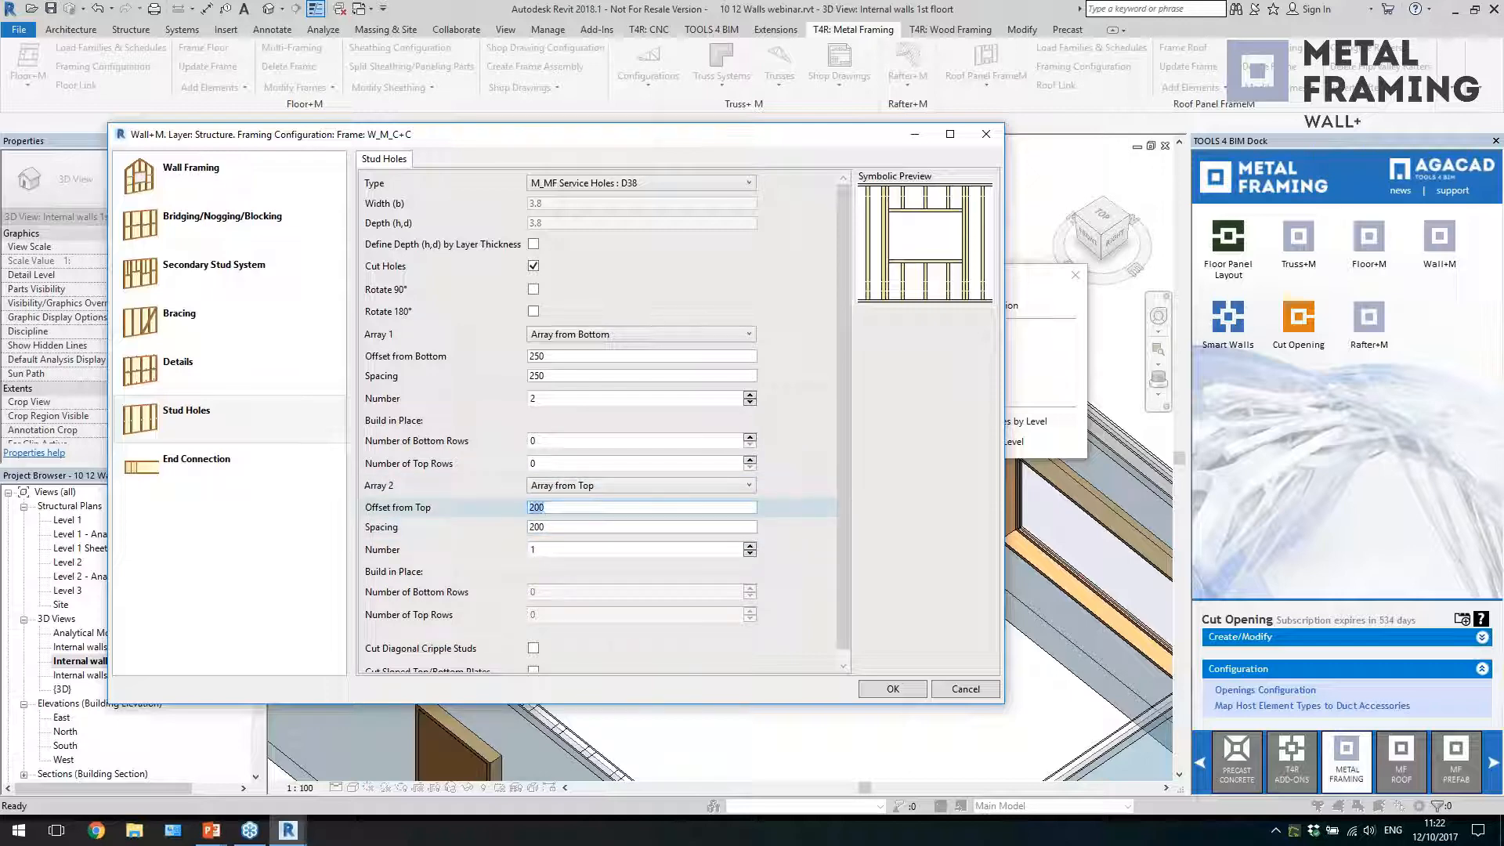
{"action": "type", "text": "0"}
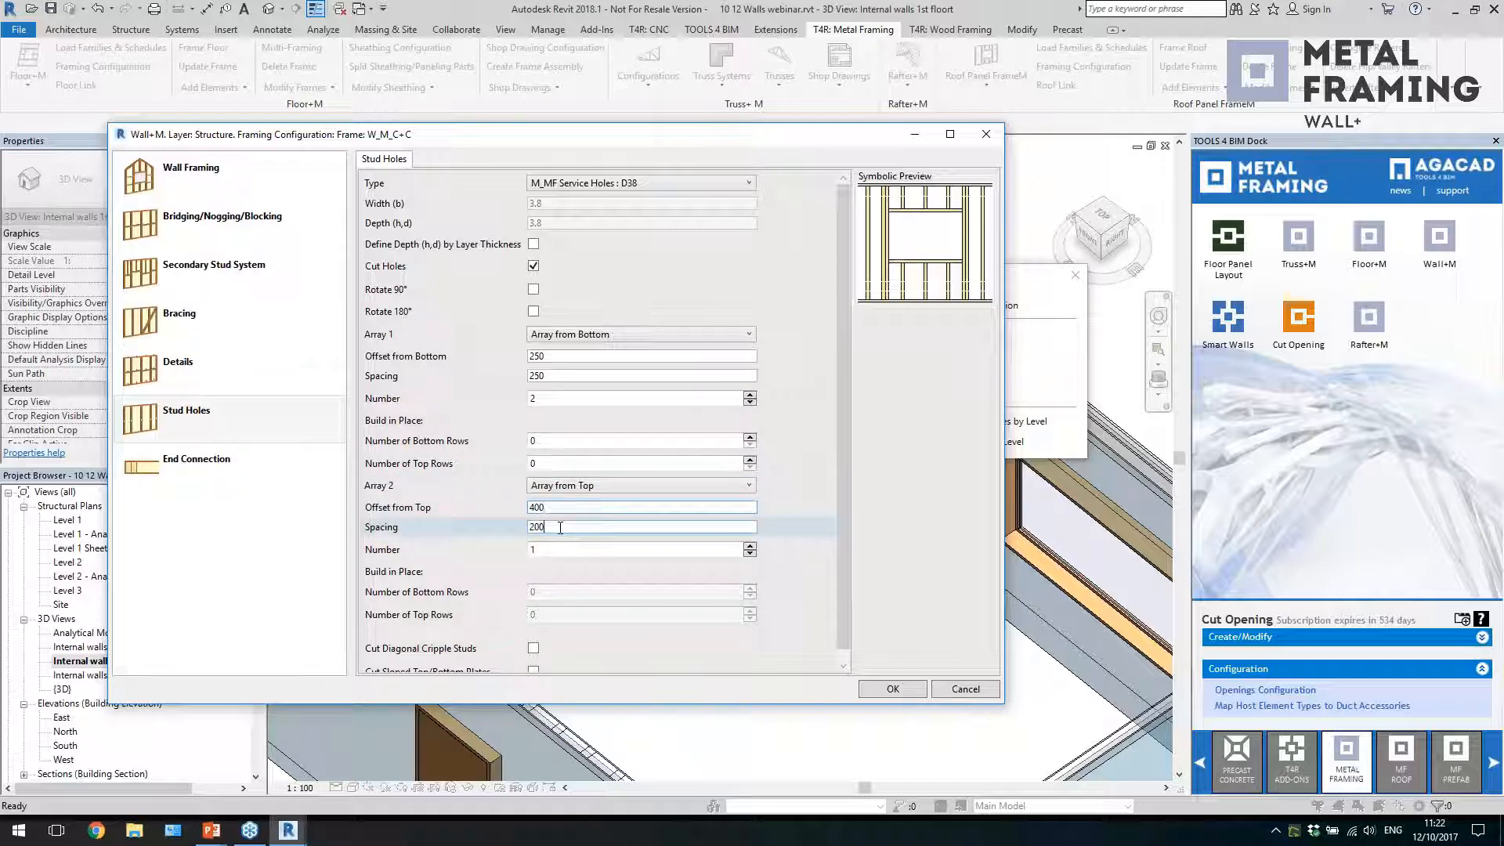
{"action": "left_click", "coordinate": [893, 688]}
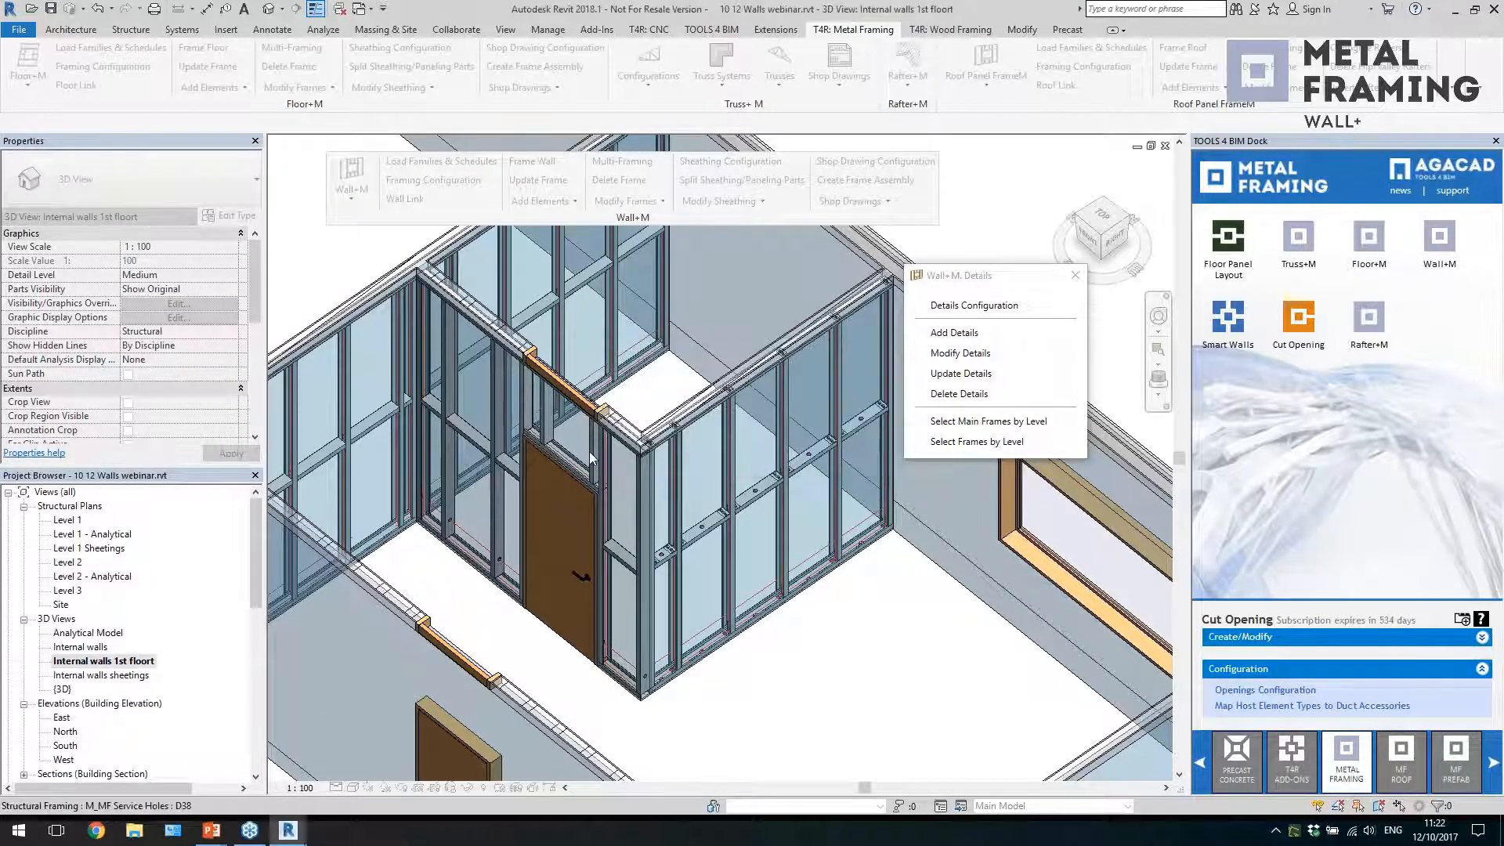
{"action": "middle_click_drag", "start_coordinate": [862, 679], "coordinate": [470, 557], "text": "shift"}
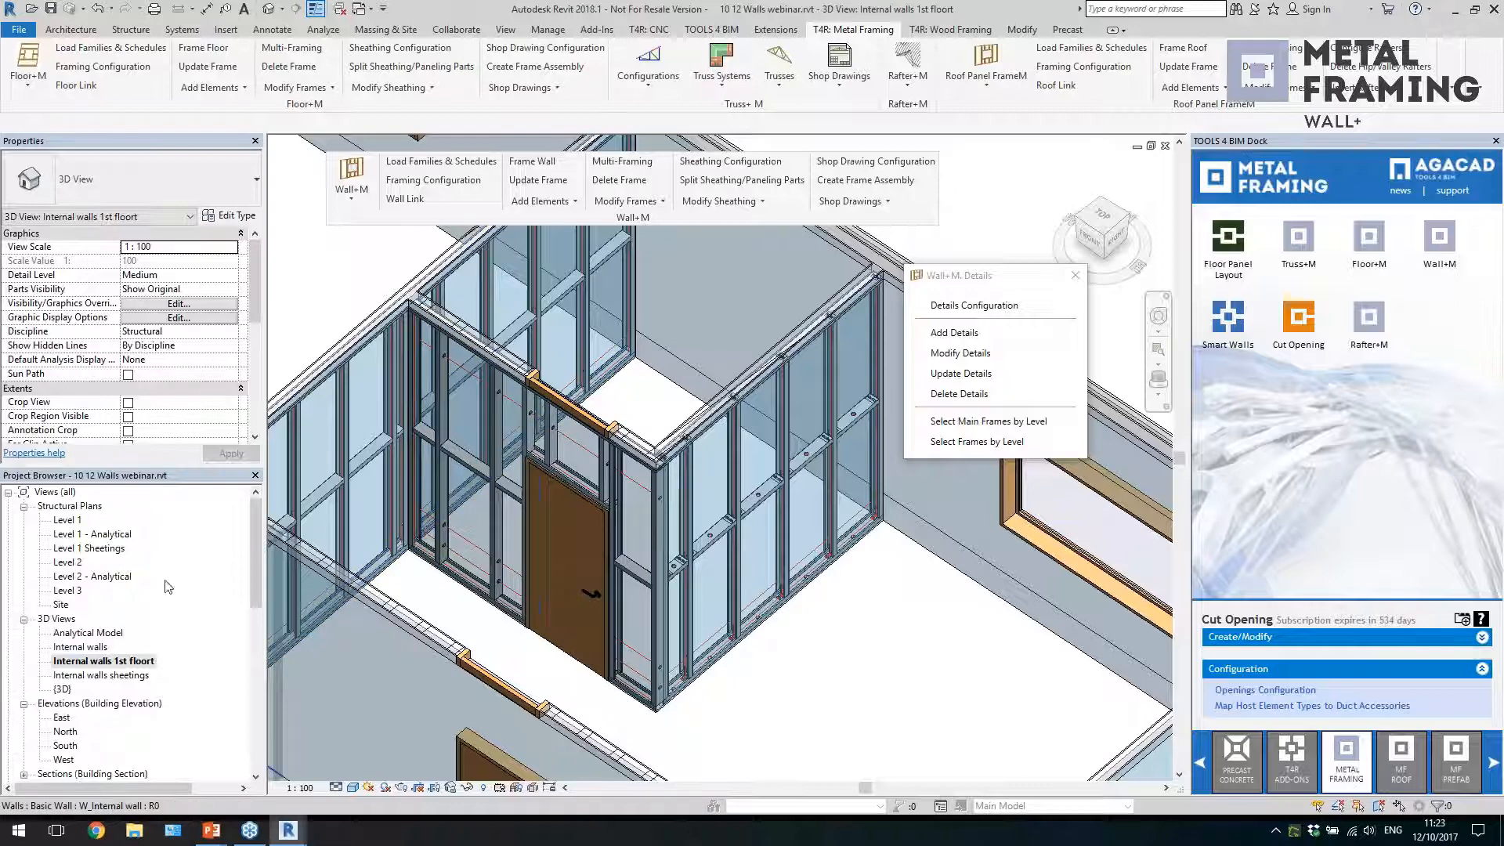
Open the Level 1 structural plan at the T junction of the framed internal walls and close the Wall+M Details palette
{"action": "double_click", "coordinate": [71, 521]}
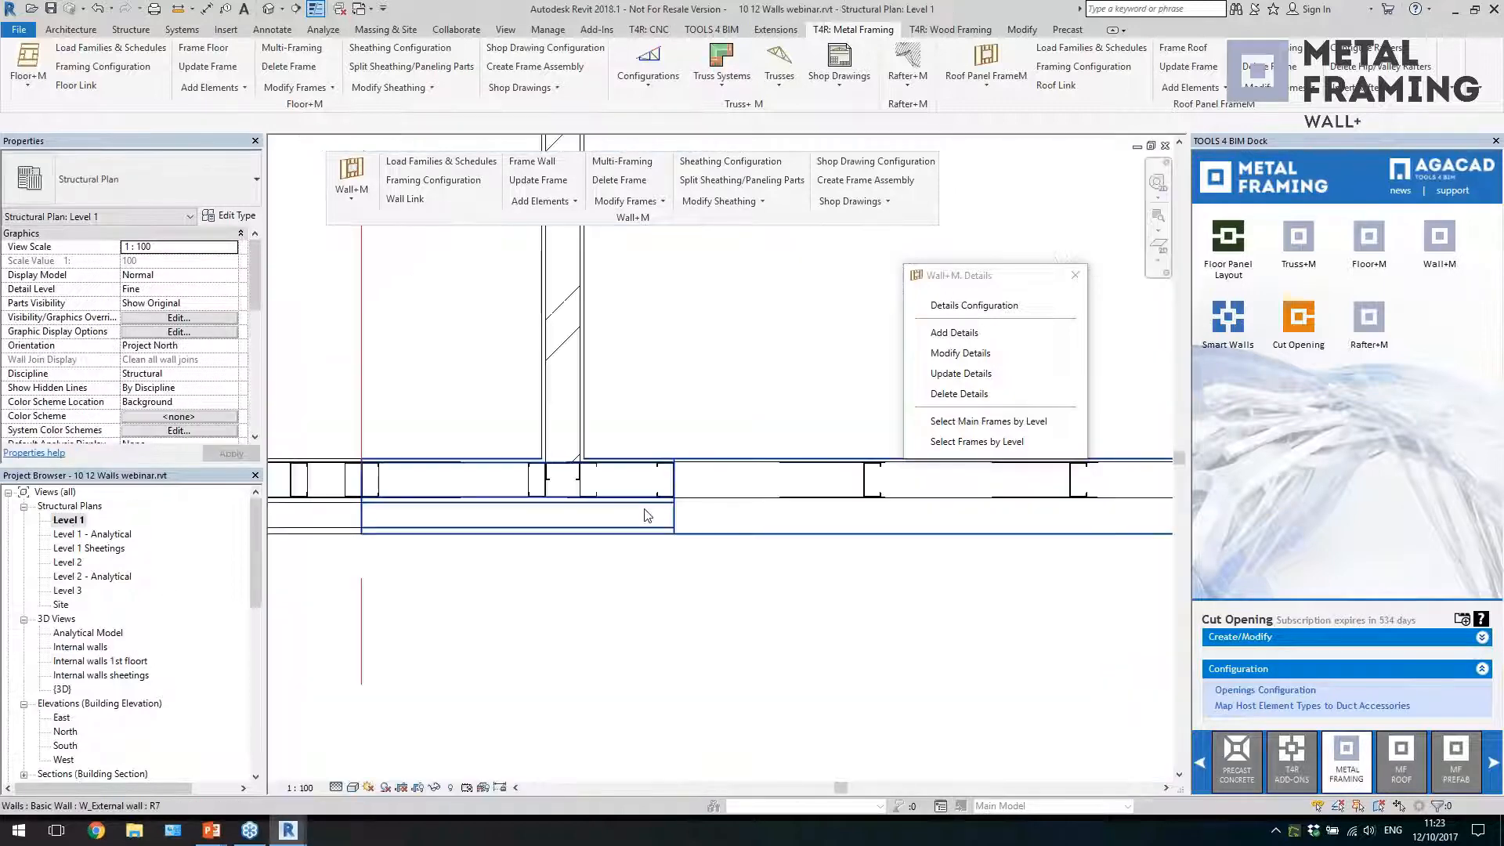
{"action": "scroll", "coordinate": [668, 643], "scroll_direction": "down", "scroll_amount": 5}
{"action": "scroll", "coordinate": [733, 499], "scroll_direction": "up", "scroll_amount": 6}
{"action": "scroll", "coordinate": [733, 499], "scroll_direction": "up", "scroll_amount": 3}
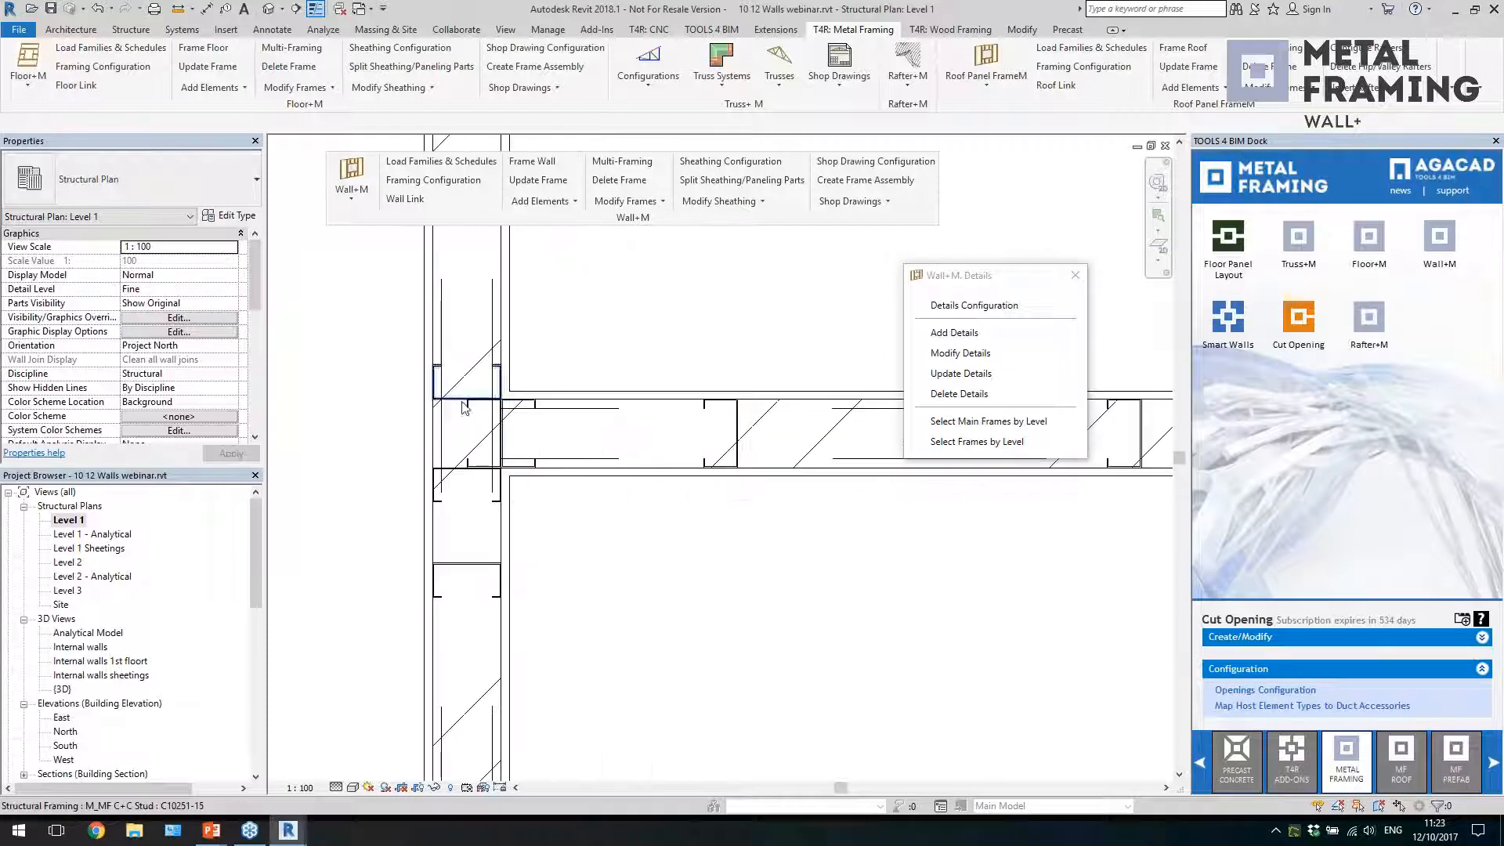
{"action": "left_click", "coordinate": [1075, 275]}
Modify the wall join framing at the T junction, choosing the T connection with two C studs facing each other
{"action": "left_click", "coordinate": [658, 205]}
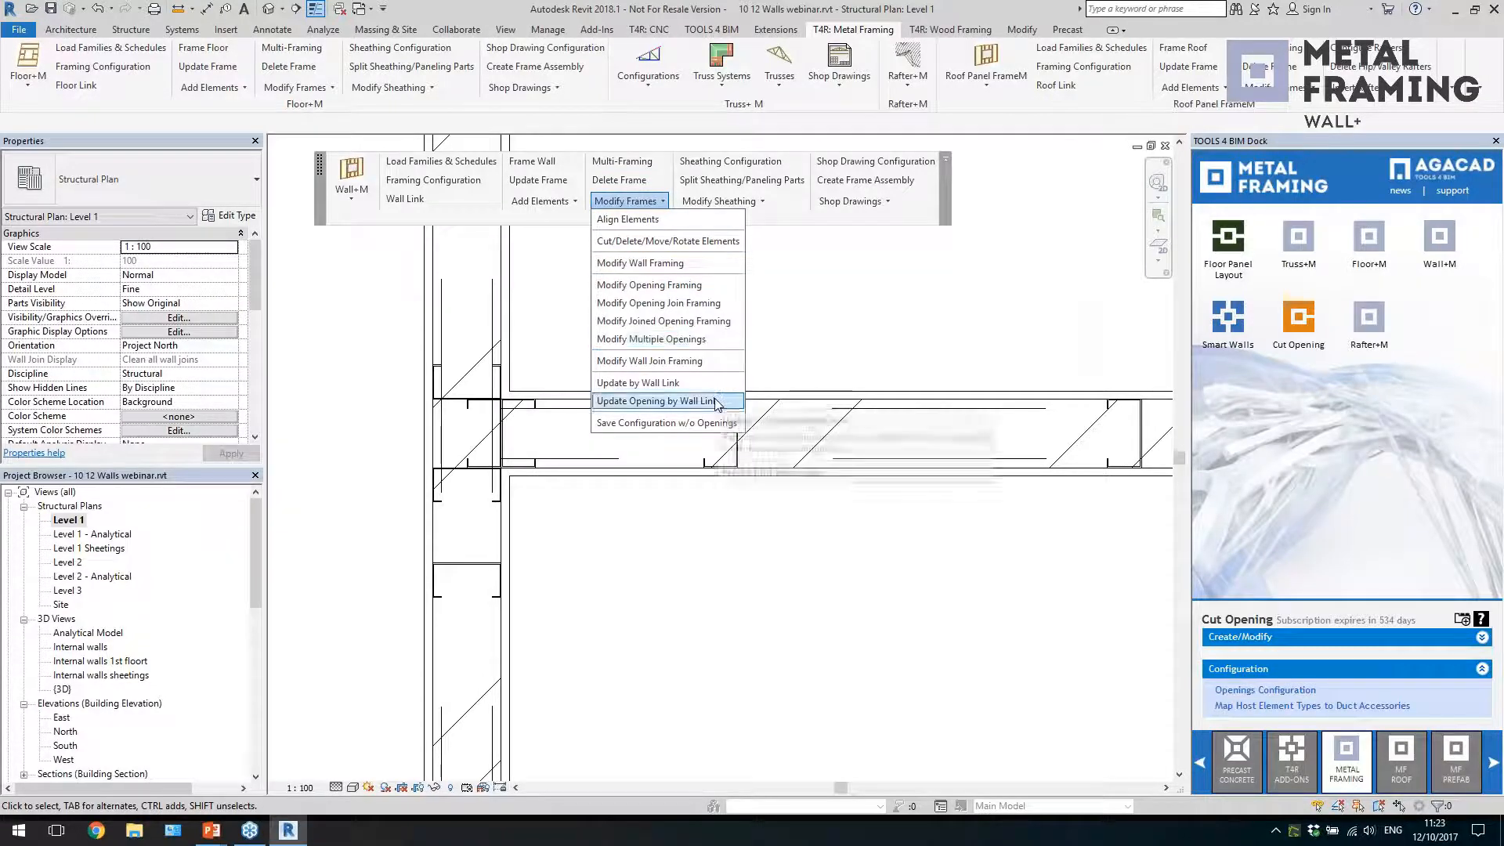
{"action": "left_click", "coordinate": [699, 362]}
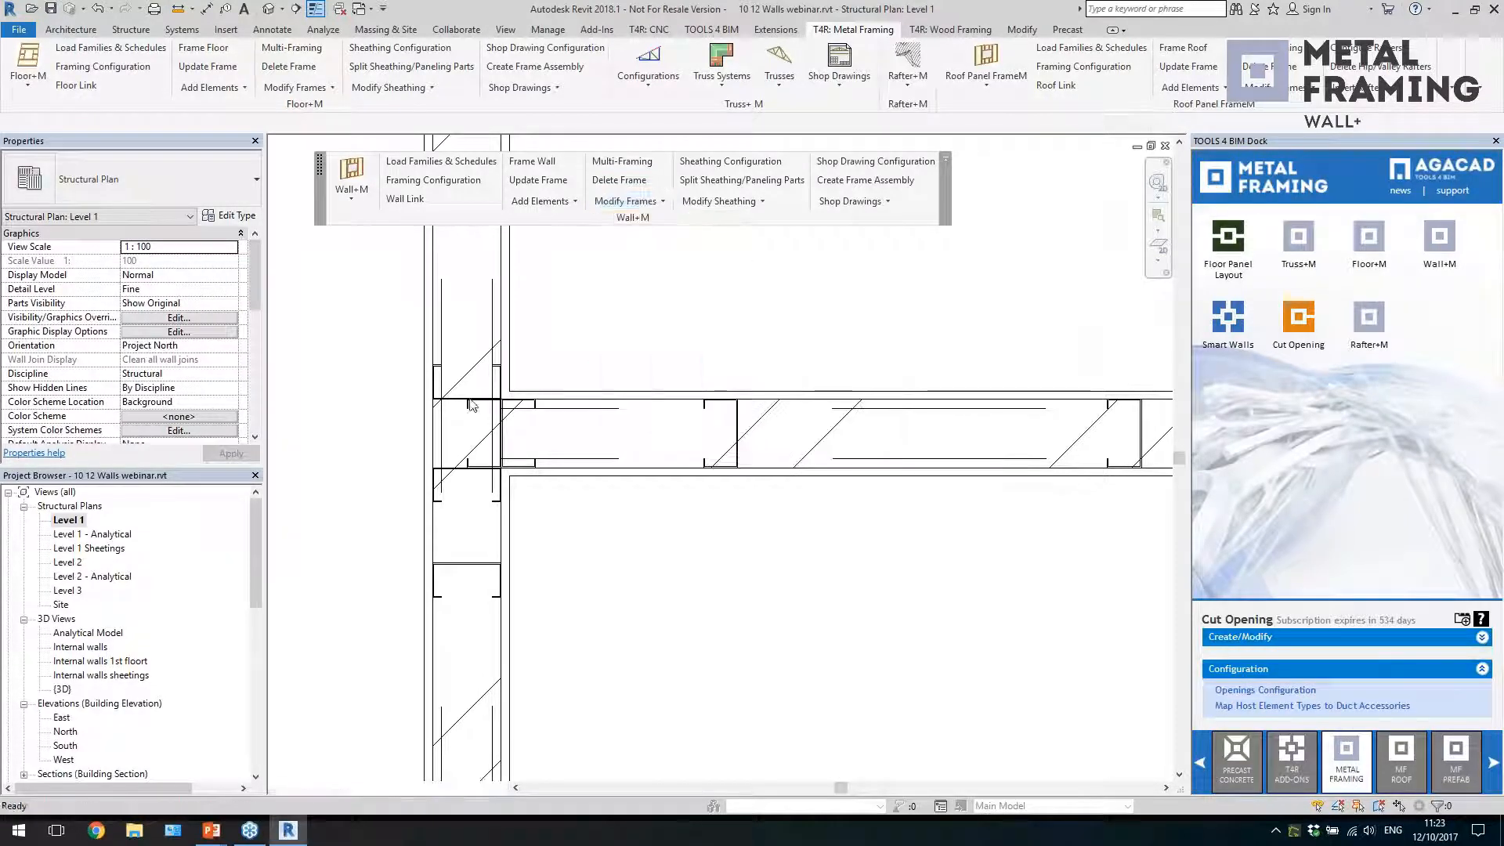
{"action": "left_click", "coordinate": [582, 427]}
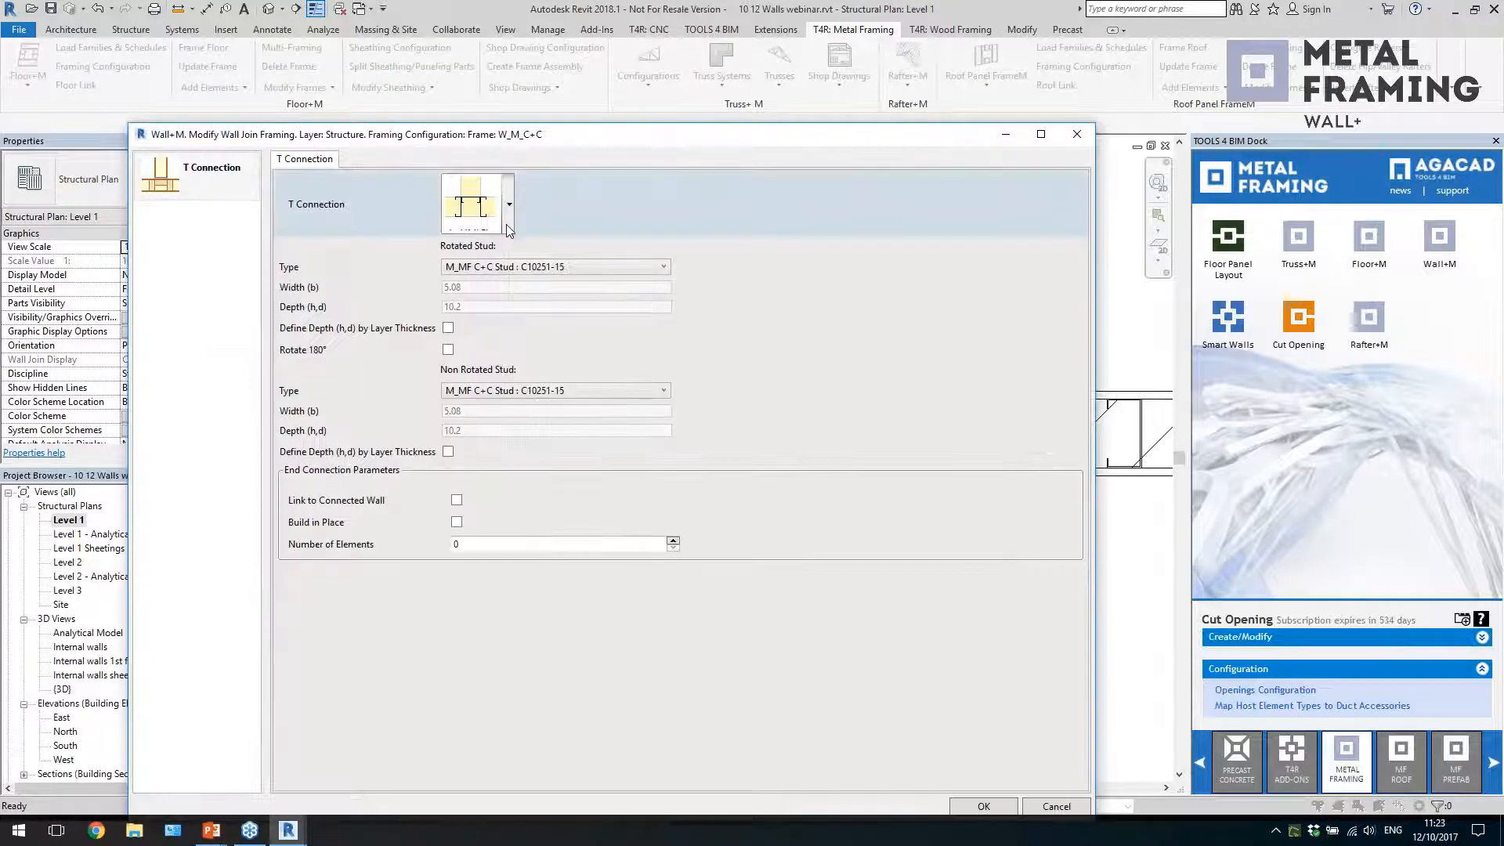
{"action": "left_click", "coordinate": [506, 224]}
{"action": "left_click", "coordinate": [560, 177]}
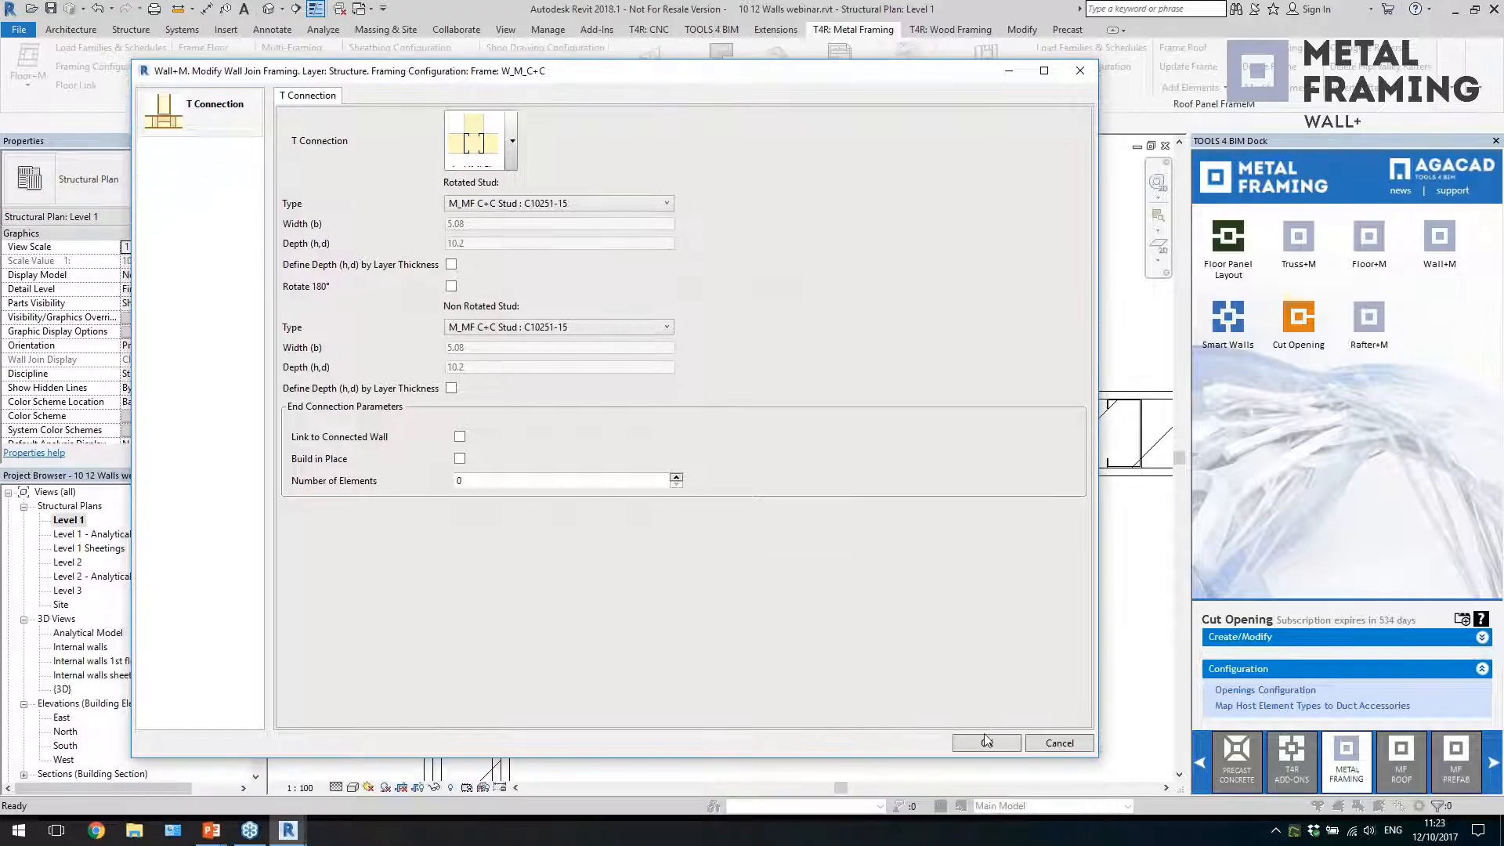
{"action": "left_click", "coordinate": [986, 742]}
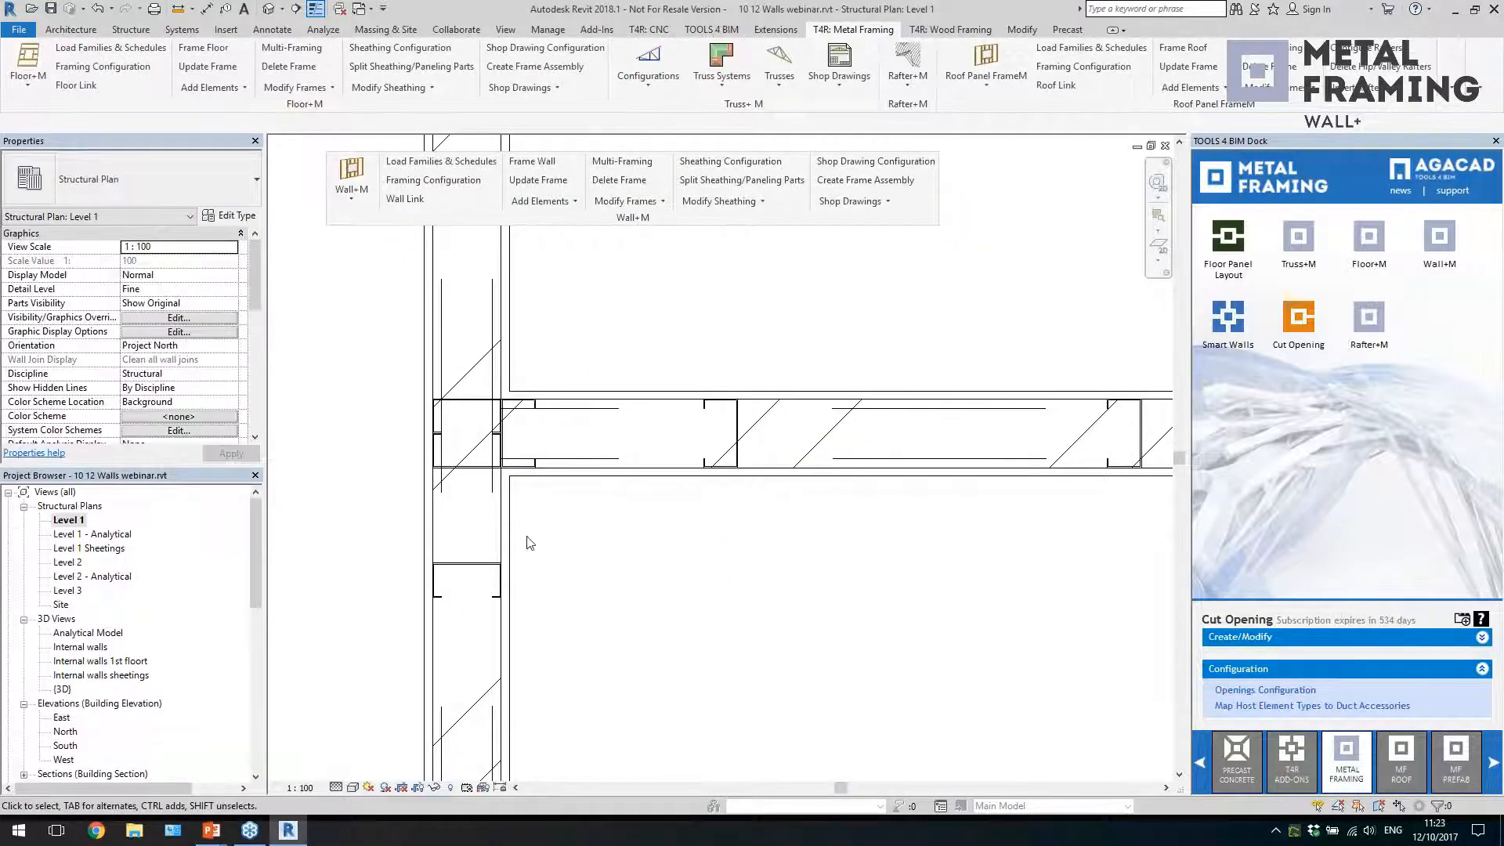
Open the 3D view "Internal walls 1st floort" at the framed internal wall with the door
{"action": "left_click", "coordinate": [465, 467]}
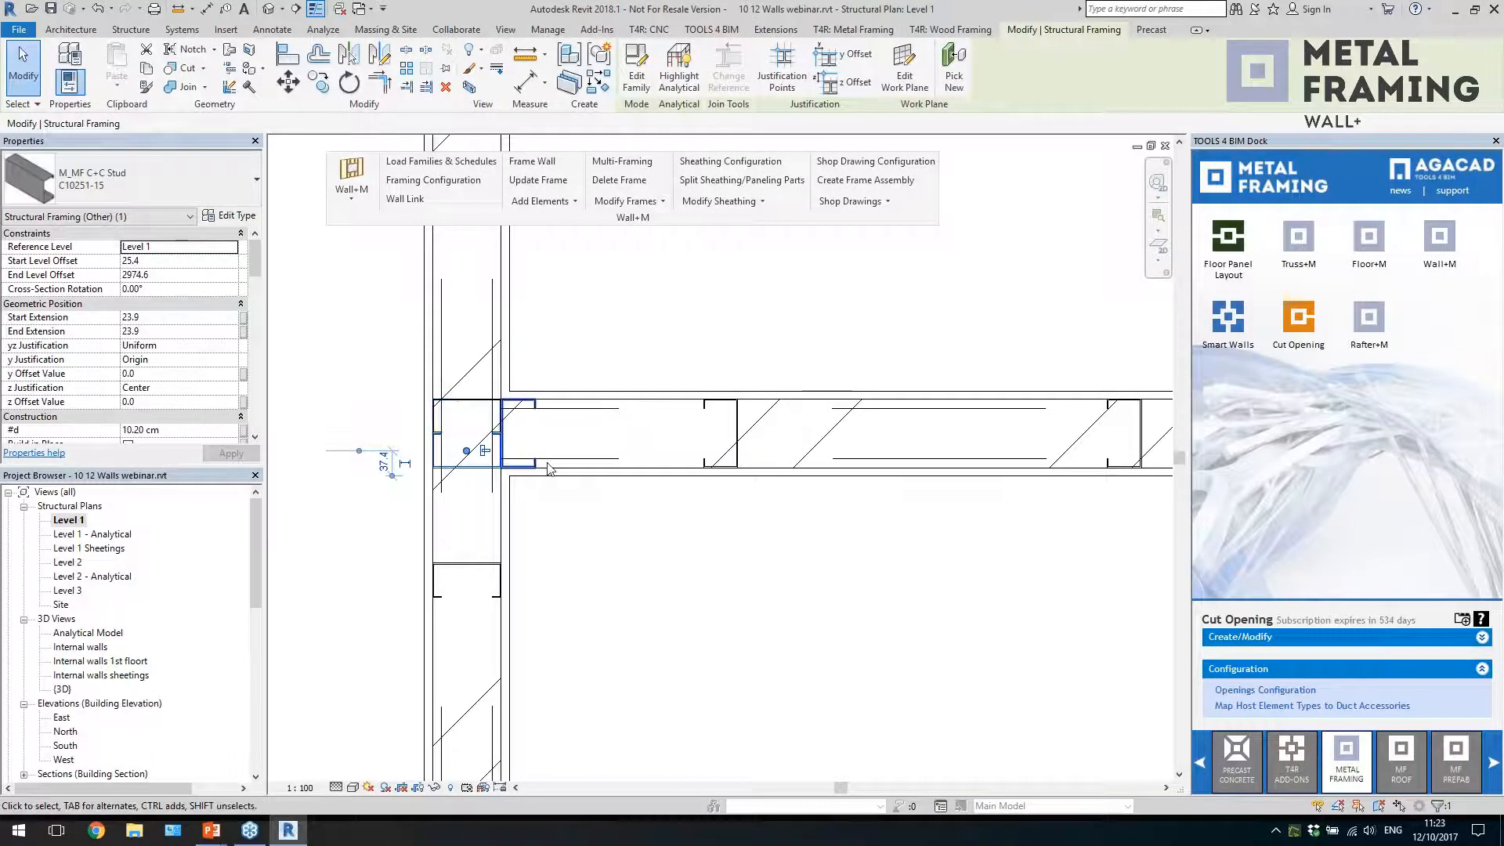
{"action": "left_click", "coordinate": [614, 569]}
{"action": "scroll", "coordinate": [665, 572], "scroll_direction": "down", "scroll_amount": 4}
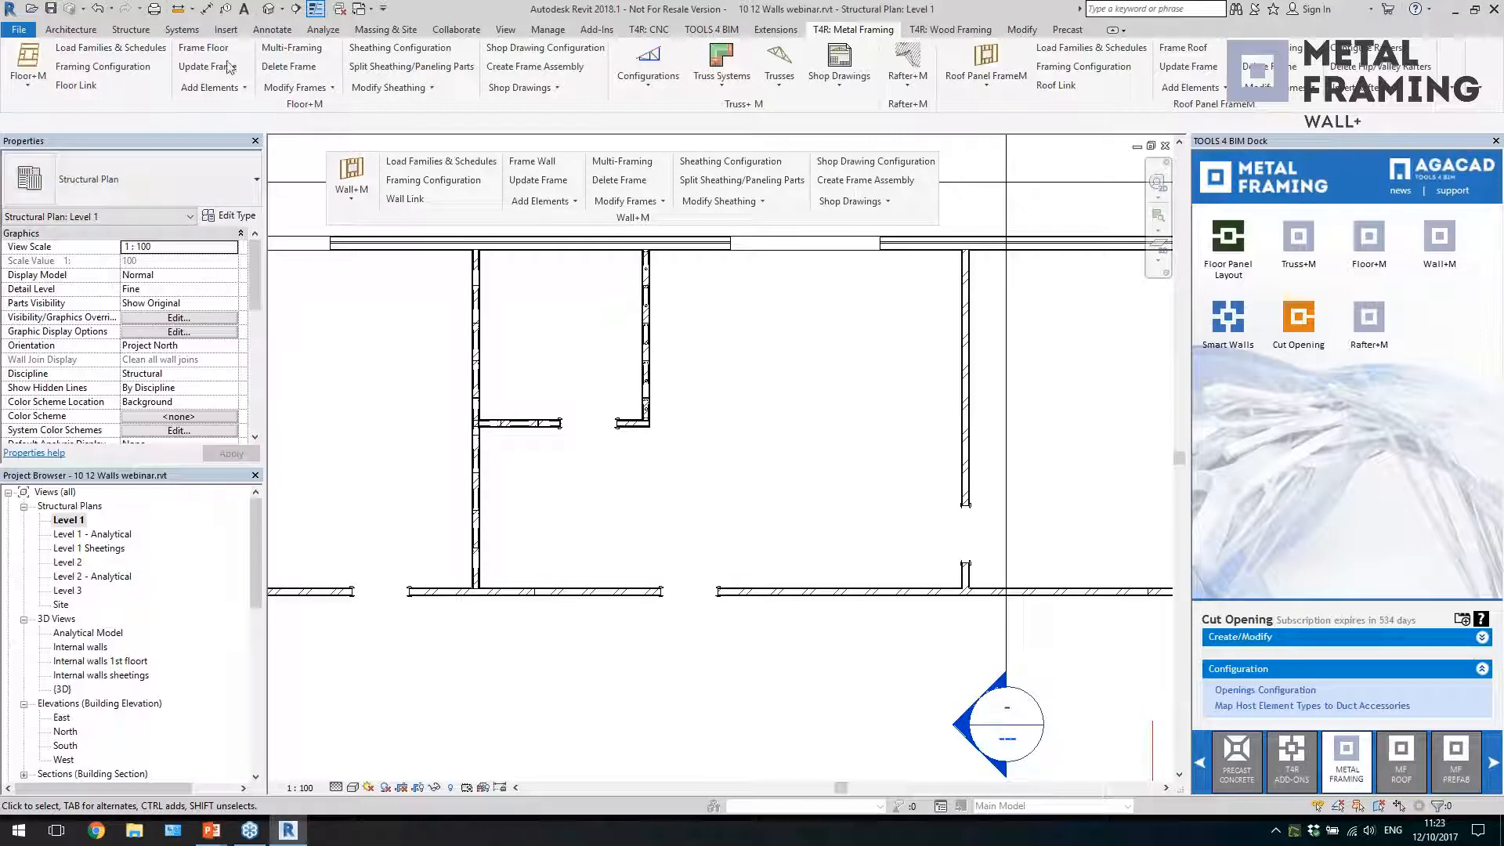
{"action": "left_click", "coordinate": [269, 8]}
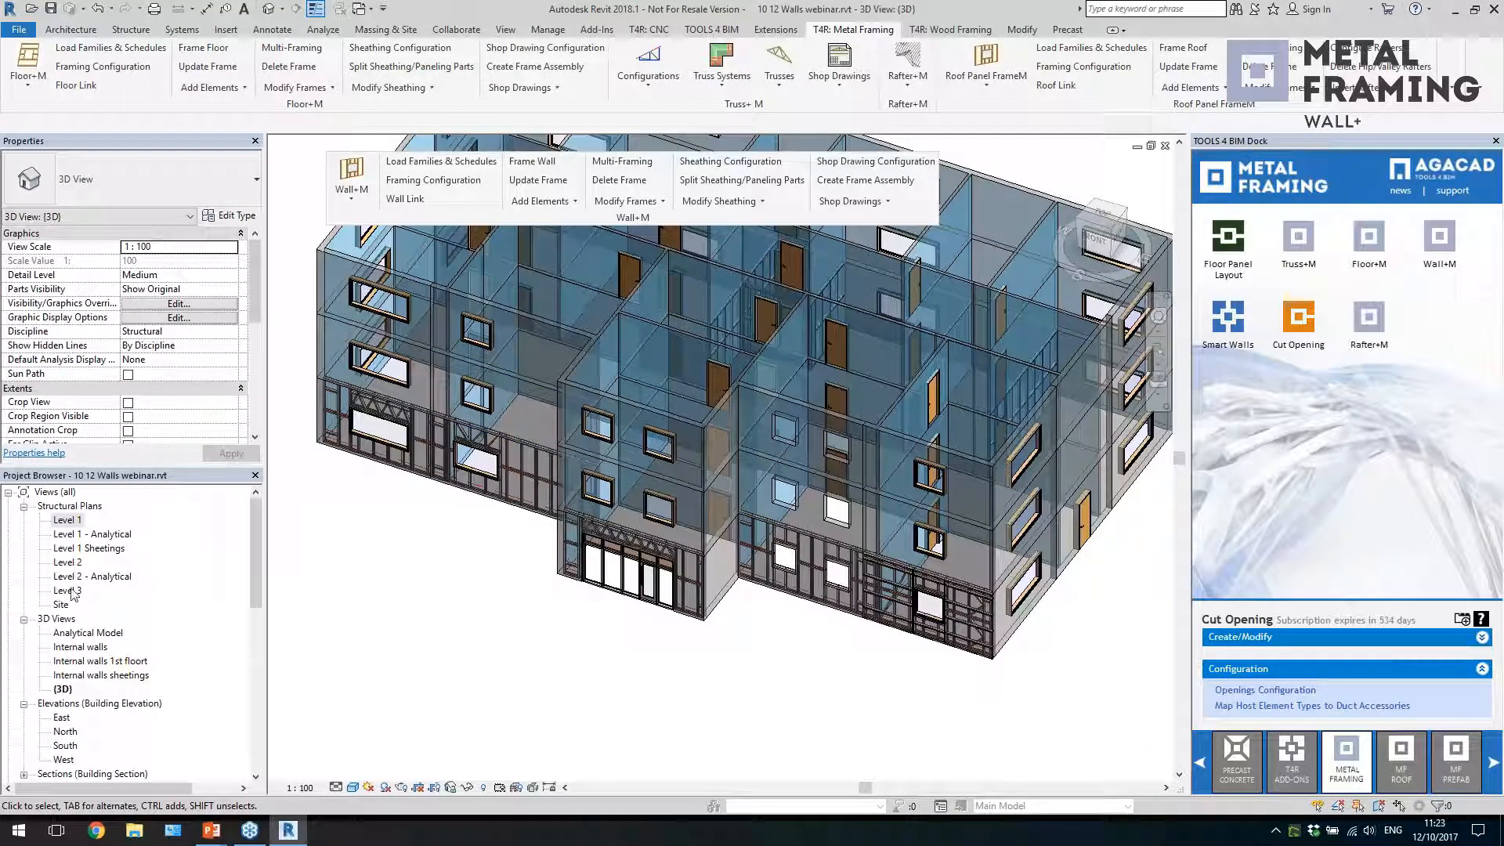
{"action": "double_click", "coordinate": [93, 661]}
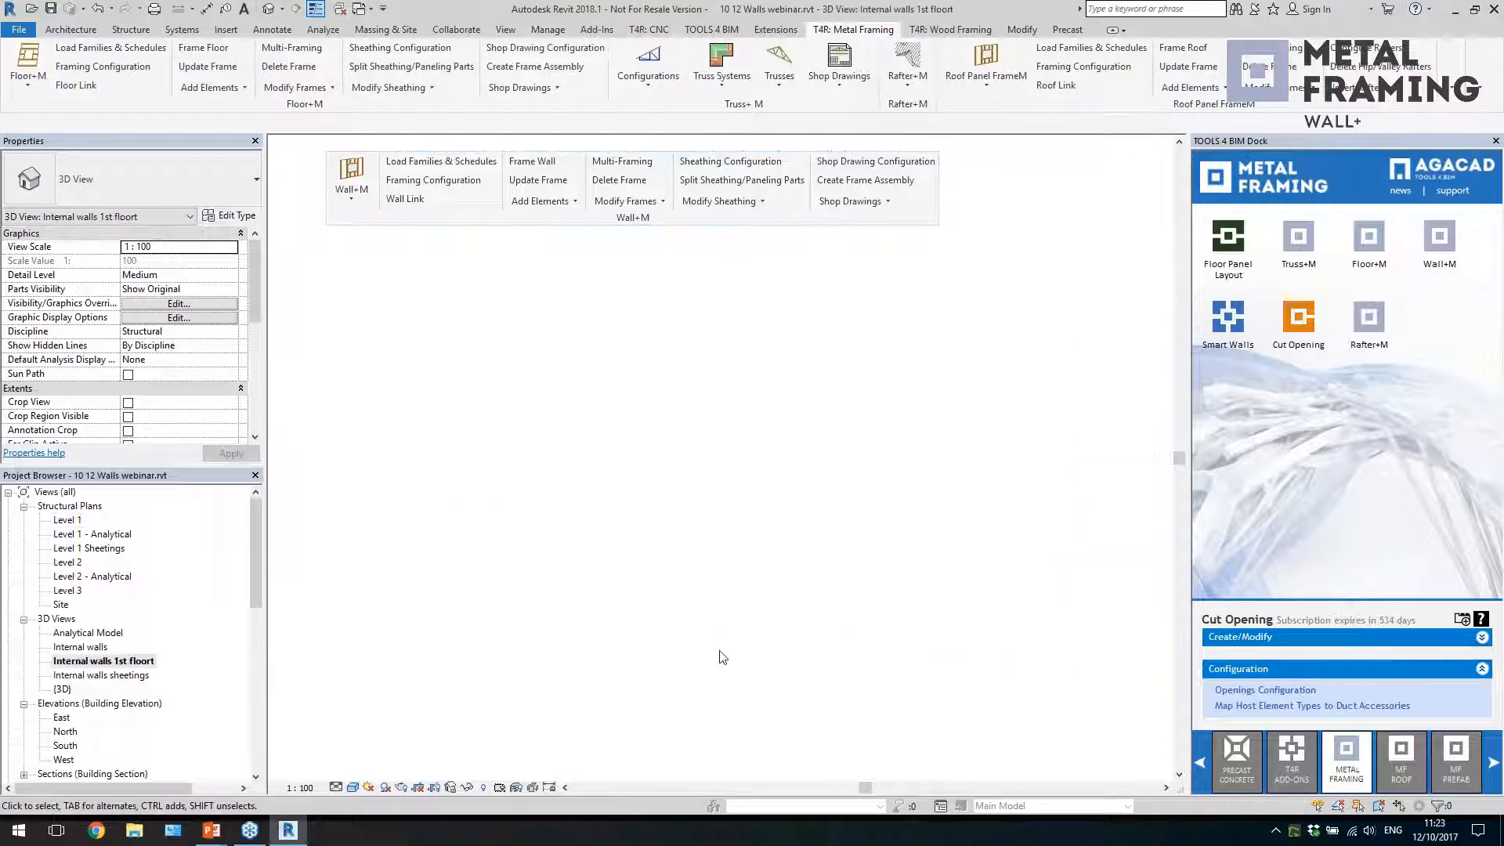
{"action": "scroll", "coordinate": [1008, 551], "scroll_direction": "up", "scroll_amount": 5}
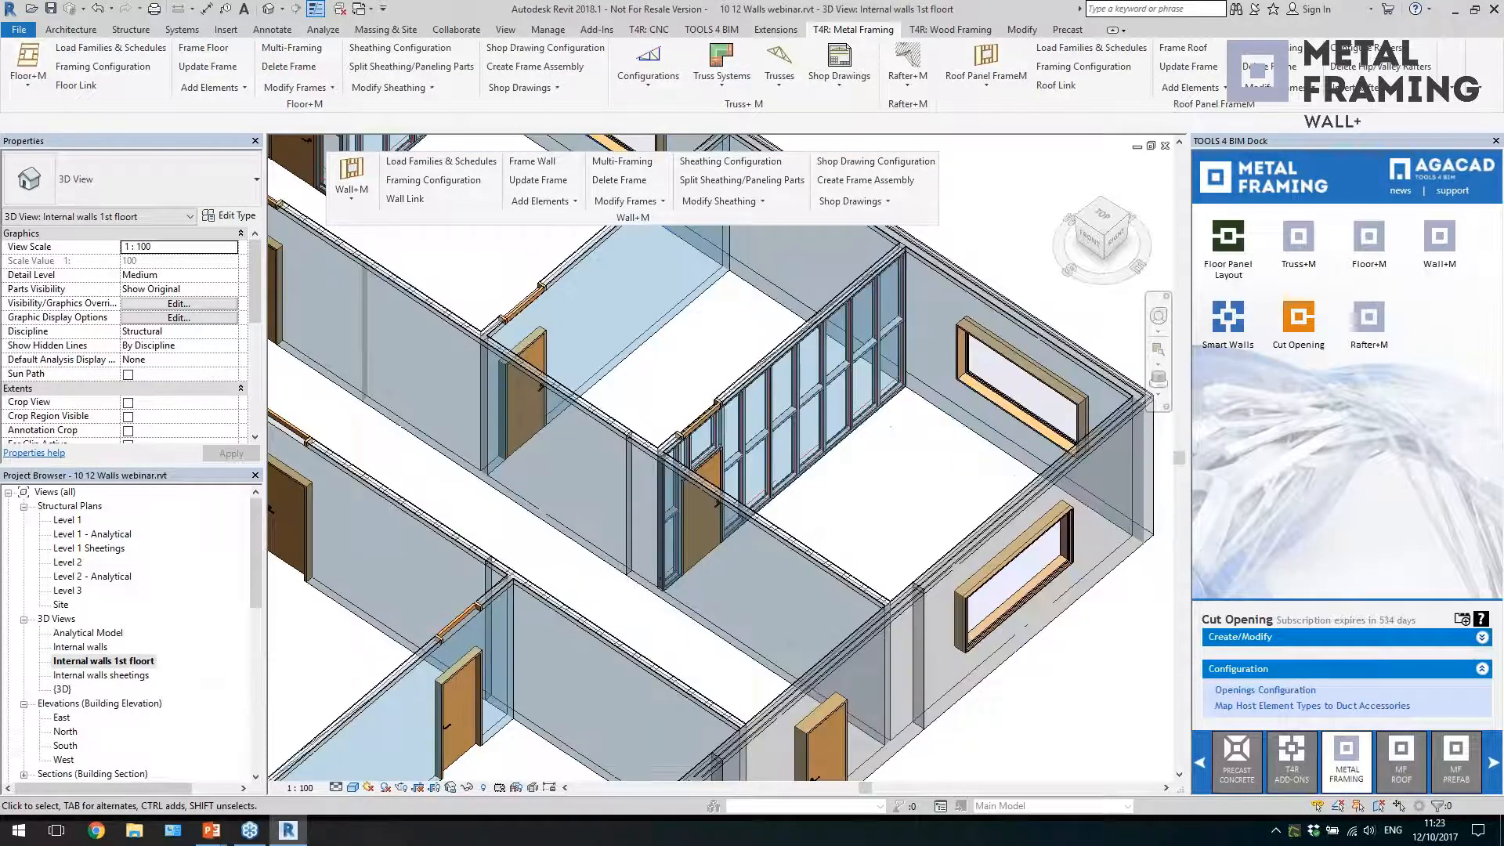
{"action": "middle_click_drag", "start_coordinate": [921, 496], "coordinate": [905, 558], "text": "shift"}
{"action": "scroll", "coordinate": [918, 599], "scroll_direction": "up", "scroll_amount": 3}
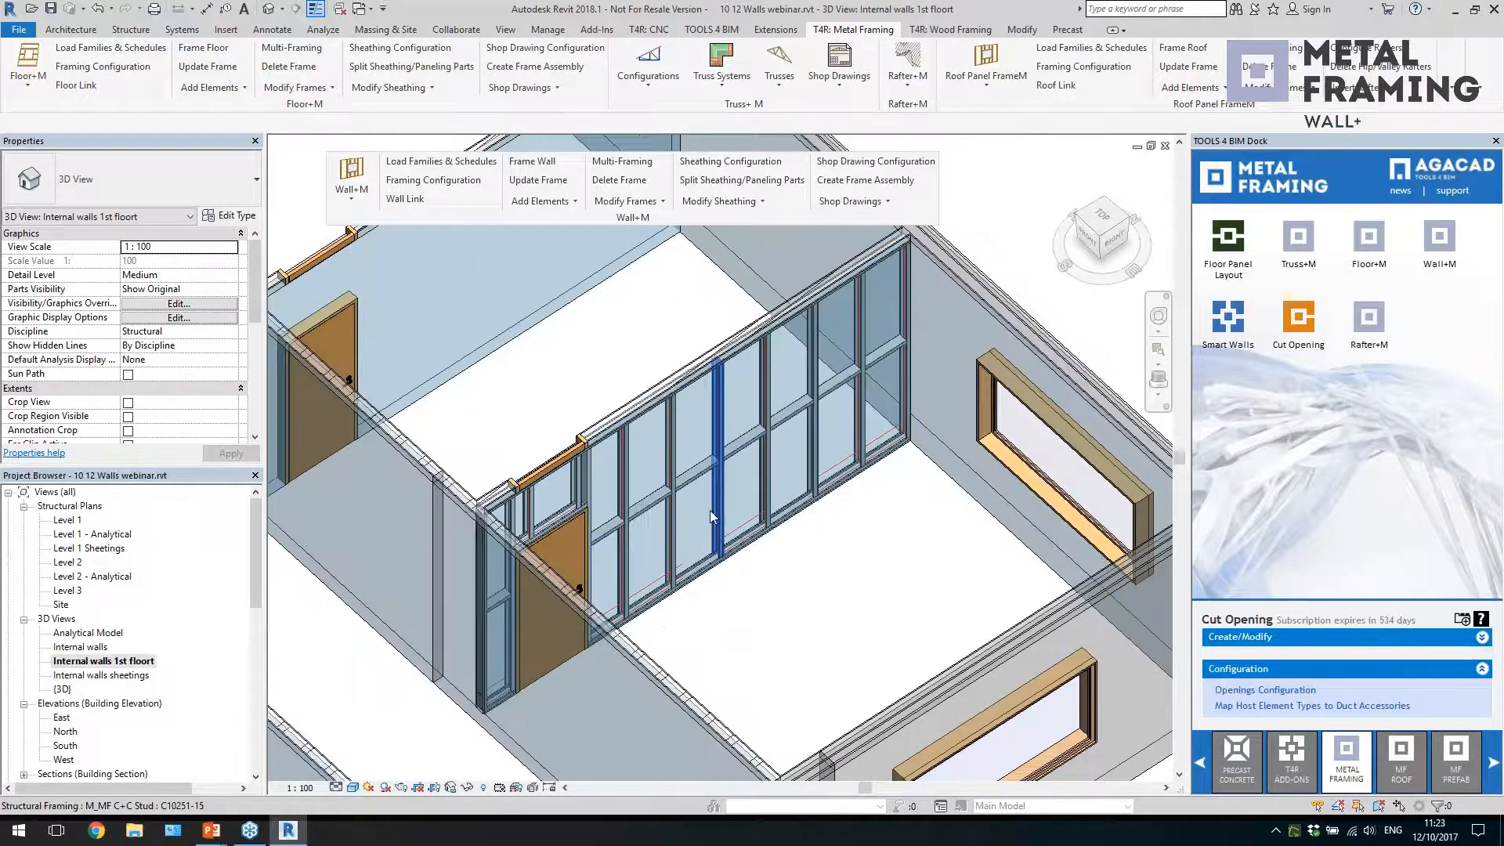
Move the C+C stud in the middle of the framed wall towards the door with Move Studs
{"action": "left_click", "coordinate": [709, 510]}
{"action": "left_click", "coordinate": [648, 203]}
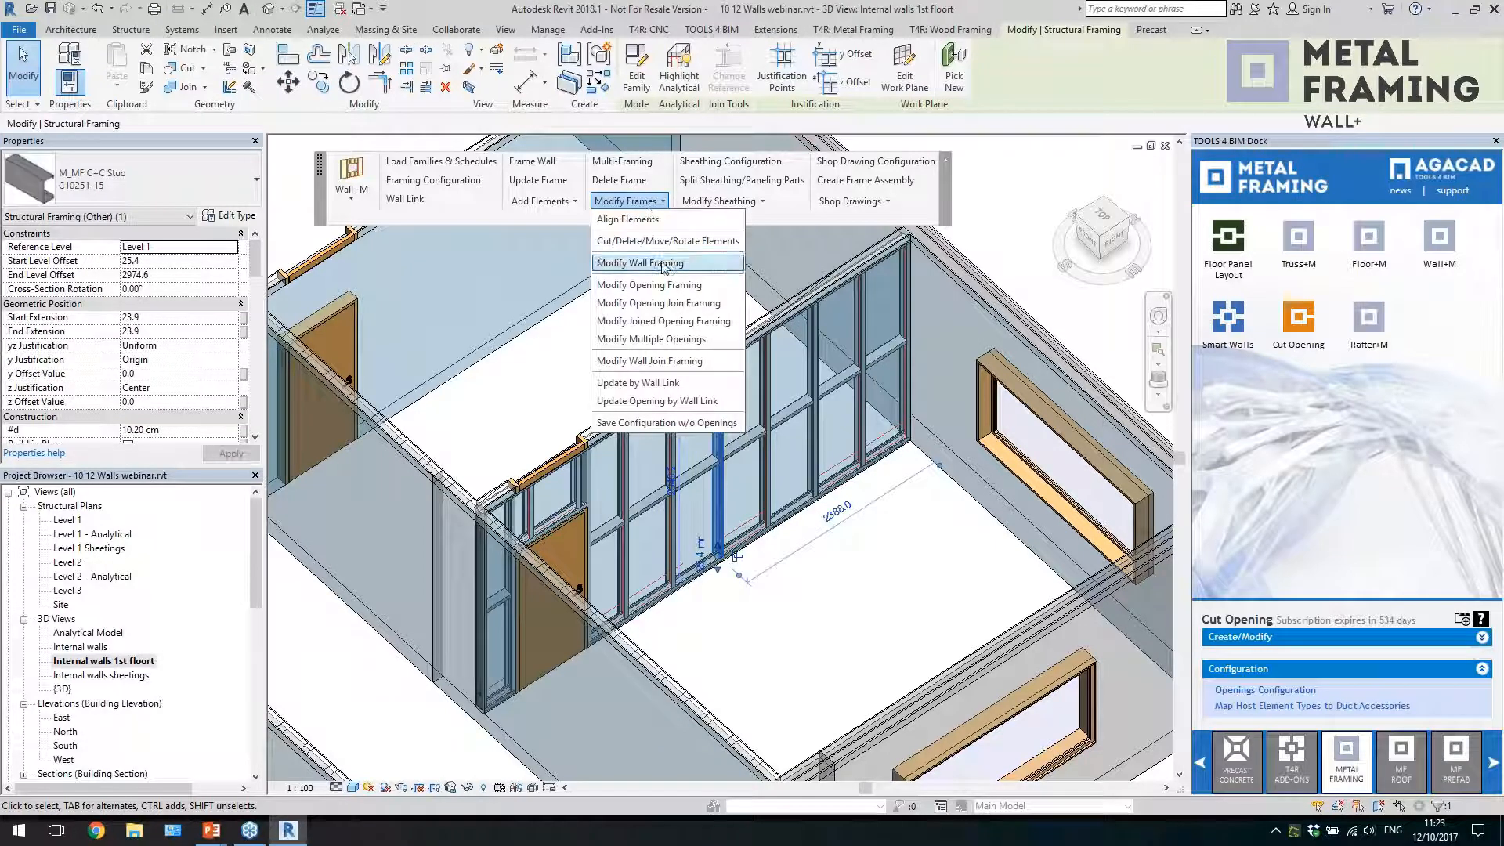
{"action": "left_click", "coordinate": [661, 243]}
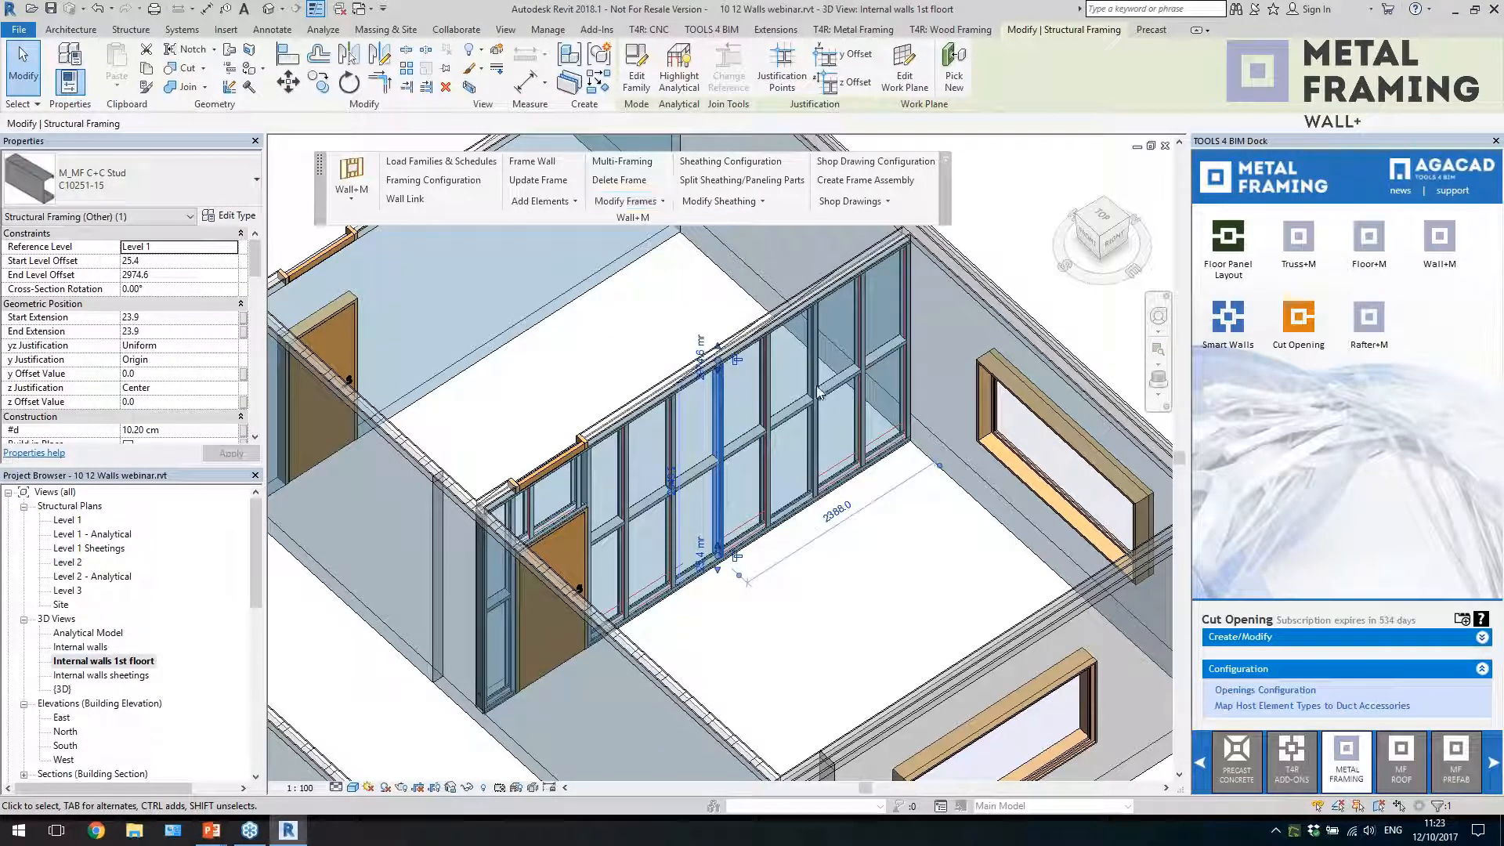
{"action": "left_click_drag", "start_coordinate": [729, 285], "coordinate": [969, 281]}
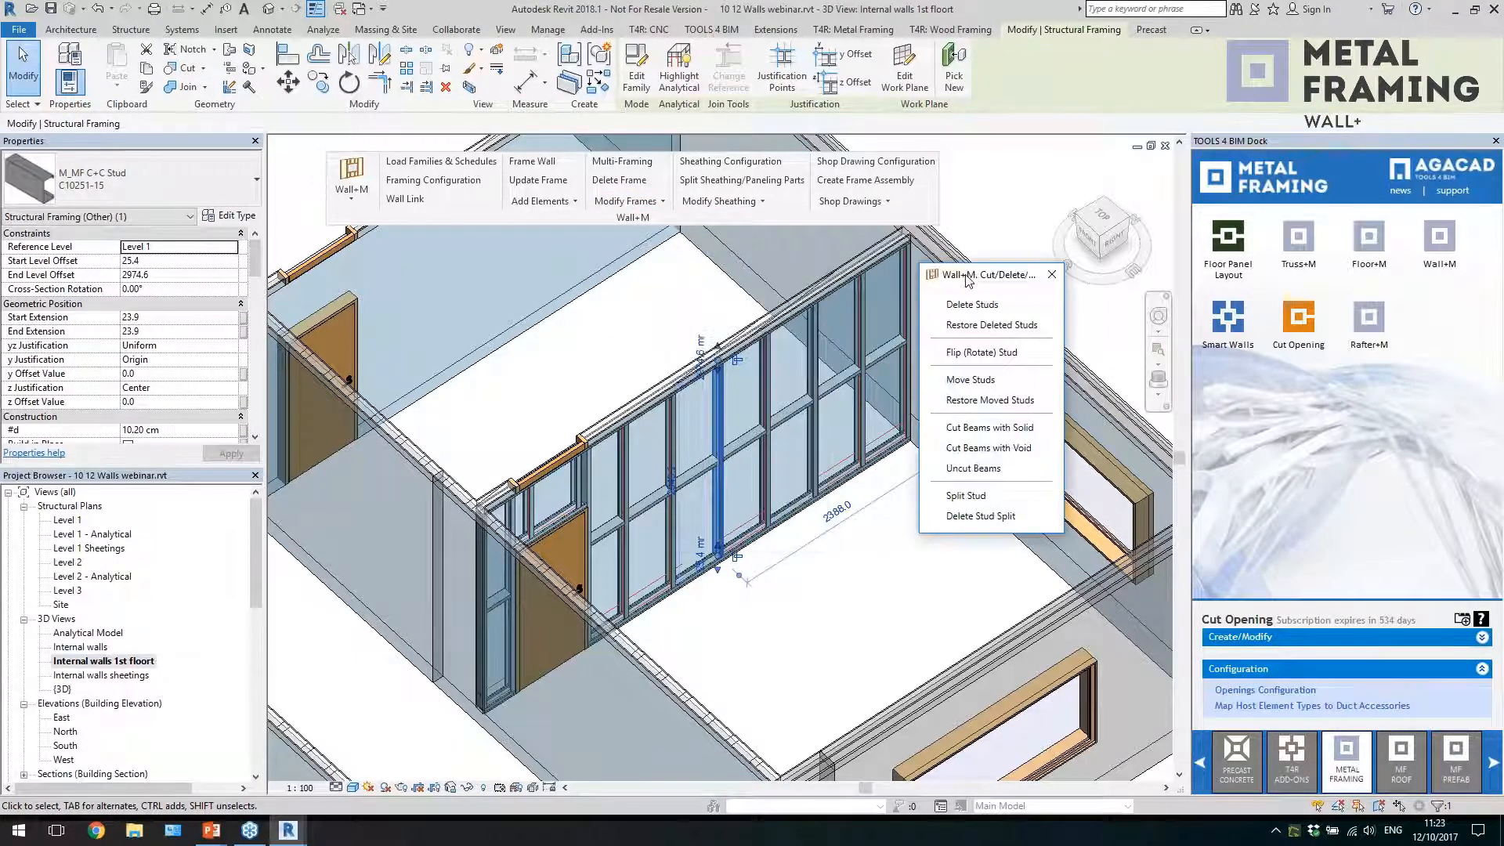
{"action": "left_click", "coordinate": [971, 380]}
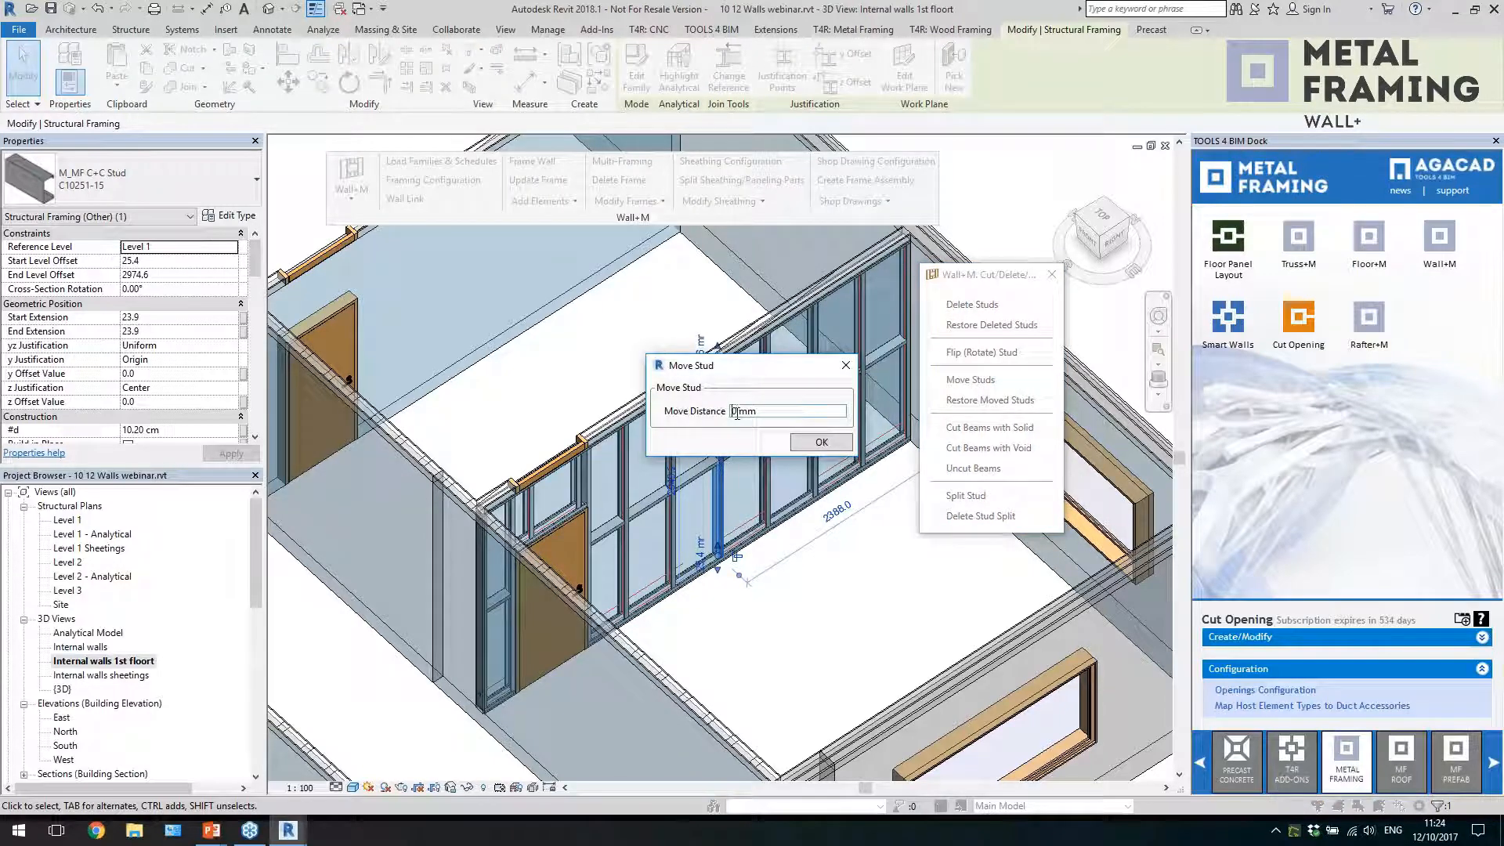
{"action": "left_click", "coordinate": [793, 445]}
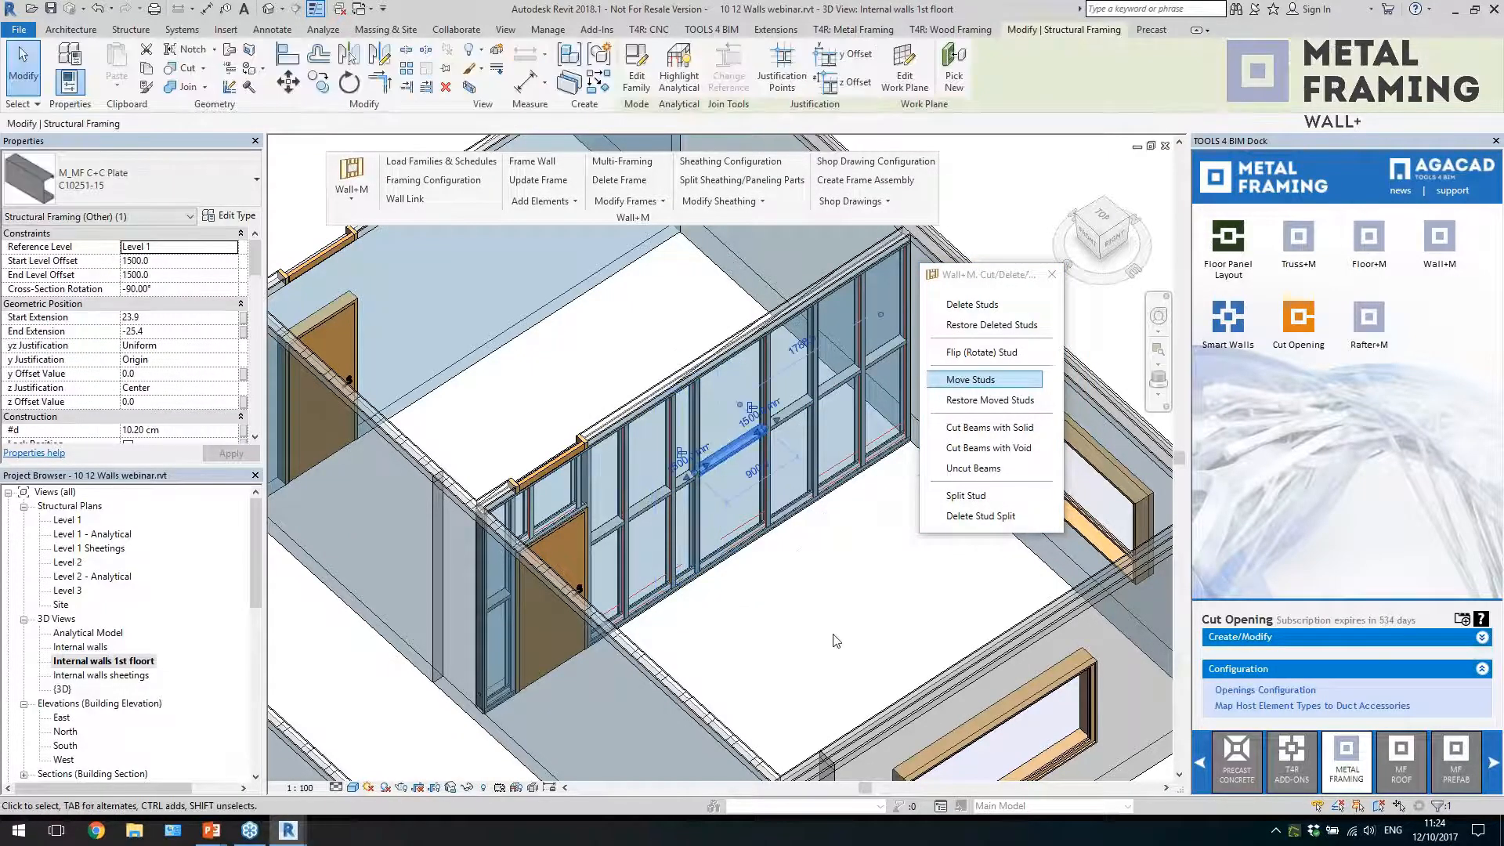
Add two additional C10251-15 C+C studs in the widened bay, with distance and spacing both set to 300
{"action": "left_click", "coordinate": [764, 495]}
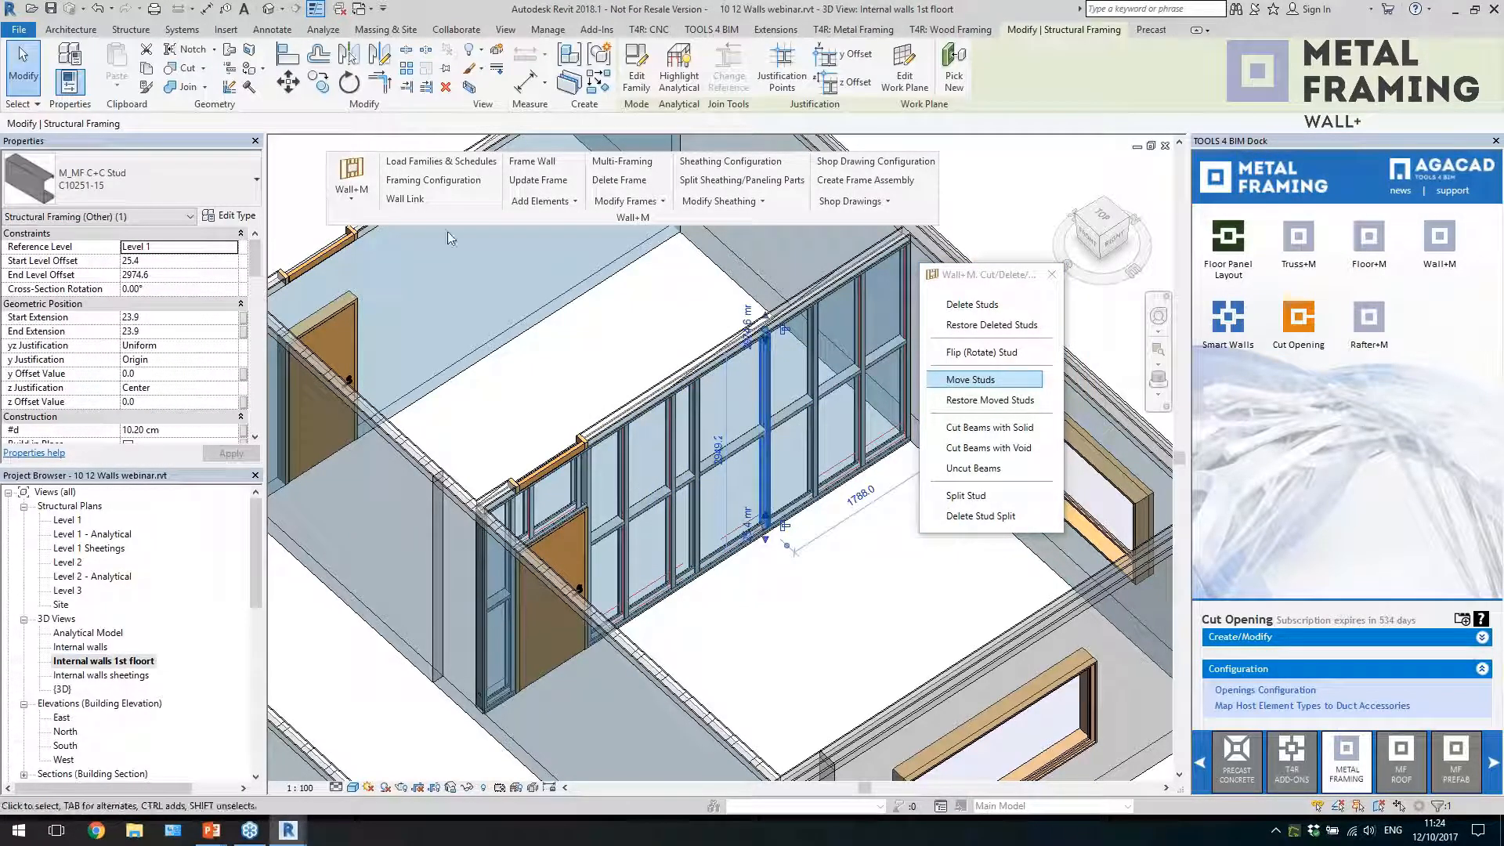
{"action": "left_click", "coordinate": [540, 200]}
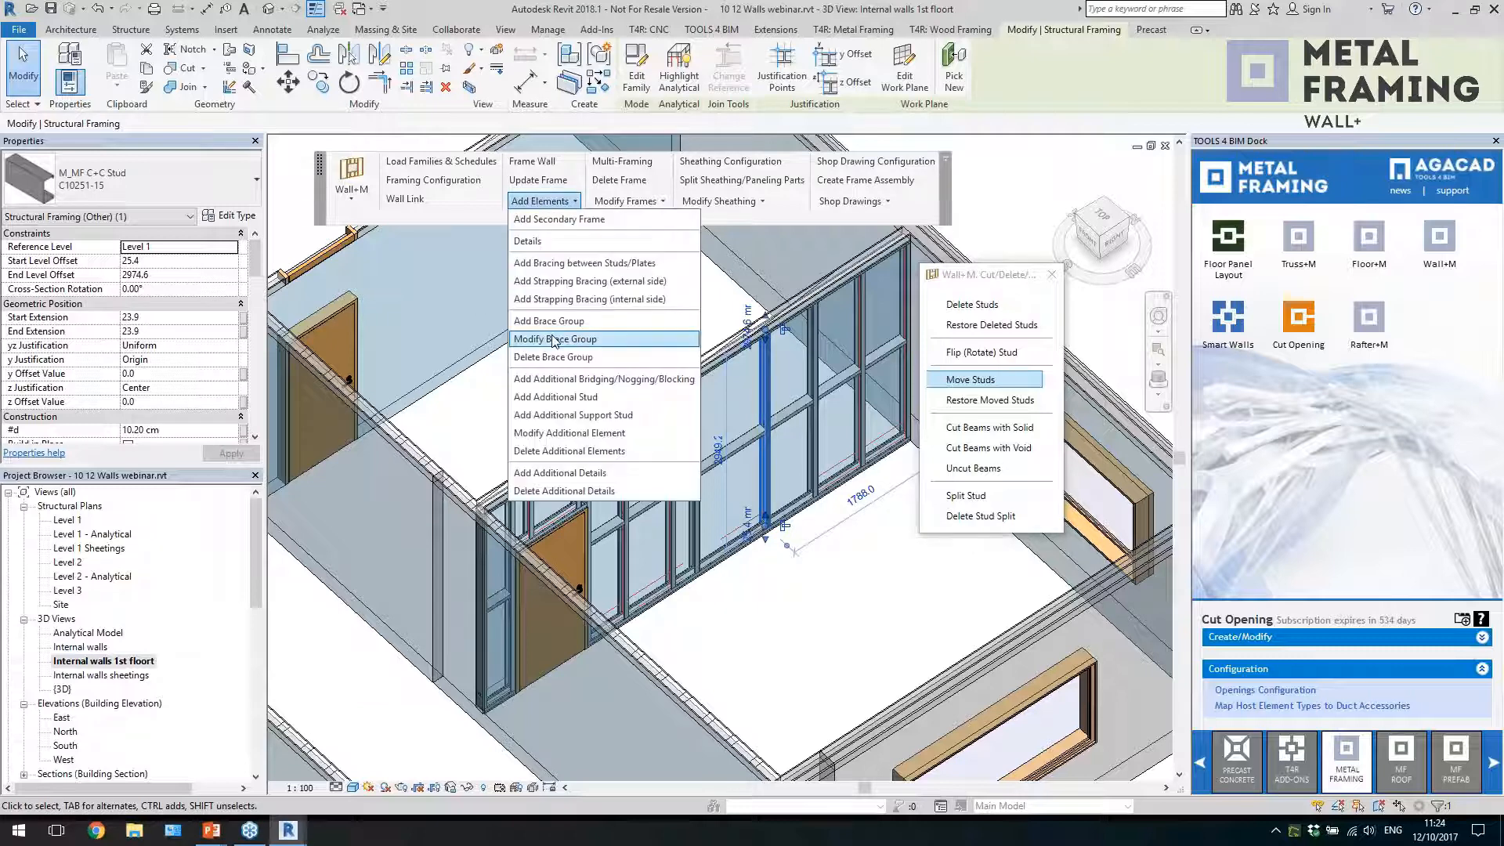
{"action": "left_click", "coordinate": [588, 397]}
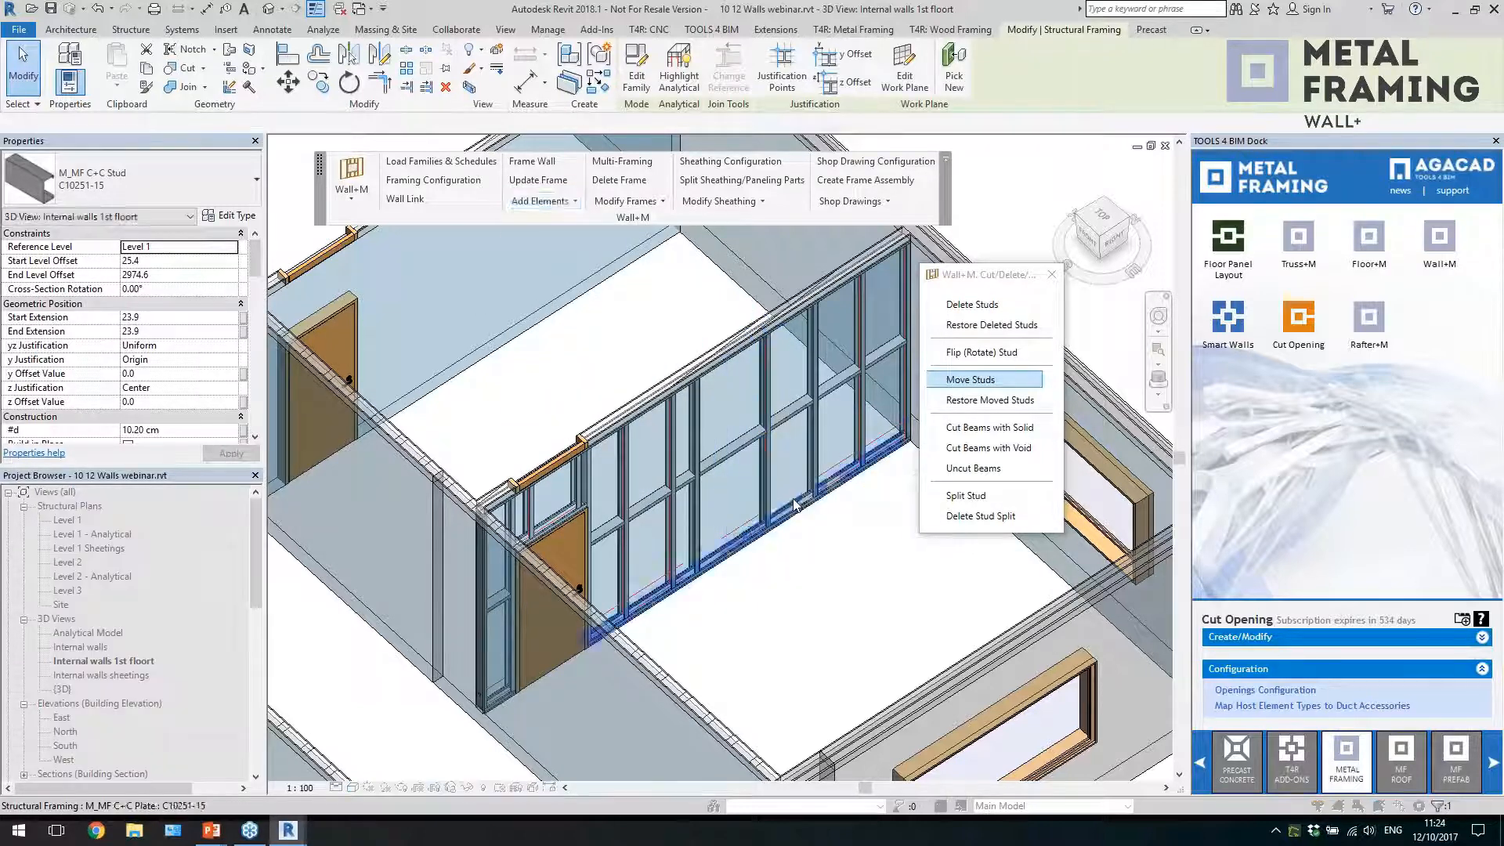
{"action": "left_click", "coordinate": [774, 482]}
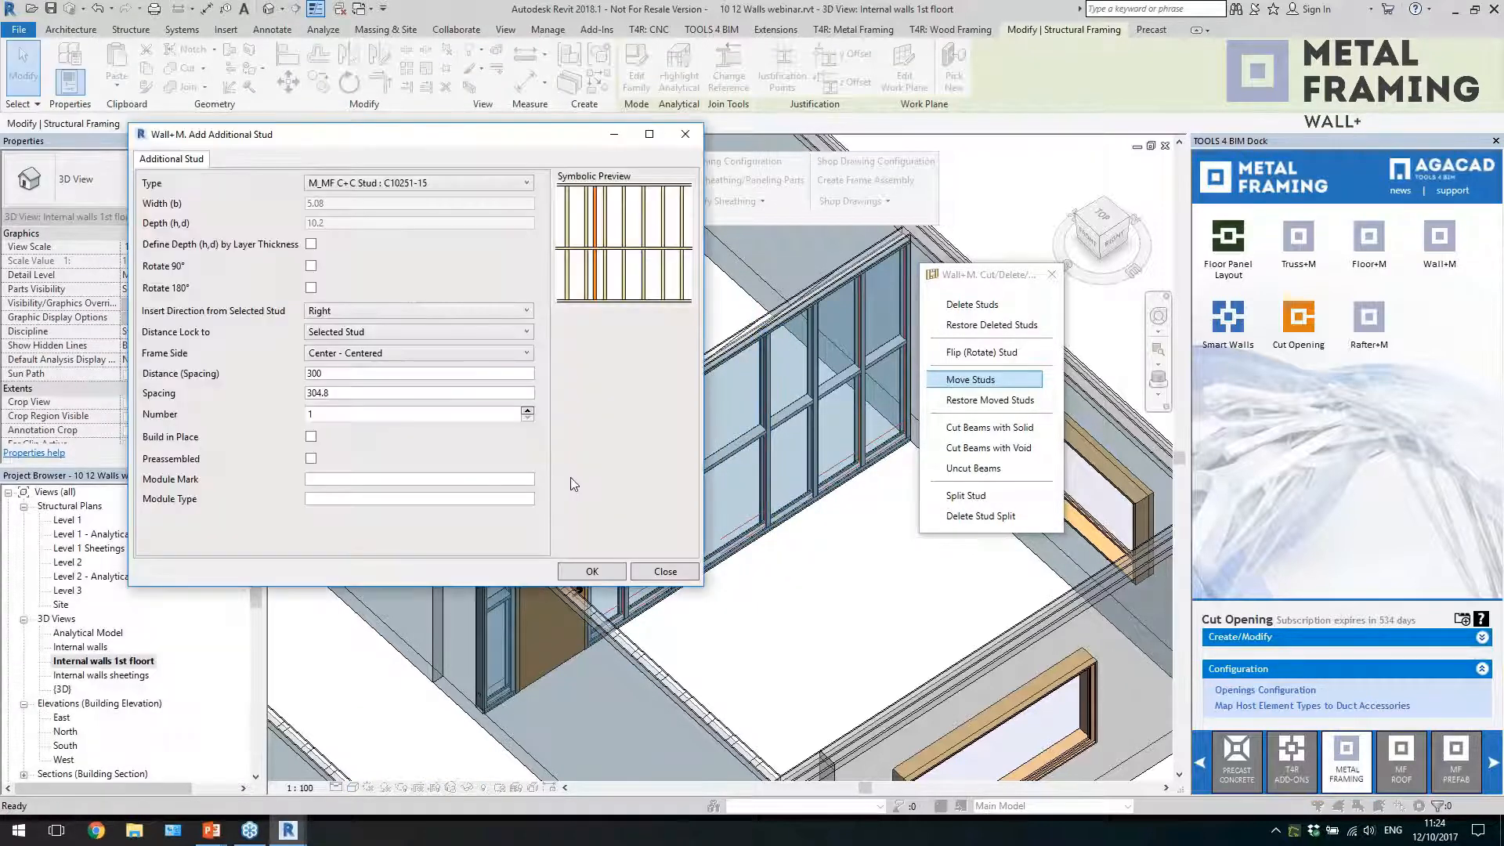
{"action": "key", "text": "Tab"}
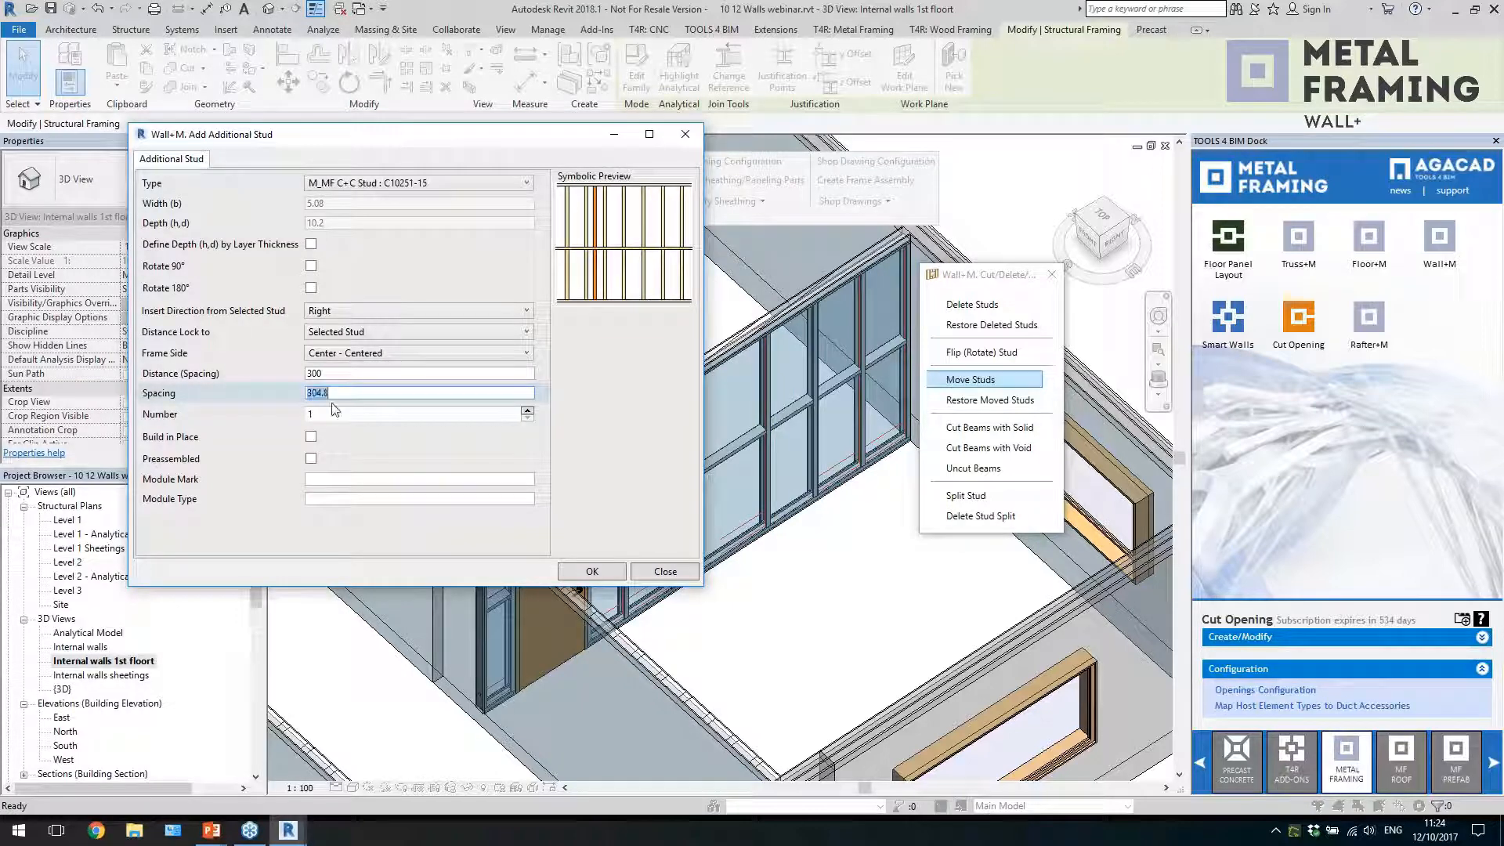
{"action": "type", "text": "300"}
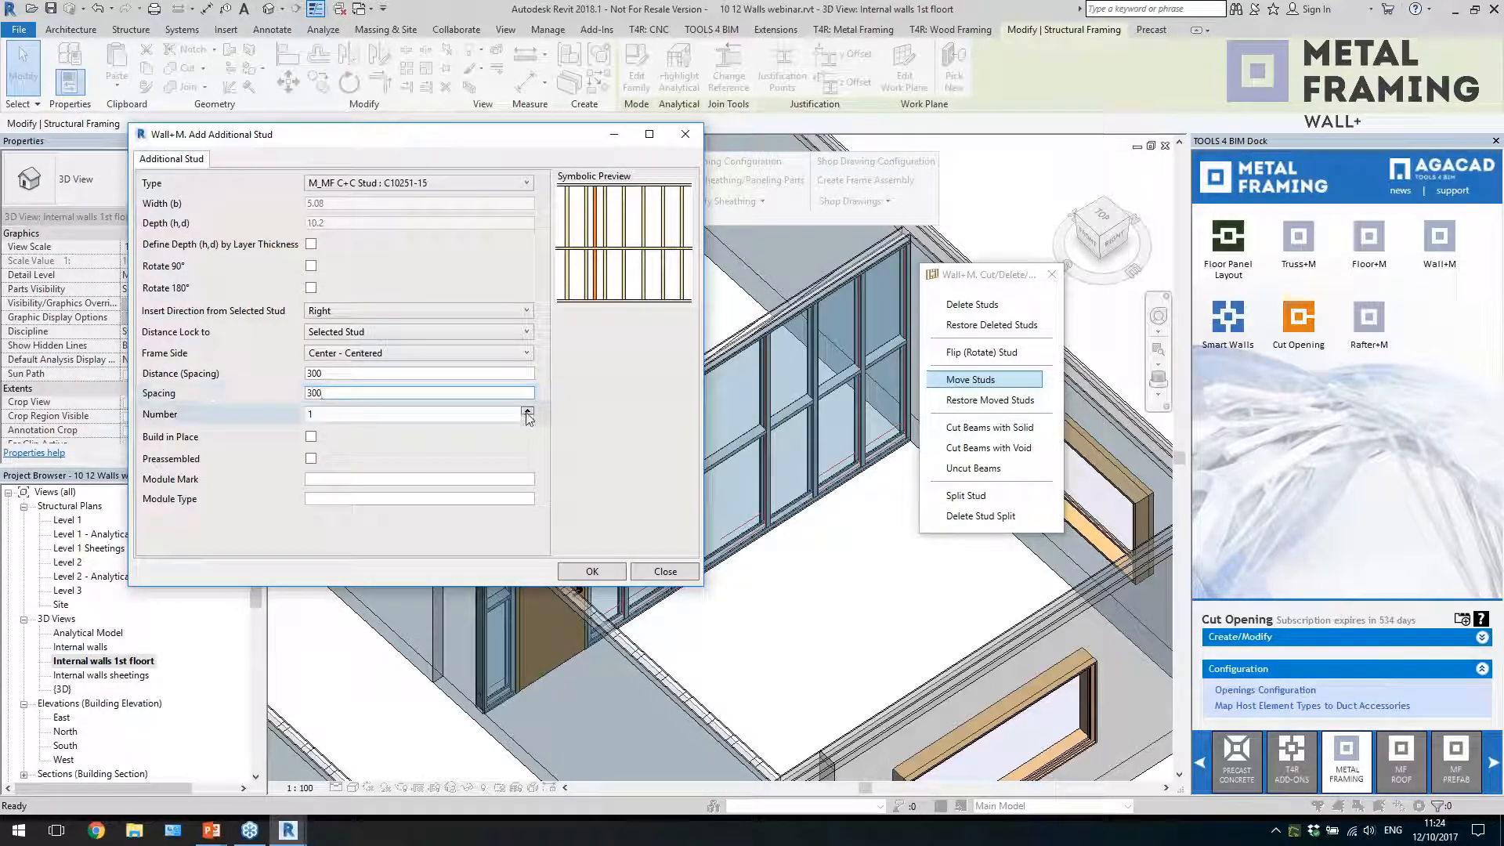
{"action": "left_click", "coordinate": [592, 571]}
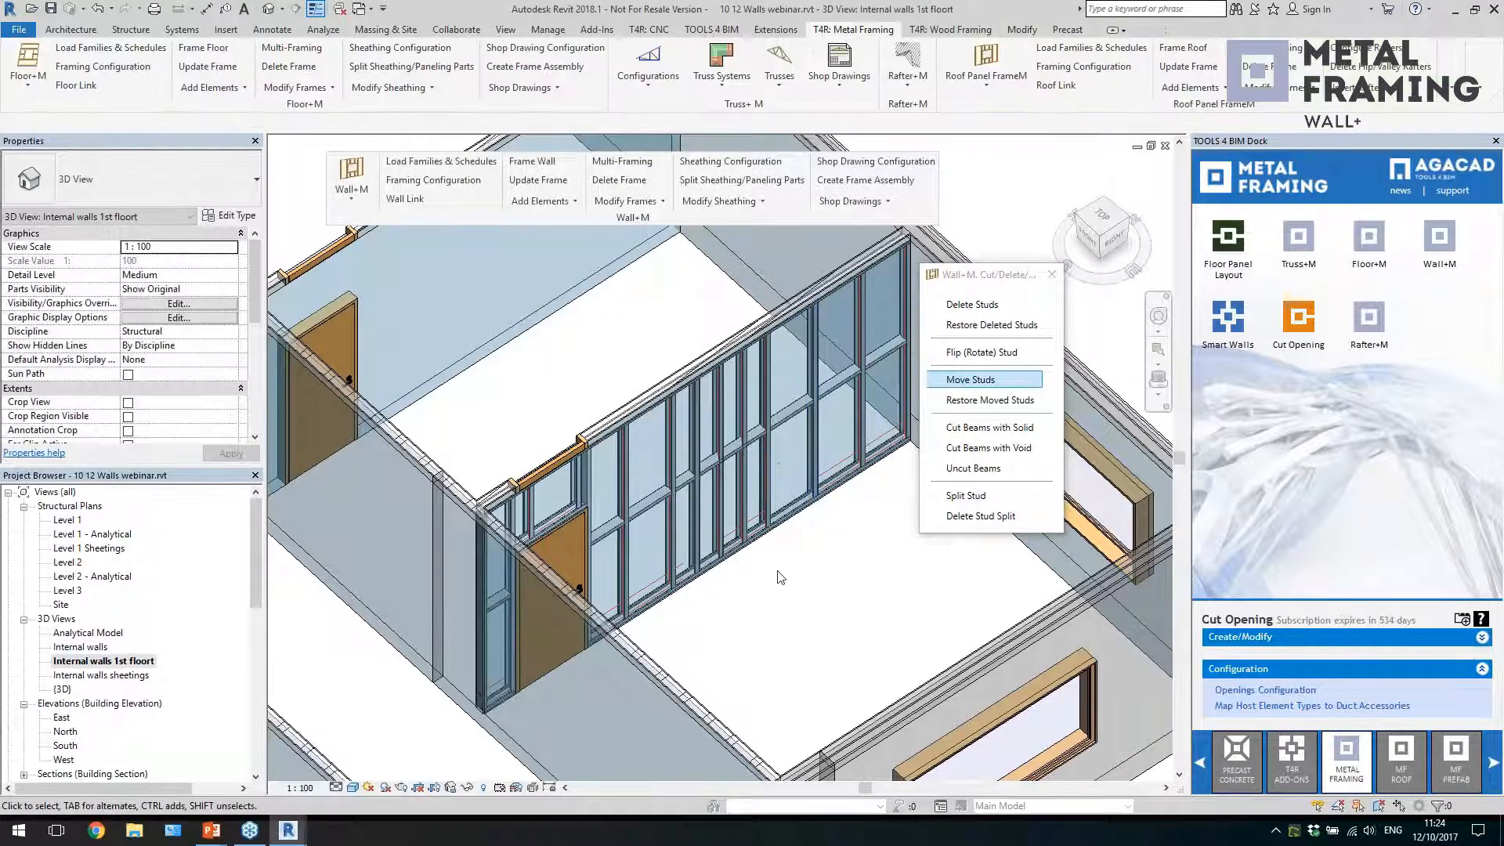
Update the wall's frame to account for the added studs and inspect the horizontal plates between them
{"action": "left_click", "coordinate": [736, 497]}
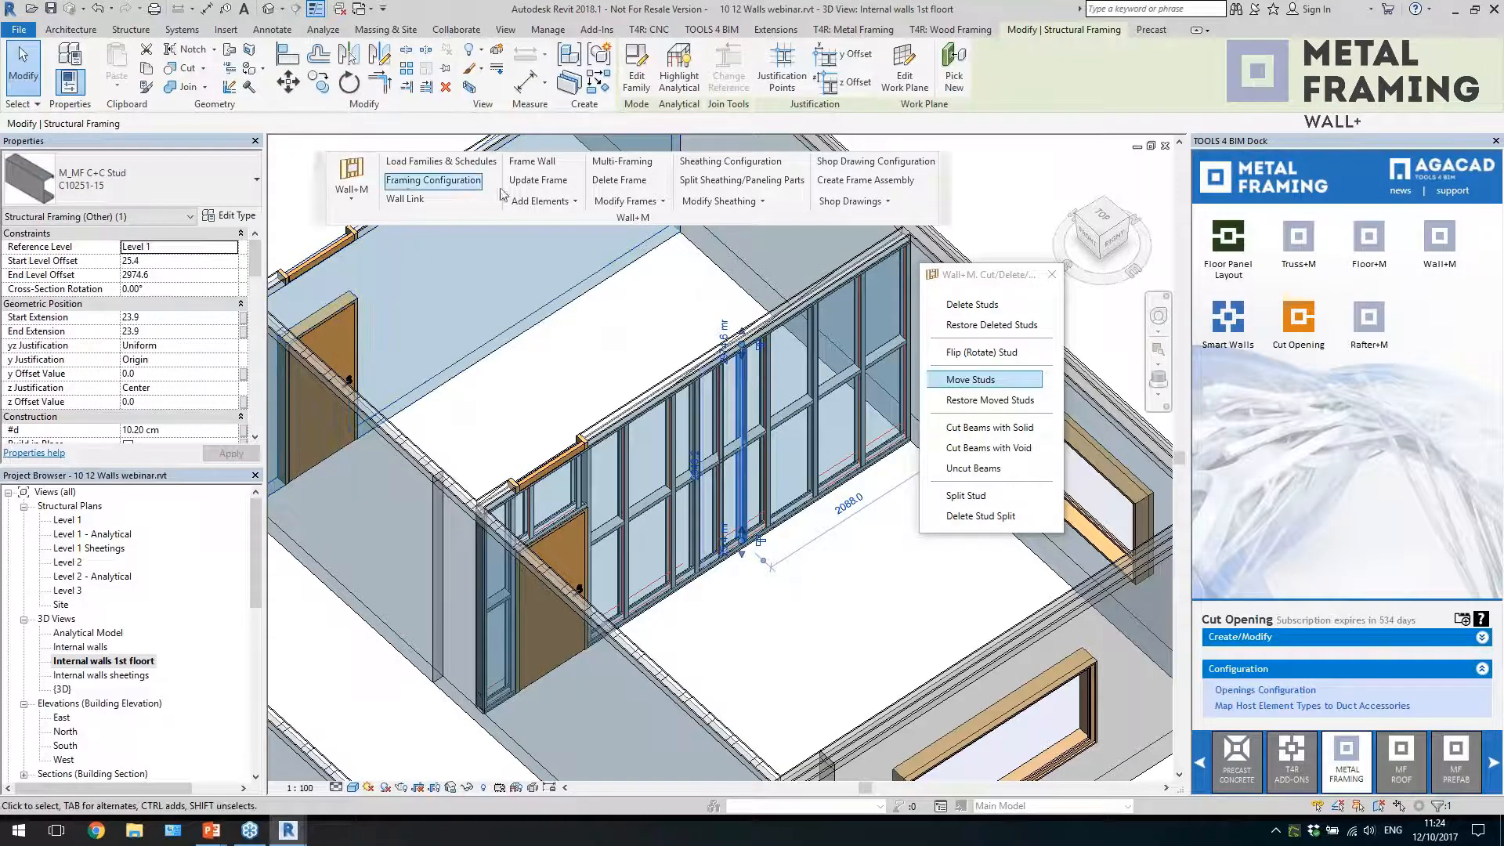
{"action": "left_click", "coordinate": [551, 189]}
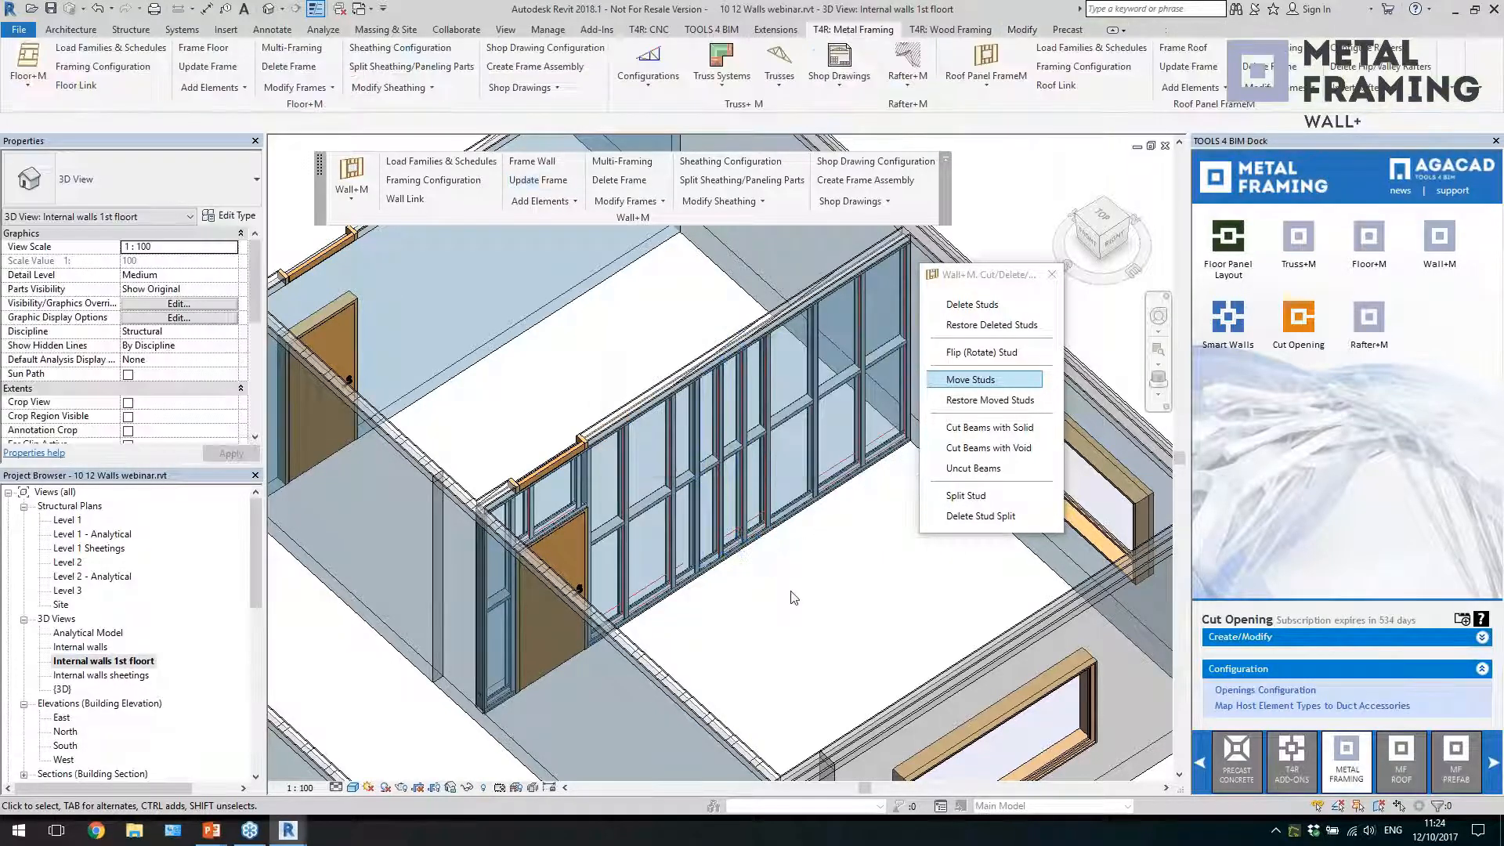
{"action": "left_click", "coordinate": [734, 466]}
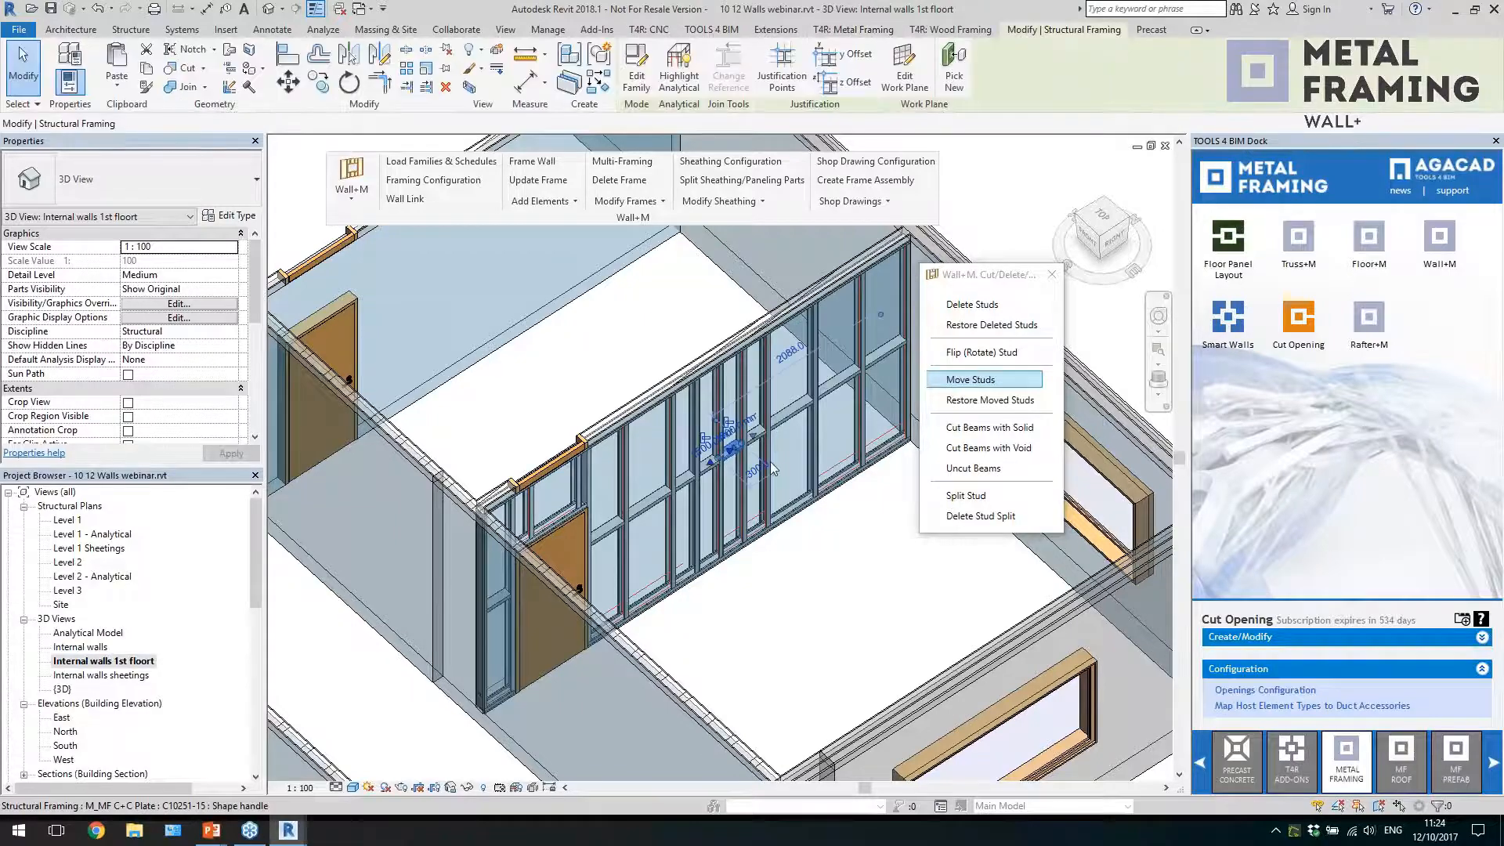
{"action": "scroll", "coordinate": [776, 485], "scroll_direction": "up", "scroll_amount": 3}
{"action": "left_click", "coordinate": [839, 660]}
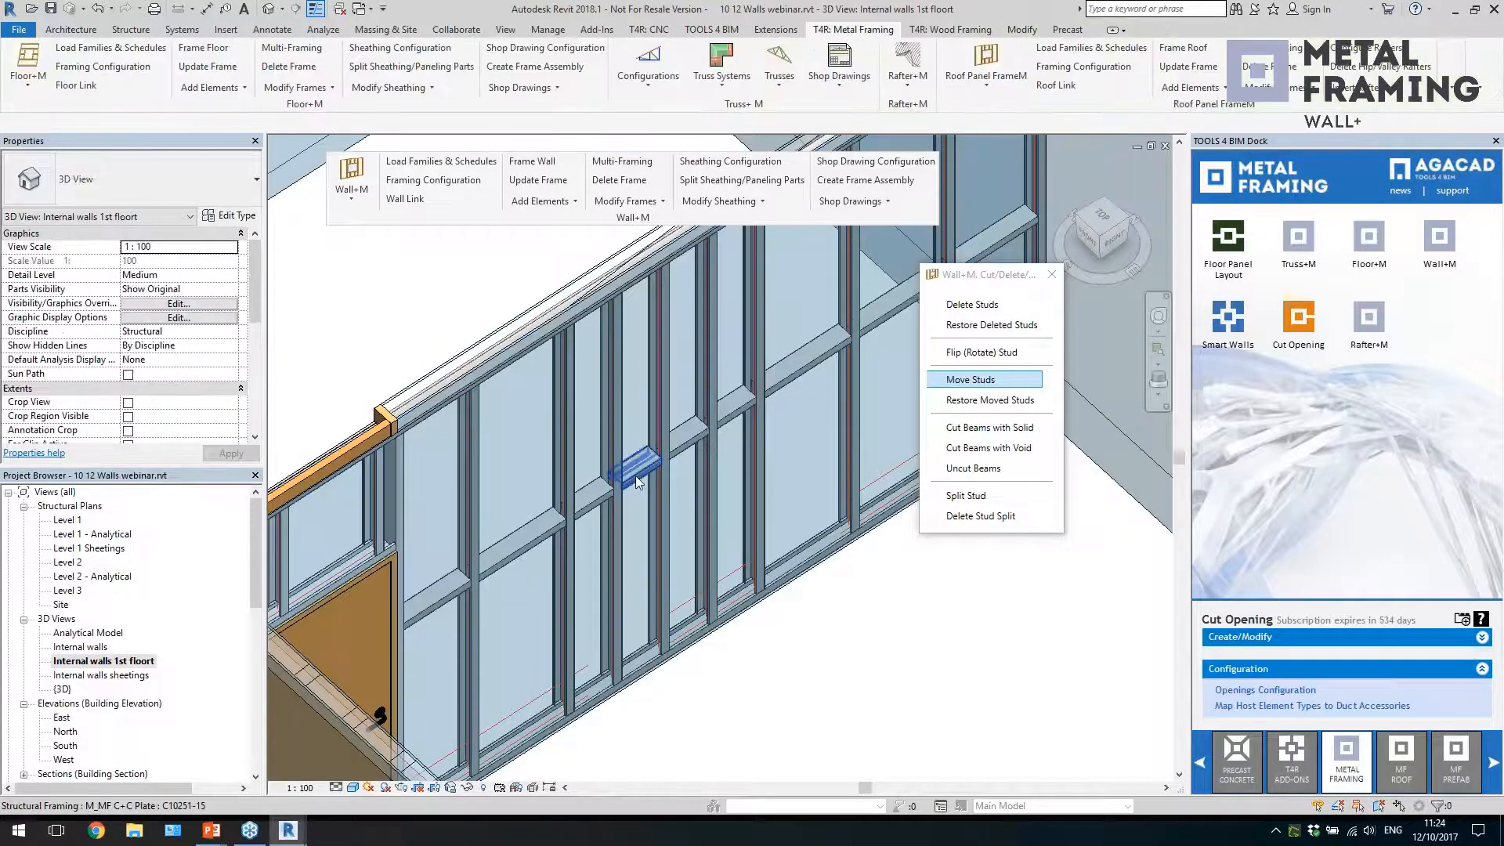
{"action": "left_click", "coordinate": [636, 476]}
{"action": "scroll", "coordinate": [678, 491], "scroll_direction": "down", "scroll_amount": 2}
{"action": "left_click", "coordinate": [765, 623]}
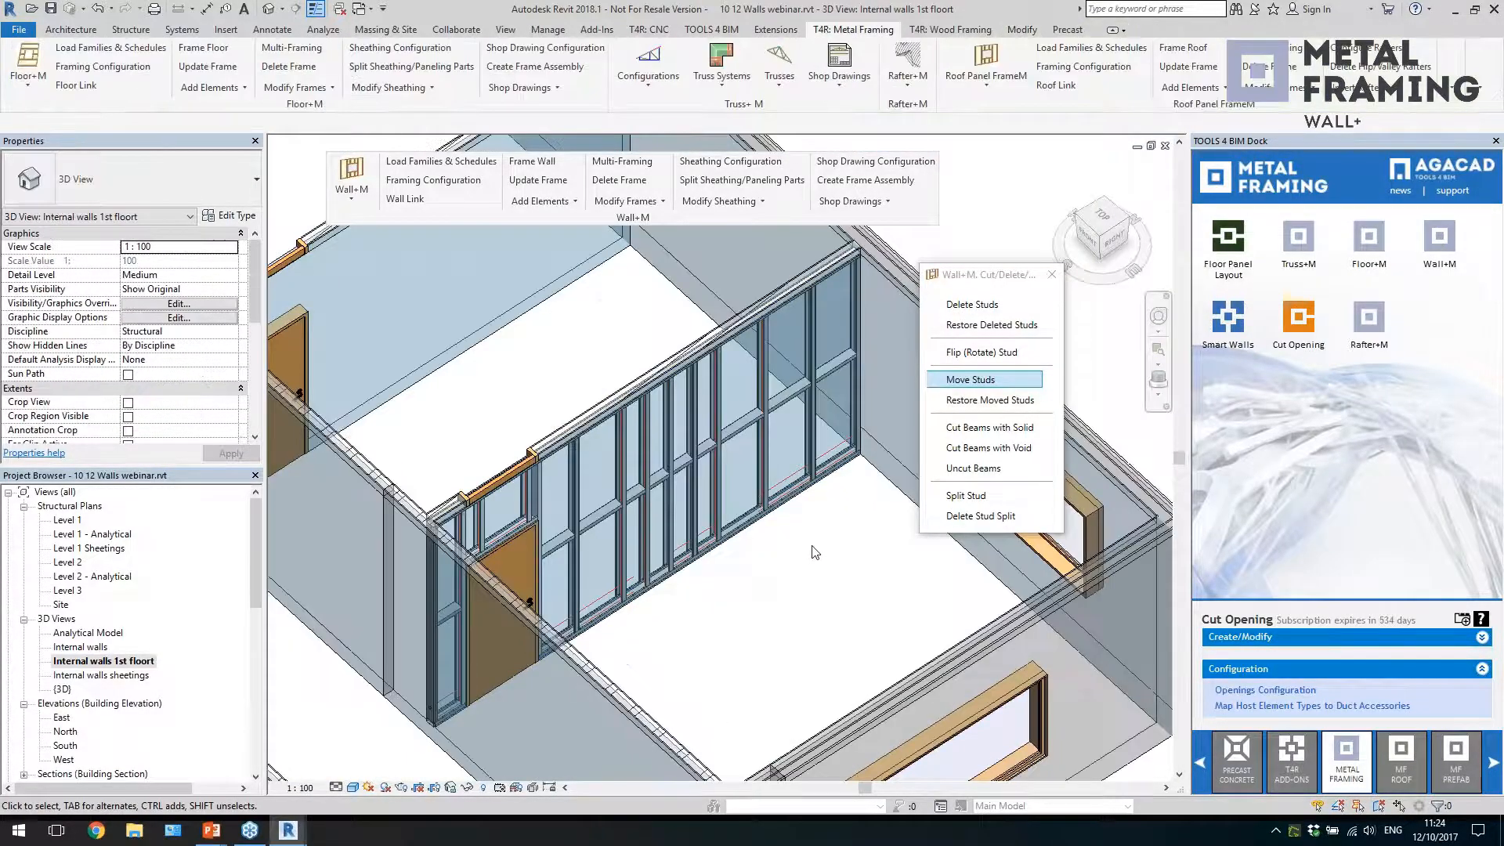
{"action": "scroll", "coordinate": [810, 557], "scroll_direction": "down", "scroll_amount": 2}
{"action": "scroll", "coordinate": [795, 586], "scroll_direction": "up", "scroll_amount": 2}
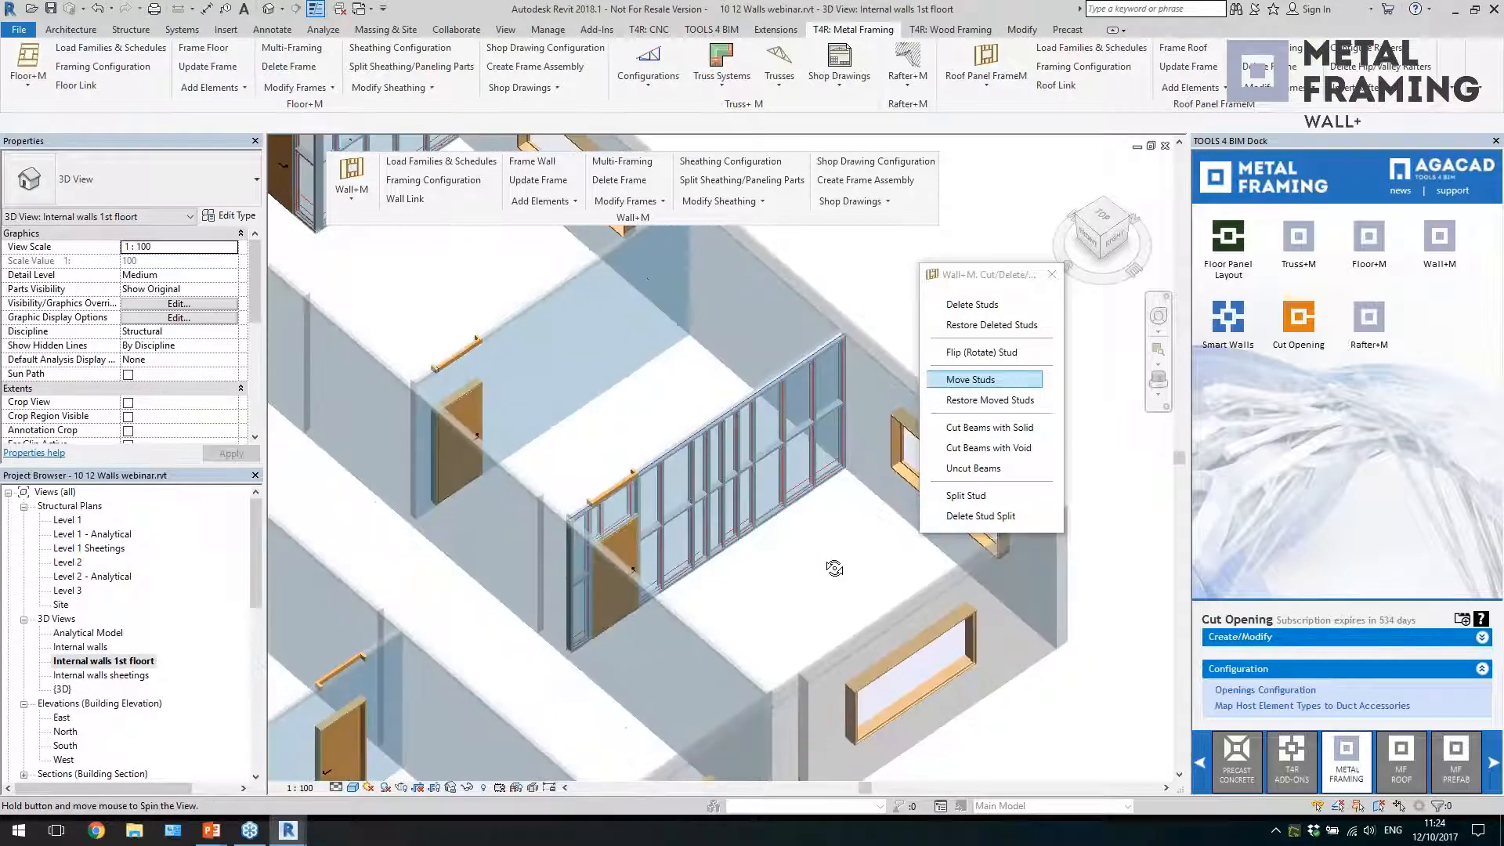
{"action": "scroll", "coordinate": [782, 587], "scroll_direction": "down", "scroll_amount": 2}
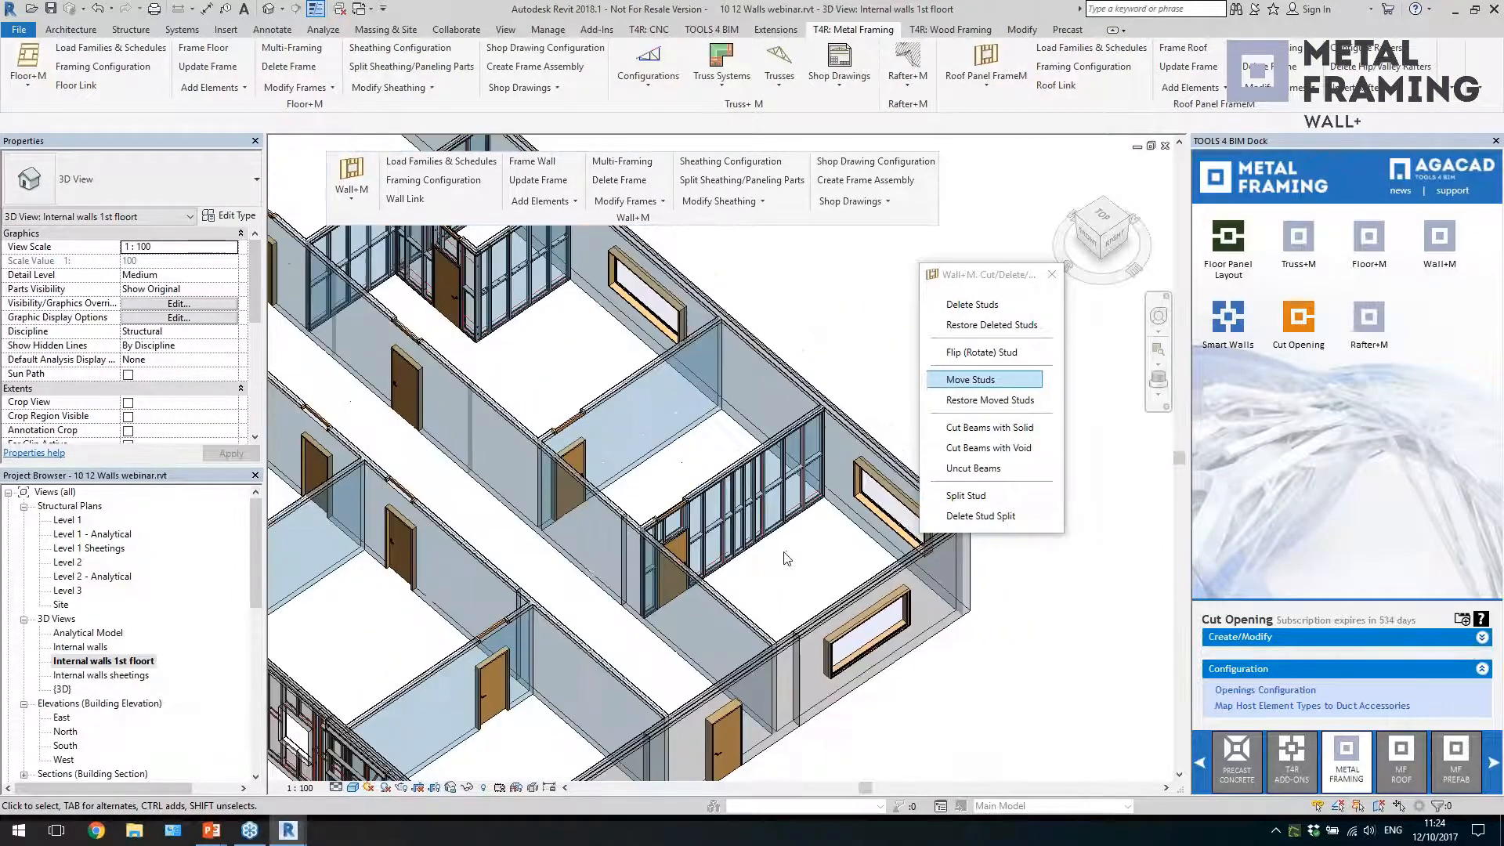
Replace the stud editing palette with Multi-Framing and copy the modified wall's frame to all identical walls
{"action": "left_click", "coordinate": [1052, 274]}
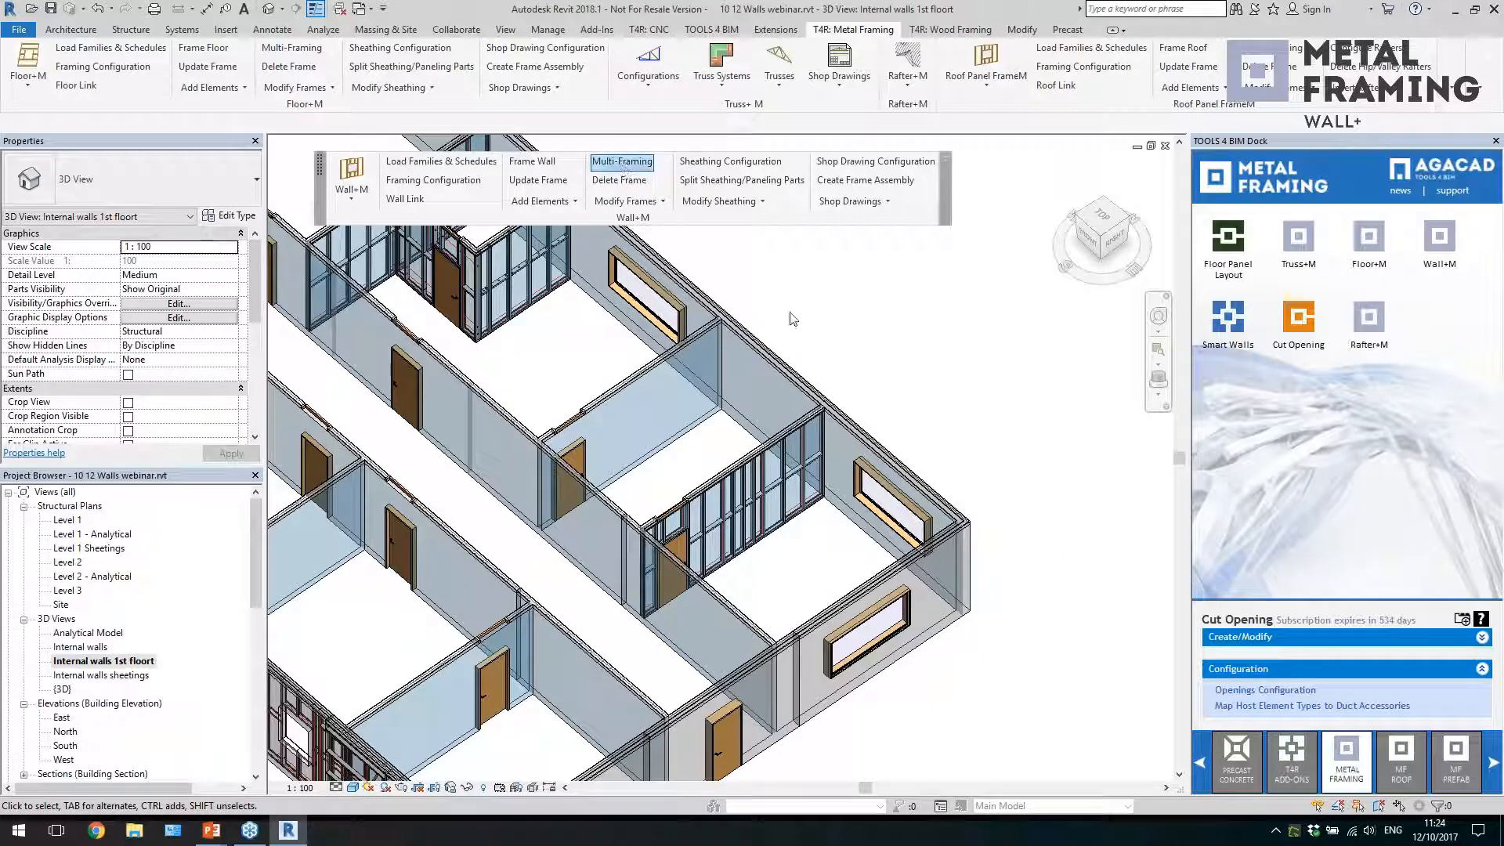
{"action": "left_click_drag", "start_coordinate": [751, 195], "coordinate": [1068, 220]}
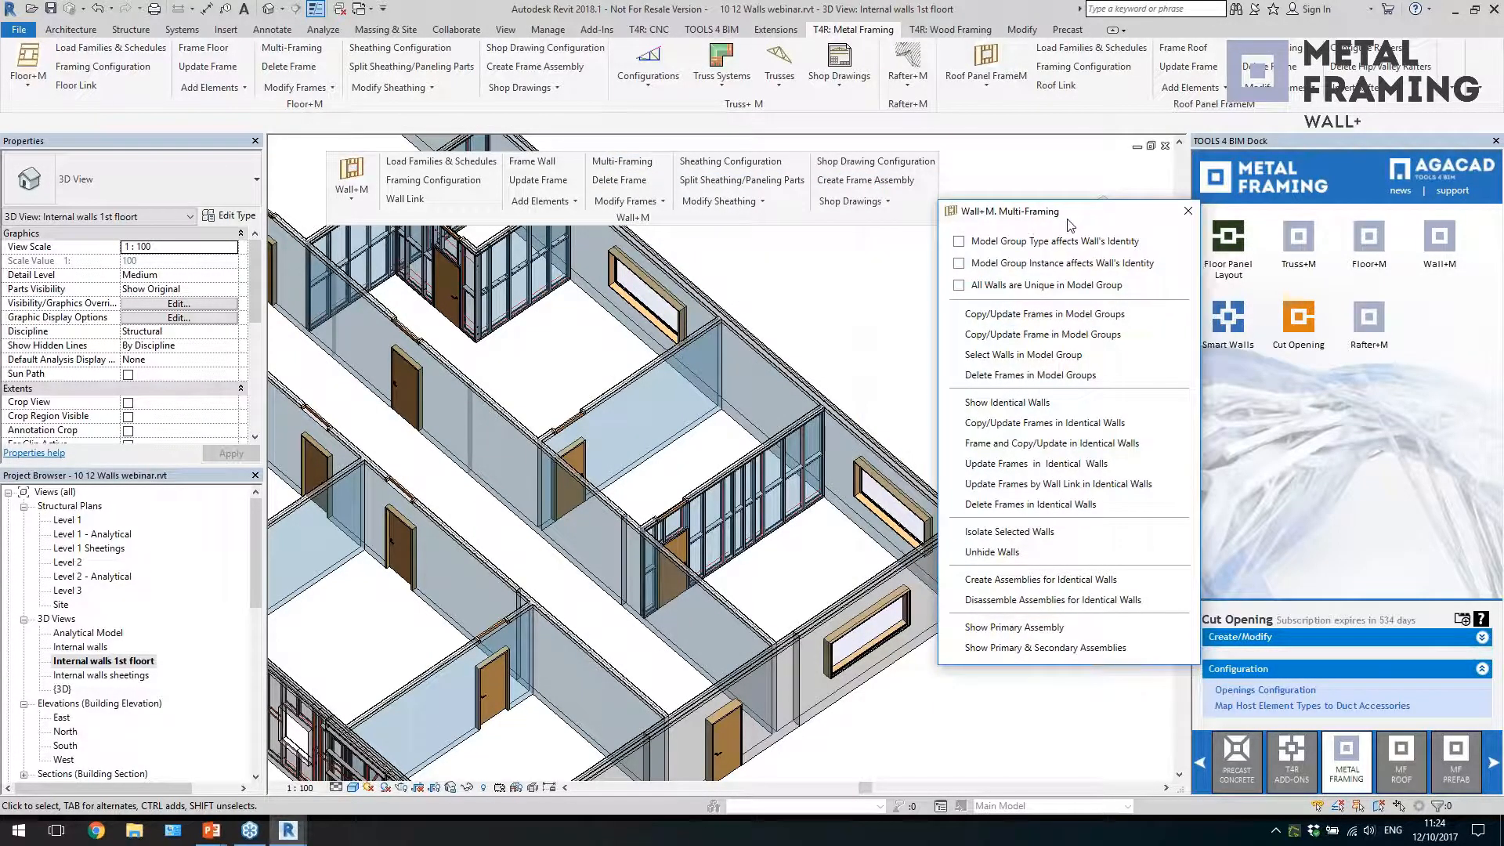
{"action": "left_click", "coordinate": [1079, 355]}
{"action": "left_click", "coordinate": [863, 400]}
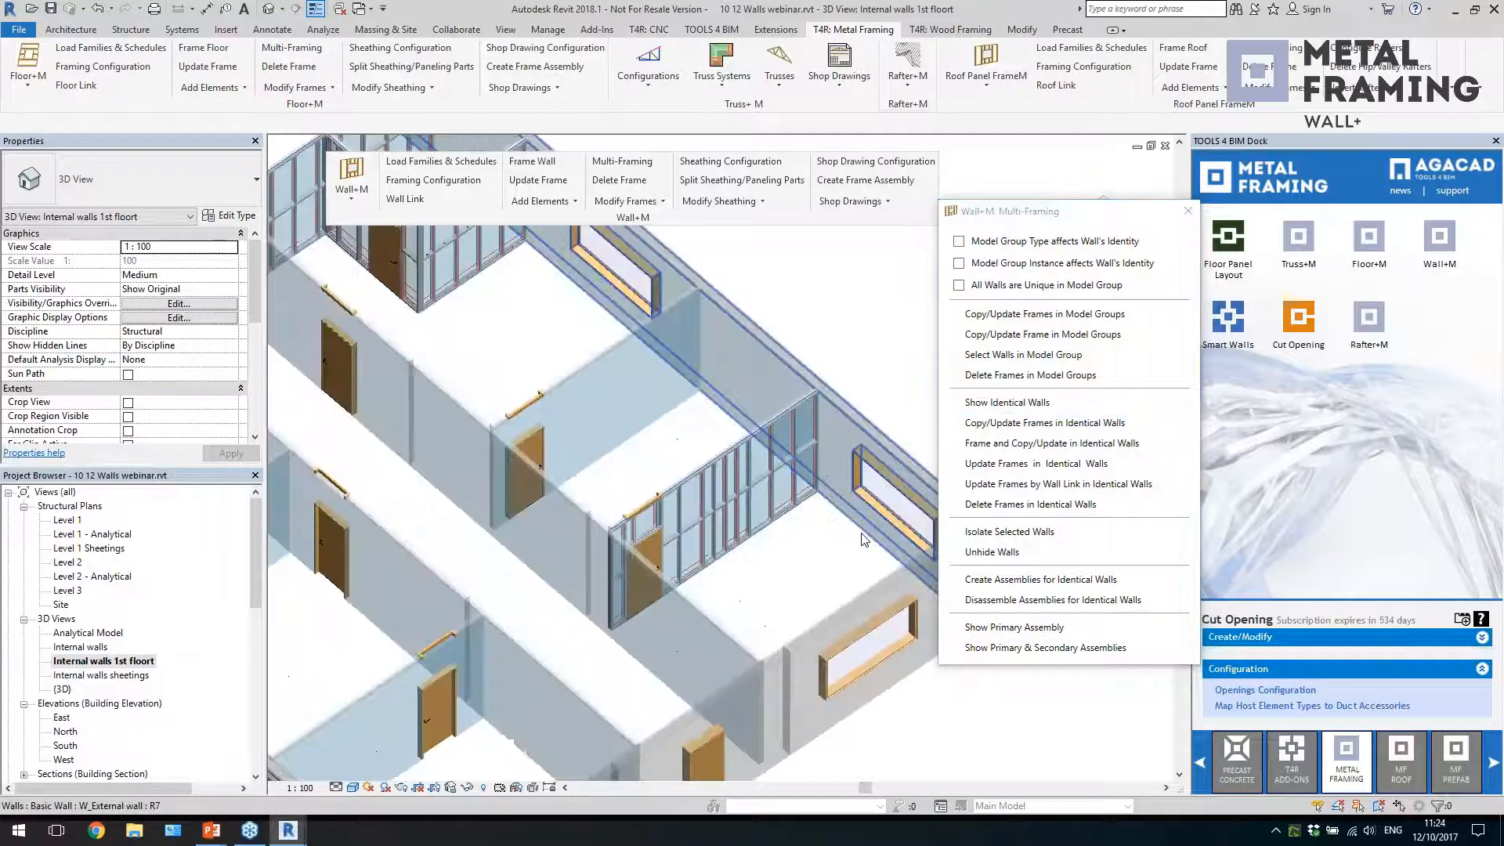
{"action": "left_click", "coordinate": [1076, 424]}
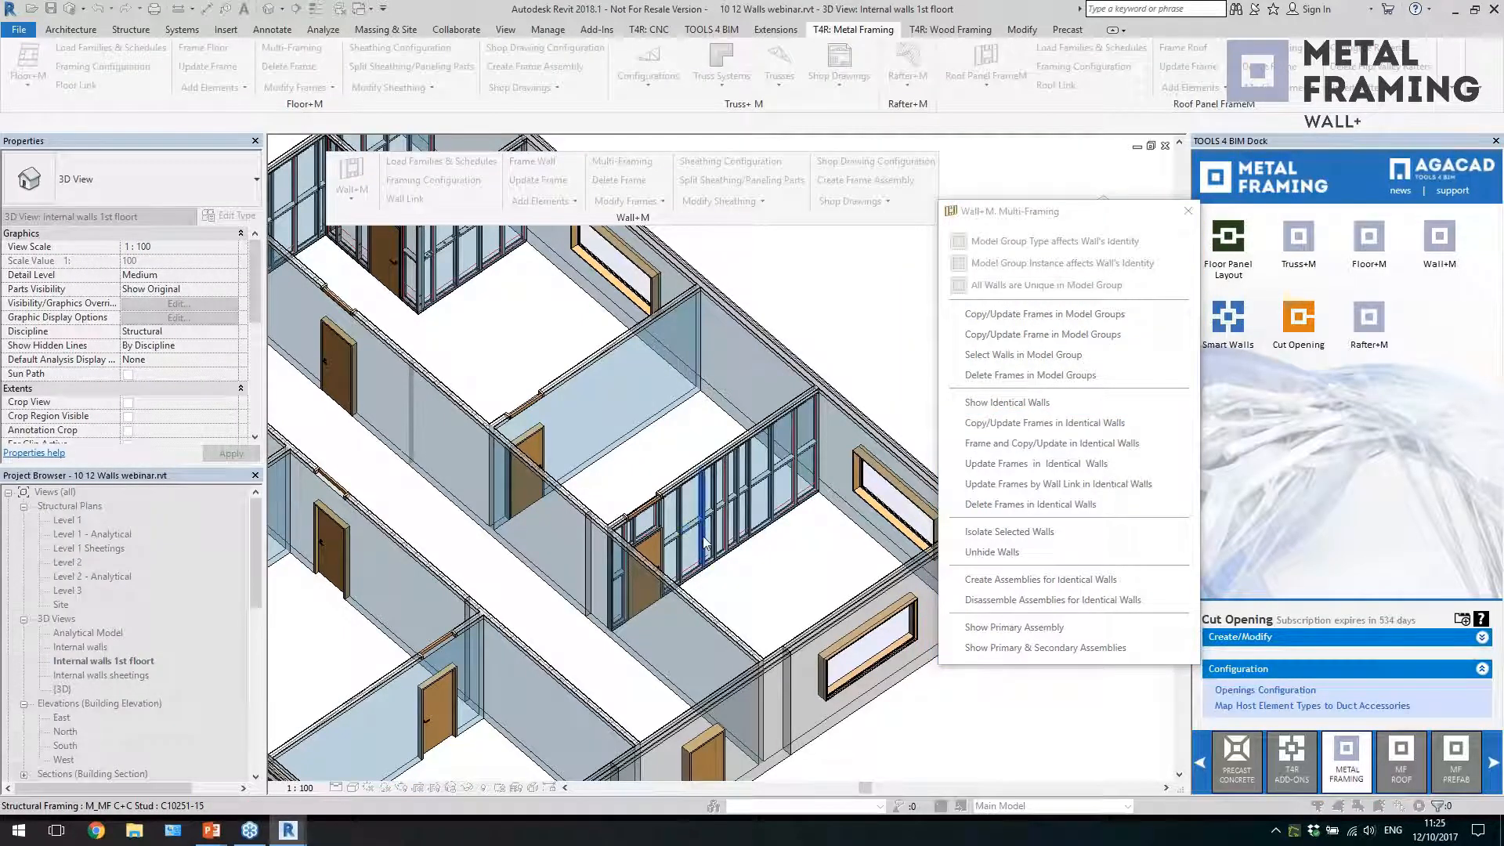
{"action": "left_click", "coordinate": [702, 536]}
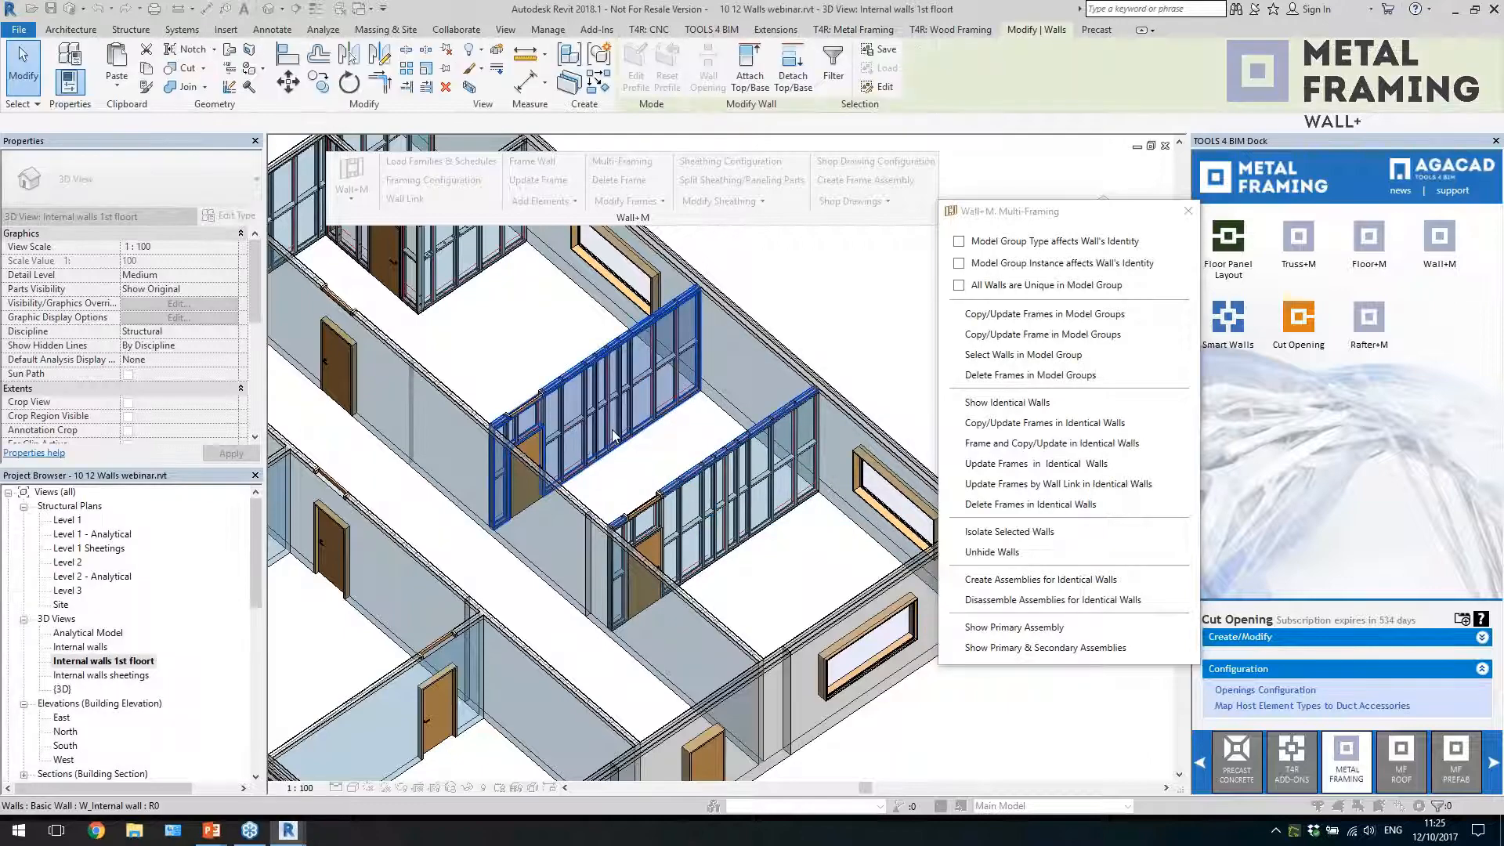
Examine the copied frames on the neighbouring wall and, in the {3D} view, on the identical walls of the other floors
{"action": "scroll", "coordinate": [631, 458], "scroll_direction": "up", "scroll_amount": 3}
{"action": "scroll", "coordinate": [631, 453], "scroll_direction": "up", "scroll_amount": 2}
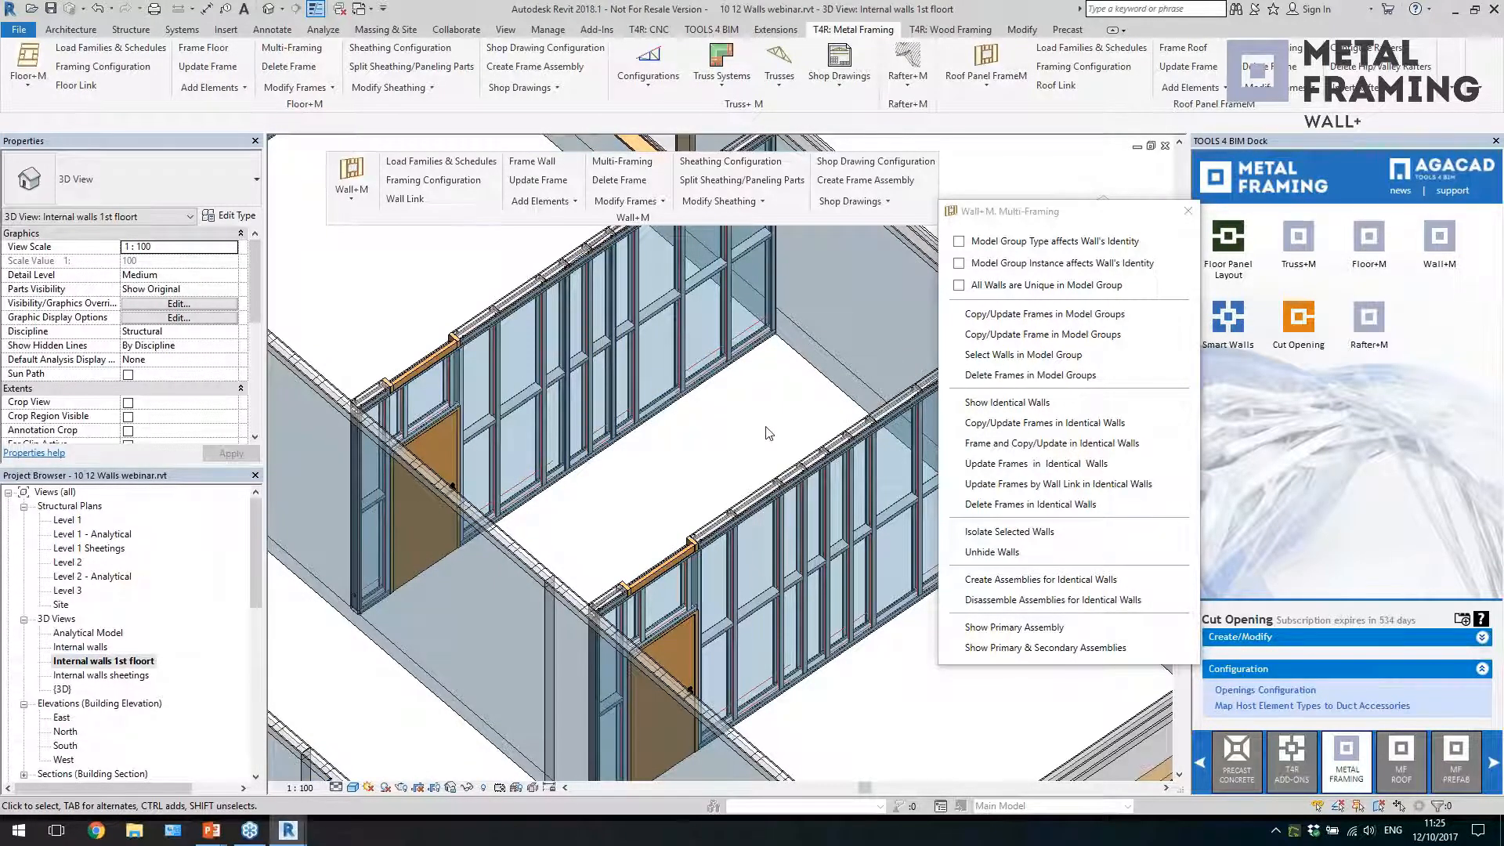
{"action": "scroll", "coordinate": [768, 433], "scroll_direction": "down", "scroll_amount": 4}
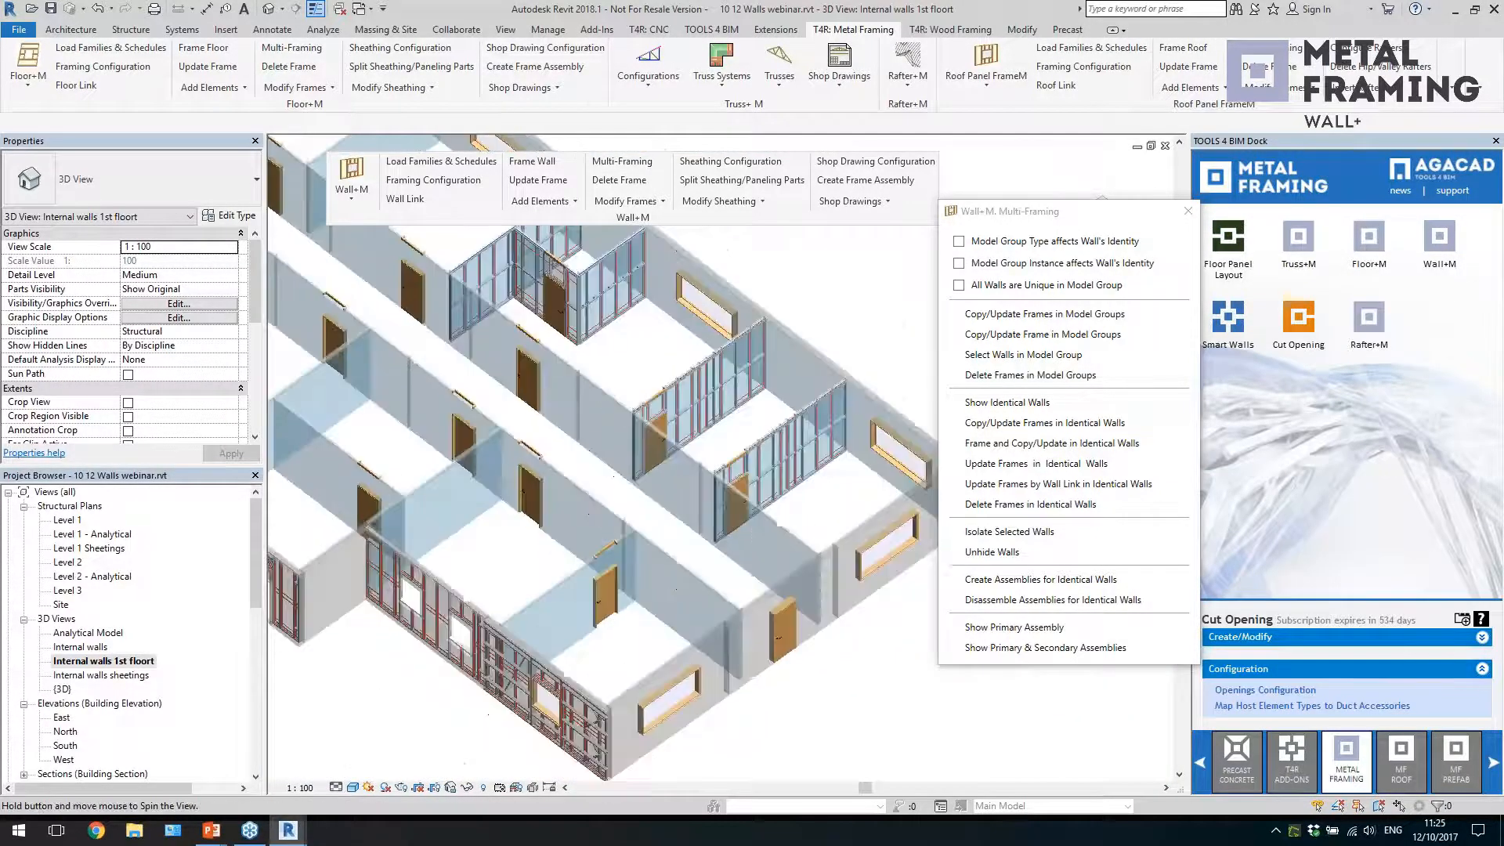
{"action": "left_click", "coordinate": [63, 689]}
{"action": "double_click", "coordinate": [69, 692]}
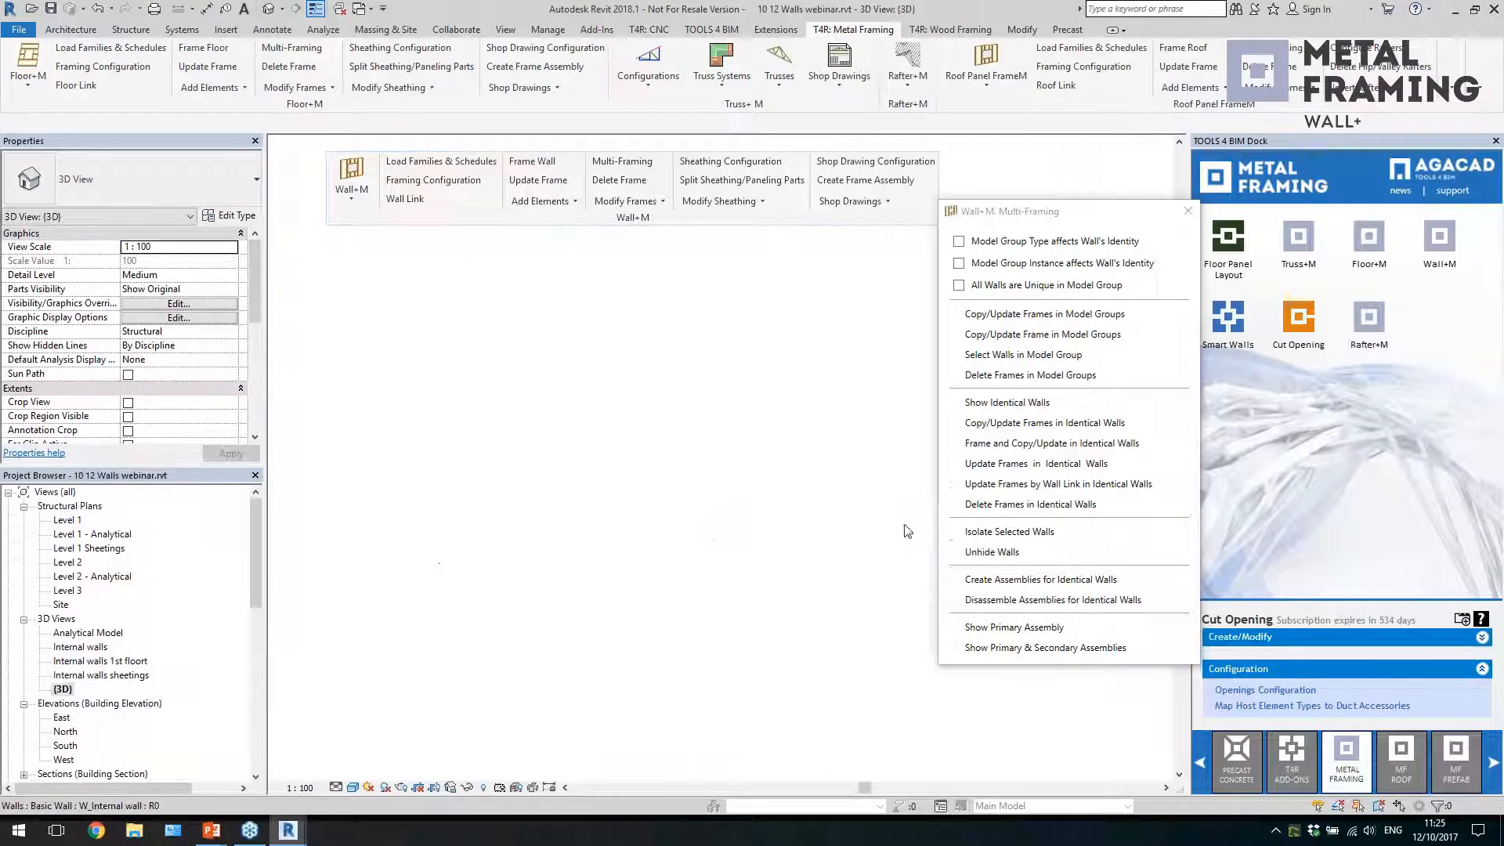
{"action": "scroll", "coordinate": [635, 608], "scroll_direction": "down", "scroll_amount": 2}
{"action": "middle_click_drag", "start_coordinate": [634, 611], "coordinate": [733, 700], "text": "shift"}
{"action": "middle_click_drag", "start_coordinate": [884, 450], "coordinate": [757, 464]}
{"action": "scroll", "coordinate": [756, 464], "scroll_direction": "up", "scroll_amount": 3}
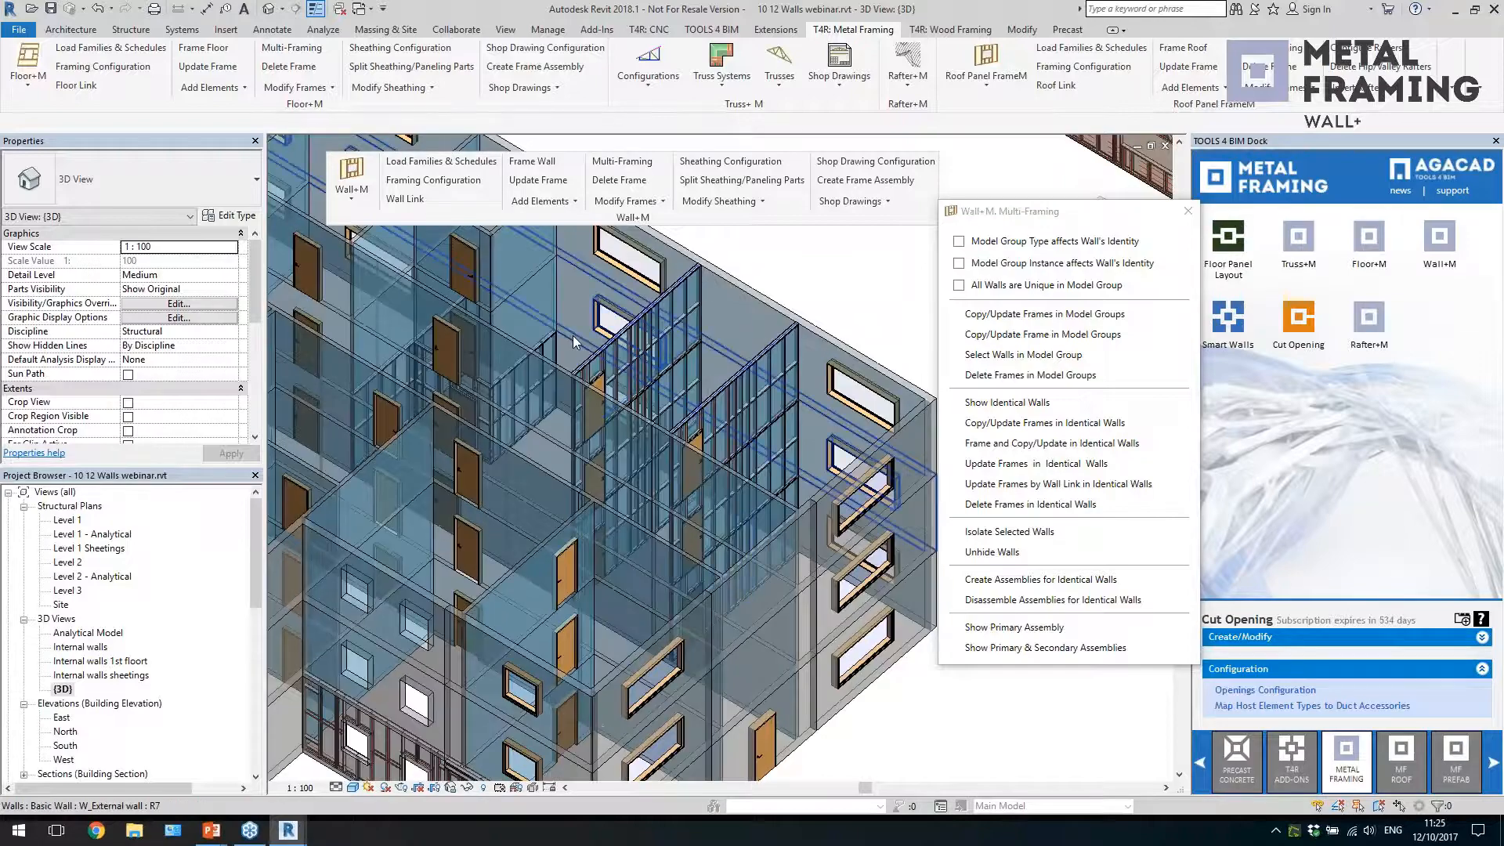
{"action": "scroll", "coordinate": [769, 388], "scroll_direction": "down", "scroll_amount": 3}
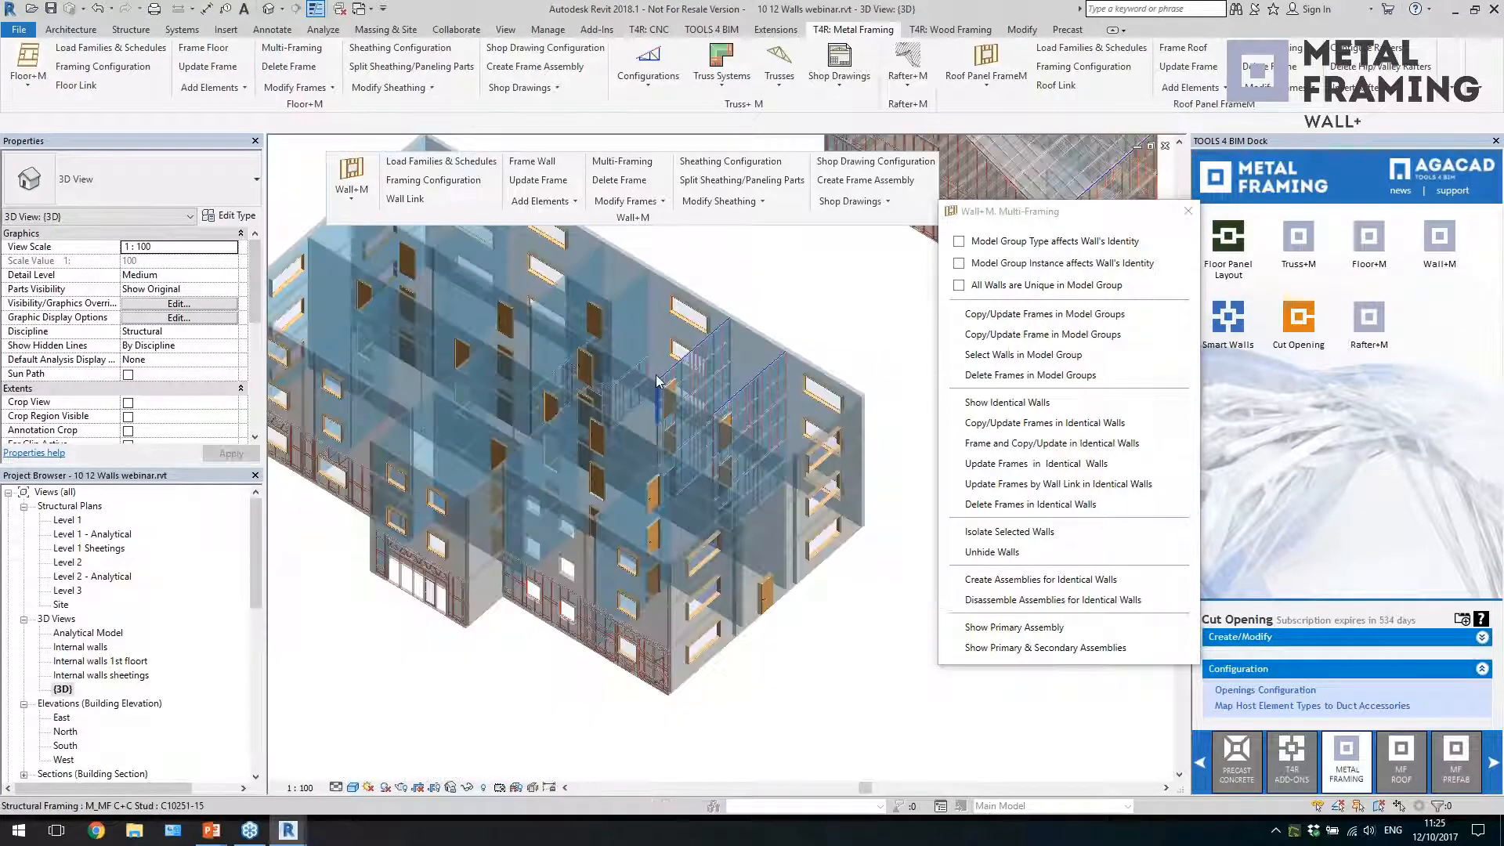
Copy the frame of the ground-floor corner external wall to its identical walls on the floors above and inspect the copies
{"action": "middle_click_drag", "start_coordinate": [729, 504], "coordinate": [736, 471]}
{"action": "scroll", "coordinate": [719, 651], "scroll_direction": "up", "scroll_amount": 3}
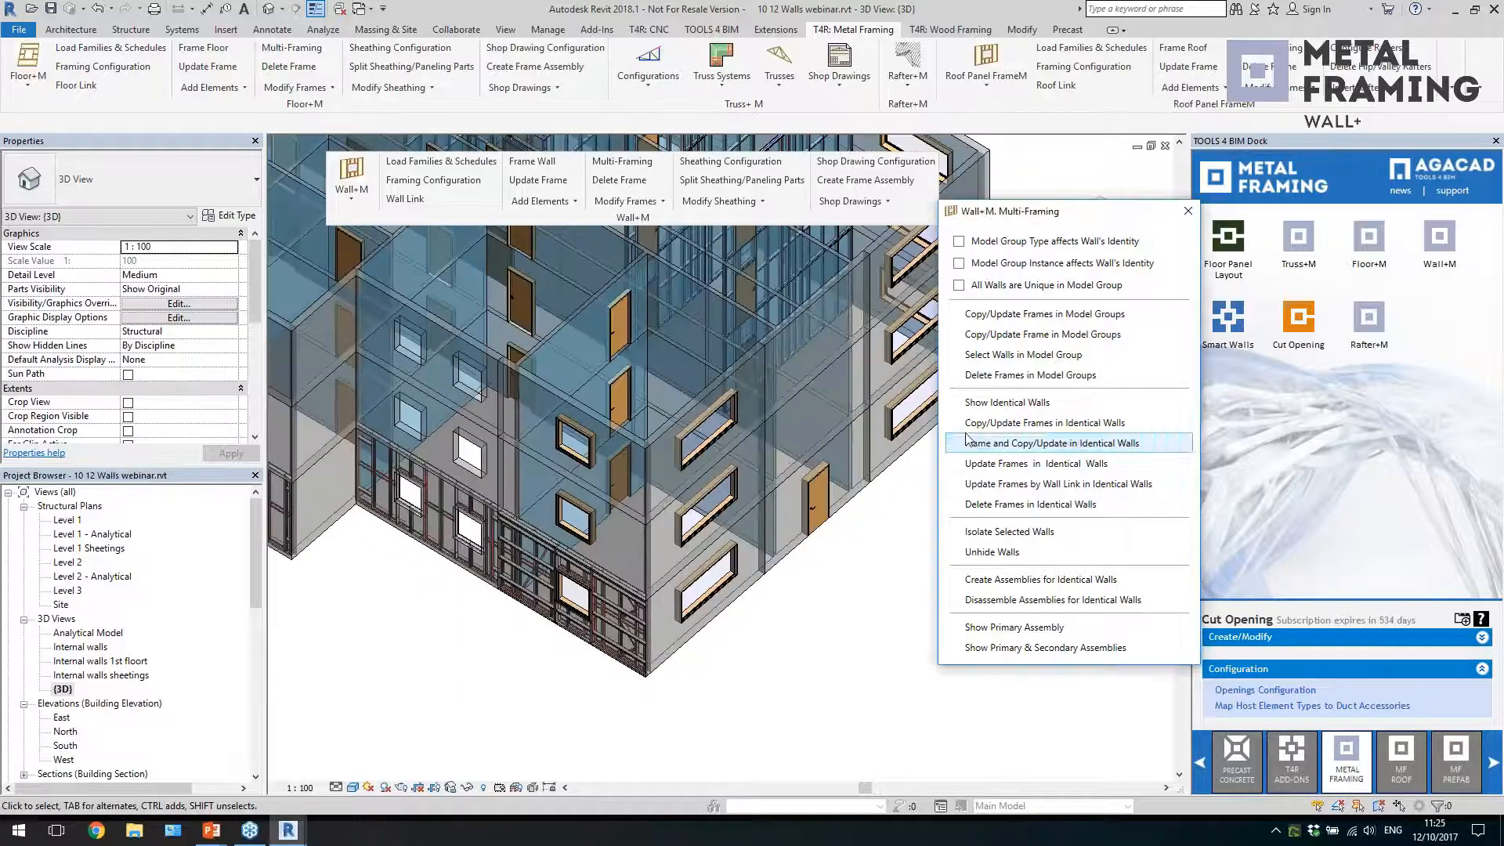
{"action": "scroll", "coordinate": [593, 648], "scroll_direction": "up", "scroll_amount": 4}
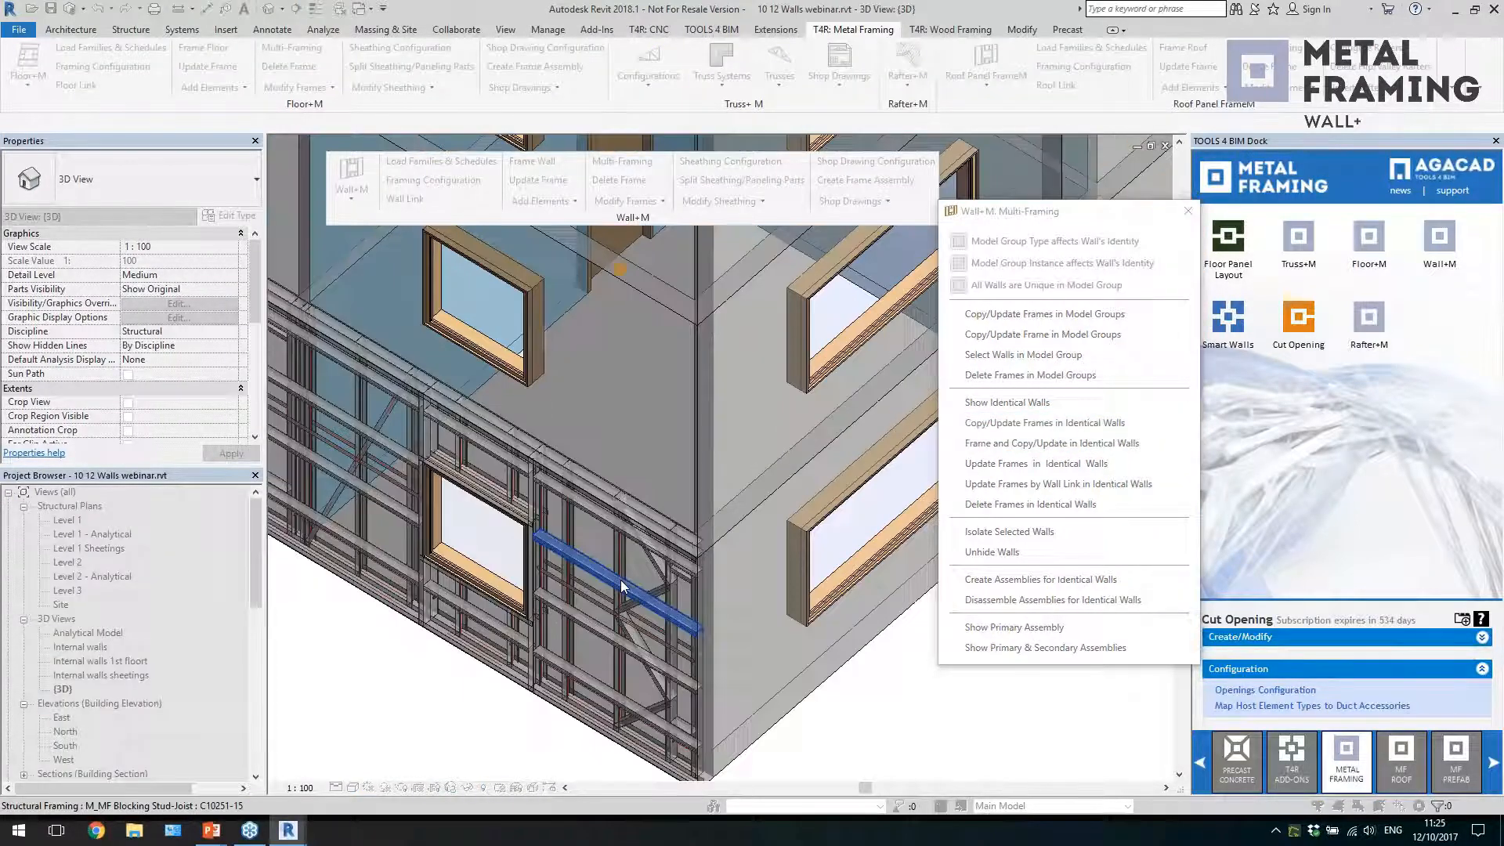
{"action": "left_click", "coordinate": [620, 567]}
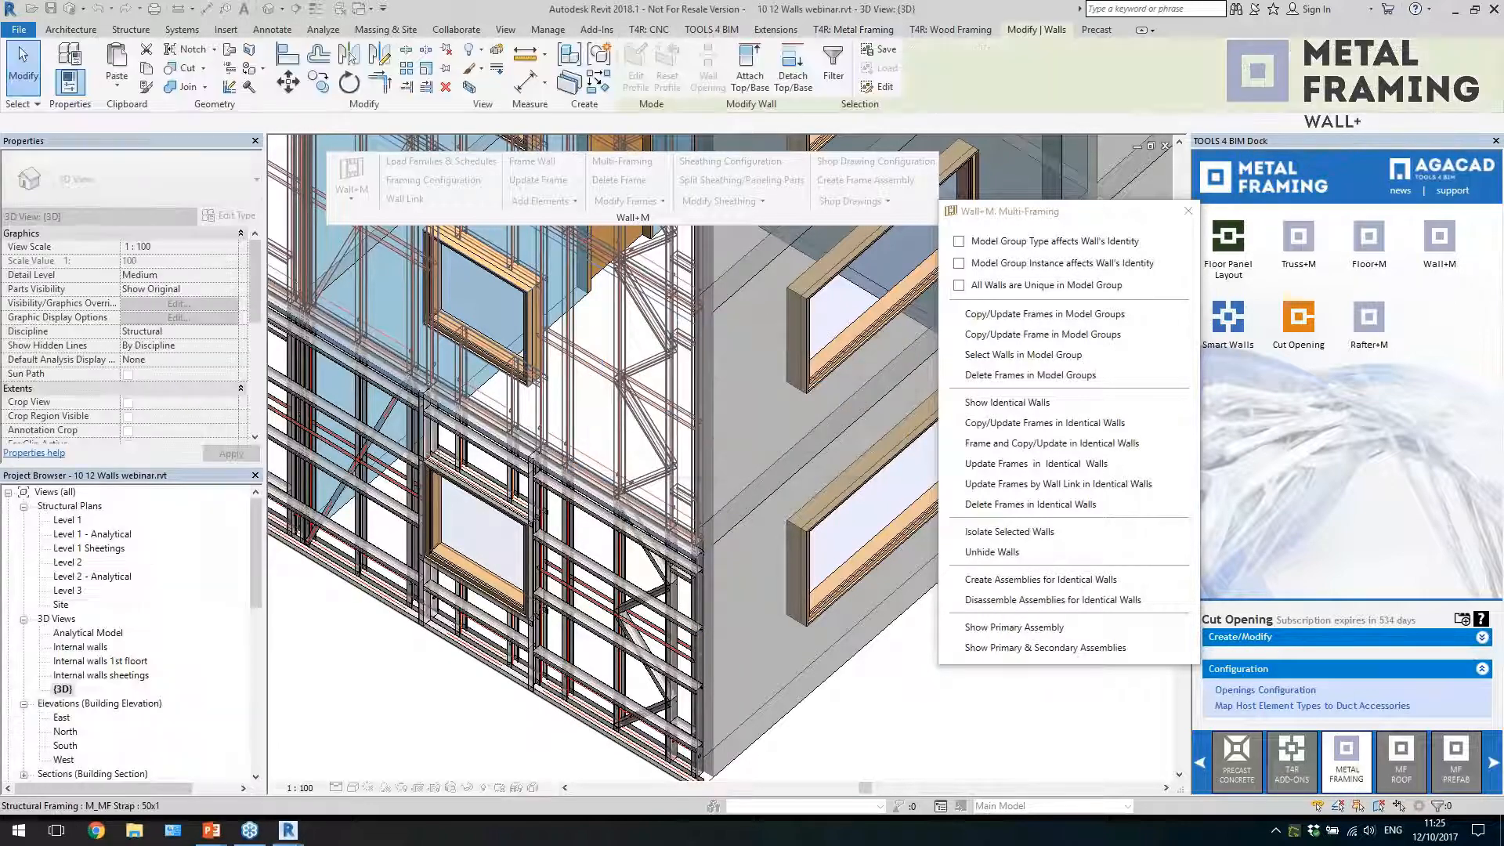
{"action": "left_click", "coordinate": [1042, 425]}
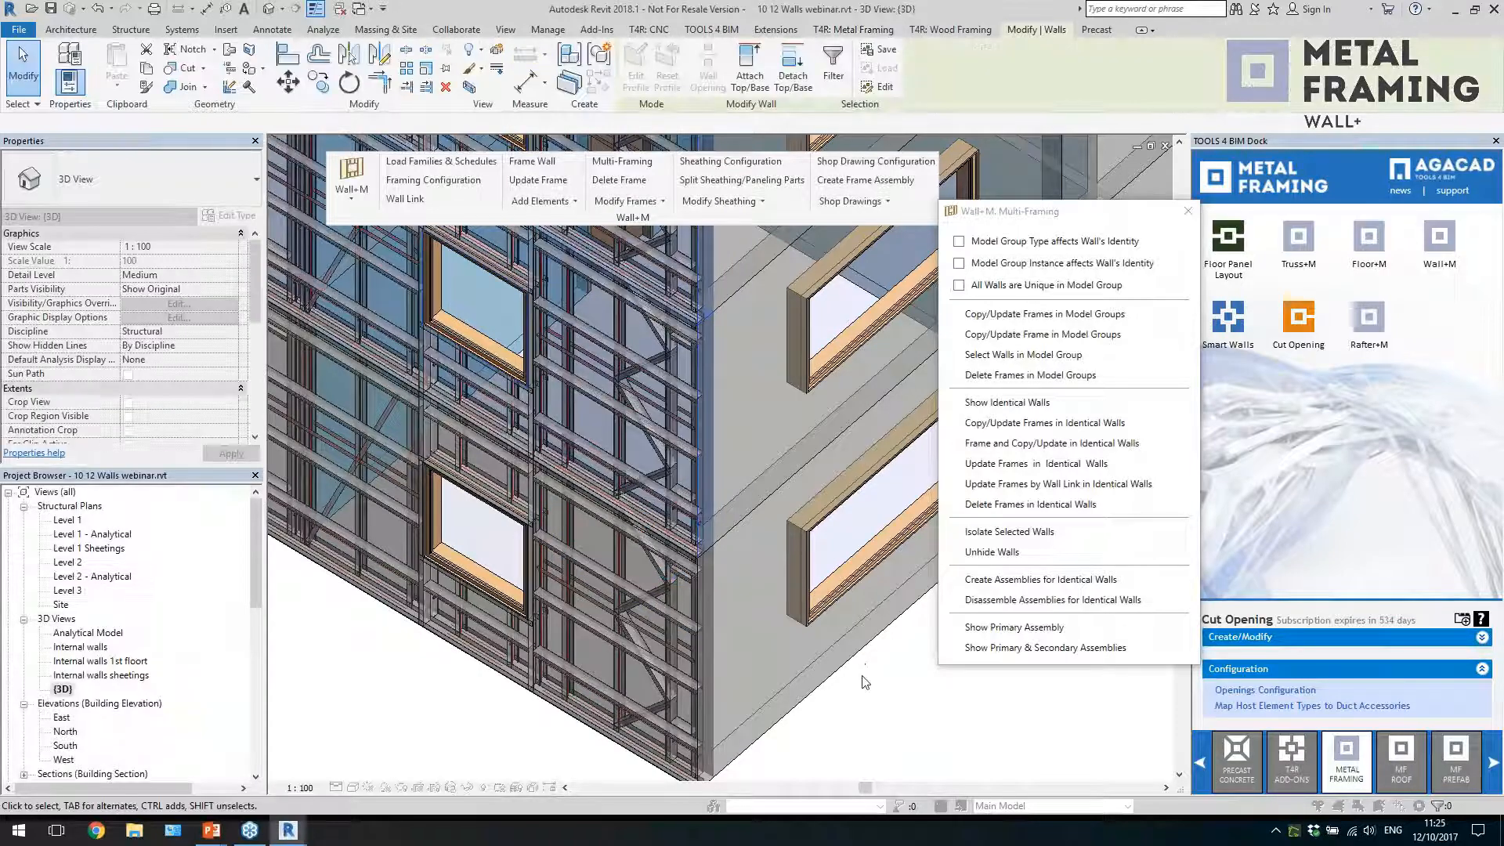
{"action": "scroll", "coordinate": [867, 708], "scroll_direction": "up", "scroll_amount": 1}
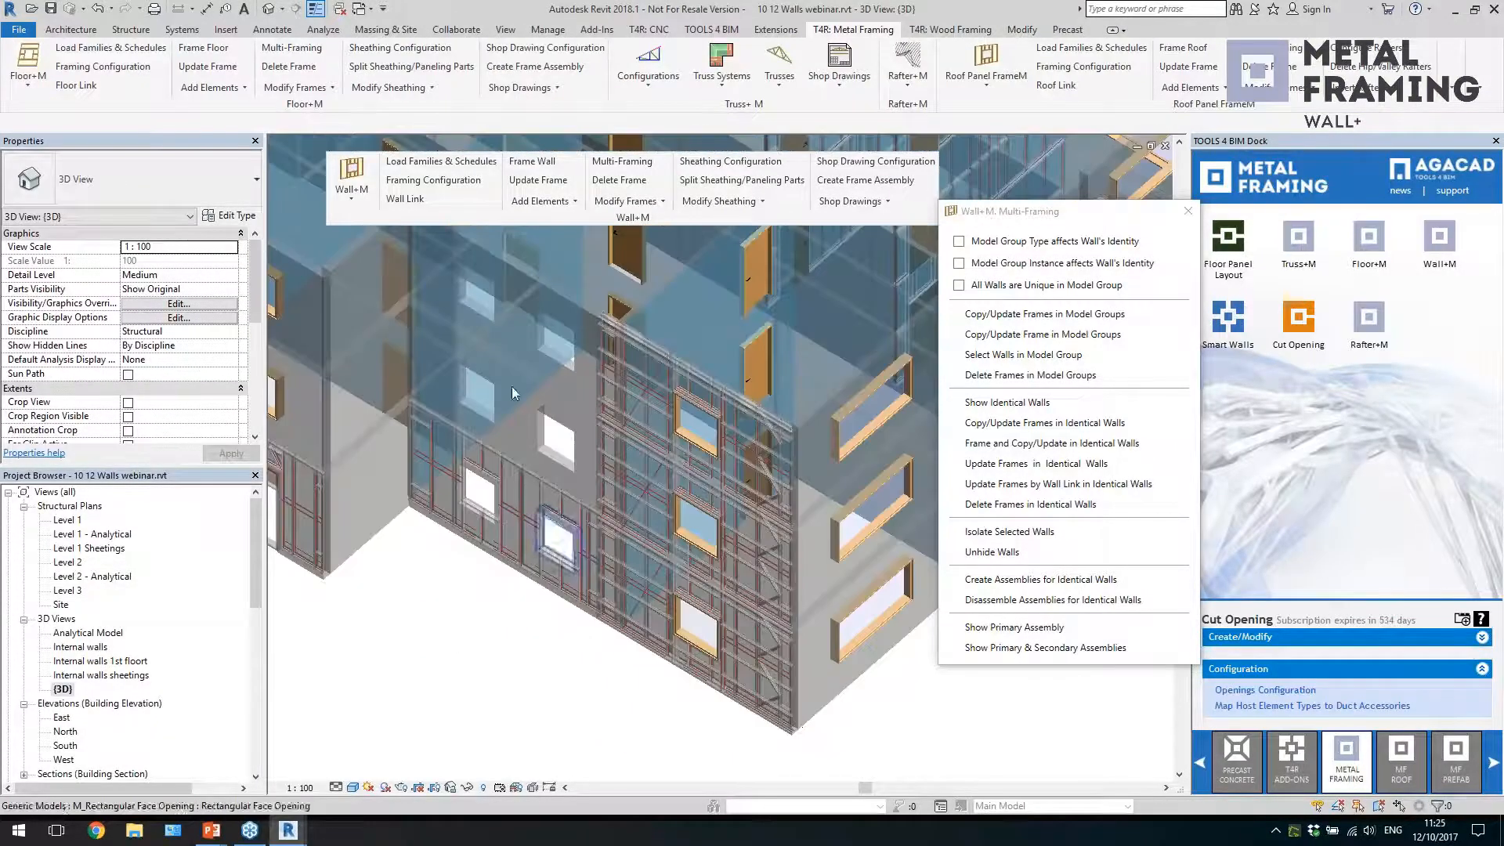
{"action": "scroll", "coordinate": [741, 483], "scroll_direction": "down", "scroll_amount": 2}
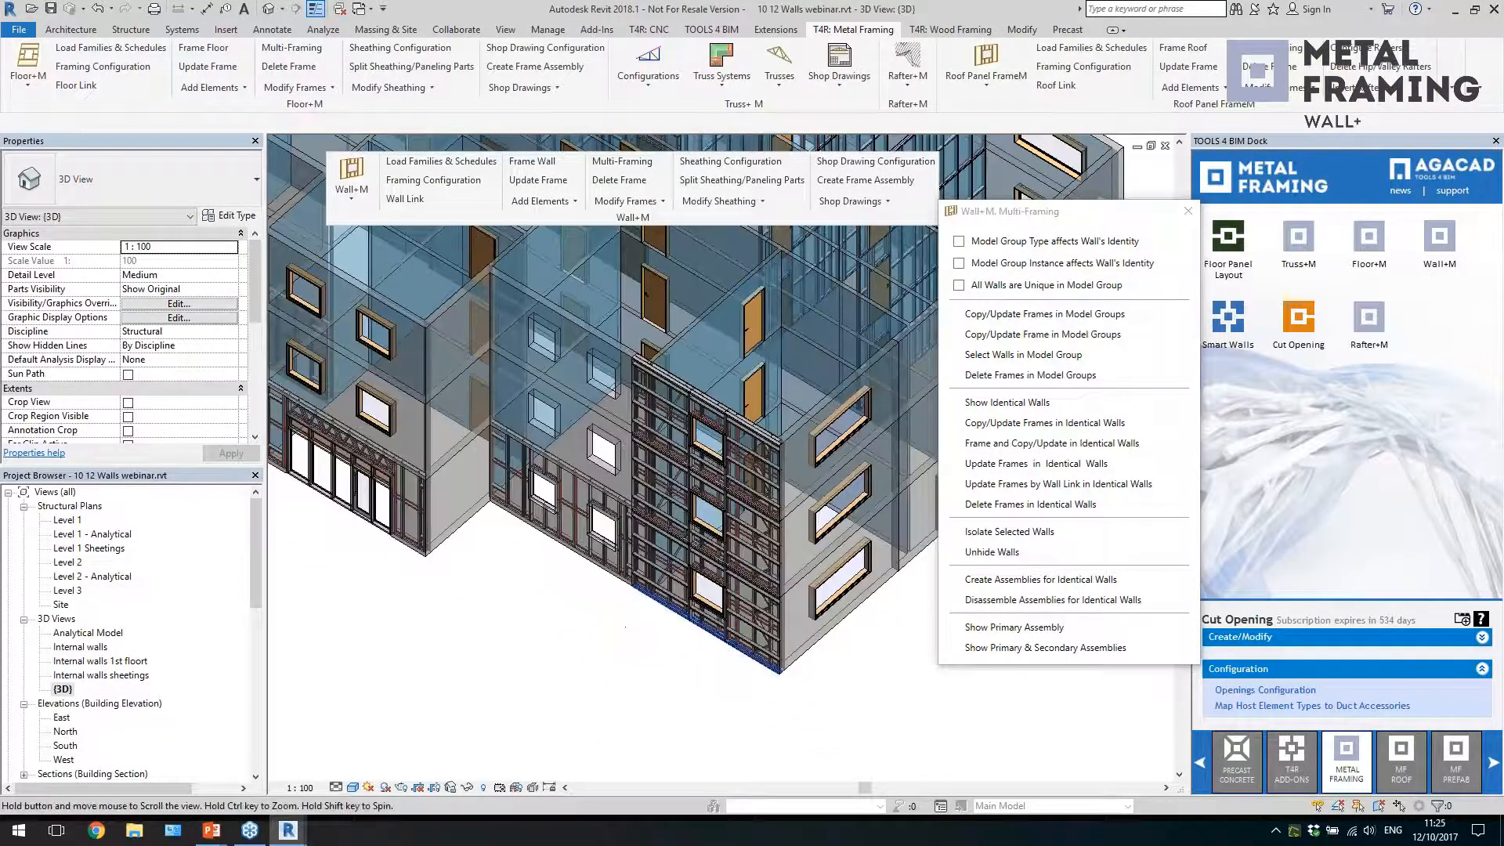
{"action": "scroll", "coordinate": [868, 695], "scroll_direction": "up", "scroll_amount": 2}
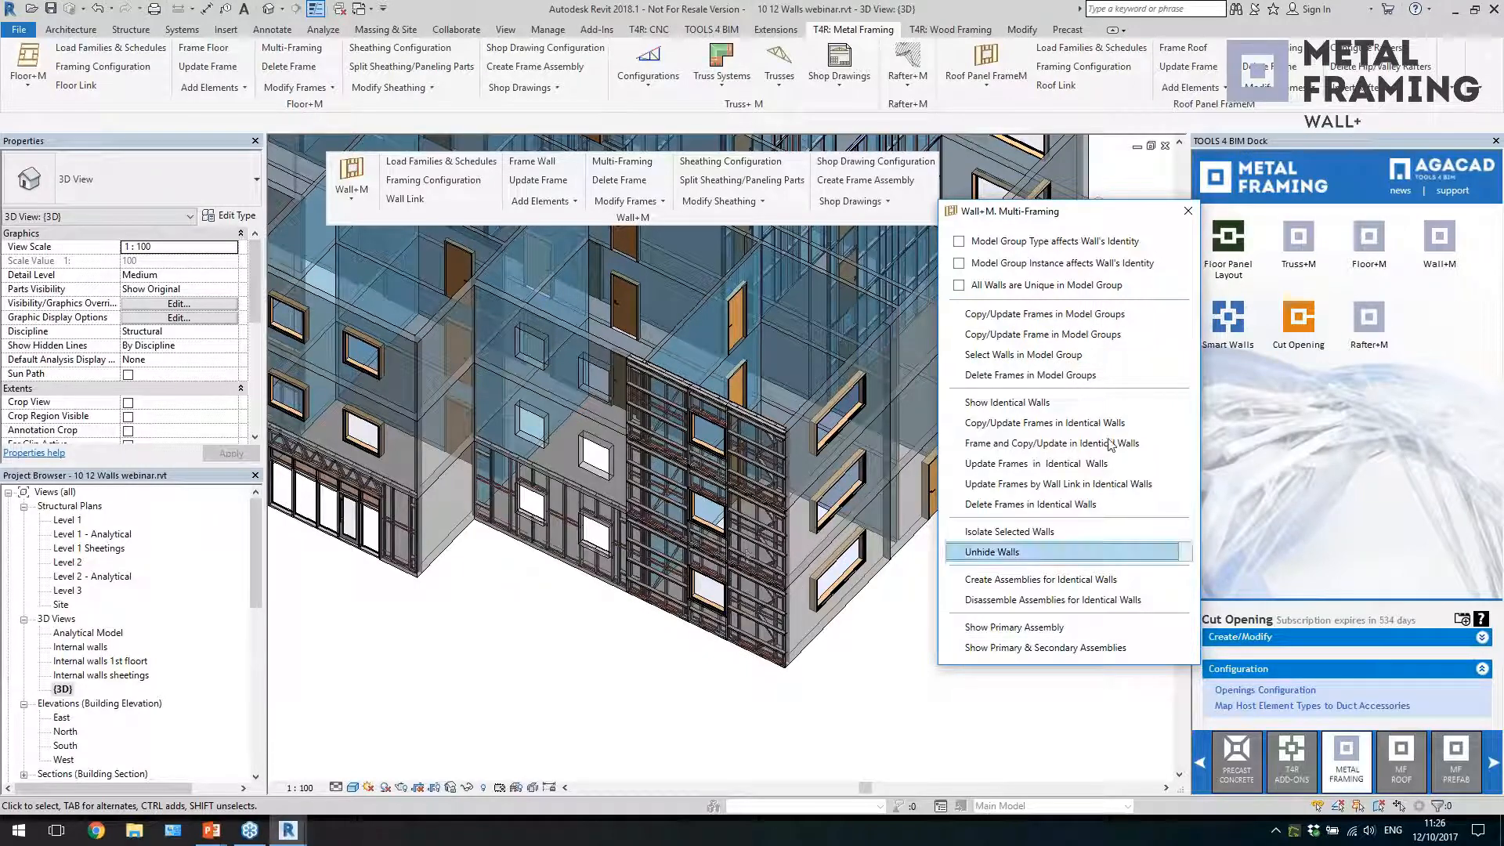
Close Multi-Framing, review the whole building, and open the "Internal walls 1st floort" 3D view
{"action": "left_click", "coordinate": [1189, 214]}
{"action": "scroll", "coordinate": [1028, 574], "scroll_direction": "down", "scroll_amount": 4}
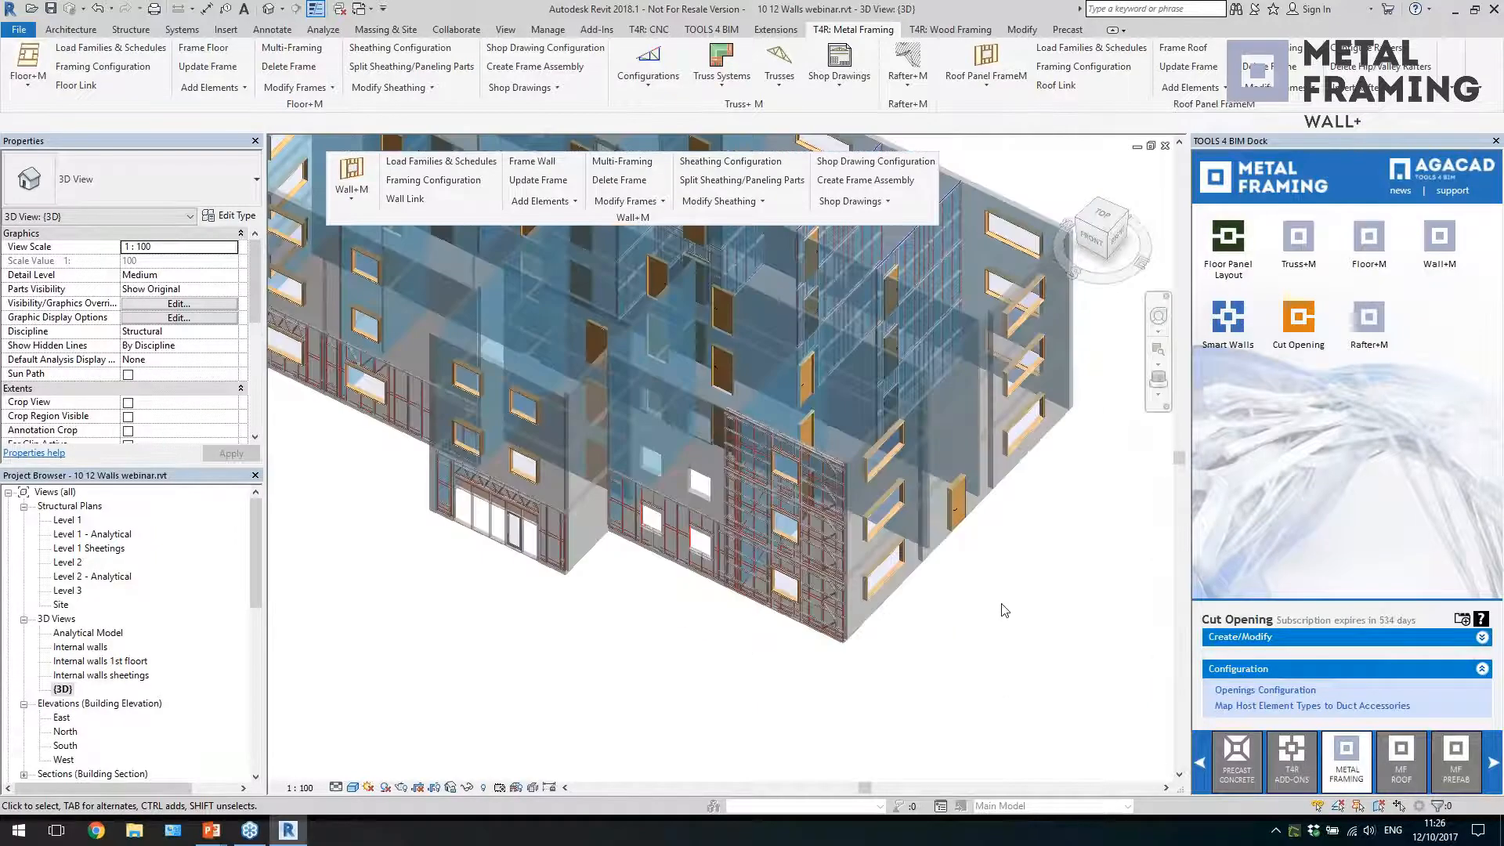
{"action": "middle_click_drag", "start_coordinate": [1021, 554], "coordinate": [1039, 607], "text": "shift"}
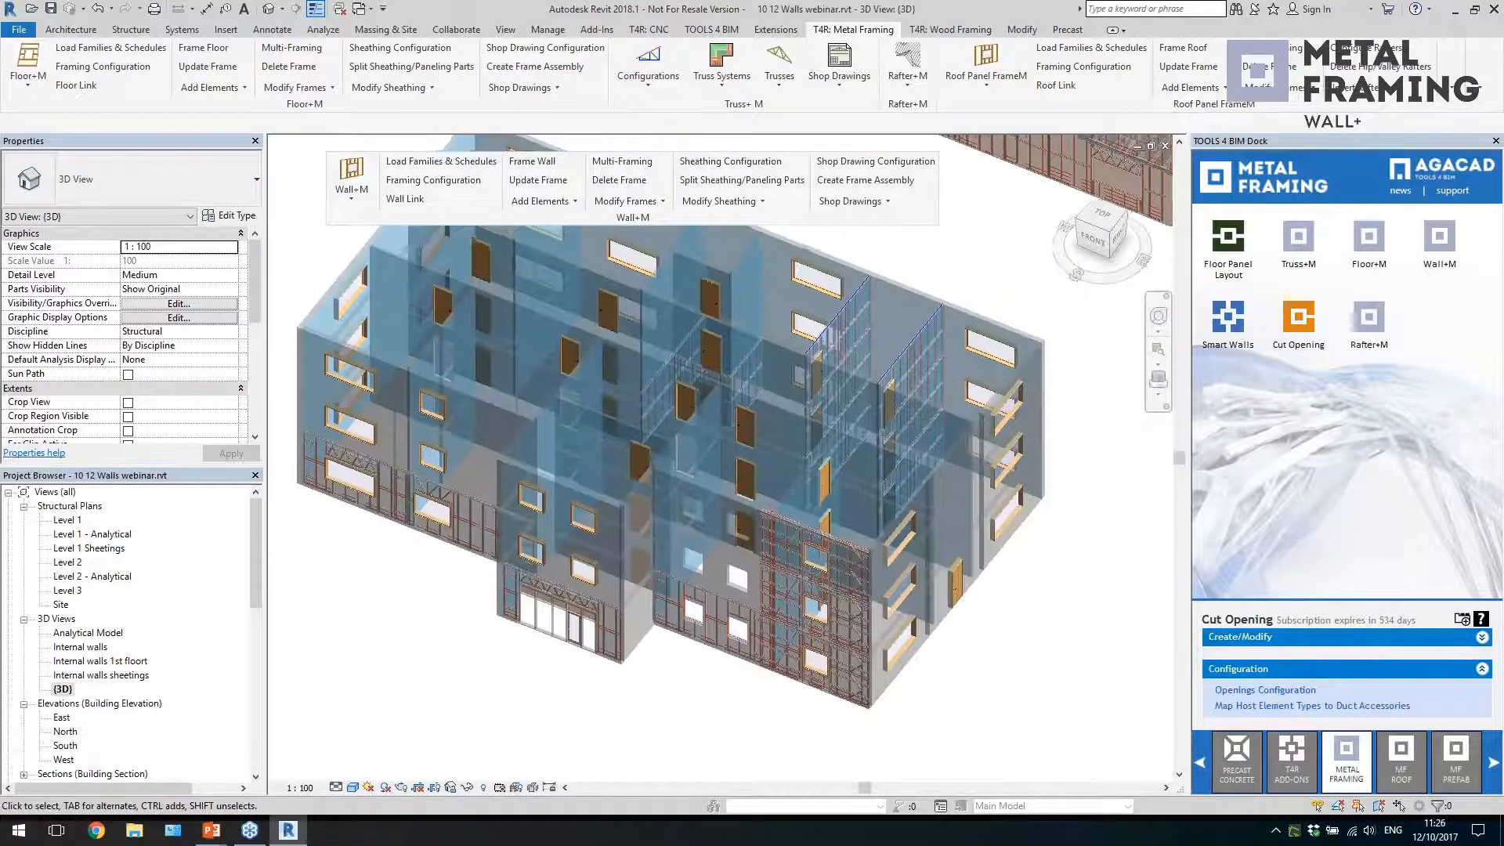
{"action": "scroll", "coordinate": [1039, 607], "scroll_direction": "down", "scroll_amount": 2}
{"action": "scroll", "coordinate": [1039, 607], "scroll_direction": "up", "scroll_amount": 1}
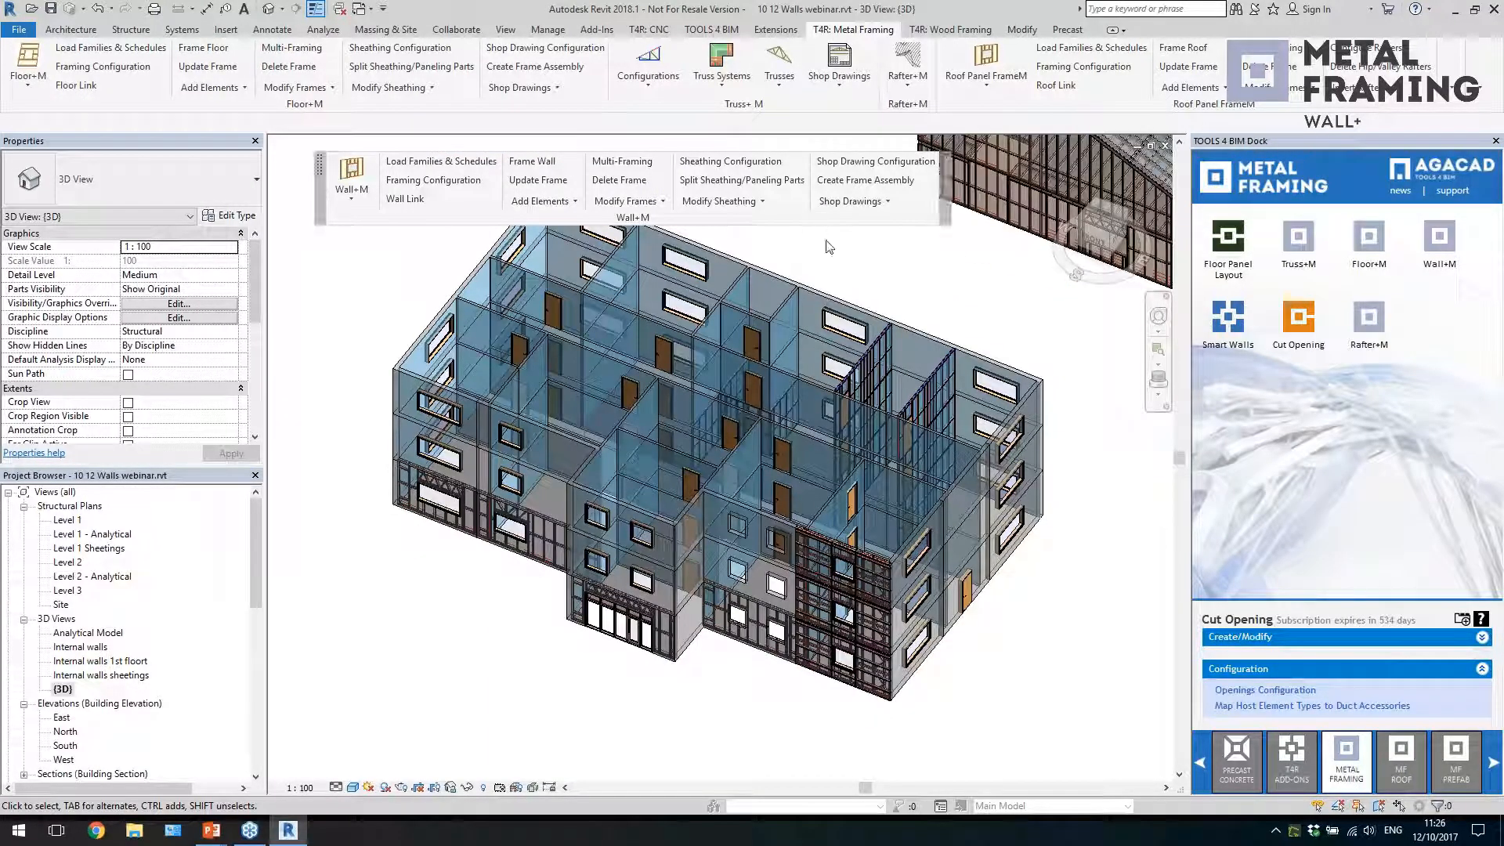
{"action": "double_click", "coordinate": [102, 660]}
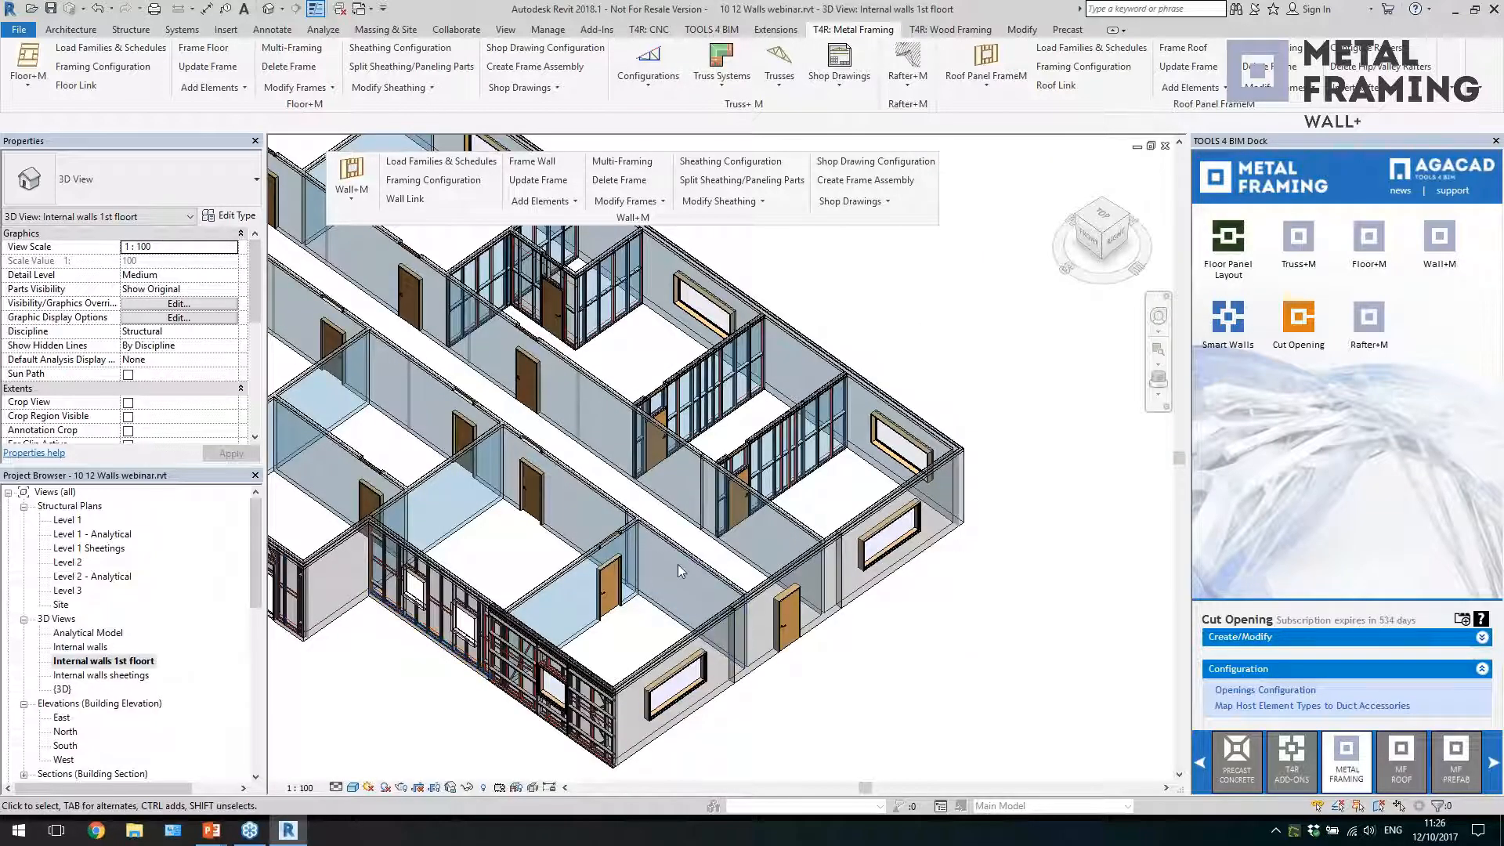
{"action": "middle_click_drag", "start_coordinate": [958, 596], "coordinate": [886, 619]}
{"action": "left_click_drag", "start_coordinate": [600, 694], "coordinate": [532, 378]}
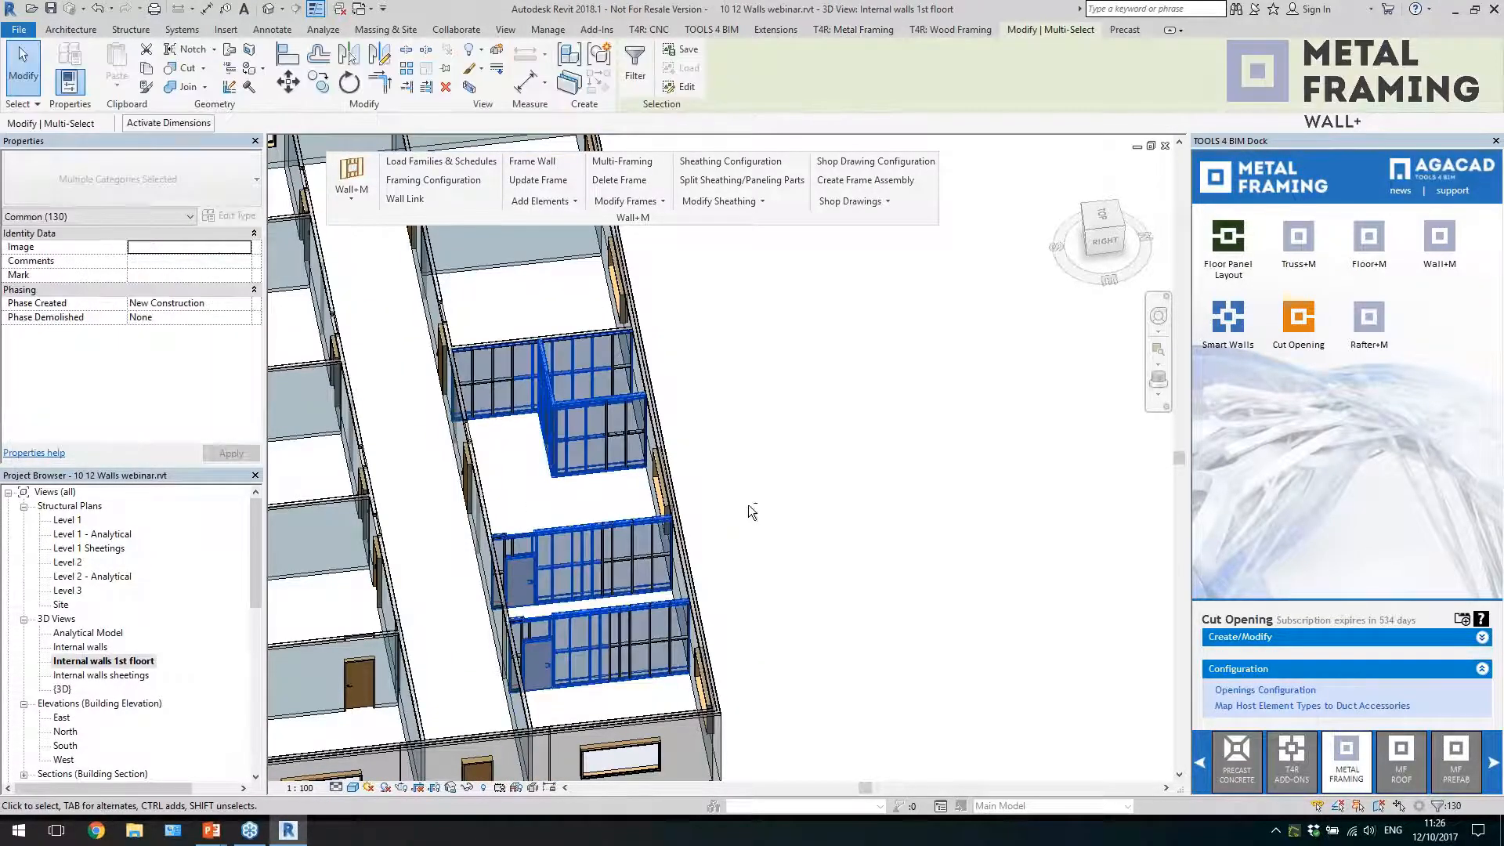
{"action": "middle_click_drag", "start_coordinate": [532, 378], "coordinate": [705, 595], "text": "shift"}
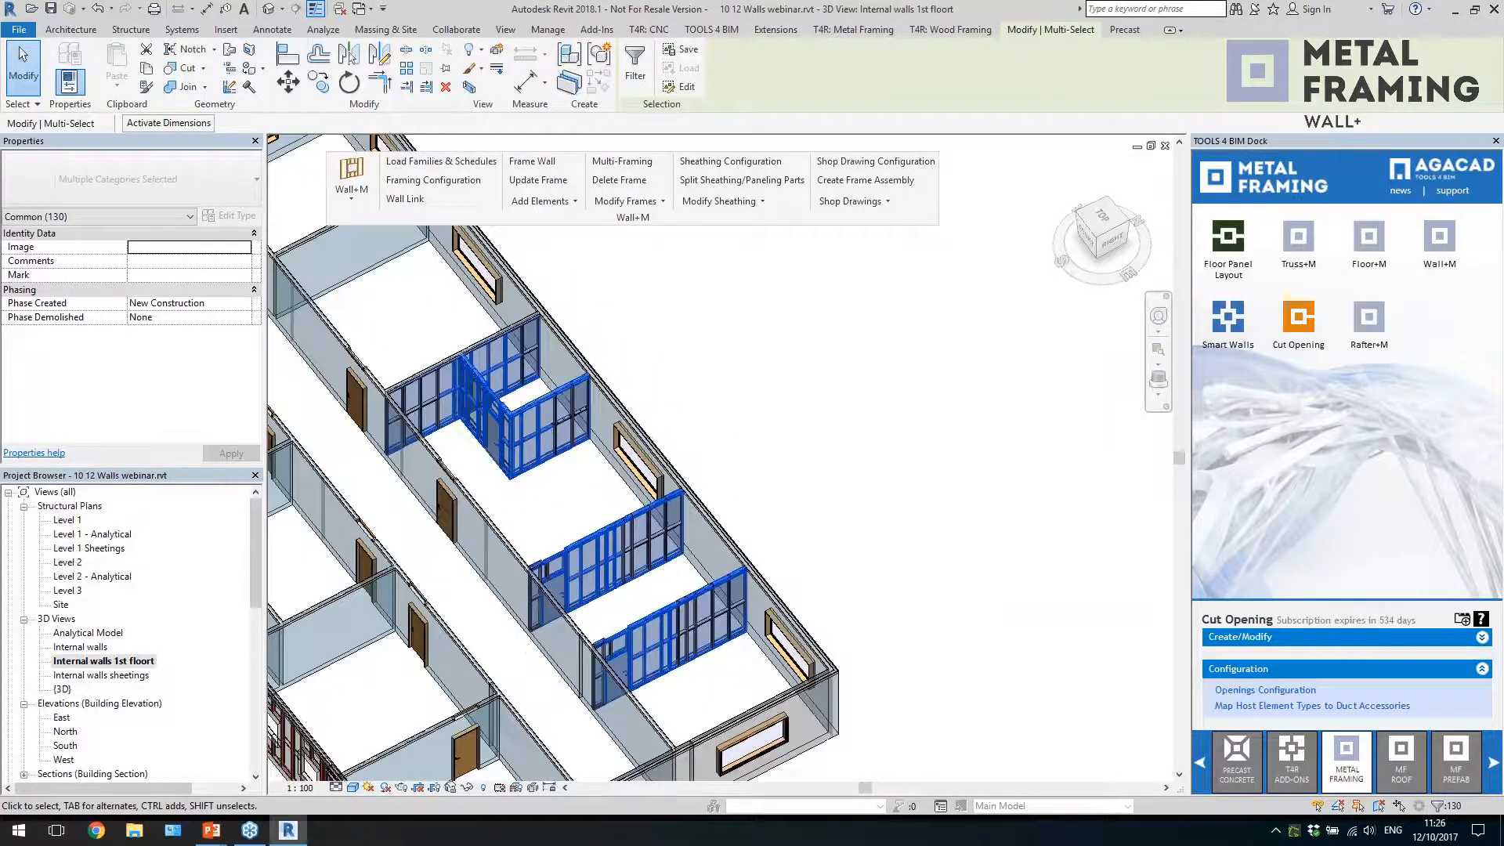
{"action": "key", "text": "Escape"}
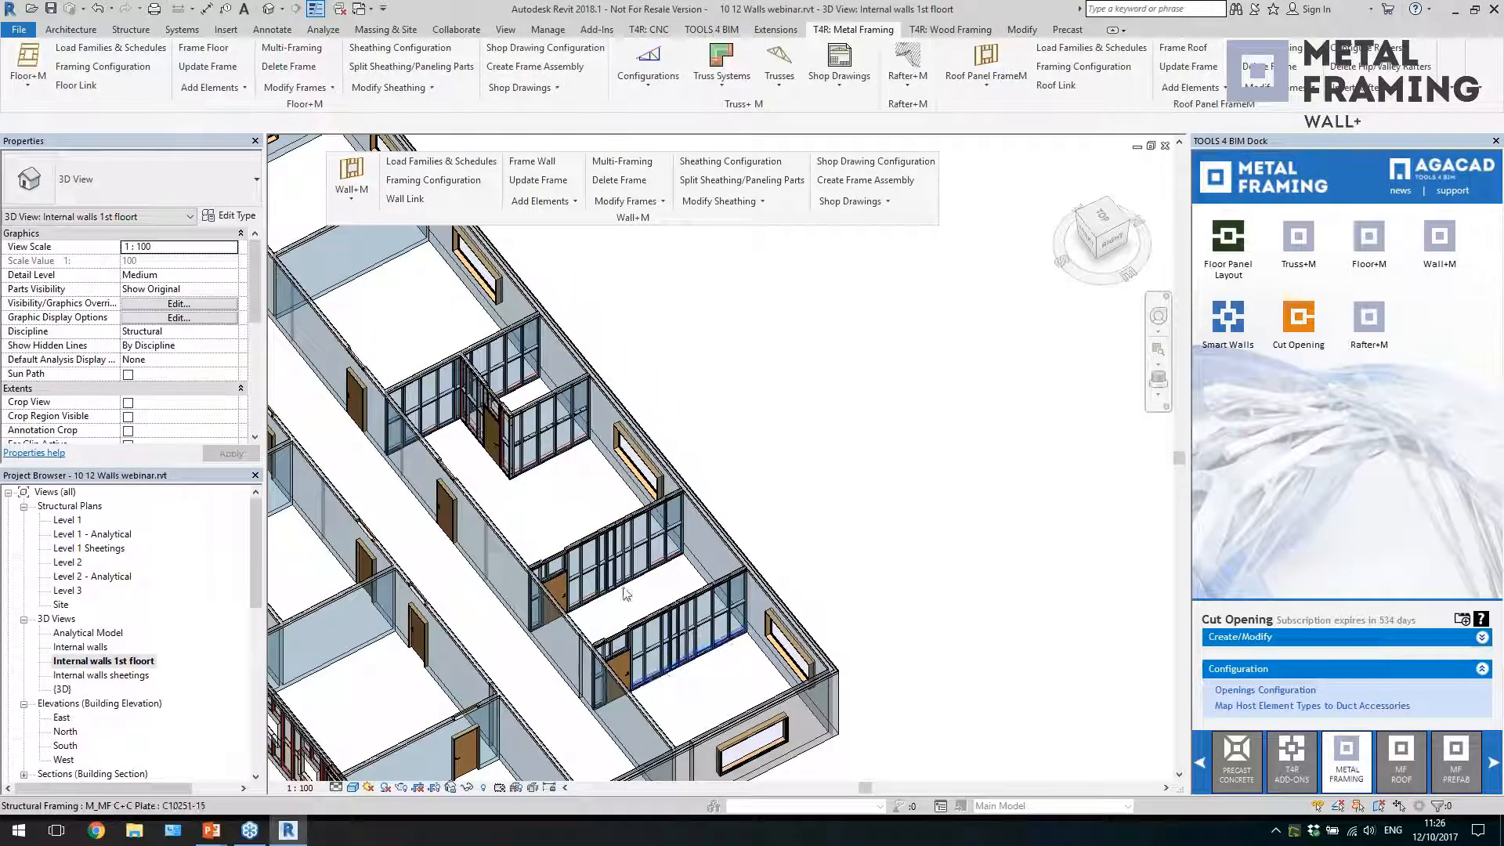
Select the elements along the framed internal walls' side of the floor and filter the selection to the Walls category only
{"action": "scroll", "coordinate": [670, 682], "scroll_direction": "down", "scroll_amount": 5}
{"action": "middle_click_drag", "start_coordinate": [752, 619], "coordinate": [688, 407], "text": "shift"}
{"action": "middle_click_drag", "start_coordinate": [619, 604], "coordinate": [632, 589], "text": "shift"}
{"action": "left_click_drag", "start_coordinate": [599, 578], "coordinate": [578, 536]}
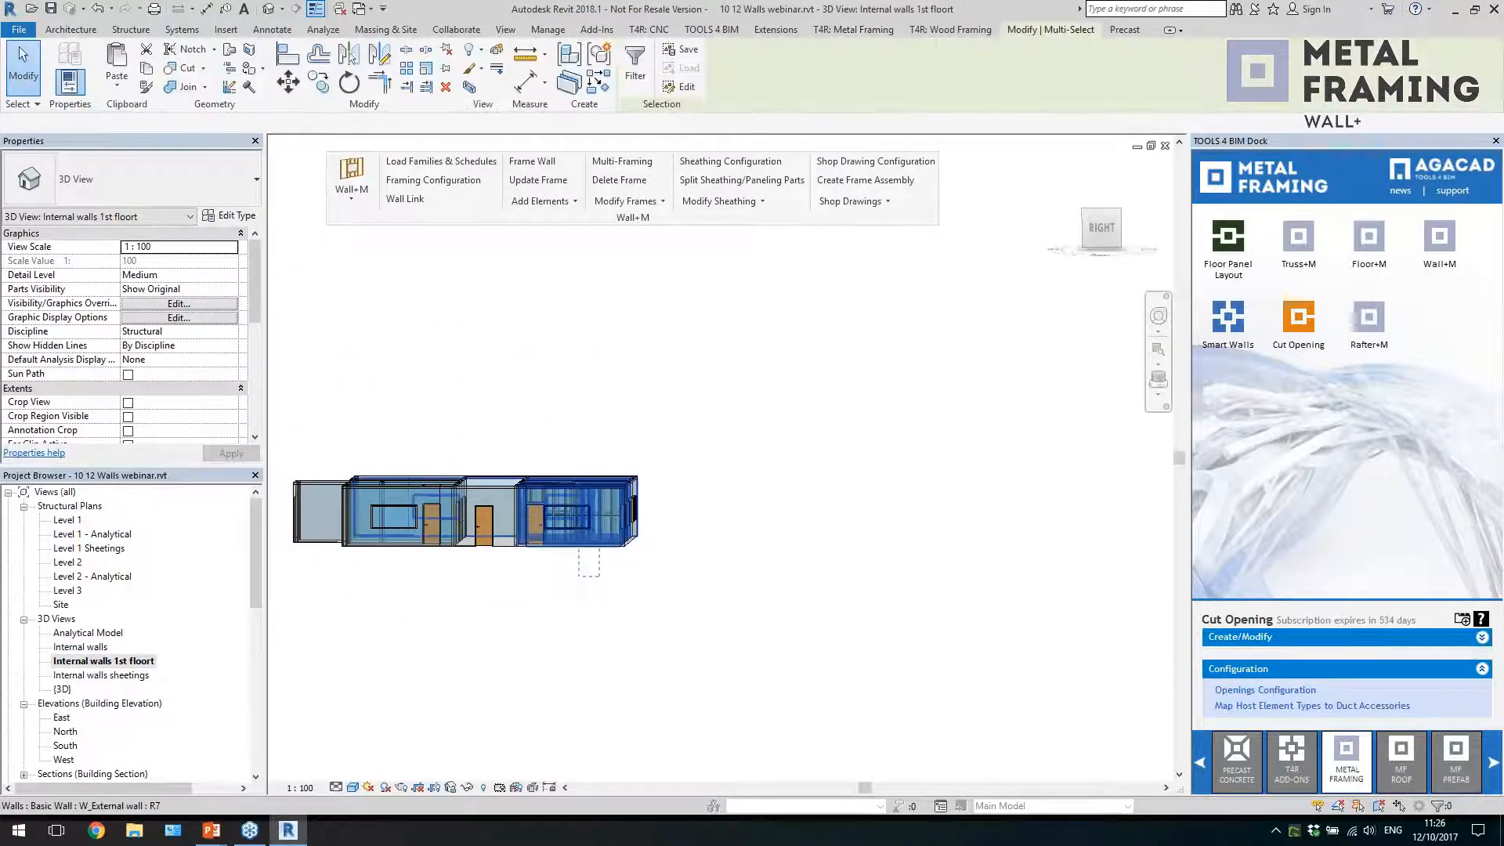
{"action": "left_click", "coordinate": [634, 75]}
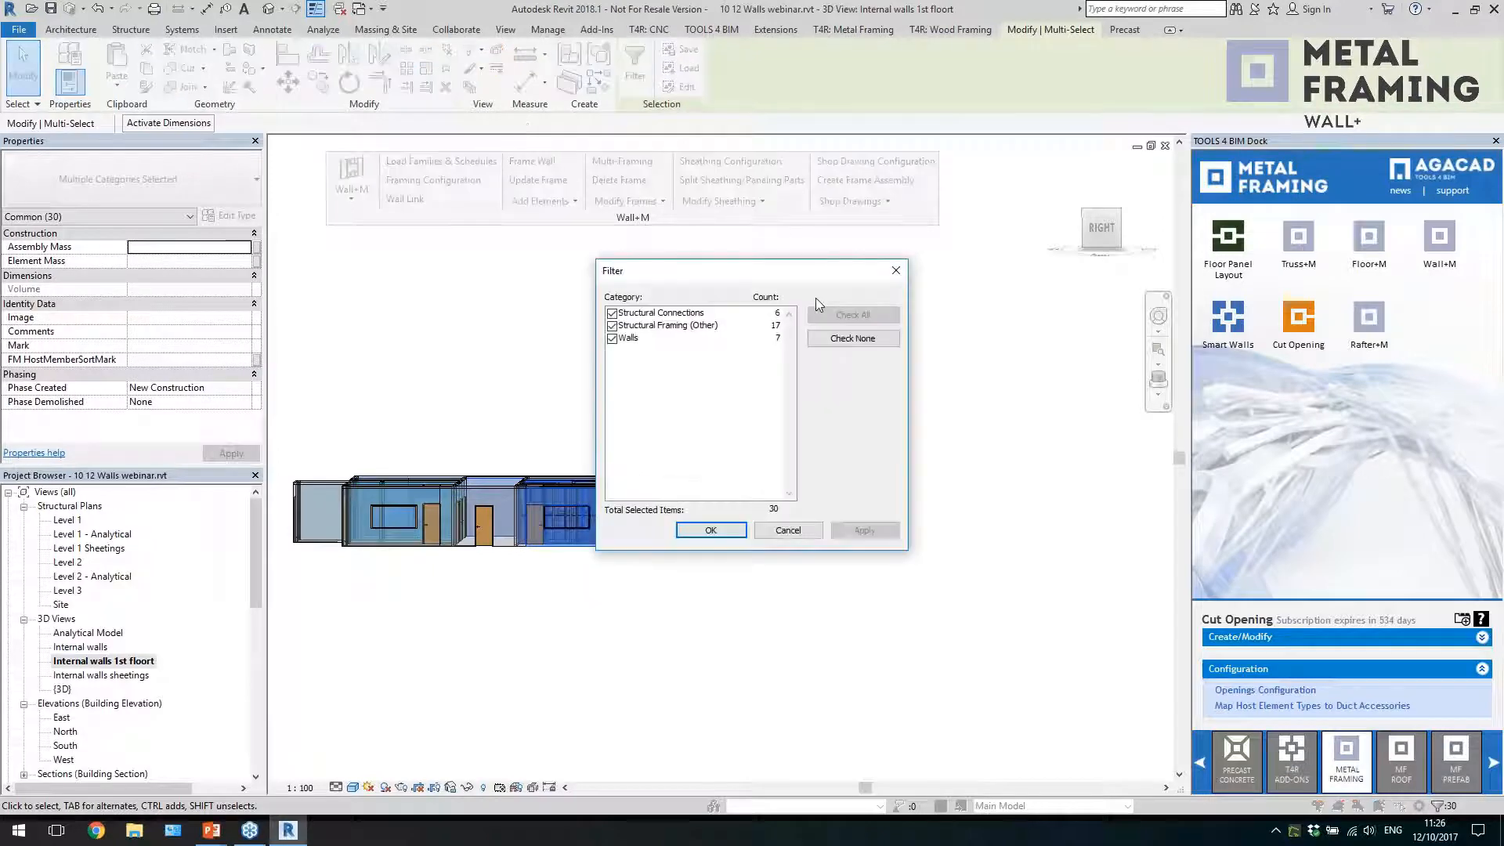
{"action": "left_click", "coordinate": [853, 337]}
{"action": "left_click", "coordinate": [613, 339]}
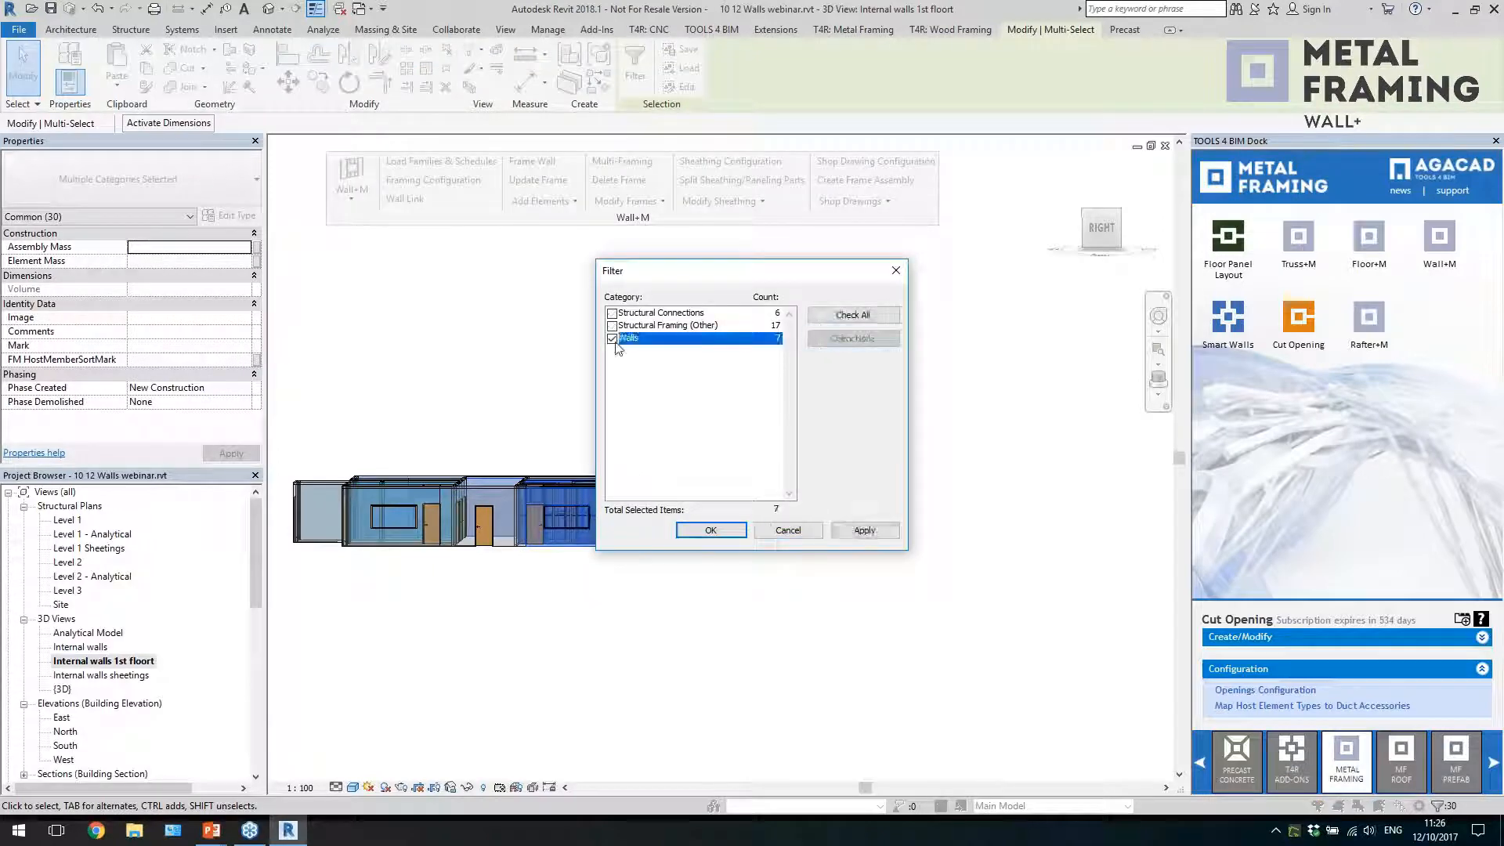
{"action": "left_click", "coordinate": [710, 530]}
Reduce the selection to the framed W_Internal walls and split their sheathing/paneling parts
{"action": "middle_click_drag", "start_coordinate": [669, 387], "coordinate": [727, 665], "text": "shift"}
{"action": "left_click", "coordinate": [693, 652], "text": "shift"}
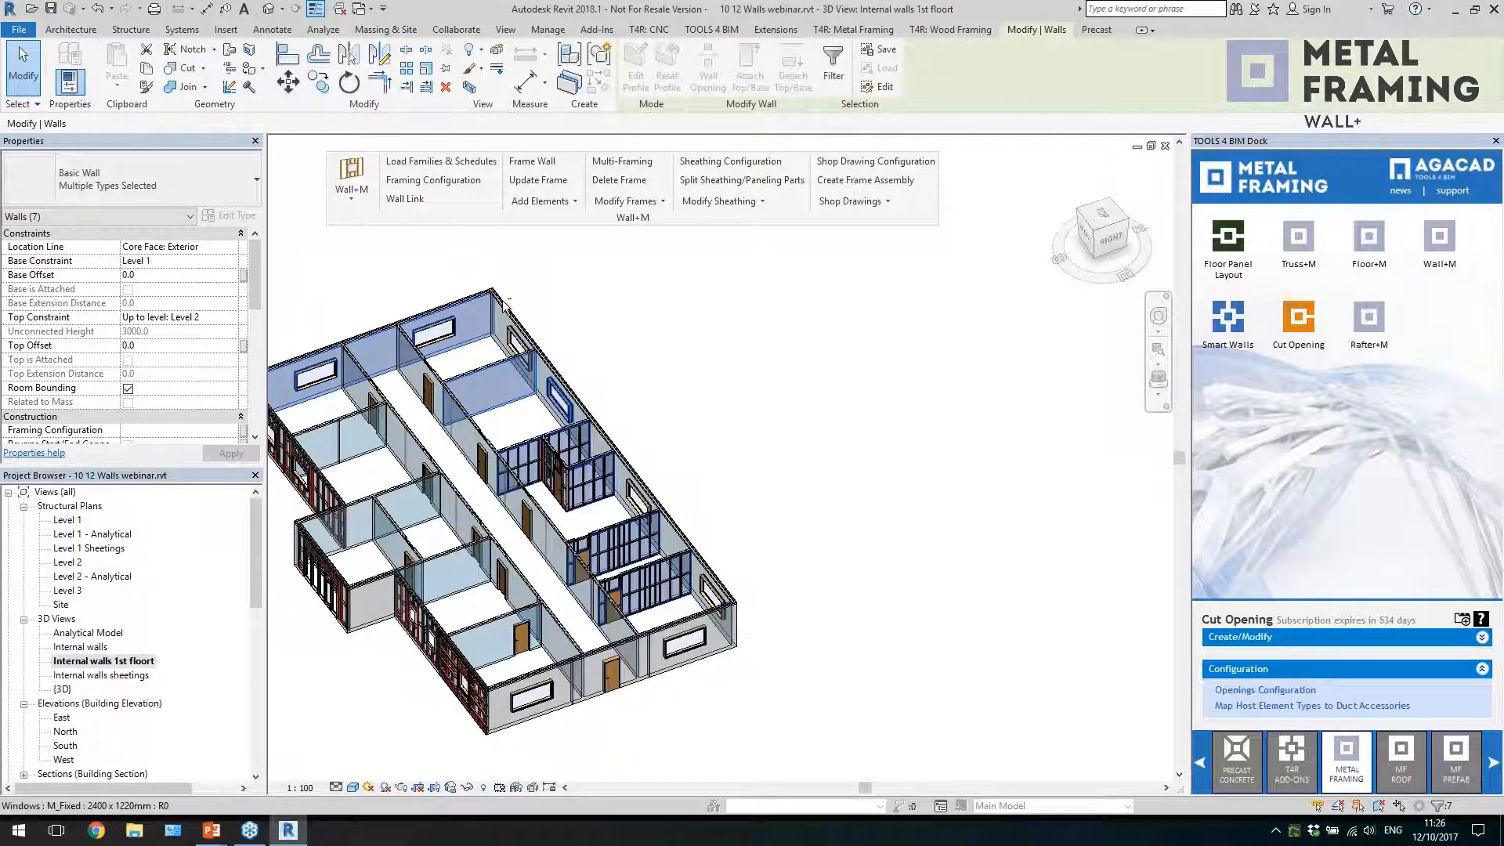
{"action": "left_click", "coordinate": [467, 384], "text": "shift"}
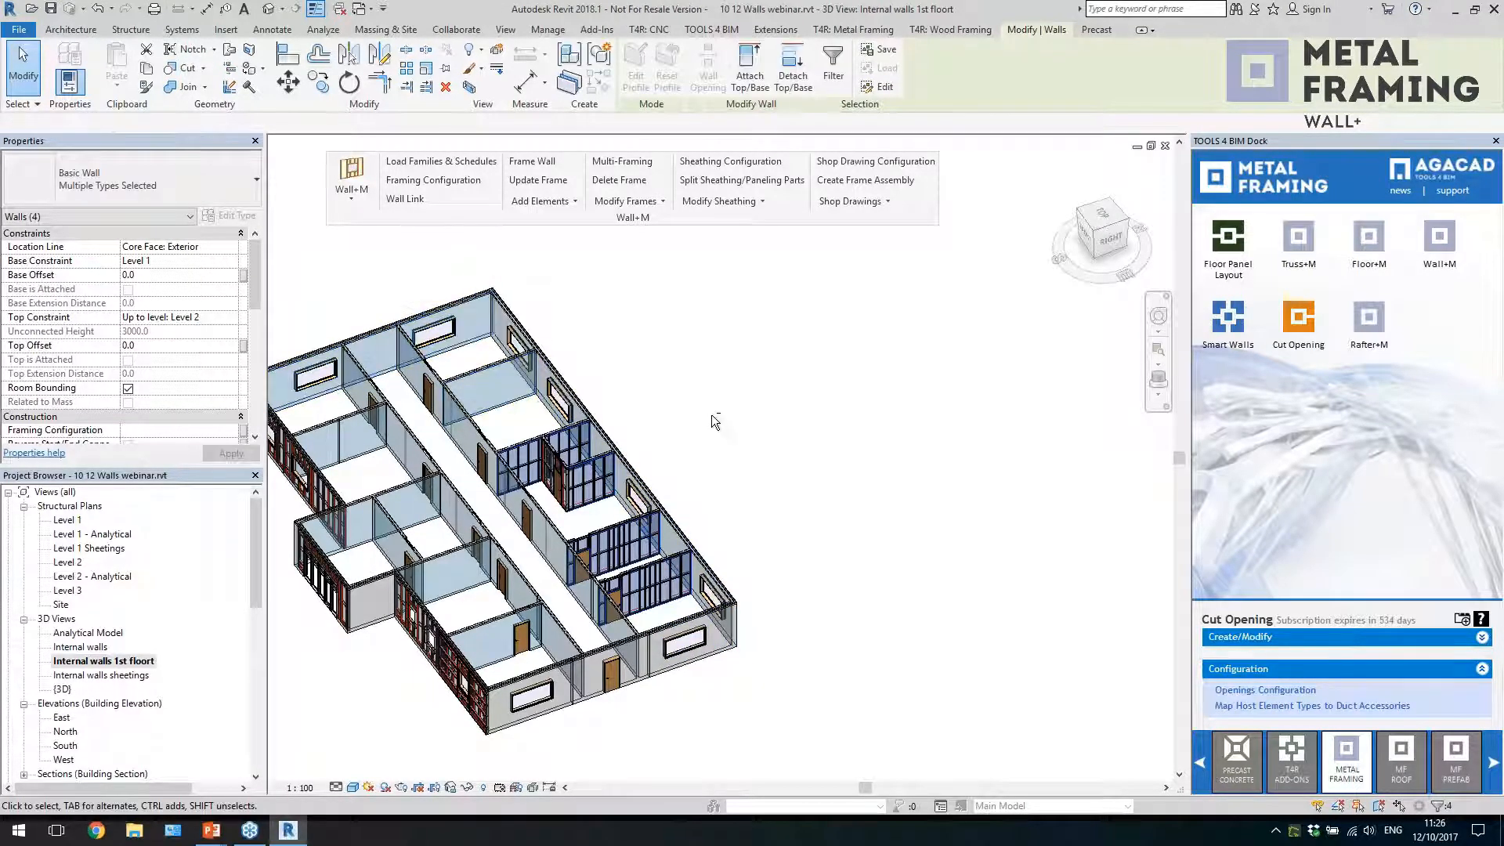
{"action": "scroll", "coordinate": [771, 475], "scroll_direction": "up", "scroll_amount": 3}
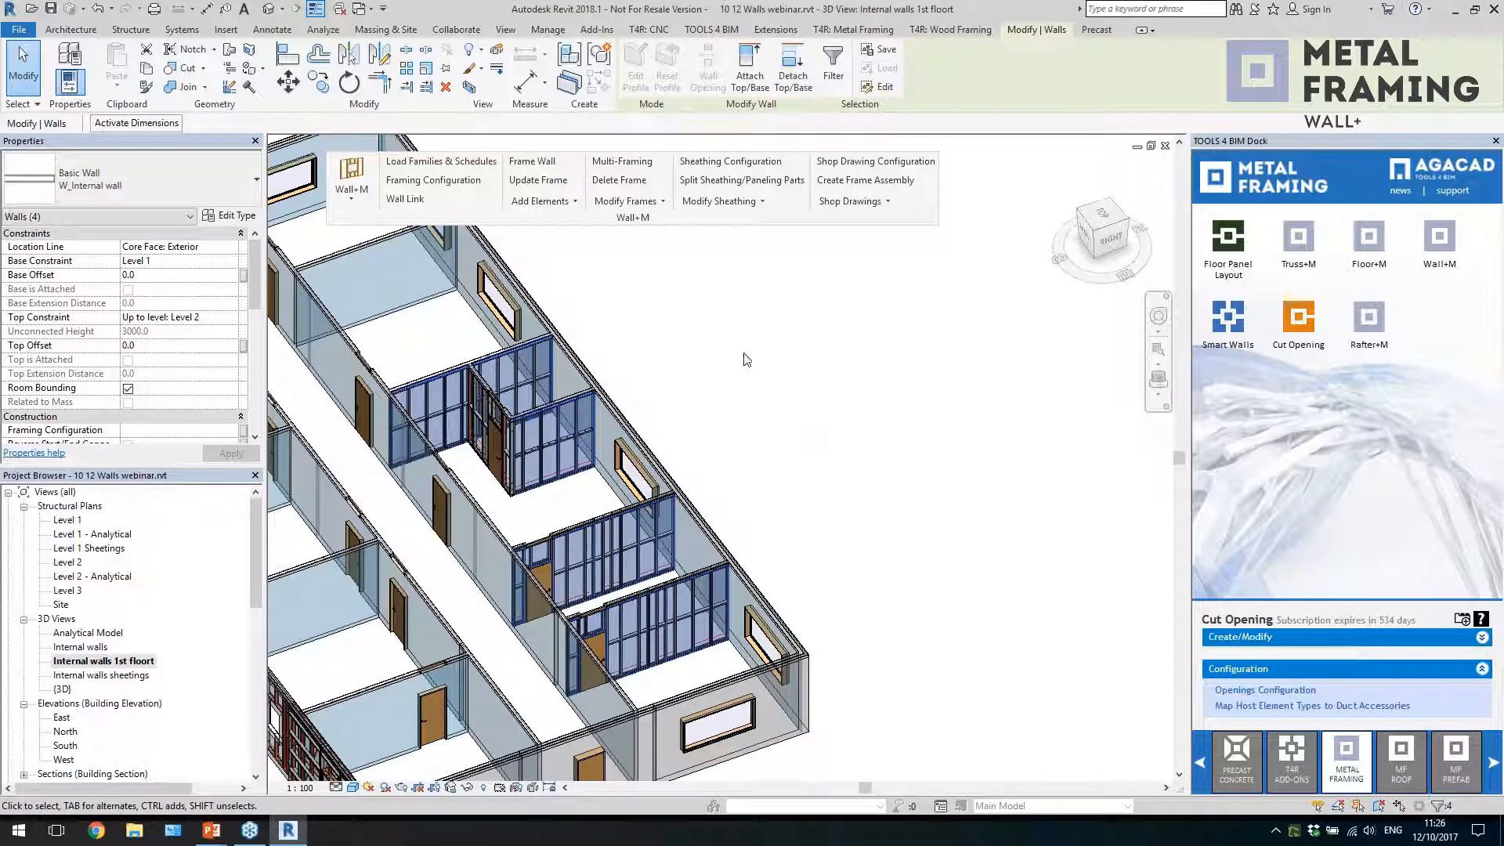
{"action": "left_click", "coordinate": [724, 184]}
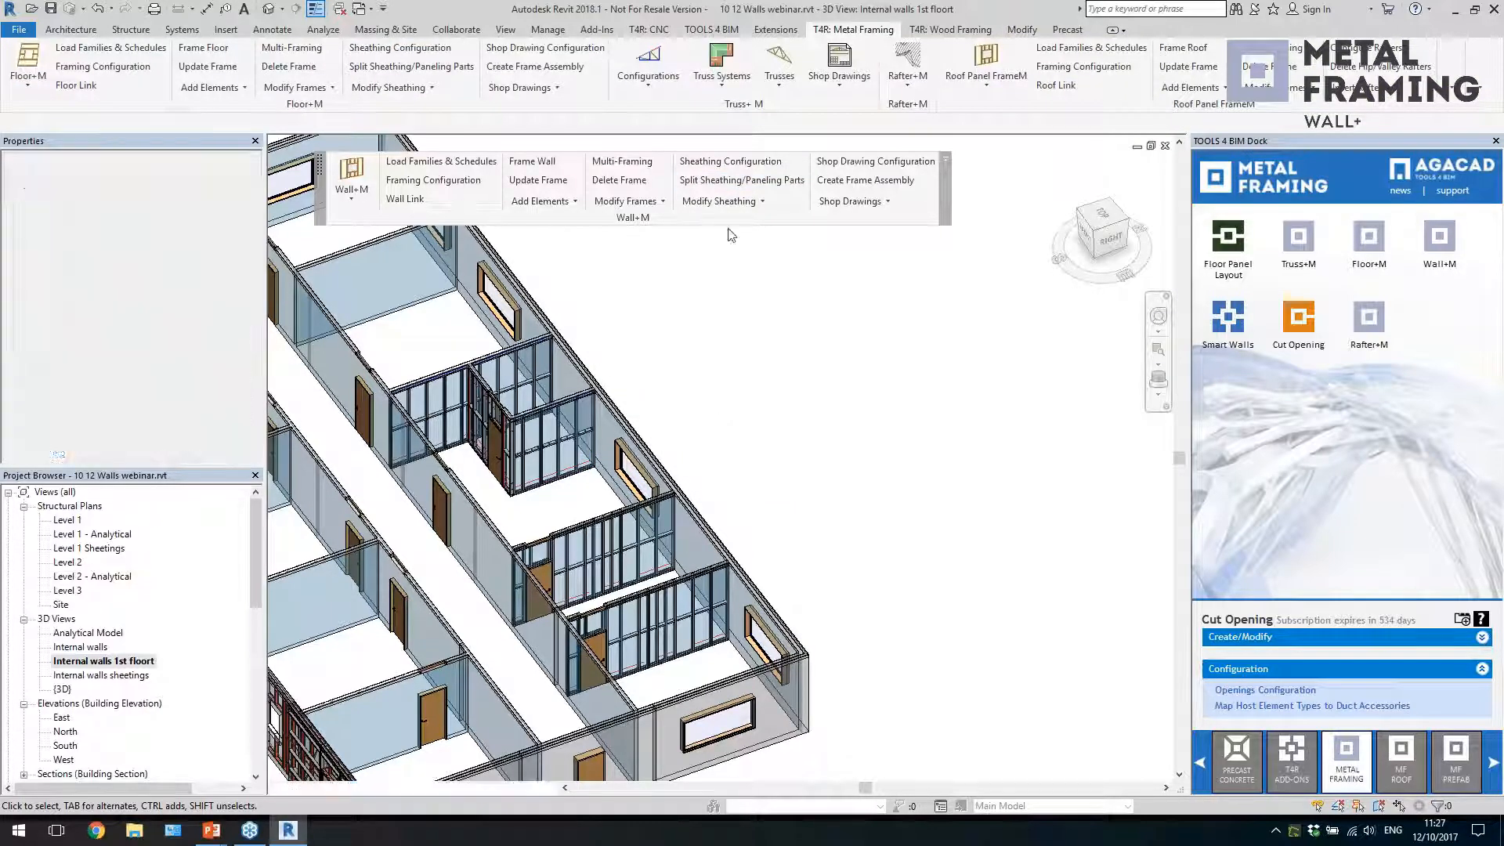
Glance at the Sheathing Configuration, dismiss it, and open the "Internal walls sheetings" 3D view showing the wall parts
{"action": "left_click", "coordinate": [732, 162]}
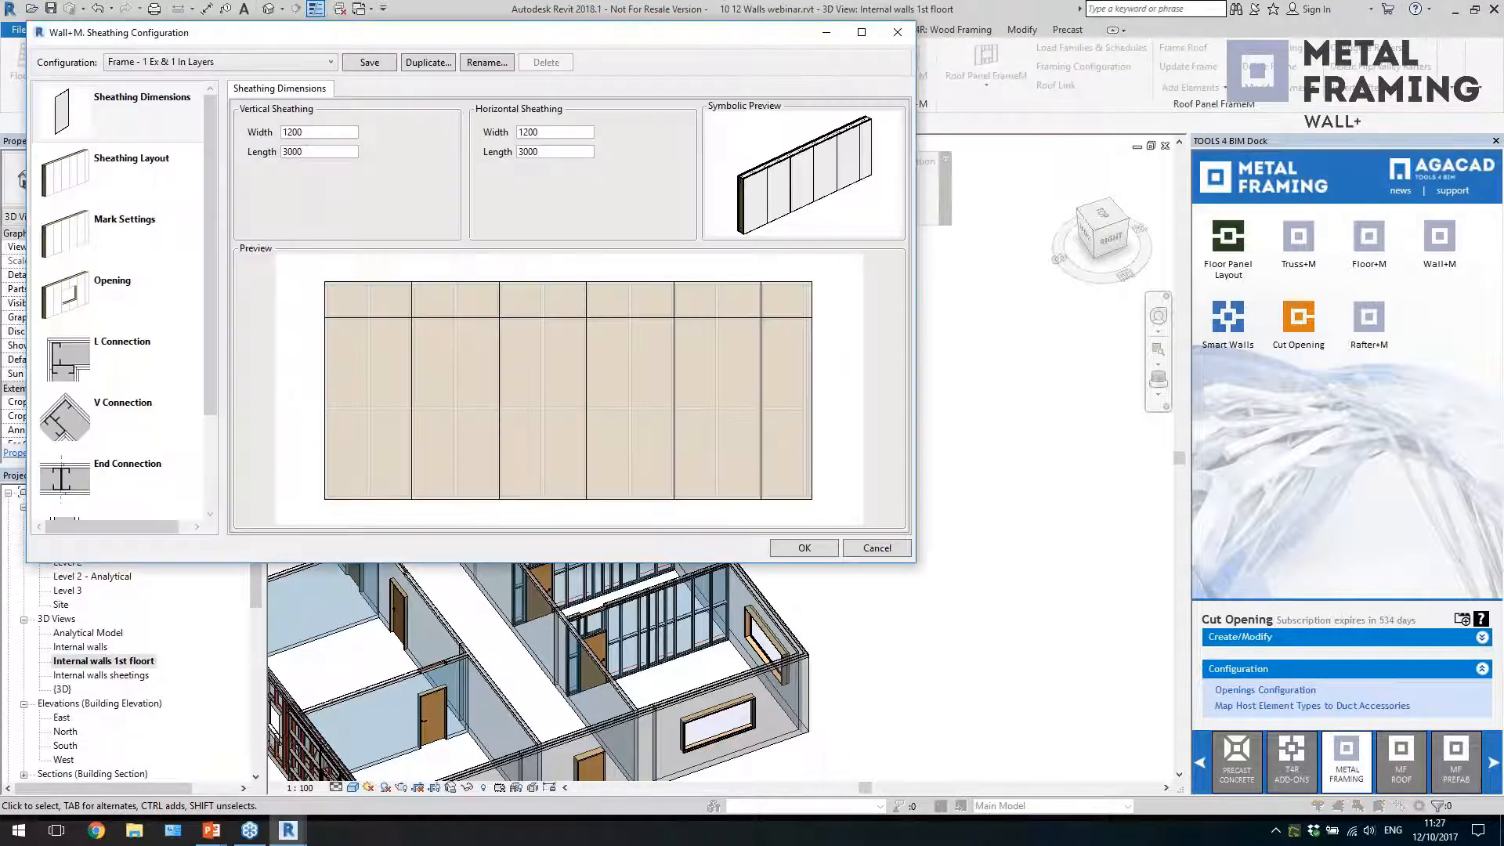
{"action": "left_click", "coordinate": [891, 34]}
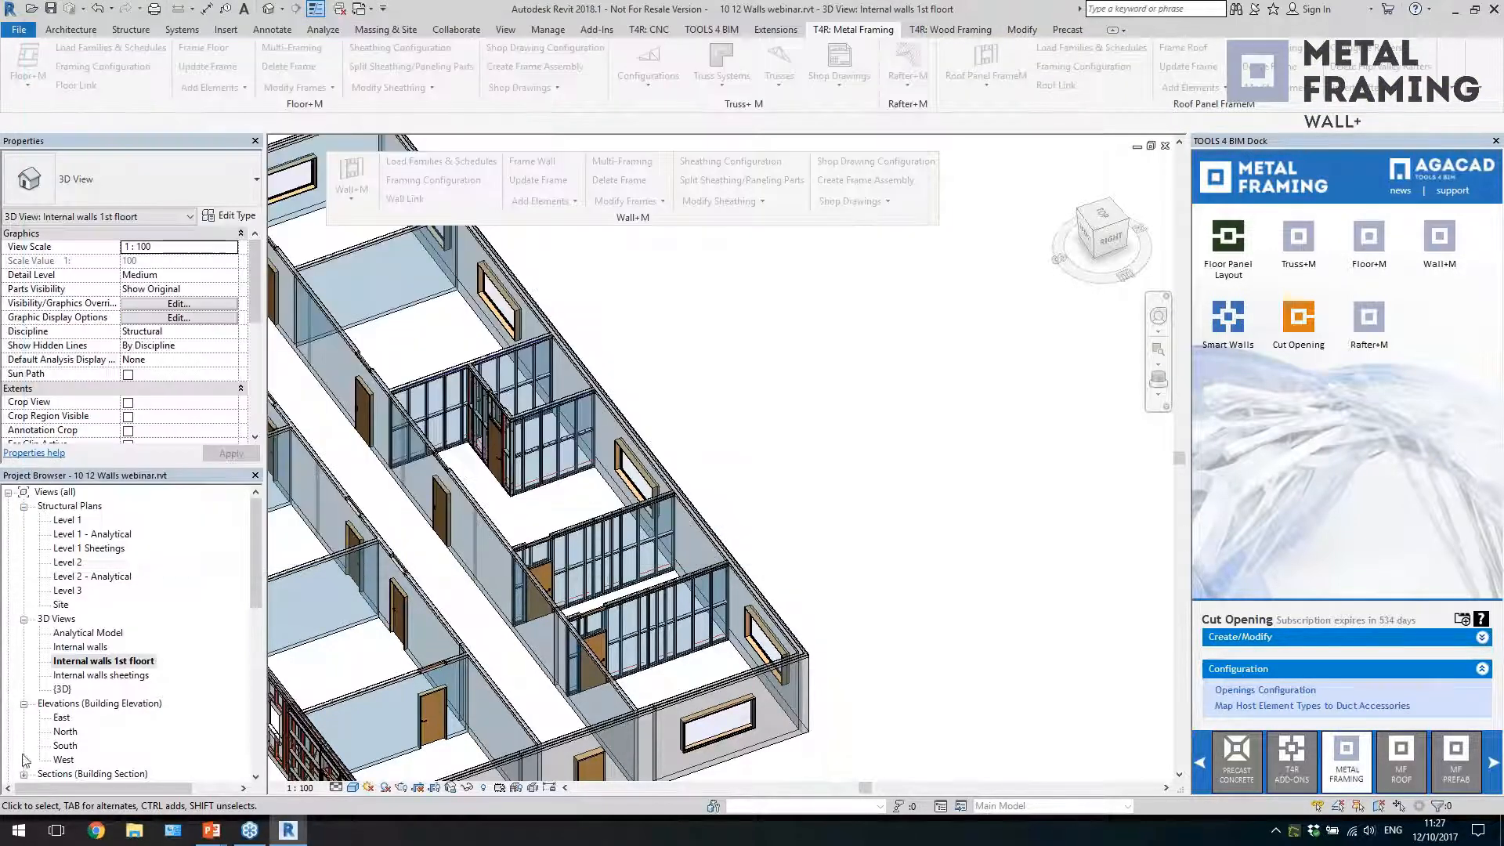
{"action": "double_click", "coordinate": [102, 675]}
{"action": "scroll", "coordinate": [693, 589], "scroll_direction": "up", "scroll_amount": 8}
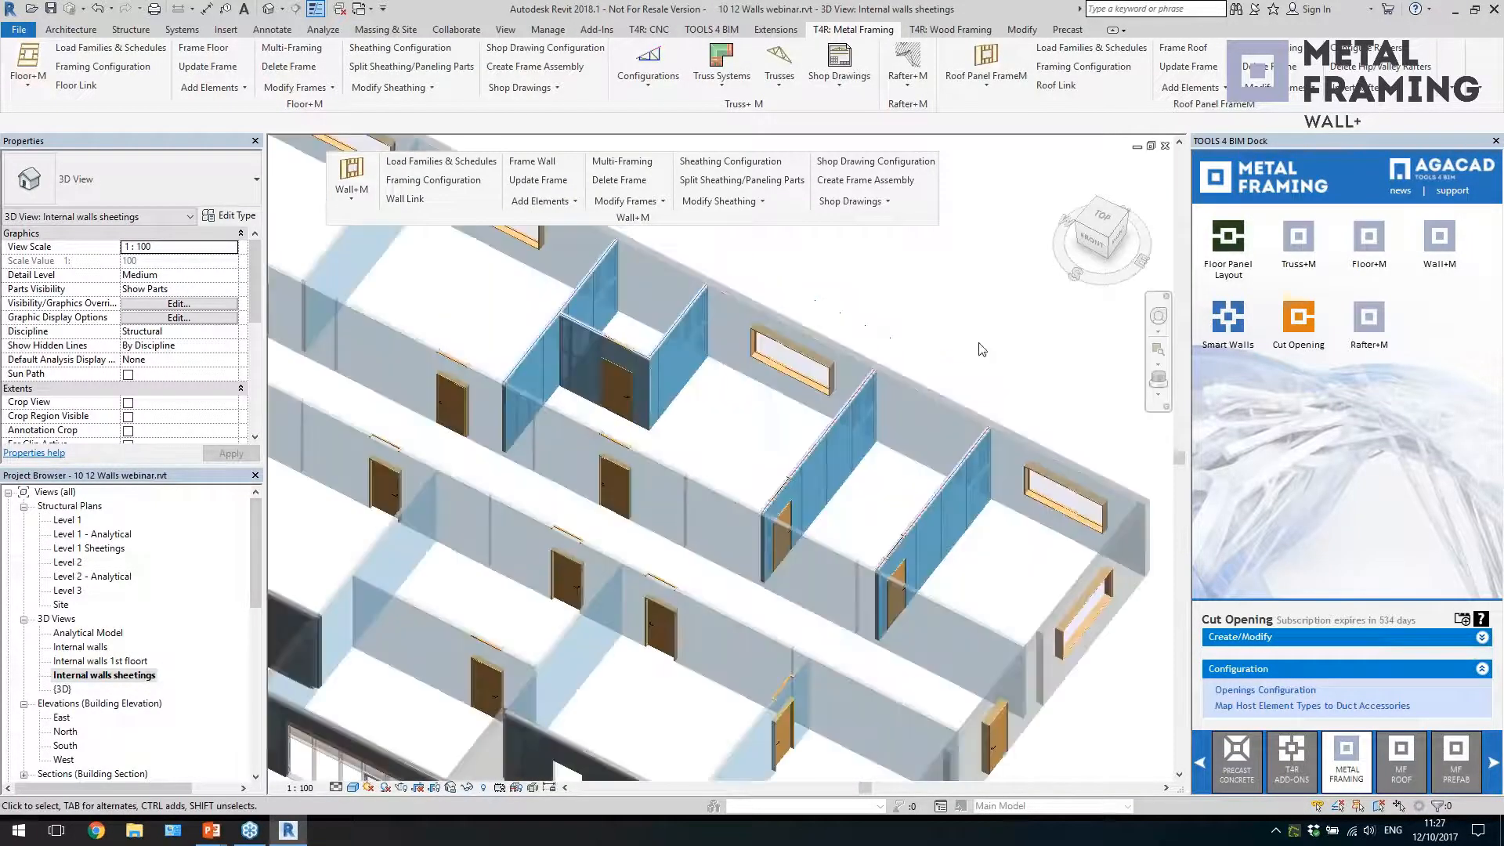
{"action": "scroll", "coordinate": [621, 467], "scroll_direction": "up", "scroll_amount": 3}
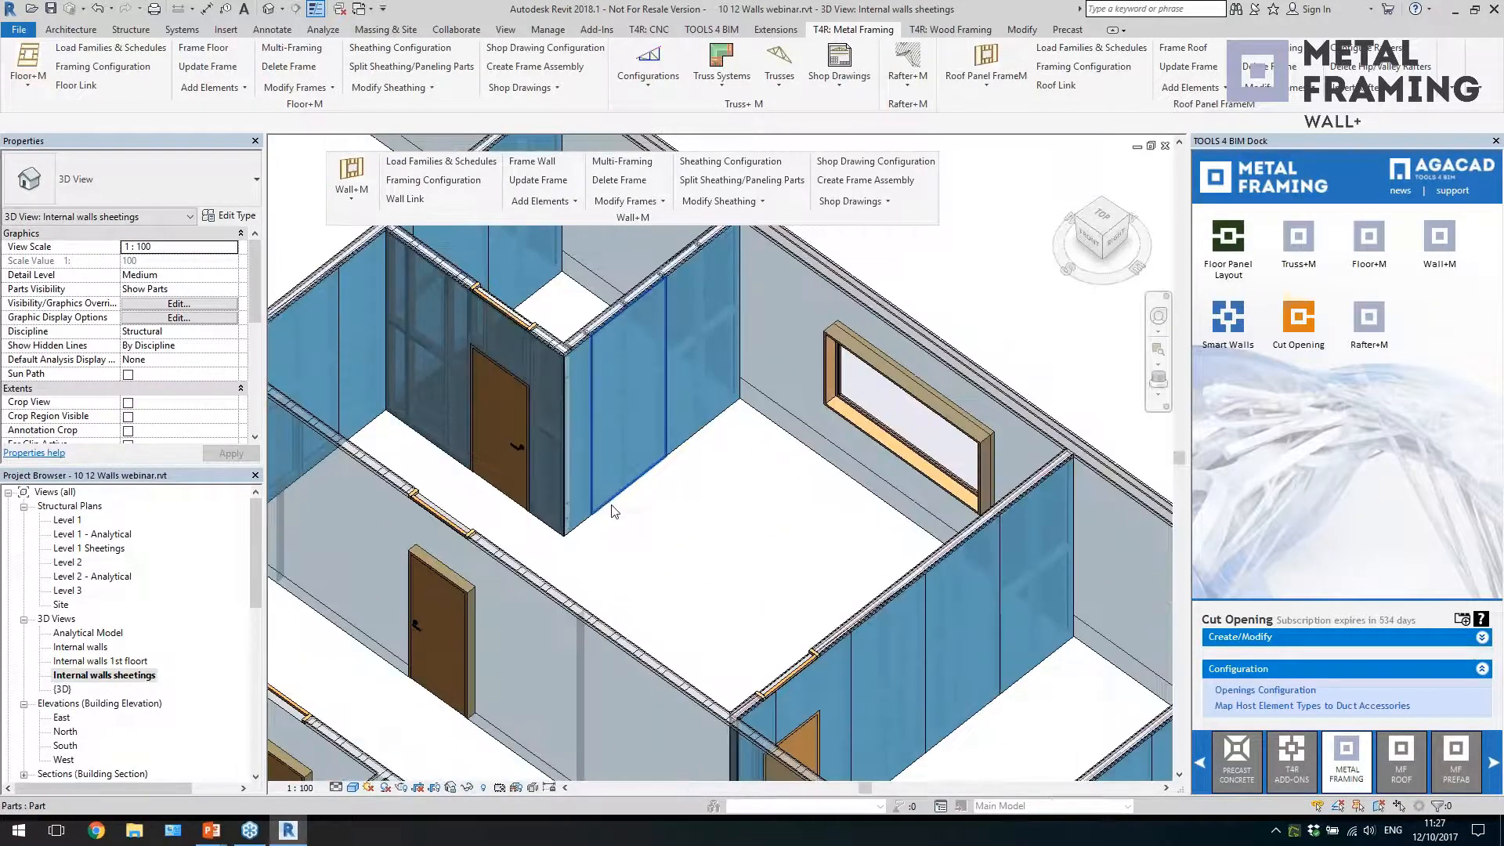
Examine individual sheathing parts on the internal walls, including the panels around the door openings and the frame behind them
{"action": "left_click", "coordinate": [615, 511]}
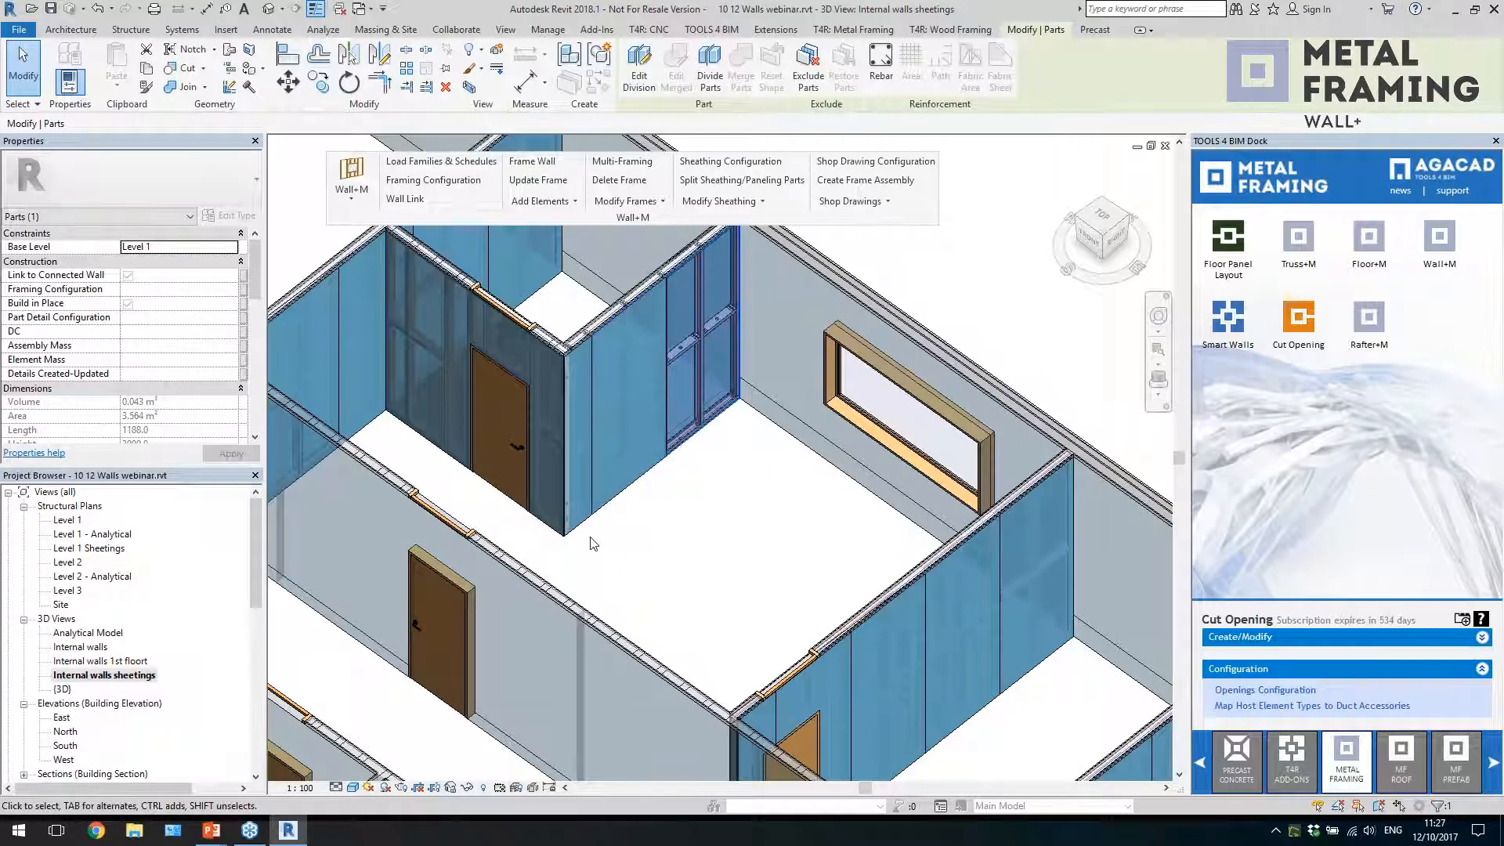
{"action": "left_click", "coordinate": [557, 536]}
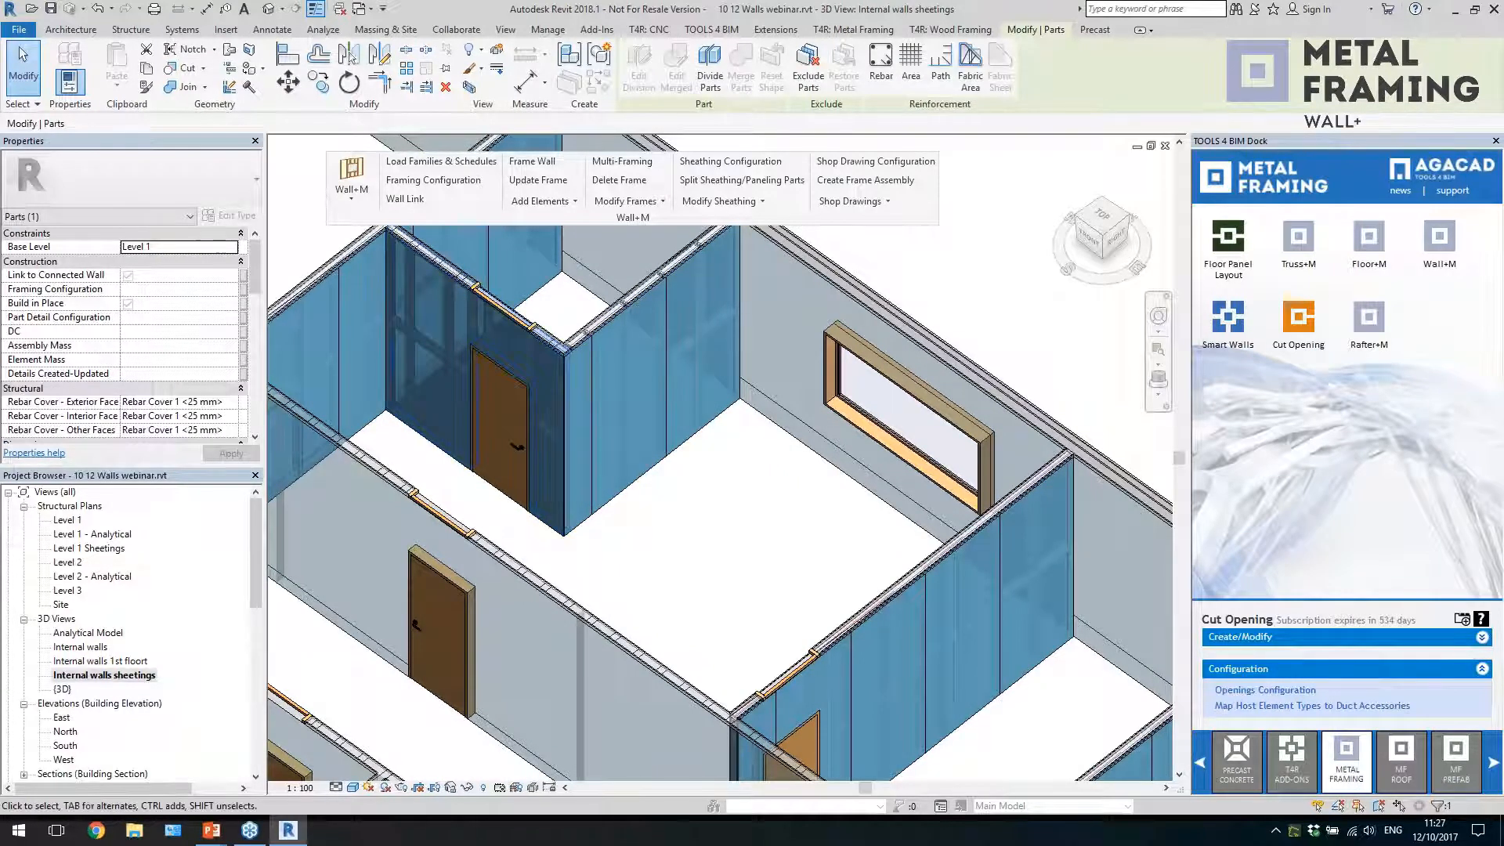
{"action": "left_click", "coordinate": [548, 541]}
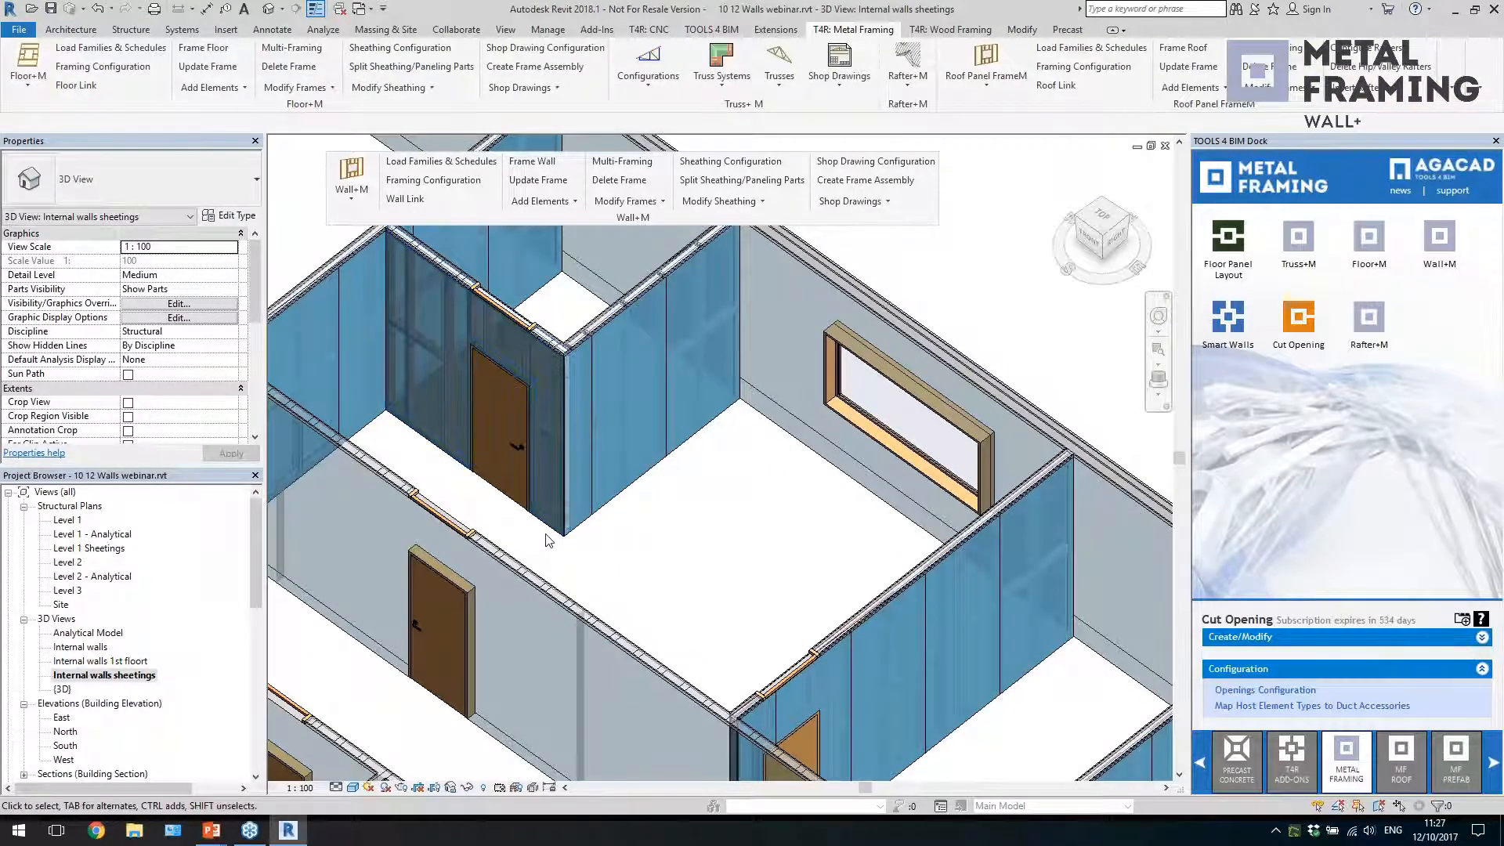
{"action": "scroll", "coordinate": [570, 538], "scroll_direction": "down", "scroll_amount": 2}
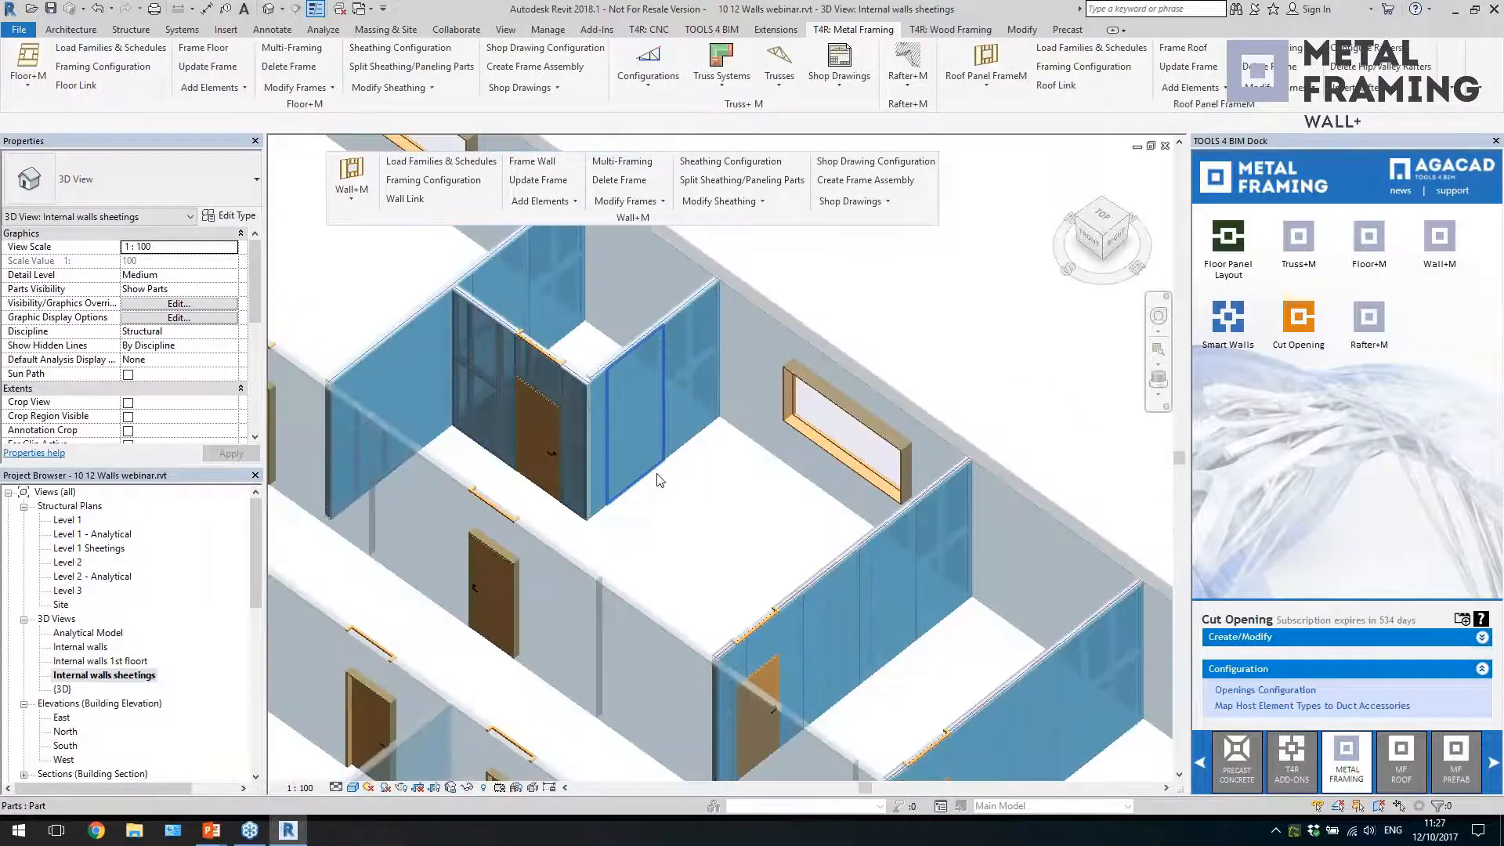
{"action": "left_click", "coordinate": [570, 495]}
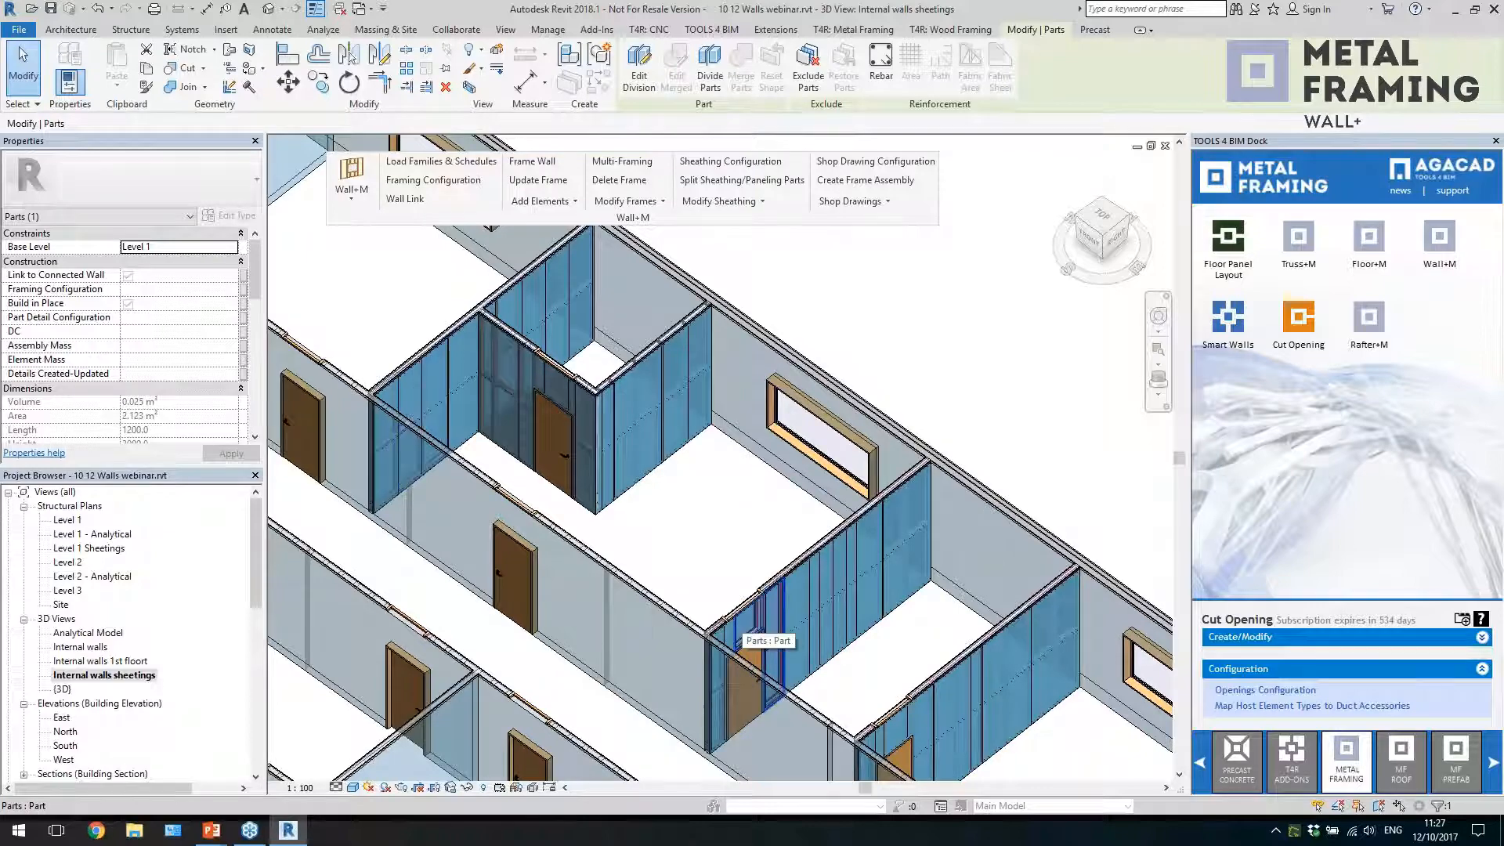
{"action": "scroll", "coordinate": [817, 641], "scroll_direction": "up", "scroll_amount": 2}
{"action": "middle_click_drag", "start_coordinate": [816, 644], "coordinate": [755, 661], "text": "shift"}
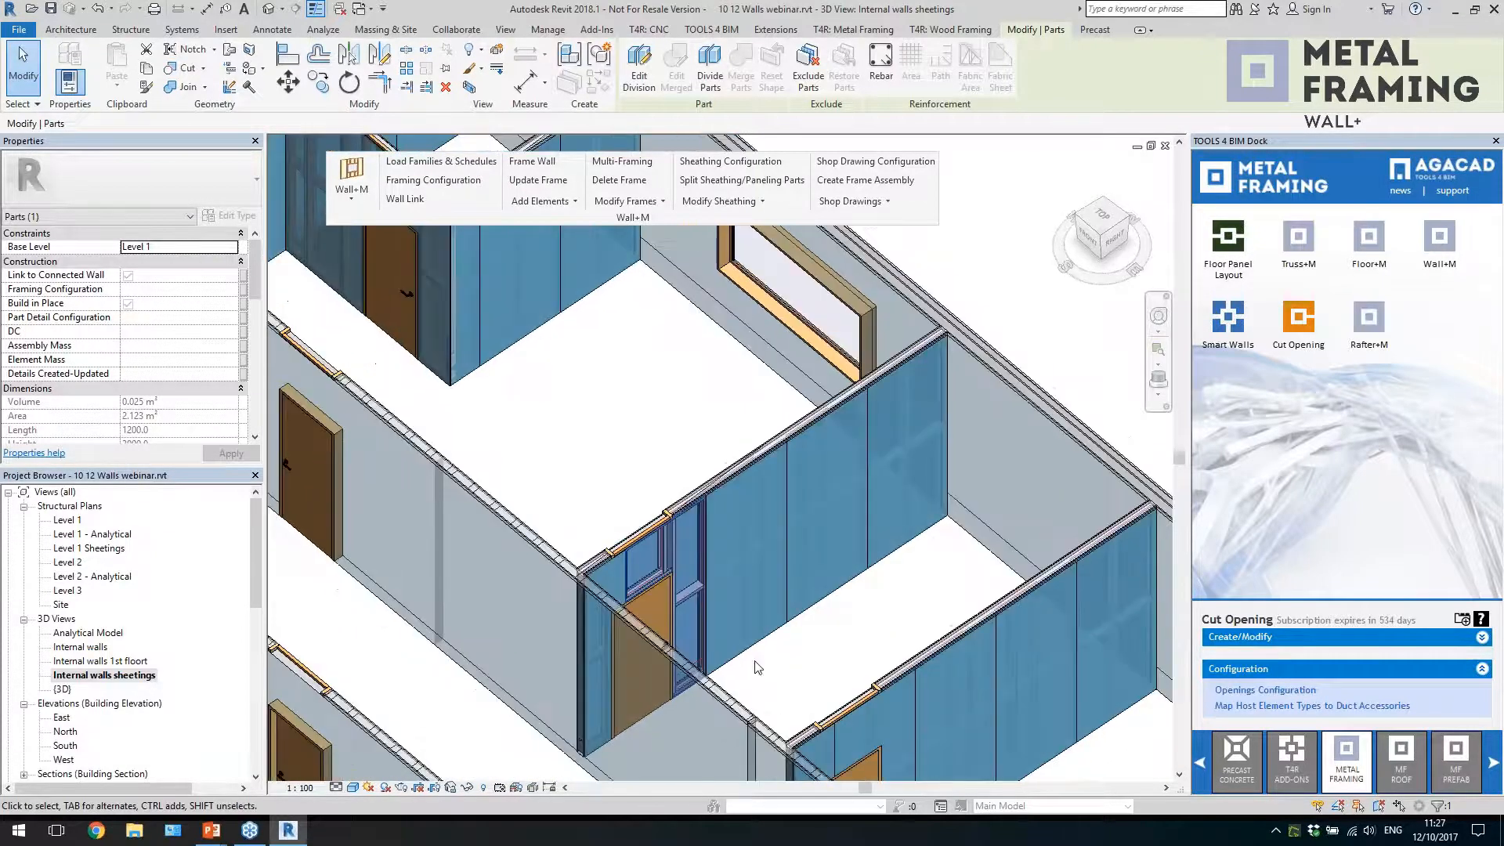
{"action": "left_click", "coordinate": [745, 656]}
{"action": "scroll", "coordinate": [784, 626], "scroll_direction": "down", "scroll_amount": 2}
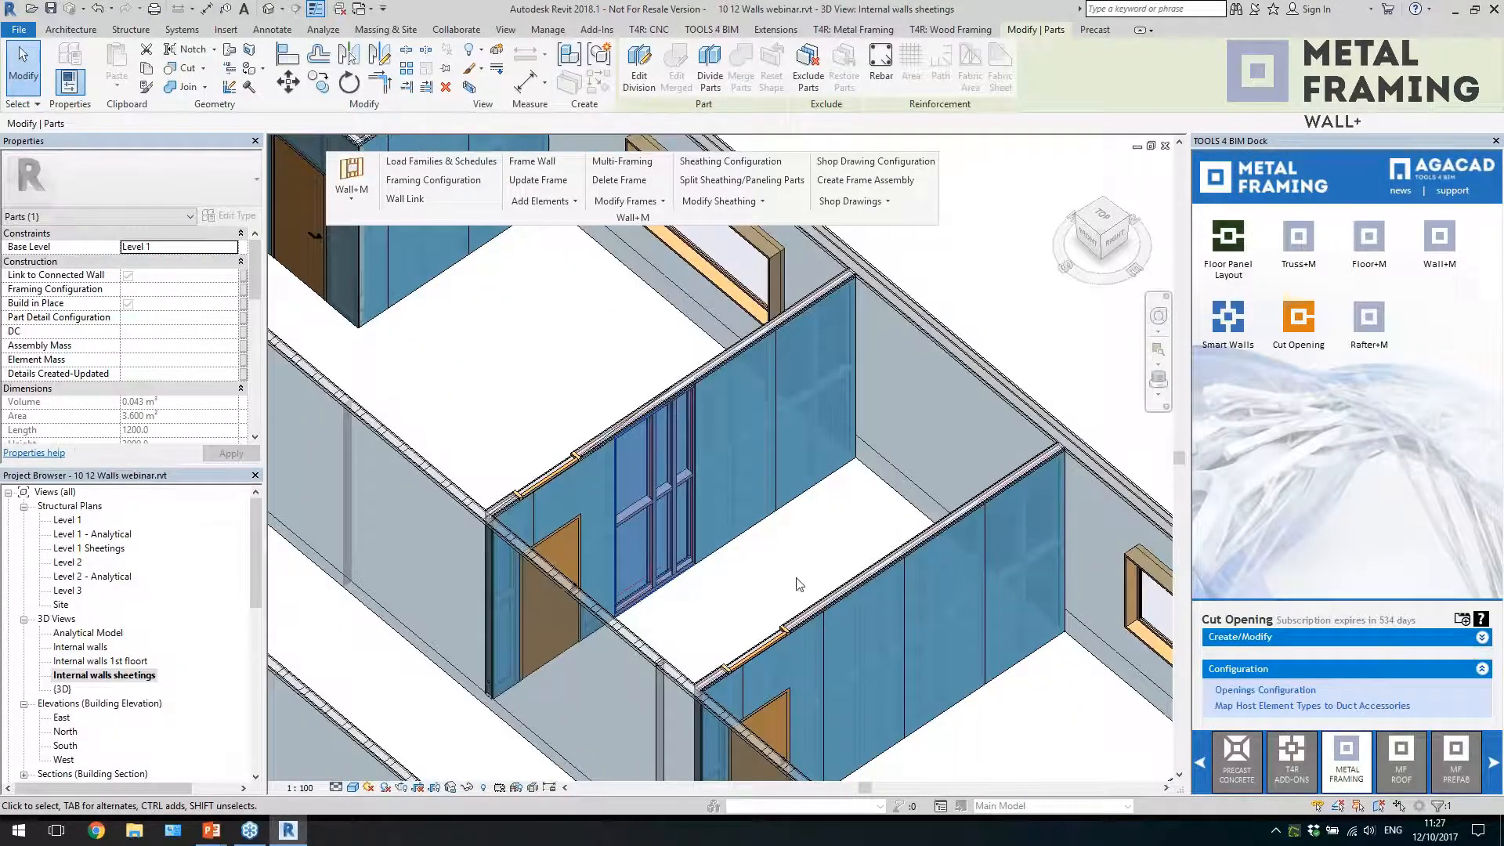
{"action": "middle_click_drag", "start_coordinate": [790, 572], "coordinate": [795, 565], "text": "shift"}
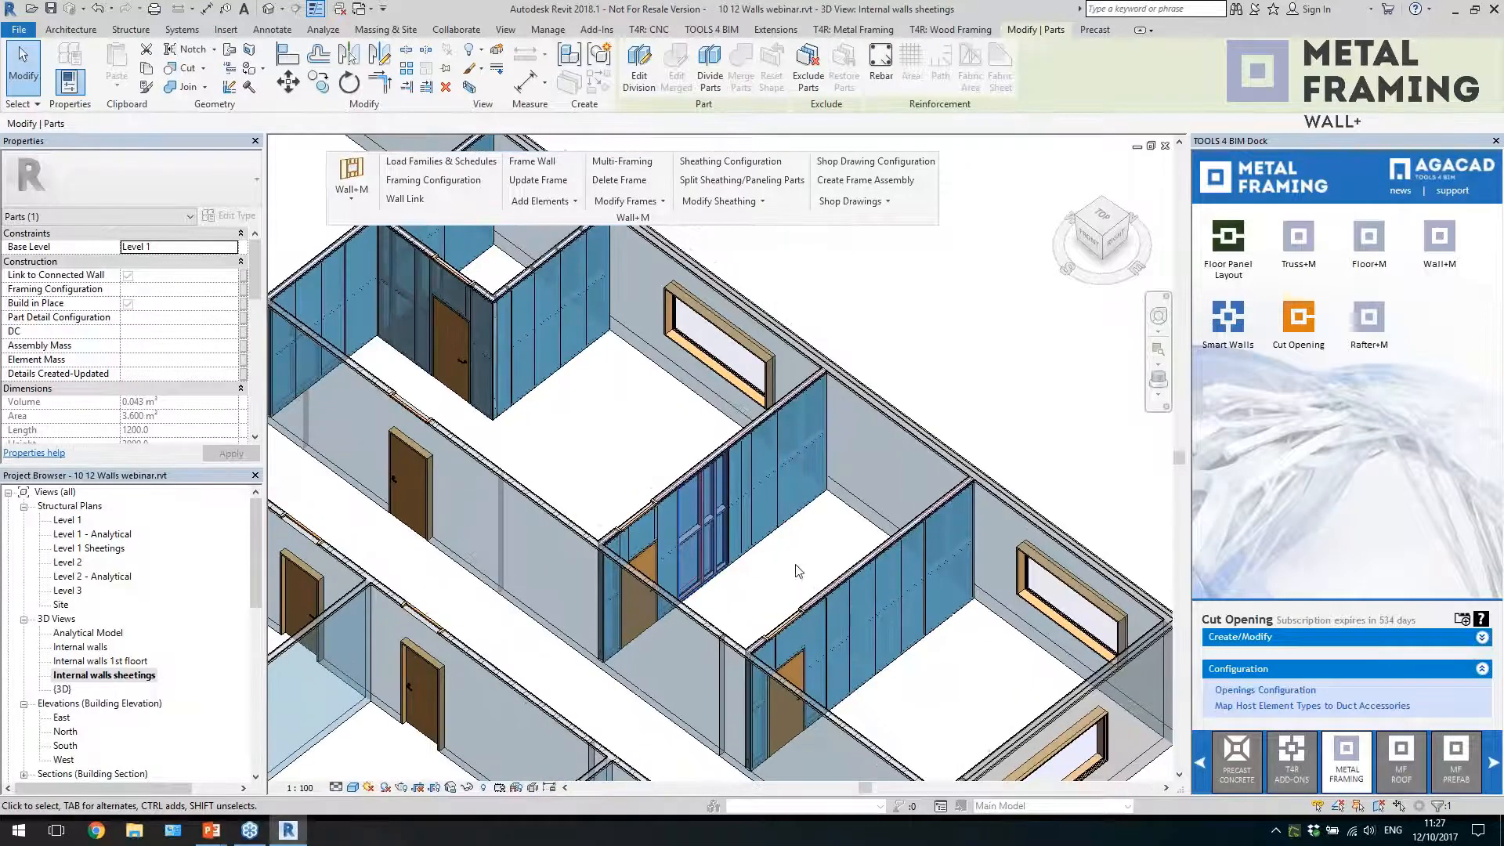
{"action": "left_click", "coordinate": [795, 564]}
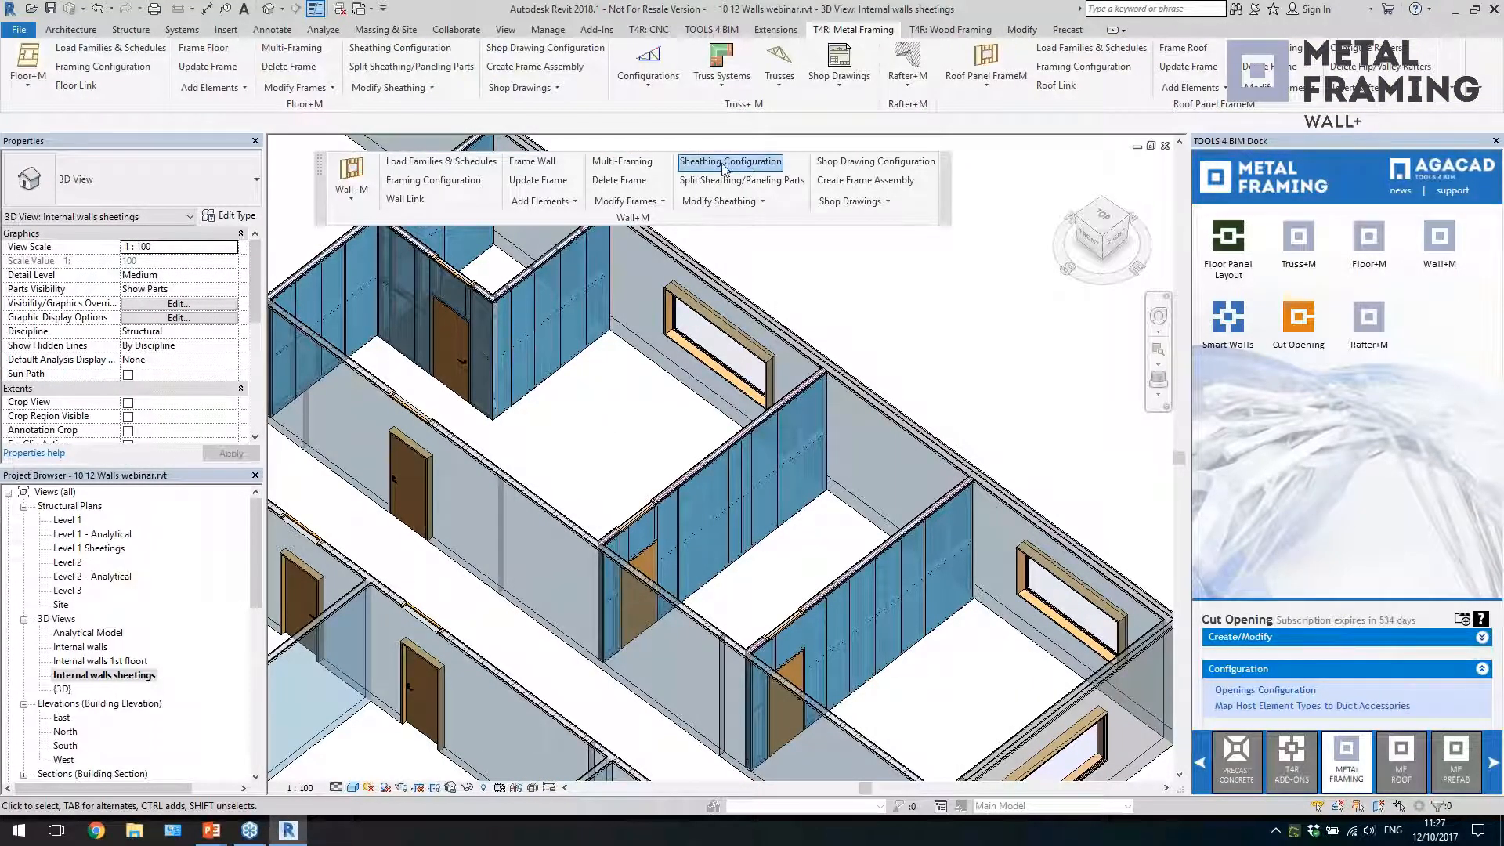
Review the sheathing dimensions and the inner and outer sheathing layout in the Sheathing Configuration, including the first outer layer's placement direction options
{"action": "left_click", "coordinate": [693, 163]}
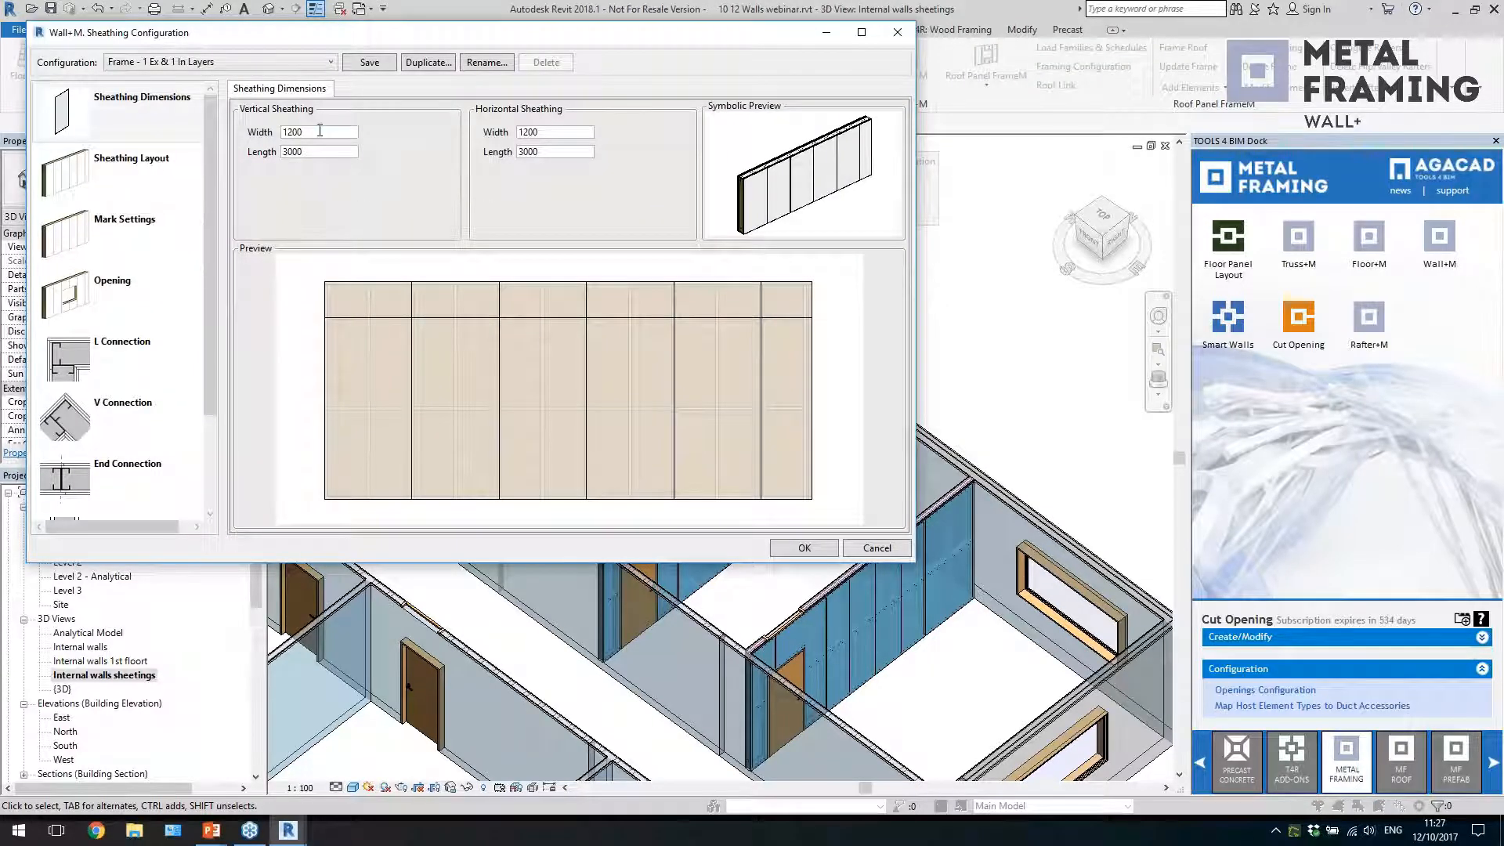
{"action": "left_click", "coordinate": [132, 166]}
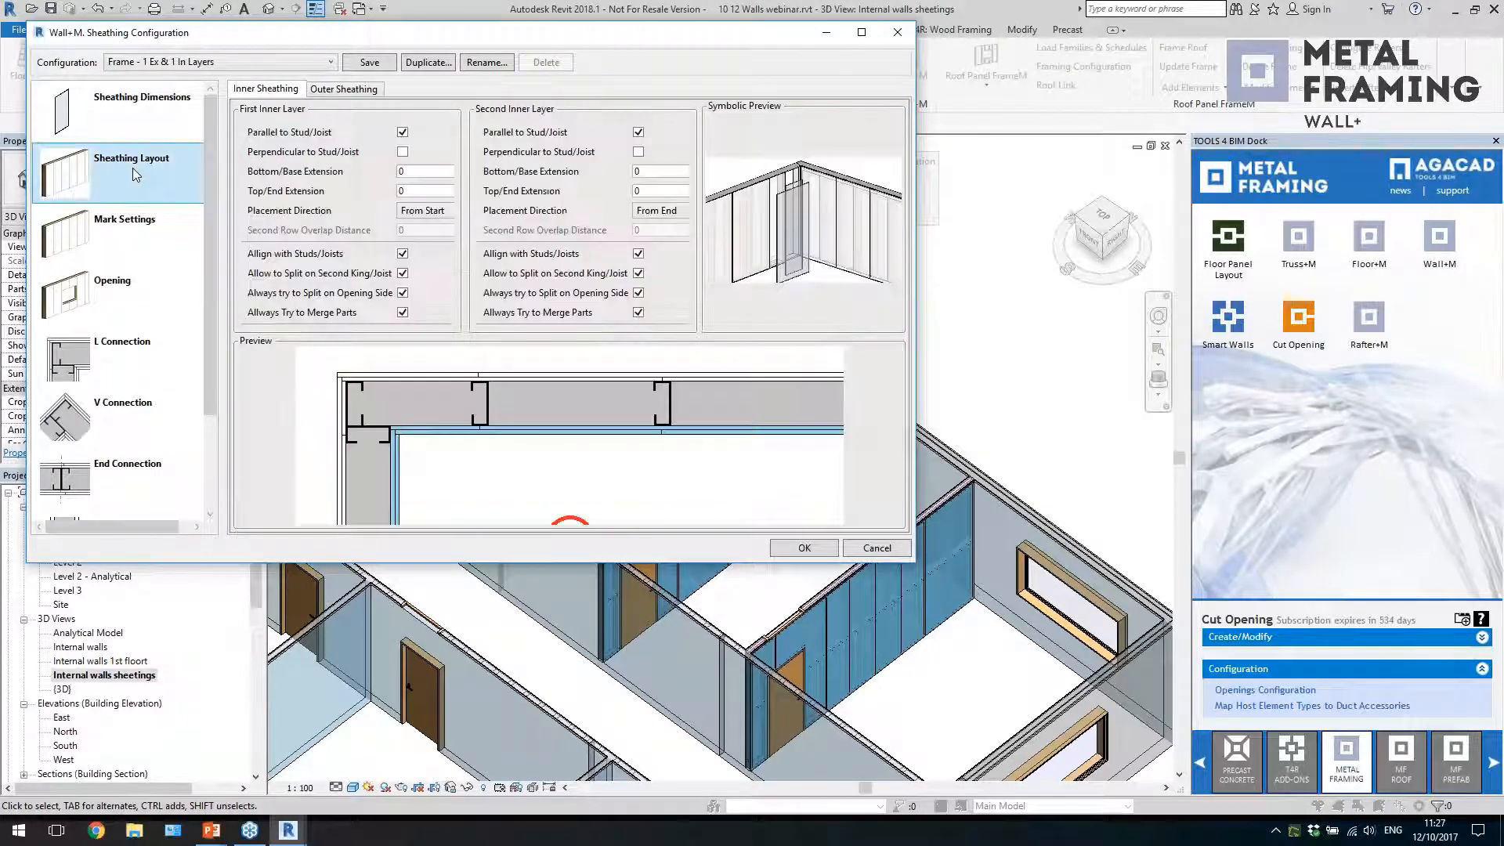
{"action": "left_click", "coordinate": [357, 91]}
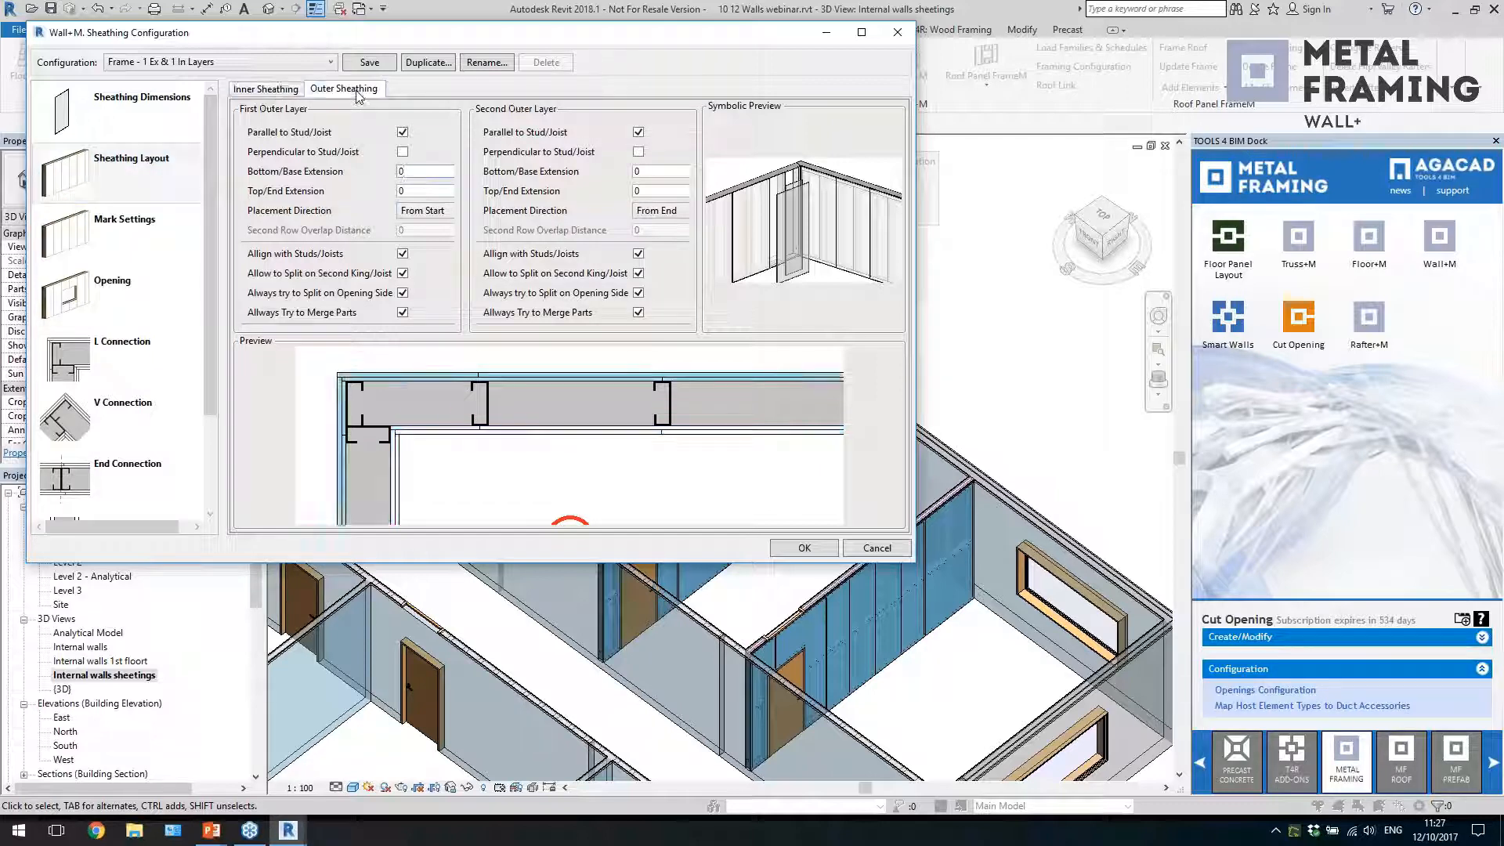
{"action": "left_click", "coordinate": [417, 211]}
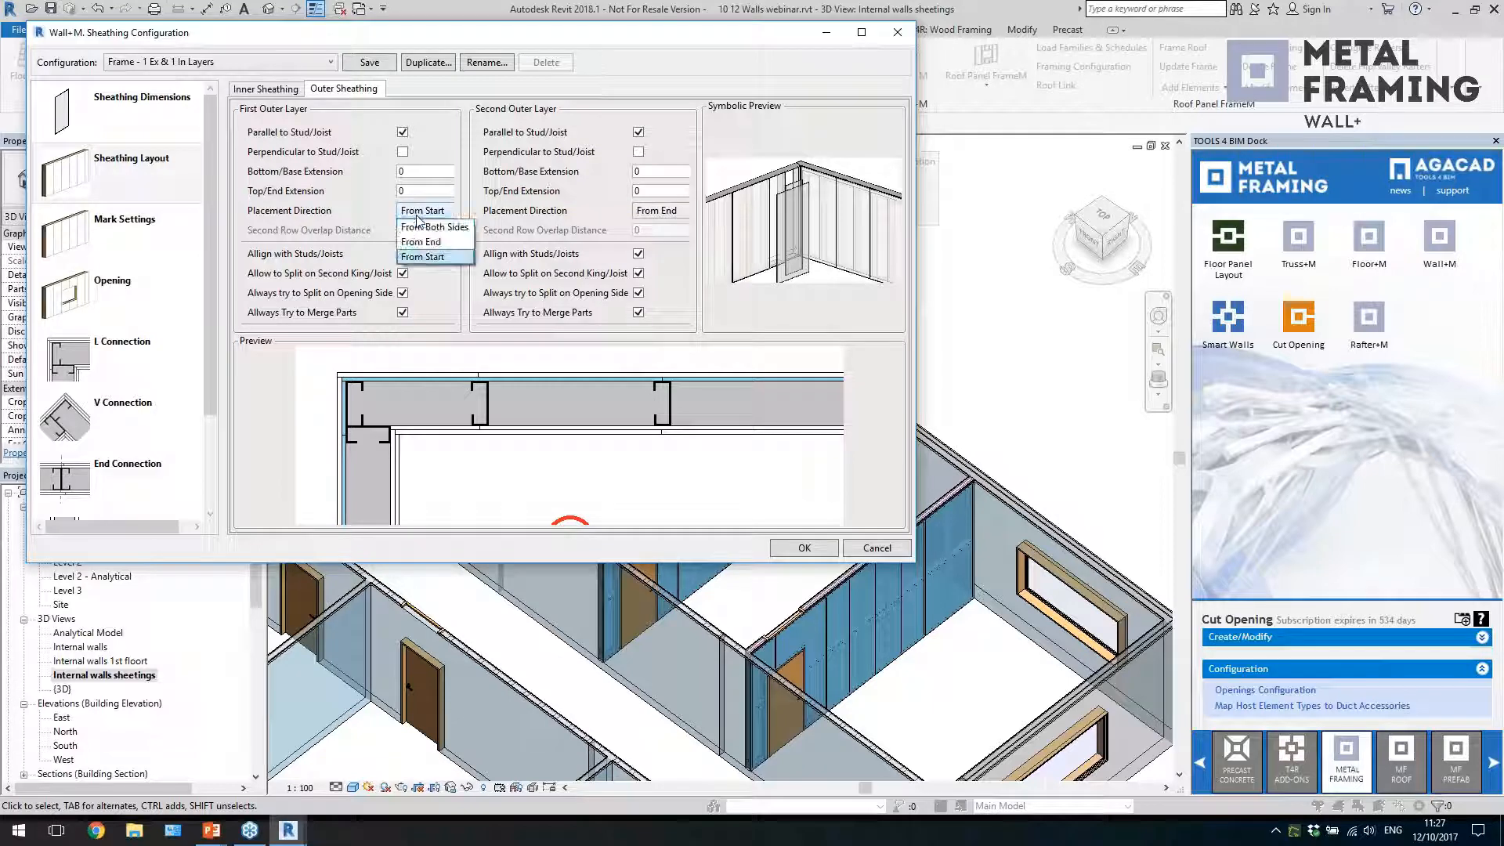
{"action": "left_click", "coordinate": [467, 149]}
Review the sheathing mark, opening and L connection settings, including the inner corner's inner sheathing, and dismiss the configuration without changes
{"action": "left_click", "coordinate": [111, 224]}
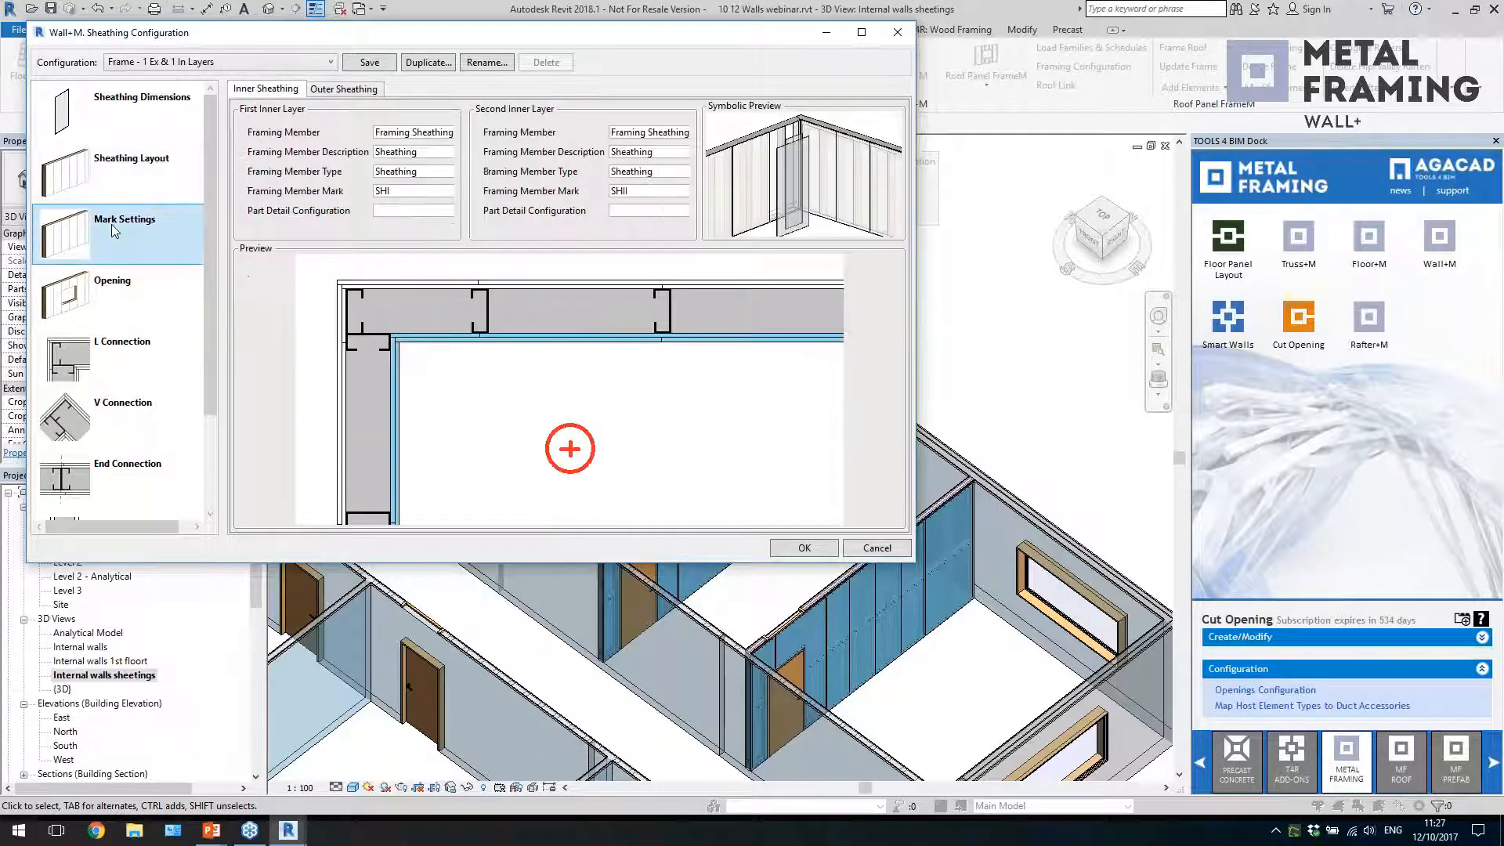
{"action": "left_click", "coordinate": [114, 291]}
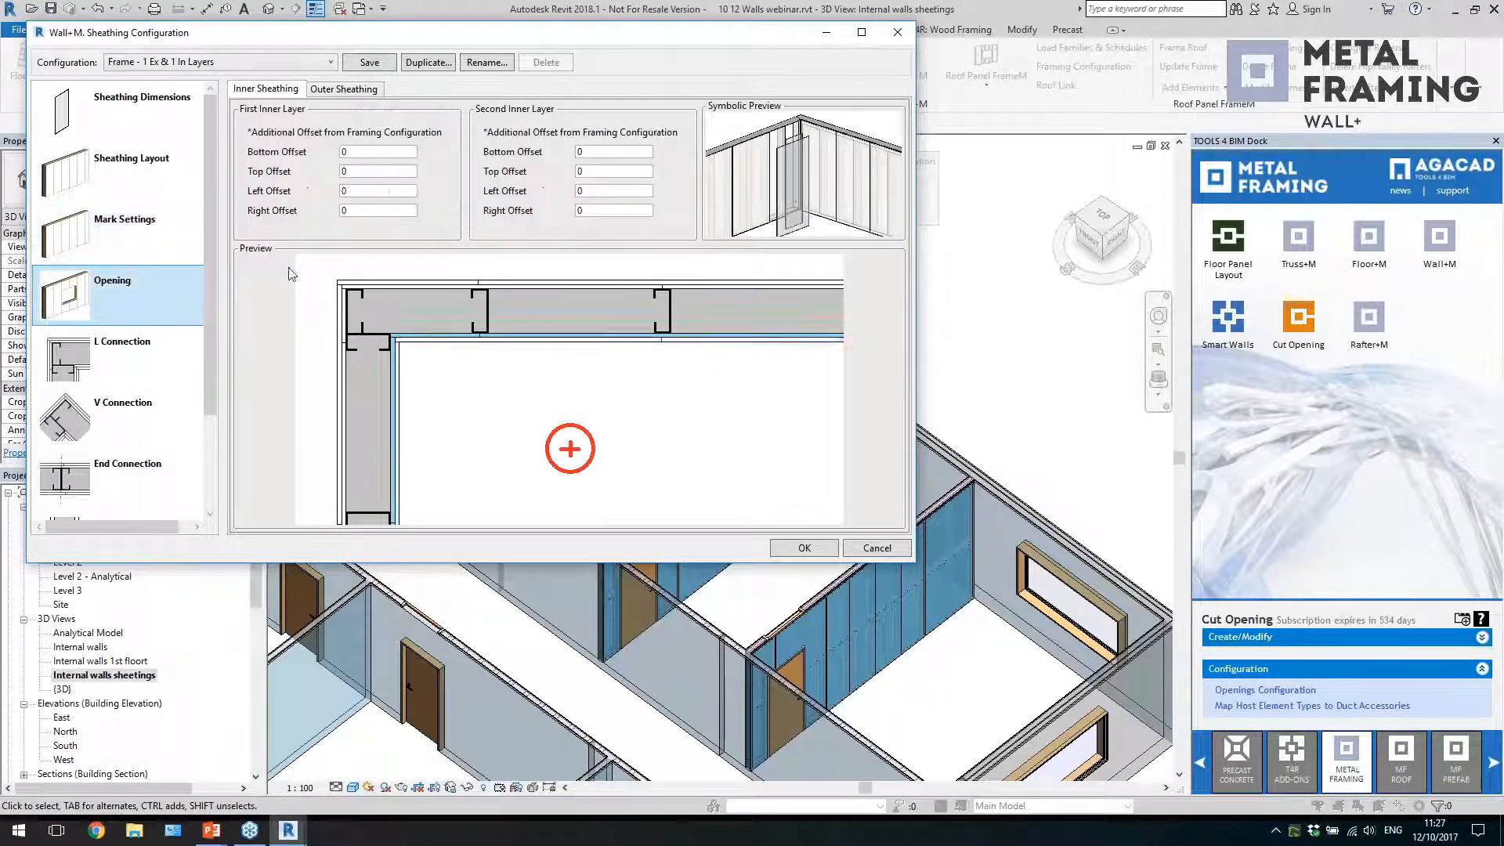
{"action": "left_click", "coordinate": [195, 380]}
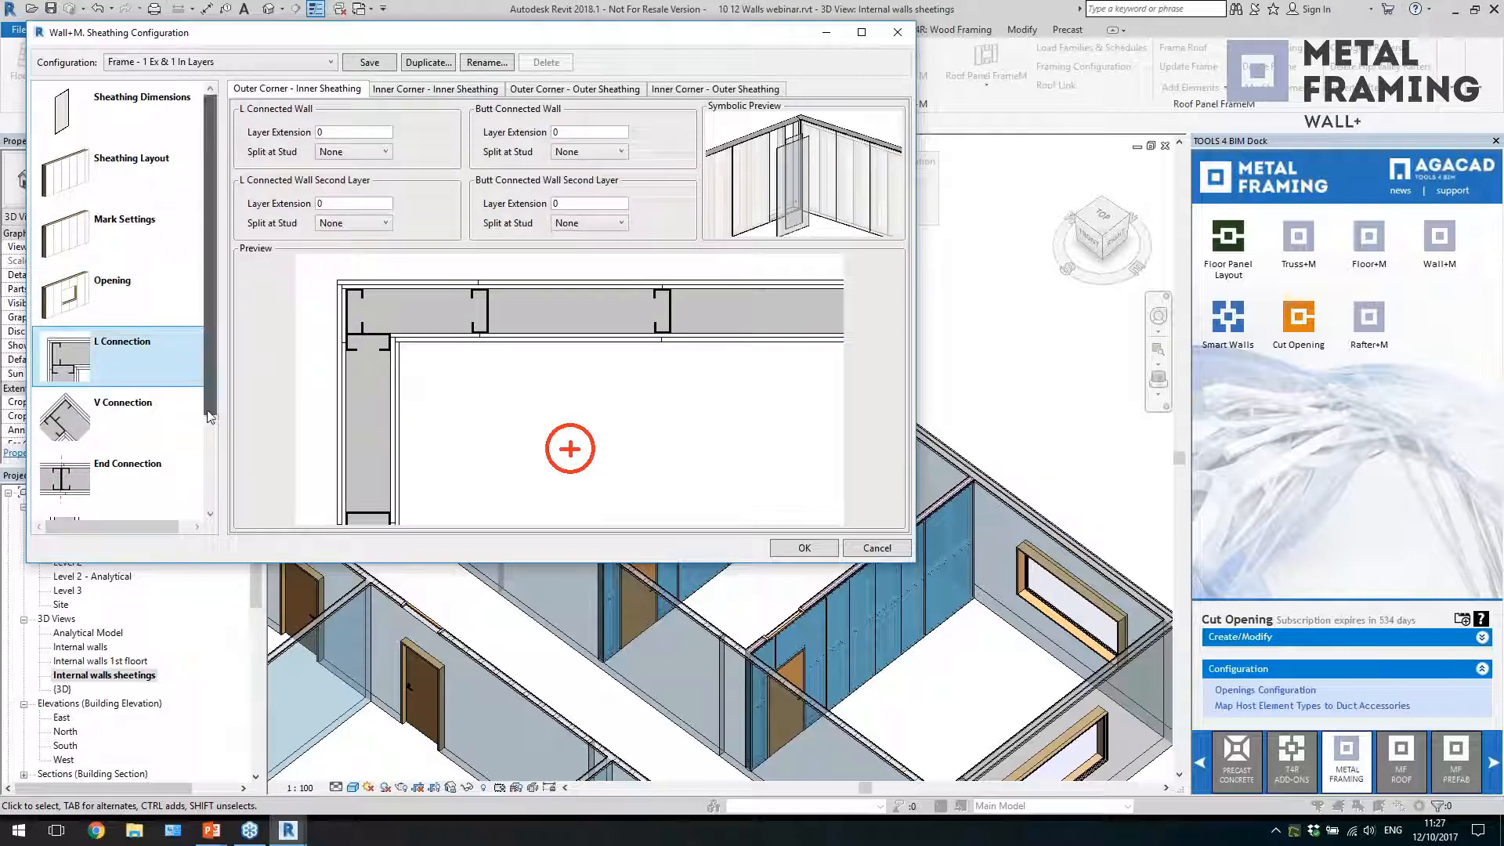
{"action": "left_click_drag", "start_coordinate": [209, 384], "coordinate": [213, 473]}
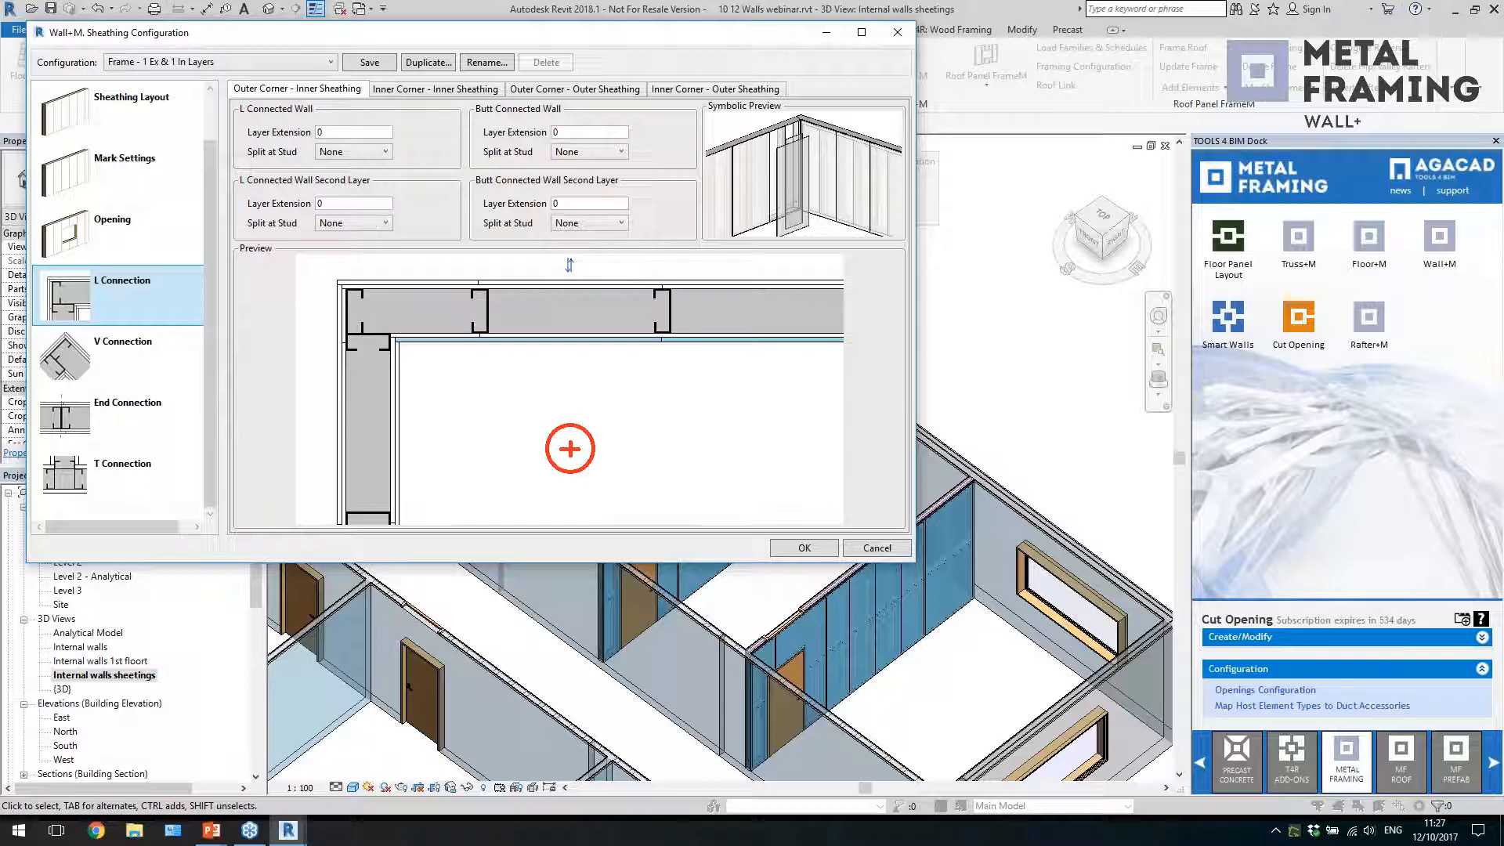
{"action": "left_click", "coordinate": [374, 205]}
{"action": "left_click", "coordinate": [433, 90]}
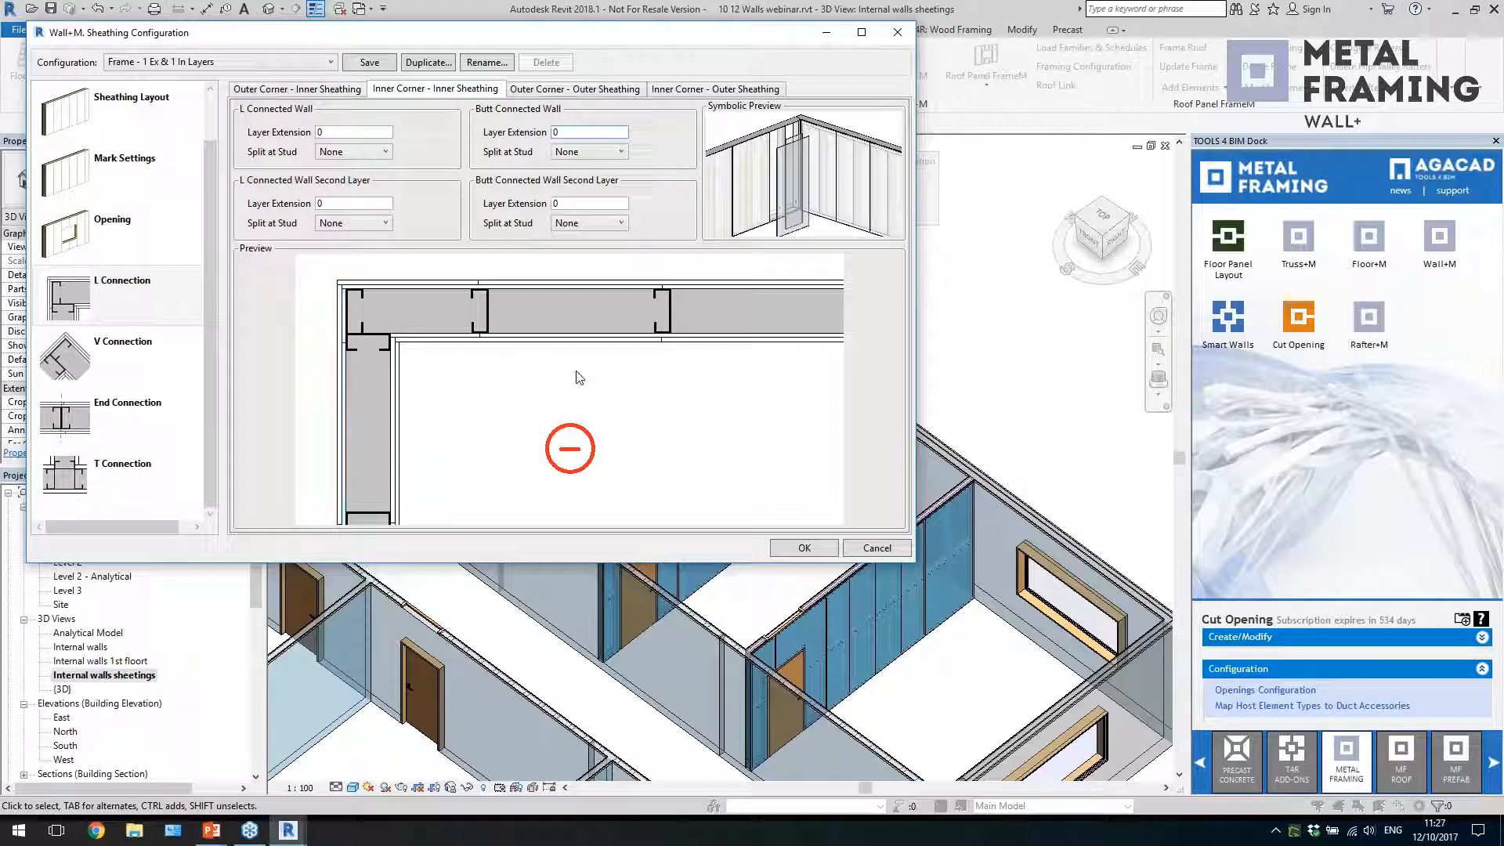
{"action": "left_click", "coordinate": [878, 548]}
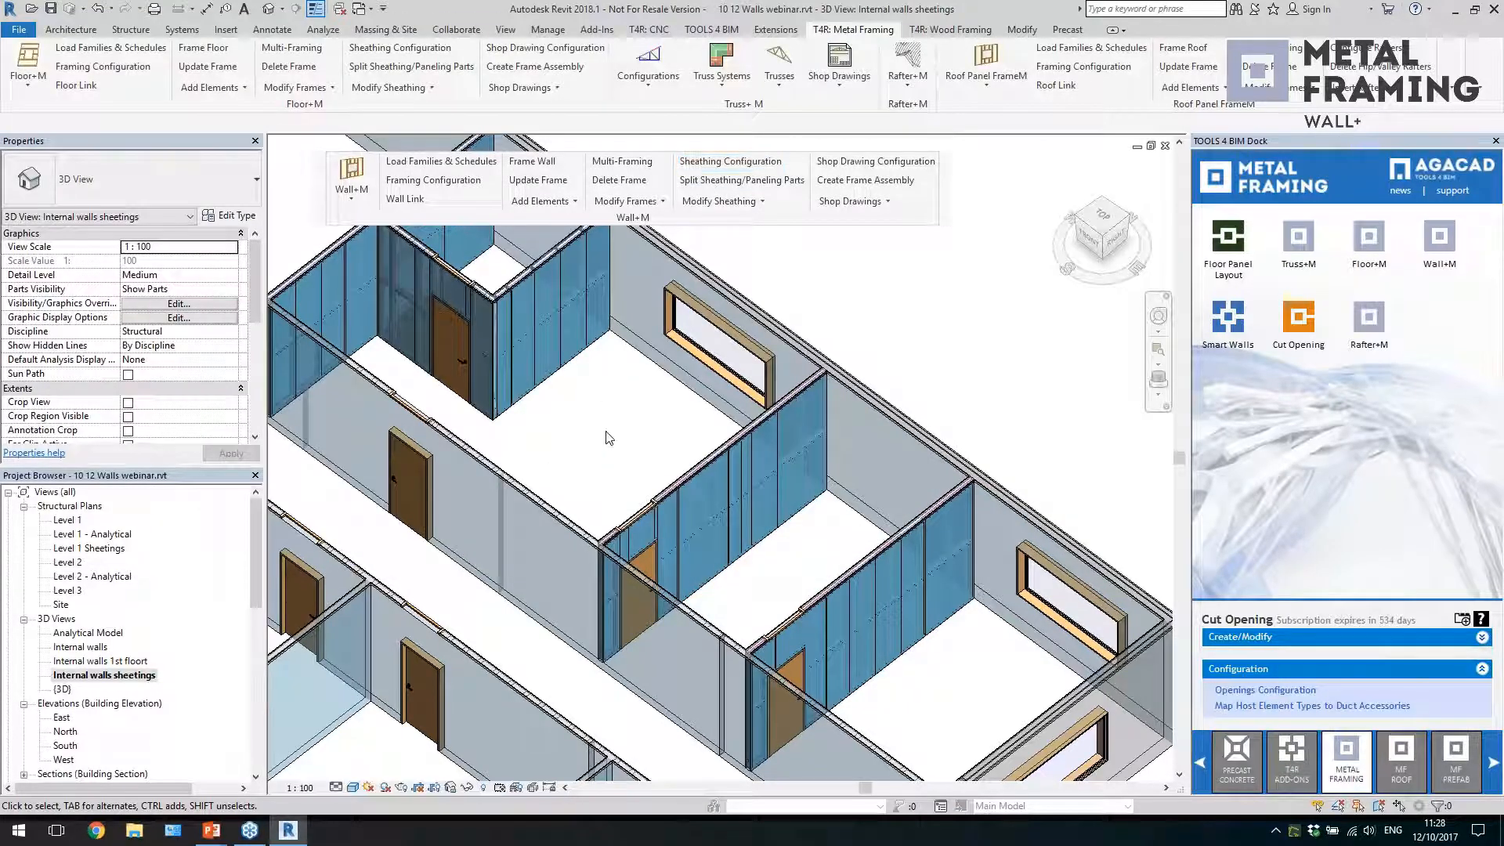
Check the Wall Link layer settings for a W_Internal wall along the corridor, cancel without changes and deselect the wall
{"action": "left_click", "coordinate": [533, 495]}
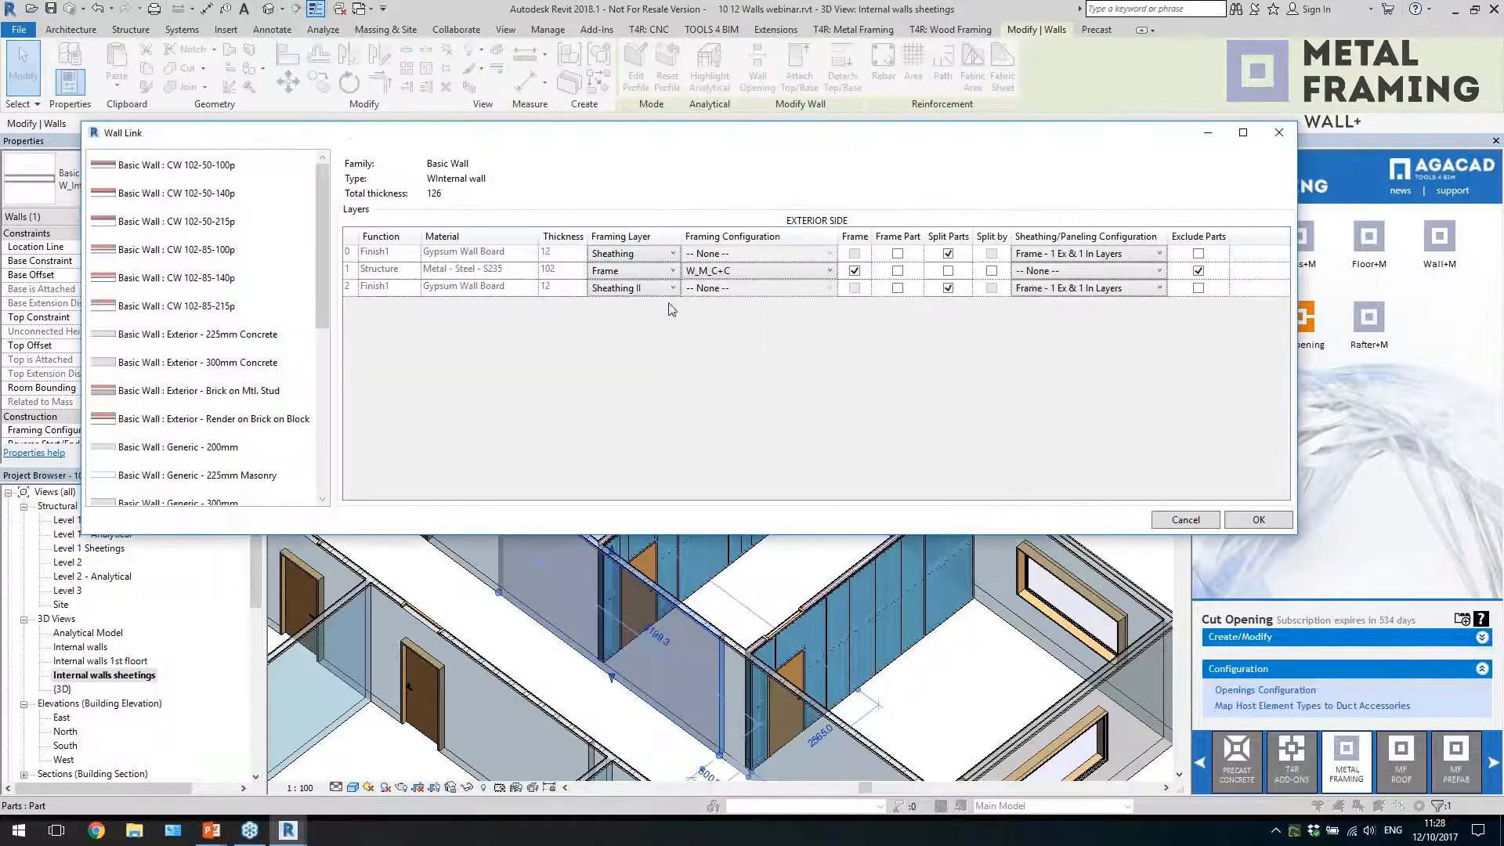
{"action": "left_click", "coordinate": [643, 253]}
{"action": "left_click", "coordinate": [639, 253]}
{"action": "left_click", "coordinate": [1217, 525]}
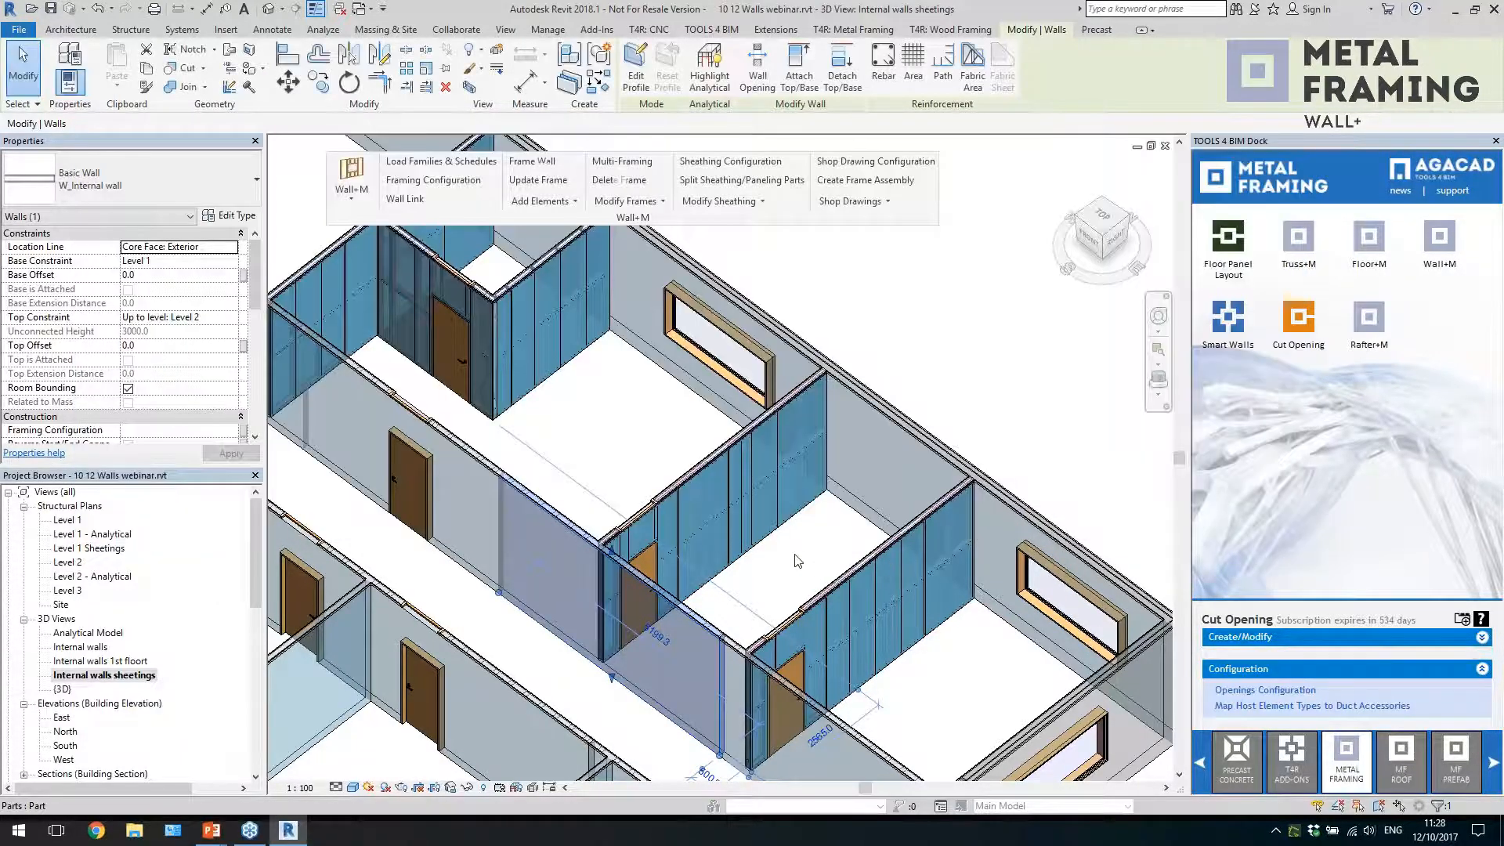
{"action": "key", "text": "Escape"}
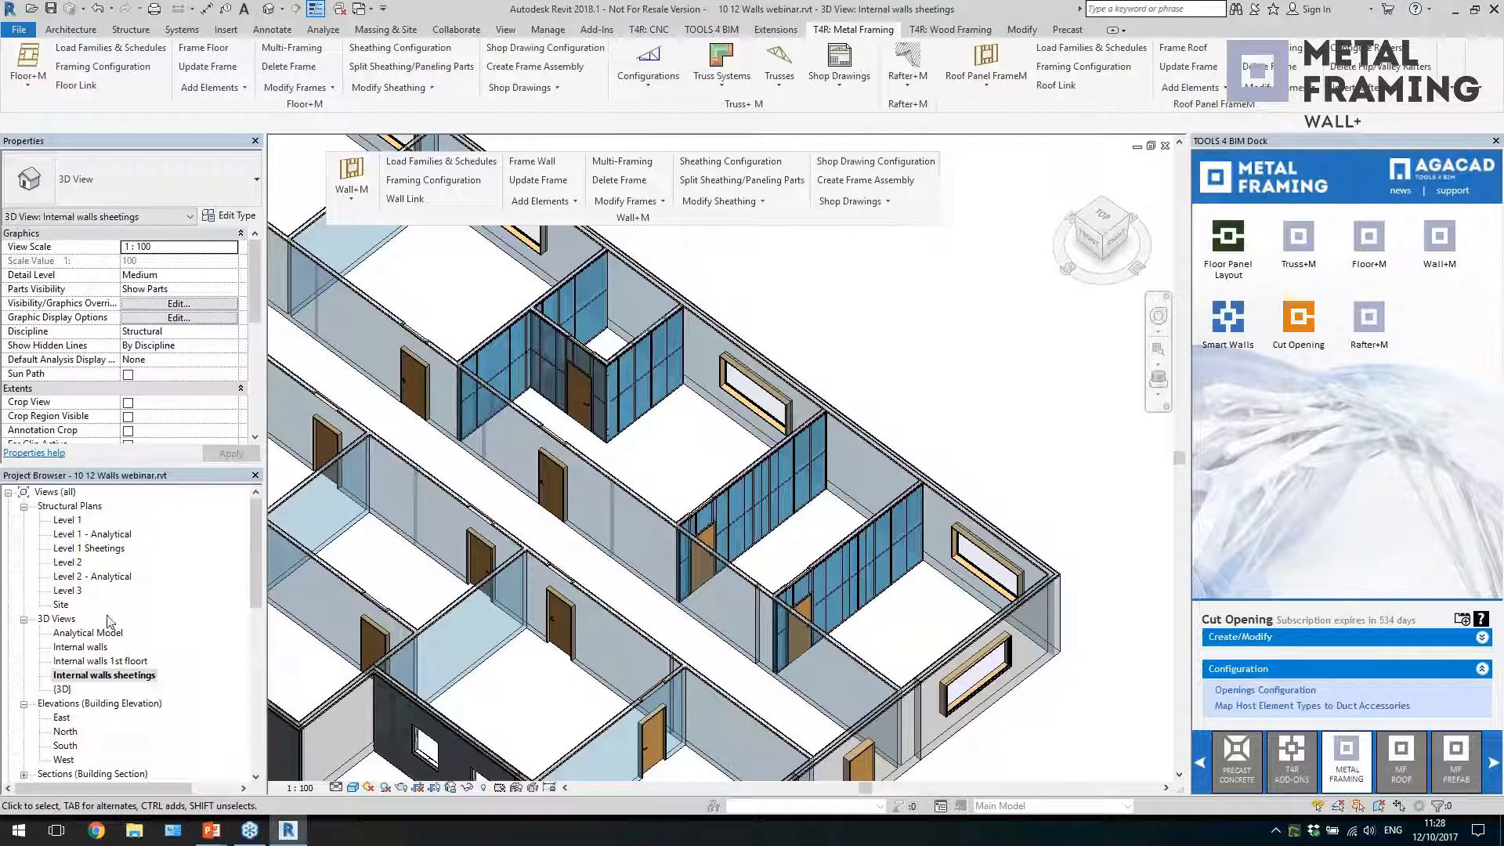
Switch to the {3D} view of the whole building and open the Shop Drawing Configuration
{"action": "double_click", "coordinate": [63, 689]}
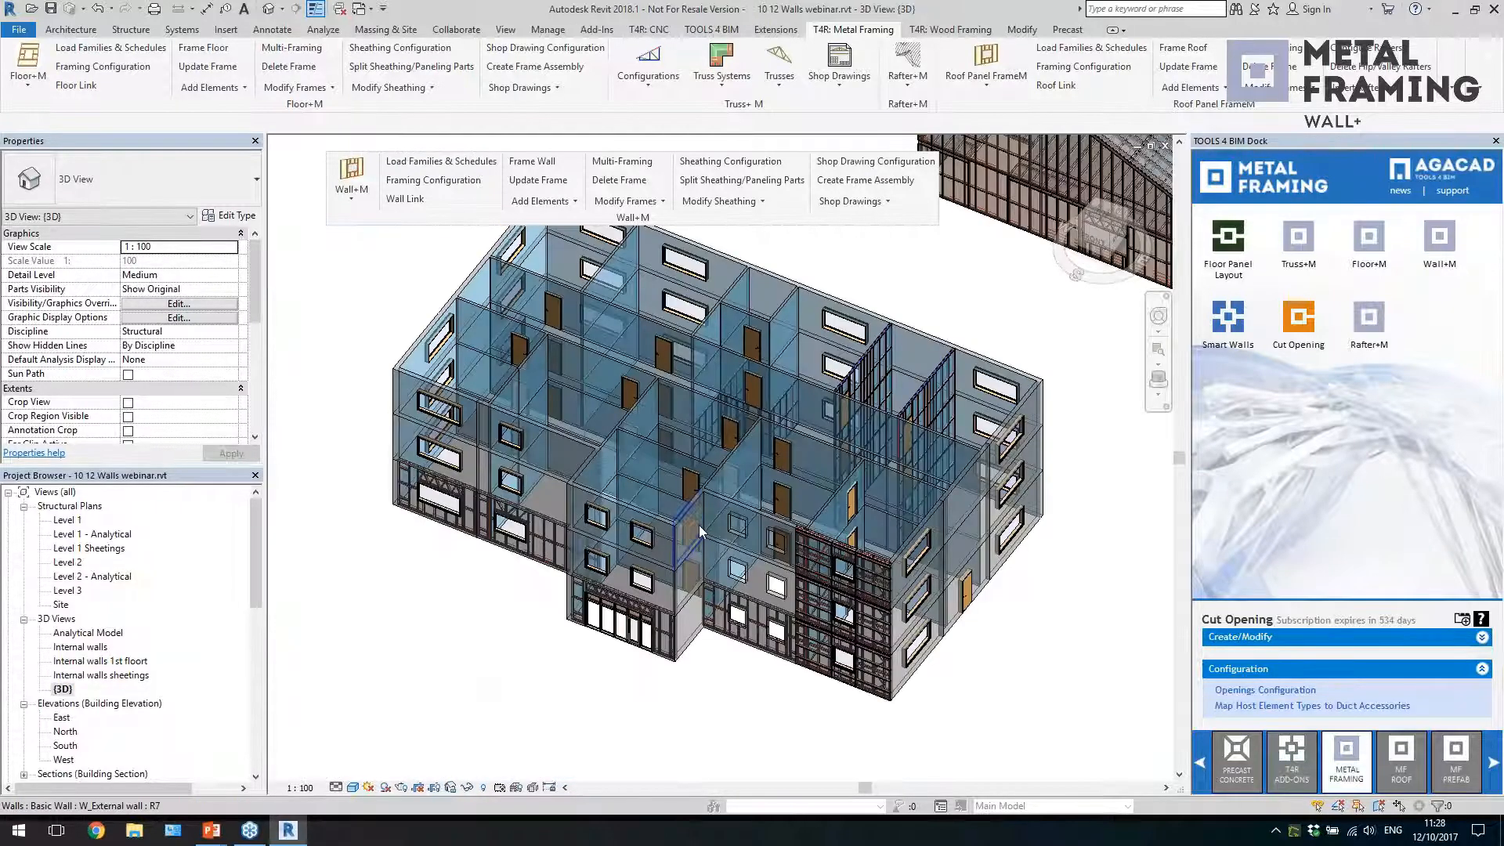
{"action": "middle_click_drag", "start_coordinate": [973, 622], "coordinate": [959, 636], "text": "shift"}
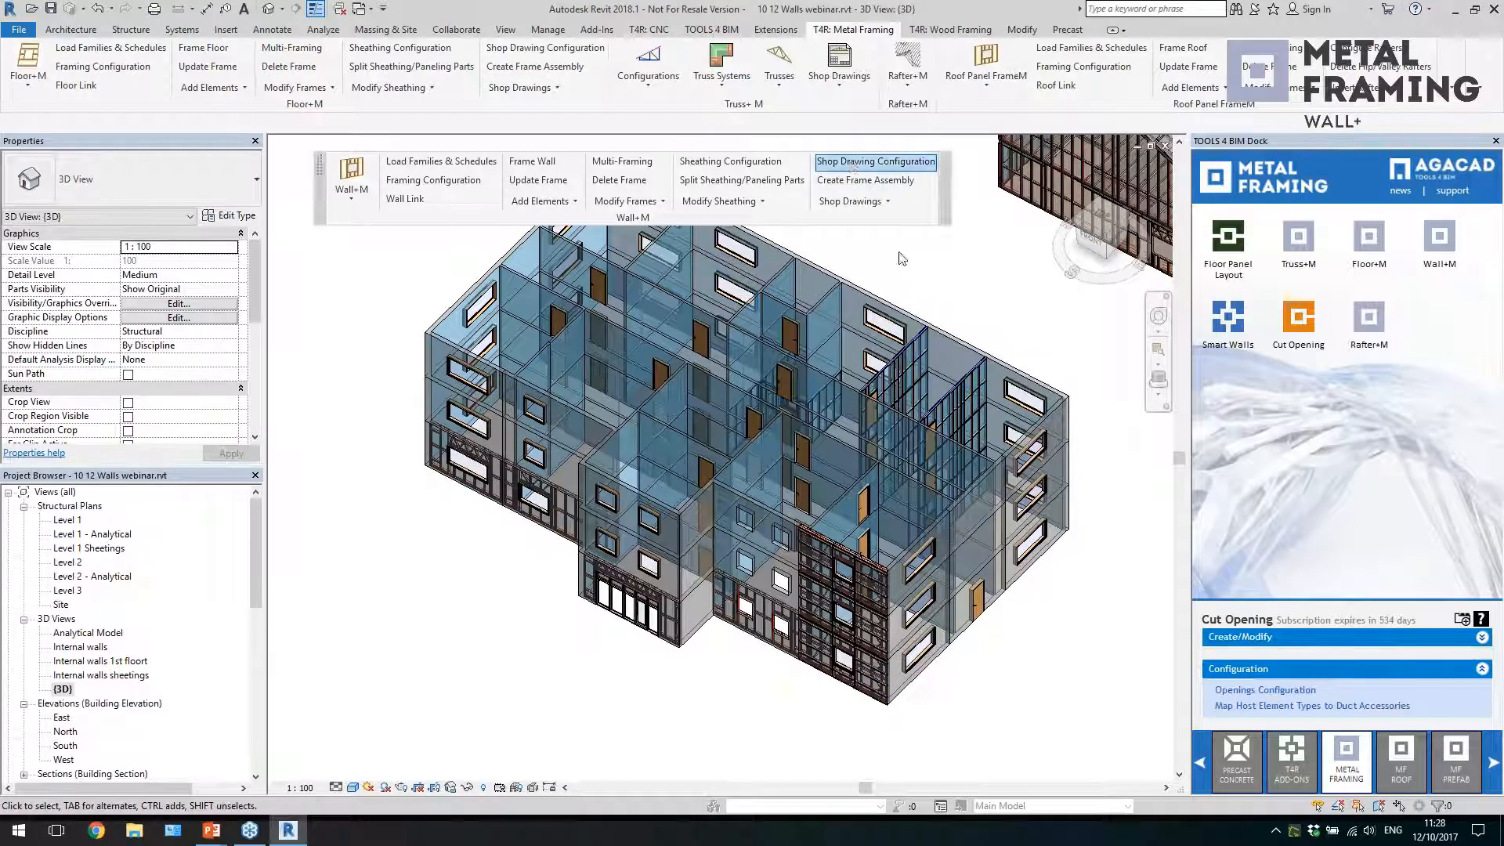
{"action": "left_click", "coordinate": [876, 162]}
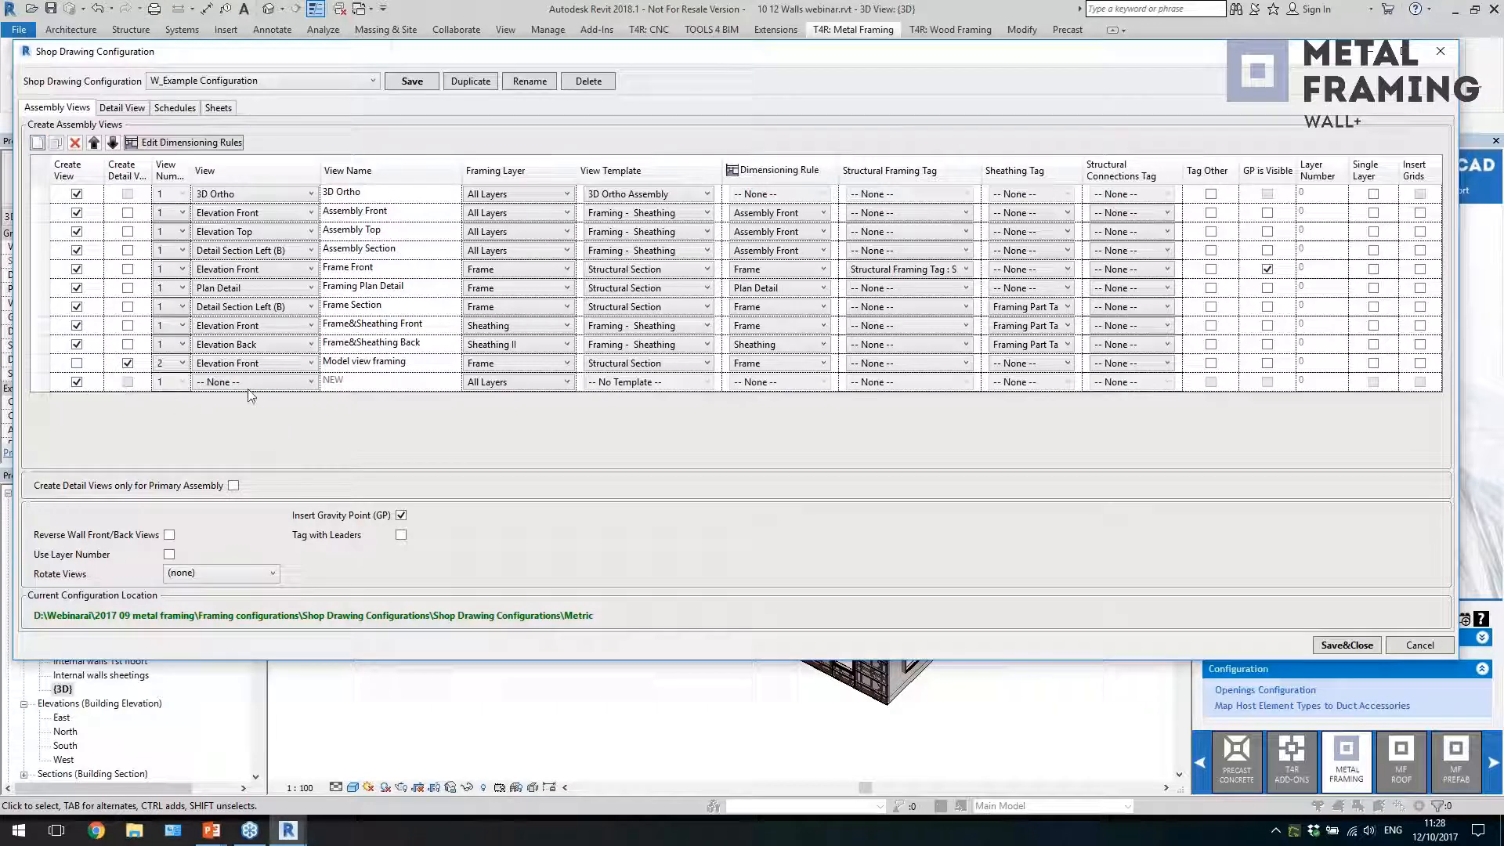
Set the empty last row of the assembly views to Elevation Back in W_Example Configuration
{"action": "left_click", "coordinate": [249, 383]}
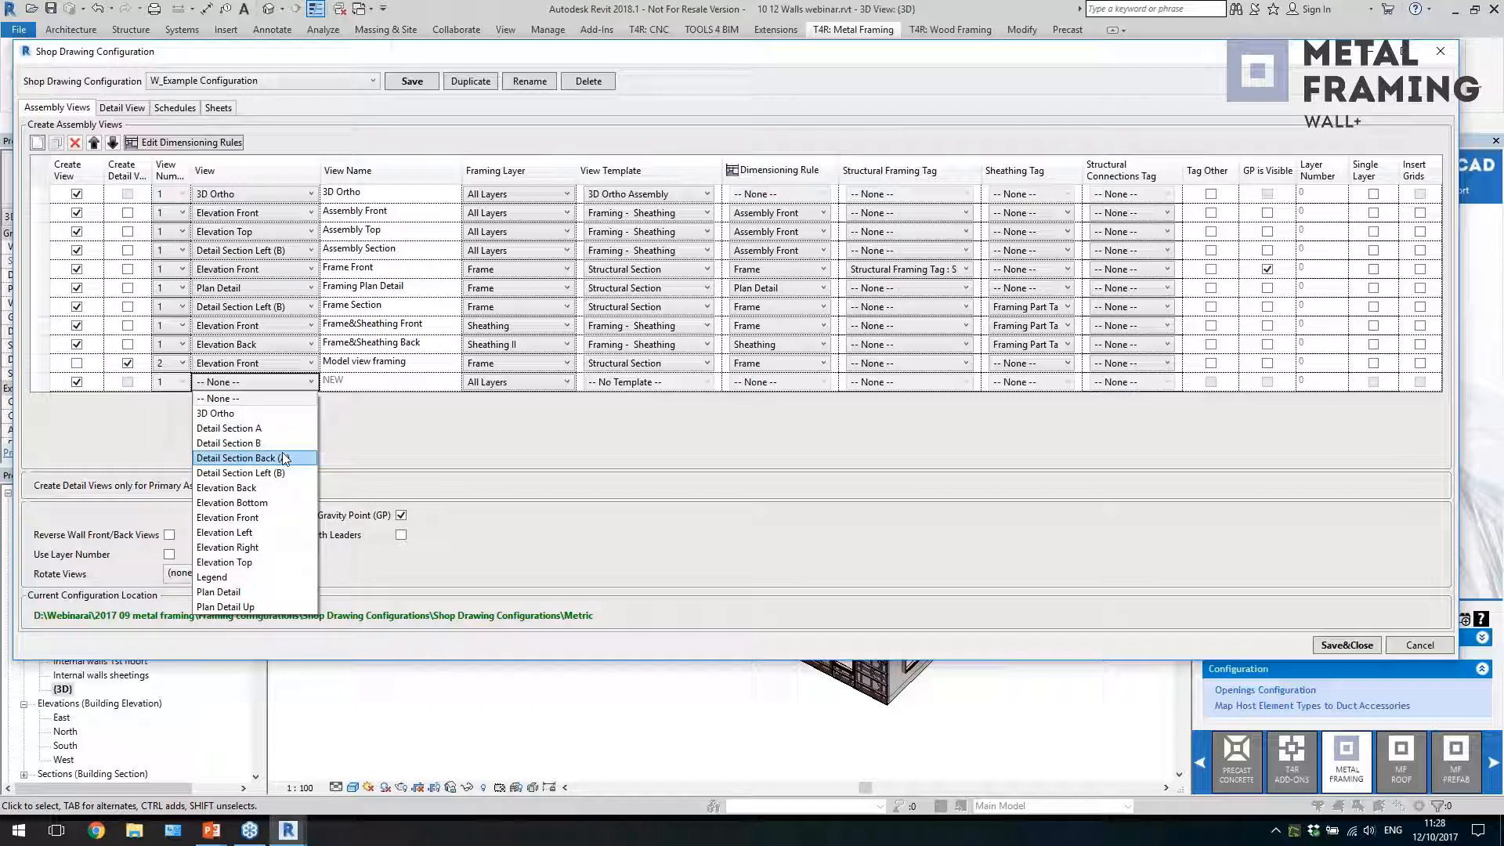
{"action": "left_click", "coordinate": [435, 417]}
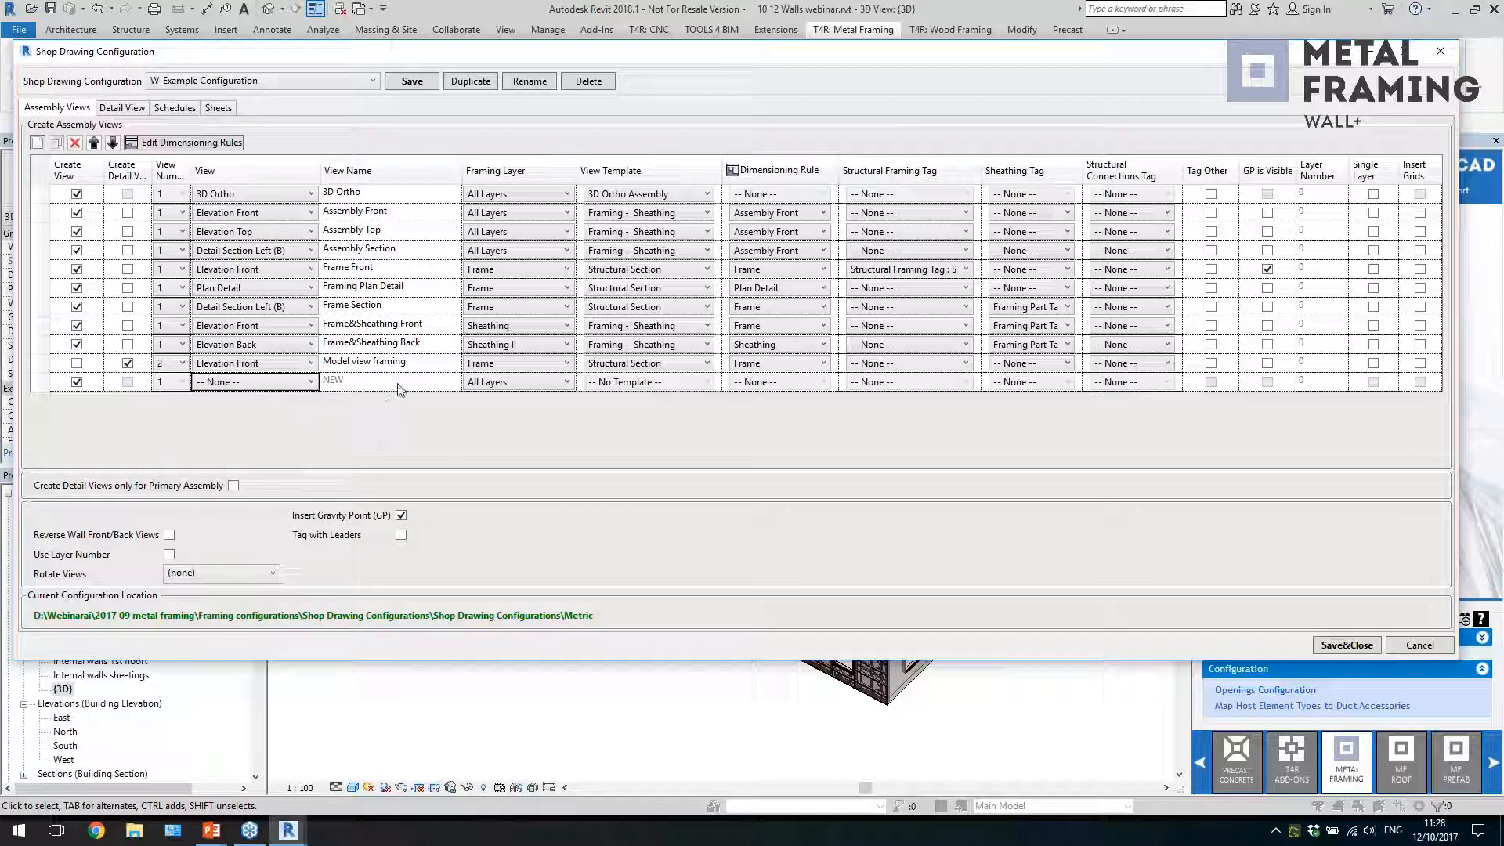
{"action": "left_click", "coordinate": [224, 389]}
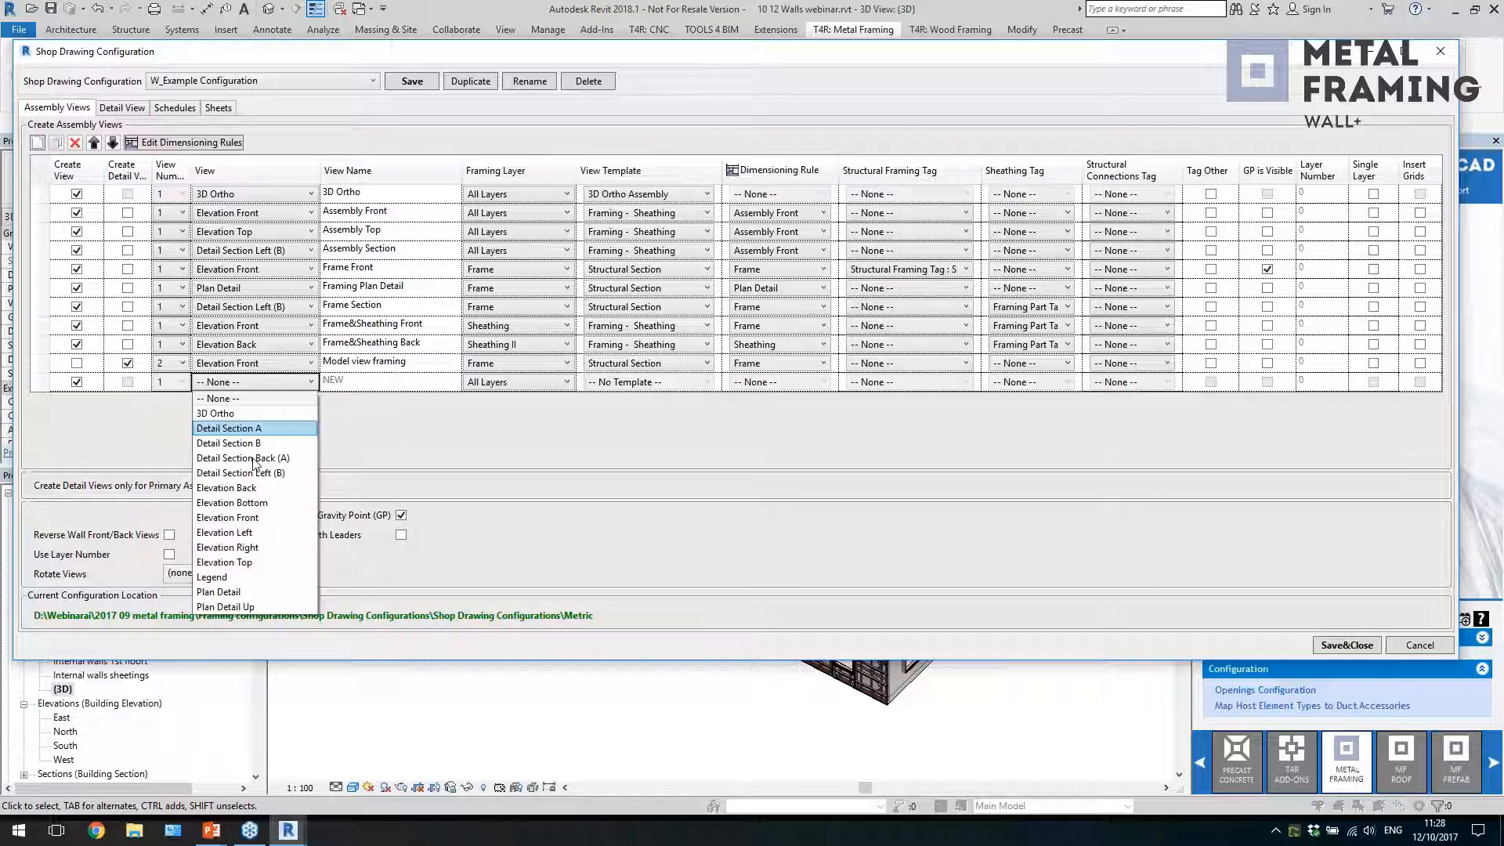
{"action": "left_click", "coordinate": [270, 483]}
{"action": "left_click", "coordinate": [399, 383]}
Review the framing layer, view template and dimensioning rule options available for the new Elevation Back assembly view
{"action": "left_click", "coordinate": [502, 383]}
{"action": "left_click", "coordinate": [515, 384]}
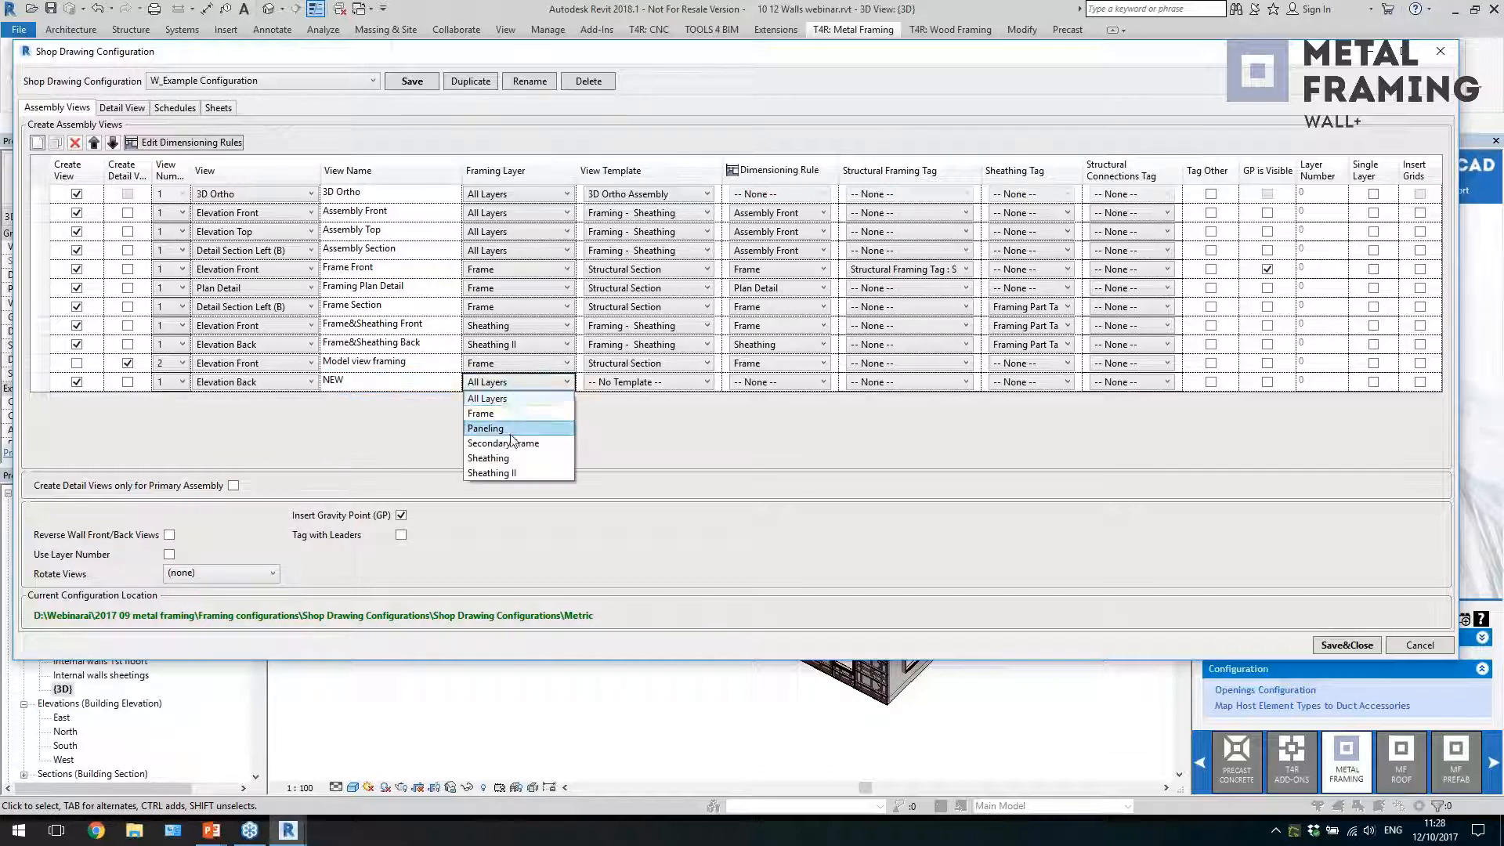
{"action": "left_click", "coordinate": [620, 444]}
{"action": "left_click", "coordinate": [662, 385]}
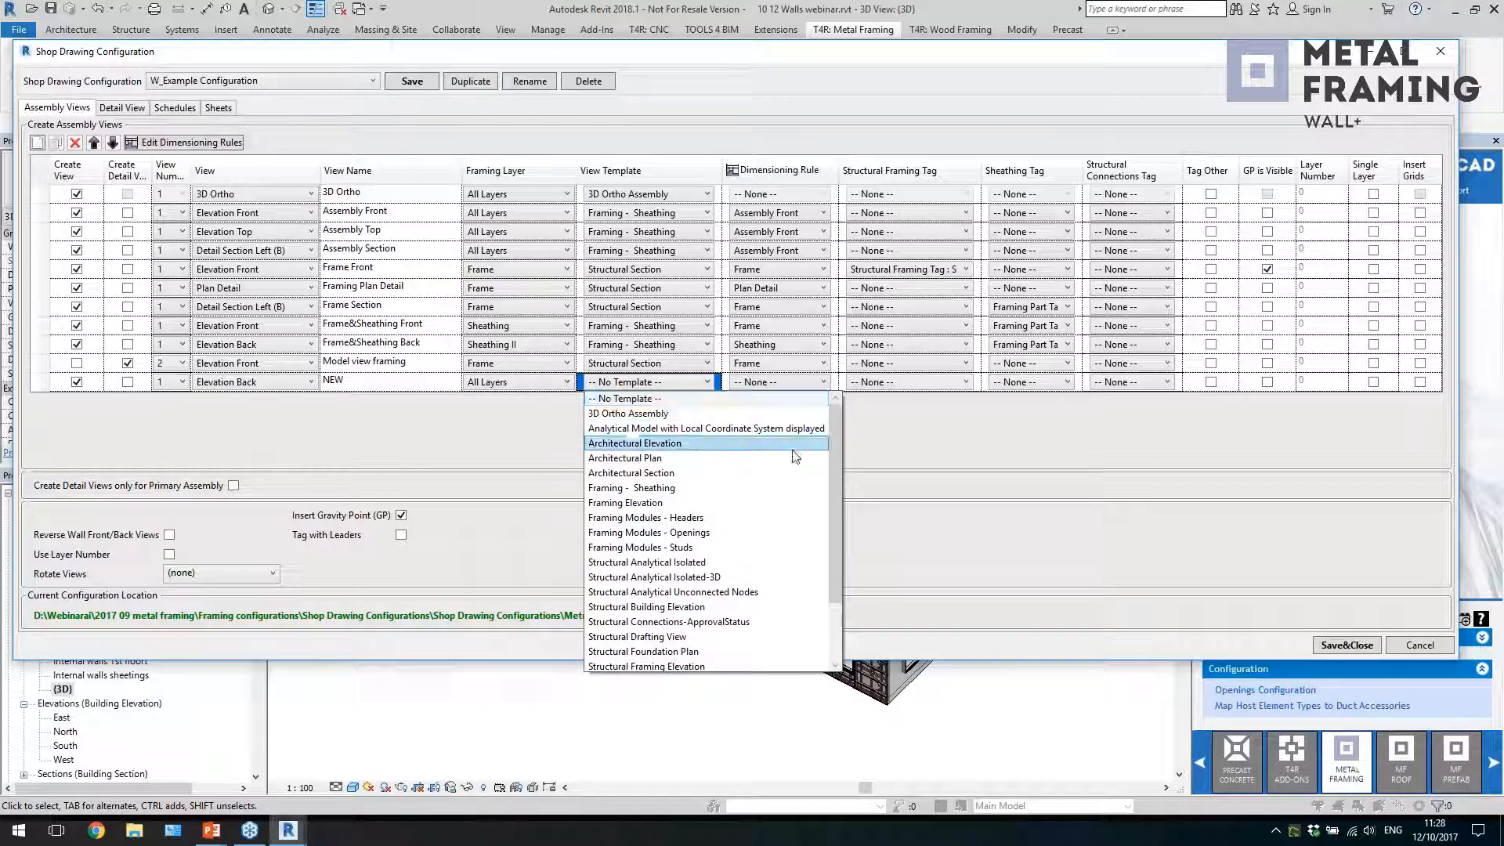
{"action": "left_click", "coordinate": [925, 434]}
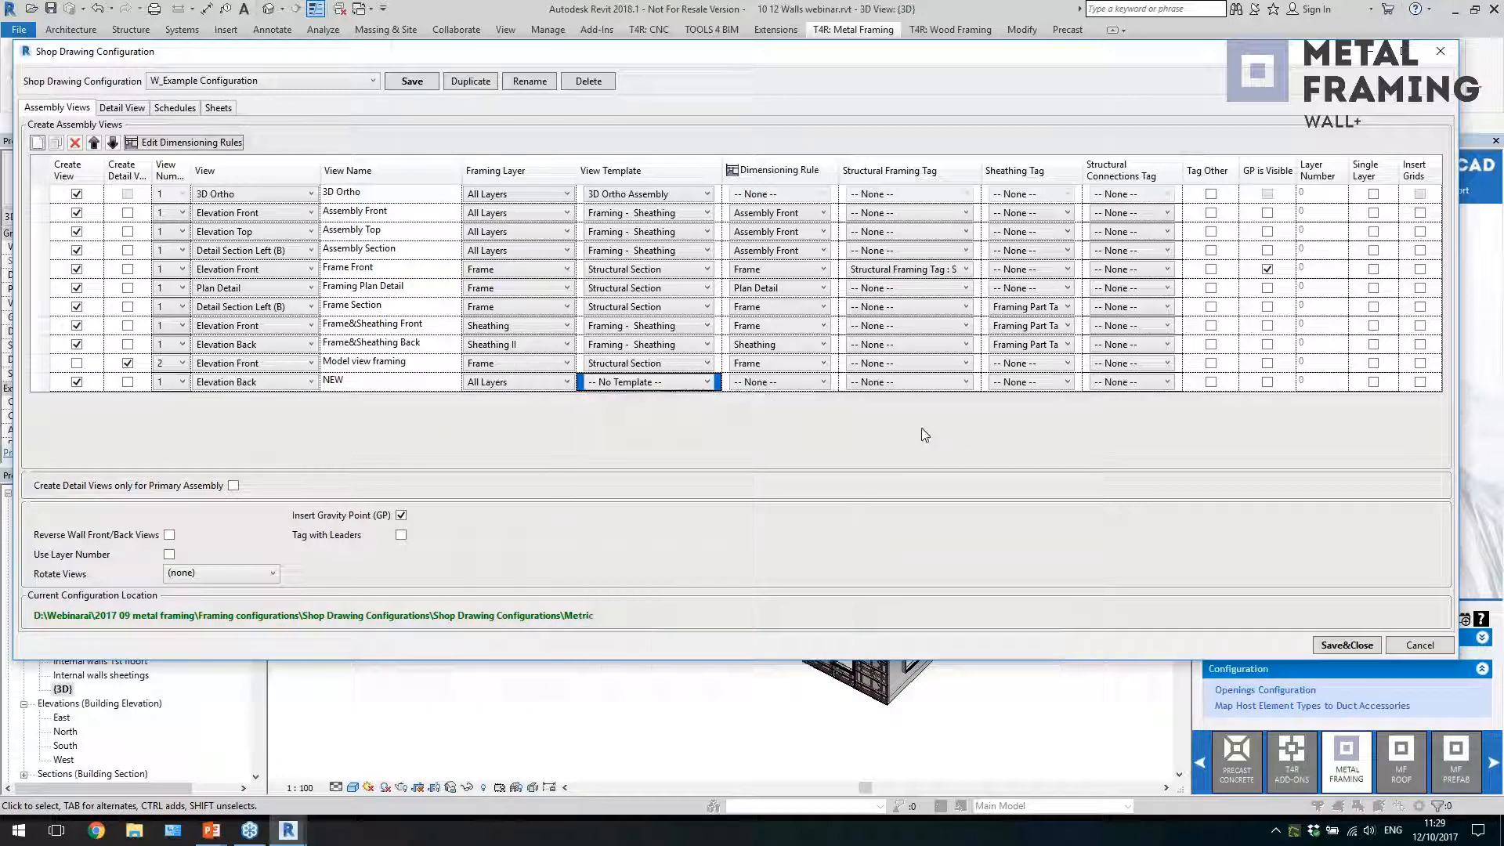
{"action": "left_click", "coordinate": [805, 389]}
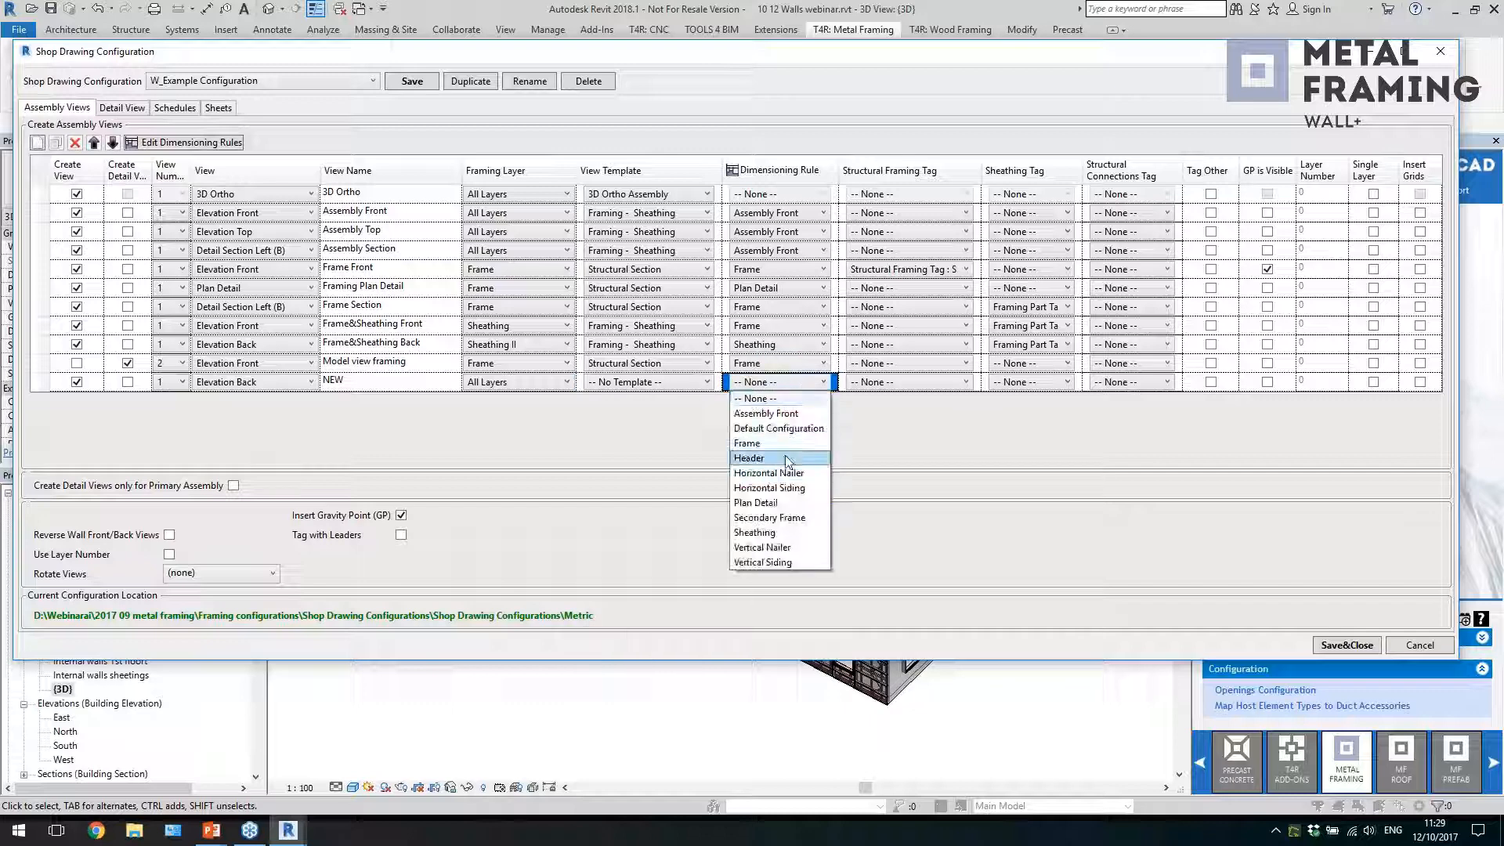
{"action": "left_click", "coordinate": [886, 444]}
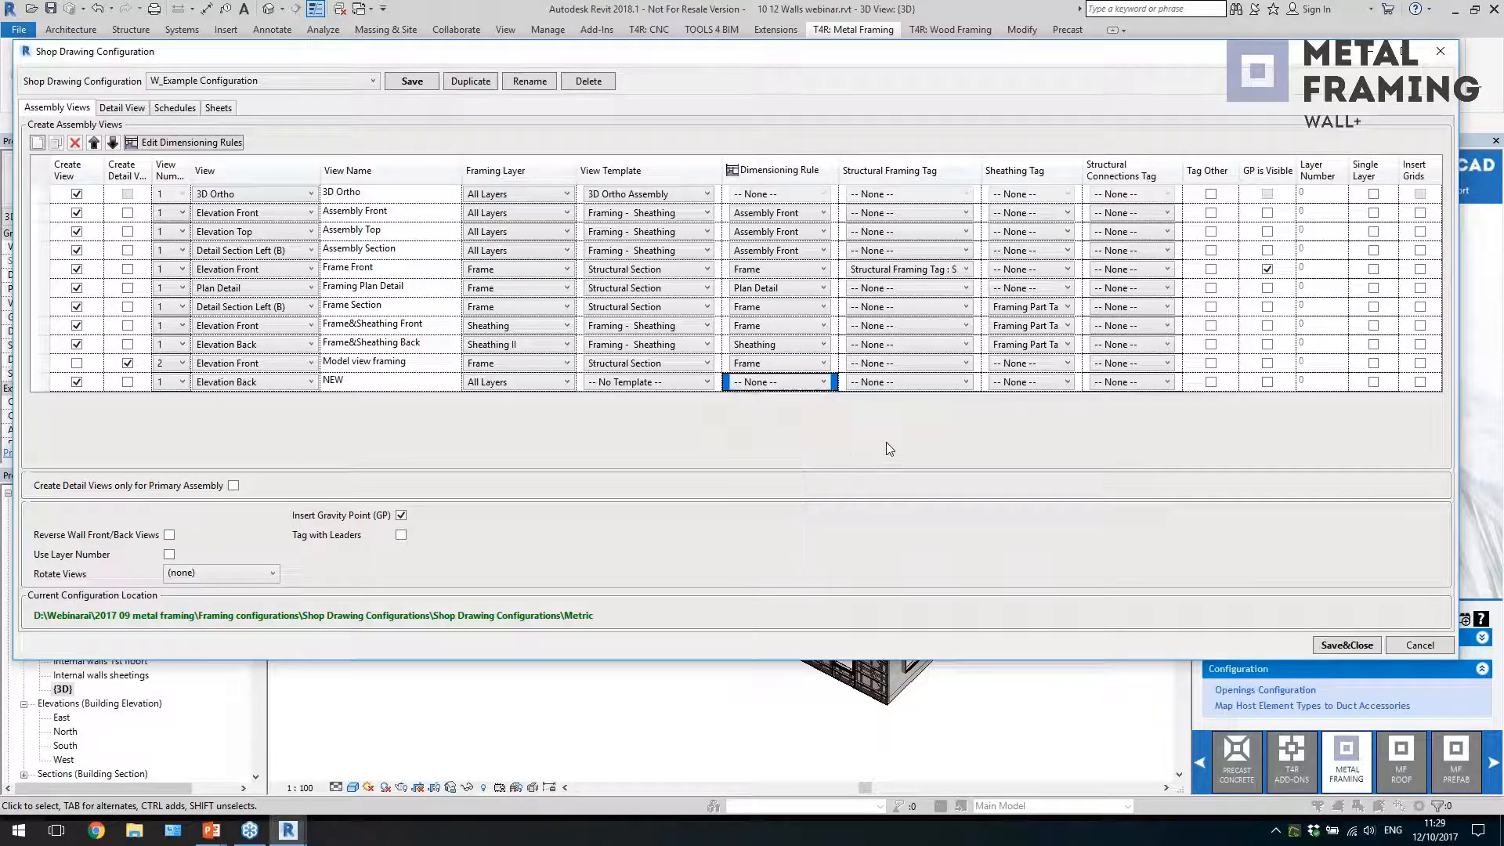
Open the dimensioning rules and examine Assembly Front's settings for Structural Framing (Dim 1) and (Dim 2), covering horizontal elements, vertical elements and element sections
{"action": "left_click", "coordinate": [179, 143]}
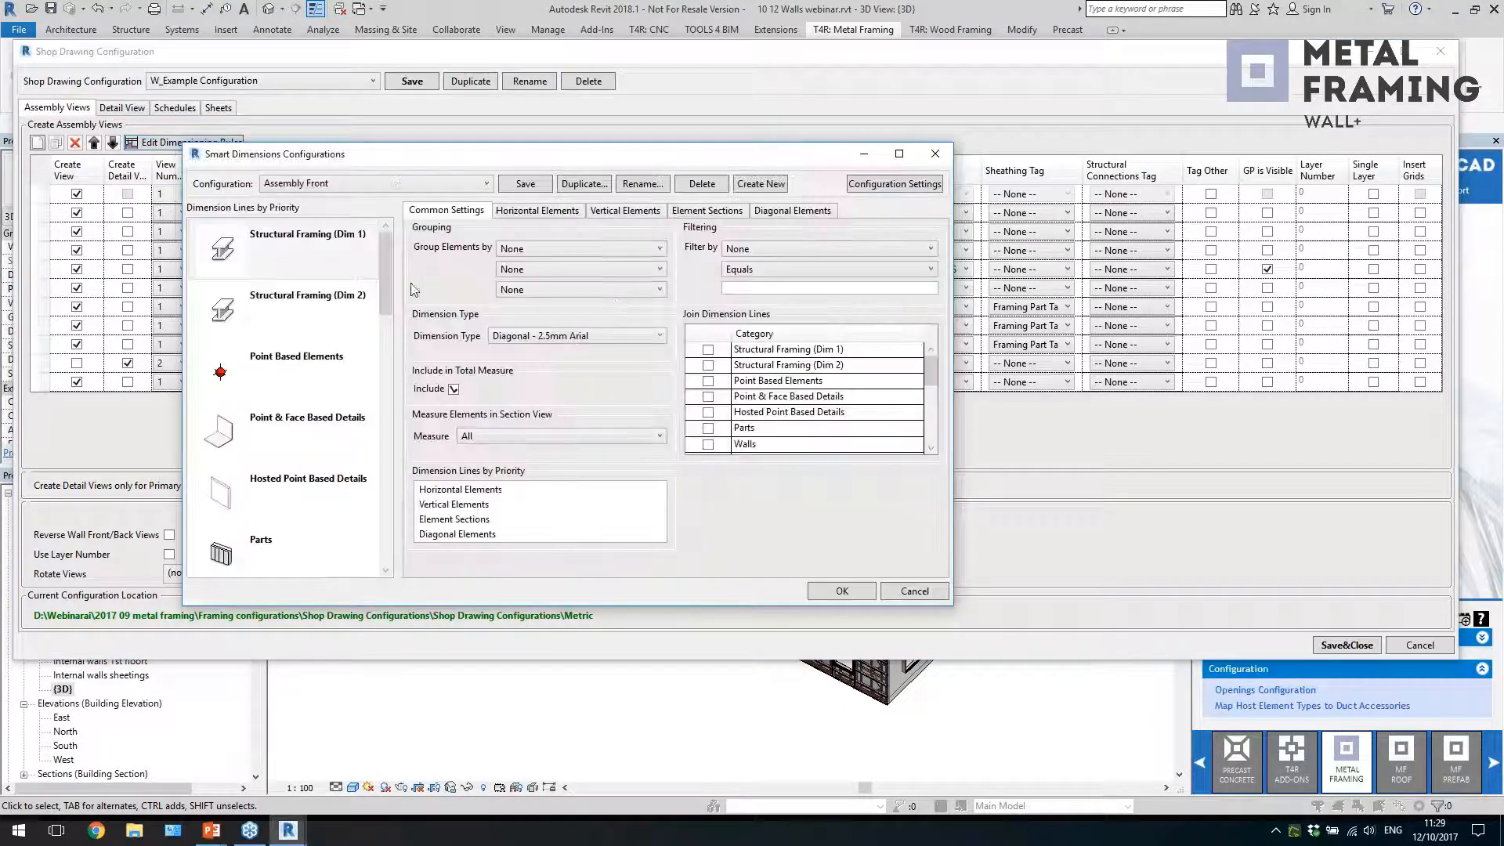
{"action": "left_click", "coordinate": [270, 259]}
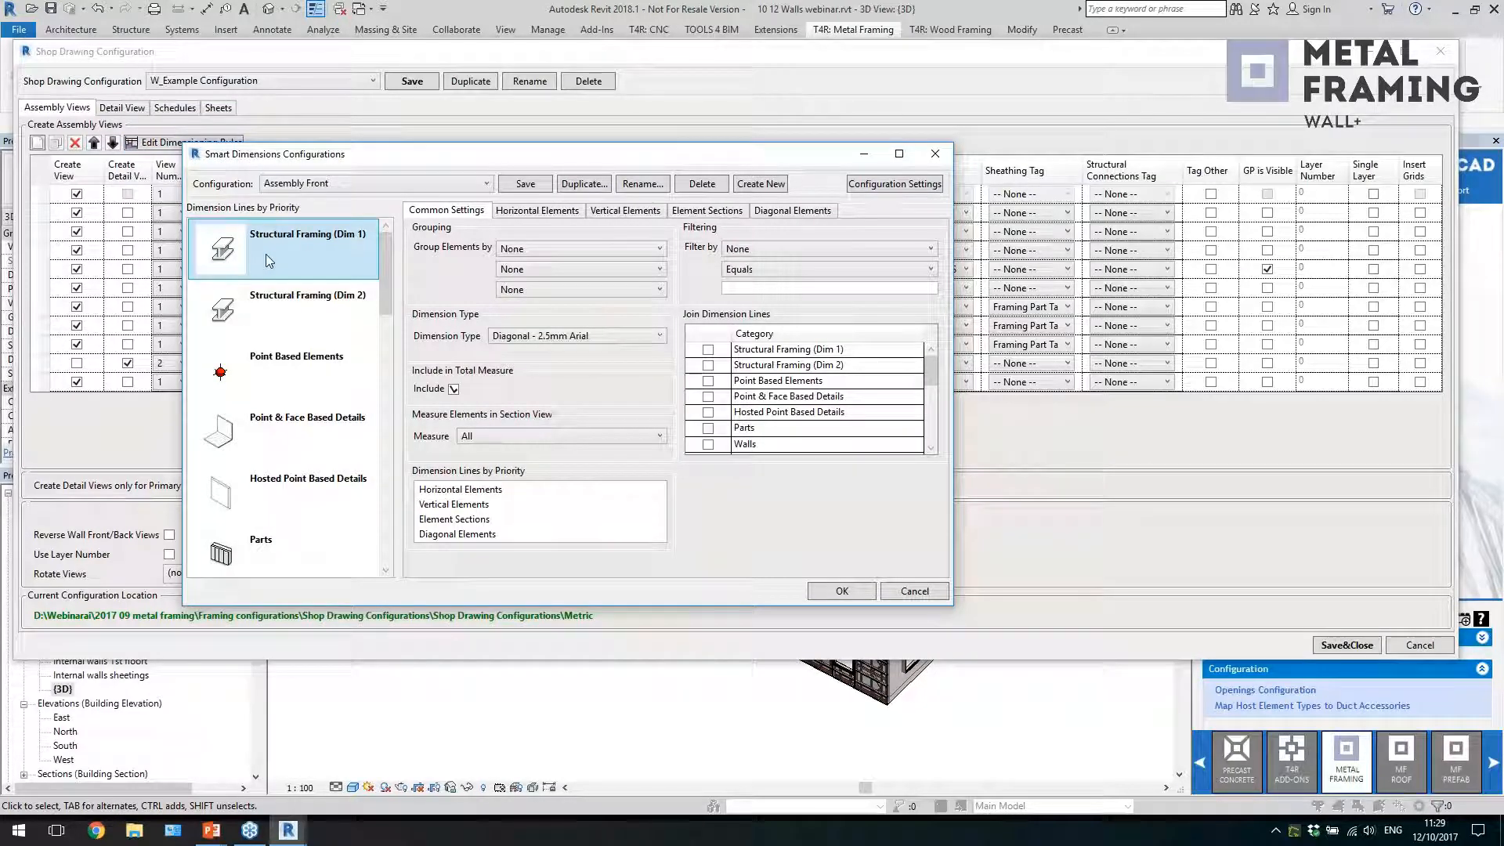
{"action": "left_click", "coordinate": [537, 211]}
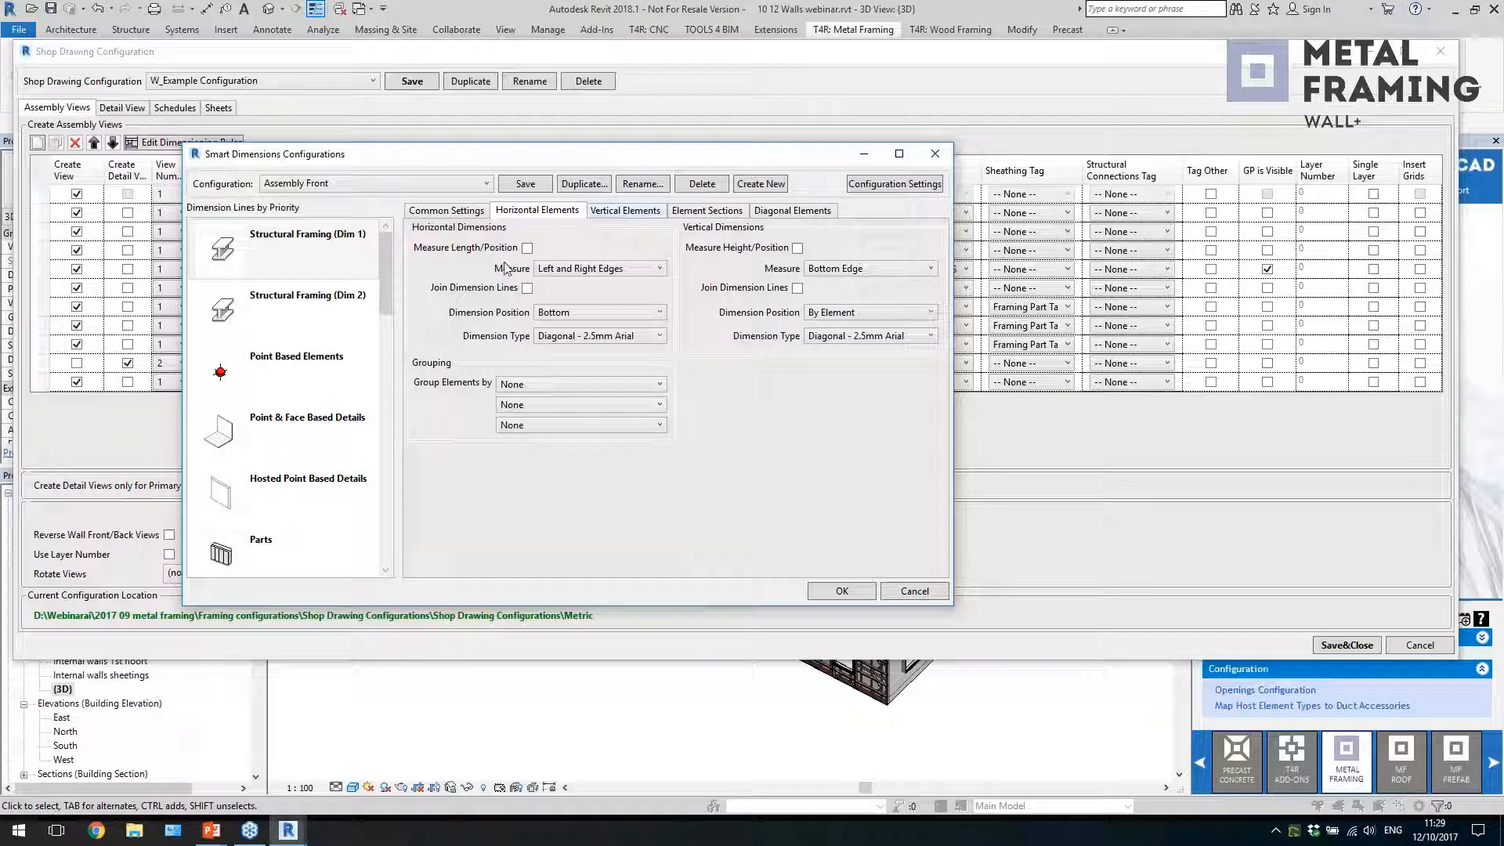
{"action": "left_click", "coordinate": [625, 211]}
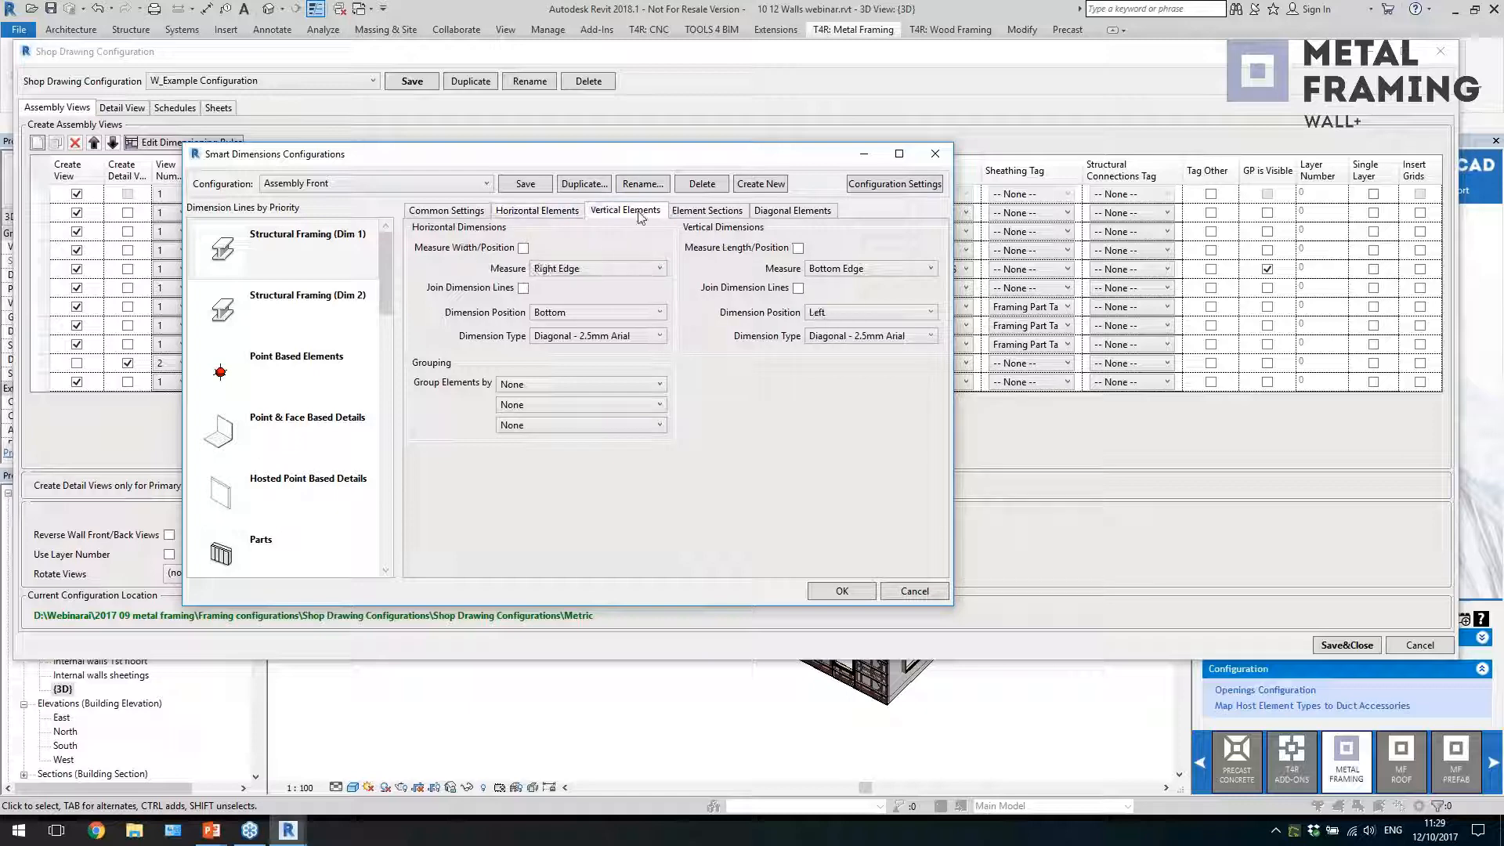
{"action": "left_click", "coordinate": [274, 309]}
{"action": "left_click", "coordinate": [548, 213]}
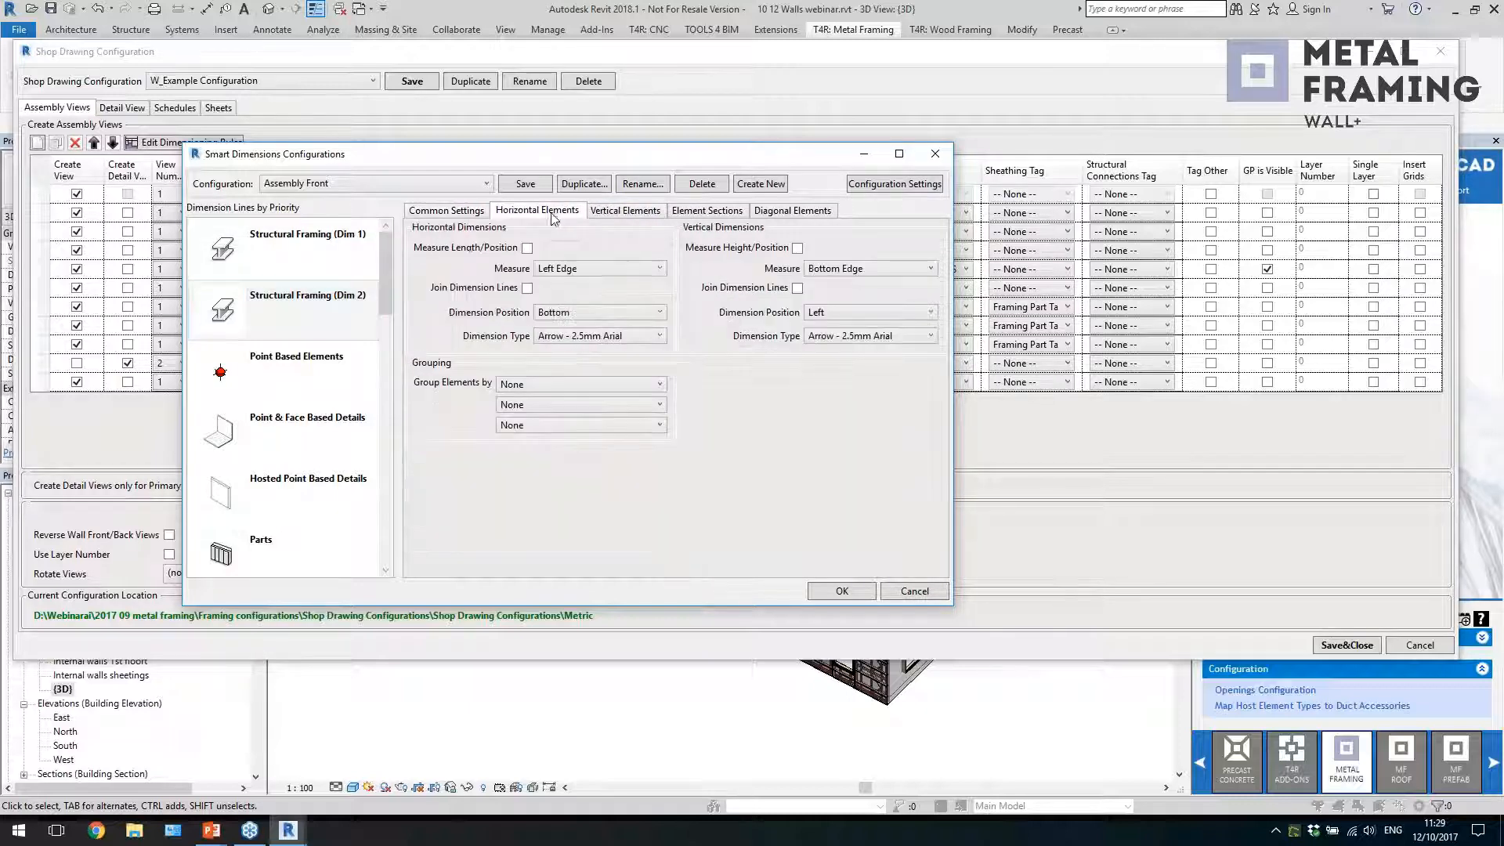
{"action": "left_click", "coordinate": [628, 213]}
{"action": "left_click", "coordinate": [683, 213]}
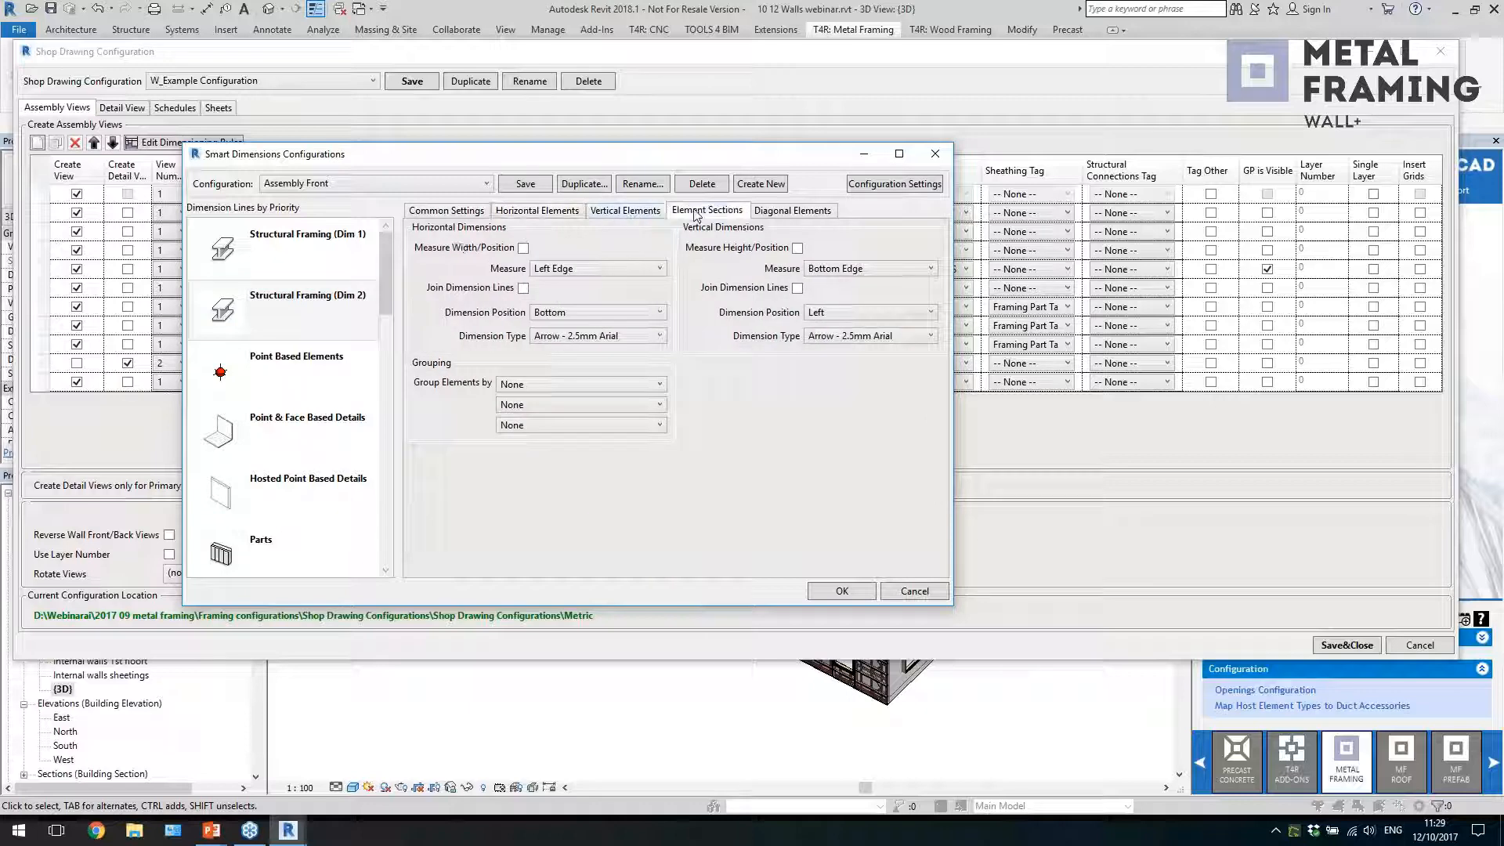
Load the Frame dimensioning configuration and examine the common and vertical element settings of Structural Framing (Dim 1)
{"action": "left_click", "coordinate": [428, 188]}
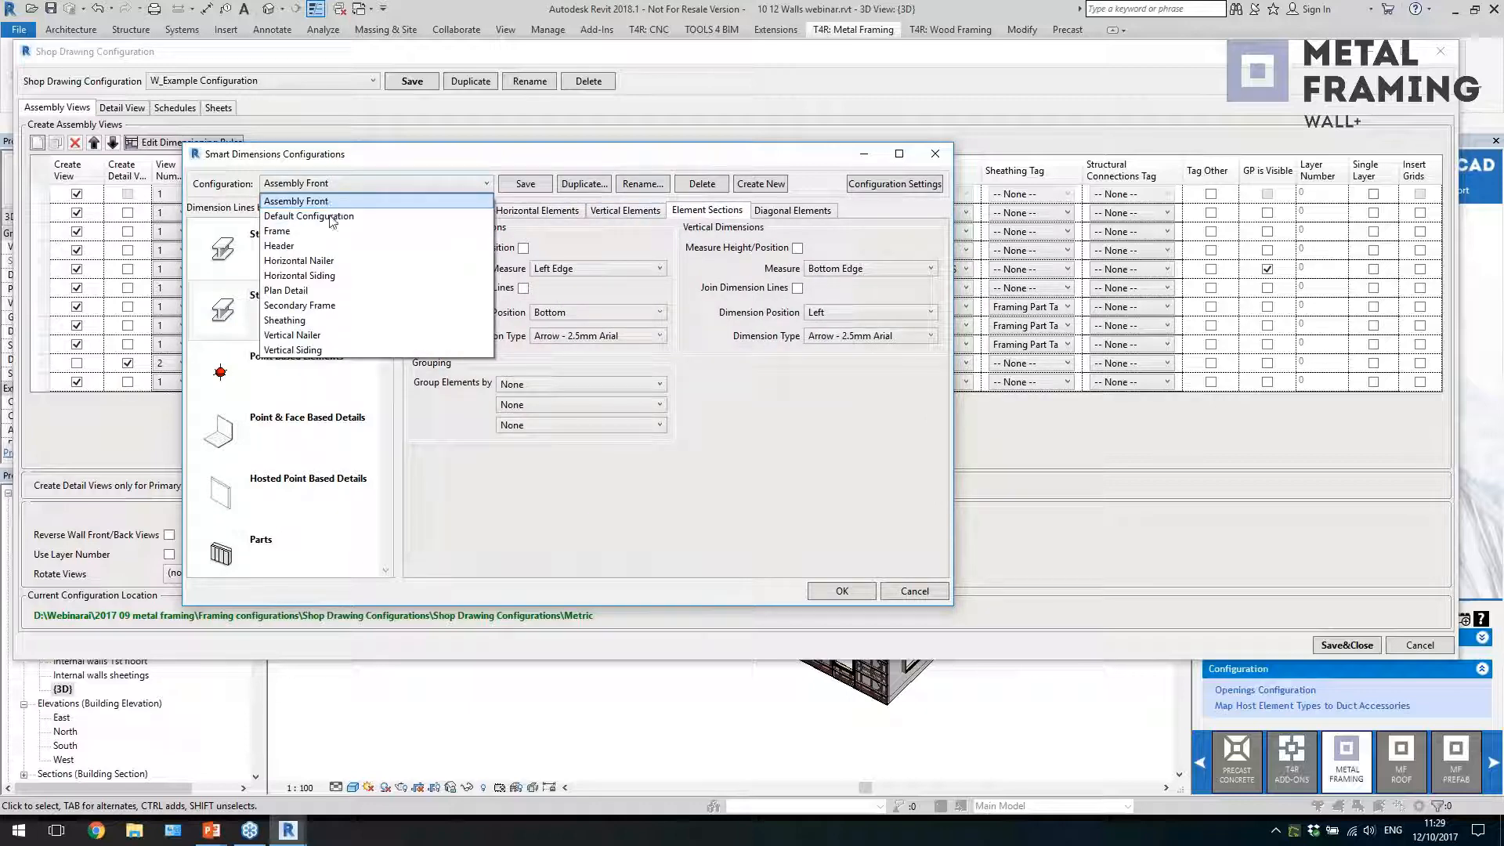
{"action": "left_click", "coordinate": [324, 231]}
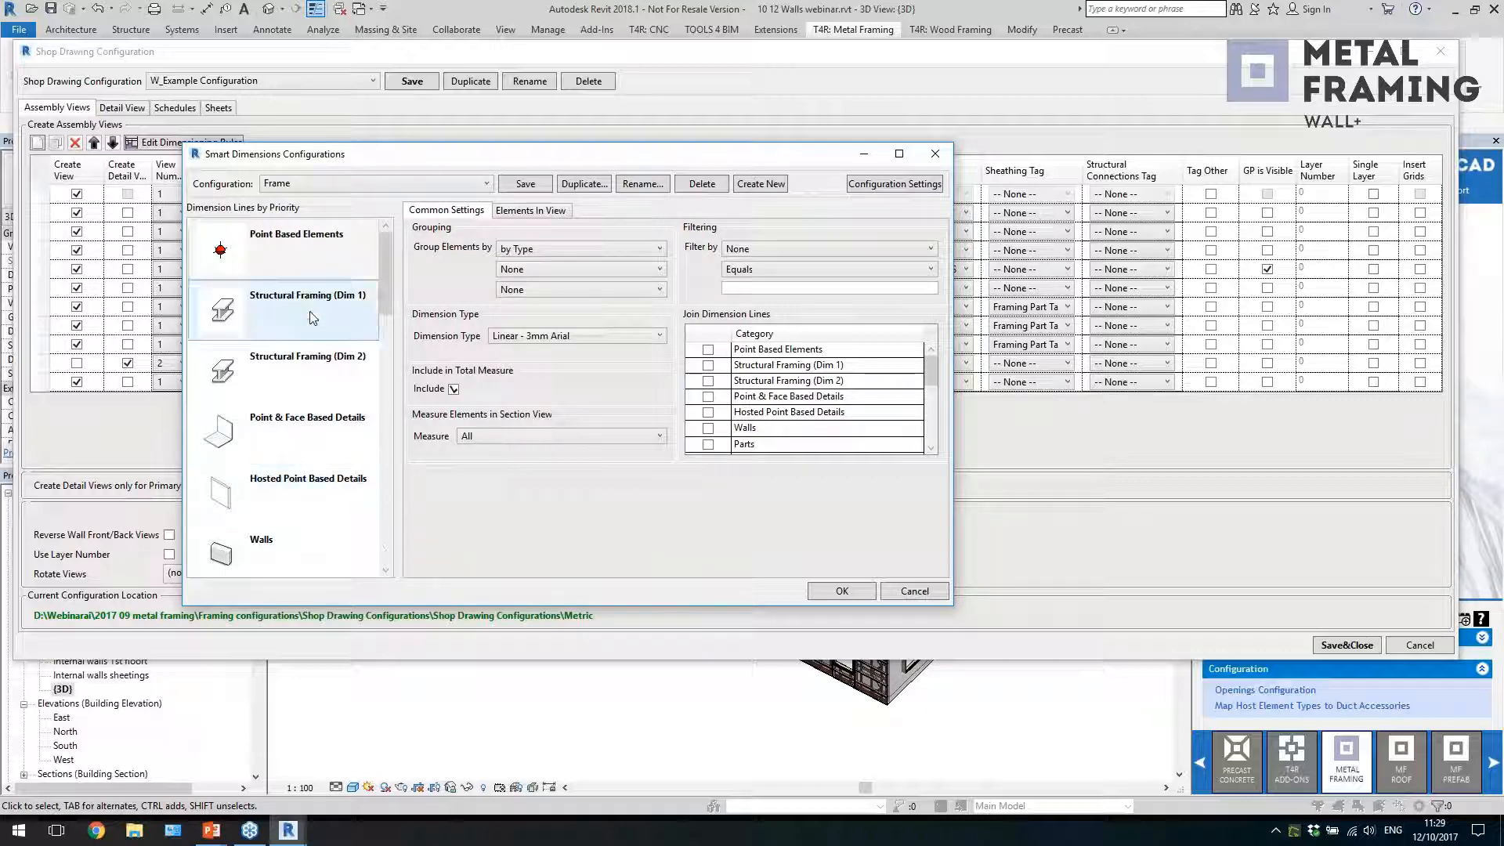
{"action": "left_click", "coordinate": [342, 317]}
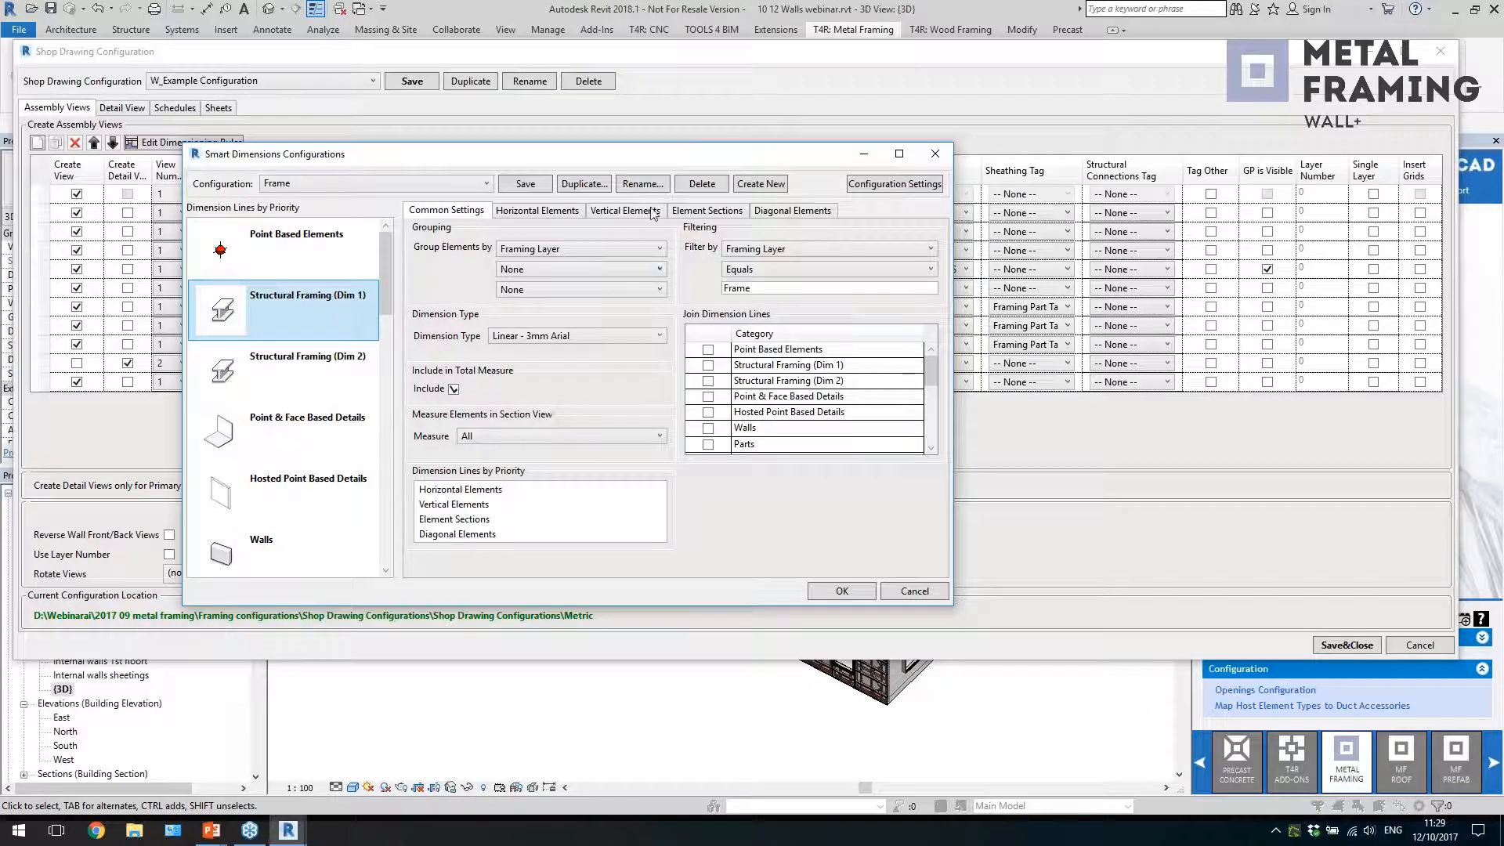
{"action": "left_click", "coordinate": [601, 211]}
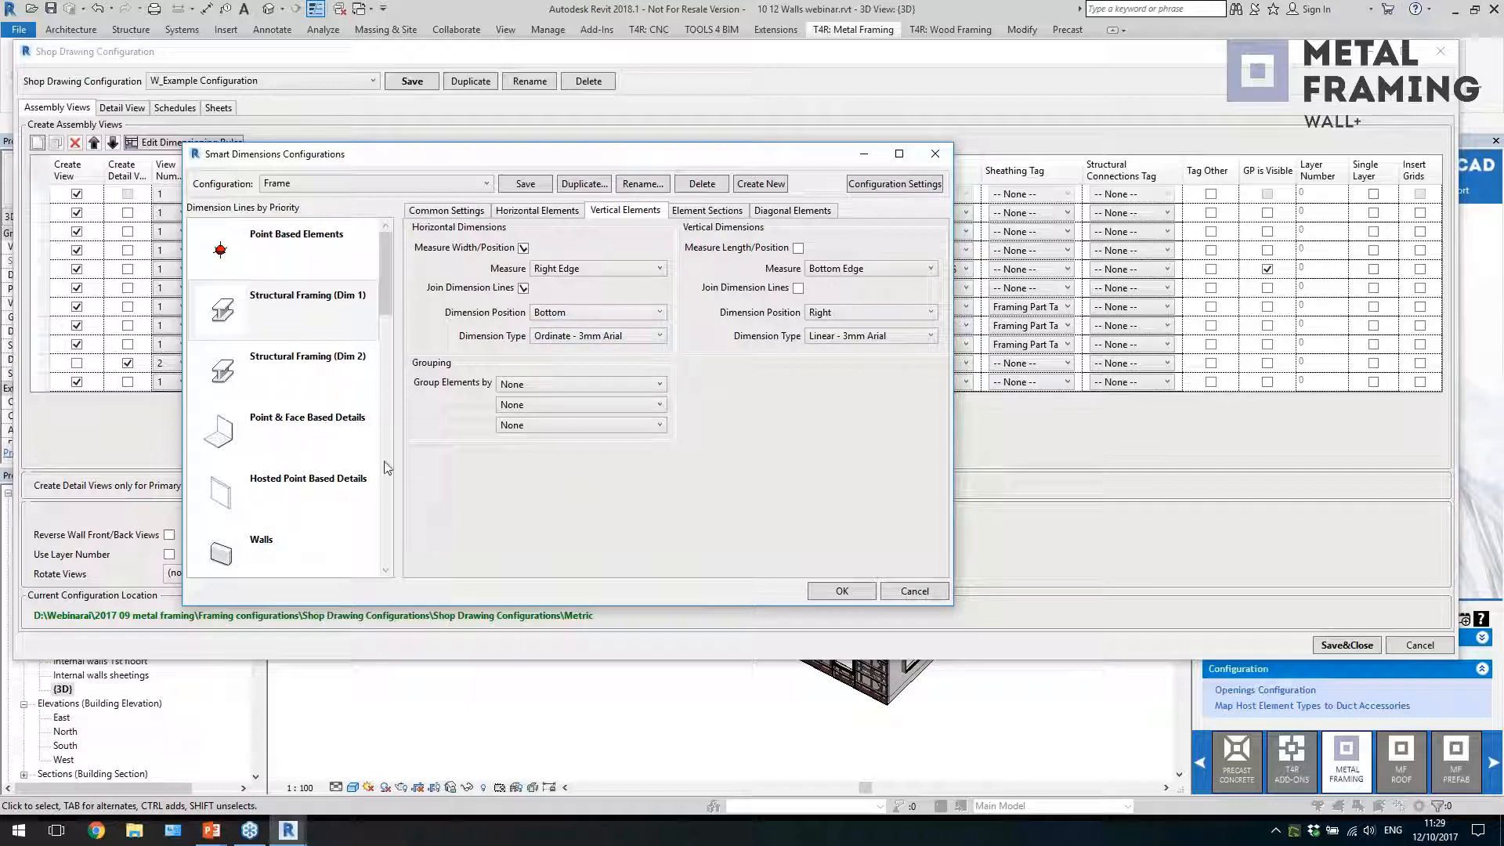
Examine the Hosted Point Based Details settings and the remaining categories of the Frame dimensioning configuration, and close the dimensioning rules
{"action": "left_click", "coordinate": [294, 453]}
{"action": "left_click", "coordinate": [295, 476]}
{"action": "scroll", "coordinate": [294, 477], "scroll_direction": "down", "scroll_amount": 5}
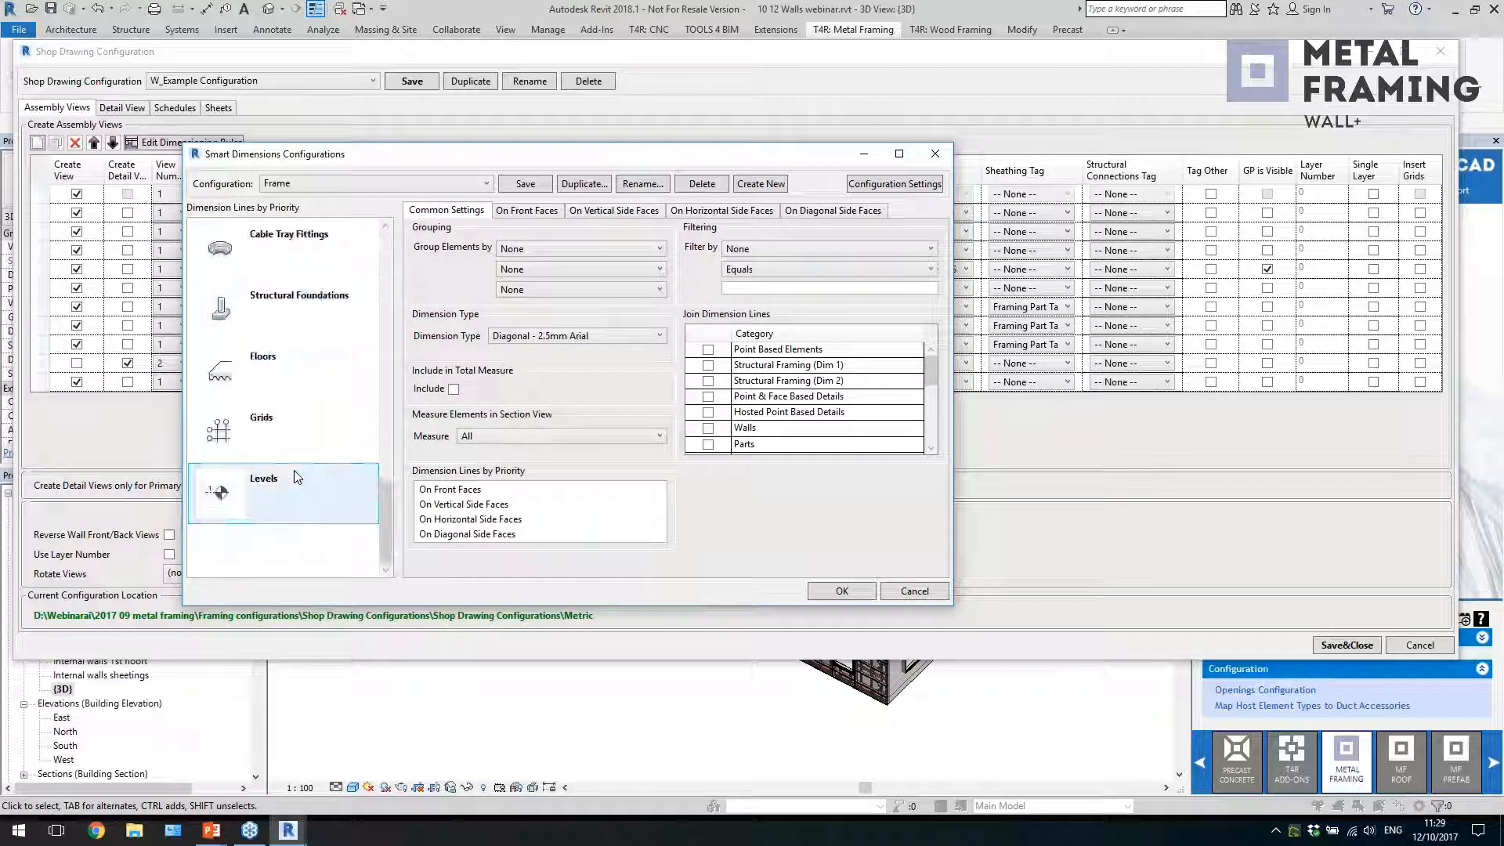
{"action": "scroll", "coordinate": [295, 476], "scroll_direction": "up", "scroll_amount": 6}
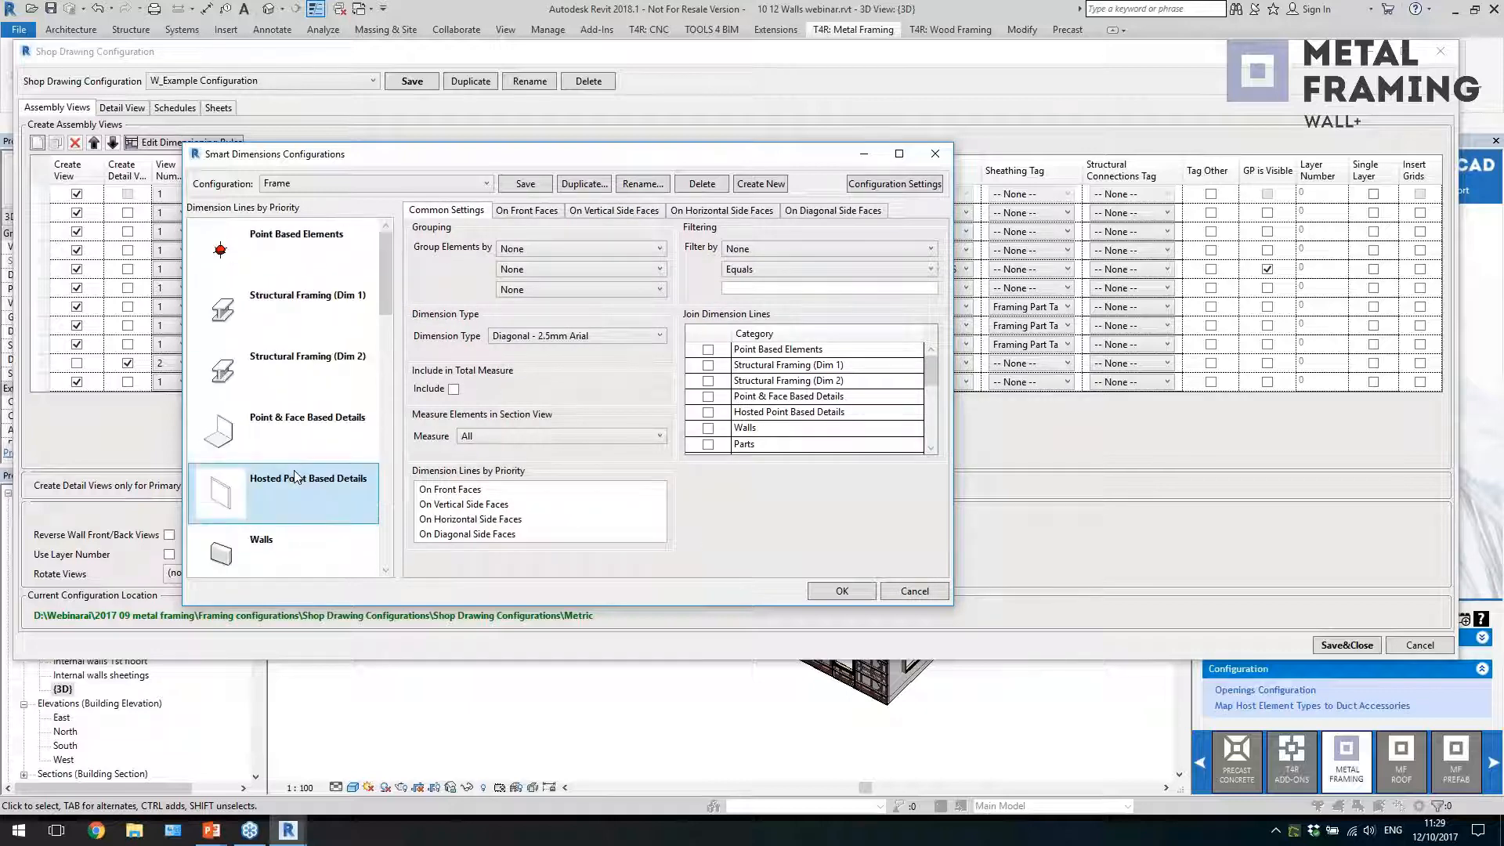
{"action": "left_click", "coordinate": [935, 153]}
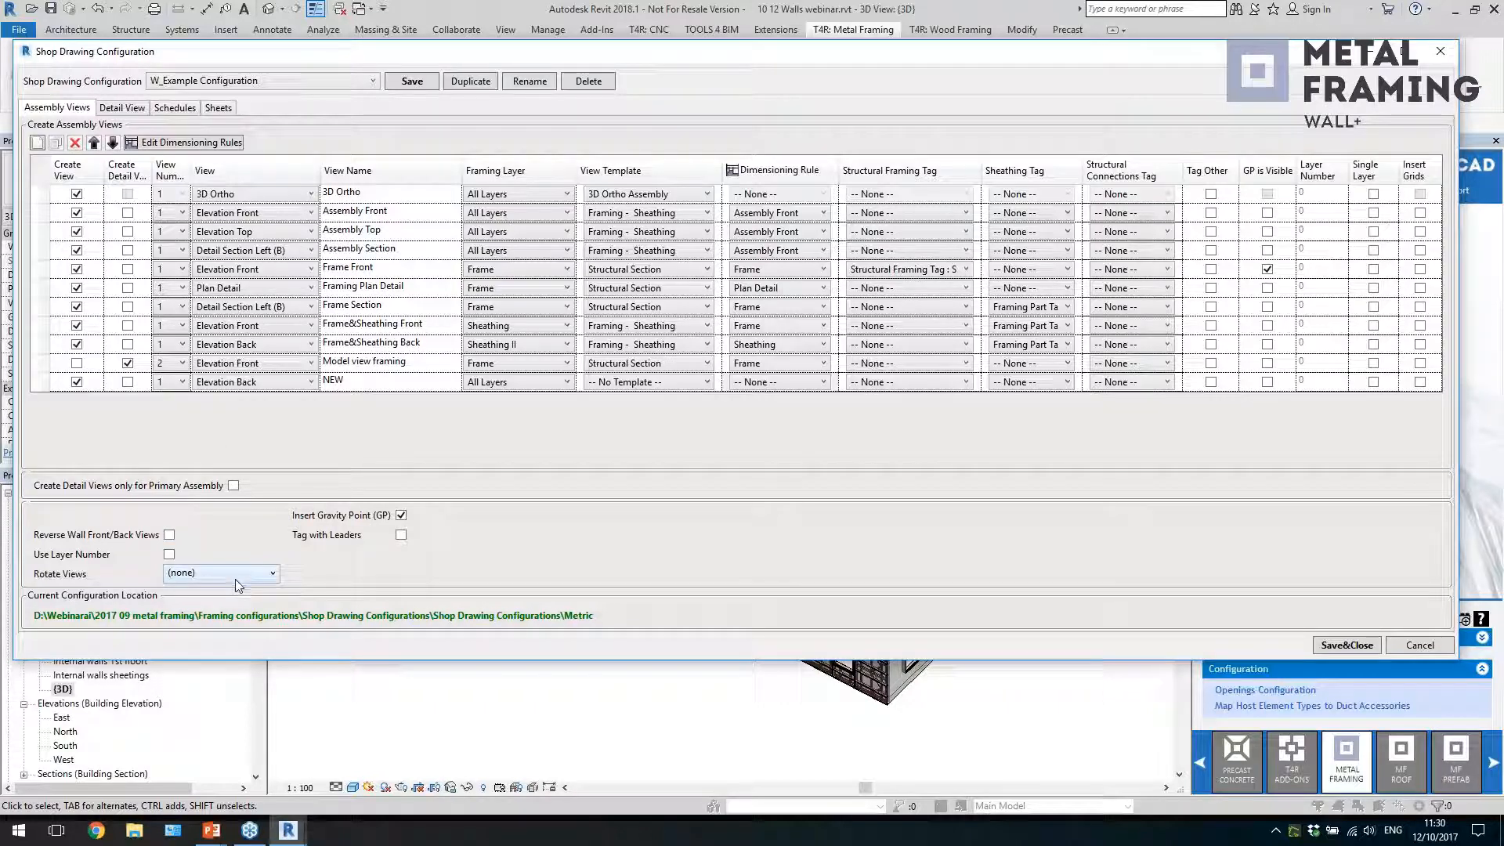
Review the detail view naming, schedule views with the Material Takeoff template options, and sheet settings, and close the shop drawing configuration without saving
{"action": "left_click", "coordinate": [142, 115]}
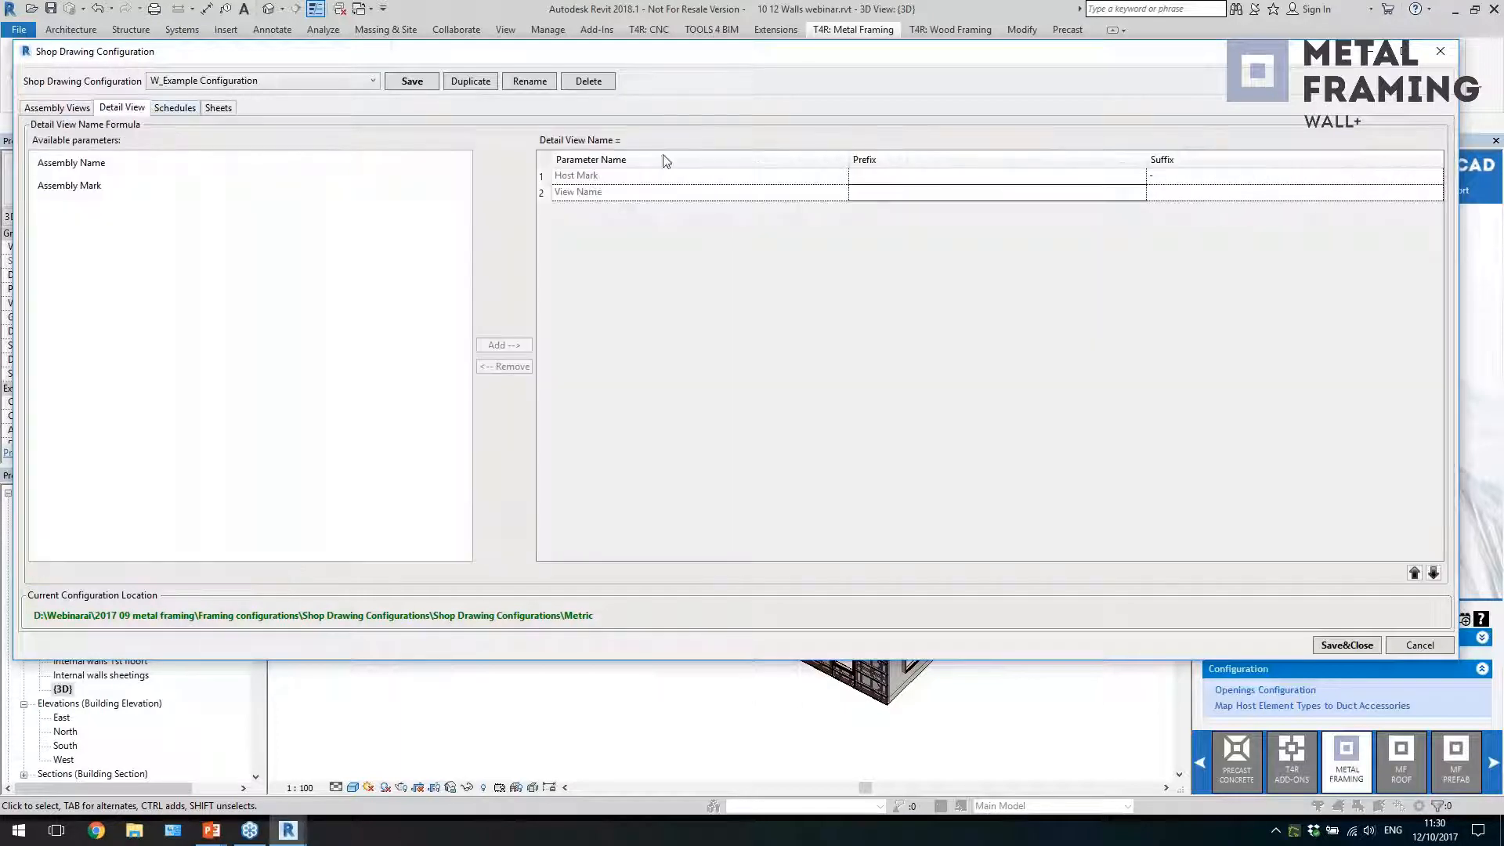
{"action": "left_click", "coordinate": [185, 111]}
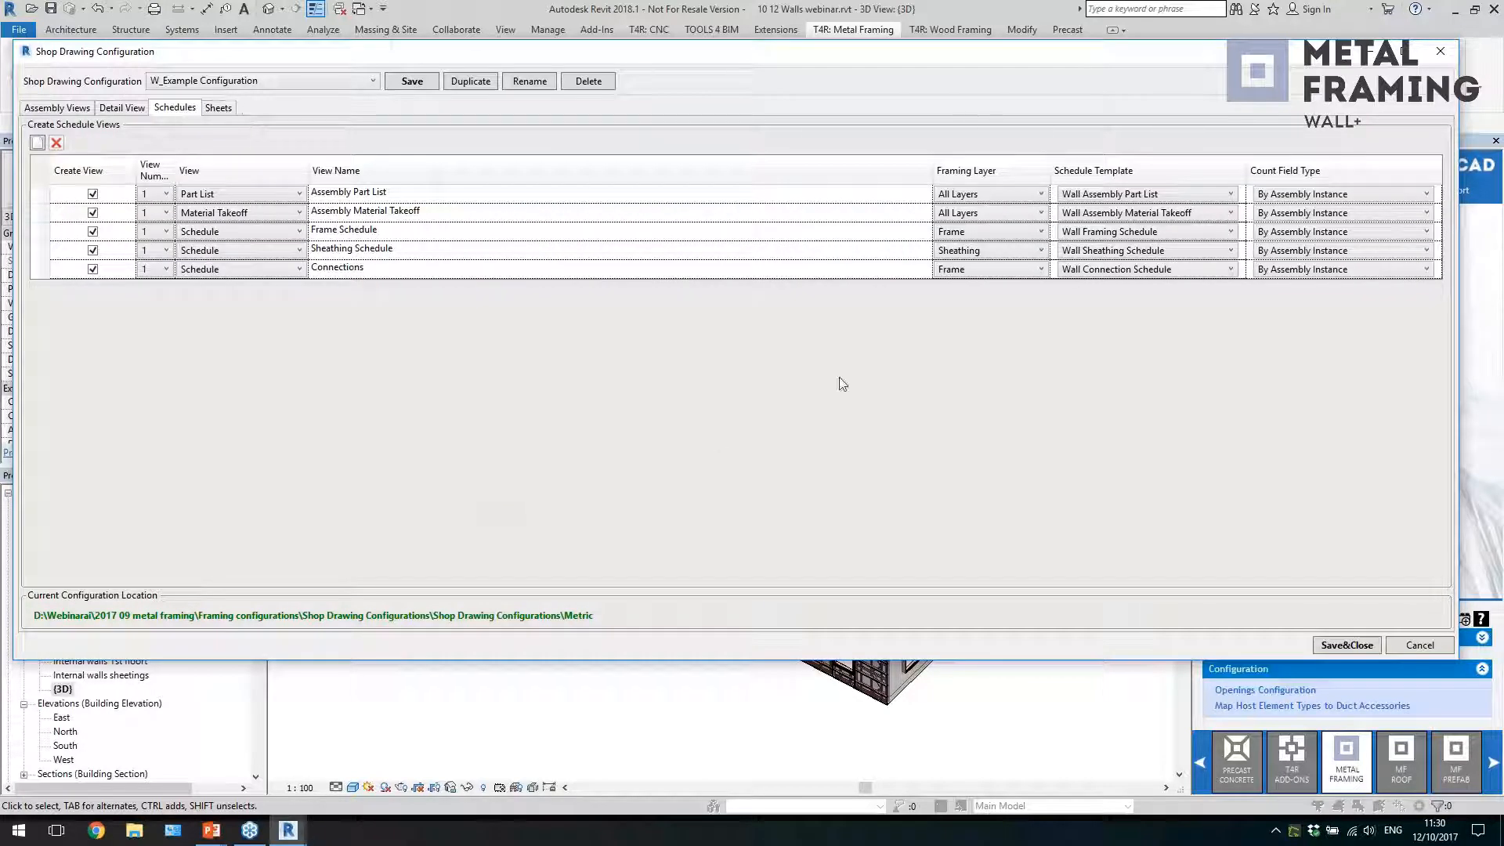
{"action": "left_click", "coordinate": [1197, 214]}
{"action": "left_click", "coordinate": [1196, 213]}
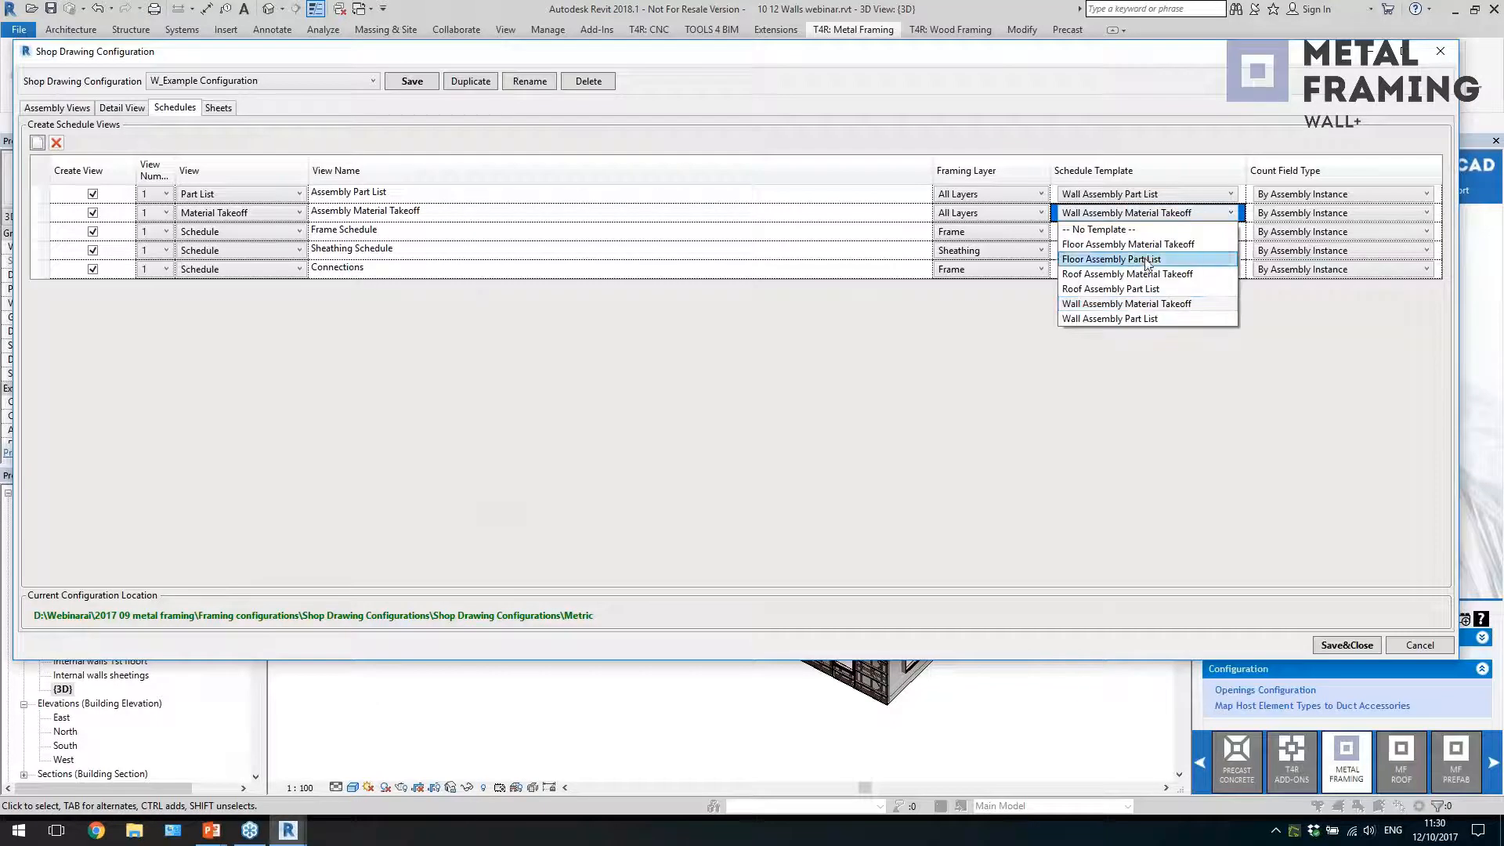
{"action": "left_click", "coordinate": [1063, 303]}
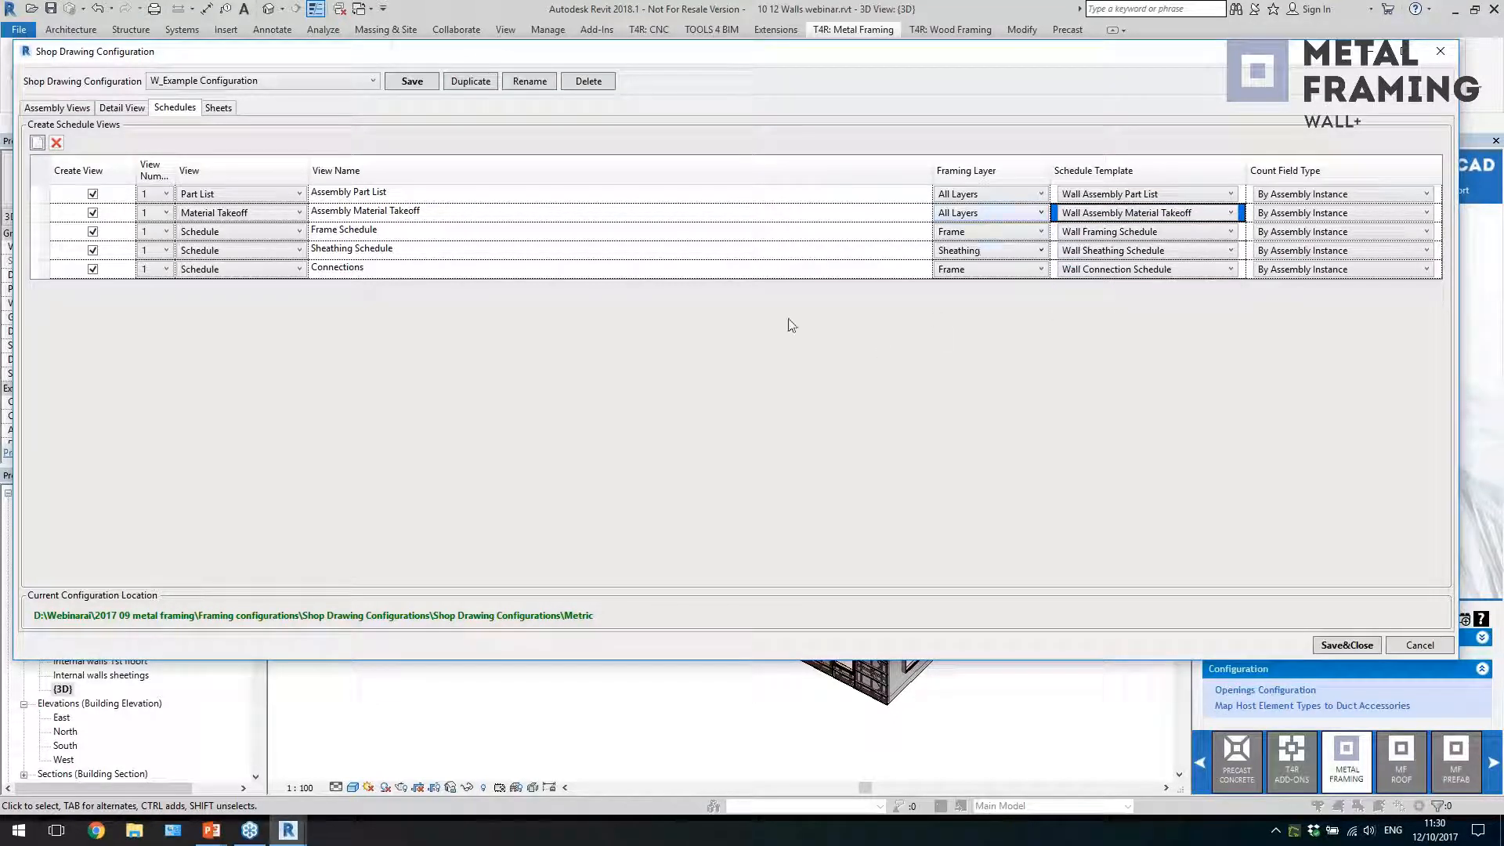
{"action": "left_click", "coordinate": [228, 112]}
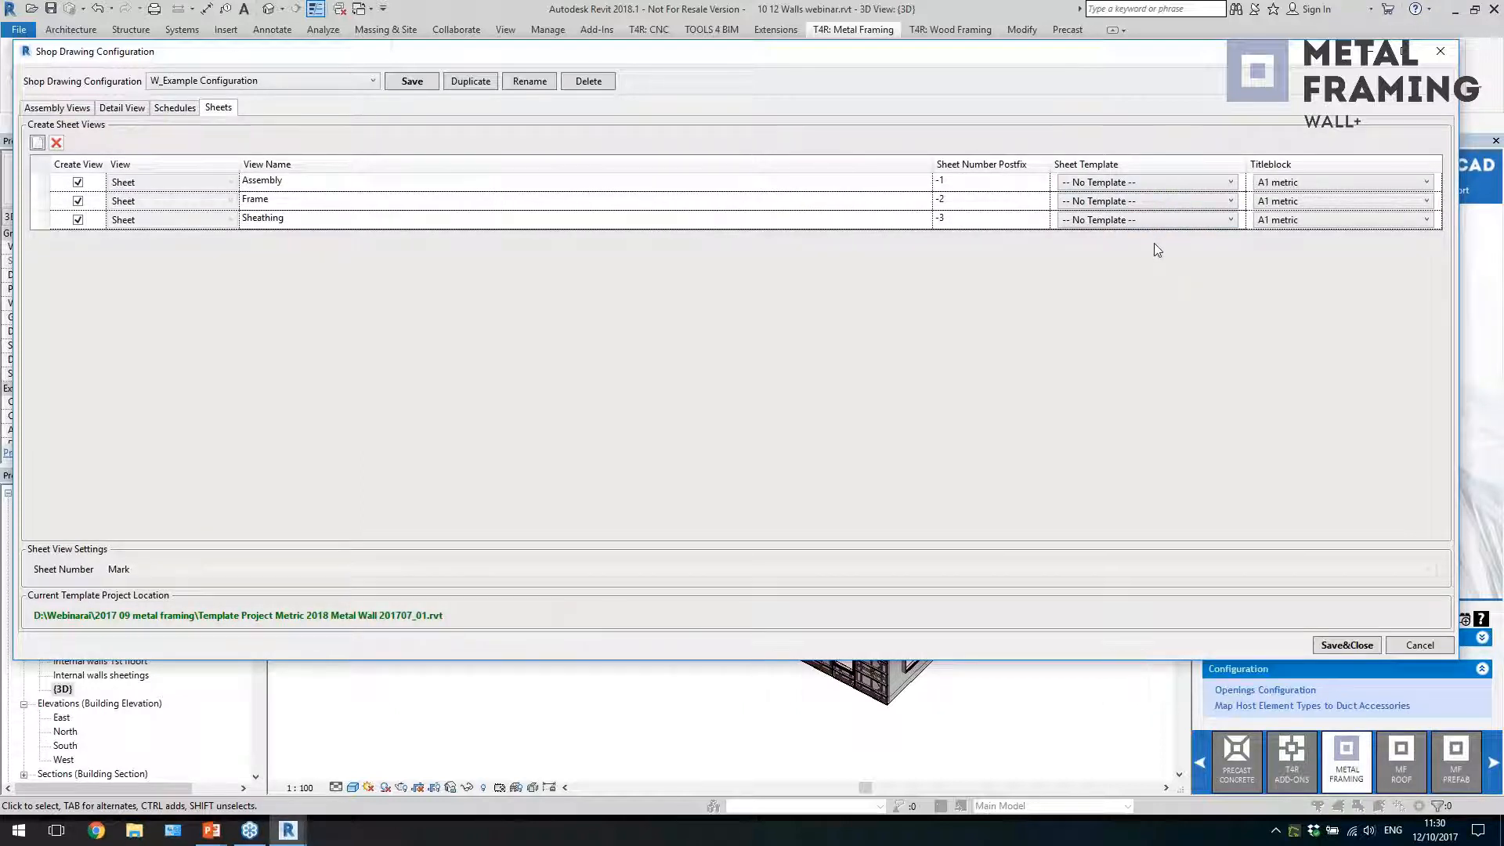
{"action": "left_click", "coordinate": [1440, 51]}
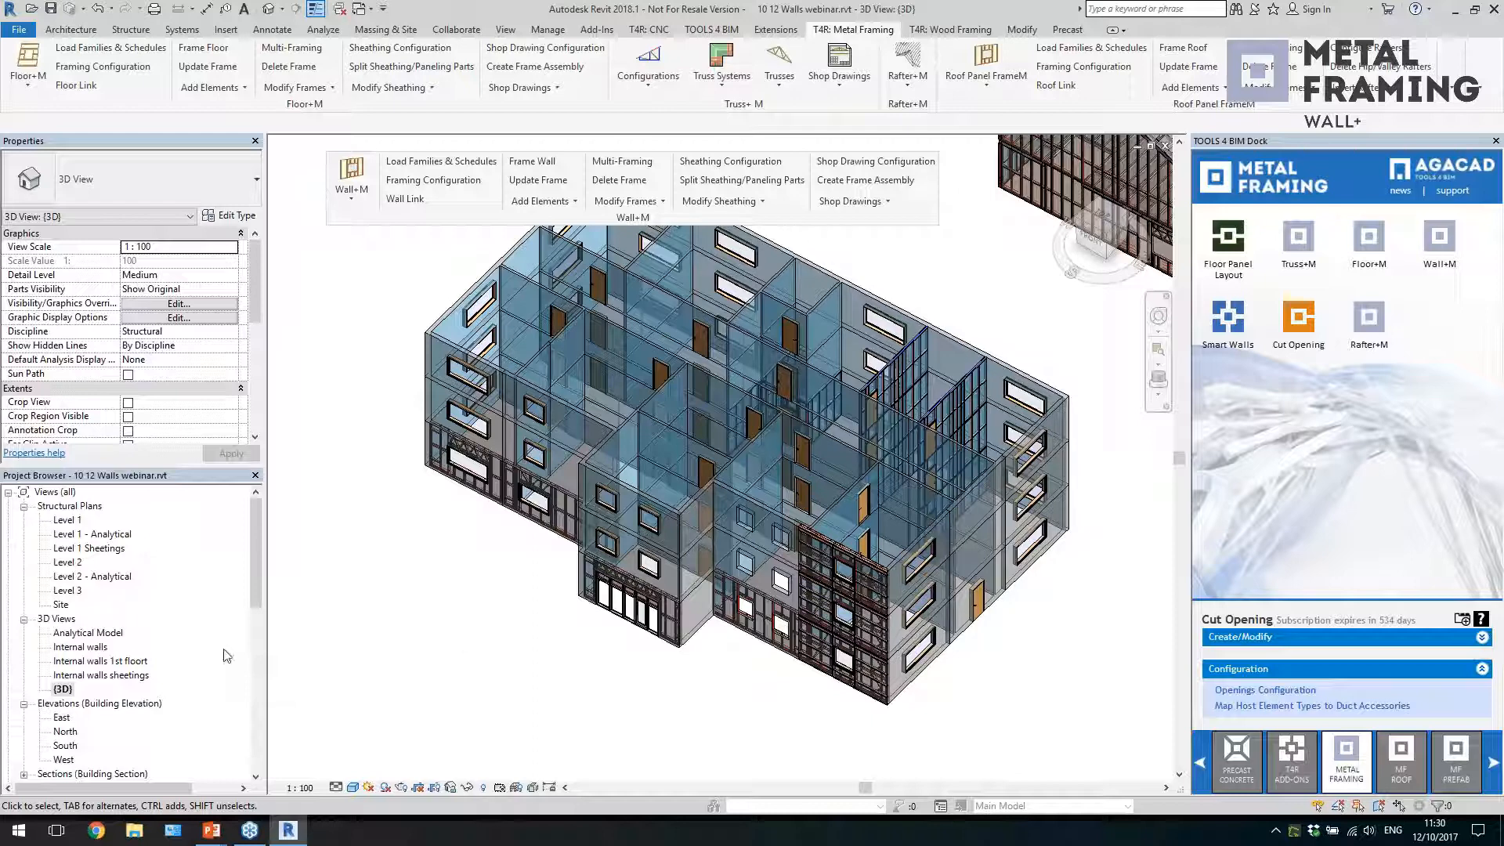
Check the identity data, including Mark, of the ground-floor external wall at the building's front corner, and deselect the wall
{"action": "scroll", "coordinate": [439, 631], "scroll_direction": "down", "scroll_amount": 2}
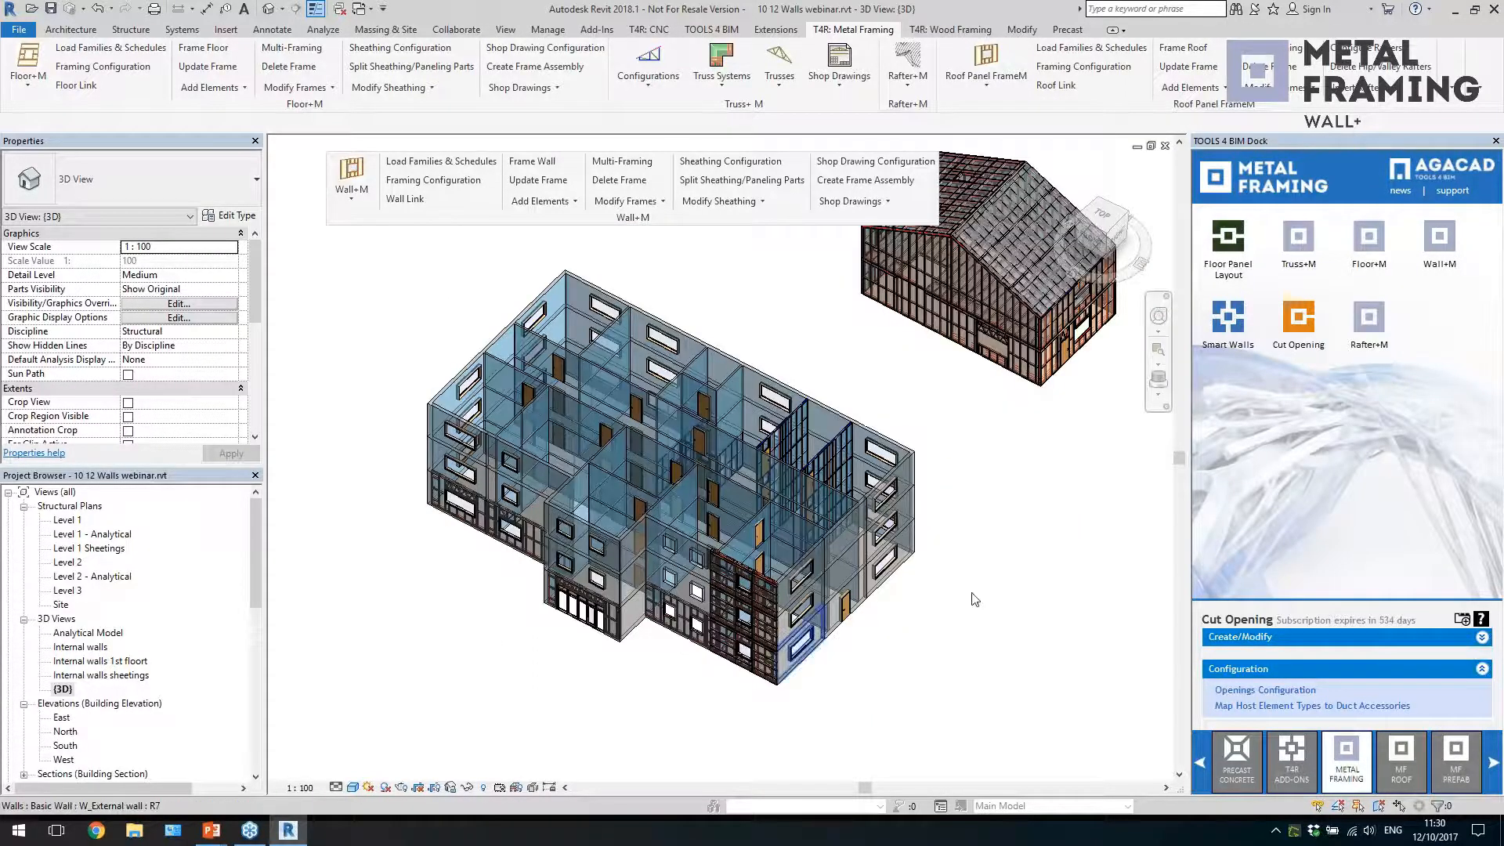
{"action": "scroll", "coordinate": [957, 625], "scroll_direction": "up", "scroll_amount": 1}
{"action": "scroll", "coordinate": [831, 666], "scroll_direction": "up", "scroll_amount": 2}
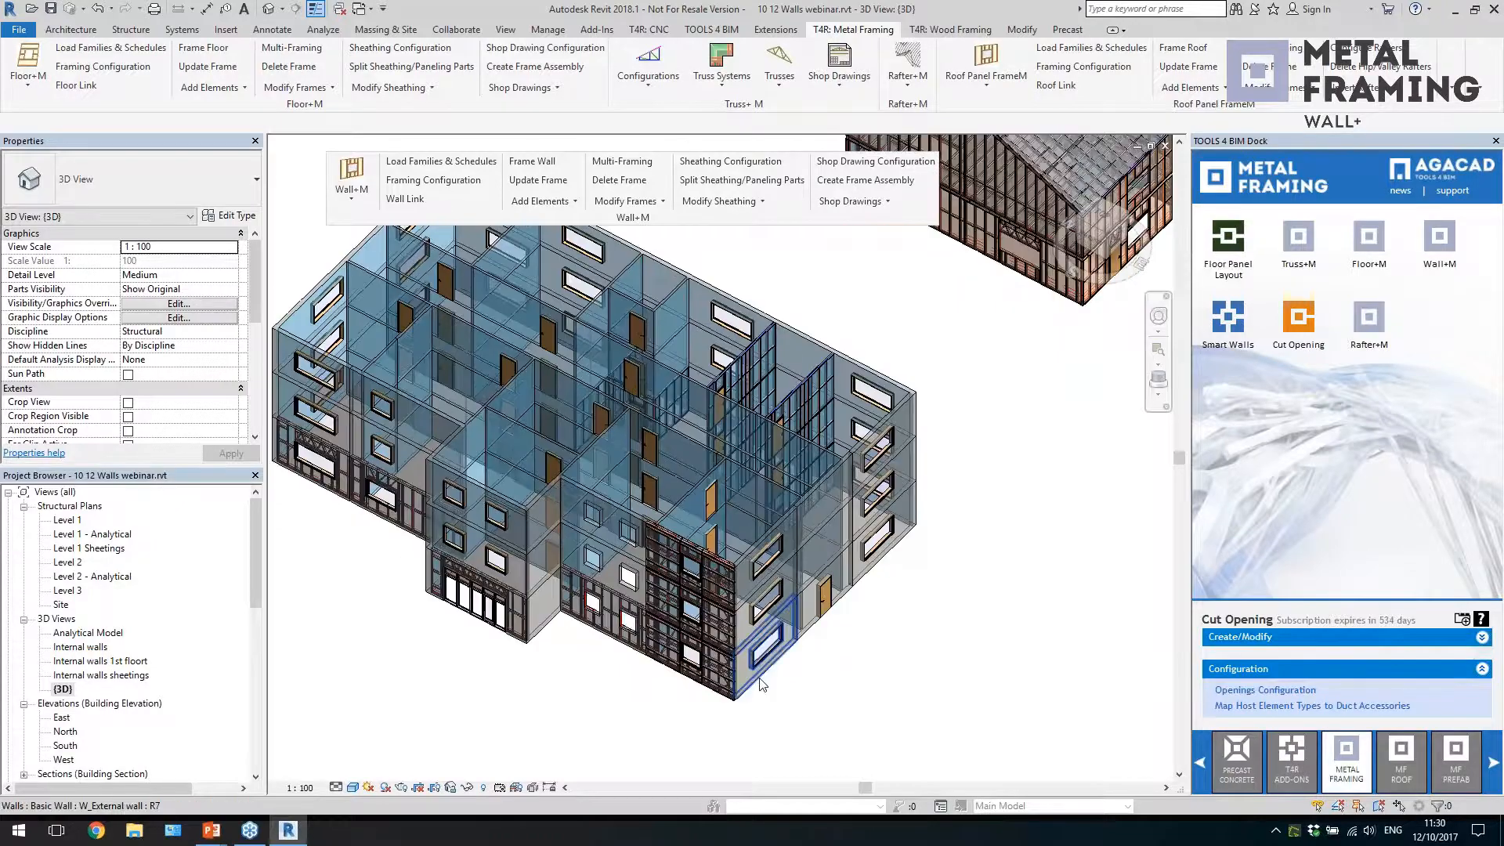
{"action": "left_click", "coordinate": [764, 658]}
{"action": "scroll", "coordinate": [129, 320], "scroll_direction": "down", "scroll_amount": 6}
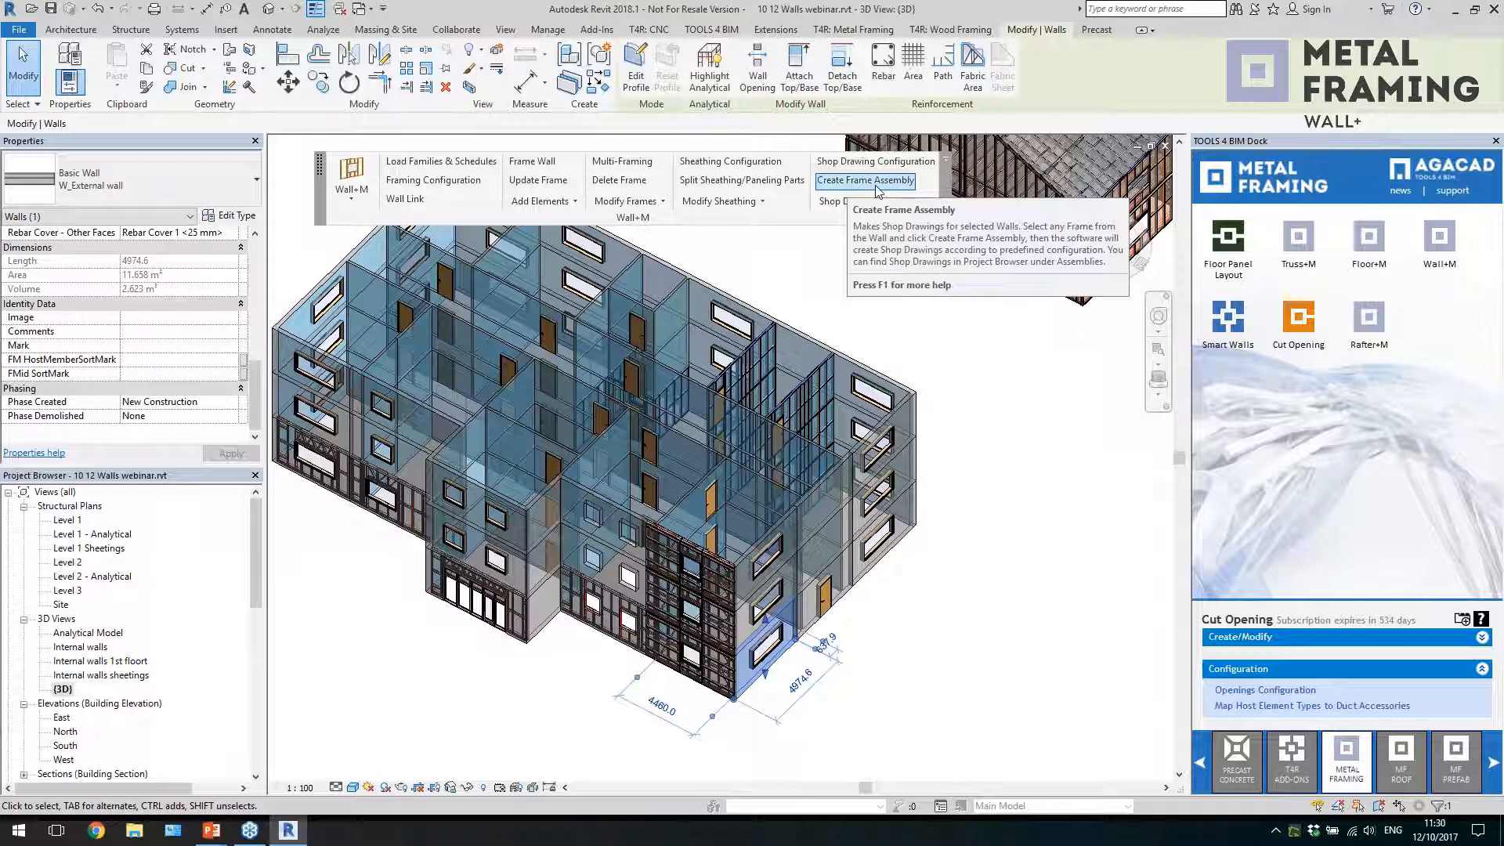
{"action": "left_click", "coordinate": [981, 386]}
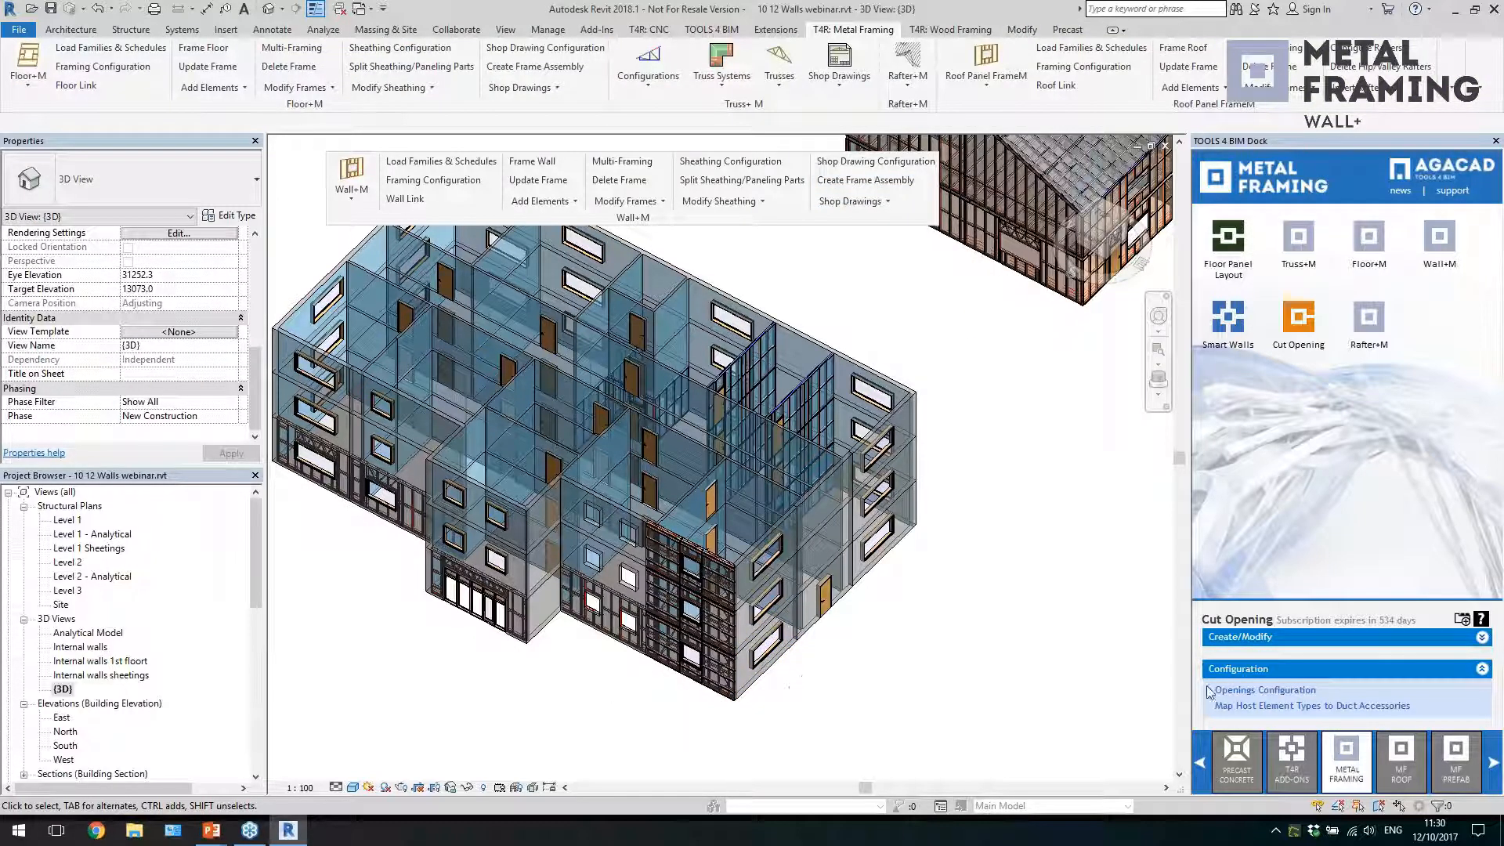
Start Sort Mark element numbering for the Walls category, with Mark as the parameter that receives the calculated values
{"action": "left_click", "coordinate": [1291, 756]}
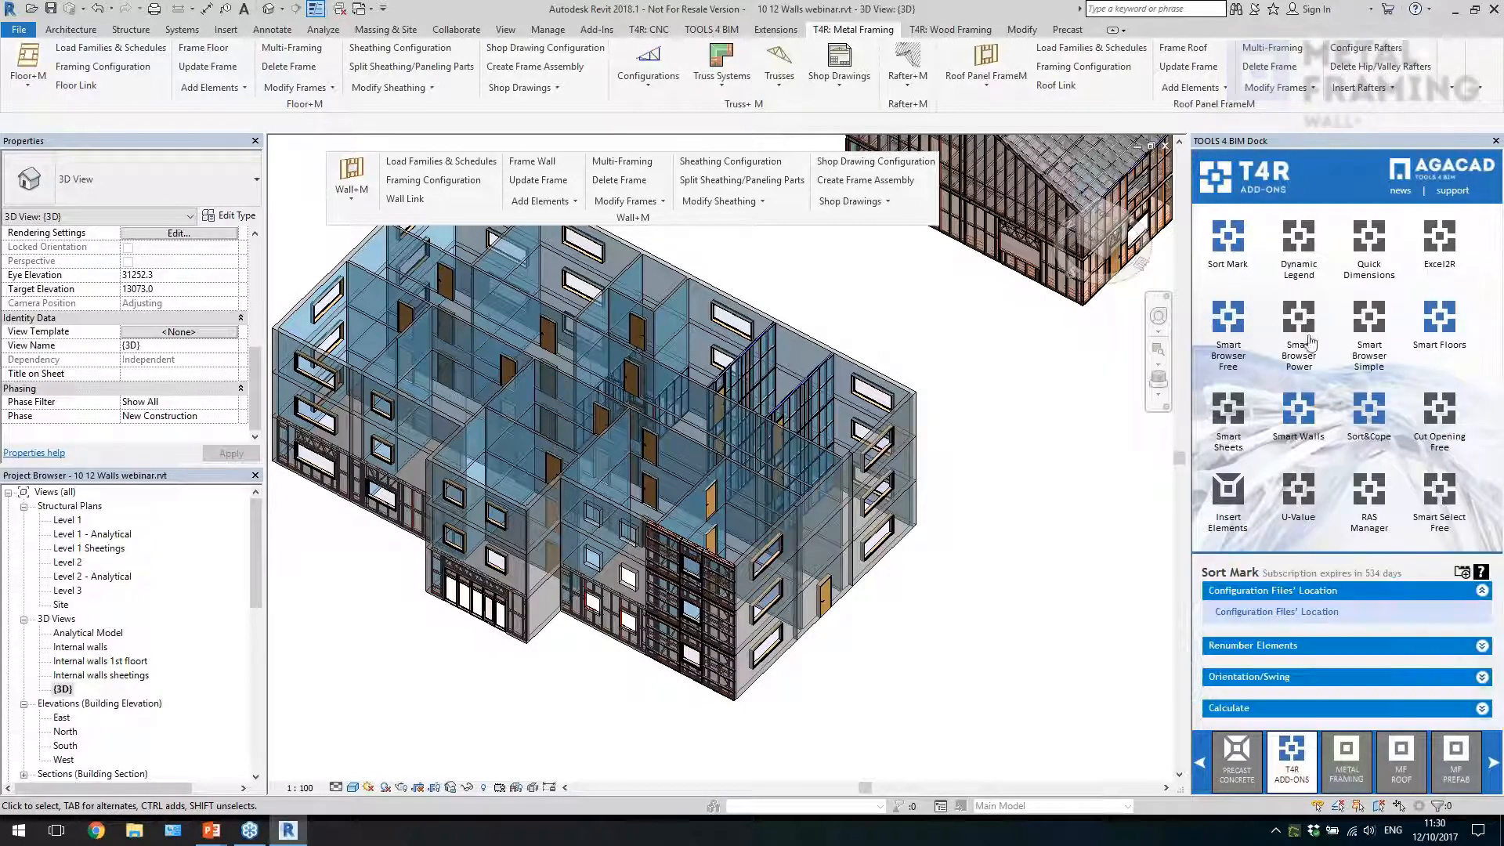
{"action": "left_click", "coordinate": [1254, 645]}
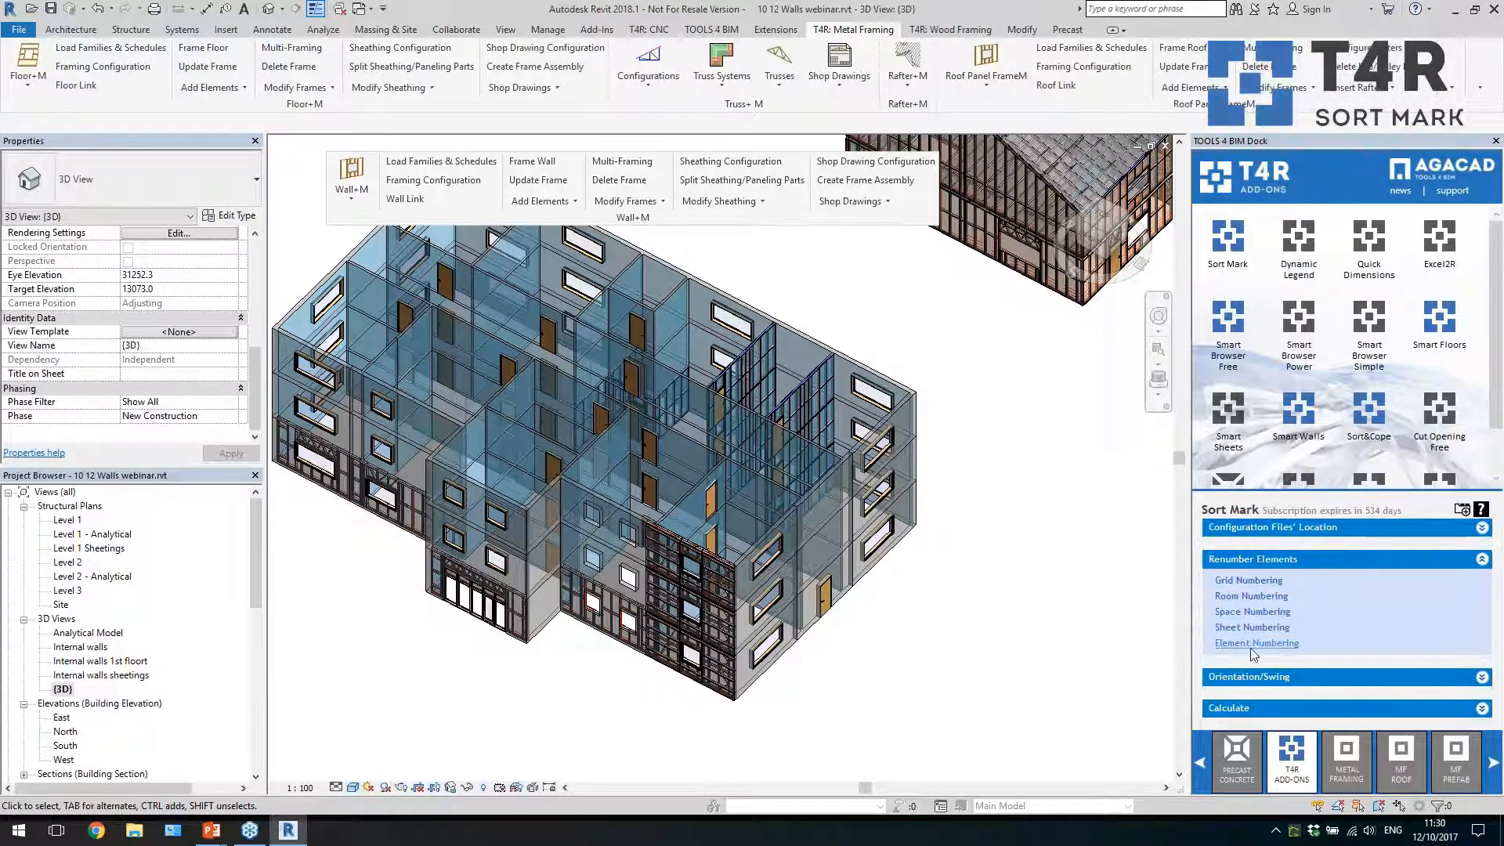
{"action": "left_click", "coordinate": [1255, 644]}
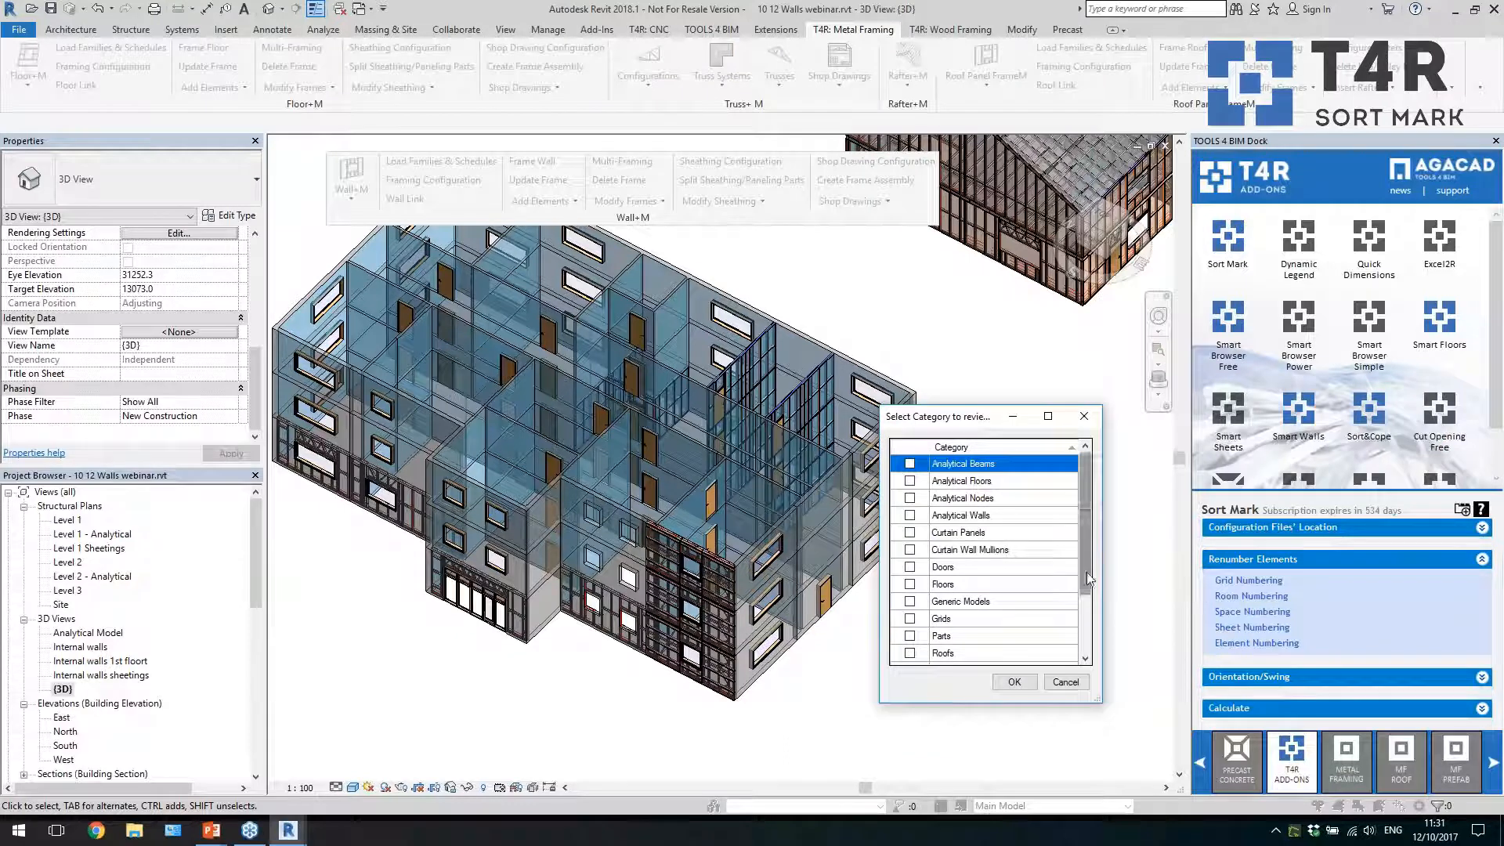
{"action": "scroll", "coordinate": [1065, 570], "scroll_direction": "down", "scroll_amount": 2}
{"action": "left_click", "coordinate": [912, 637]}
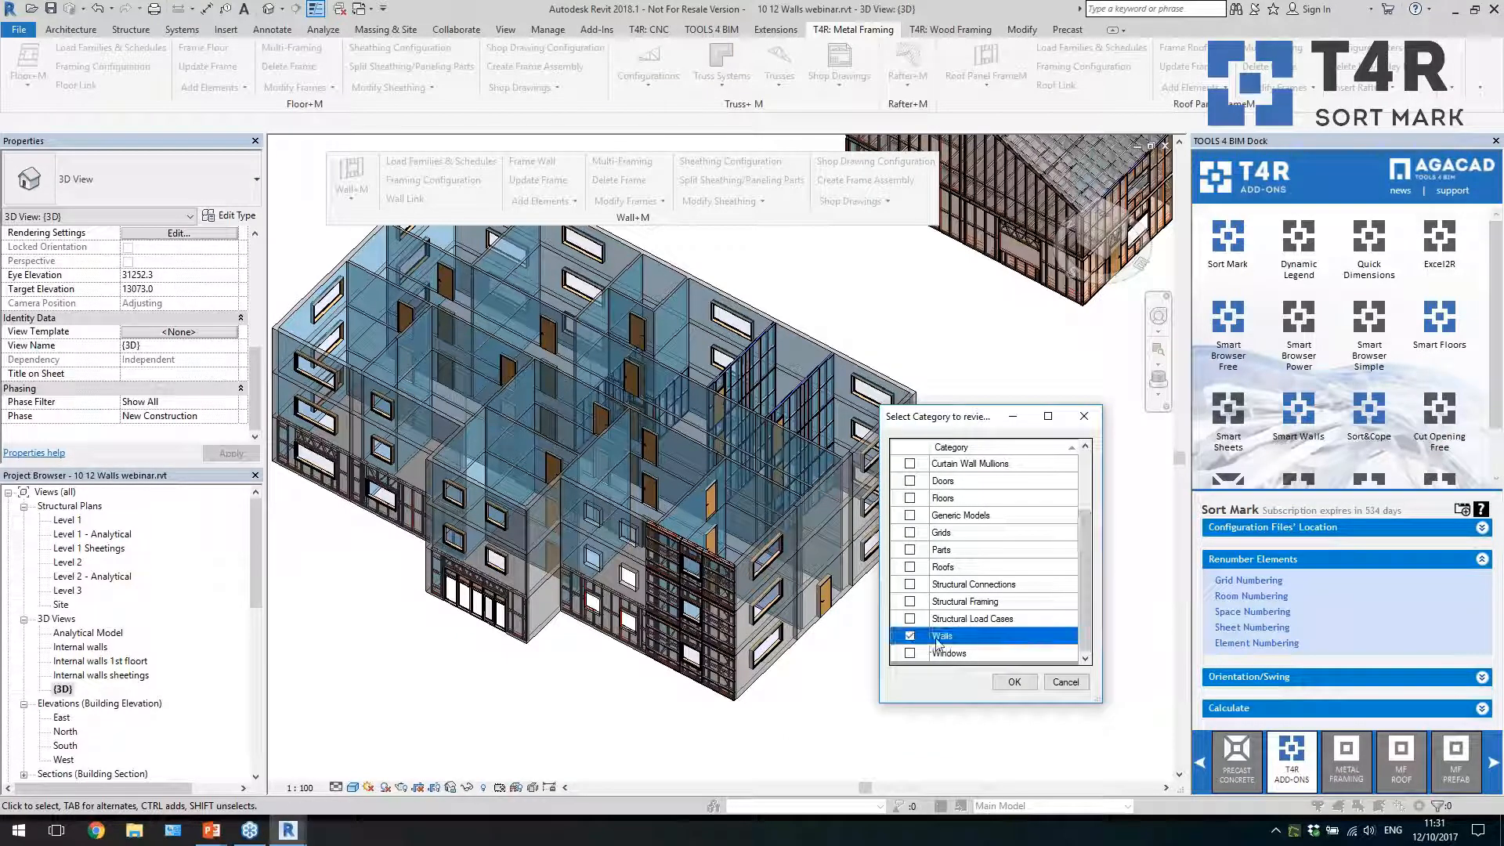
{"action": "left_click", "coordinate": [1015, 680]}
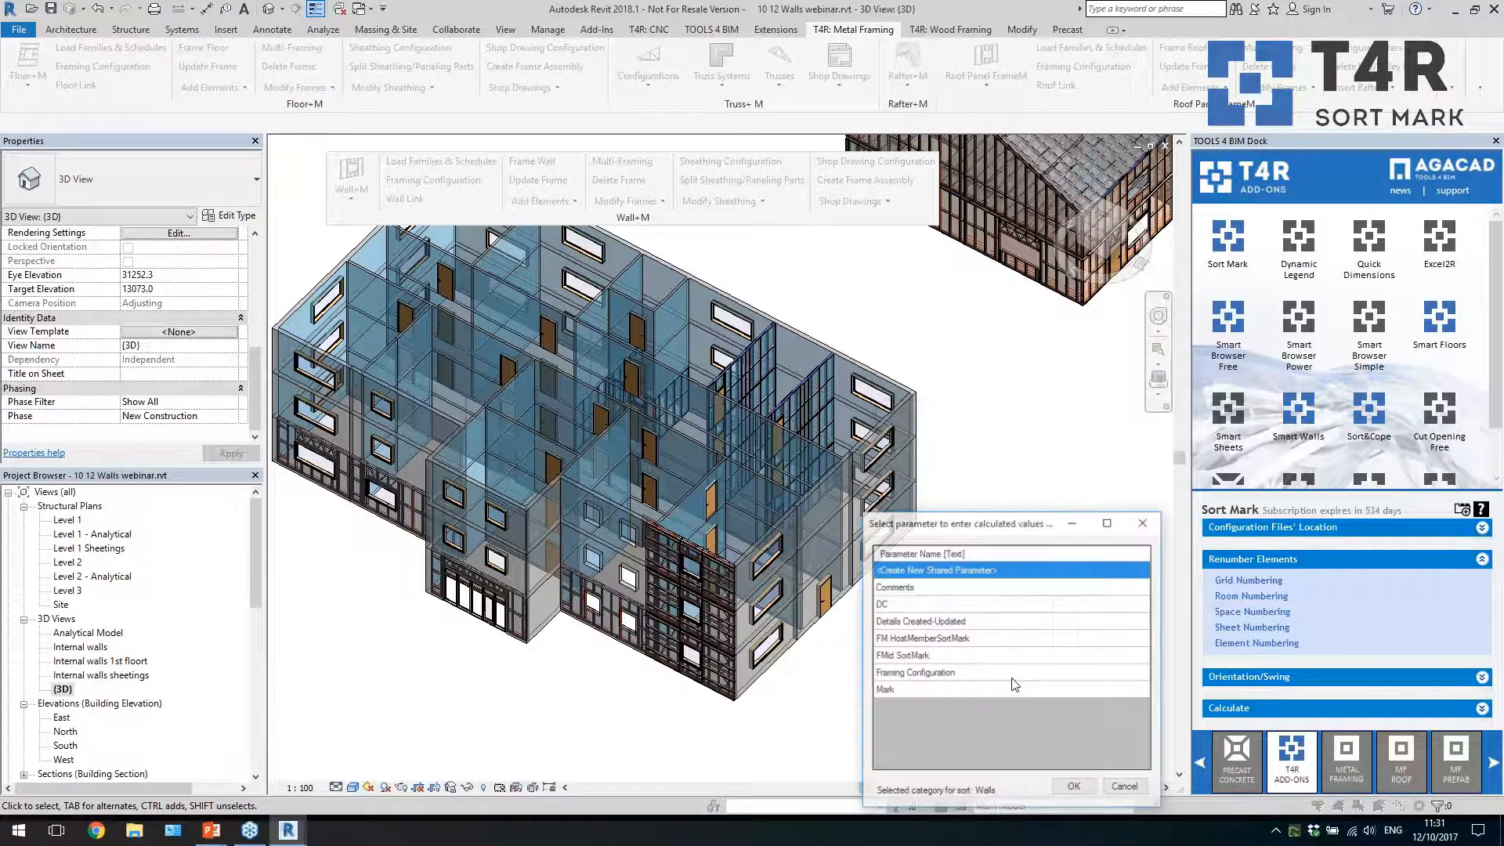
{"action": "left_click", "coordinate": [942, 689]}
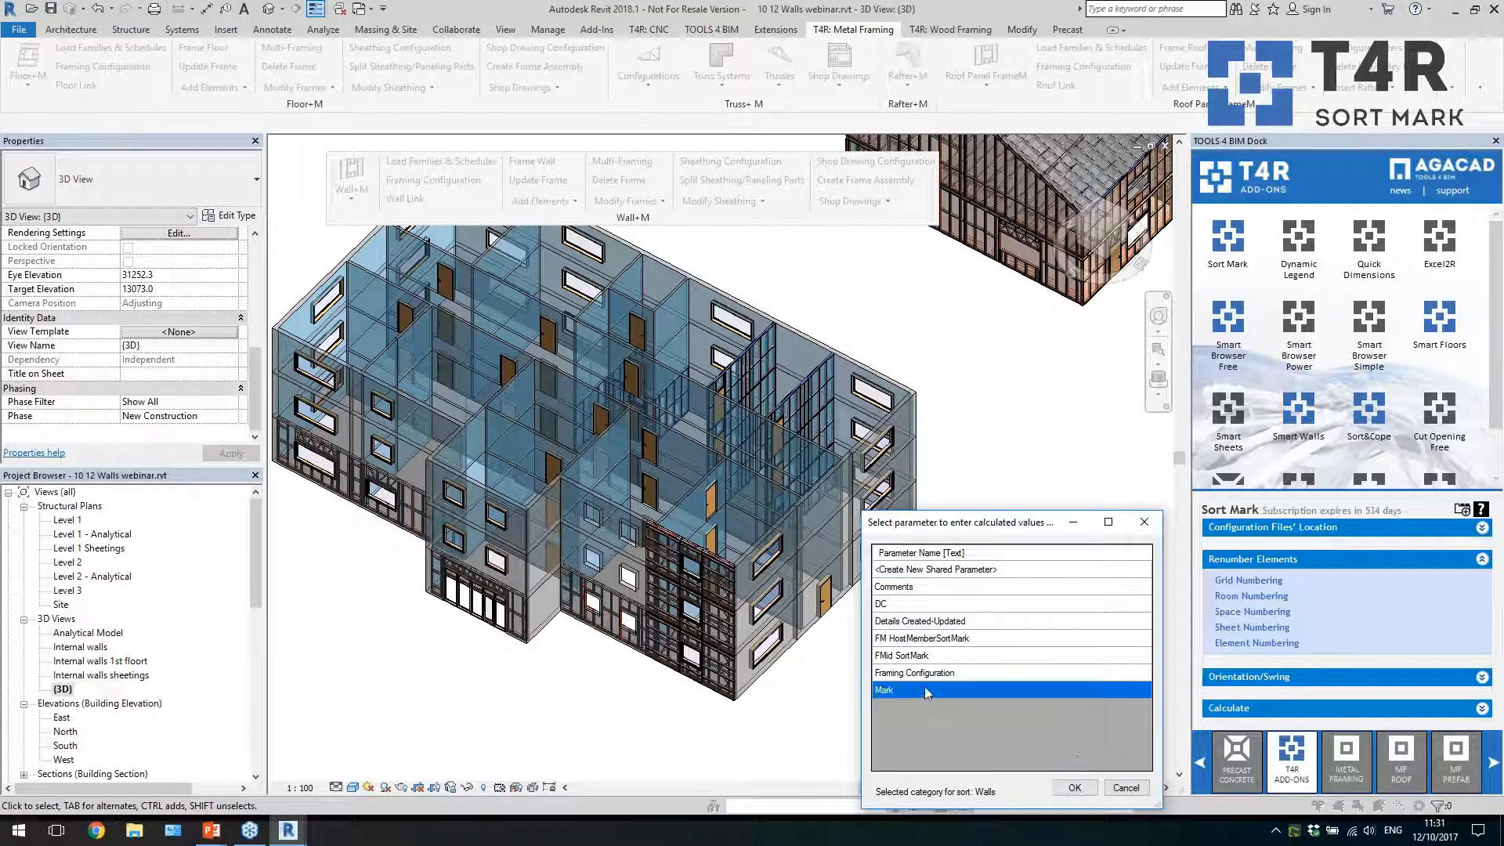
{"action": "left_click", "coordinate": [1074, 788]}
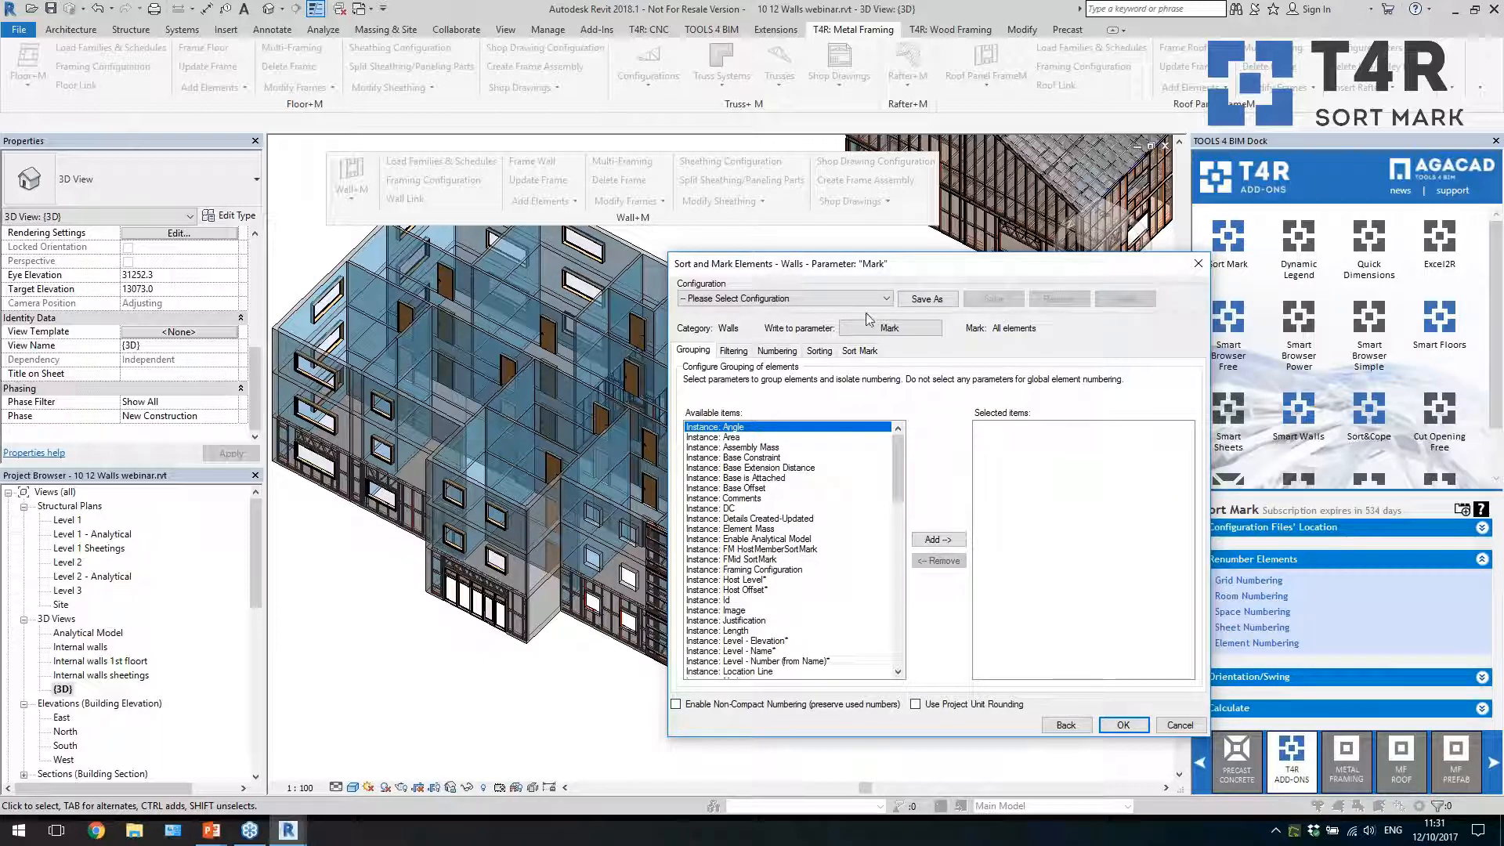
Review the saved wall numbering configurations, the parameters available for grouping and the filter options, leaving the filter at none
{"action": "left_click", "coordinate": [815, 304]}
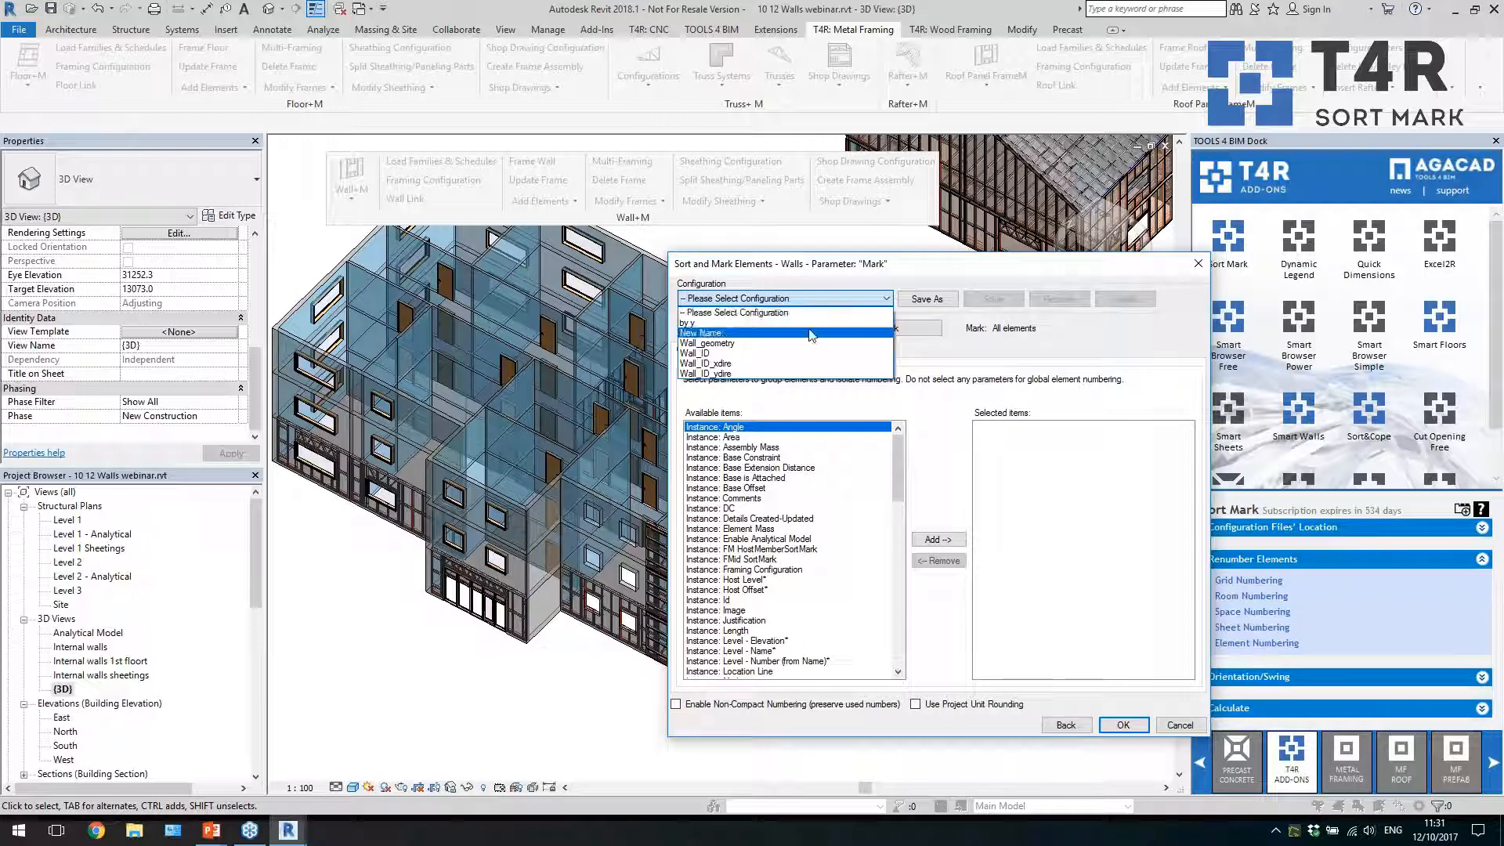
{"action": "left_click", "coordinate": [1015, 345]}
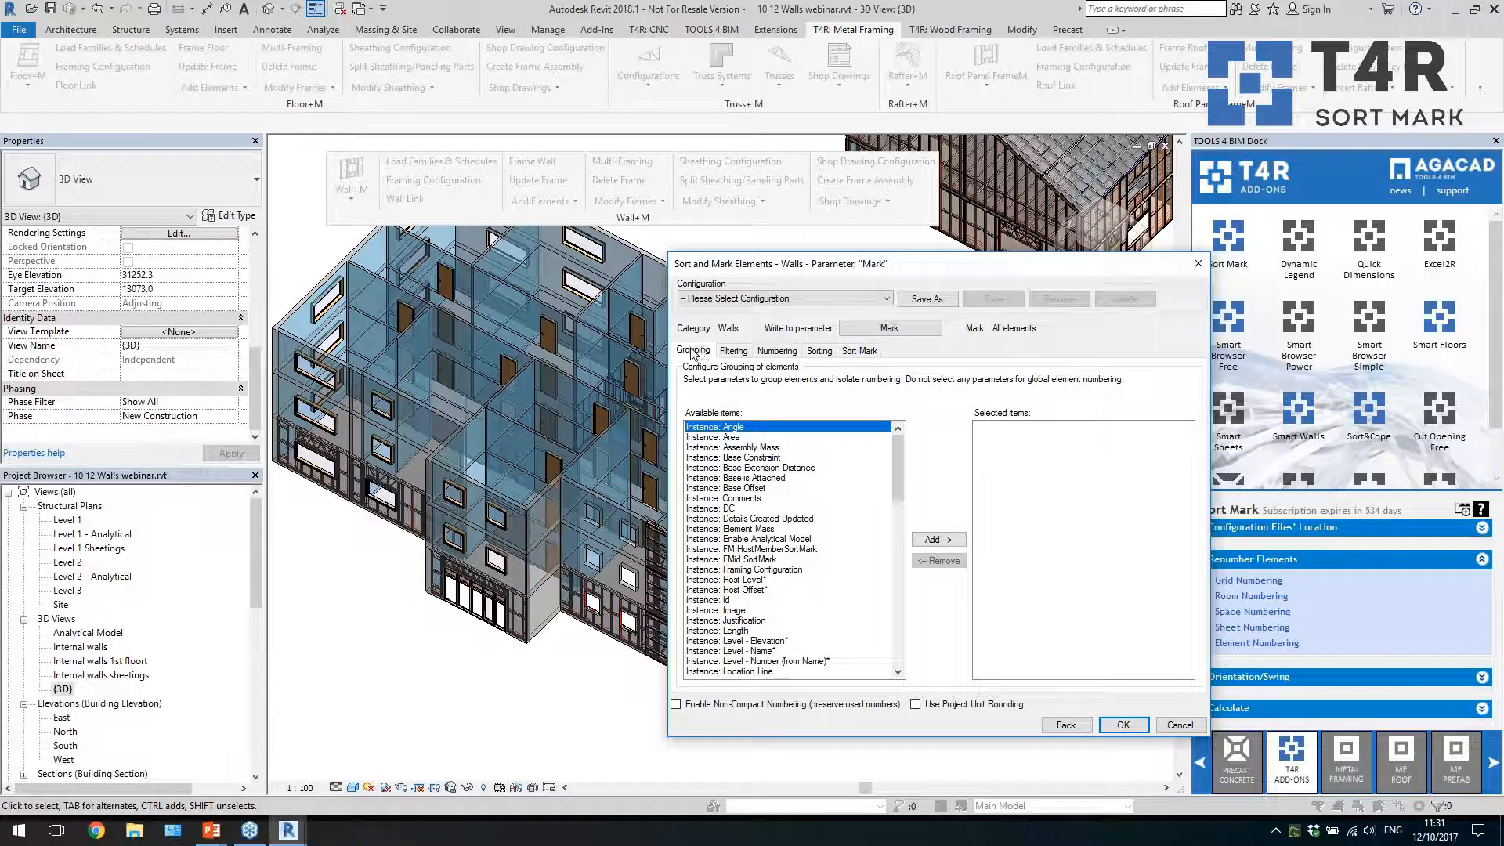
{"action": "left_click_drag", "start_coordinate": [897, 477], "coordinate": [898, 629]}
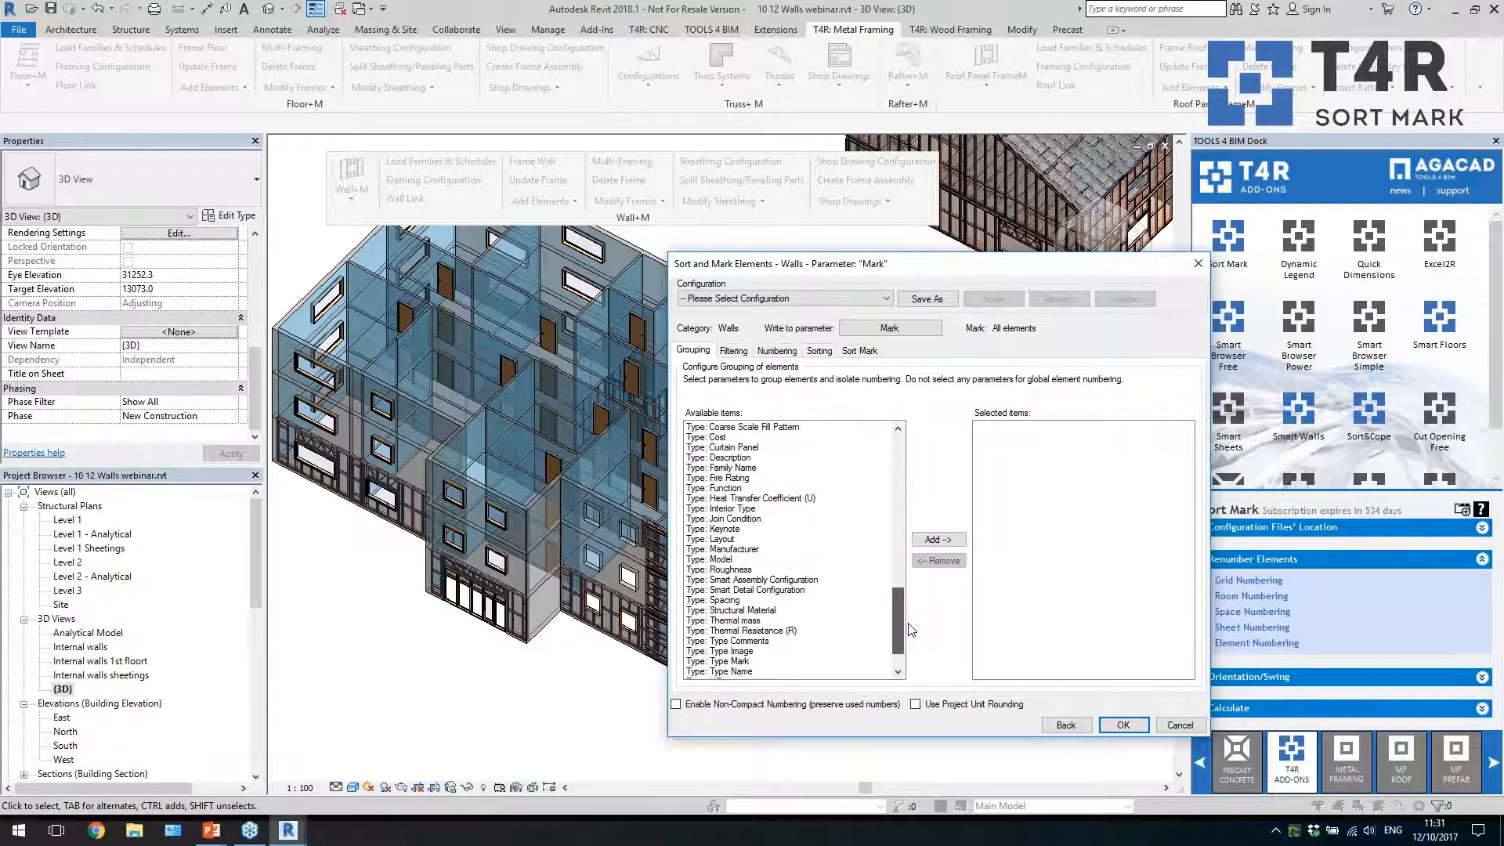
{"action": "left_click", "coordinate": [734, 352]}
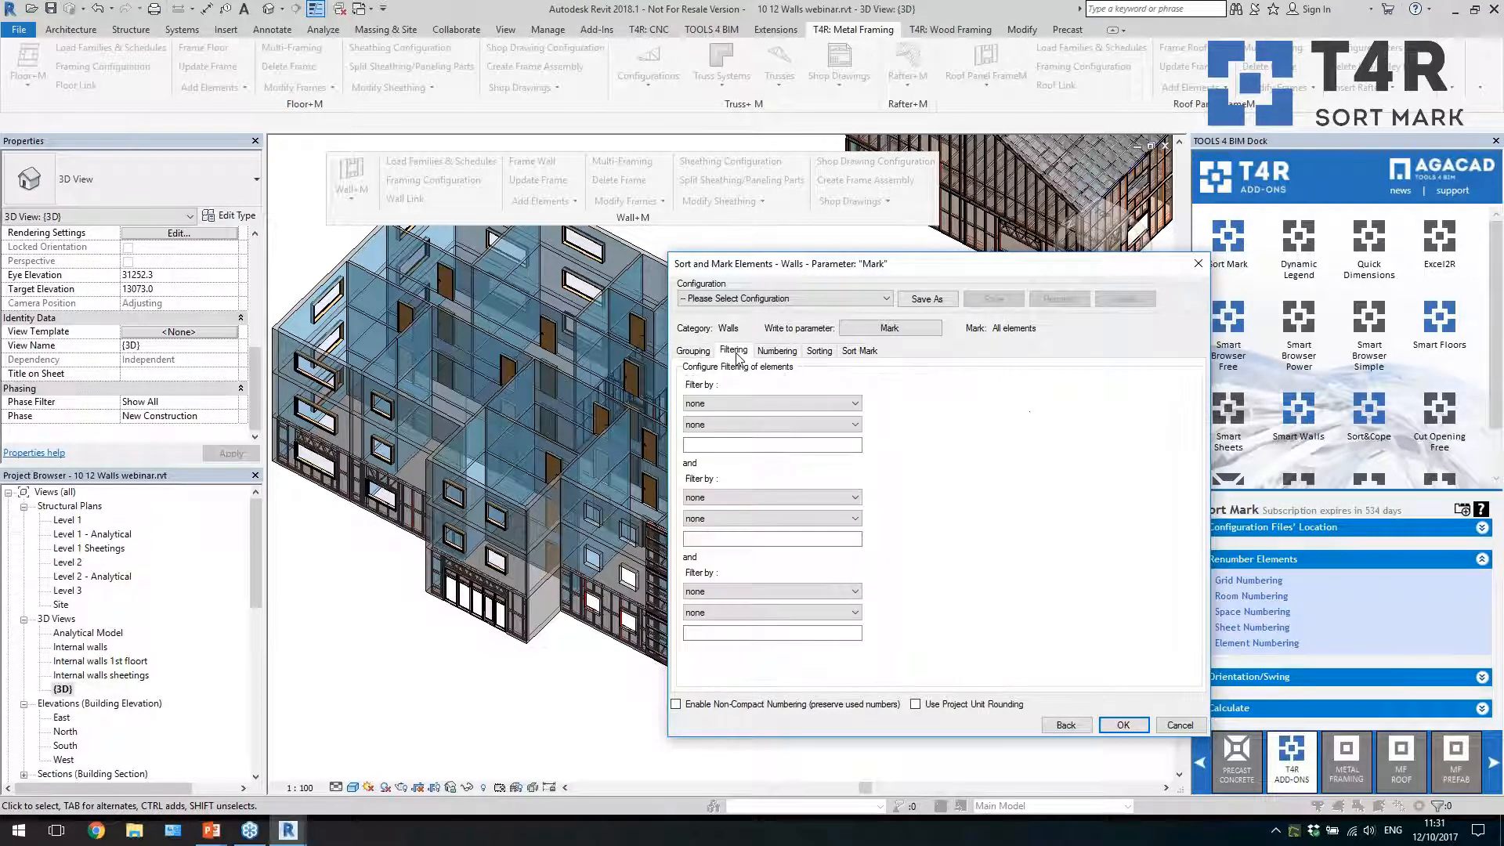
{"action": "left_click", "coordinate": [757, 402]}
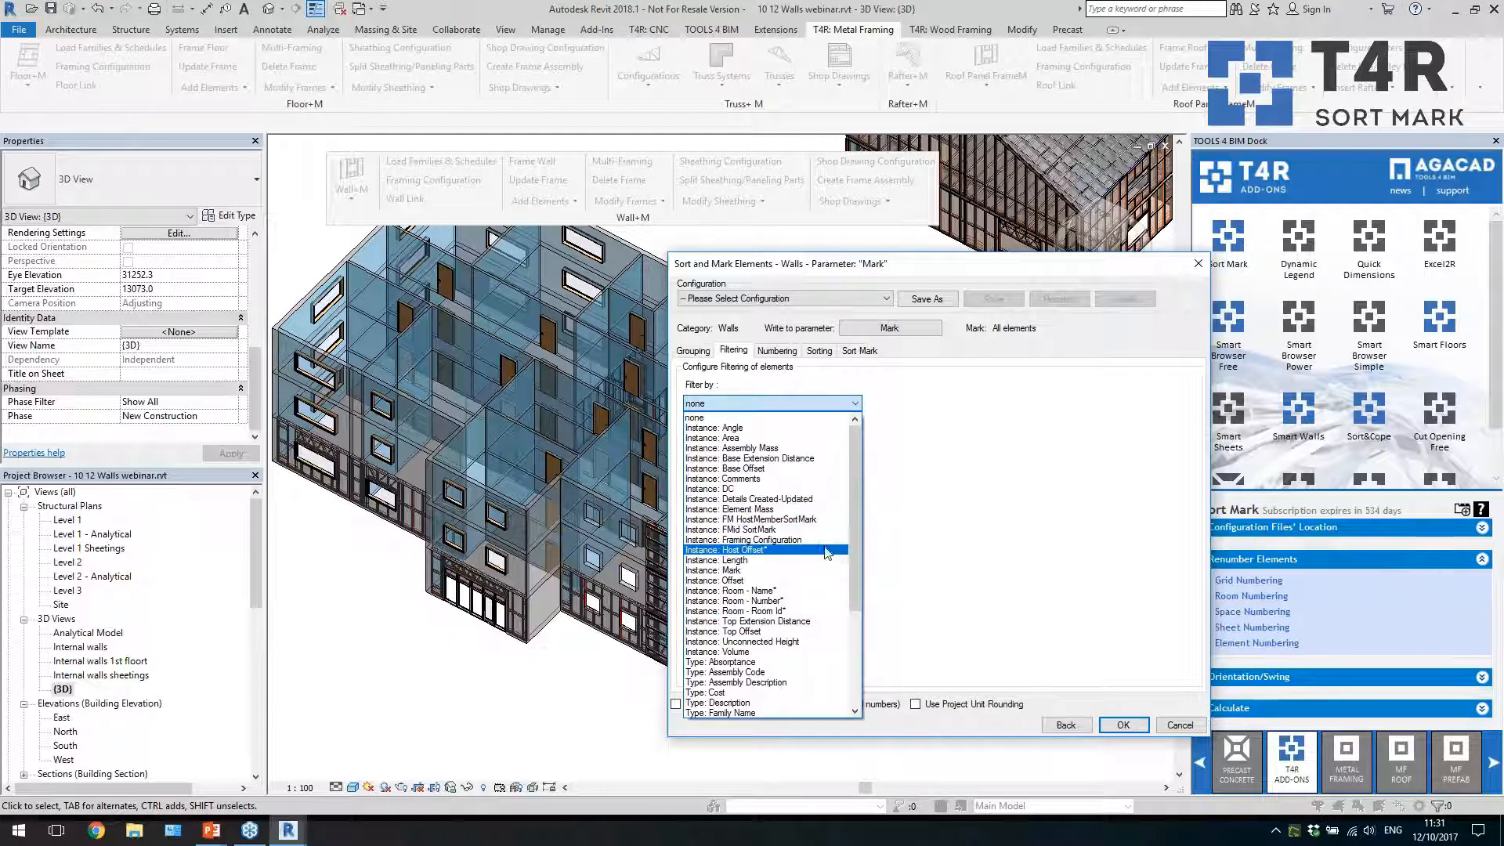
{"action": "left_click", "coordinate": [772, 417]}
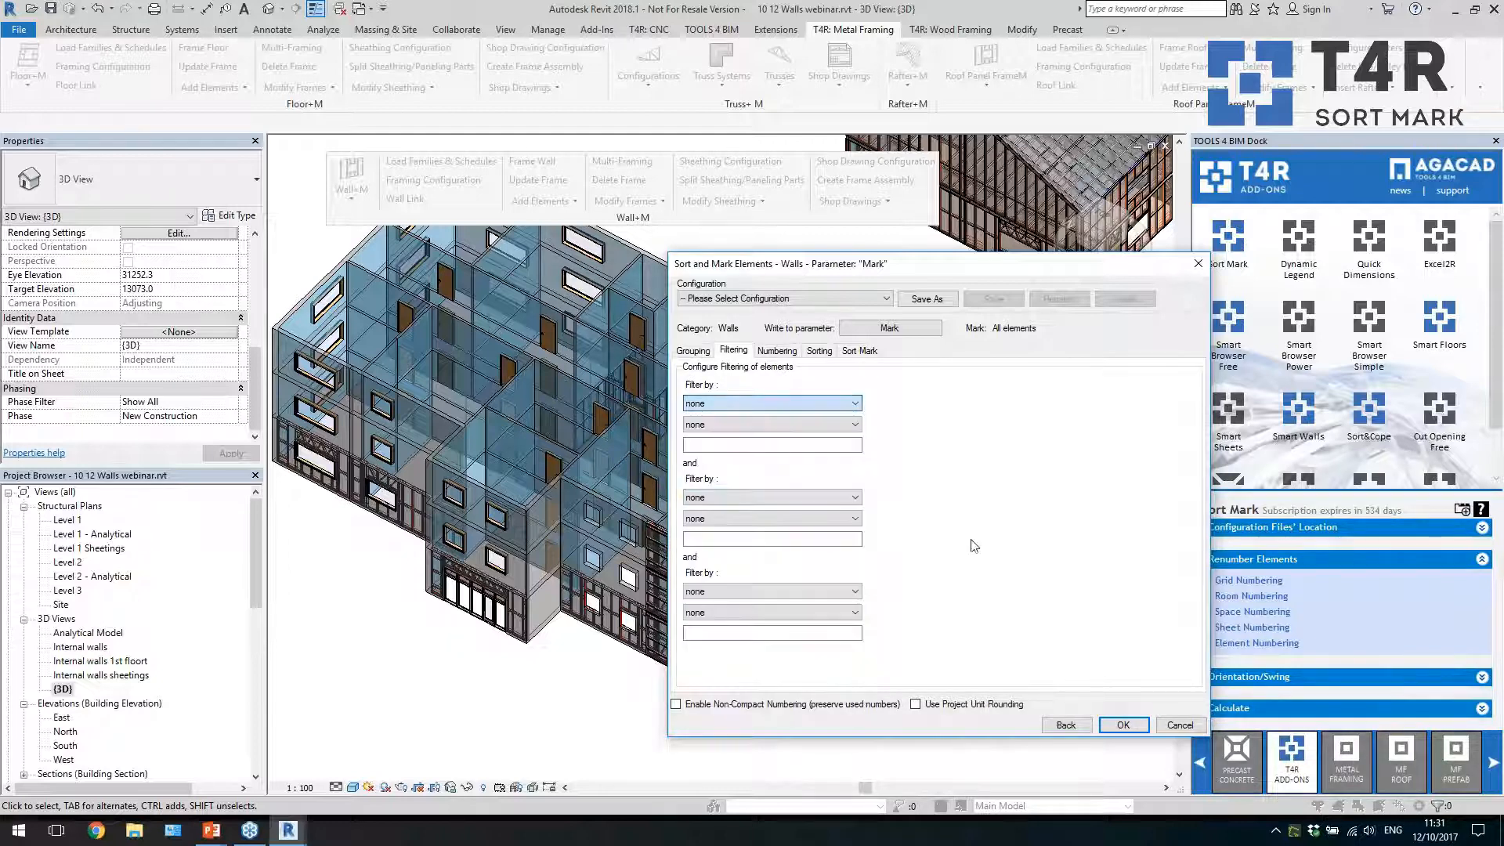
Add the instance parameters Length and Volume to the parameters used for numbering the walls
{"action": "left_click", "coordinate": [777, 352]}
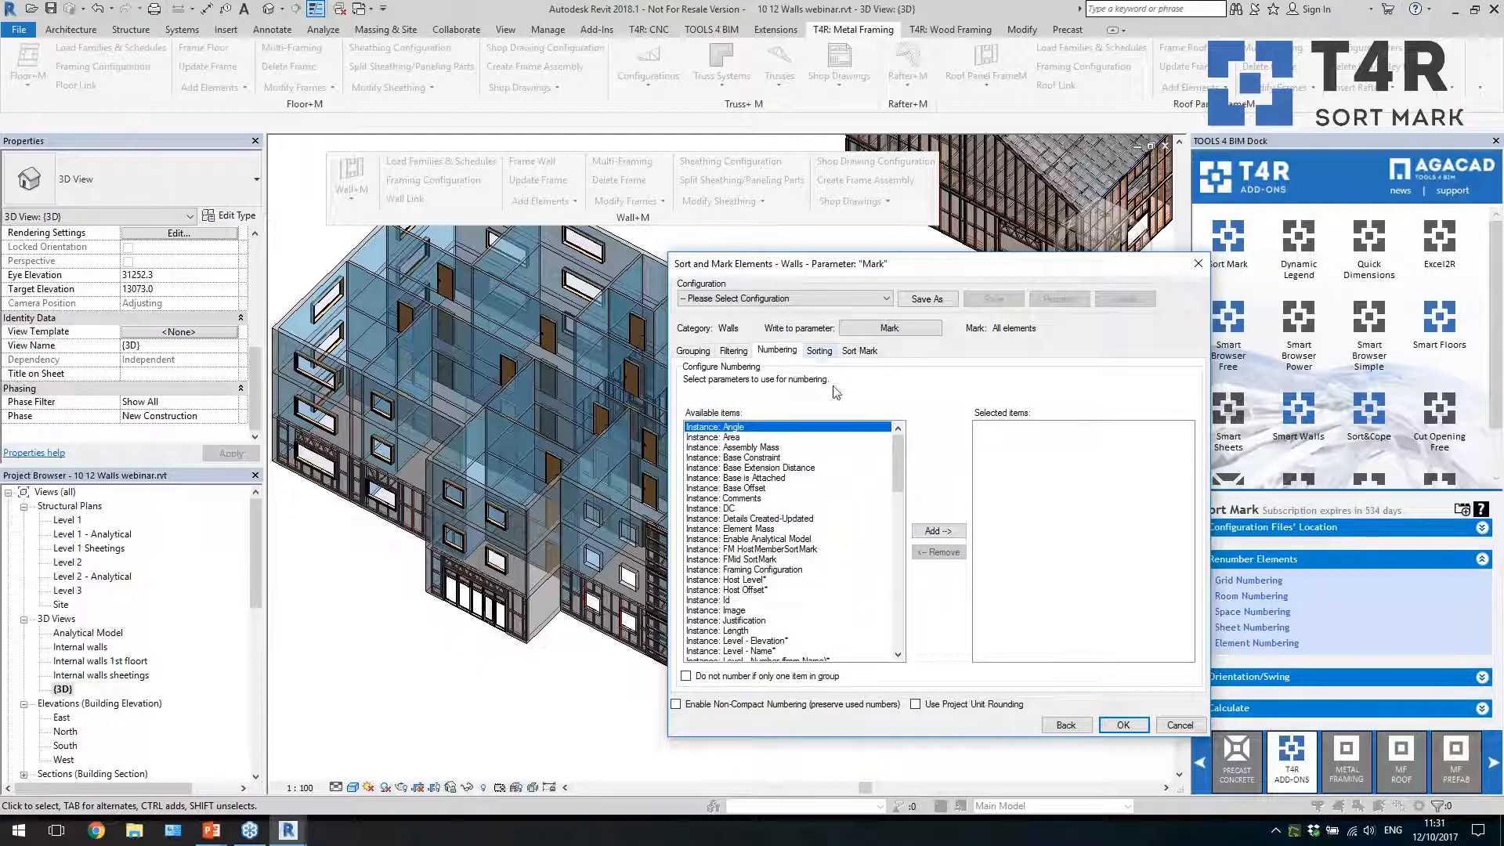
{"action": "scroll", "coordinate": [897, 445], "scroll_direction": "down", "scroll_amount": 6}
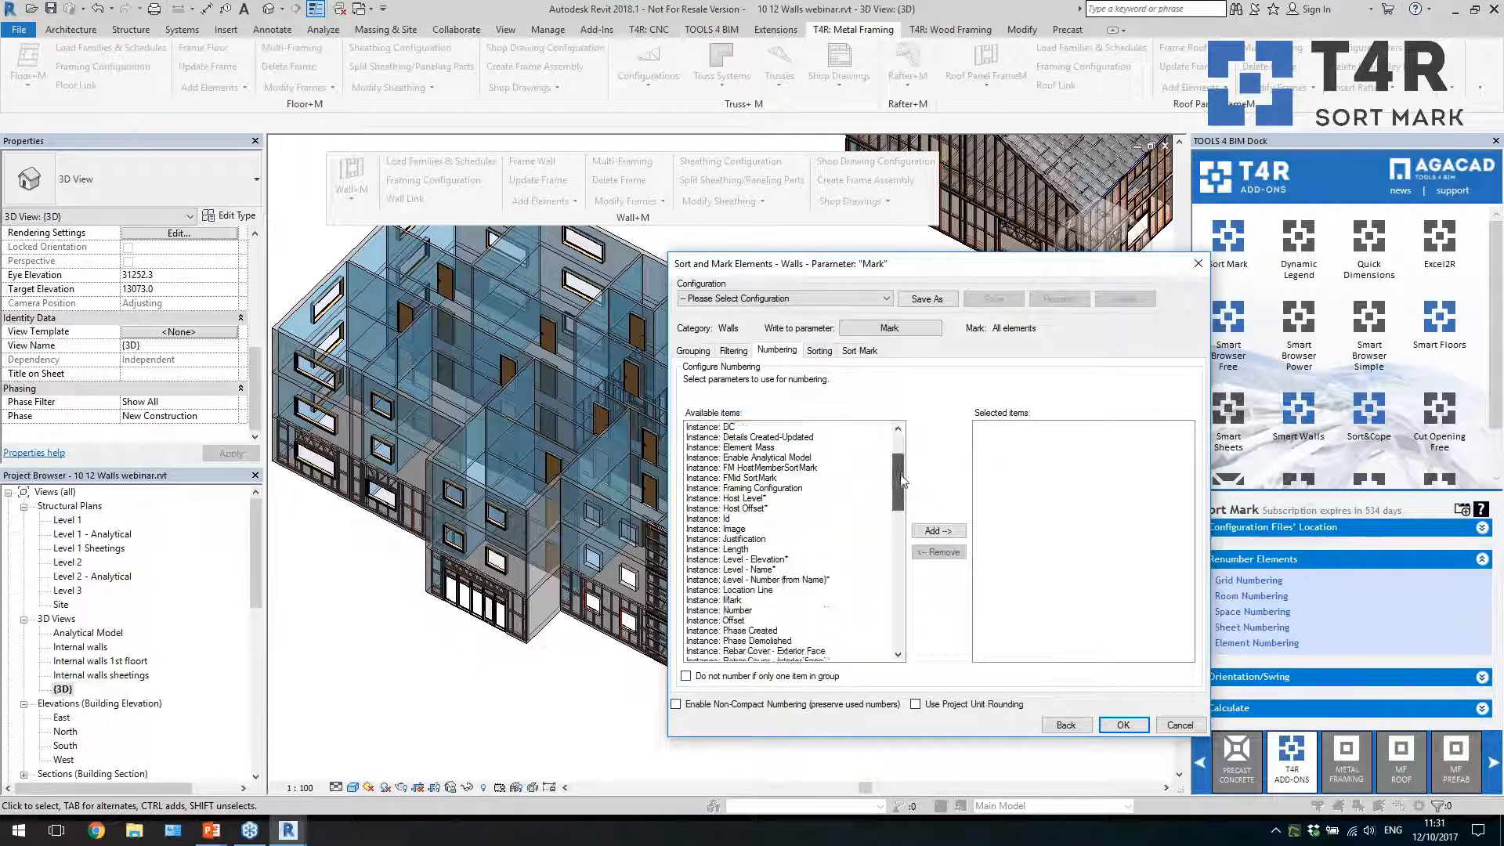
{"action": "left_click", "coordinate": [788, 437]}
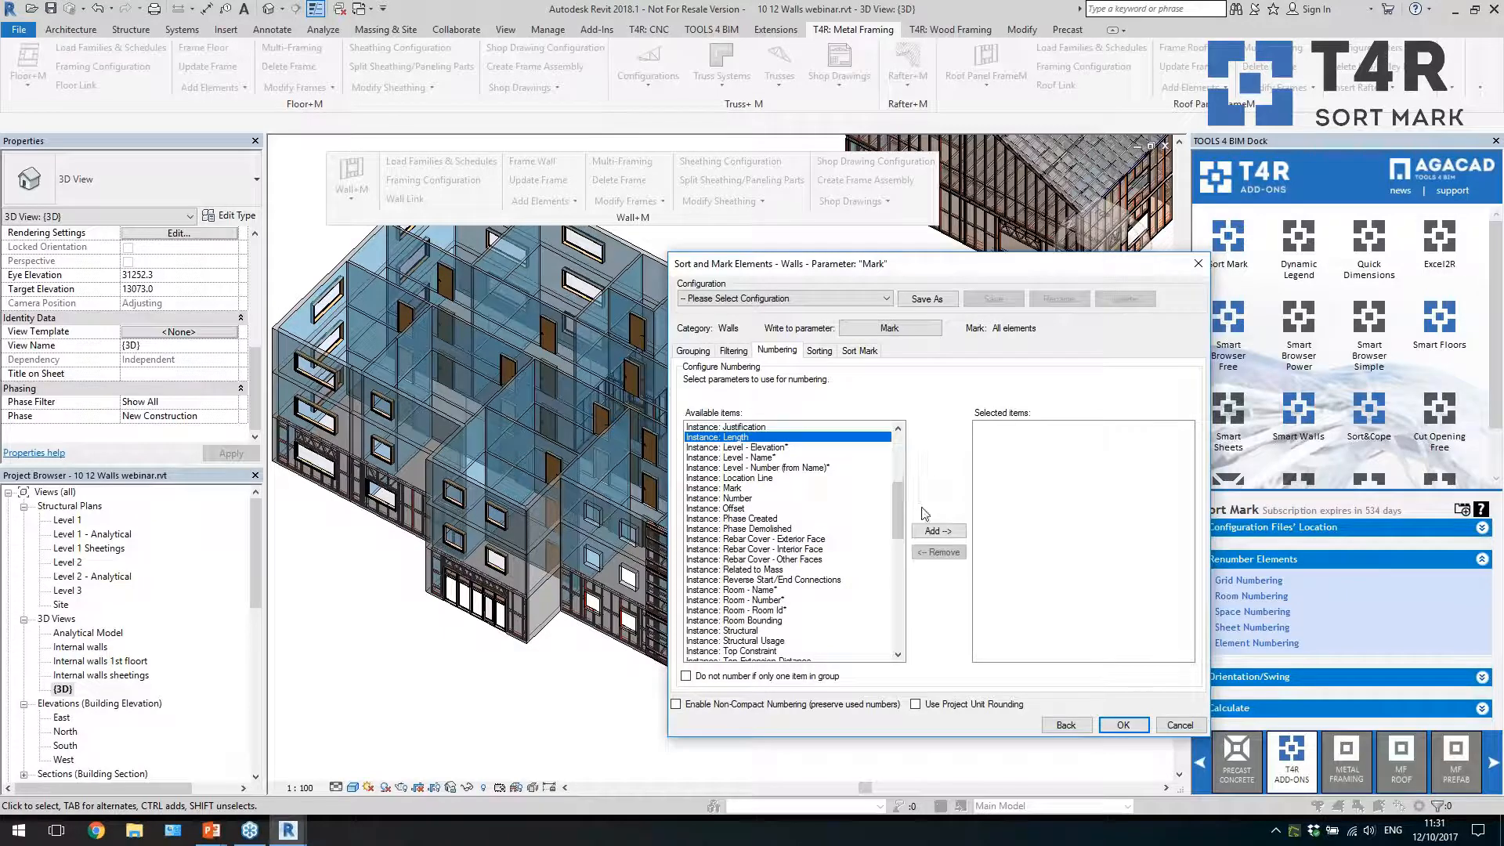
{"action": "left_click", "coordinate": [937, 531]}
{"action": "left_click_drag", "start_coordinate": [901, 520], "coordinate": [904, 563]}
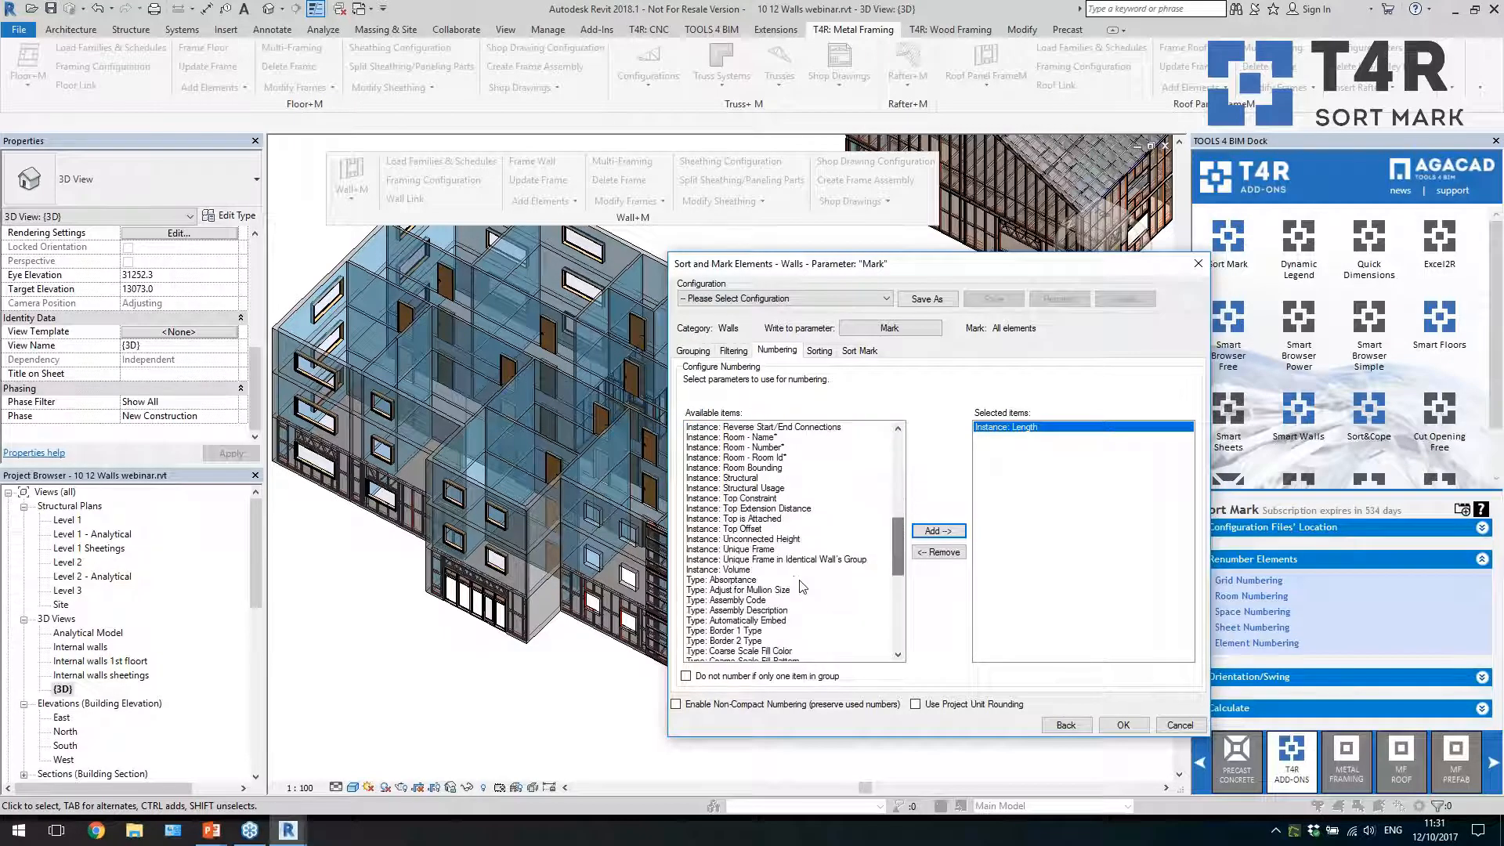
{"action": "left_click", "coordinate": [798, 570]}
{"action": "left_click", "coordinate": [937, 530]}
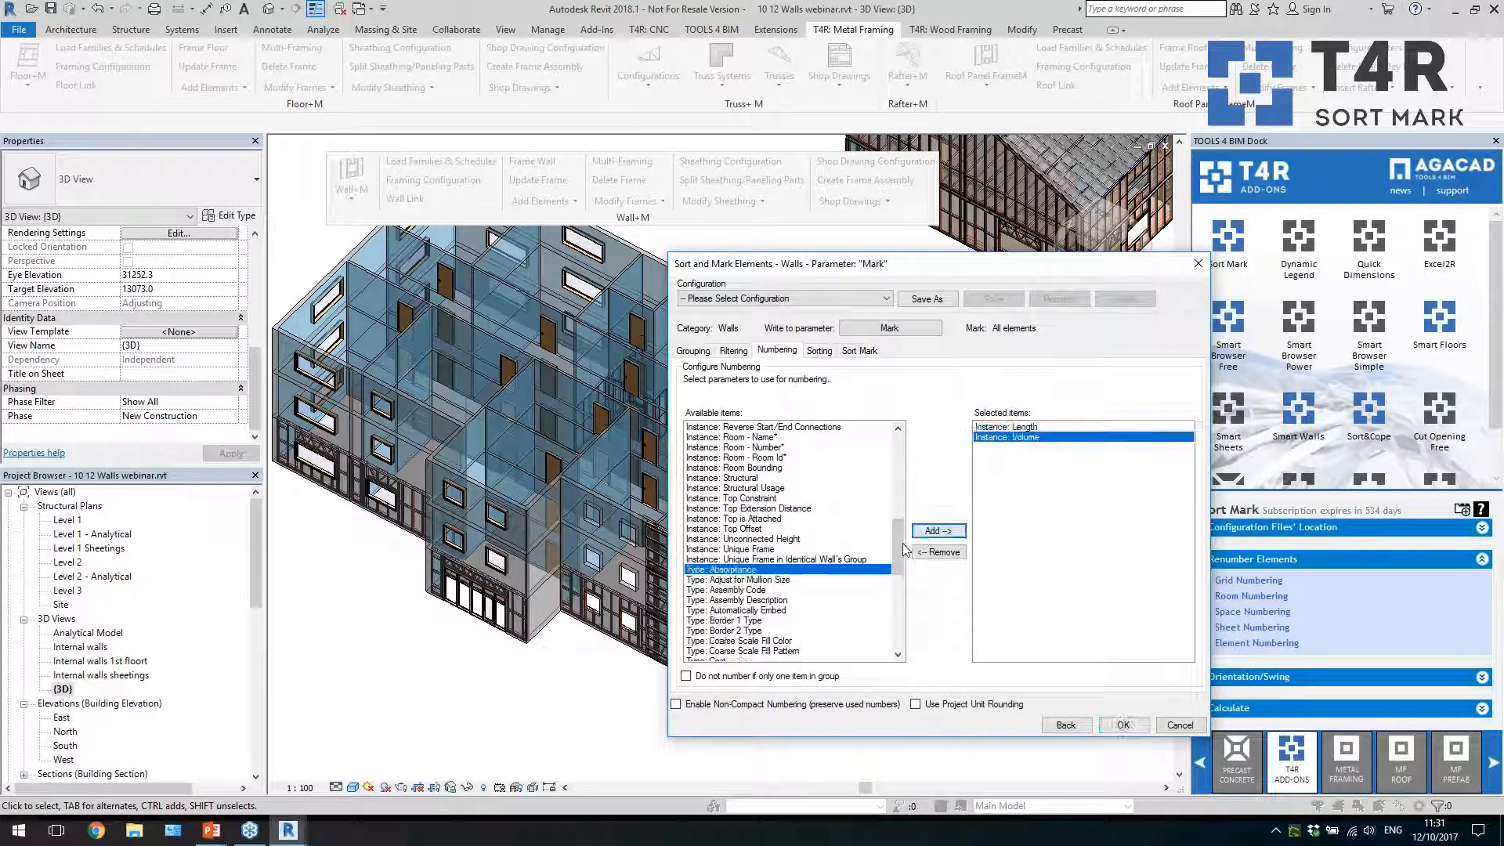
Add the instance parameter Unconnected Height and the type parameter Type Name to the wall numbering parameters
{"action": "mouse_move", "coordinate": [901, 556]}
{"action": "left_mouse_down"}
{"action": "mouse_move", "coordinate": [889, 461]}
{"action": "mouse_move", "coordinate": [911, 552]}
{"action": "left_mouse_up"}
{"action": "left_click", "coordinate": [783, 549]}
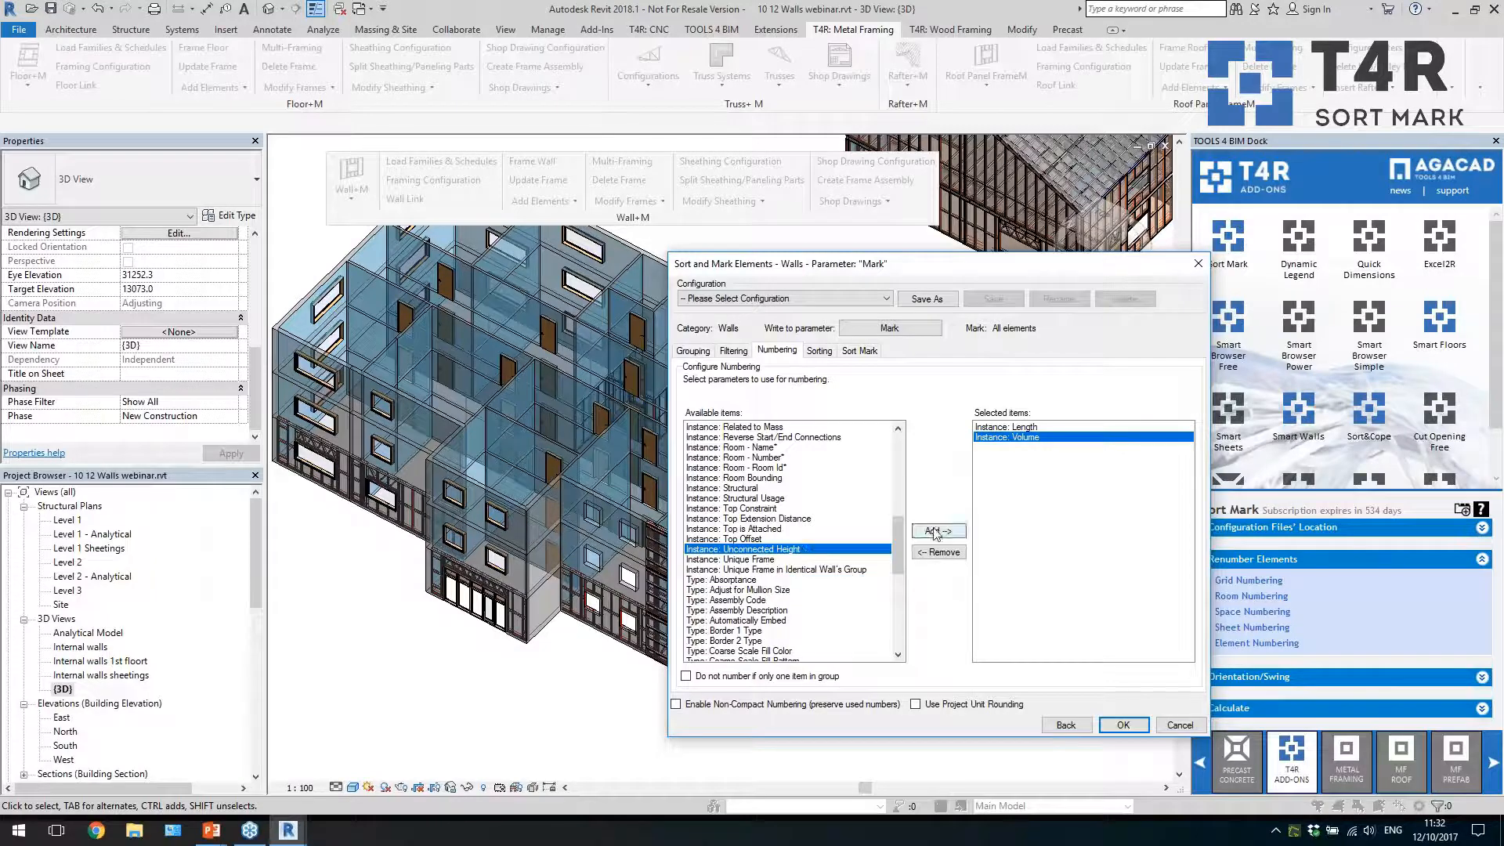
{"action": "left_click", "coordinate": [937, 531]}
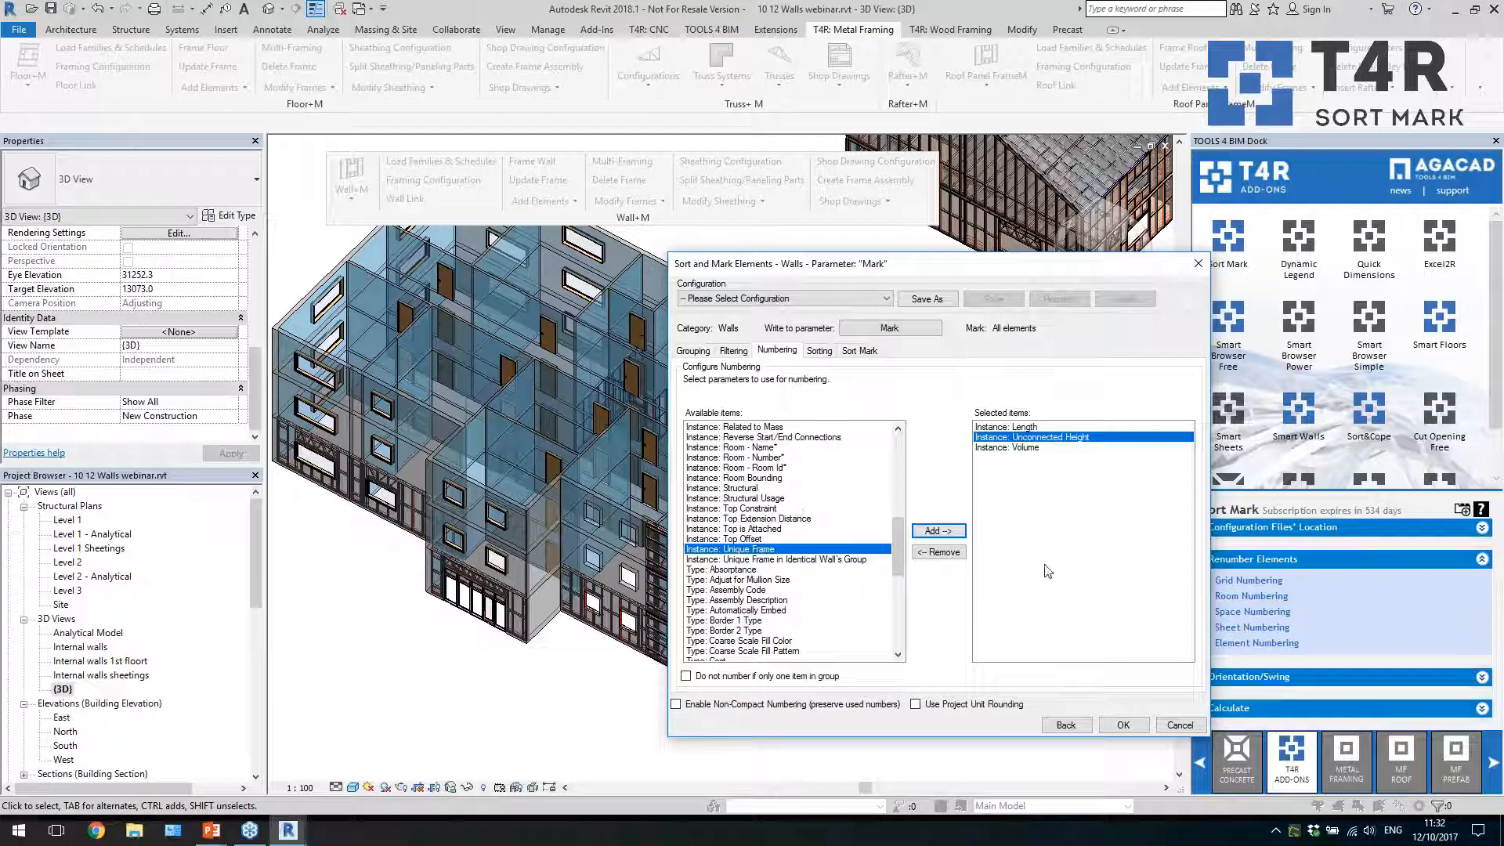
{"action": "scroll", "coordinate": [890, 566], "scroll_direction": "down", "scroll_amount": 10}
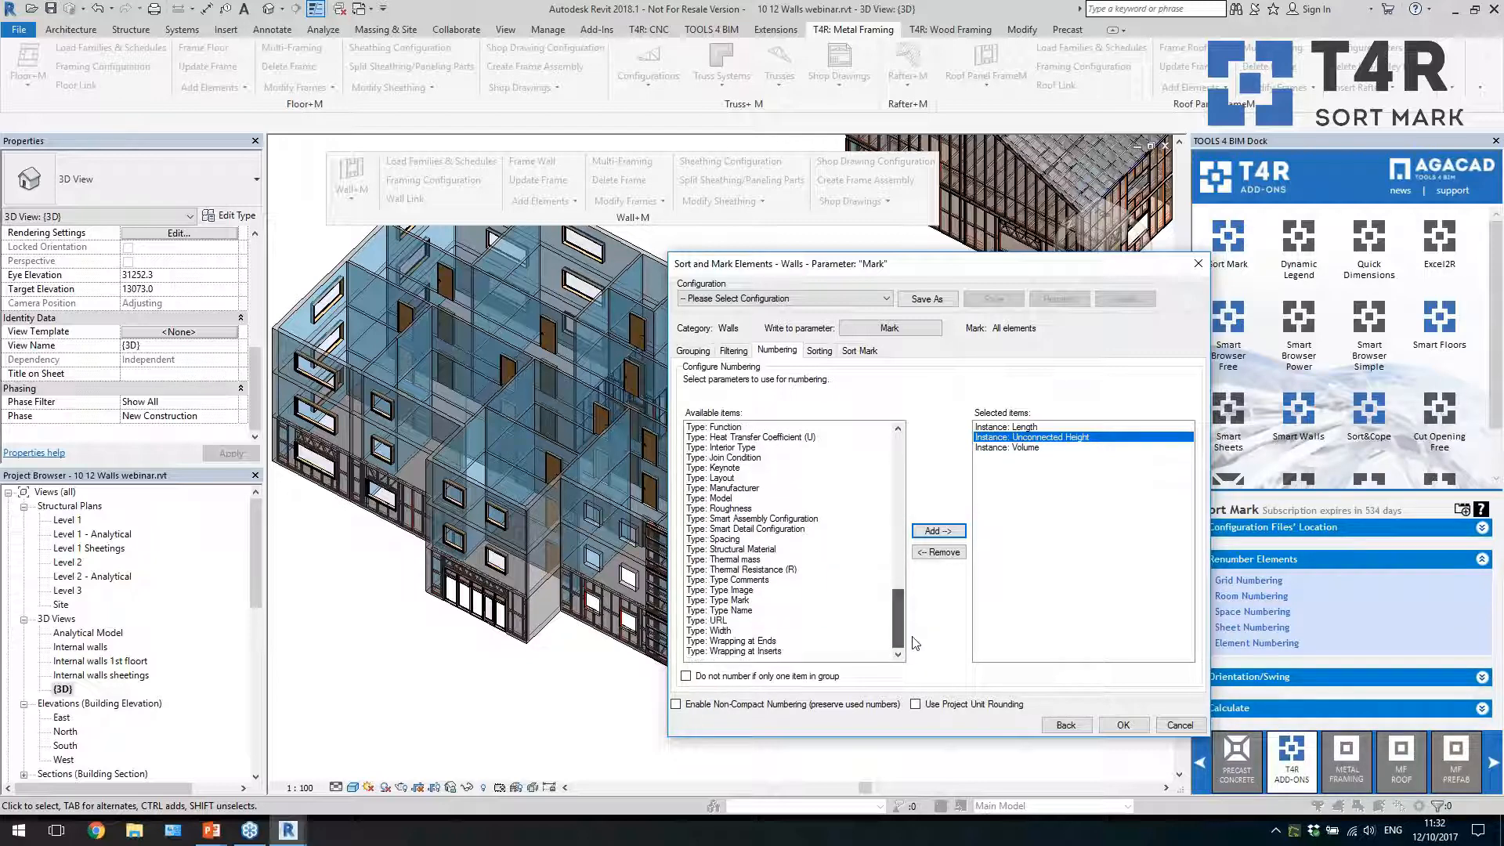
{"action": "left_click", "coordinate": [787, 610]}
{"action": "left_click", "coordinate": [938, 531]}
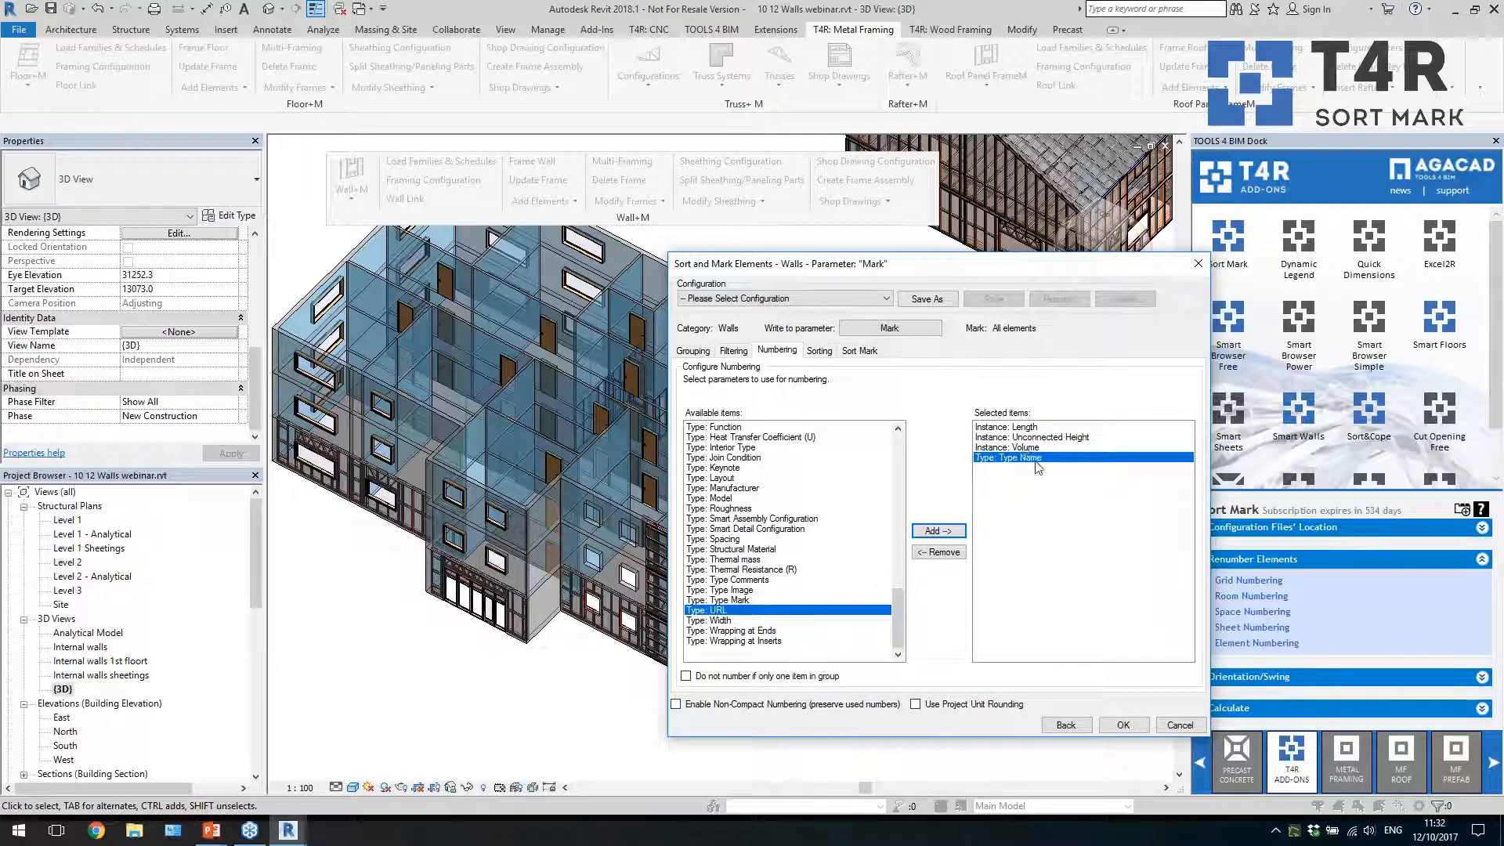
{"action": "left_click", "coordinate": [820, 352]}
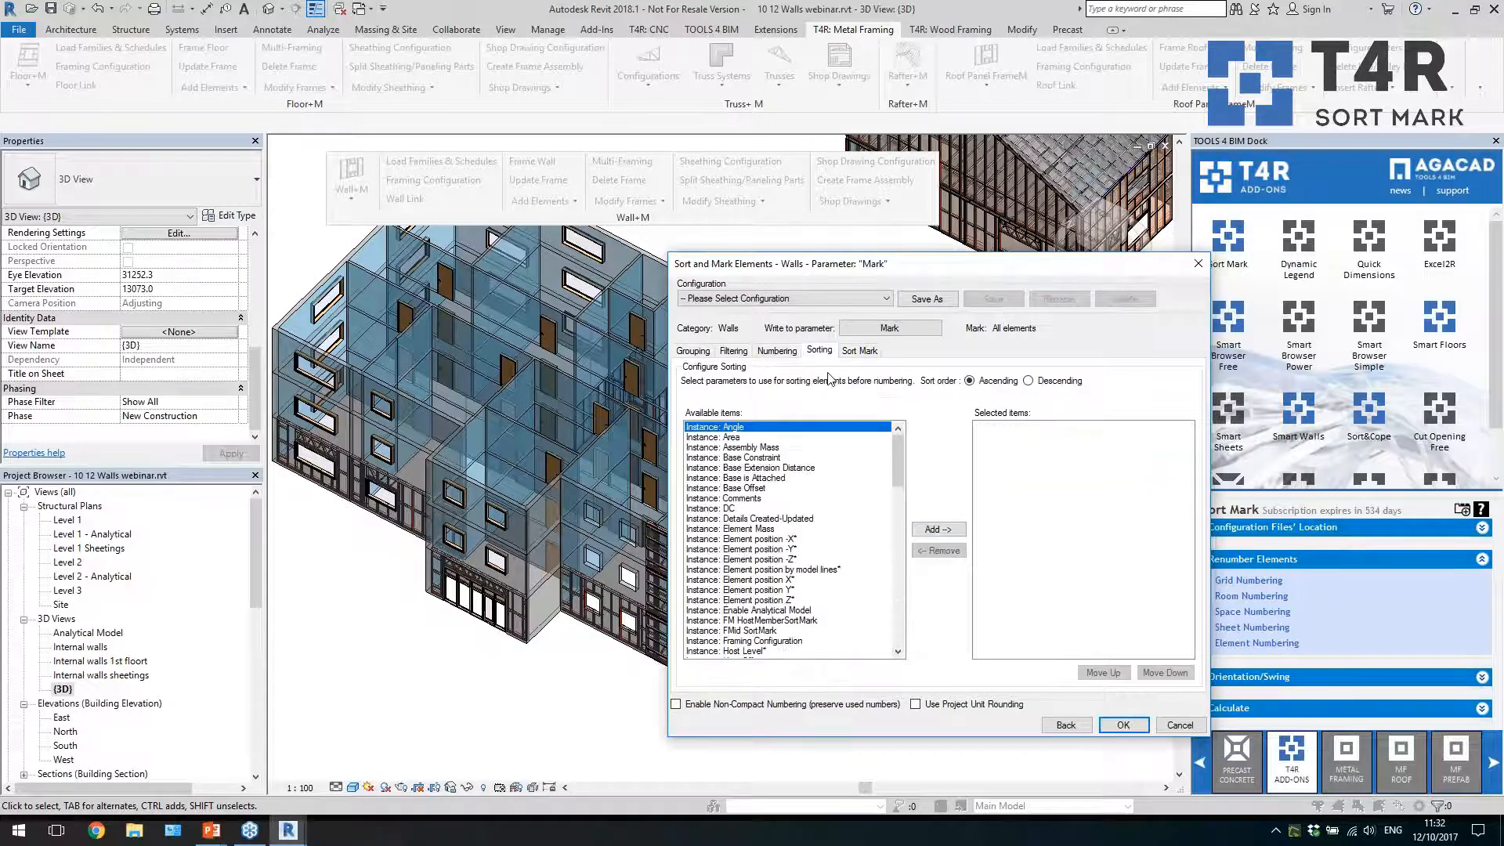
{"action": "left_click_drag", "start_coordinate": [900, 467], "coordinate": [911, 625]}
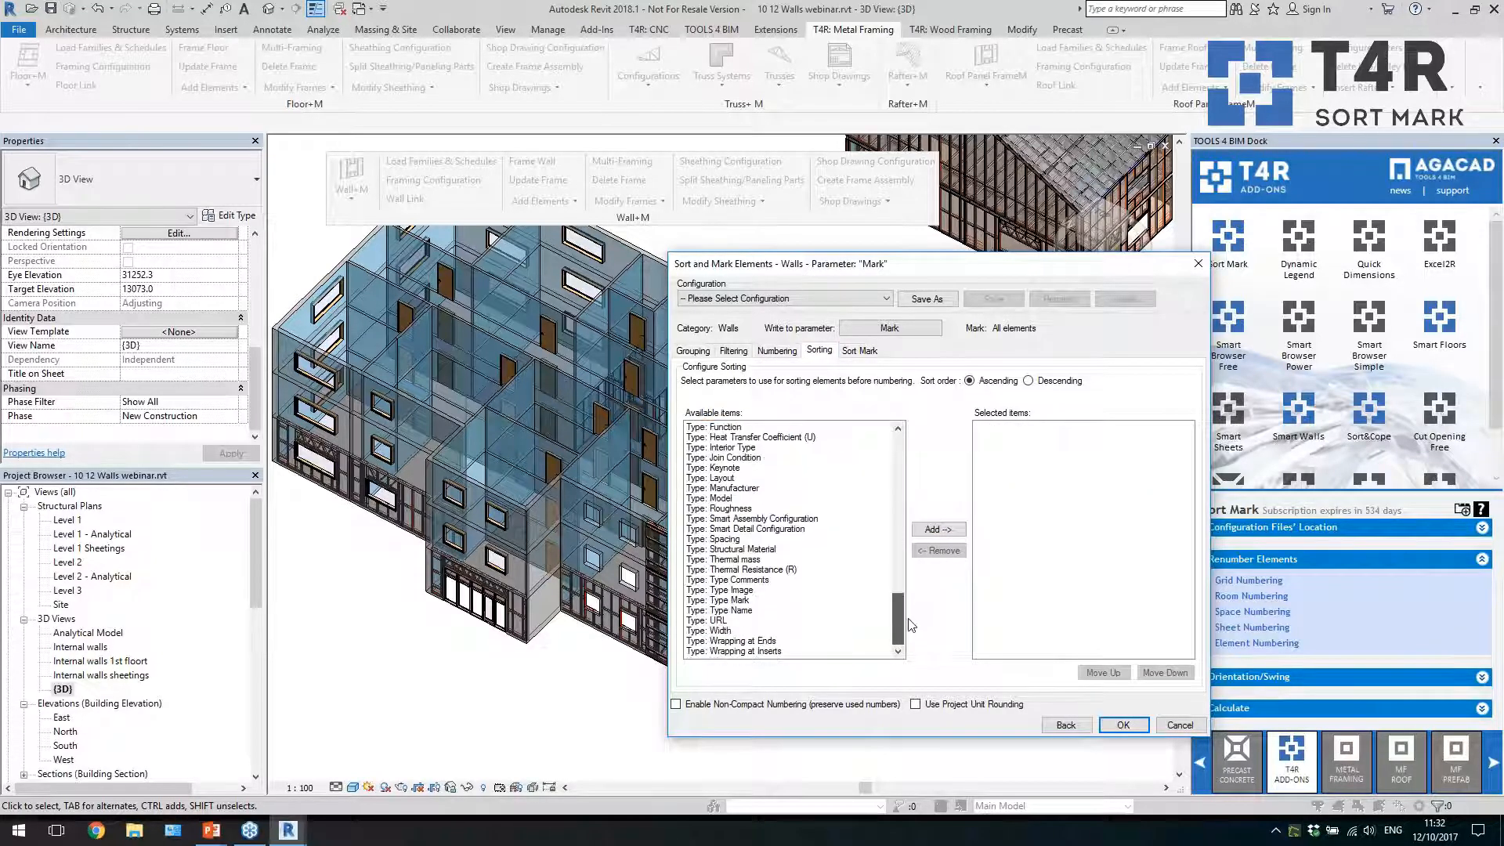
{"action": "left_click", "coordinate": [774, 610]}
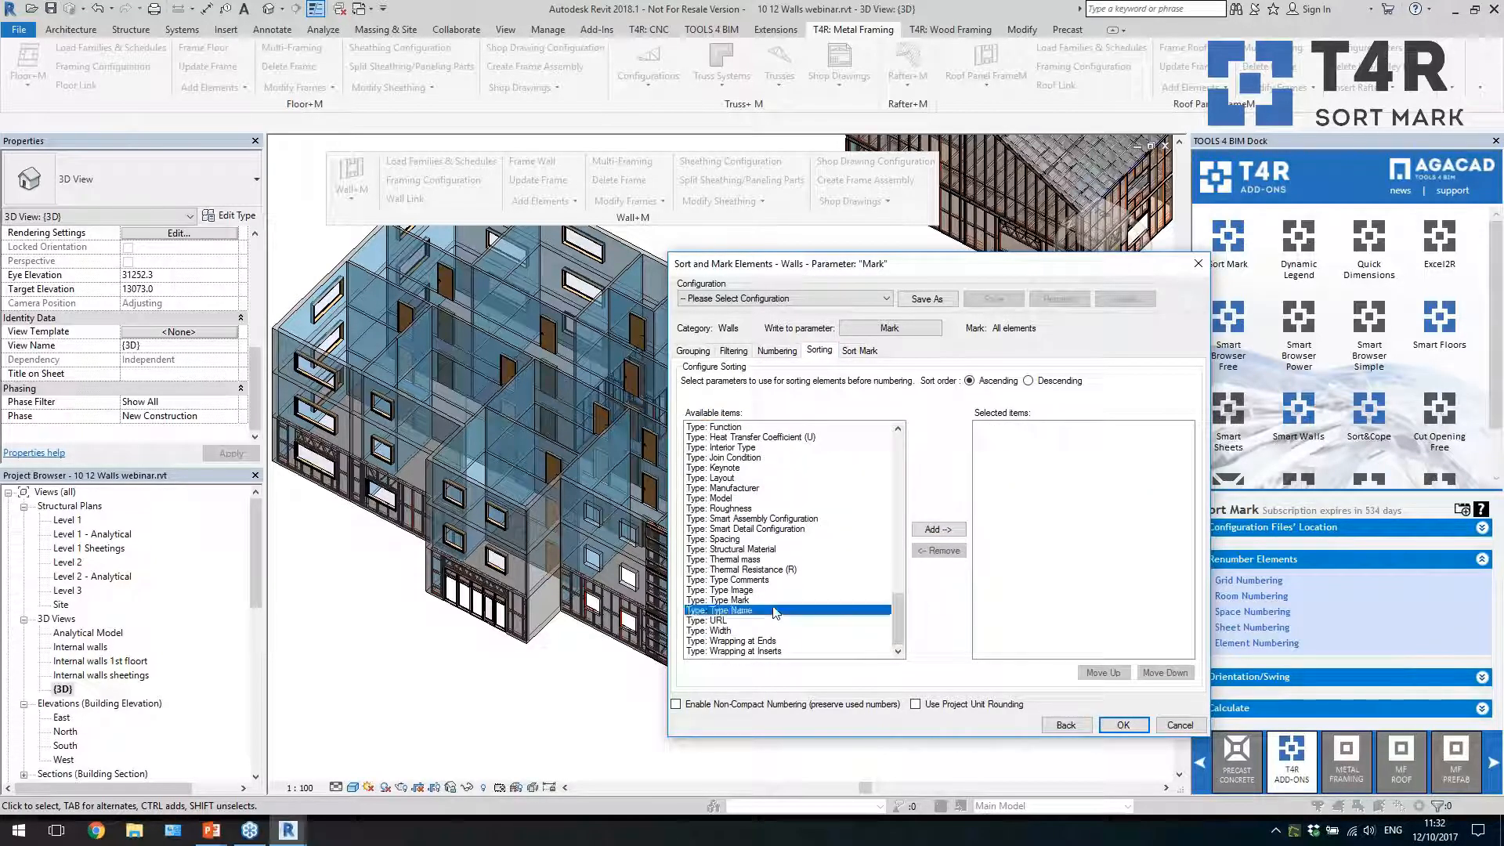
{"action": "left_click", "coordinate": [937, 530]}
{"action": "left_click", "coordinate": [985, 427]}
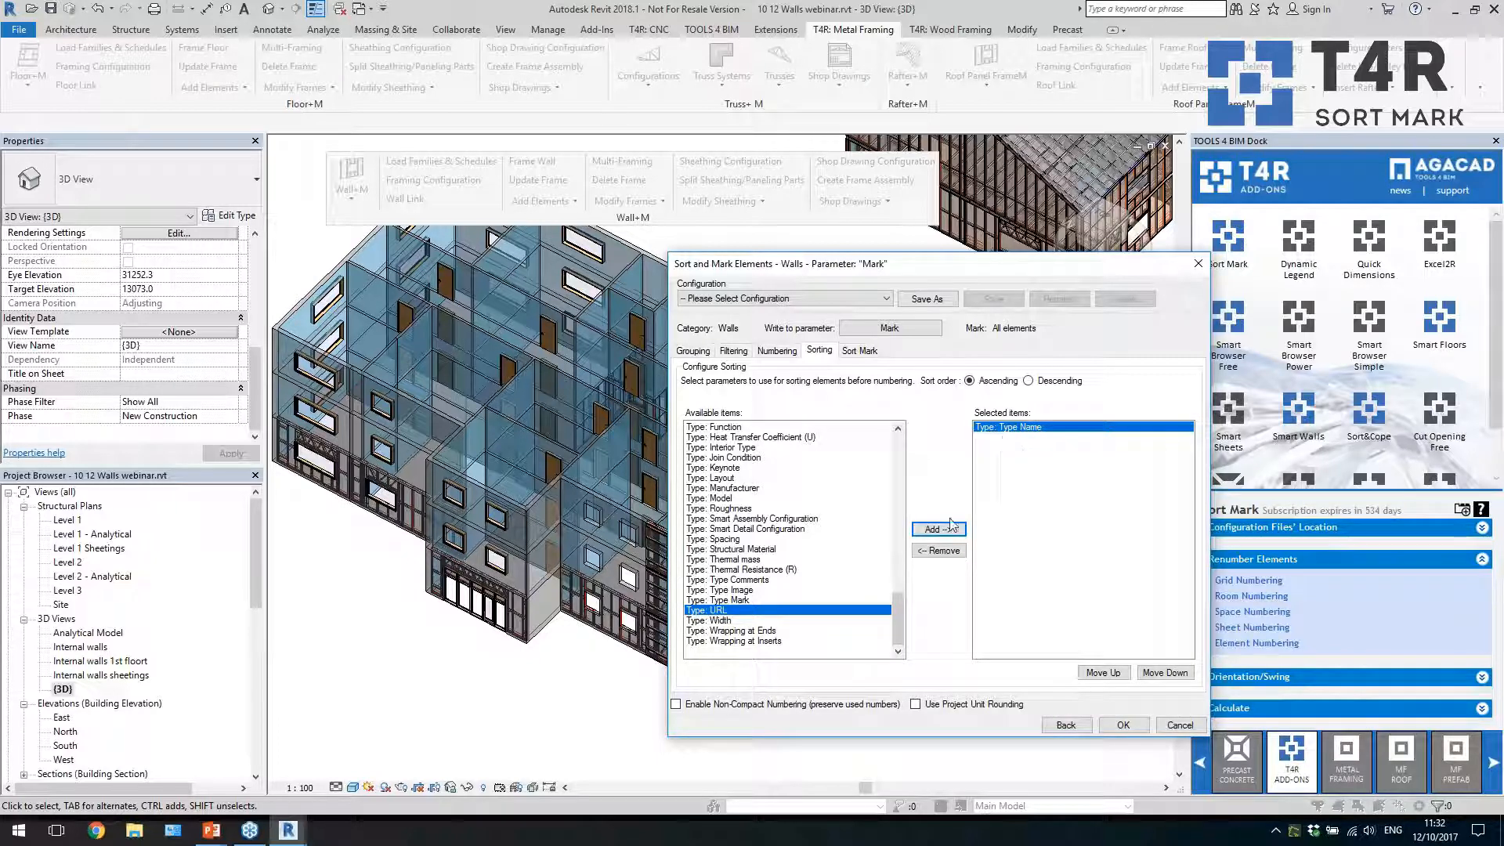
{"action": "left_click", "coordinate": [938, 551]}
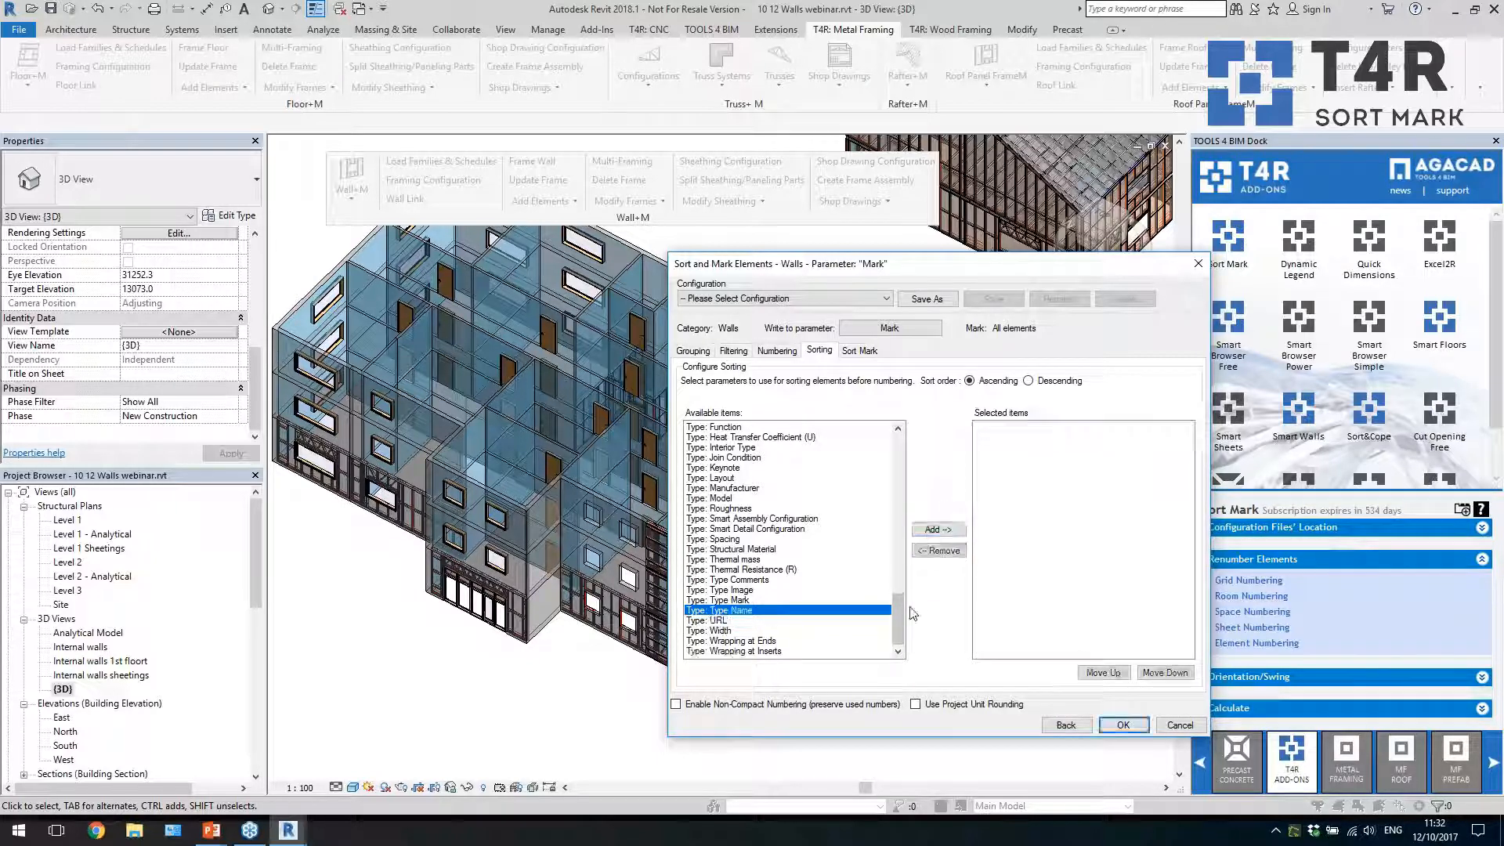
Add the instance parameter Level - Elevation as the parameter for sorting the walls before numbering
{"action": "left_click_drag", "start_coordinate": [899, 619], "coordinate": [905, 509]}
{"action": "left_click", "coordinate": [757, 509]}
{"action": "left_click", "coordinate": [774, 570]}
{"action": "left_click", "coordinate": [932, 530]}
Compose the Mark value for the walls from the calculated Sort Mark Number
{"action": "left_click", "coordinate": [860, 351]}
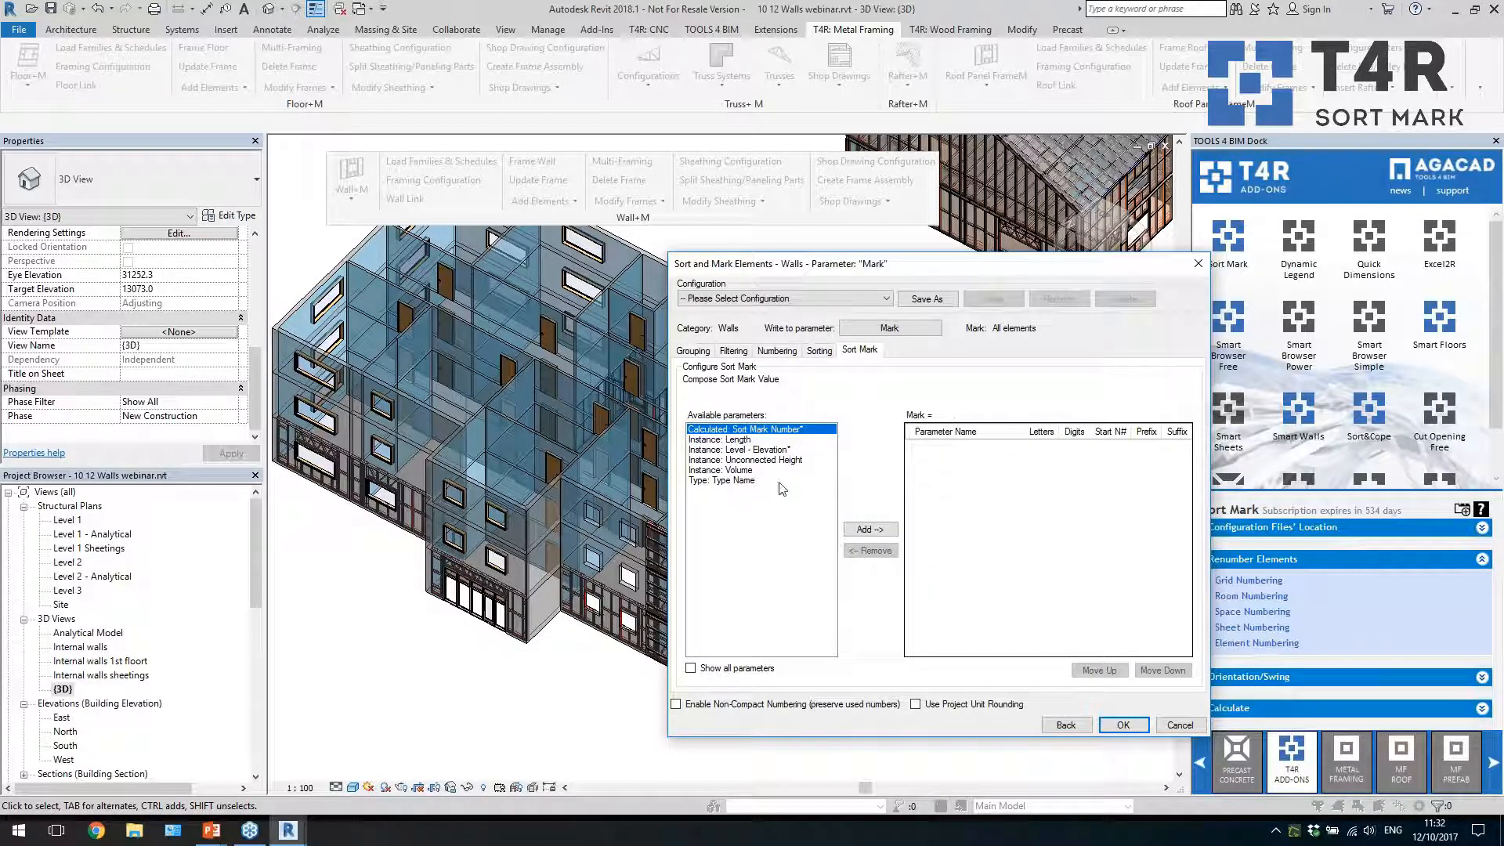
{"action": "left_click", "coordinate": [869, 529]}
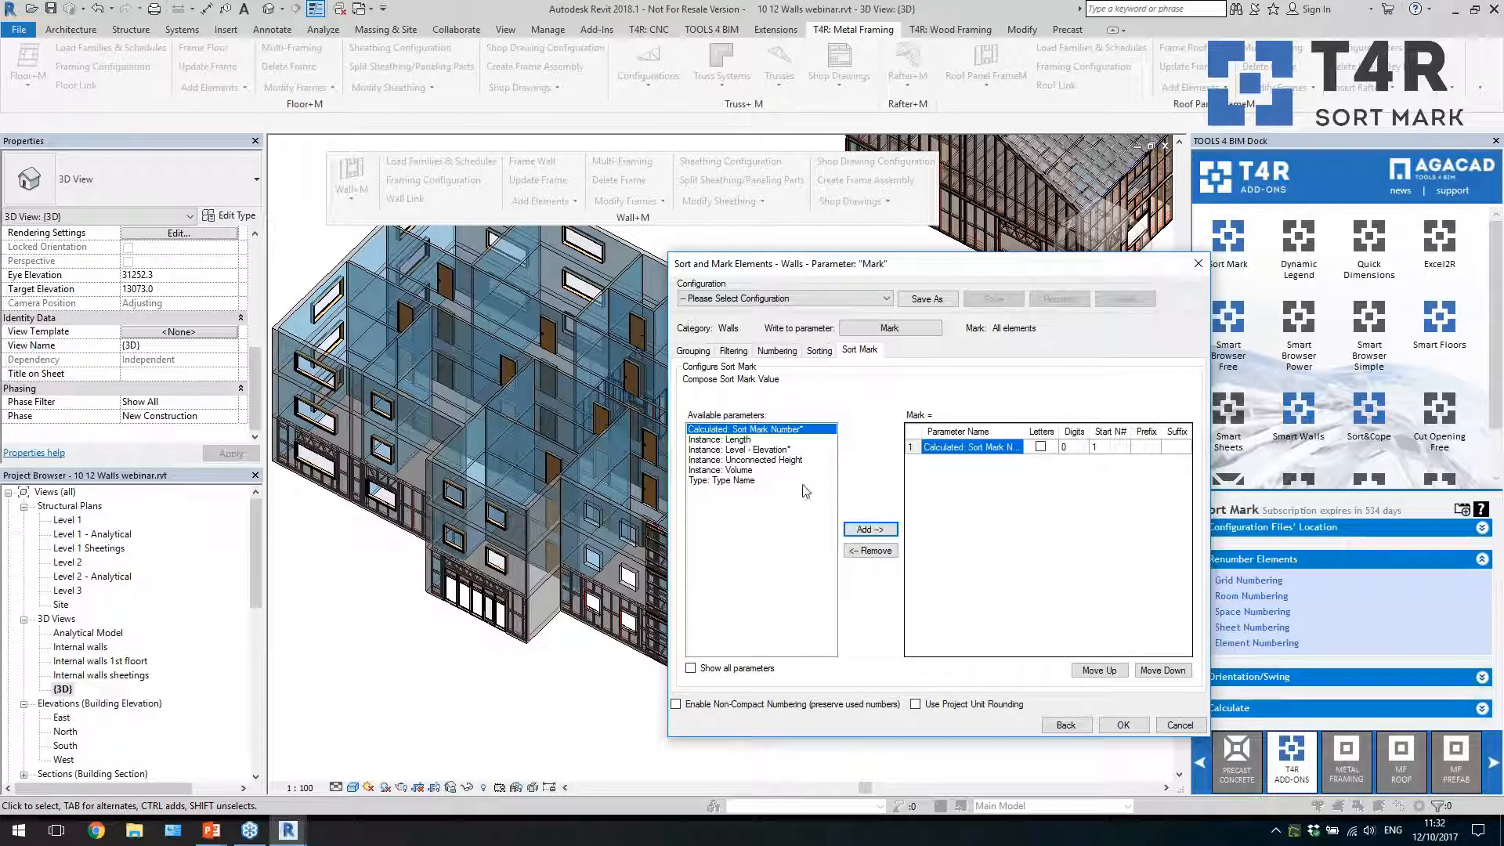
{"action": "left_click", "coordinate": [750, 461]}
{"action": "left_click", "coordinate": [717, 667]}
{"action": "left_click", "coordinate": [741, 491]}
{"action": "left_click", "coordinate": [745, 511]}
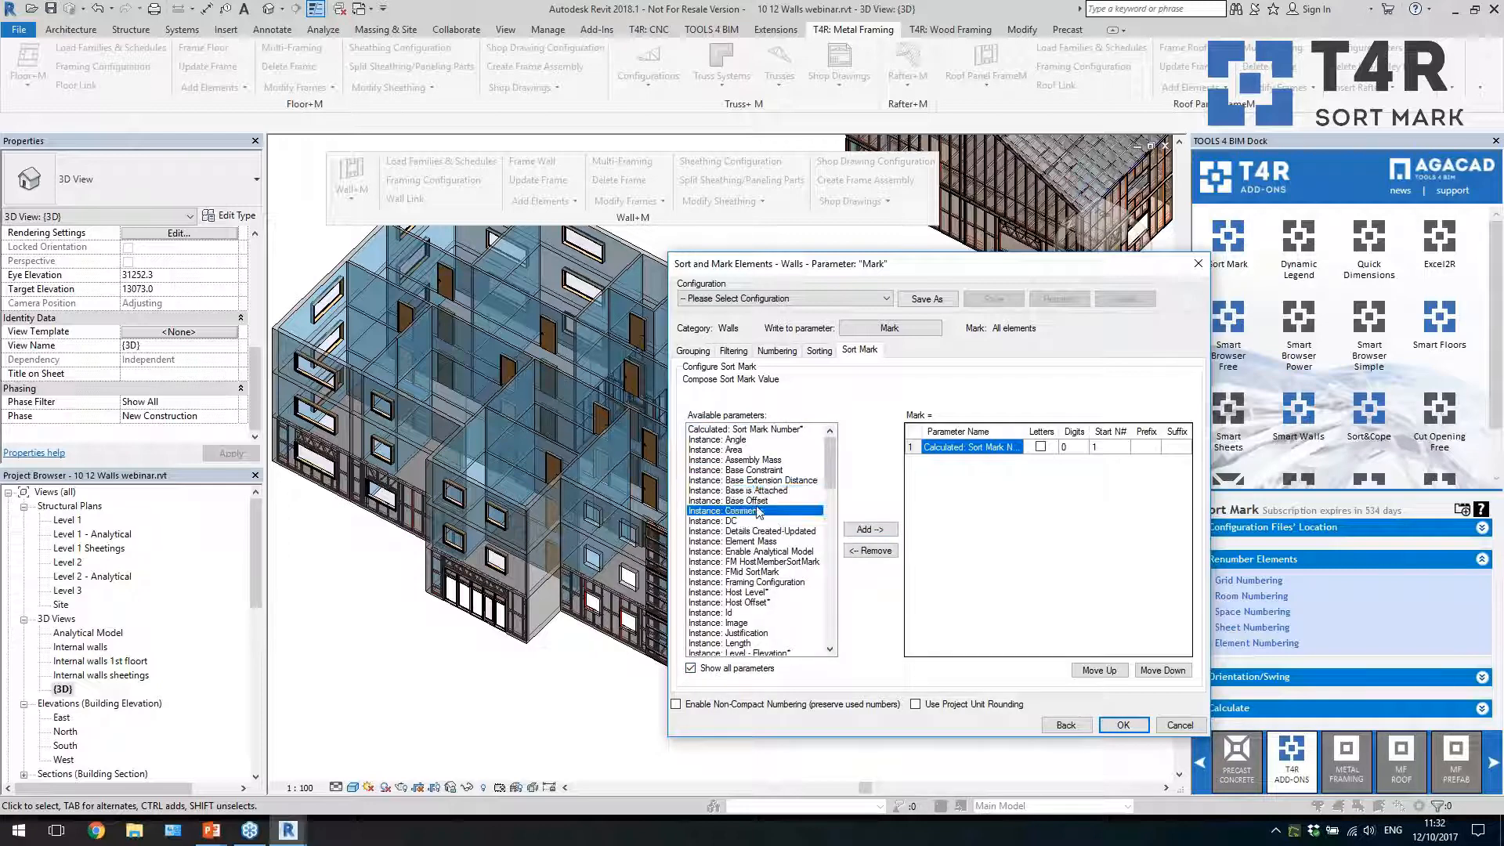
{"action": "left_click", "coordinate": [868, 530]}
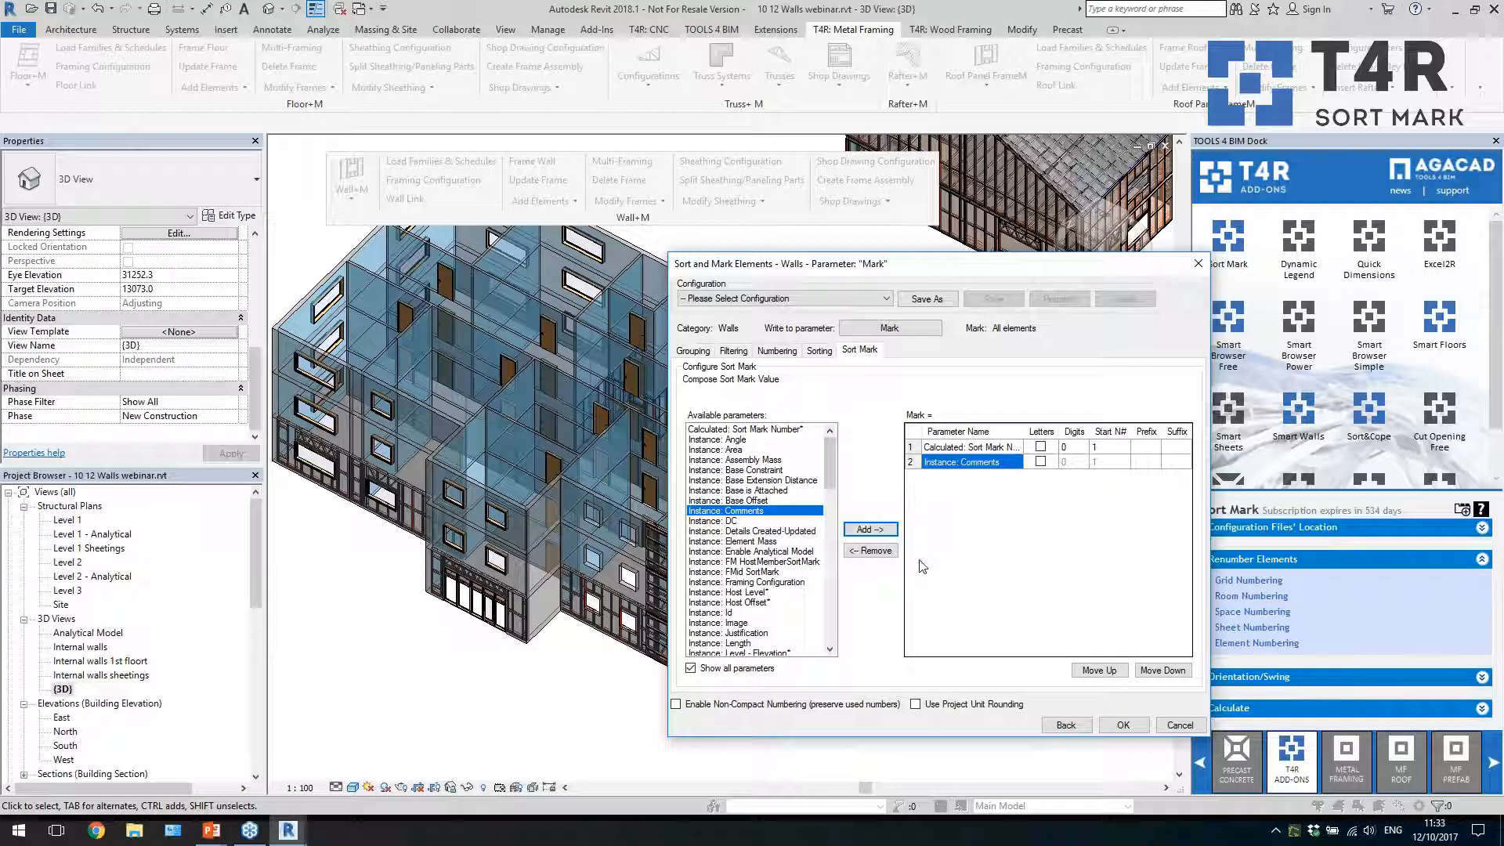
{"action": "left_click", "coordinate": [871, 551]}
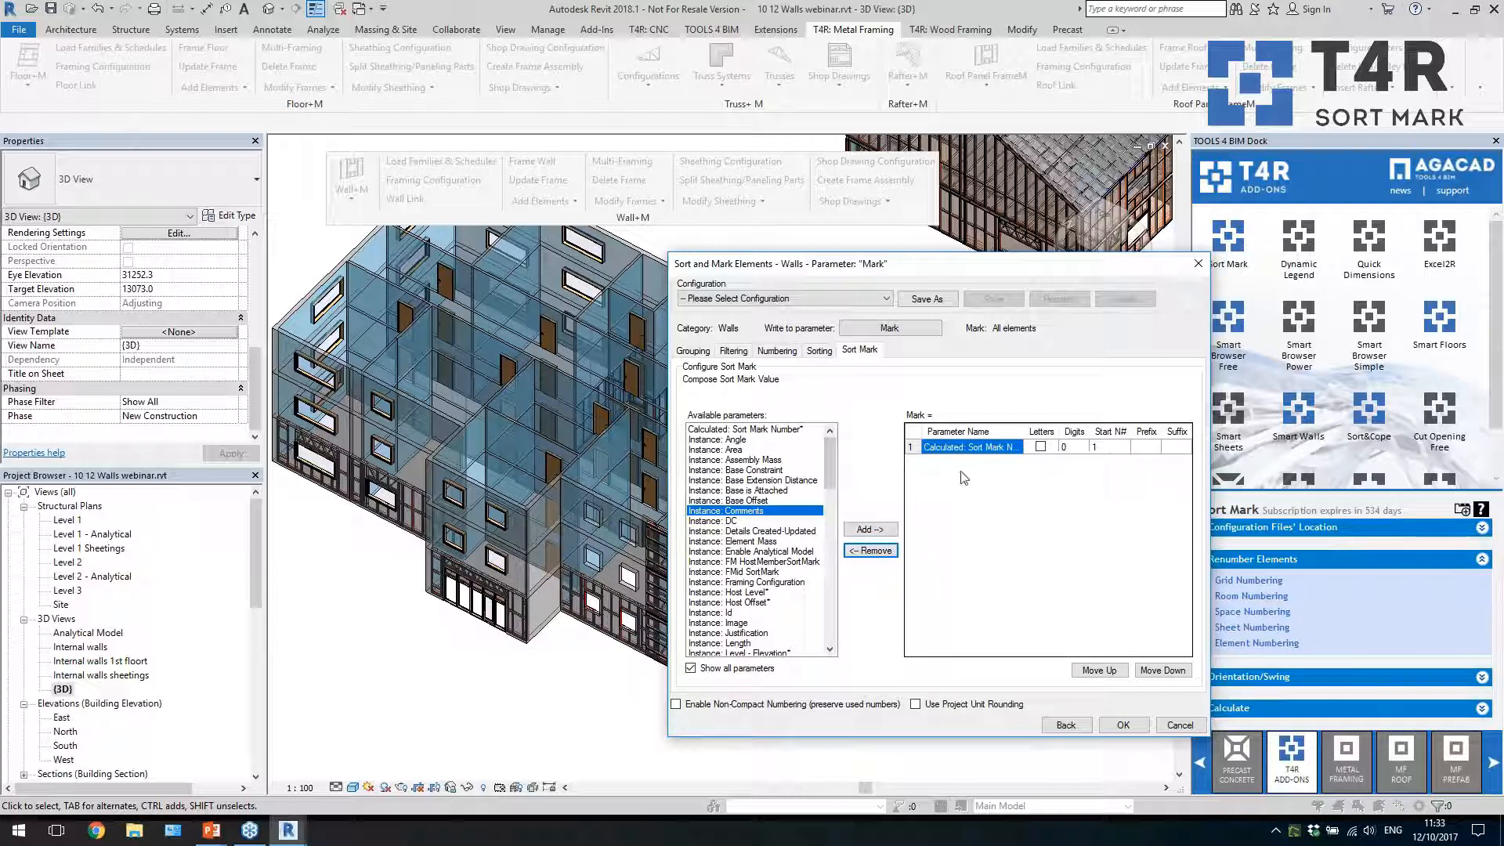
Give the sort mark number the prefix W- and run the wall numbering, accepting the duplicate Mark warnings
{"action": "left_click", "coordinate": [1146, 447]}
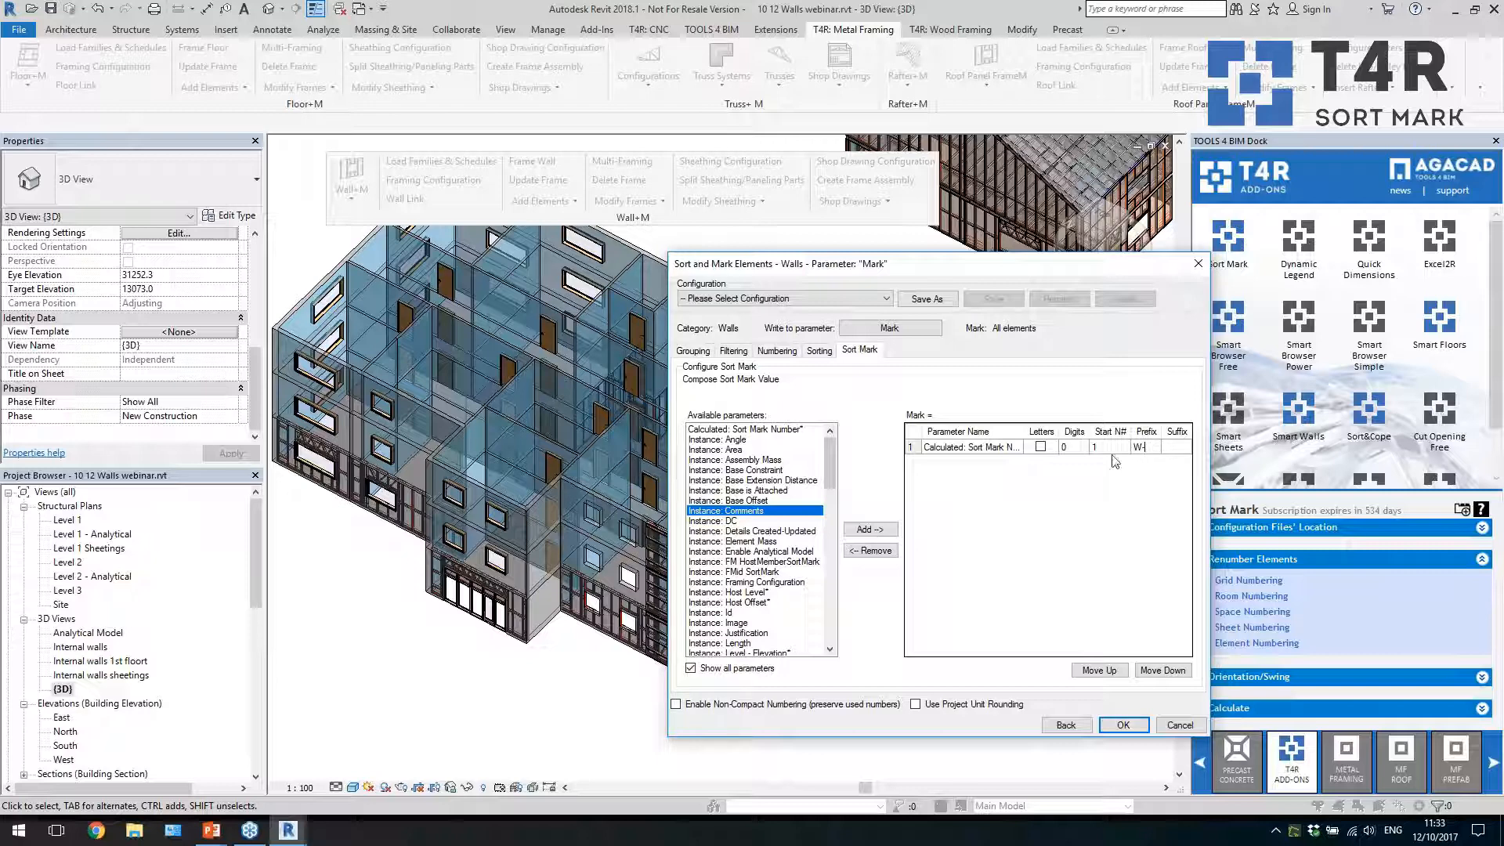
{"action": "left_click", "coordinate": [1122, 724]}
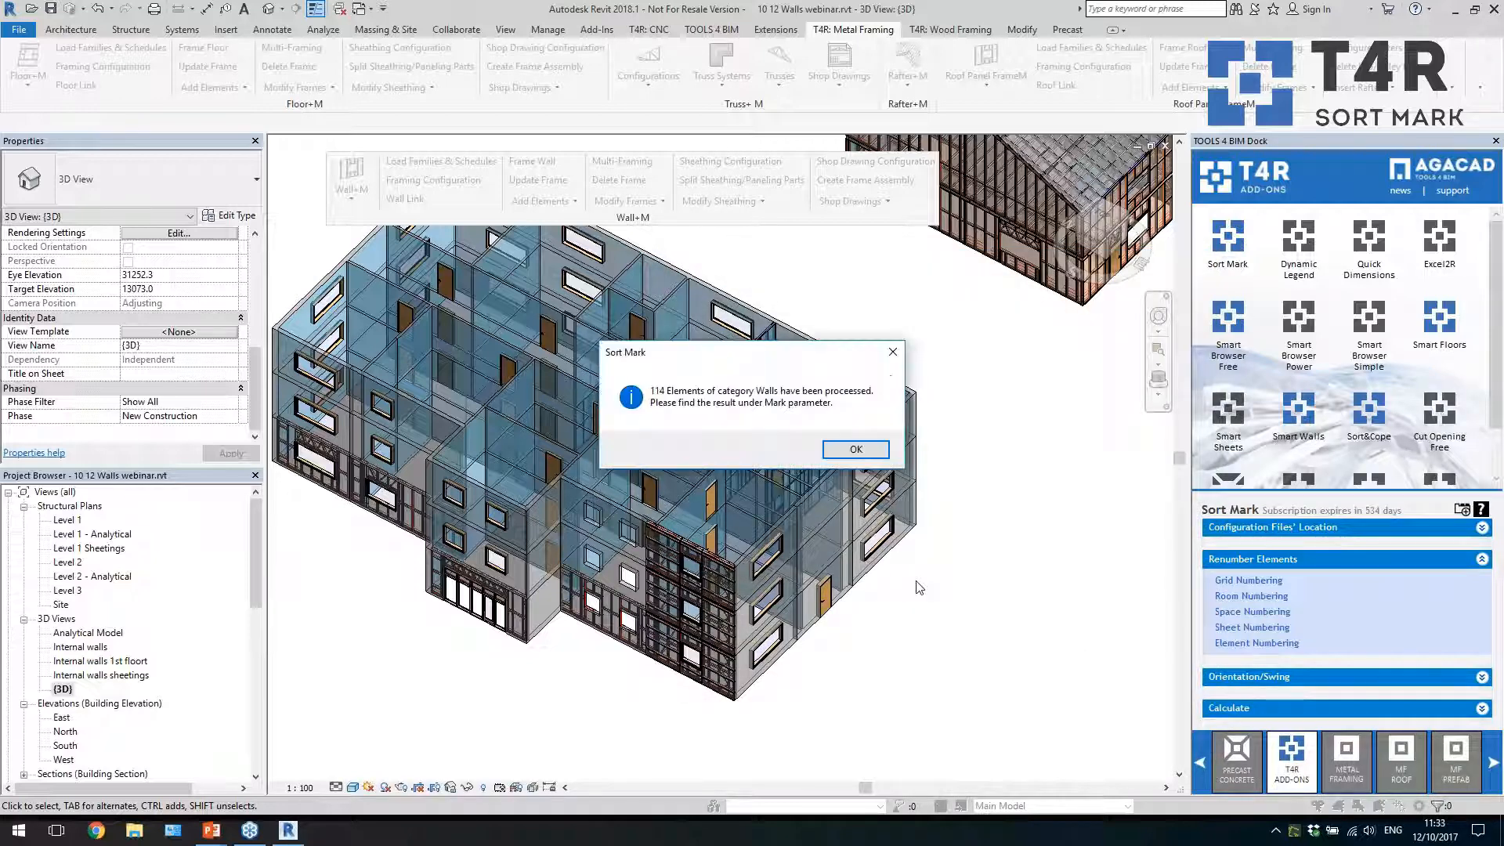
{"action": "left_click", "coordinate": [829, 460]}
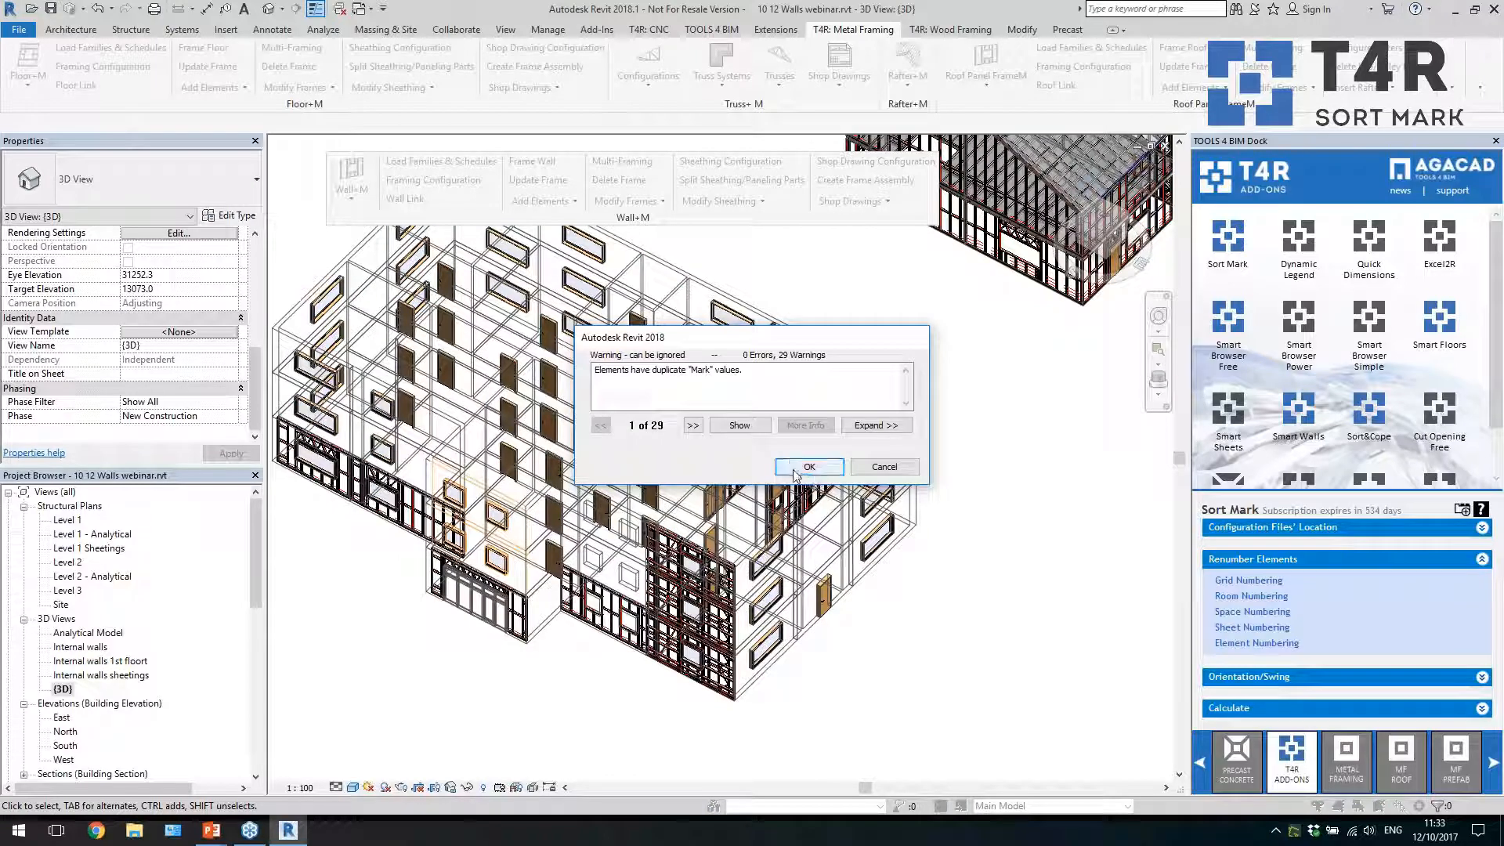
{"action": "left_click", "coordinate": [796, 468]}
Check the Mark value in the properties of two ground-level external walls on the building's end, then clear the selection
{"action": "left_click", "coordinate": [877, 578]}
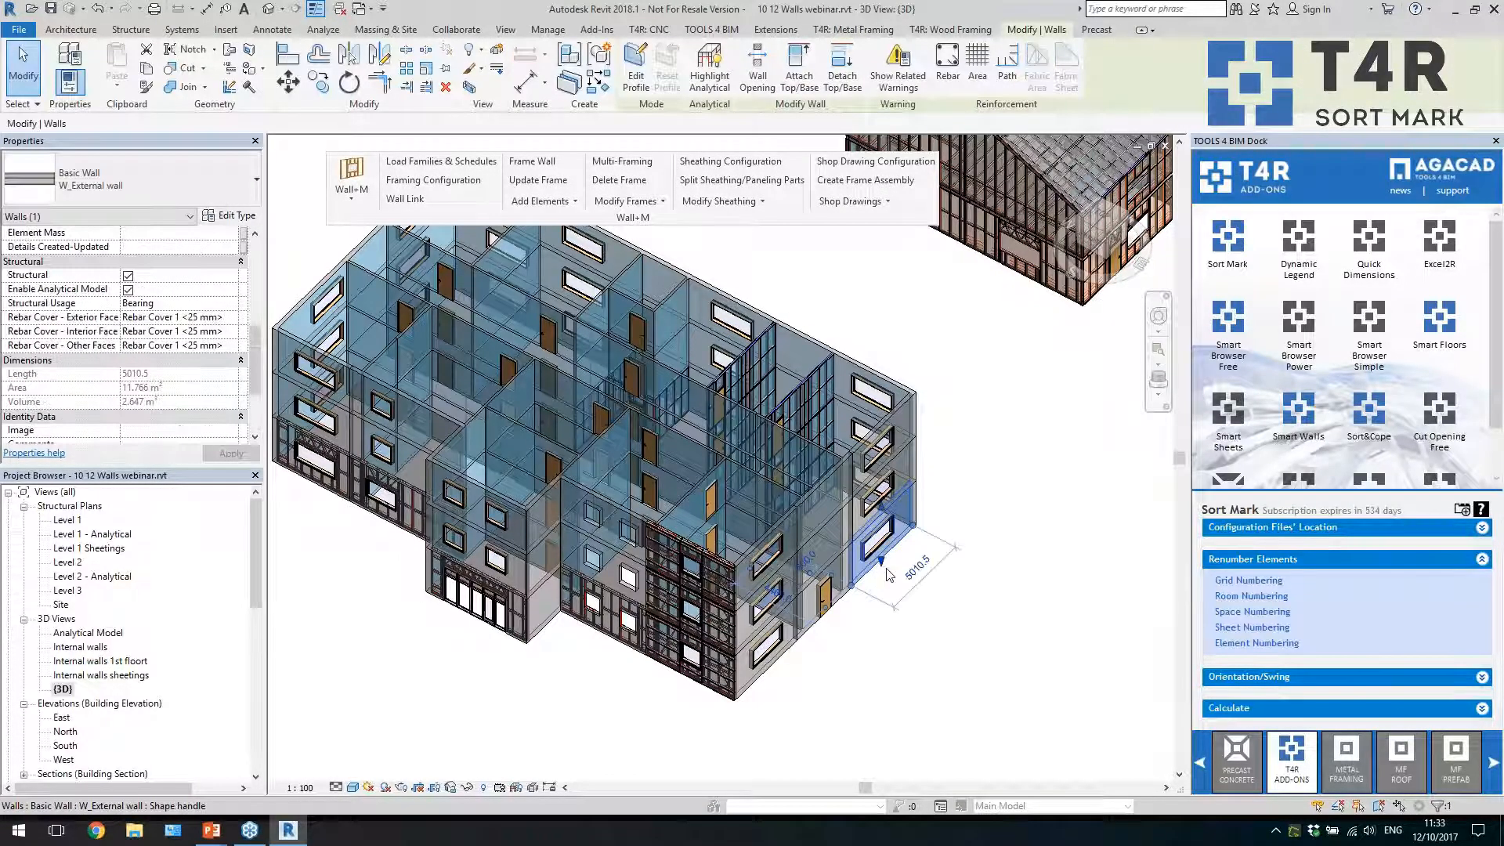
{"action": "scroll", "coordinate": [176, 389], "scroll_direction": "down", "scroll_amount": 3}
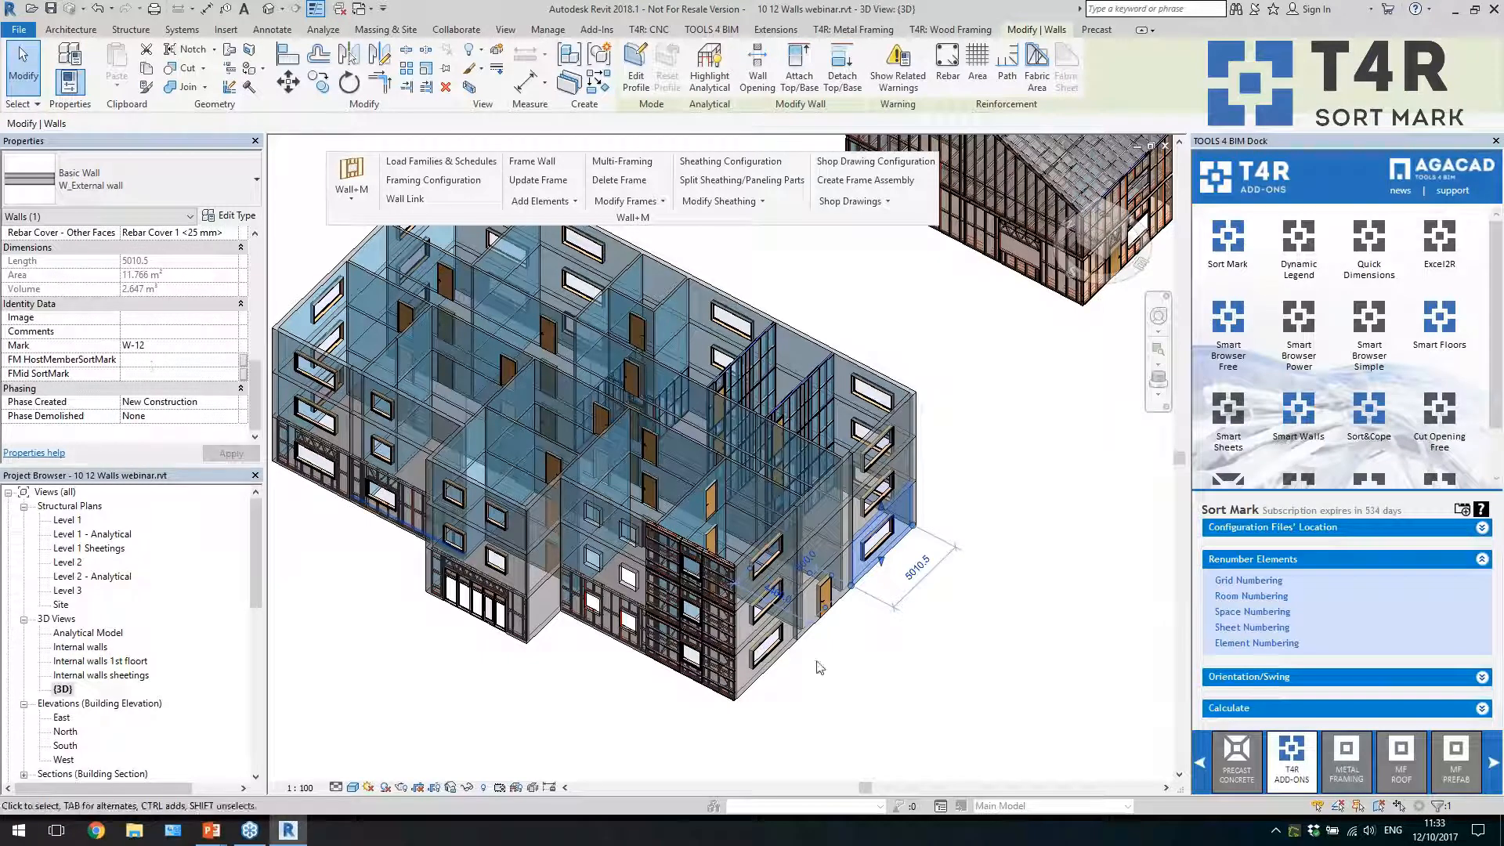
{"action": "left_click", "coordinate": [763, 678]}
{"action": "left_click", "coordinate": [762, 680]}
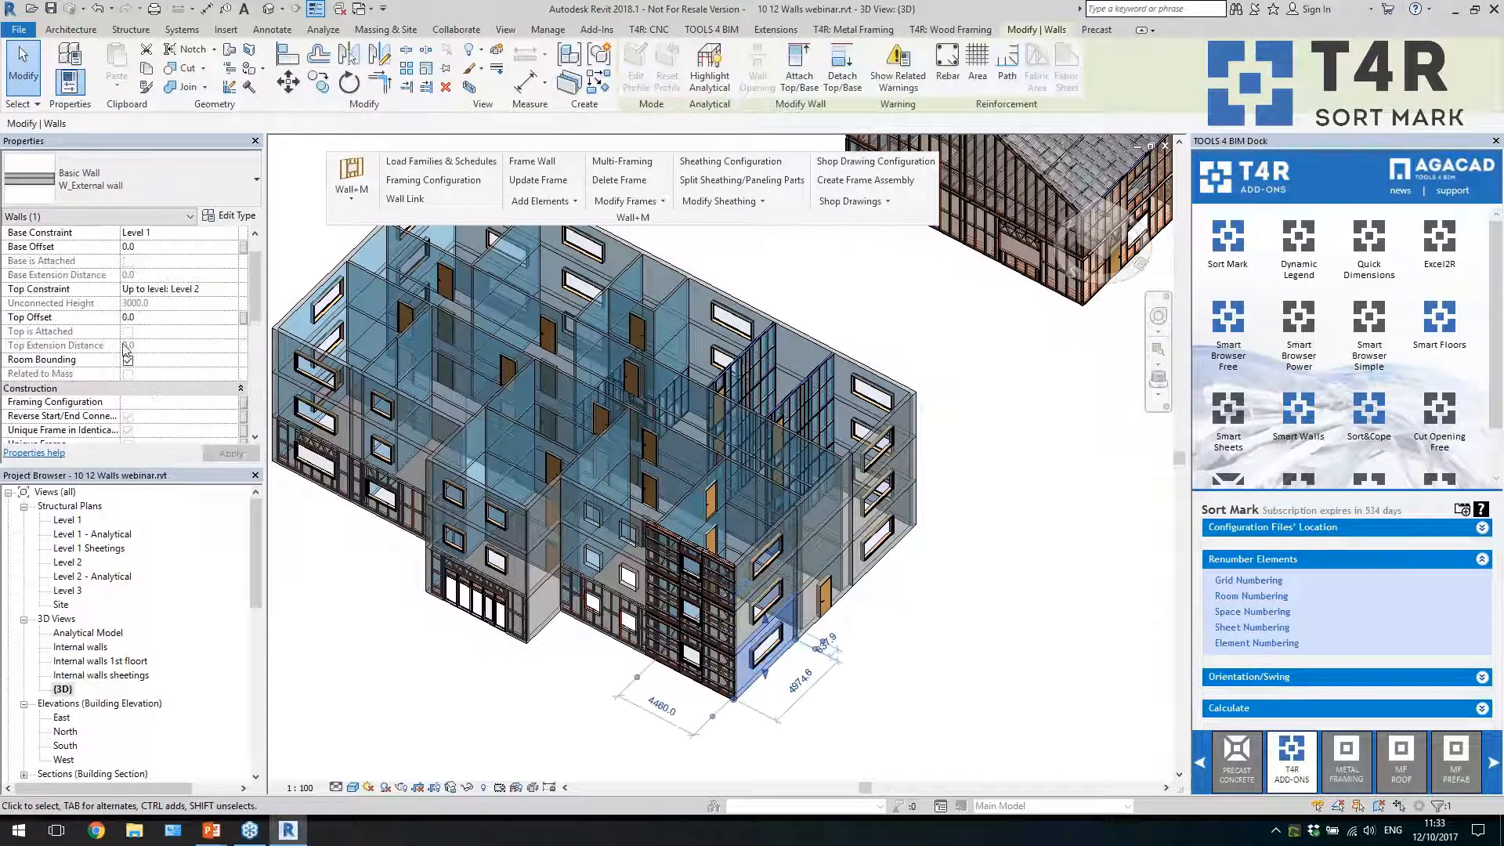
{"action": "scroll", "coordinate": [185, 370], "scroll_direction": "down", "scroll_amount": 5}
{"action": "scroll", "coordinate": [181, 376], "scroll_direction": "down", "scroll_amount": 3}
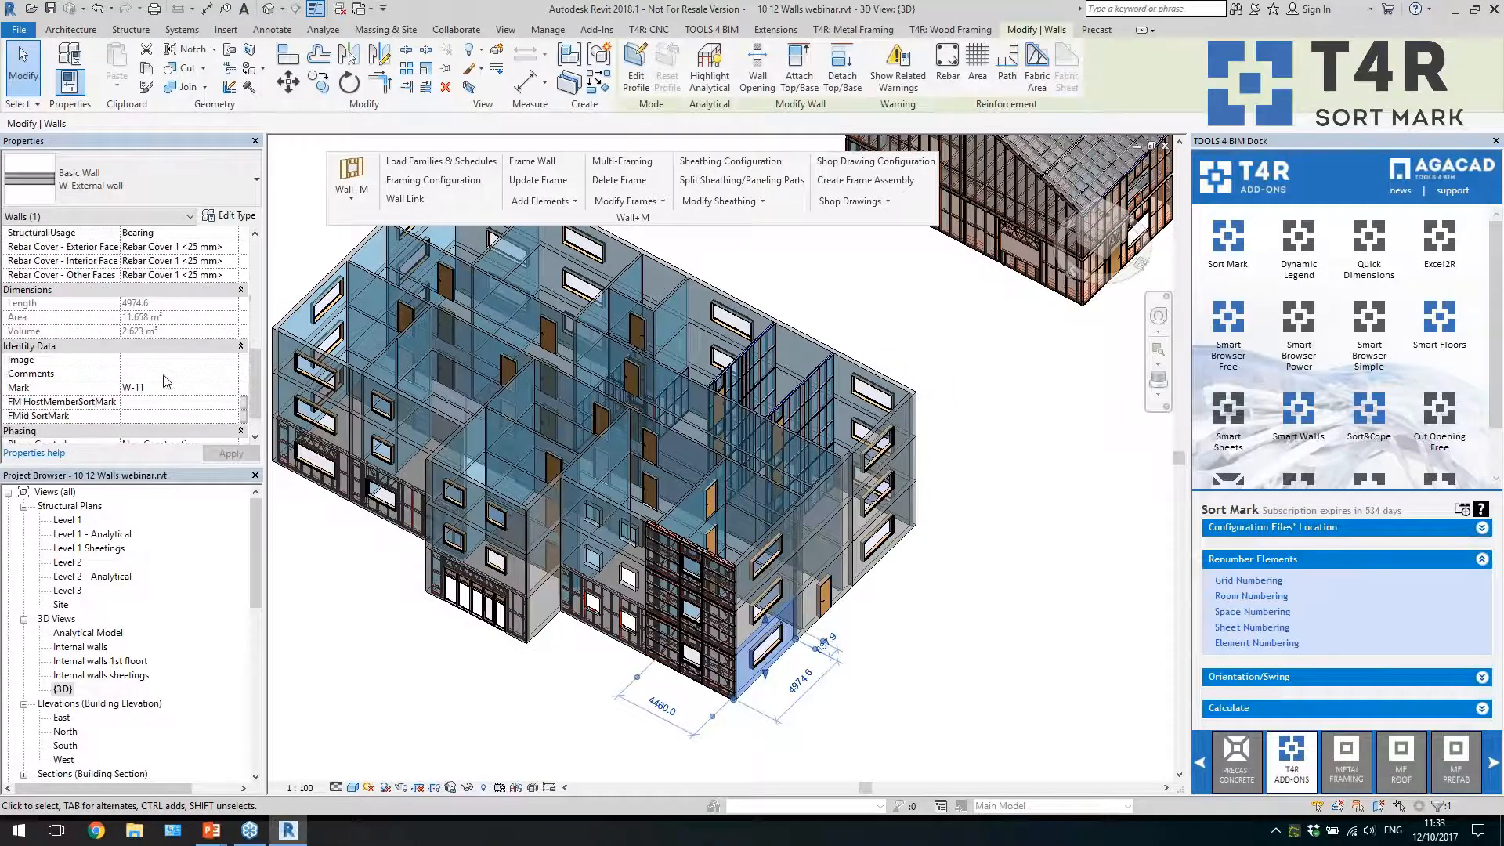
{"action": "left_click", "coordinate": [470, 695]}
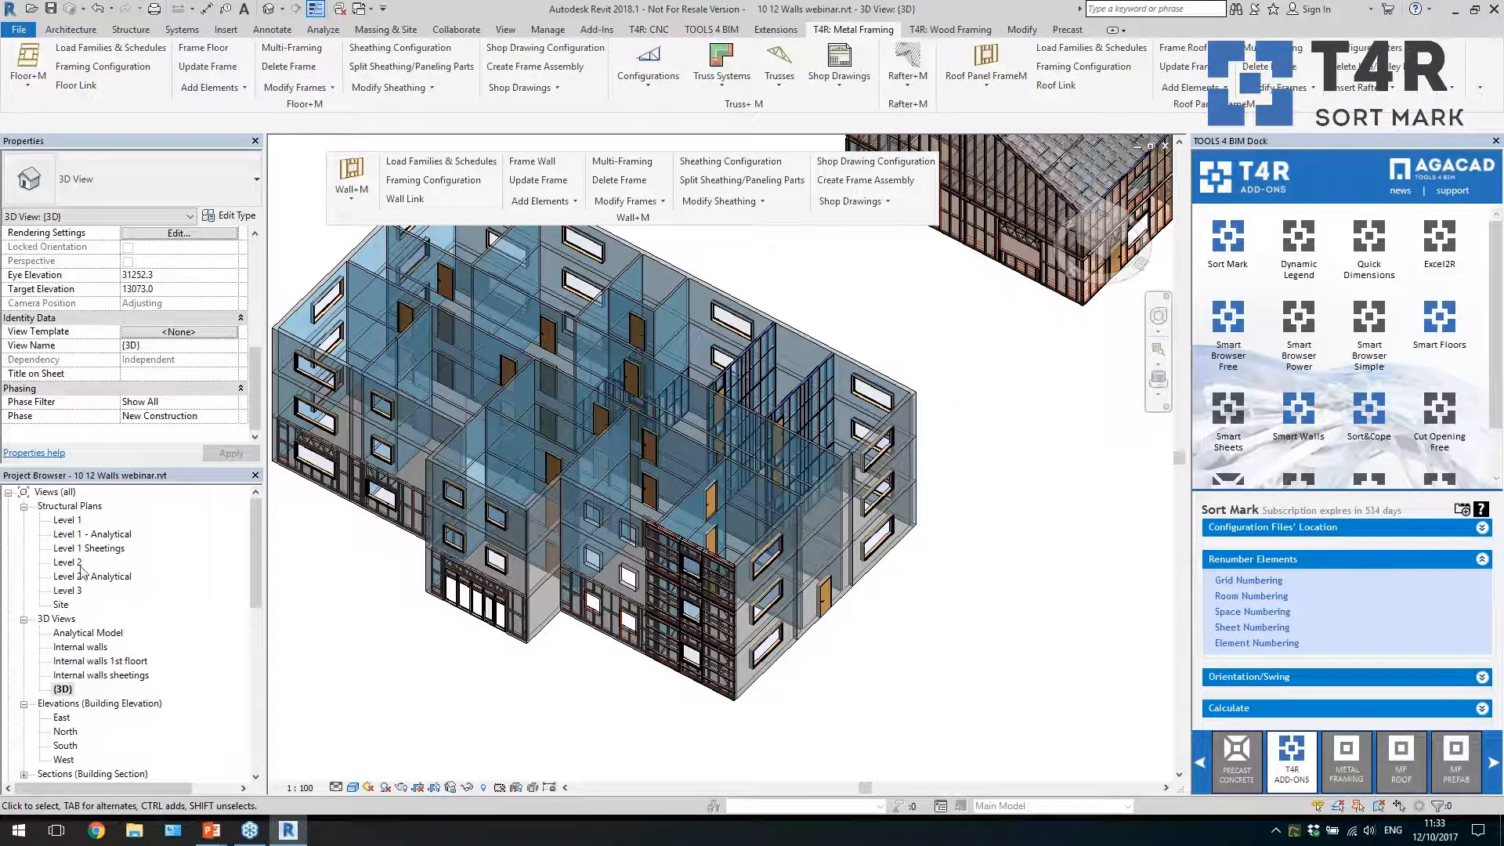
Open the 3D view Internal walls 1st floort and frame the internal walls at the building's end
{"action": "double_click", "coordinate": [98, 662]}
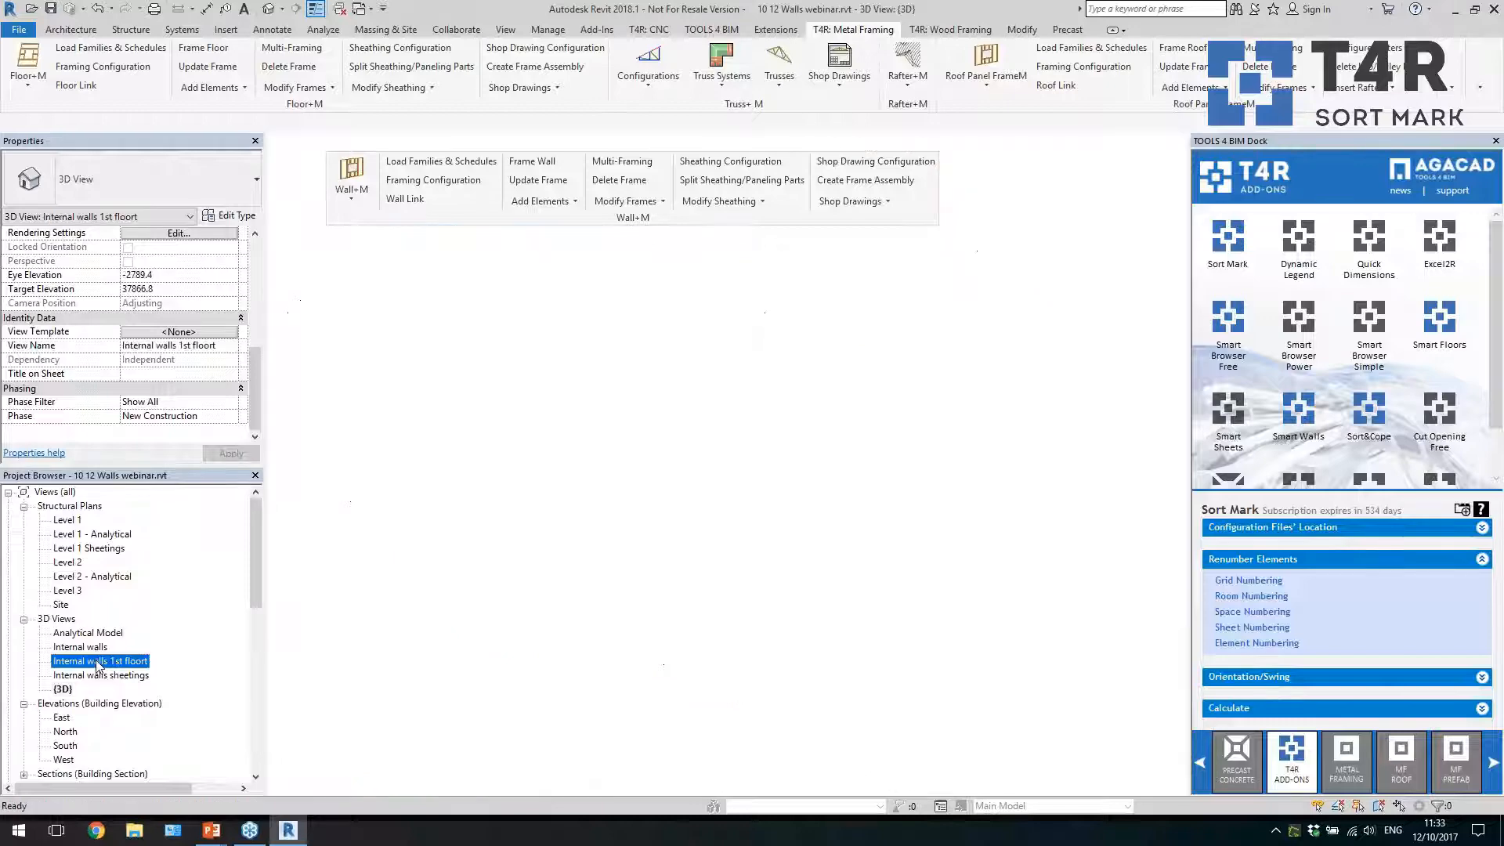
{"action": "middle_click_drag", "start_coordinate": [821, 637], "coordinate": [1008, 616], "text": "shift"}
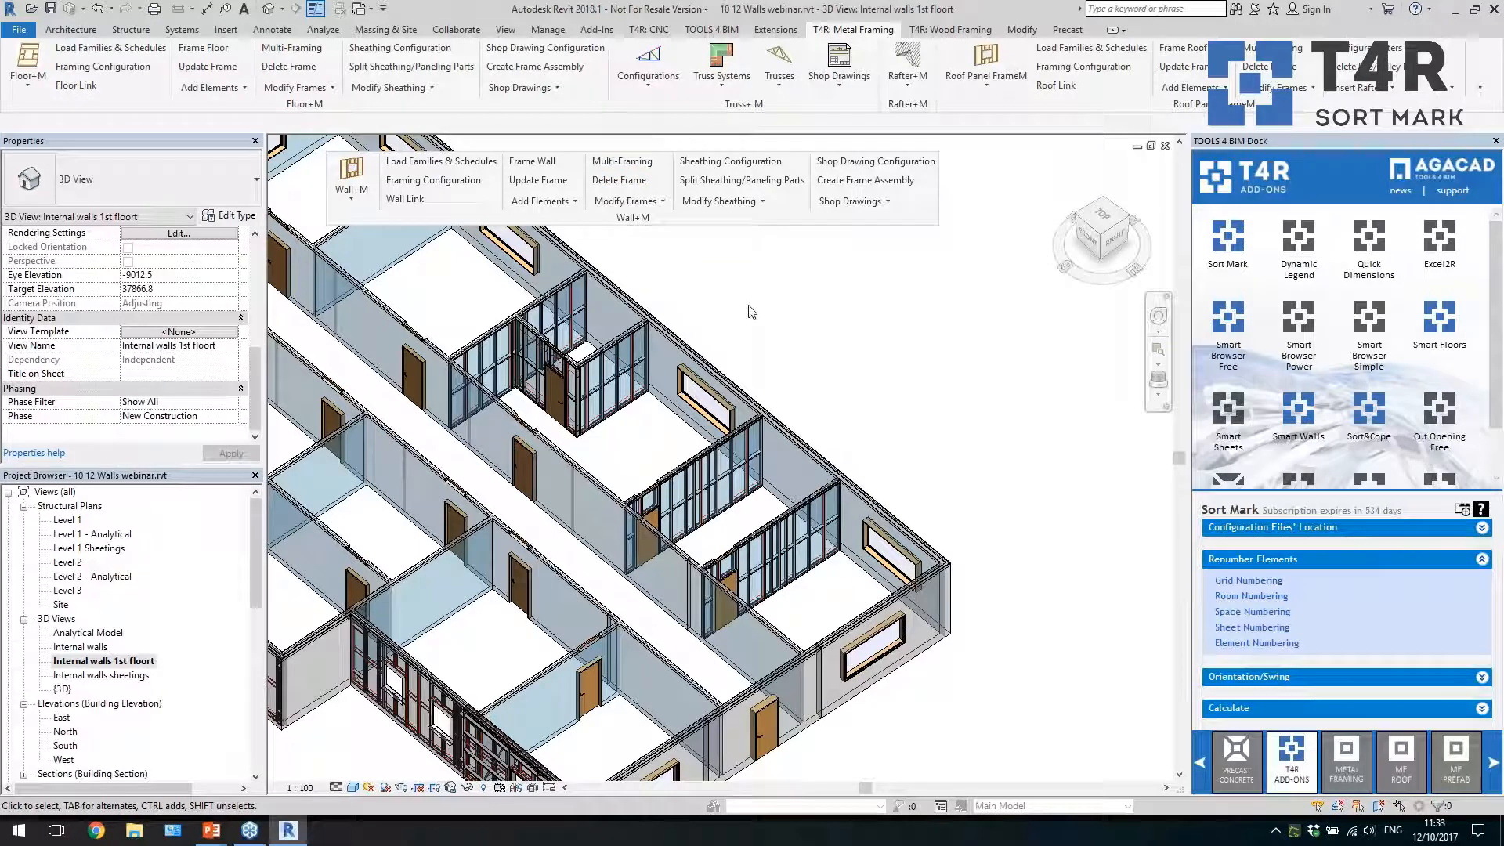
Check which template project file is set in the Wall+M template project location
{"action": "left_click", "coordinate": [350, 188]}
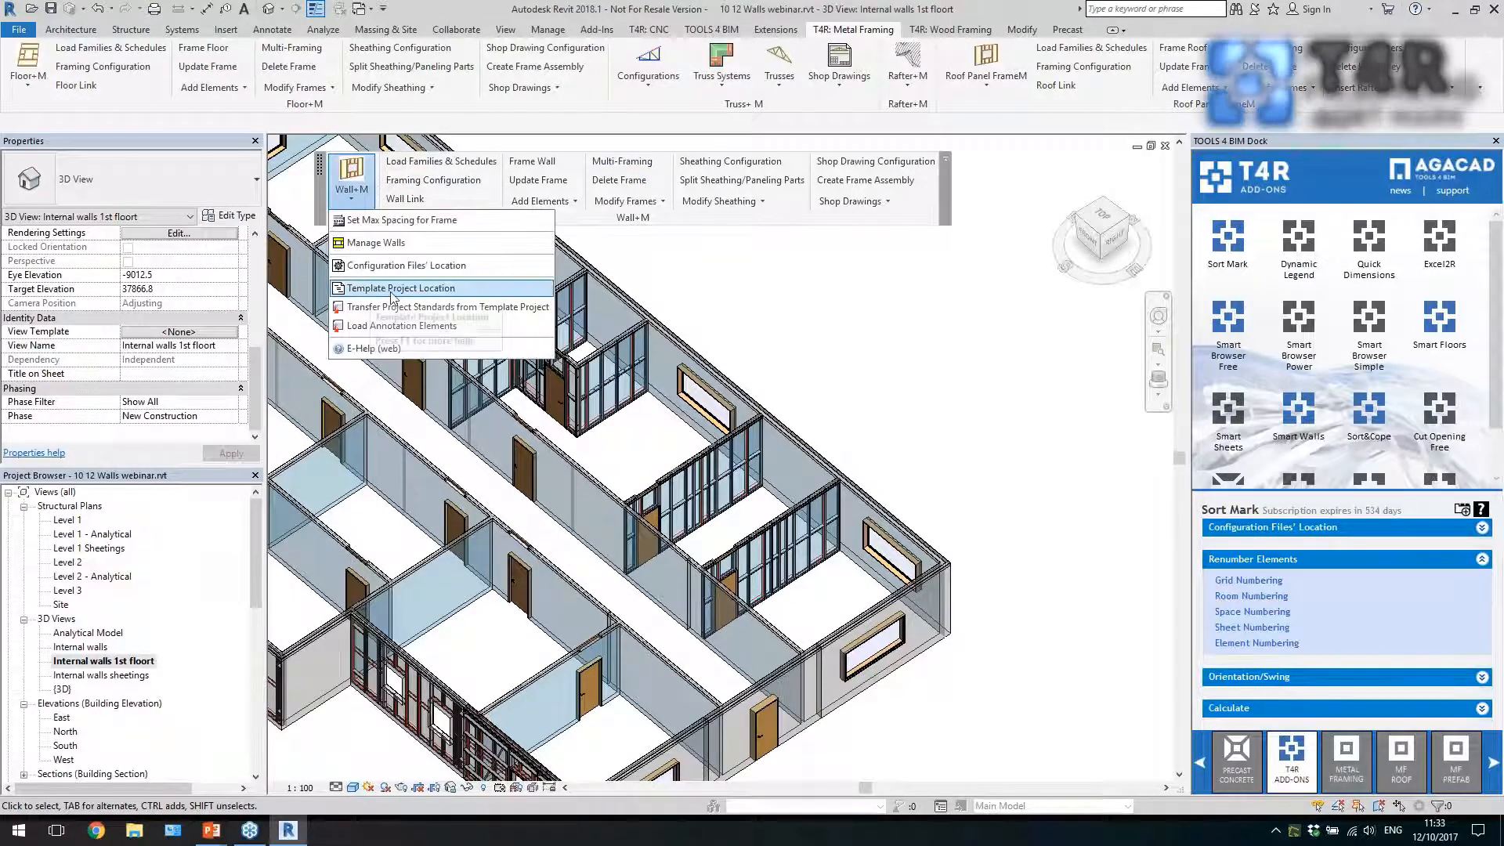
{"action": "left_click", "coordinate": [438, 307]}
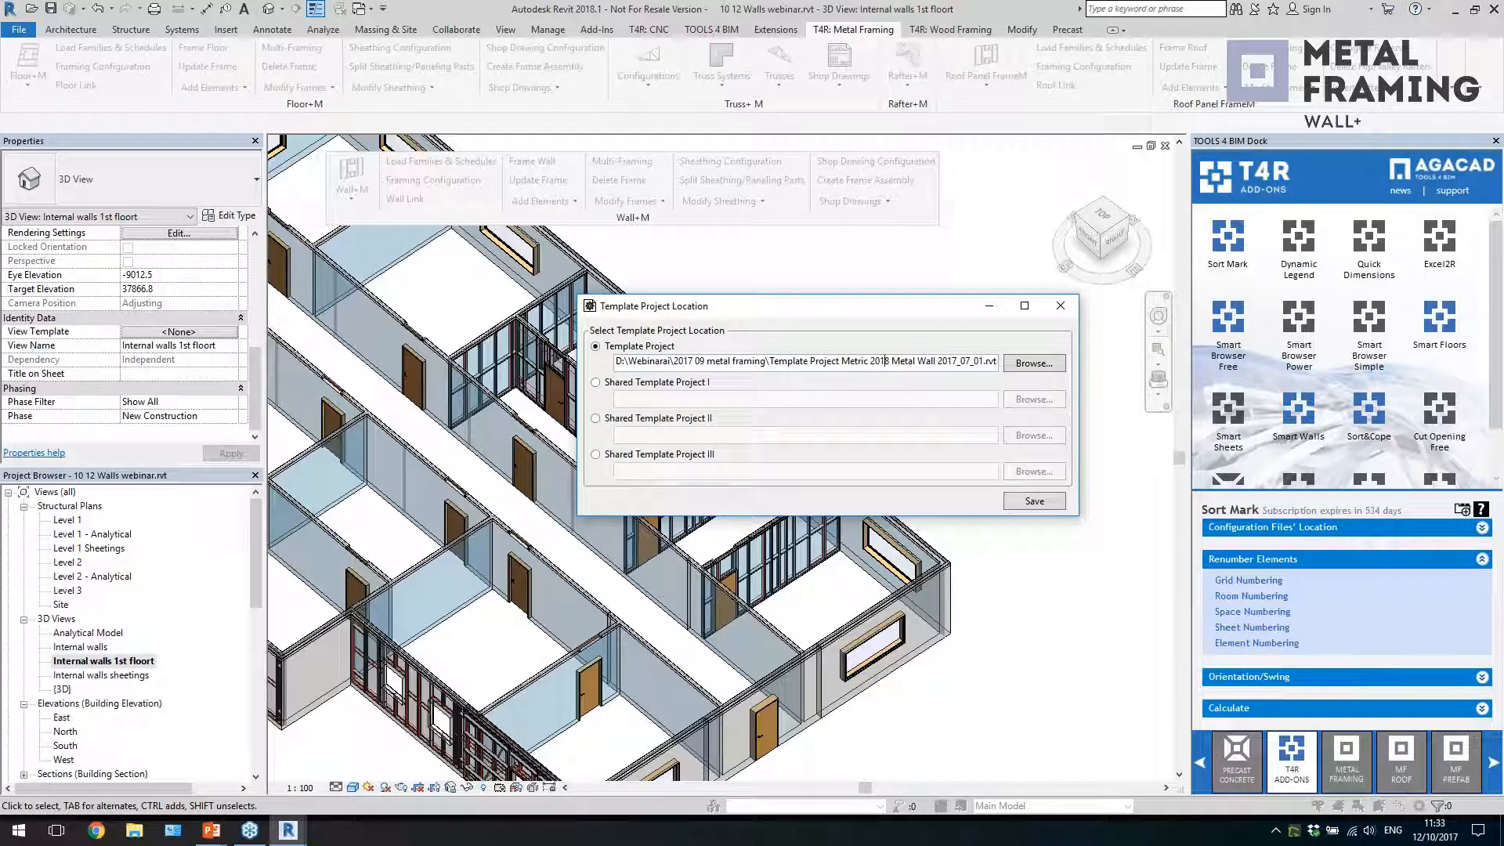
{"action": "left_click", "coordinate": [1054, 307]}
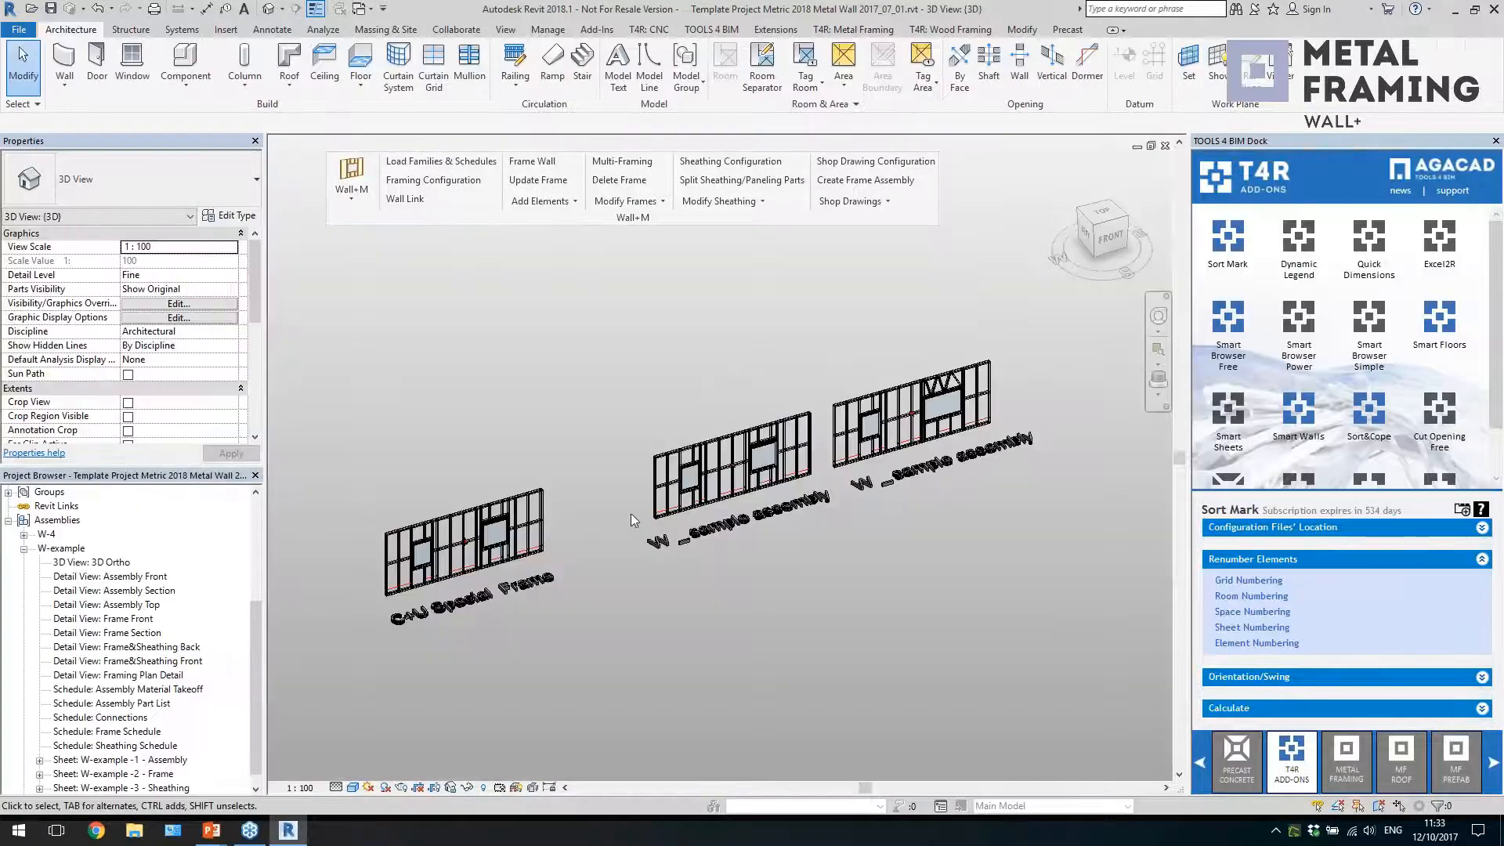
In the metal wall template project, examine the W-example assembly and its Assembly, Frame and Sheathing sheets, returning to the 3D view
{"action": "left_click", "coordinate": [758, 495]}
{"action": "scroll", "coordinate": [846, 490], "scroll_direction": "up", "scroll_amount": 2}
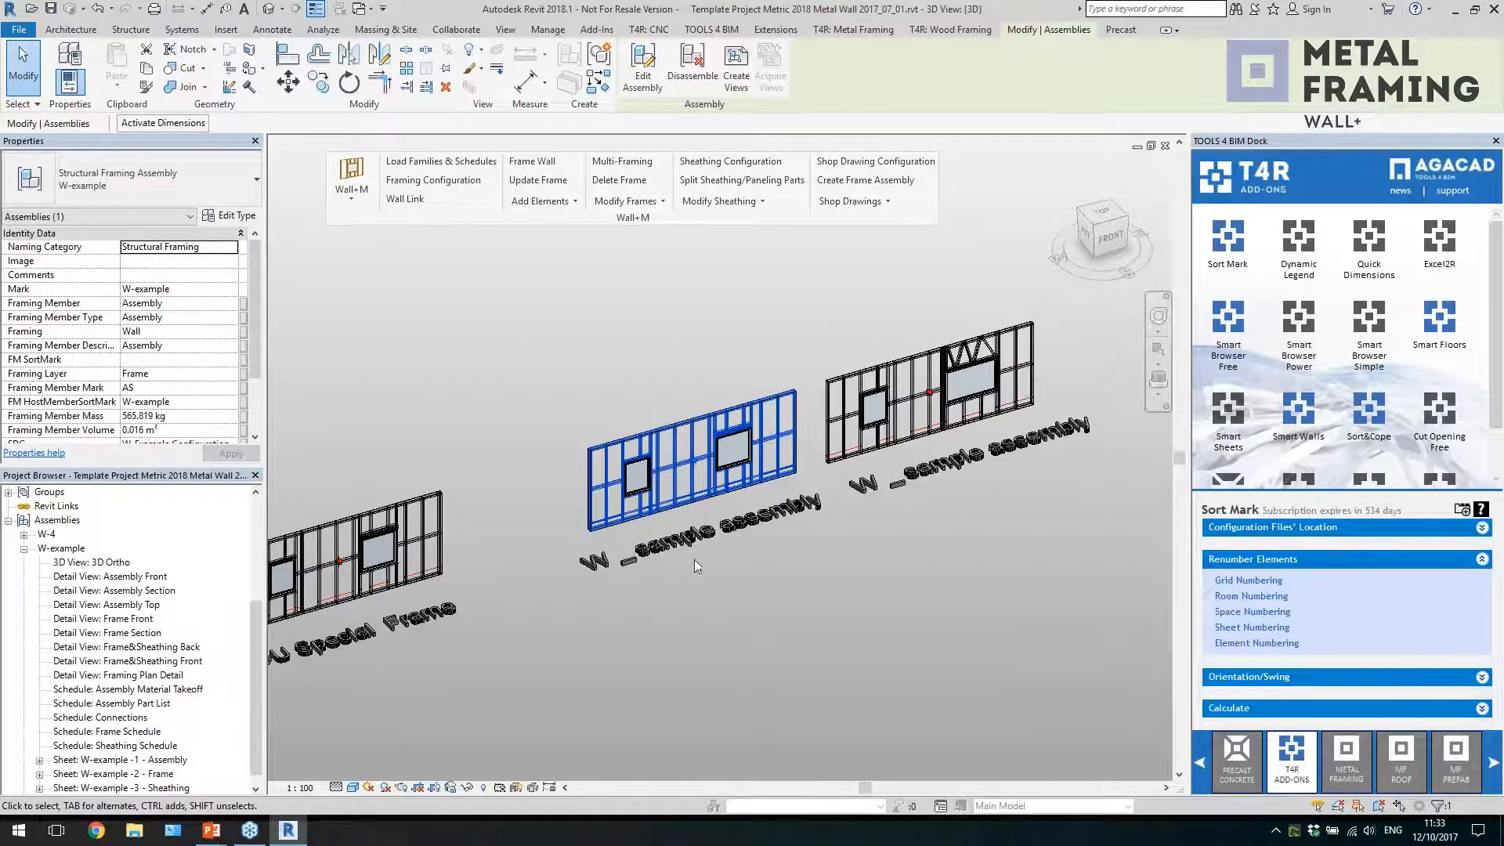
{"action": "left_click_drag", "start_coordinate": [253, 655], "coordinate": [256, 680]}
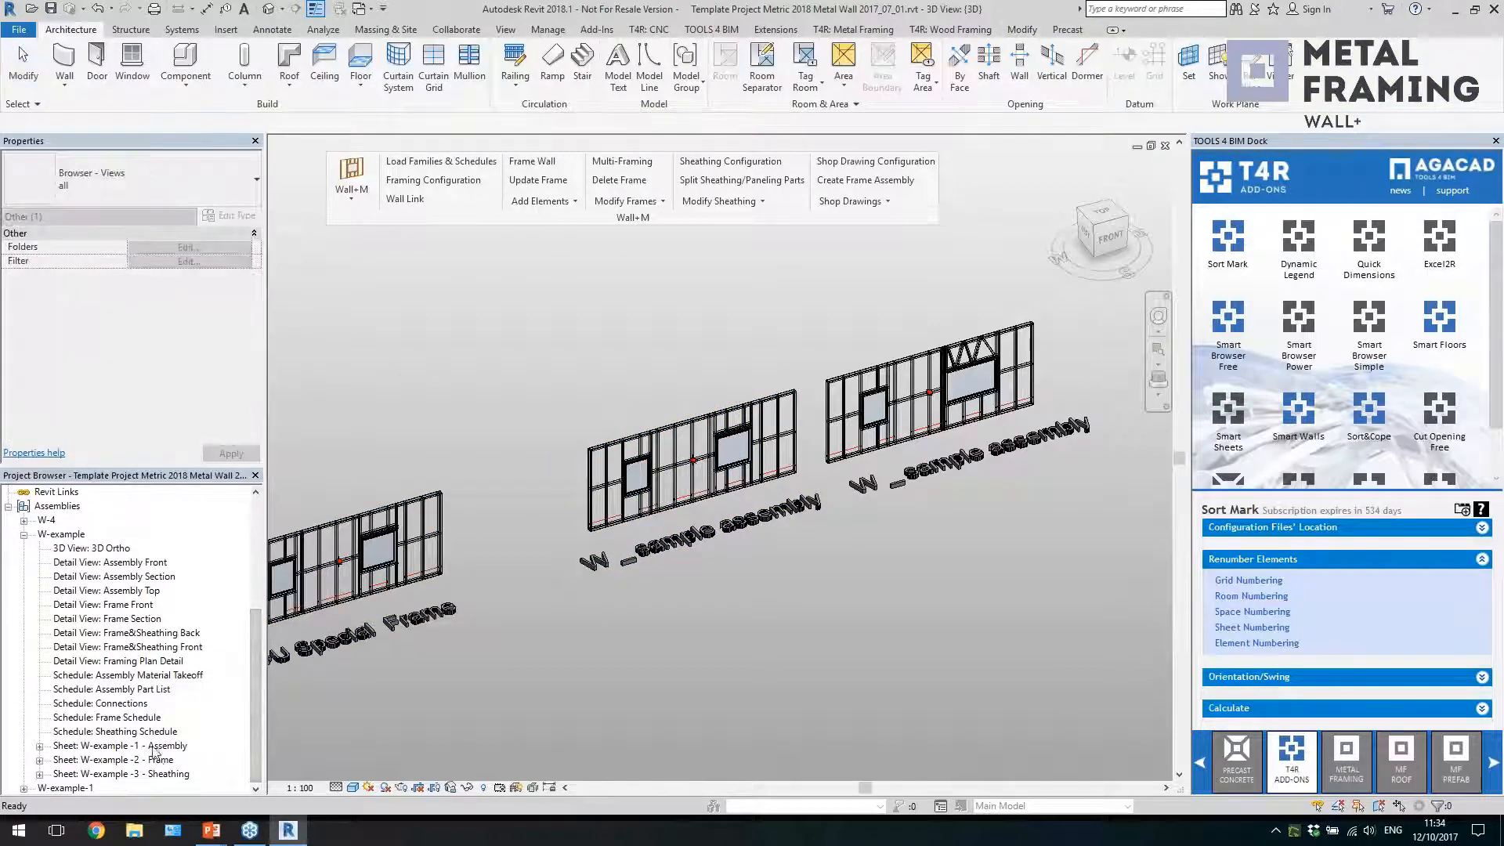
{"action": "double_click", "coordinate": [156, 748]}
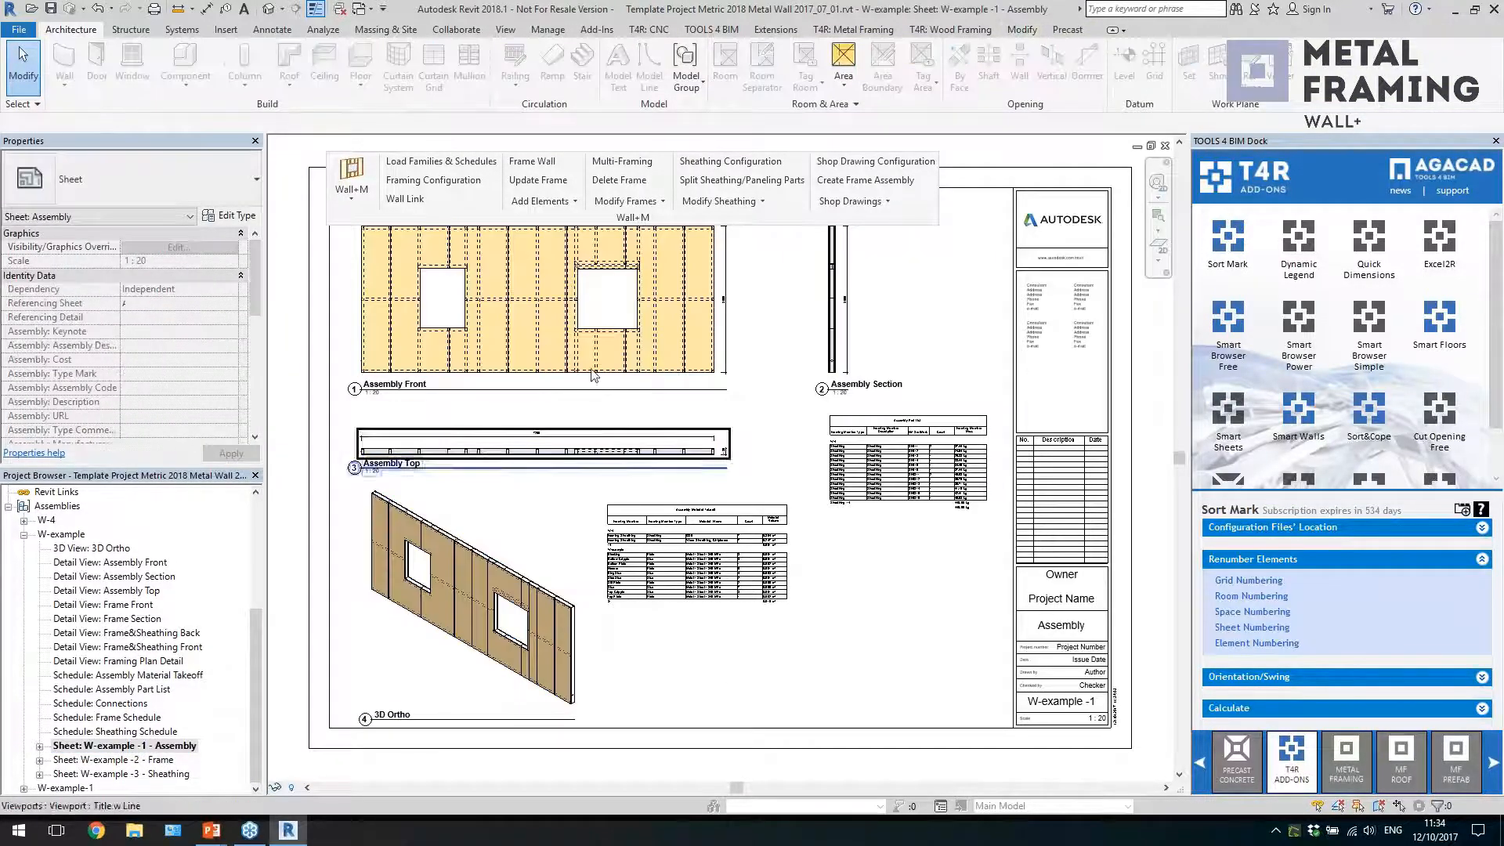
{"action": "double_click", "coordinate": [112, 760]}
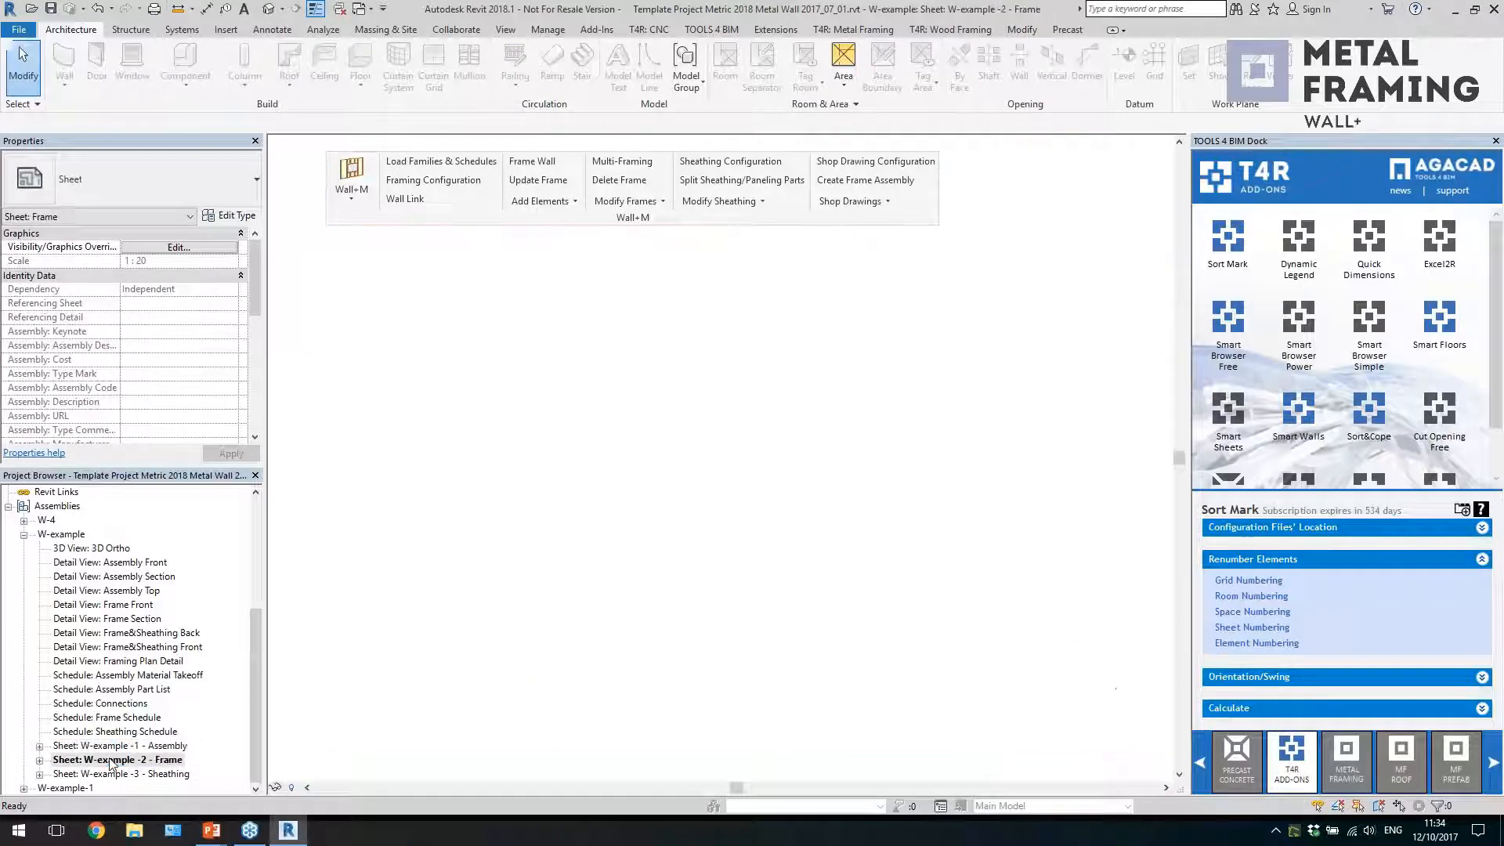
{"action": "double_click", "coordinate": [123, 774]}
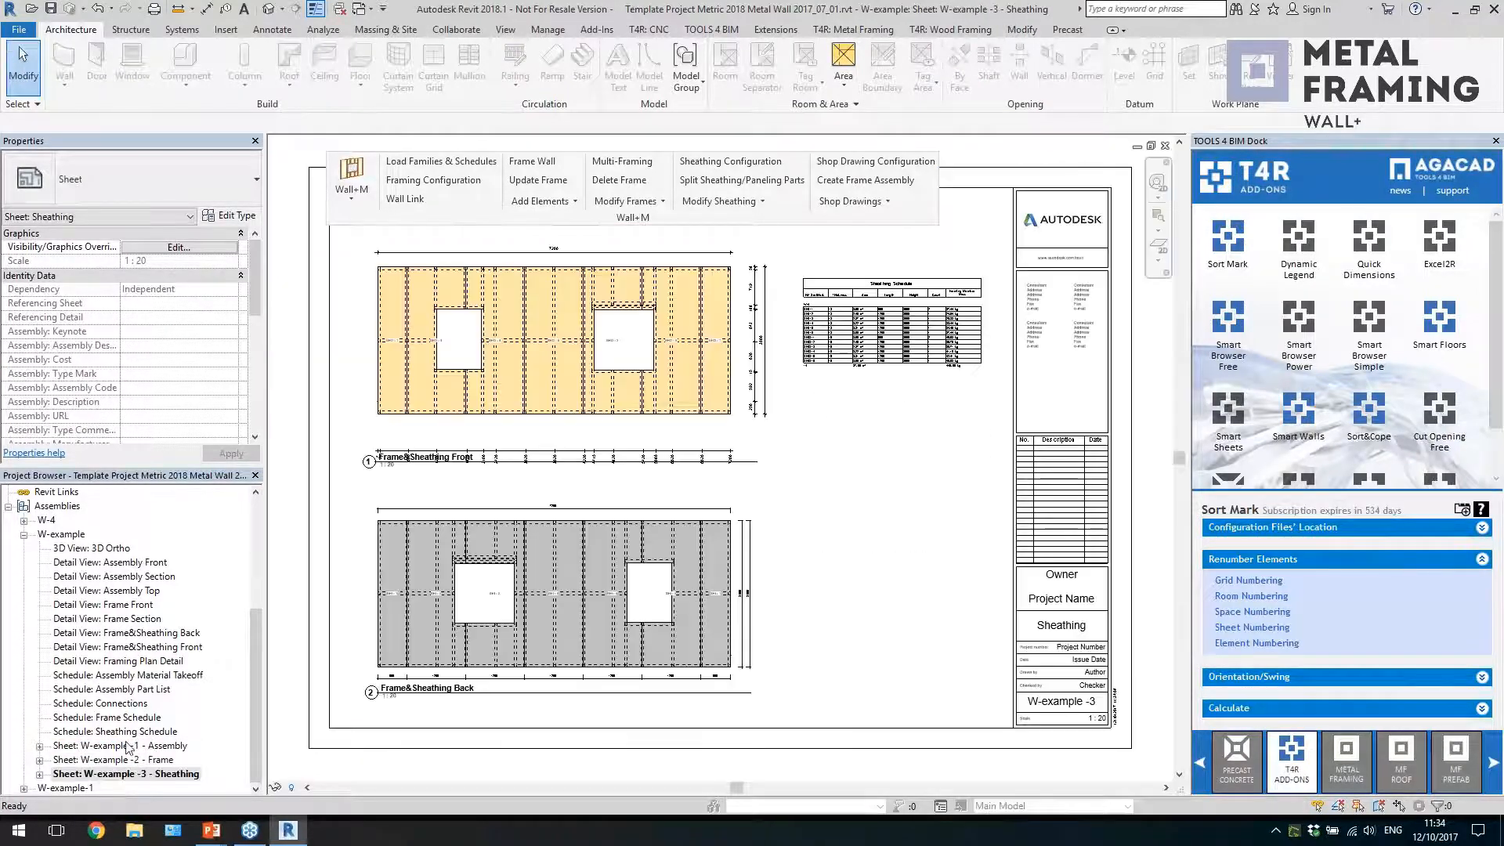
{"action": "left_click", "coordinate": [268, 9]}
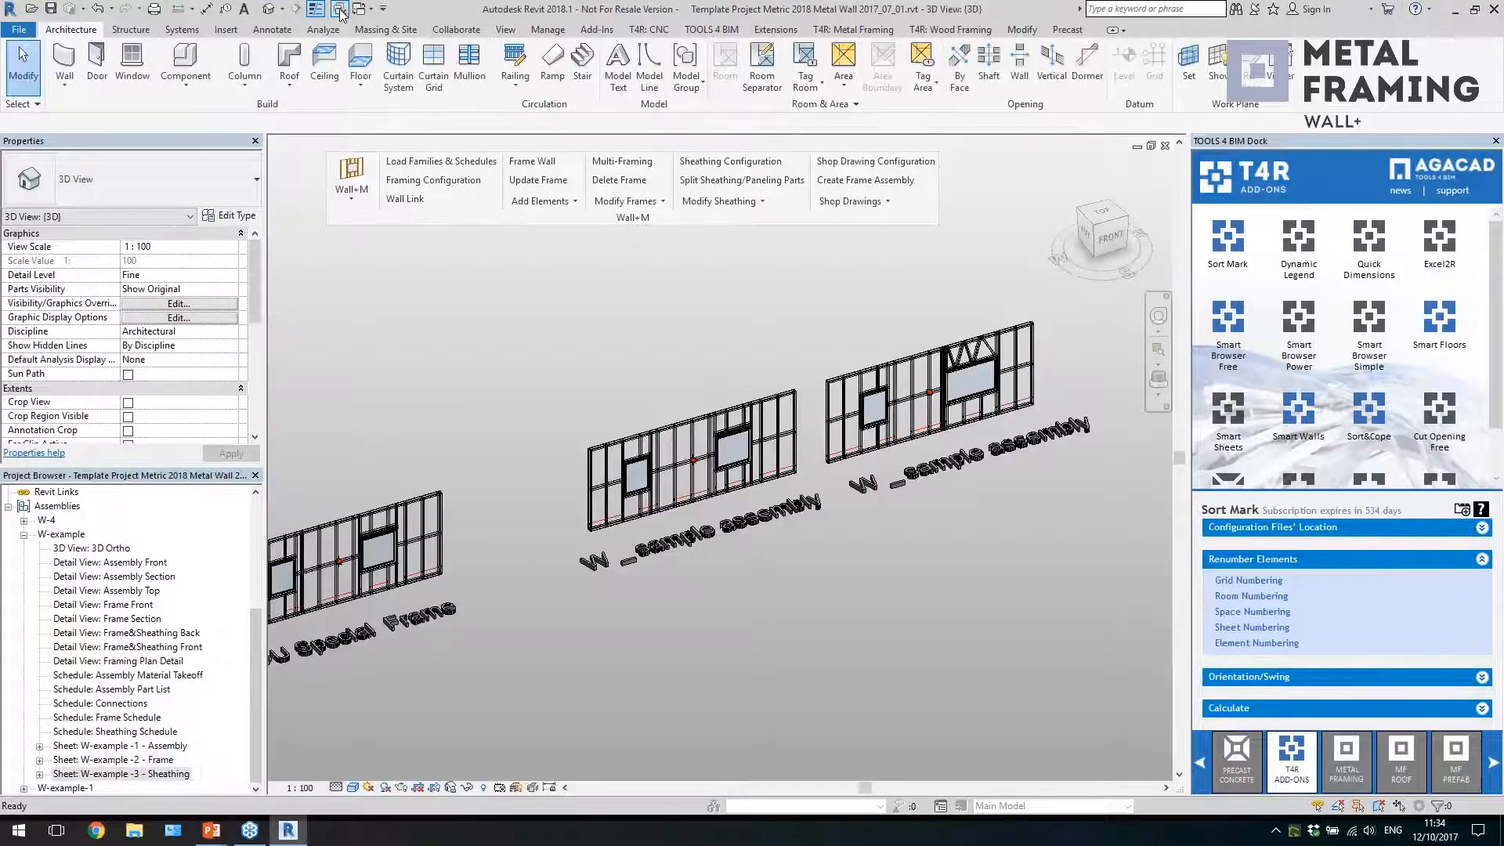
Review the schedules and sheet templates of the W_Example Configuration for shop drawings, then close it without saving
{"action": "left_click", "coordinate": [901, 162]}
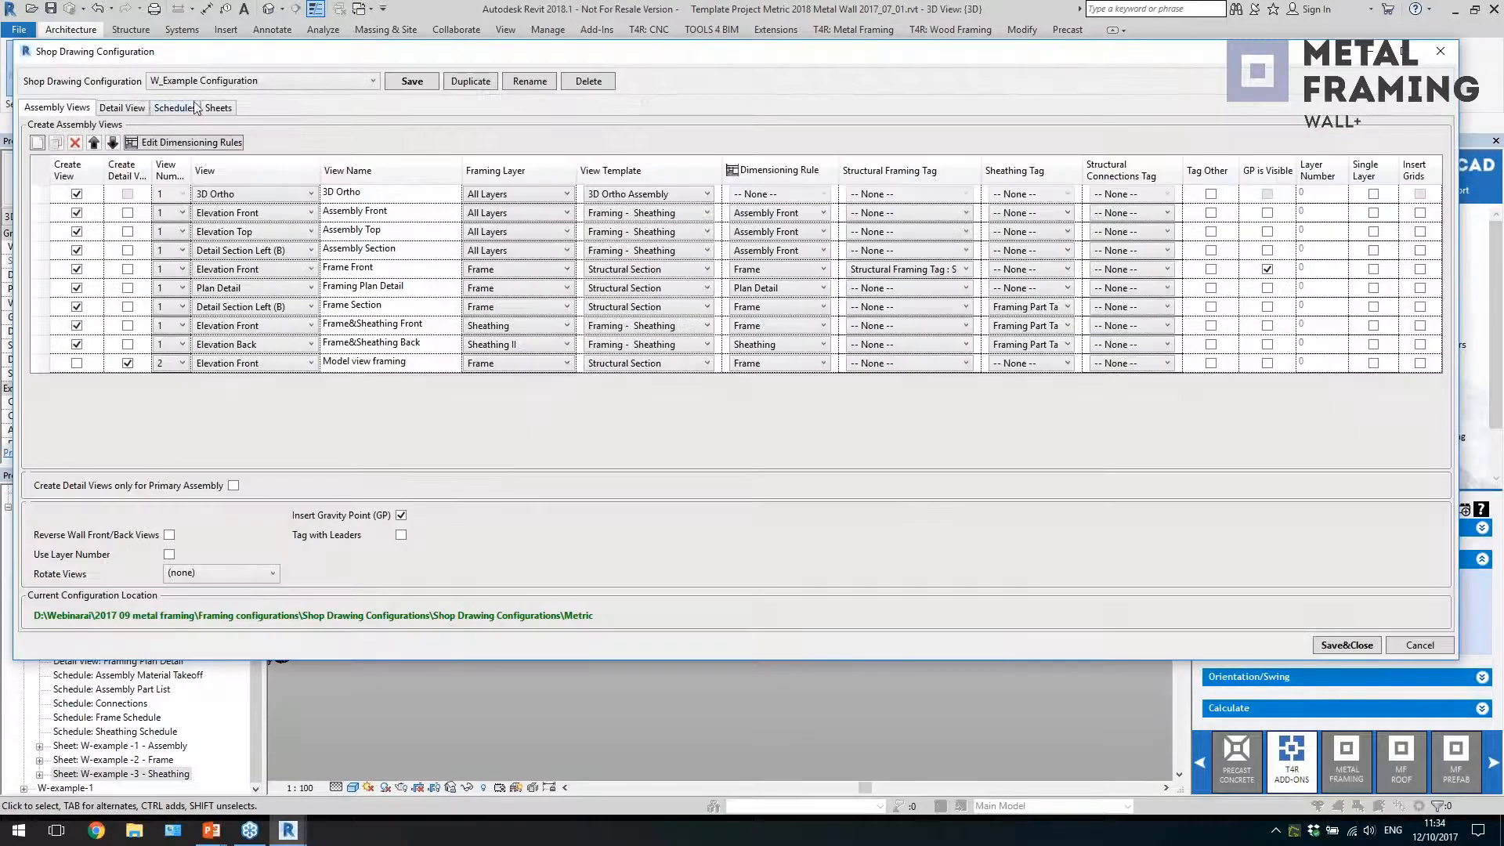
{"action": "left_click", "coordinate": [195, 107]}
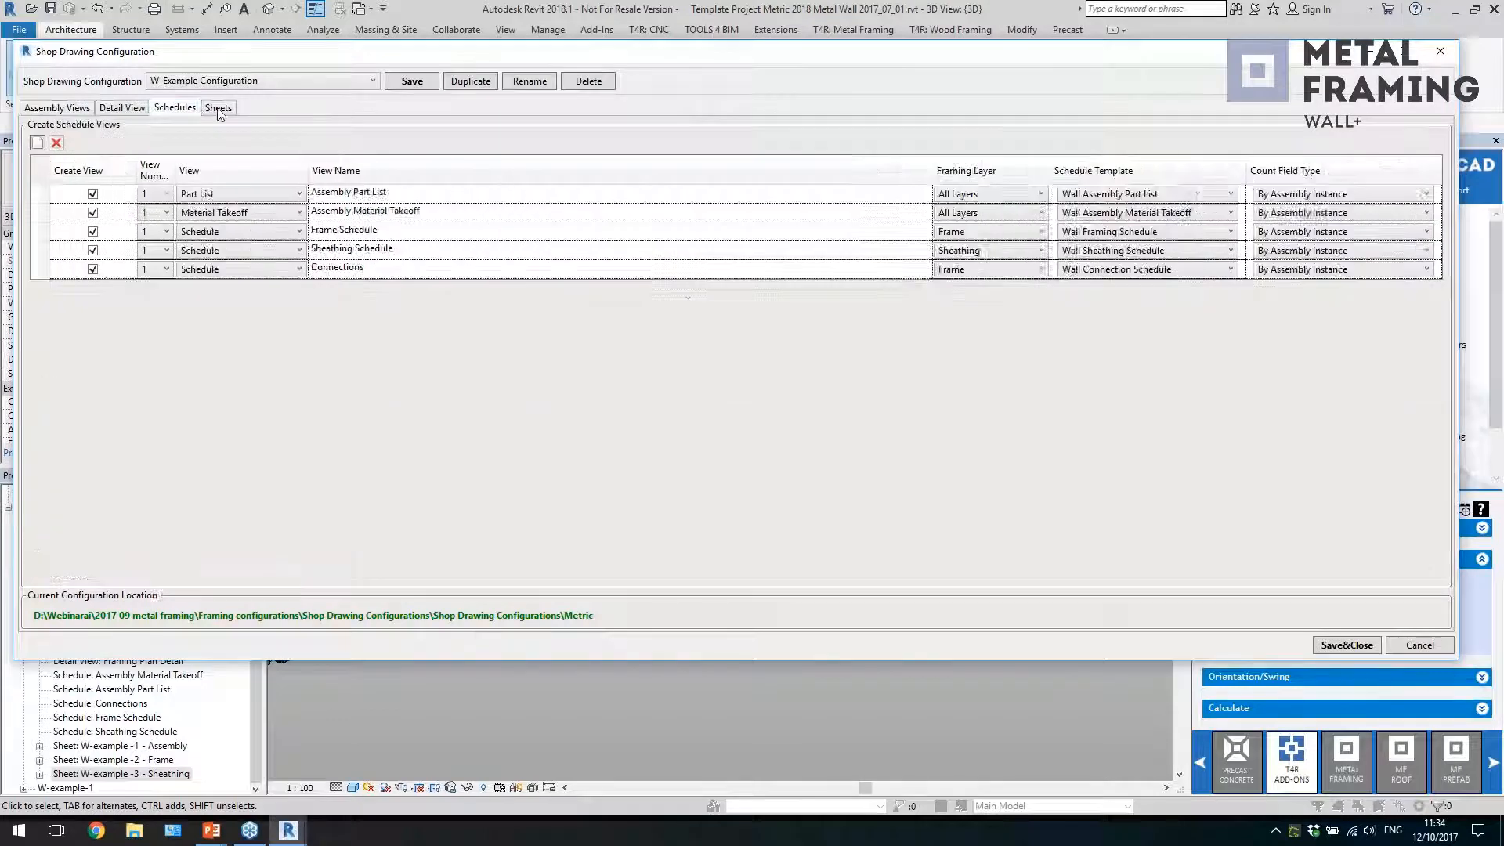
{"action": "left_click", "coordinate": [219, 109]}
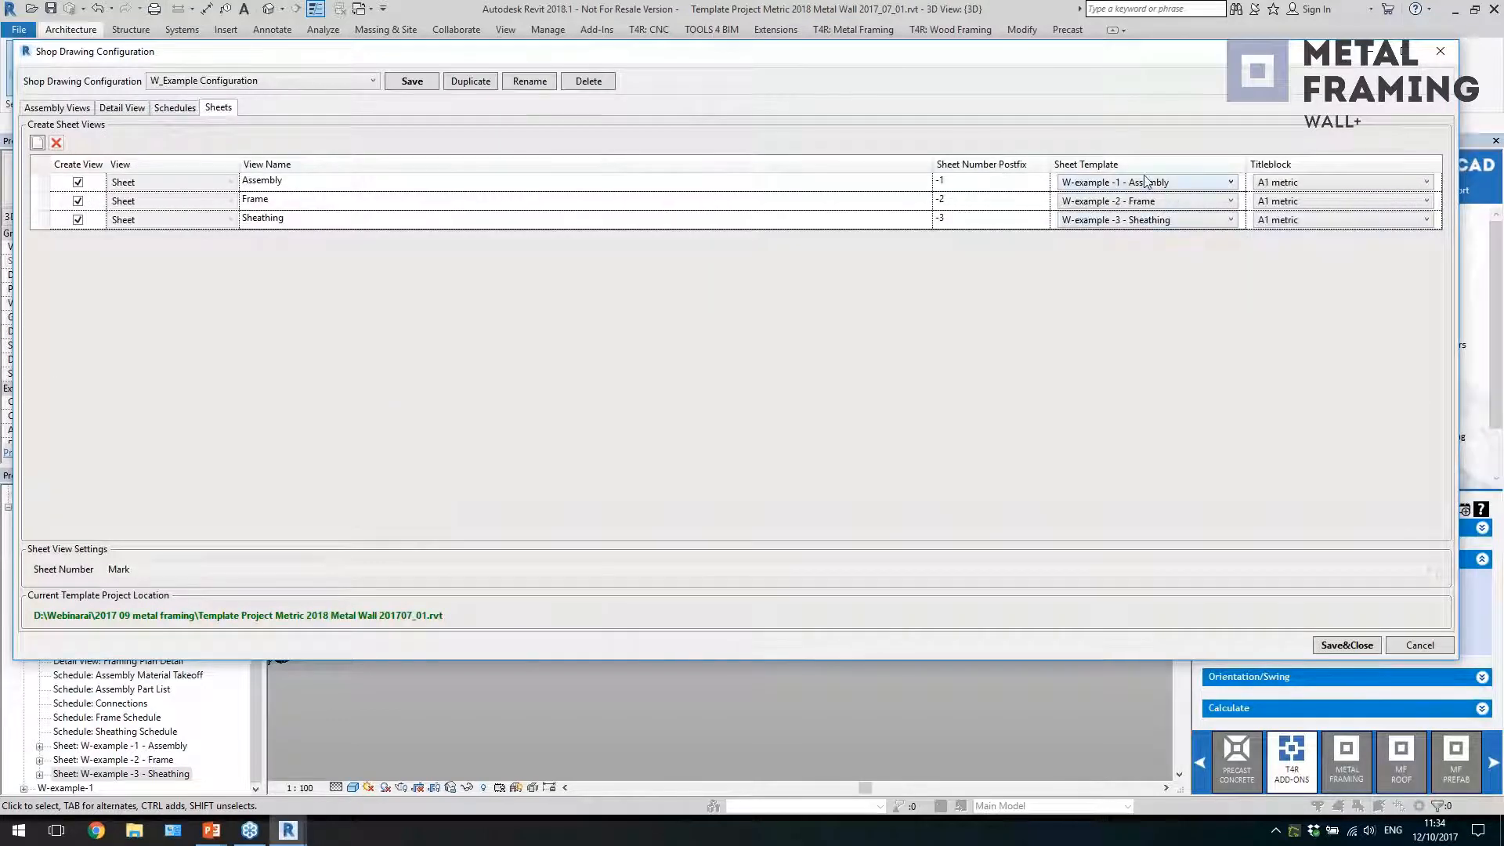
{"action": "left_click", "coordinate": [1438, 51]}
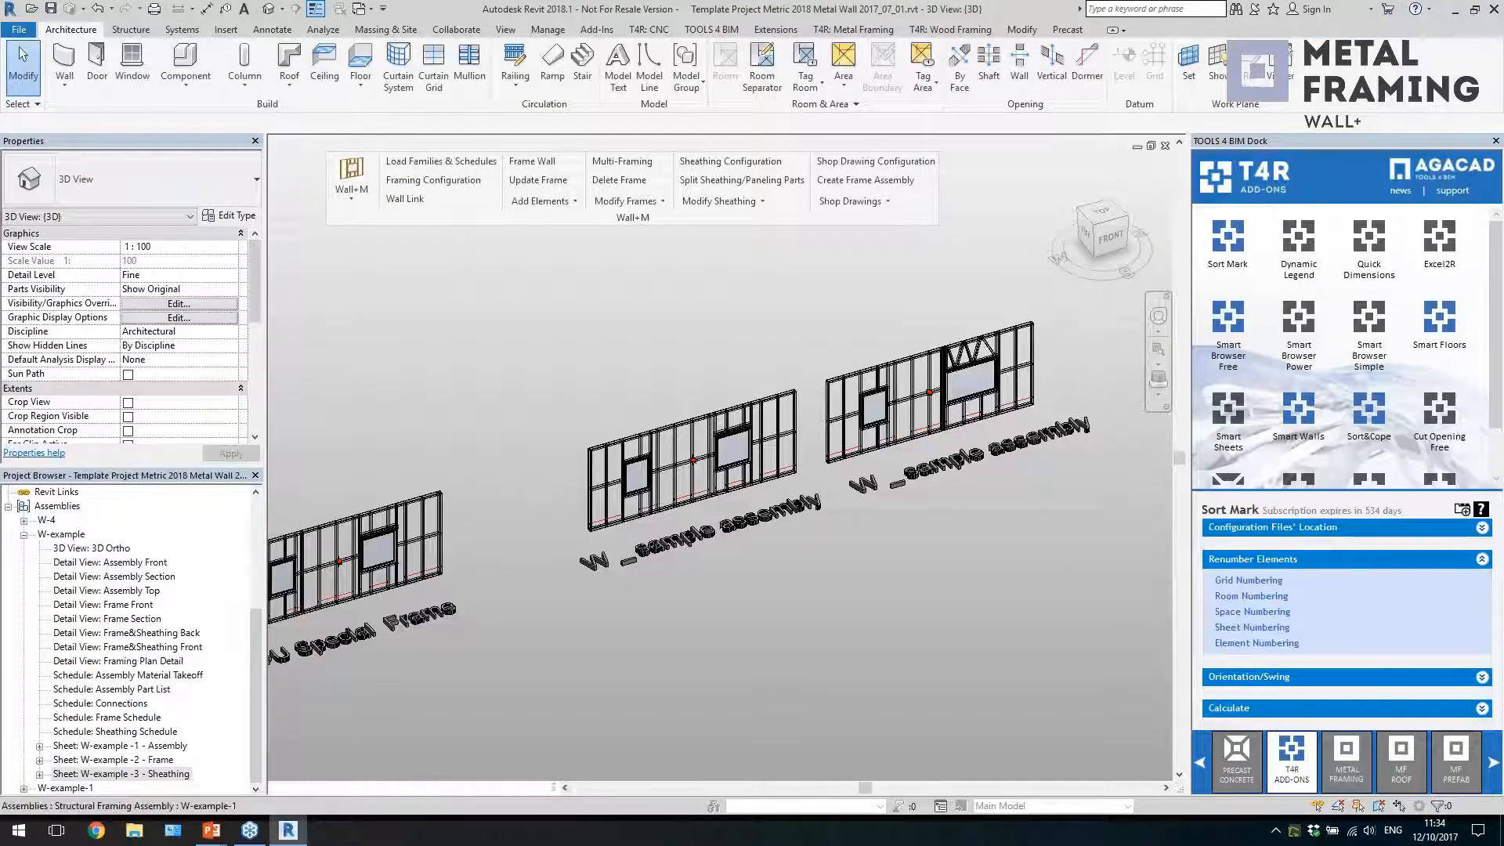
Return to the Internal walls 1st floort view of the 10 12 Walls webinar project, closer to the framed internal walls
{"action": "left_click", "coordinate": [641, 293]}
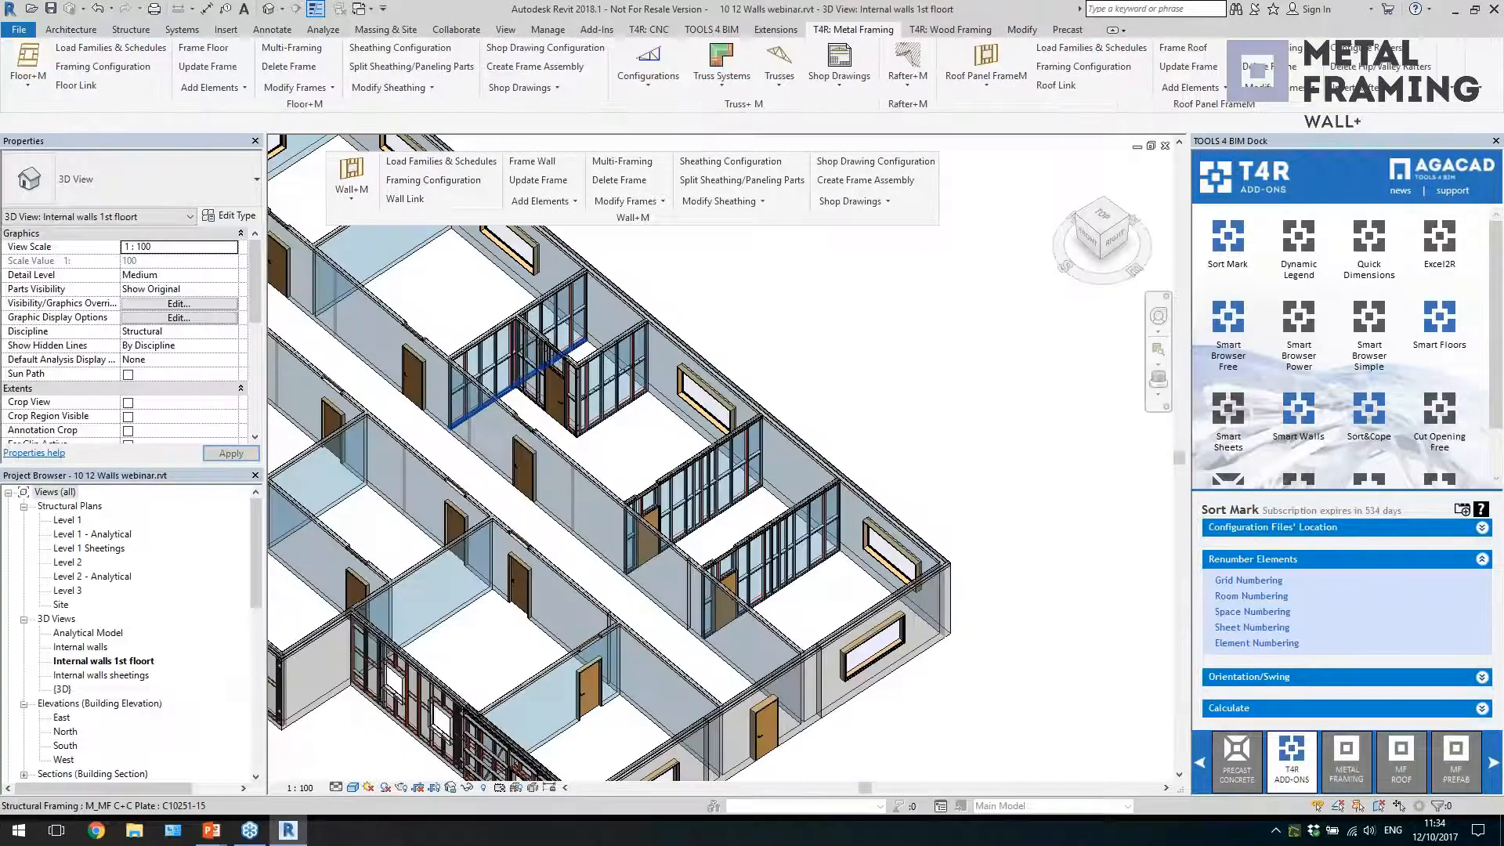
{"action": "scroll", "coordinate": [779, 572], "scroll_direction": "up", "scroll_amount": 2}
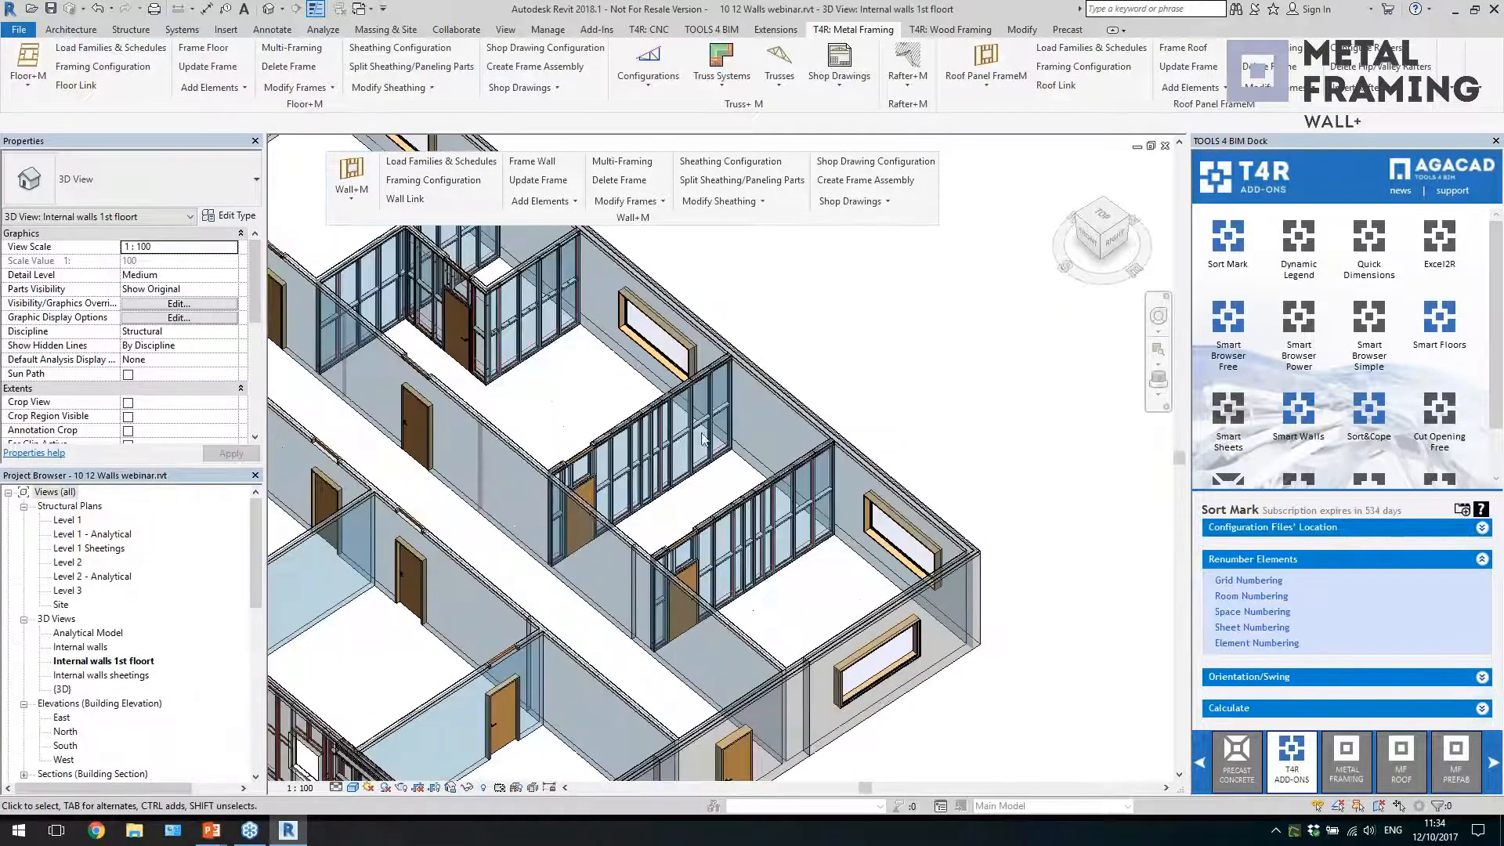
Create a frame assembly from the framed internal wall nearest the building's end, using W_Example Configuration as the shop drawing configuration
{"action": "left_click", "coordinate": [849, 201]}
{"action": "left_click", "coordinate": [850, 201]}
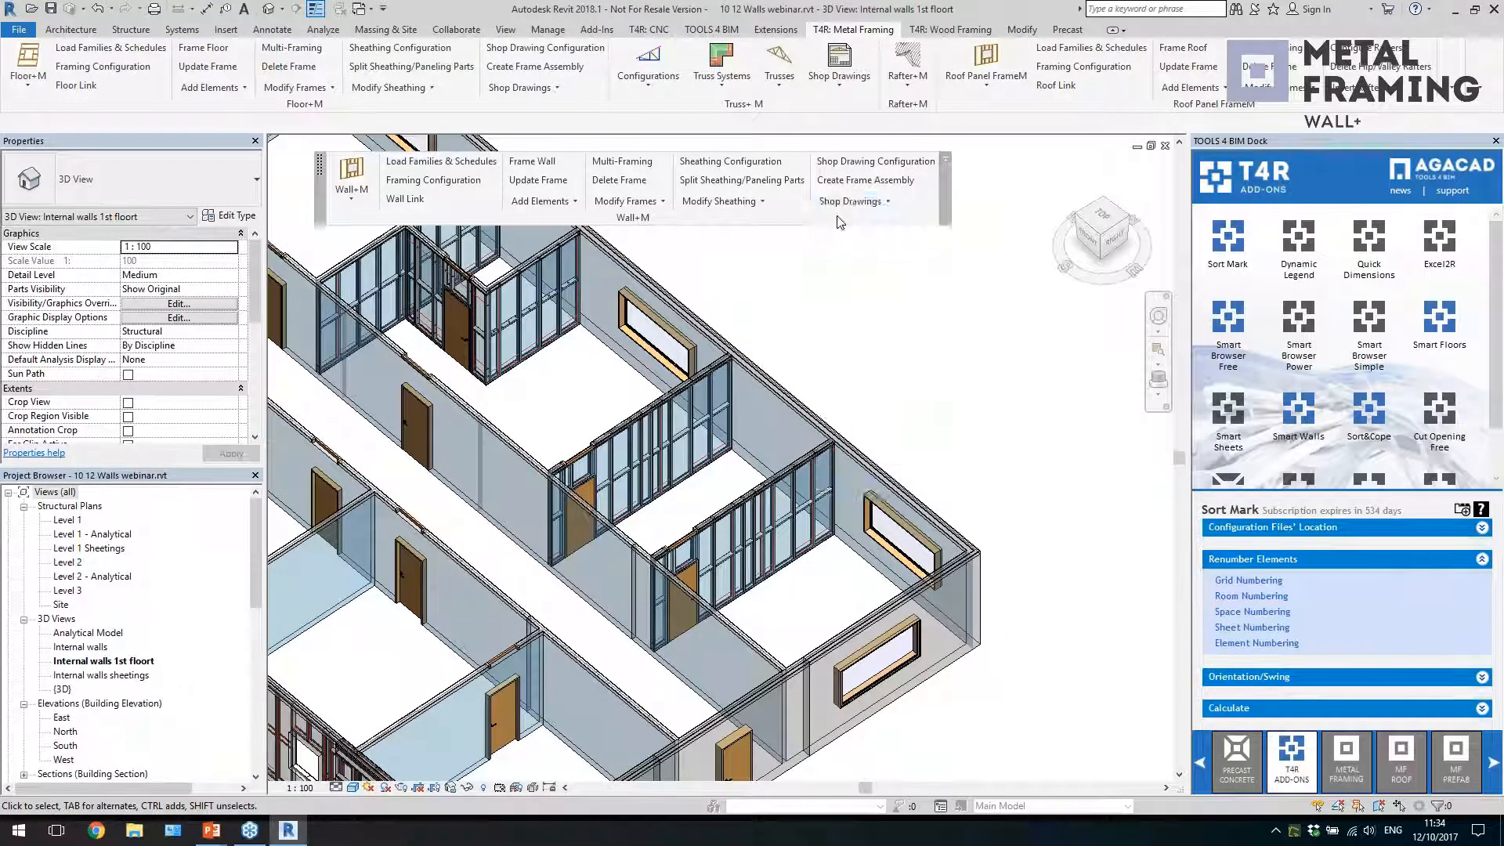
{"action": "left_click", "coordinate": [849, 184]}
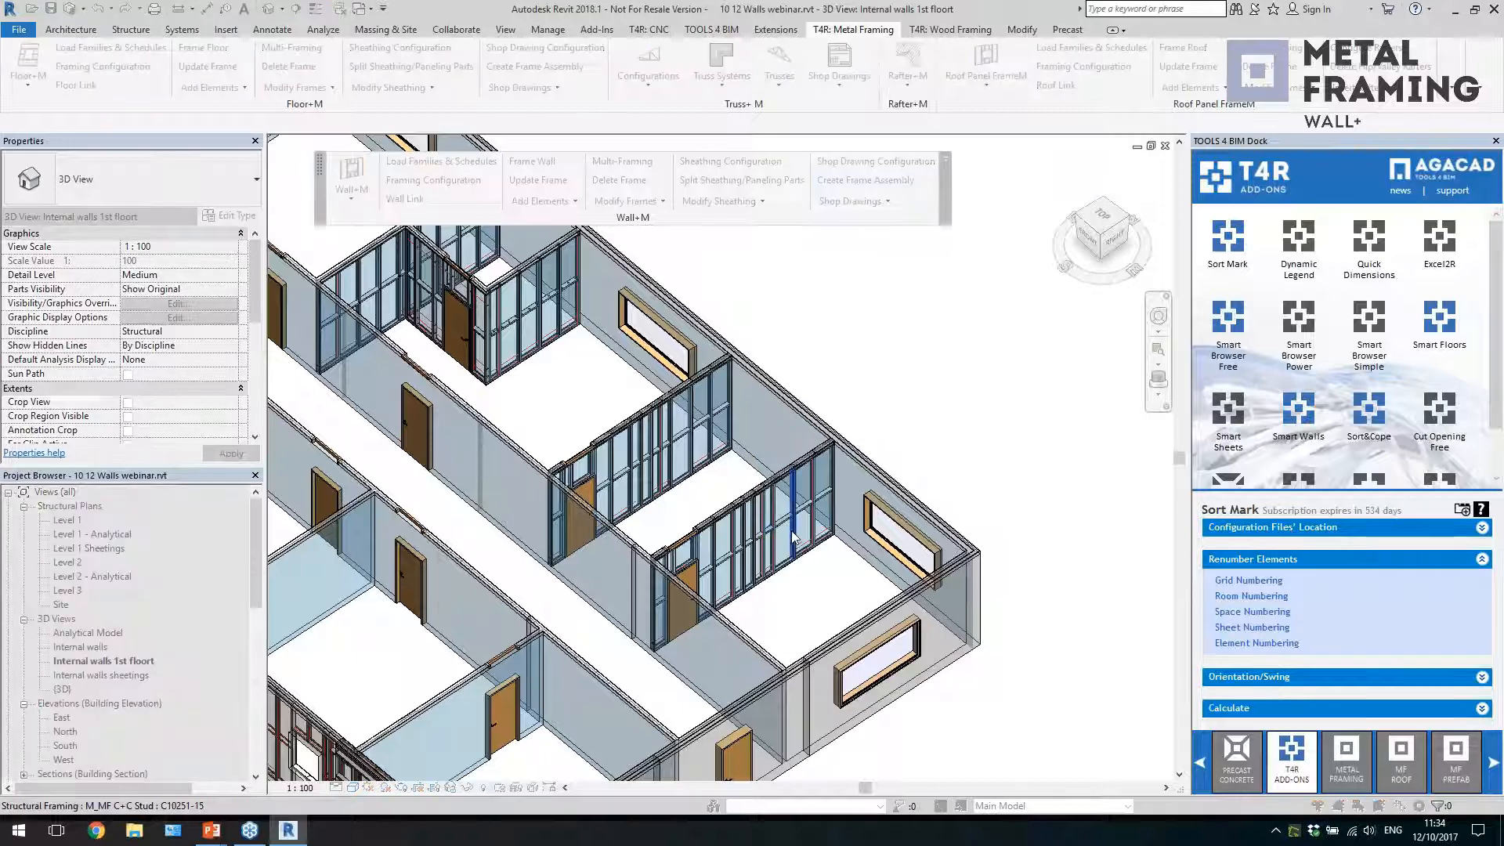
{"action": "left_click", "coordinate": [794, 539]}
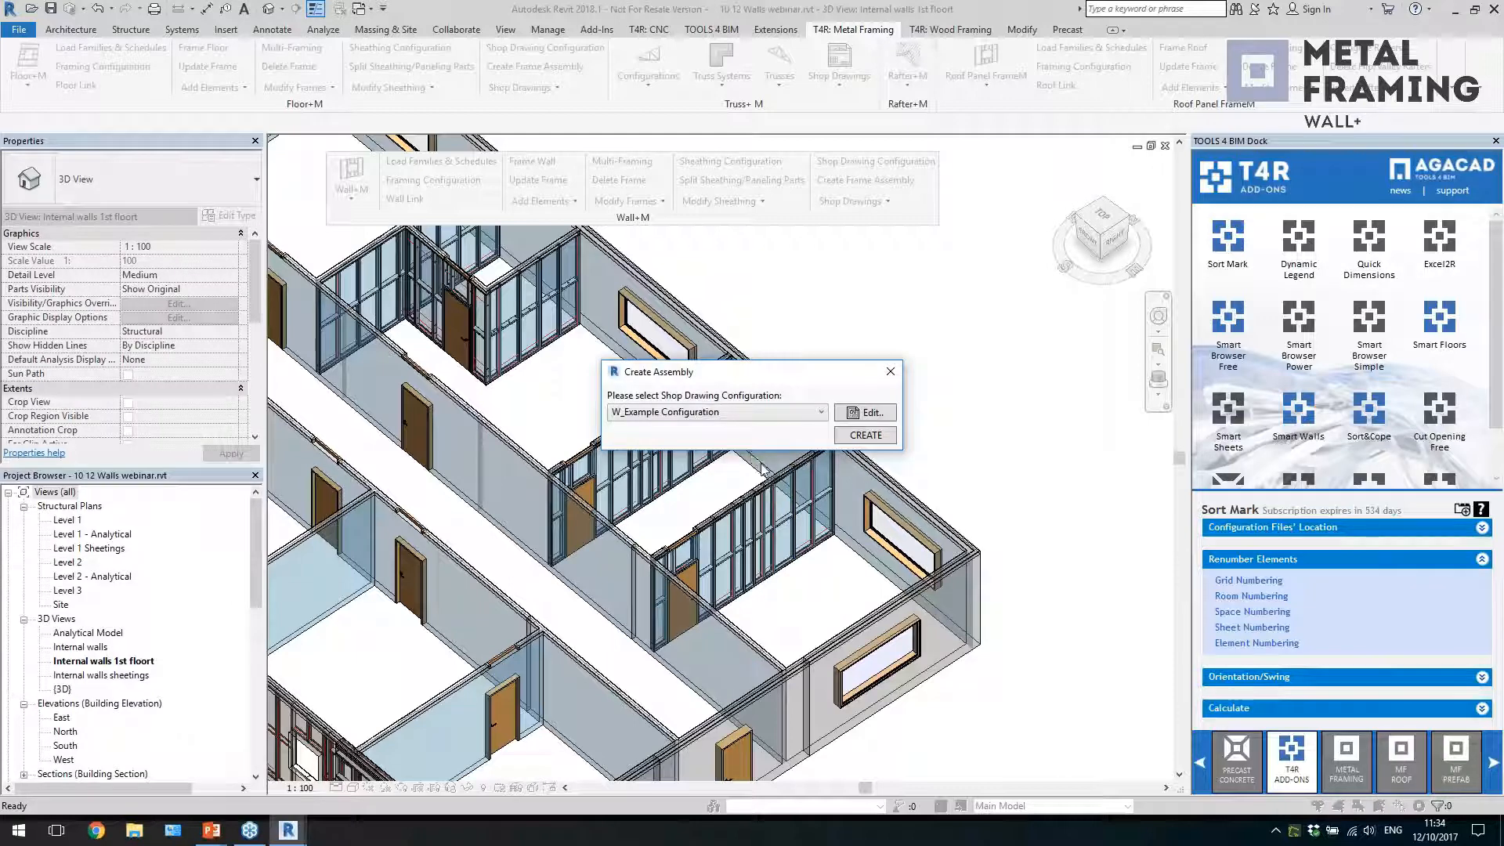
{"action": "left_click", "coordinate": [860, 435]}
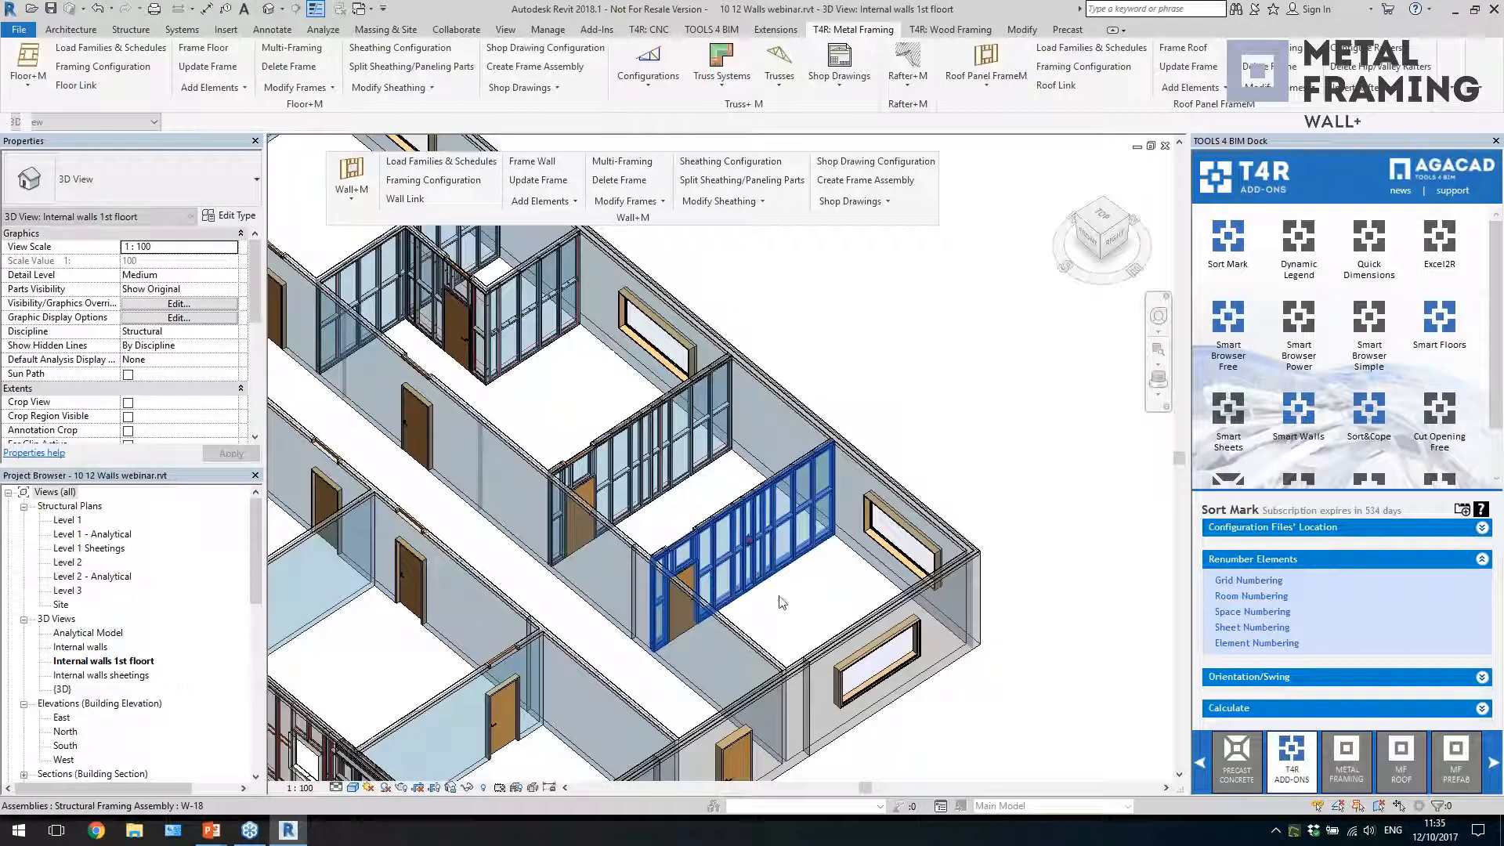
Inspect the new wall assembly in the 3D view and open its Assembly sheet, W-18 -1
{"action": "key", "text": "Escape"}
{"action": "scroll", "coordinate": [791, 611], "scroll_direction": "up", "scroll_amount": 4}
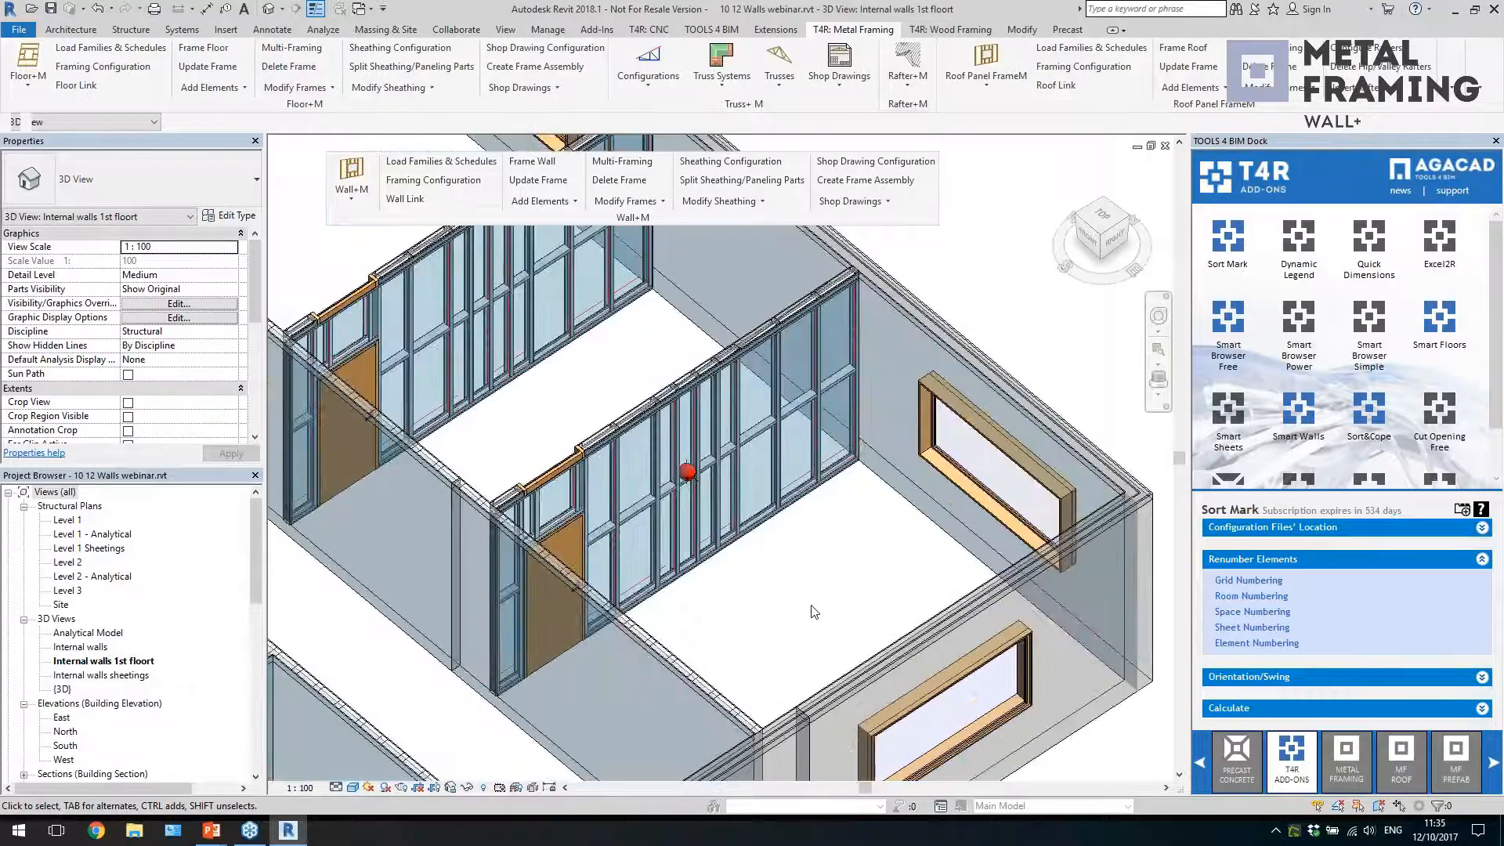
{"action": "scroll", "coordinate": [694, 519], "scroll_direction": "up", "scroll_amount": 5}
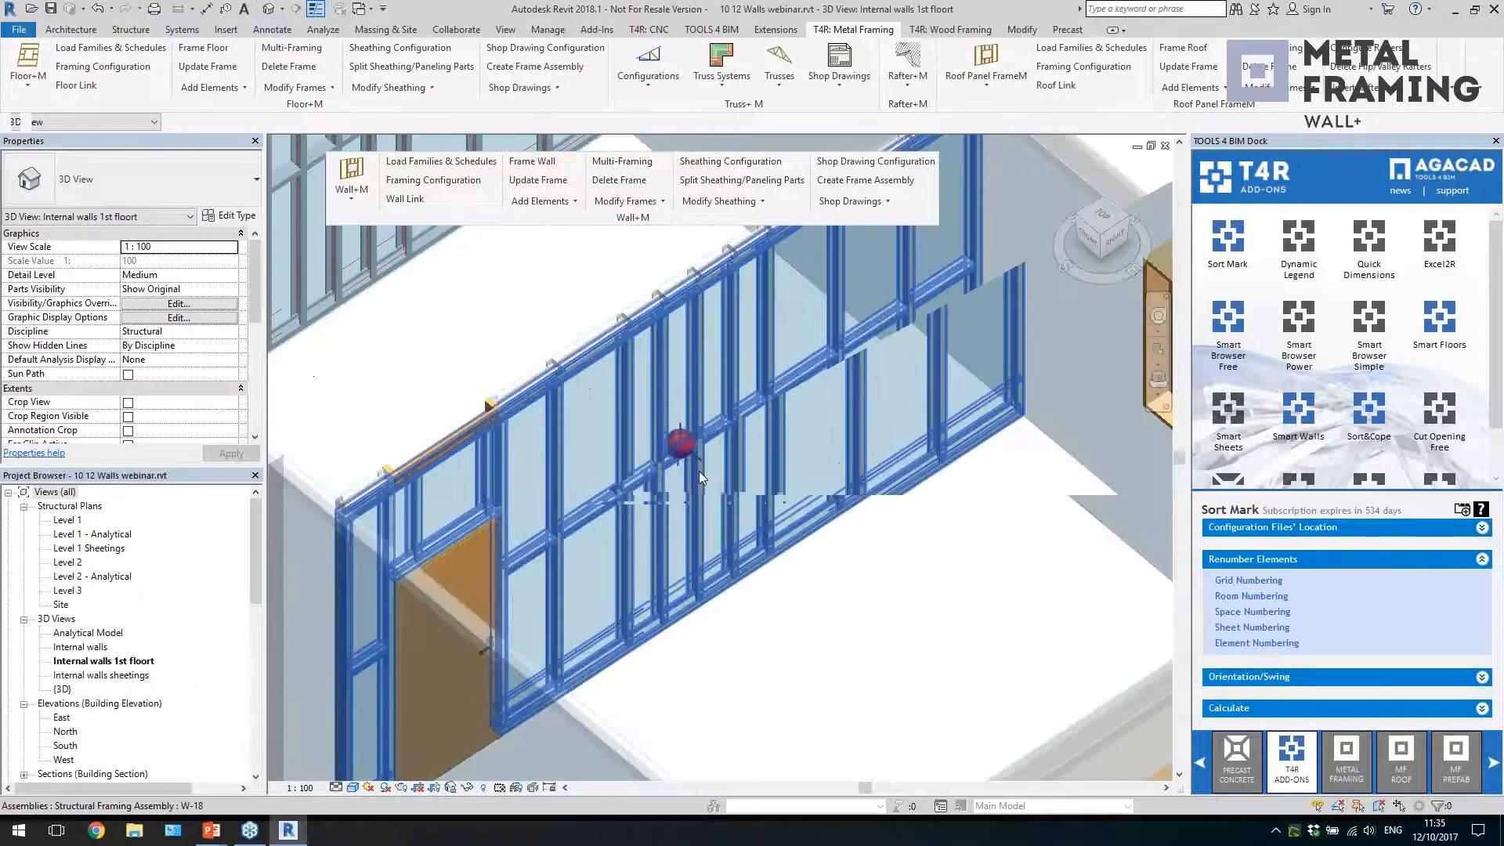
{"action": "scroll", "coordinate": [791, 458], "scroll_direction": "down", "scroll_amount": 5}
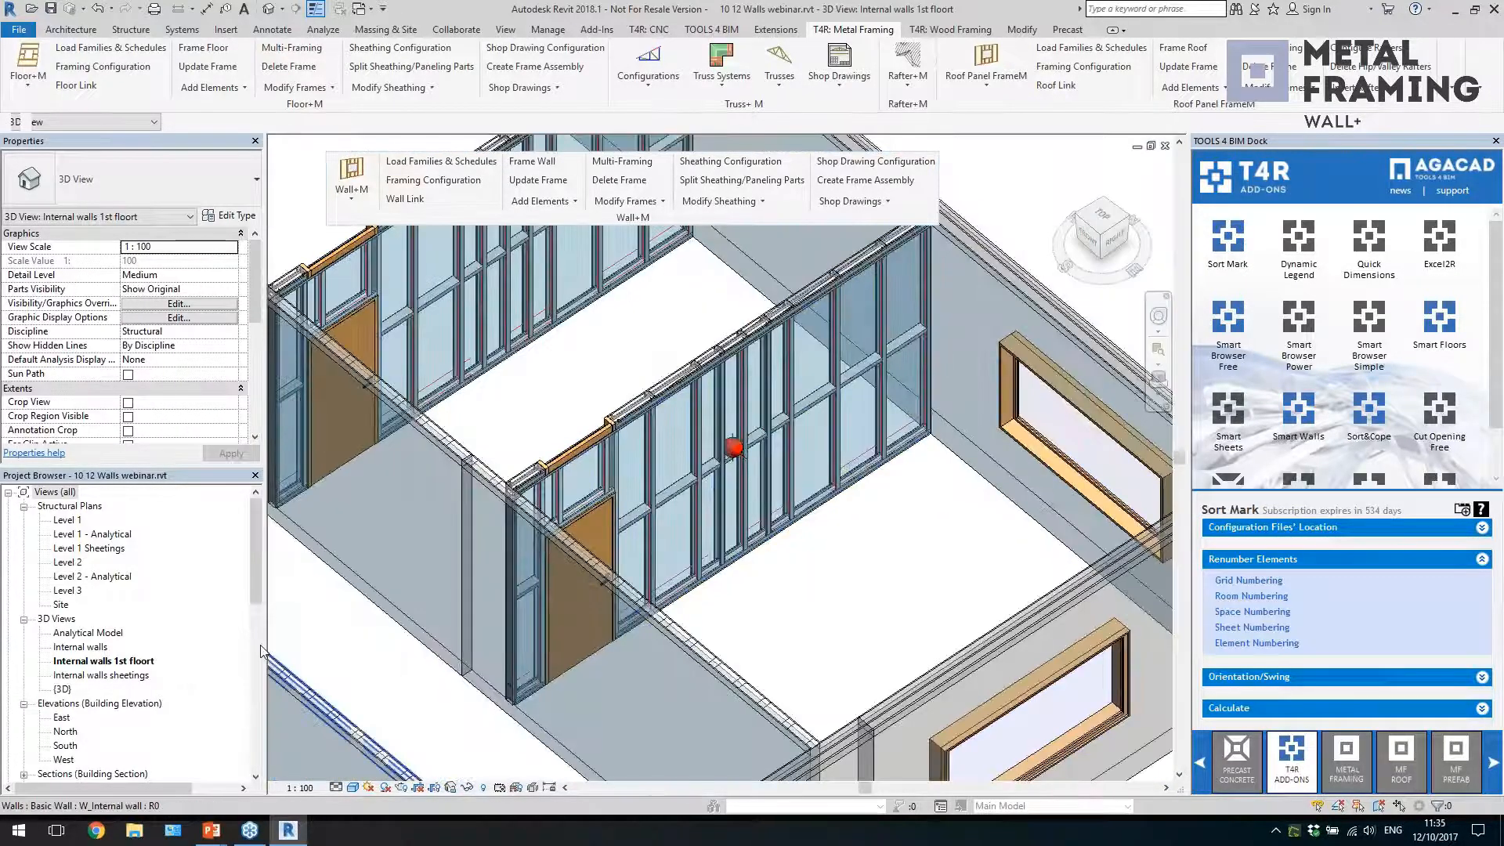
{"action": "left_click_drag", "start_coordinate": [251, 574], "coordinate": [259, 737]}
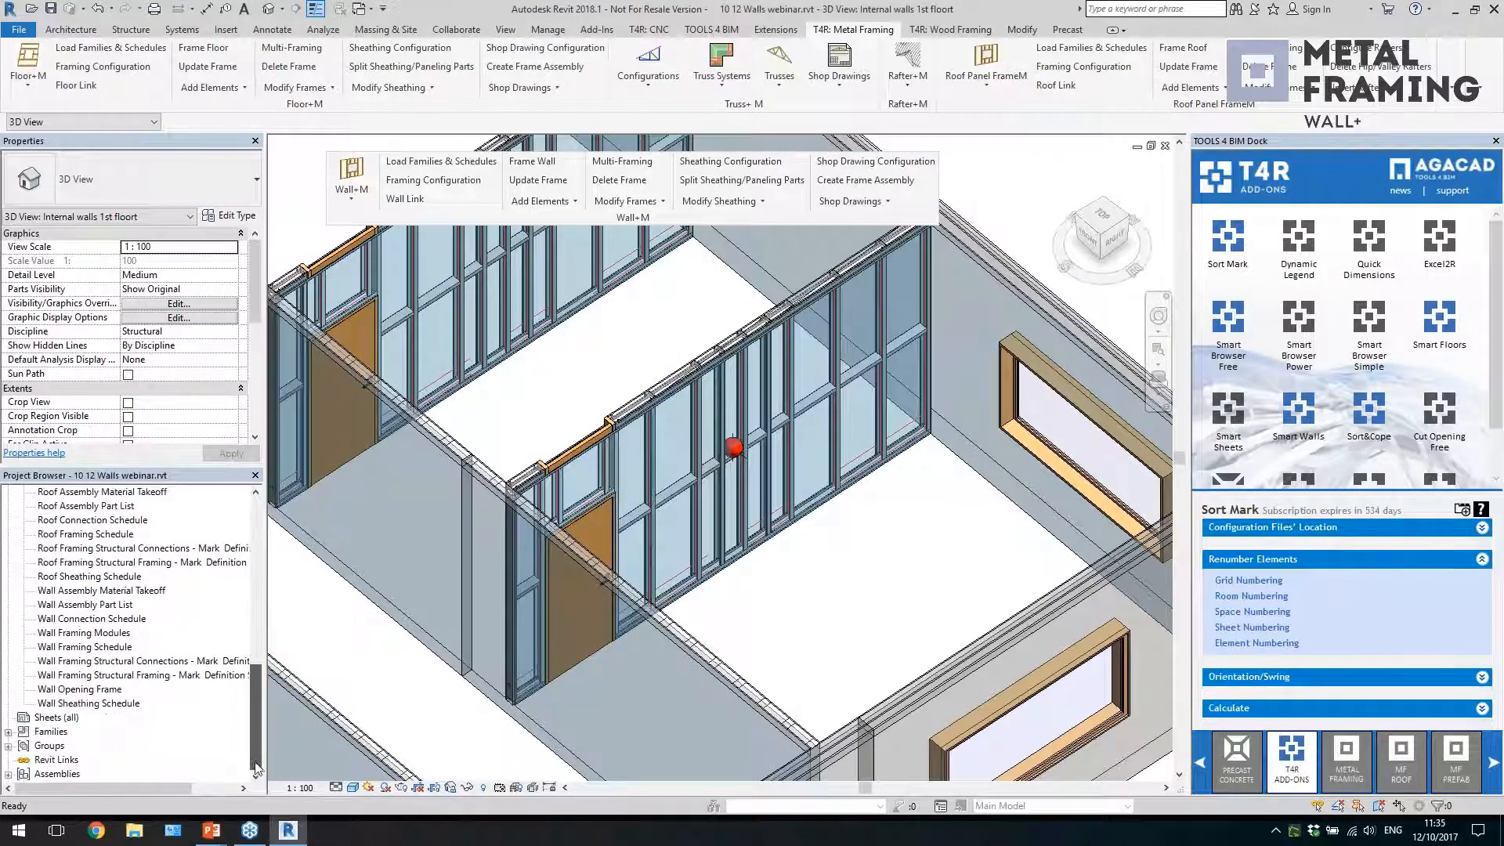
{"action": "double_click", "coordinate": [52, 775]}
{"action": "double_click", "coordinate": [52, 775]}
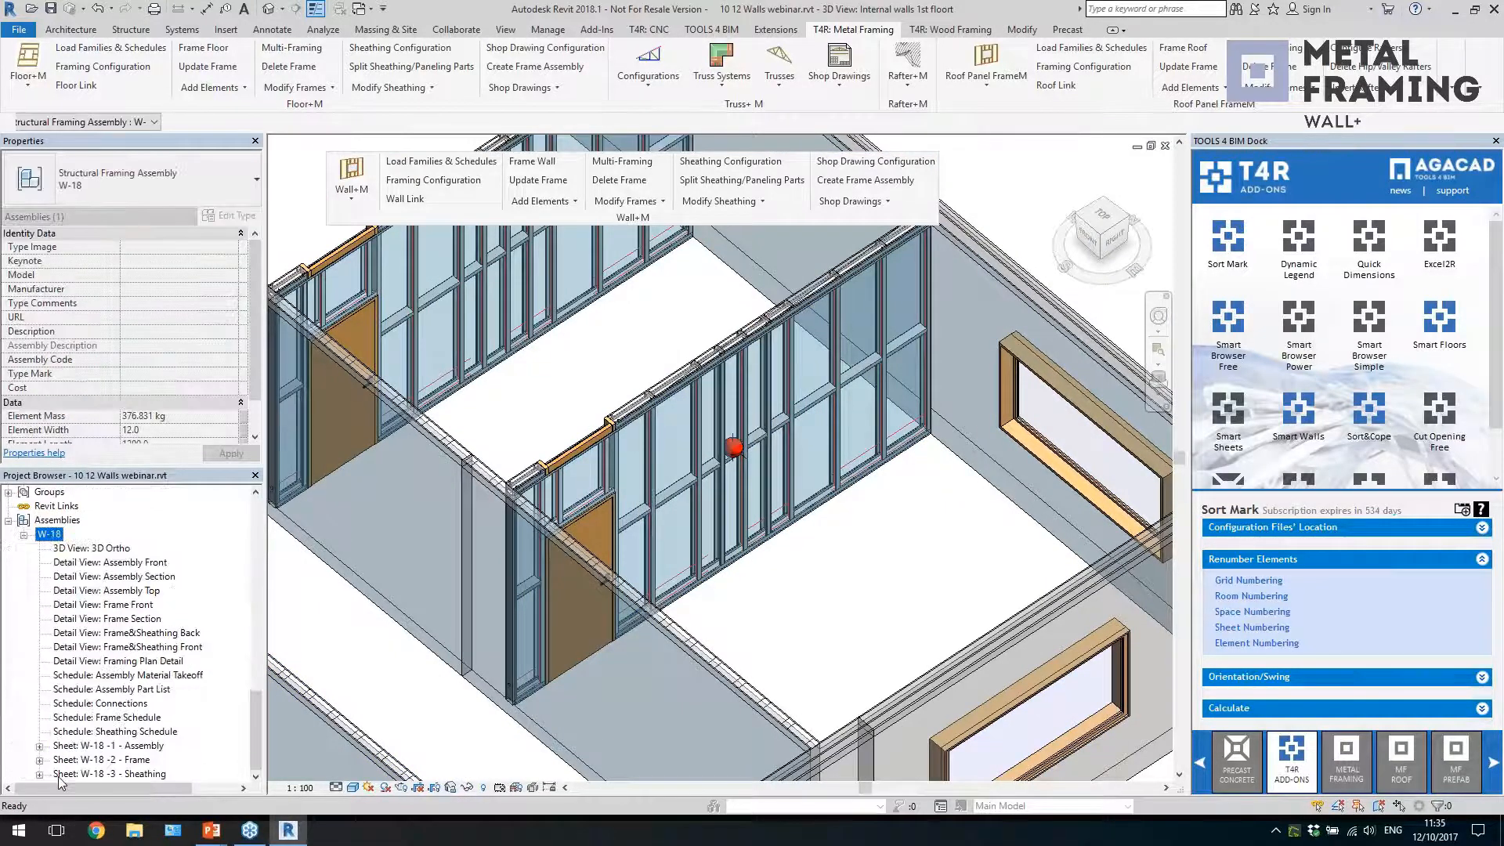
{"action": "double_click", "coordinate": [94, 746]}
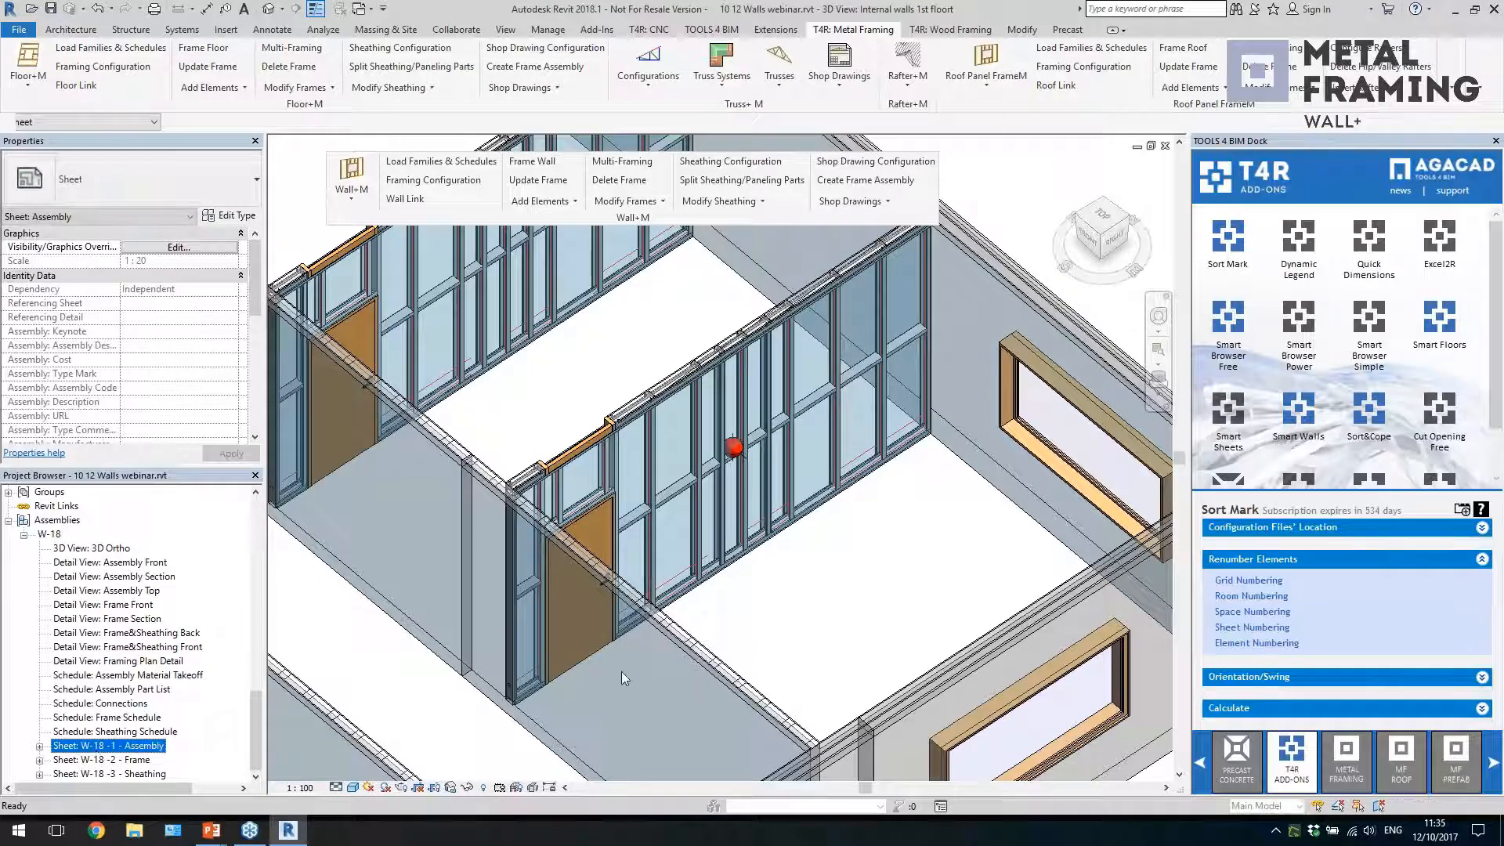
{"action": "middle_click_drag", "start_coordinate": [918, 570], "coordinate": [919, 612]}
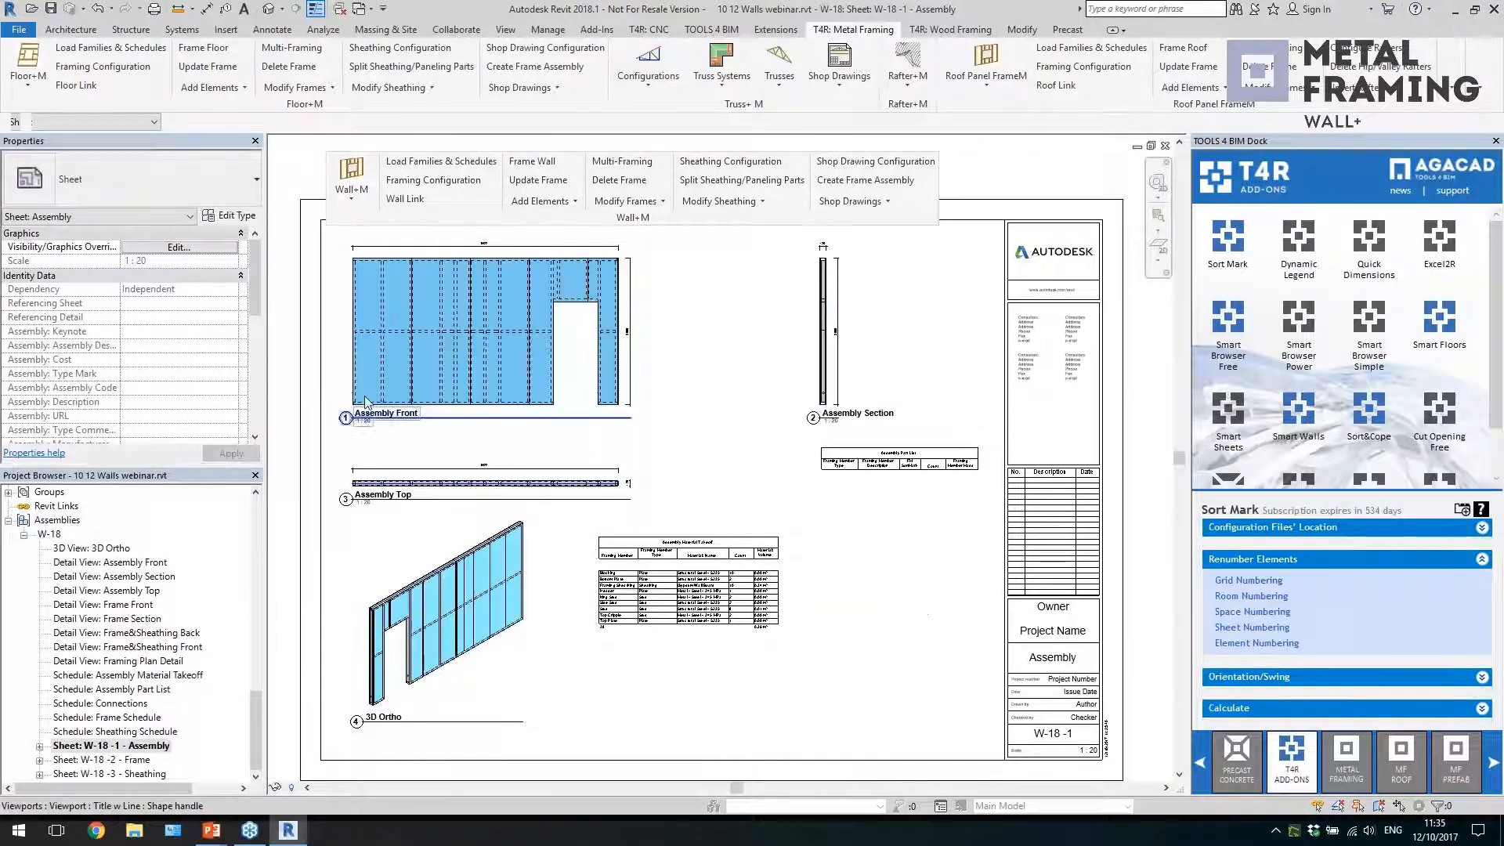
Examine the member tags and dimensions of the Frame Front view on the W-18 -2 - Frame sheet
{"action": "double_click", "coordinate": [130, 762]}
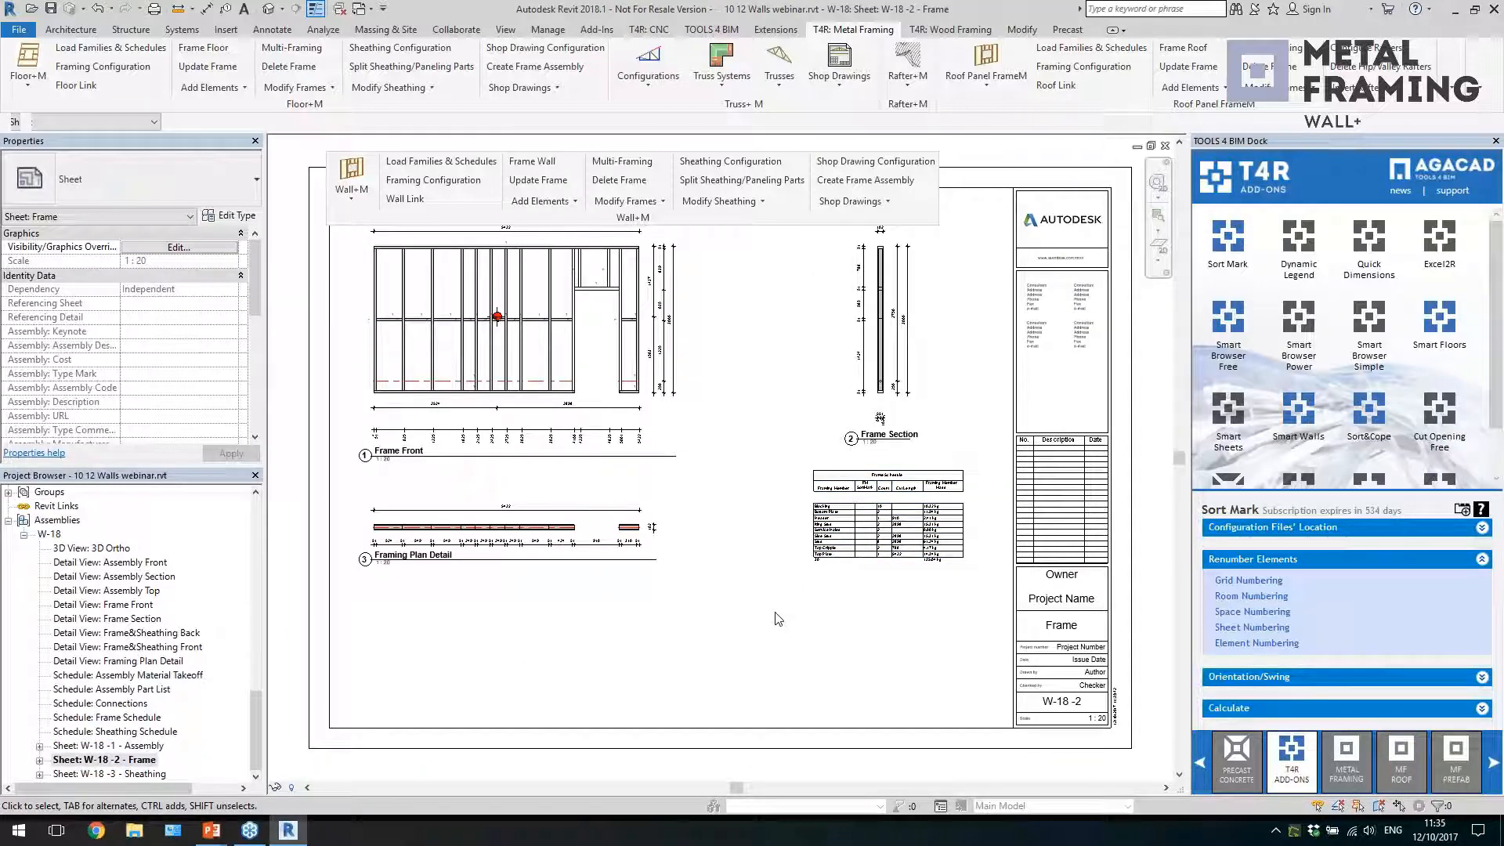
{"action": "scroll", "coordinate": [486, 370], "scroll_direction": "up", "scroll_amount": 5}
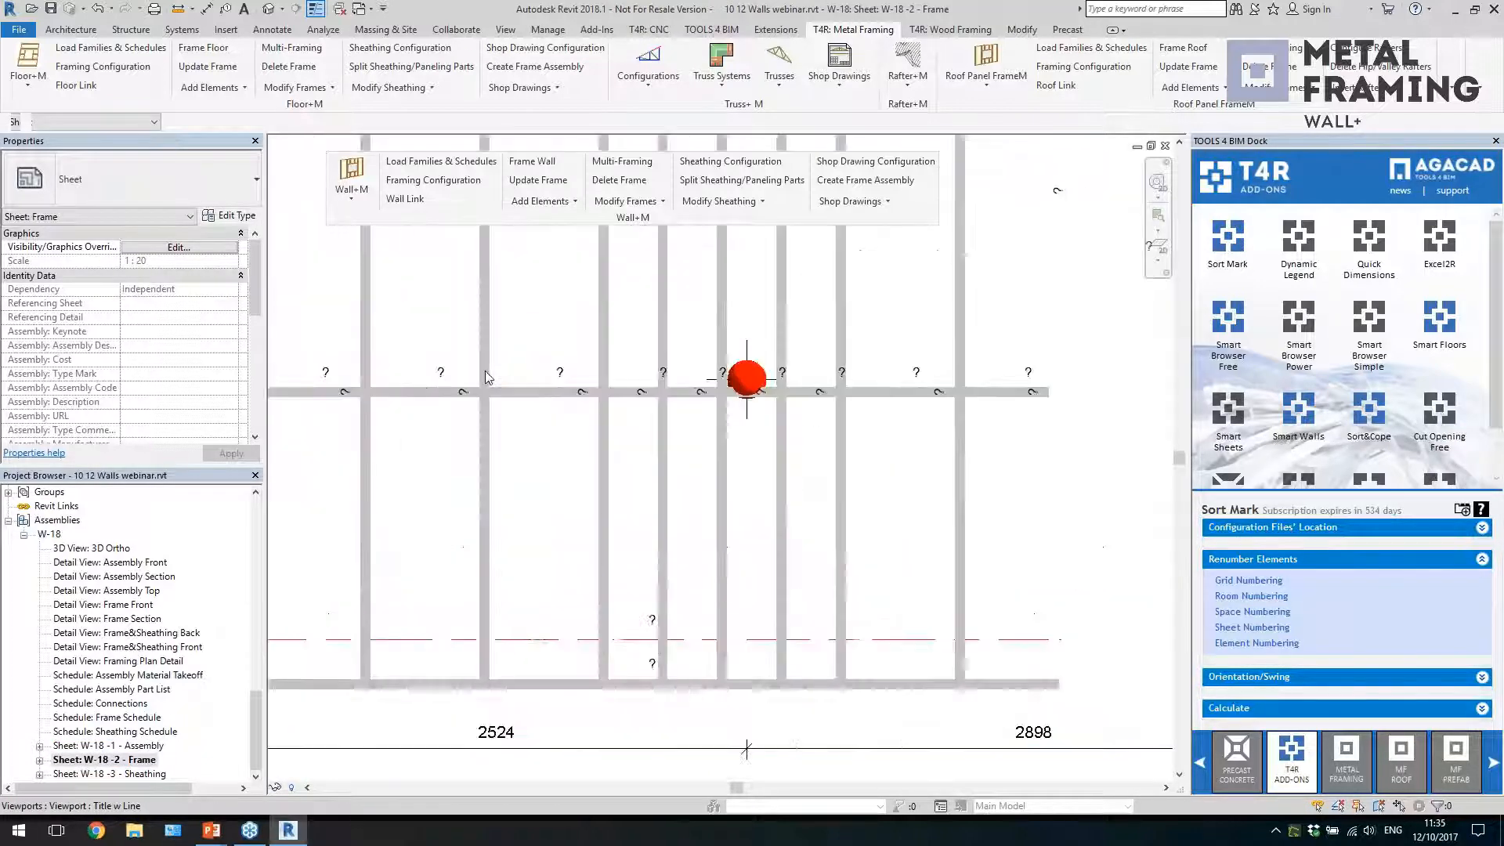
{"action": "scroll", "coordinate": [523, 381], "scroll_direction": "down", "scroll_amount": 3}
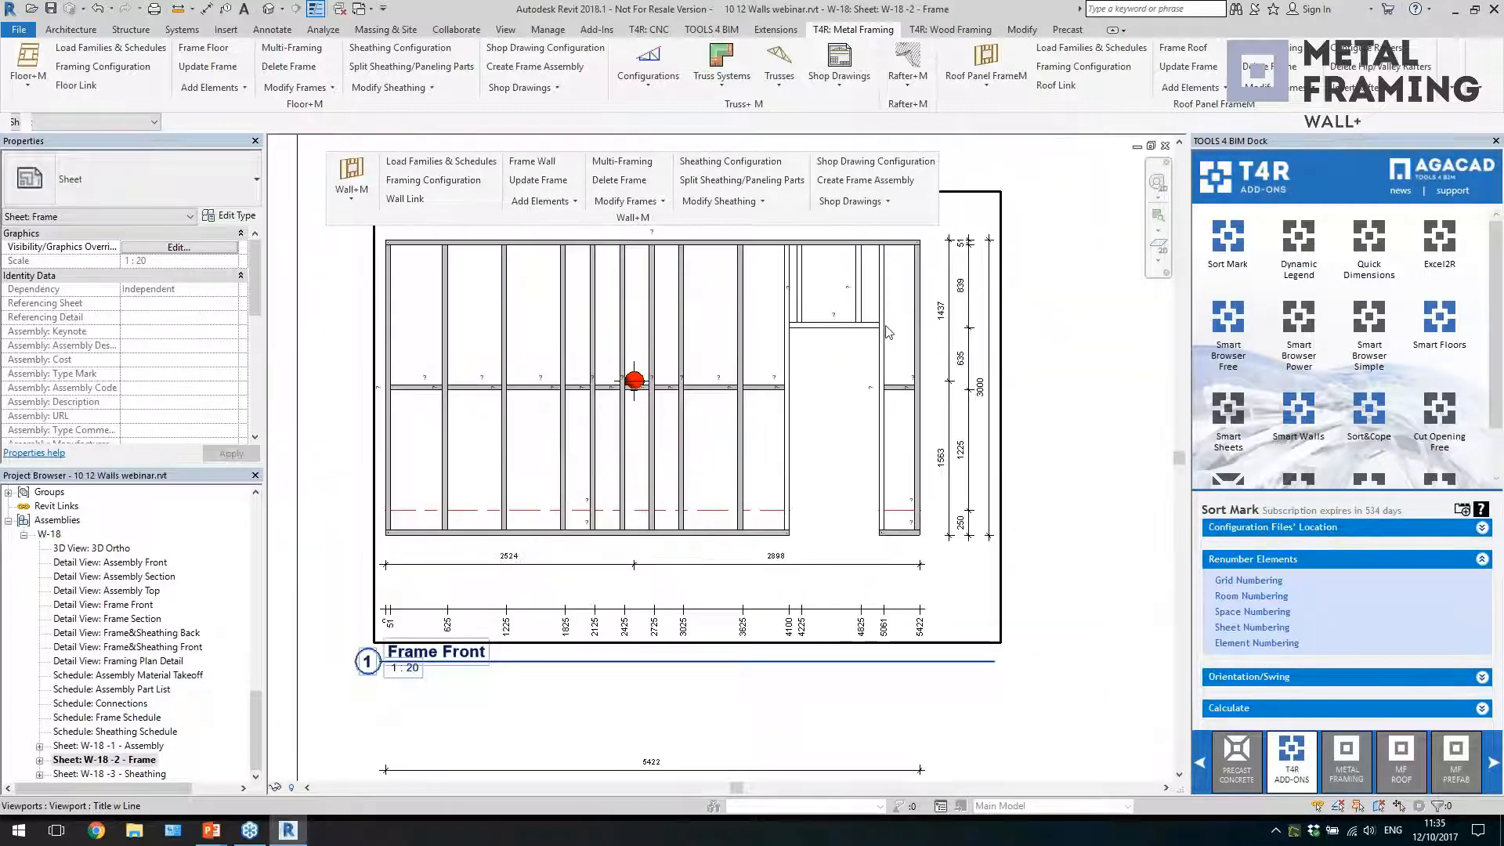
{"action": "scroll", "coordinate": [951, 341], "scroll_direction": "up", "scroll_amount": 1}
{"action": "scroll", "coordinate": [804, 320], "scroll_direction": "down", "scroll_amount": 1}
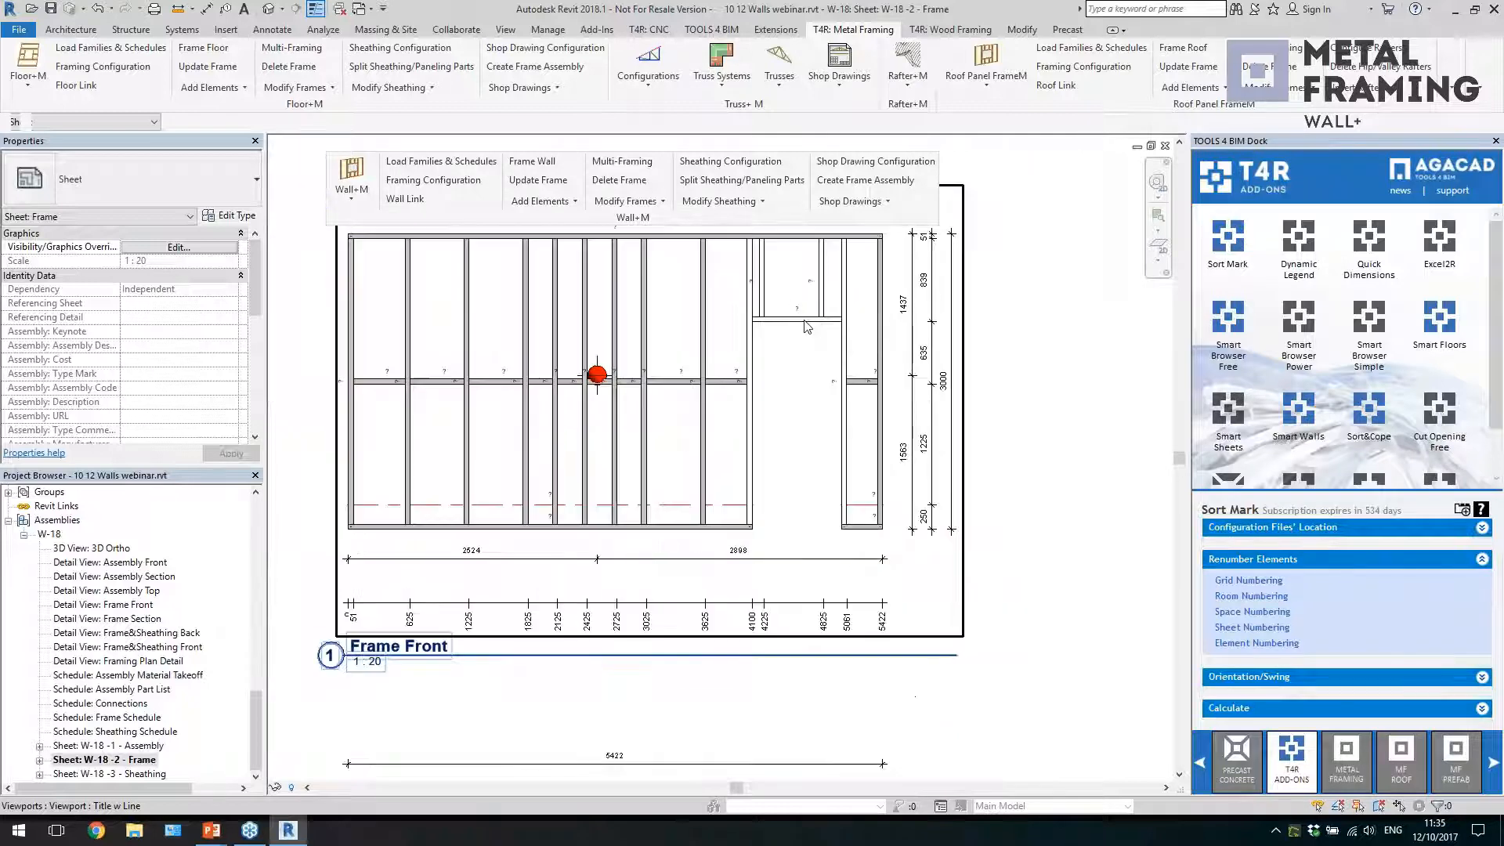
Number the wall's frame members with Sort Structural Framing by ID
{"action": "left_click", "coordinate": [850, 202]}
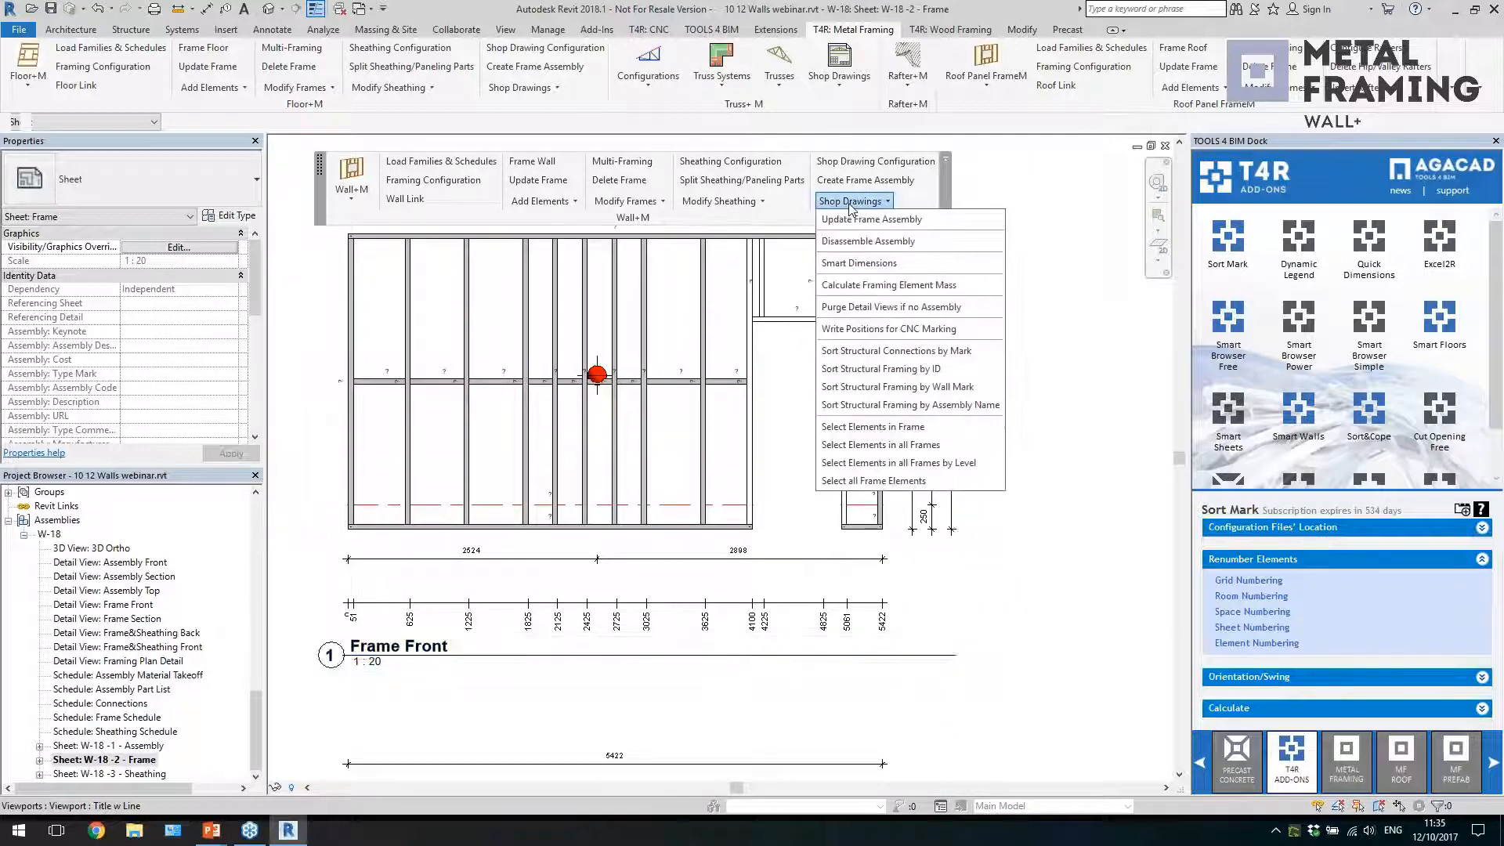
{"action": "left_click", "coordinate": [862, 369]}
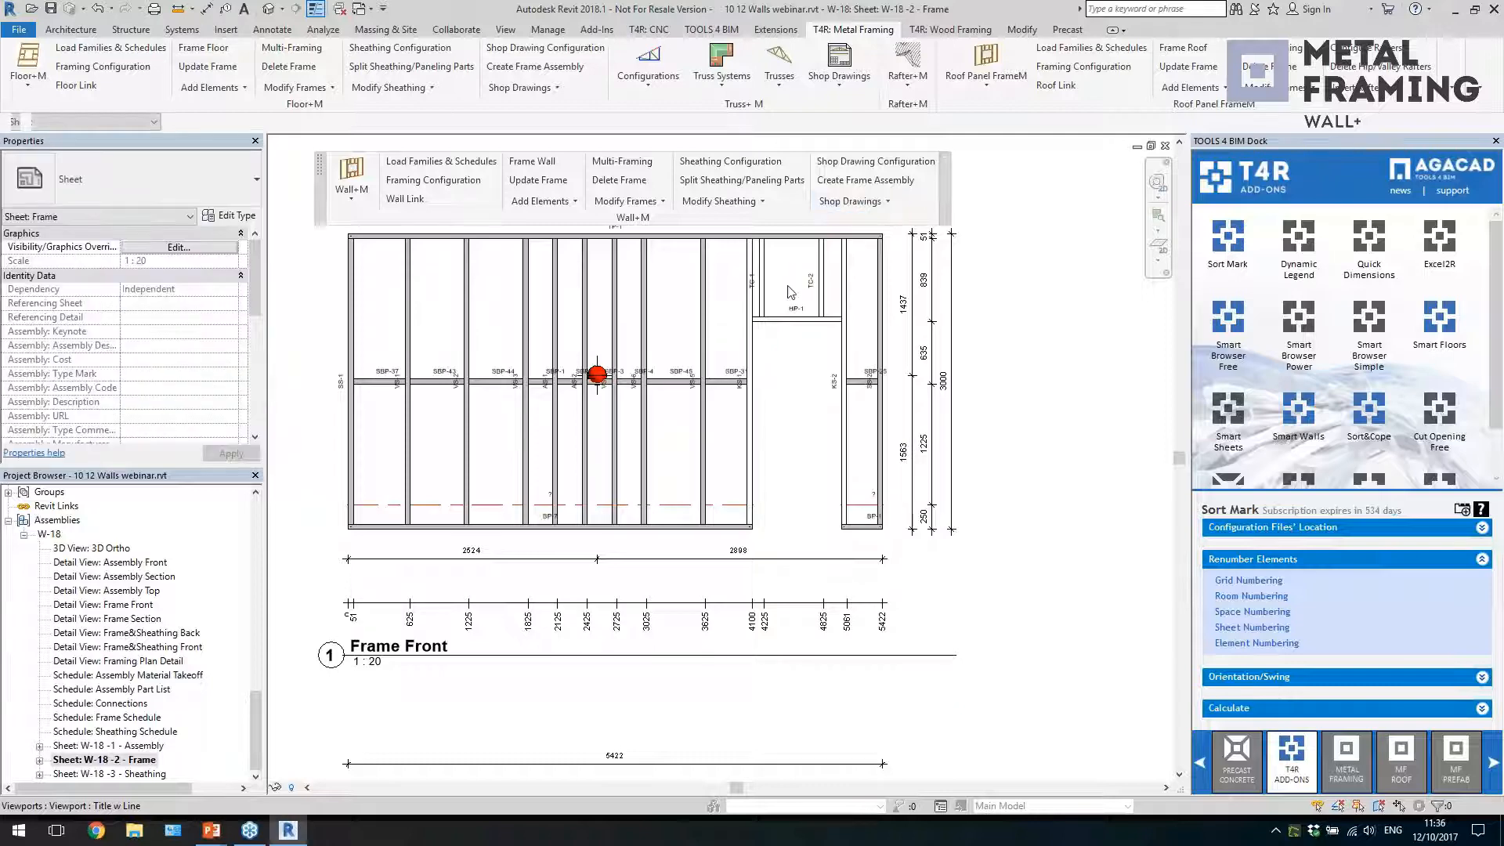
{"action": "left_click", "coordinate": [781, 289]}
{"action": "key", "text": "Escape"}
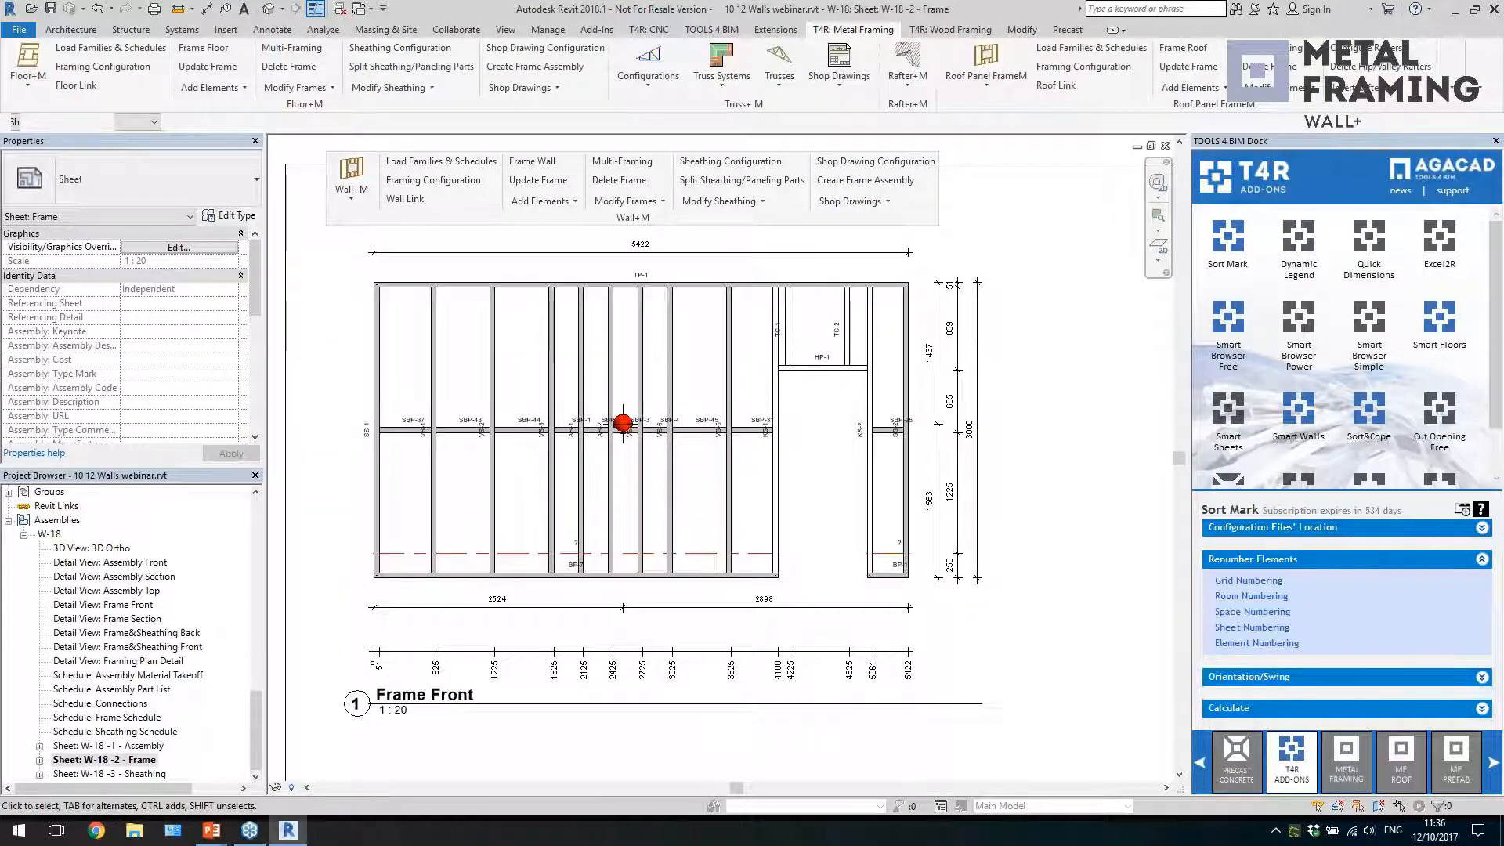
Review the member marks and Frame Schedule on the W-18 Frame sheet, followed by the Sheathing and Assembly sheets
{"action": "scroll", "coordinate": [638, 397], "scroll_direction": "up", "scroll_amount": 2}
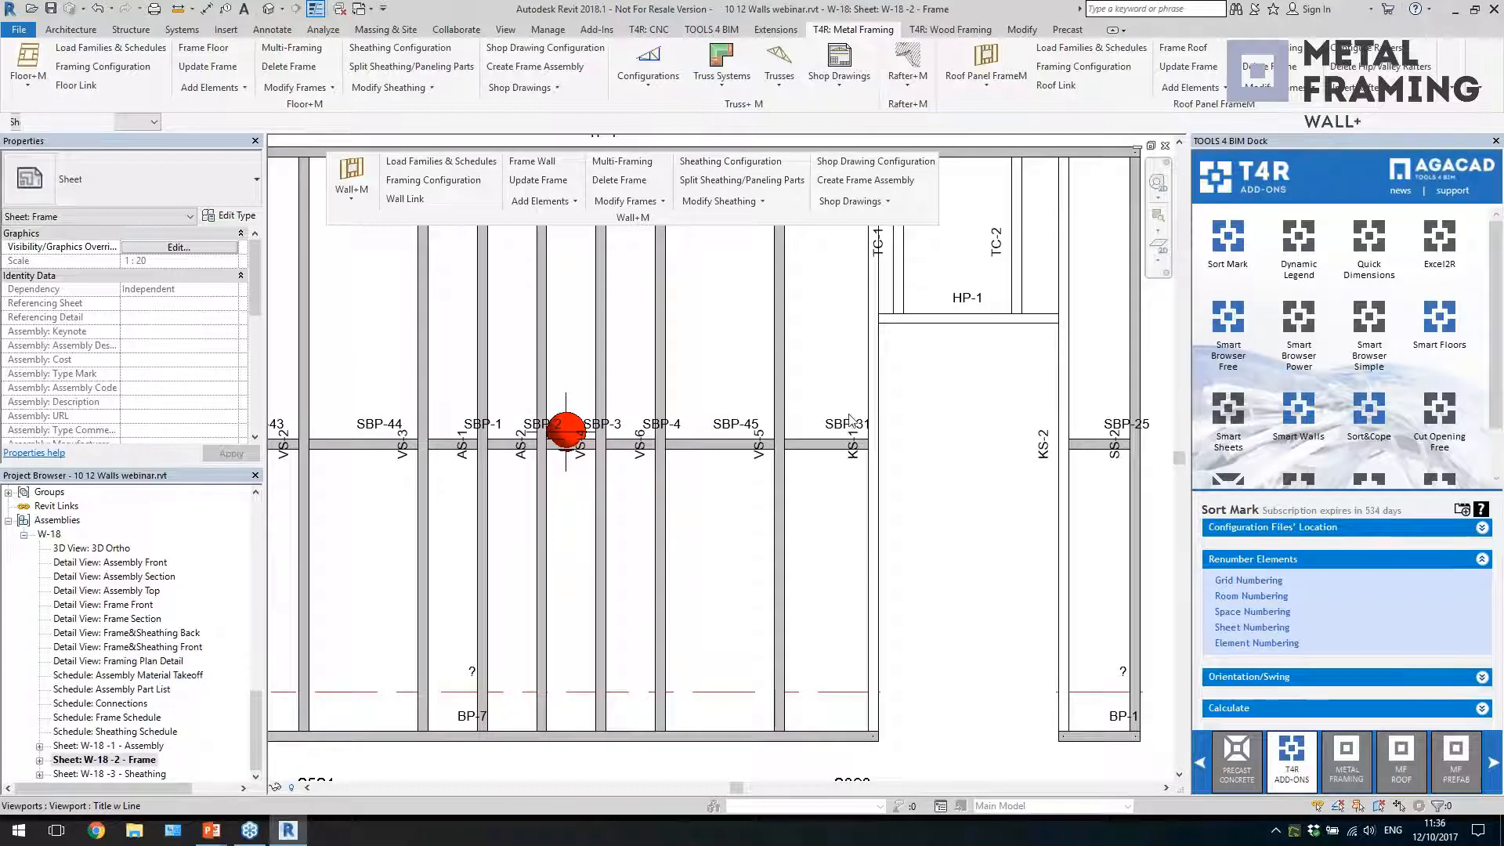
{"action": "scroll", "coordinate": [754, 421], "scroll_direction": "down", "scroll_amount": 5}
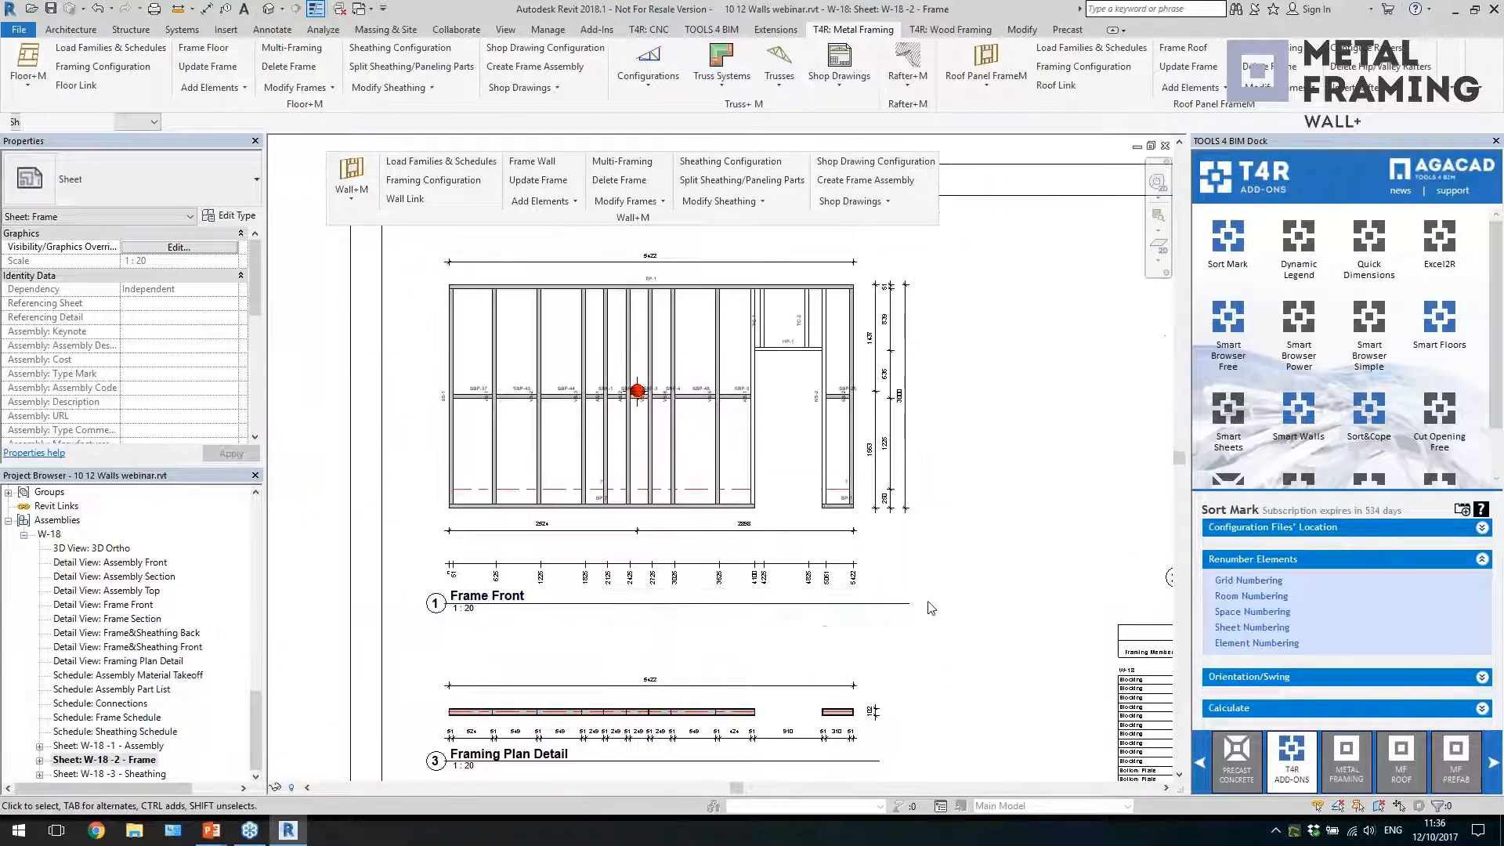
{"action": "scroll", "coordinate": [945, 738], "scroll_direction": "up", "scroll_amount": 2}
{"action": "middle_click_drag", "start_coordinate": [945, 709], "coordinate": [502, 529]}
{"action": "scroll", "coordinate": [675, 447], "scroll_direction": "up", "scroll_amount": 2}
{"action": "scroll", "coordinate": [682, 462], "scroll_direction": "down", "scroll_amount": 2}
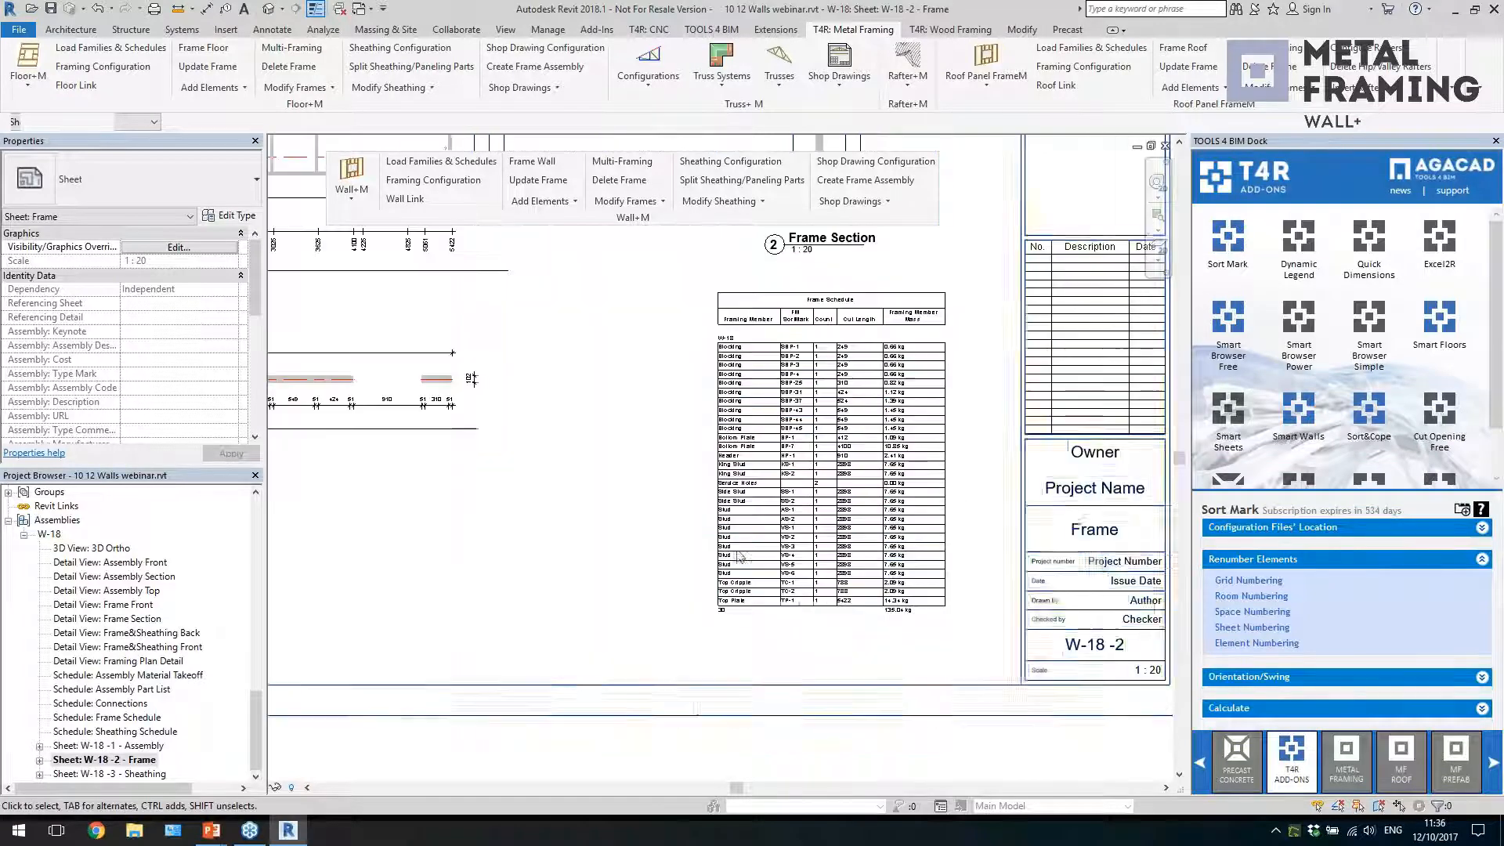
{"action": "double_click", "coordinate": [141, 774]}
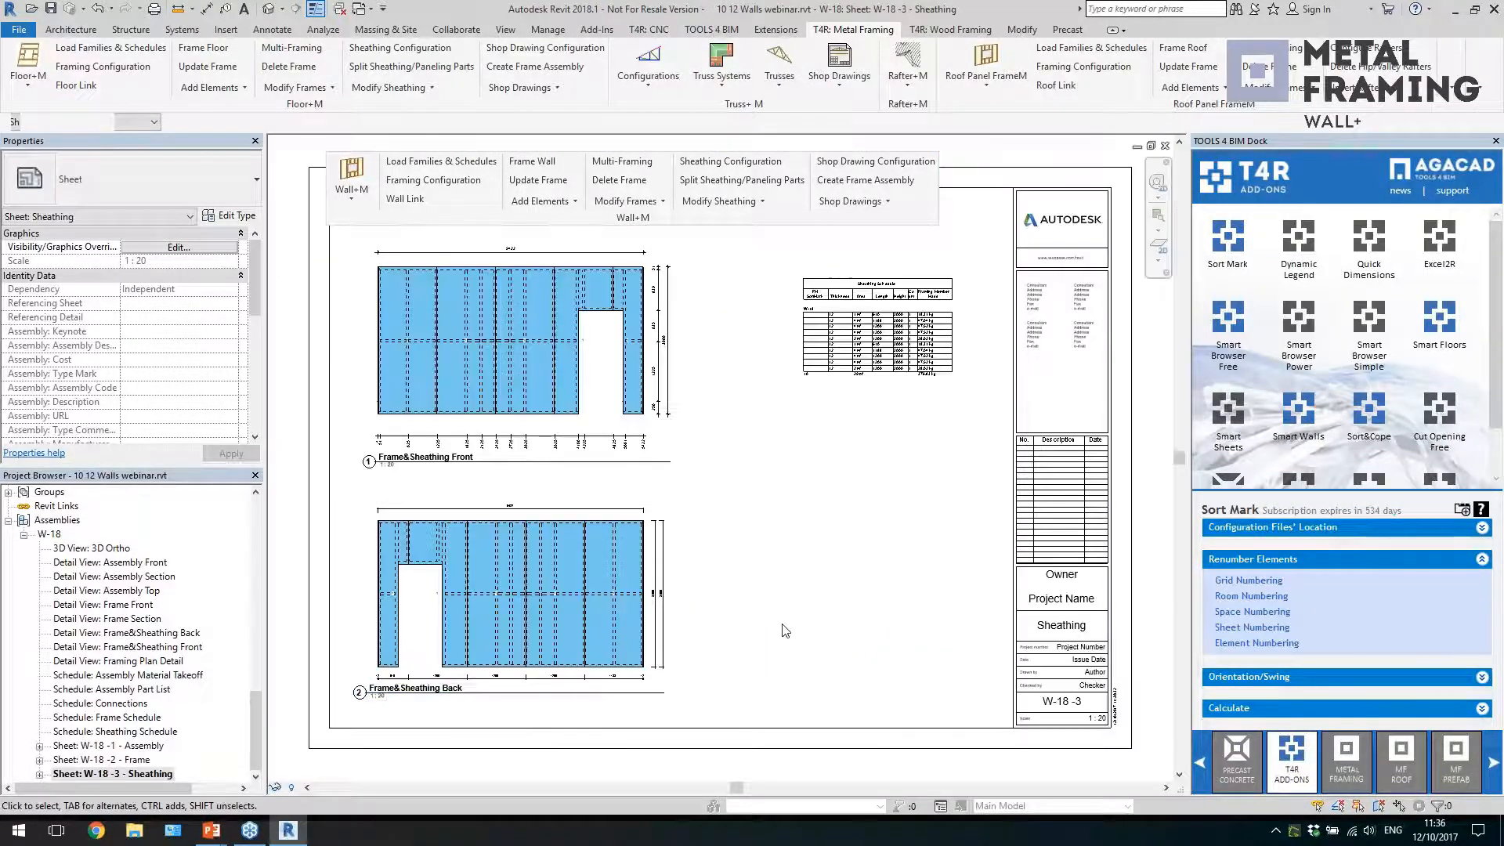
{"action": "double_click", "coordinate": [121, 746]}
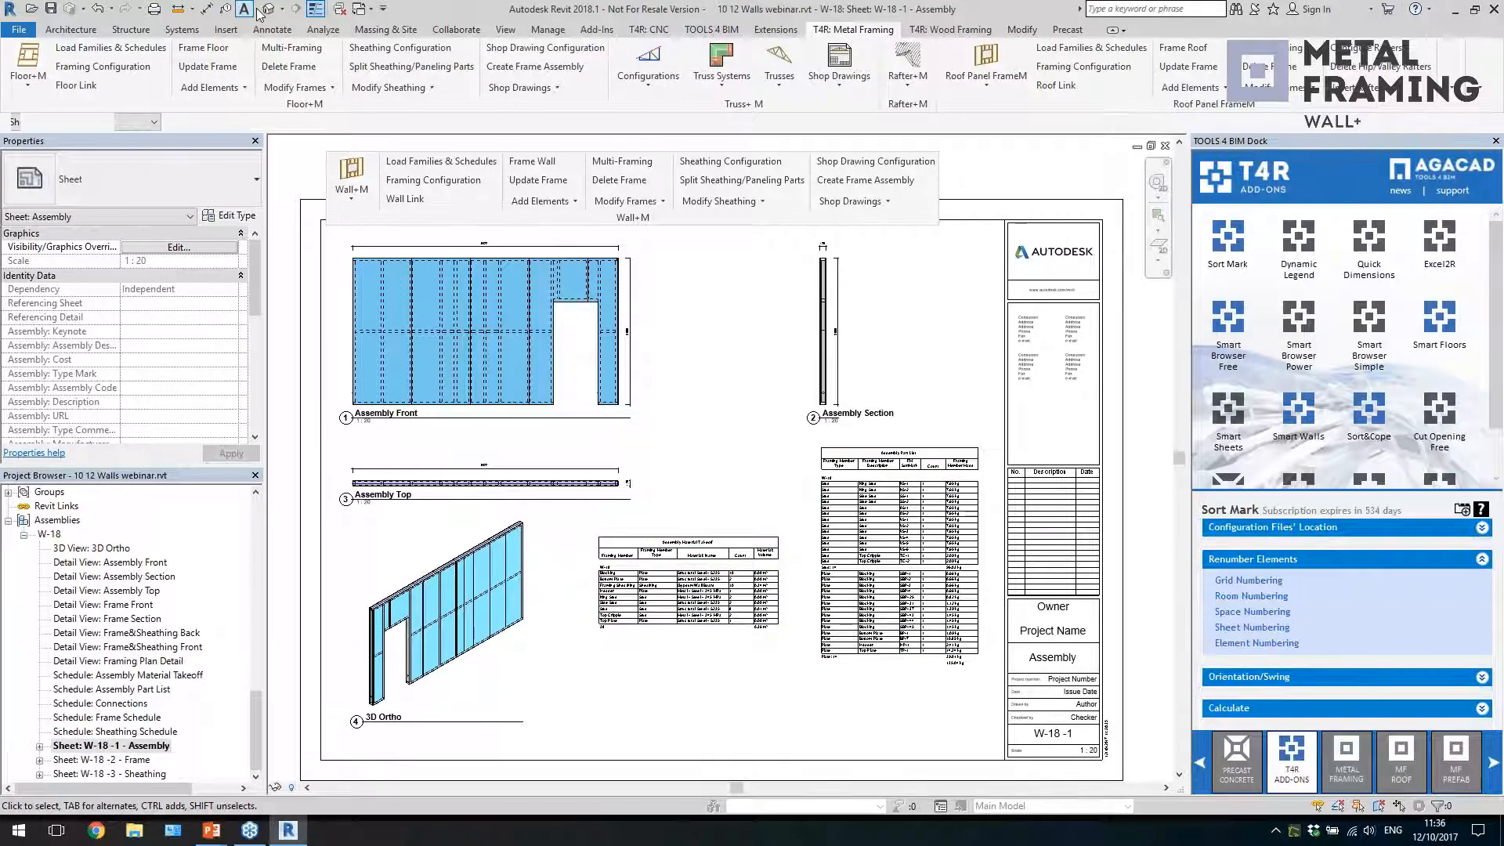
Open the default {3D} view and examine the multi-storey building and the pitched-roof framed house
{"action": "left_click", "coordinate": [853, 477]}
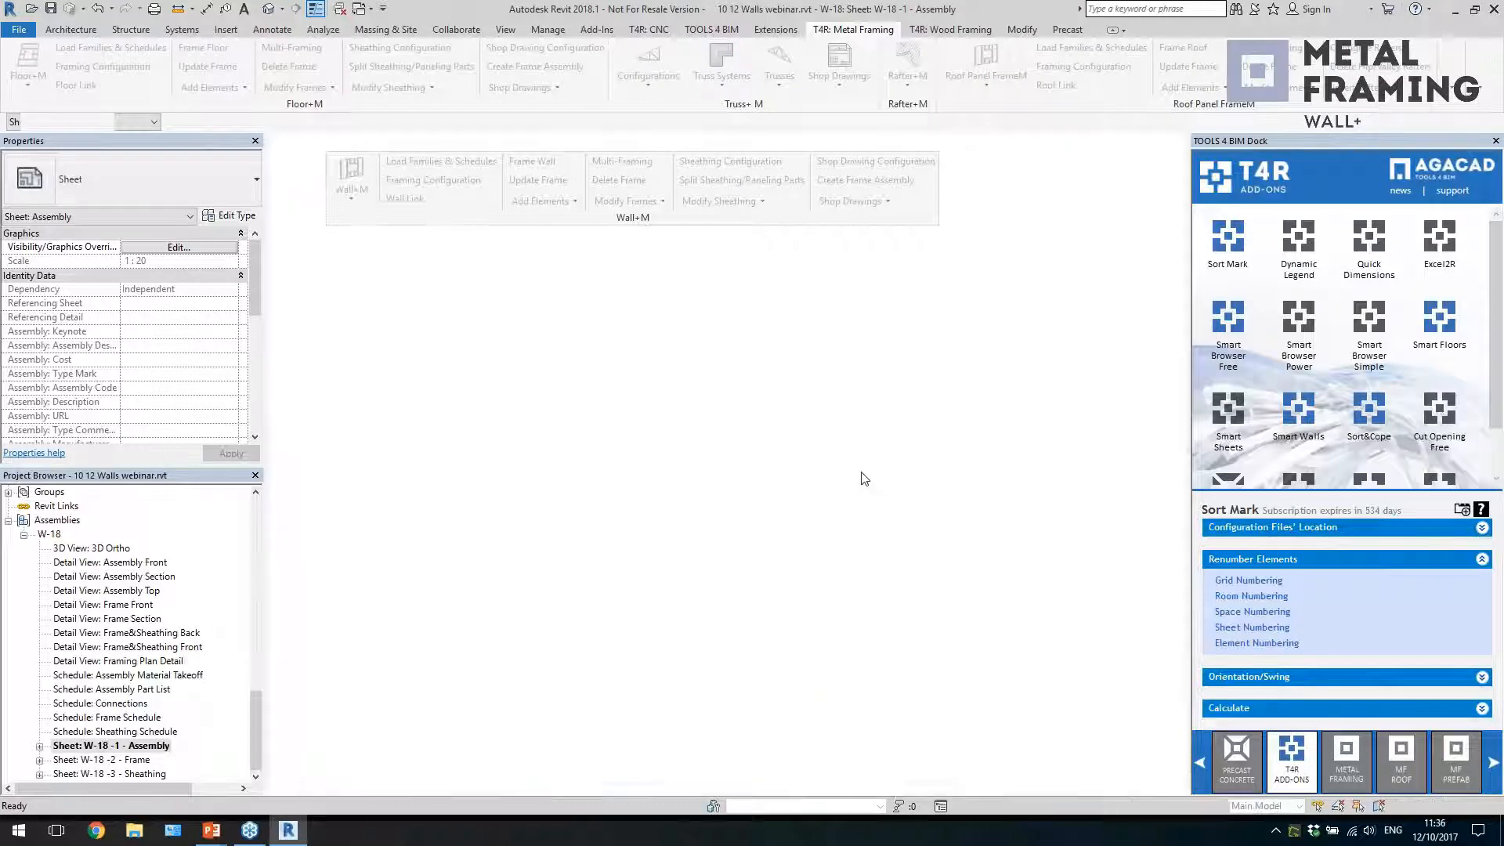
{"action": "middle_click_drag", "start_coordinate": [887, 640], "coordinate": [943, 561], "text": "shift"}
{"action": "scroll", "coordinate": [844, 676], "scroll_direction": "up", "scroll_amount": 3}
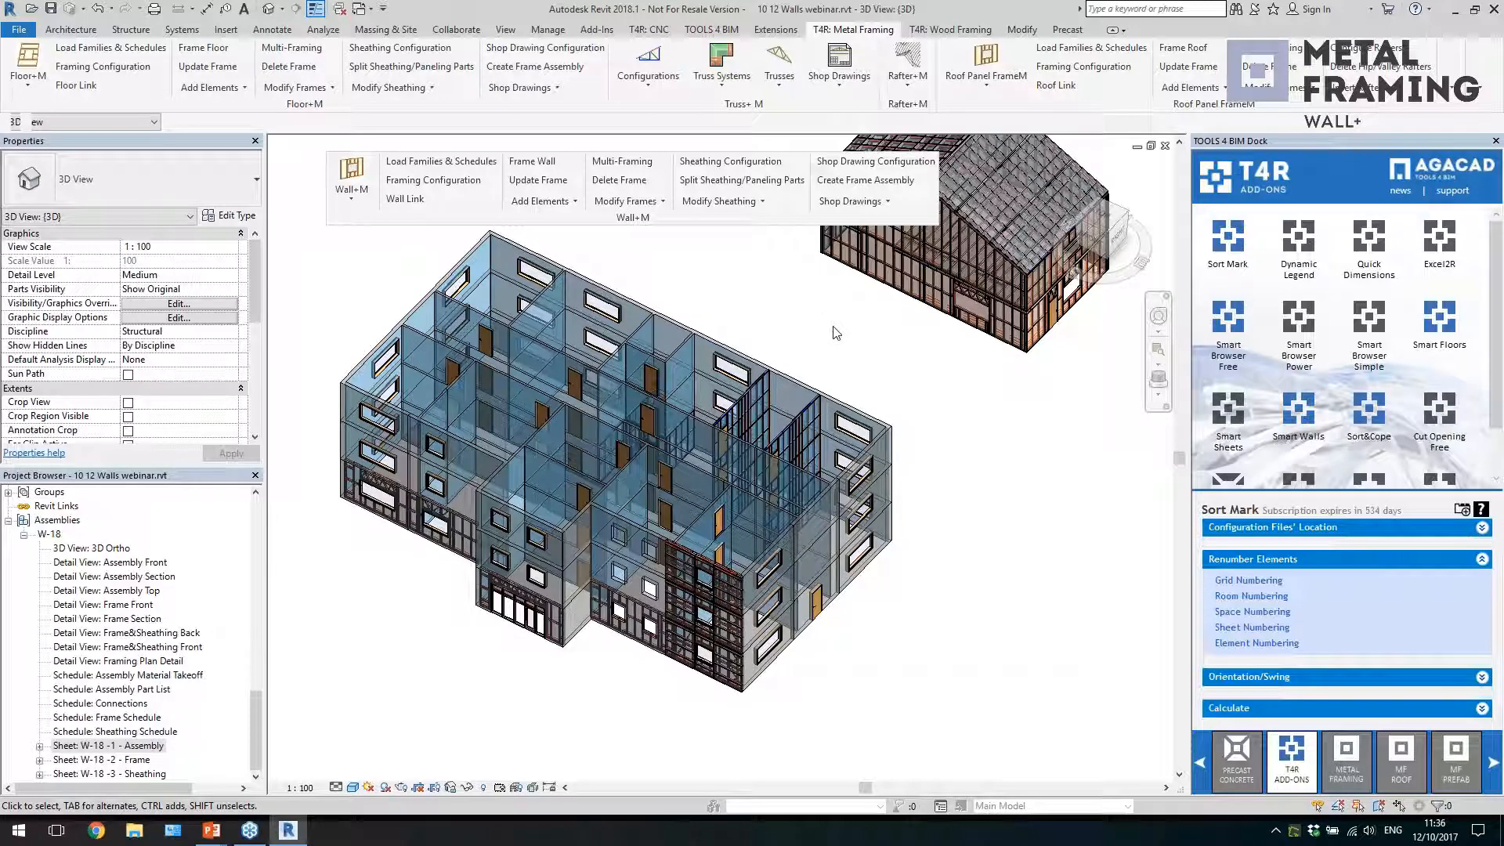
{"action": "middle_click_drag", "start_coordinate": [1031, 511], "coordinate": [752, 715], "text": "shift"}
{"action": "scroll", "coordinate": [779, 488], "scroll_direction": "up", "scroll_amount": 4}
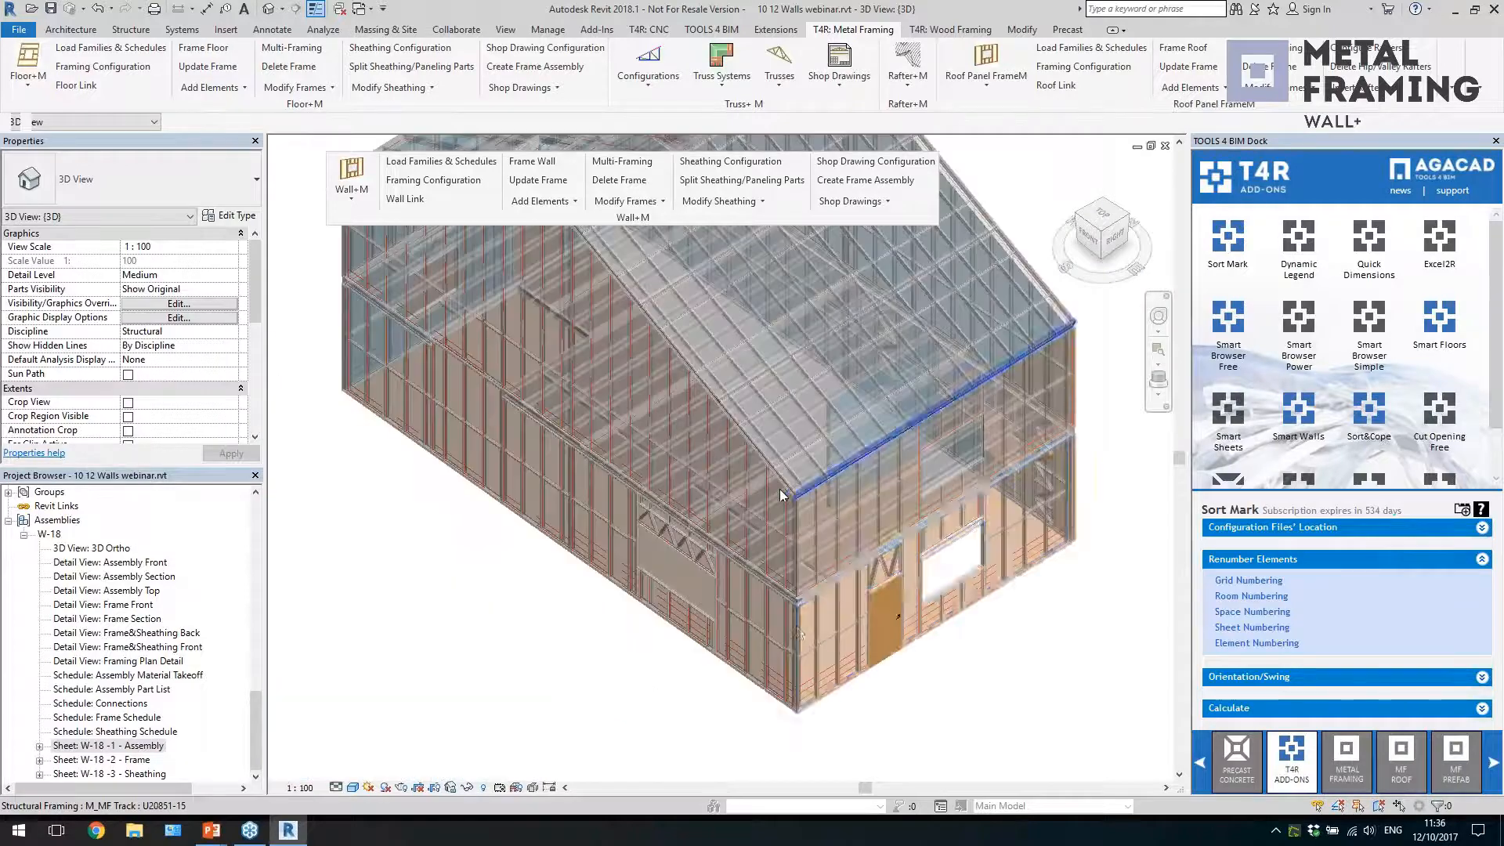
{"action": "scroll", "coordinate": [933, 641], "scroll_direction": "down", "scroll_amount": 6}
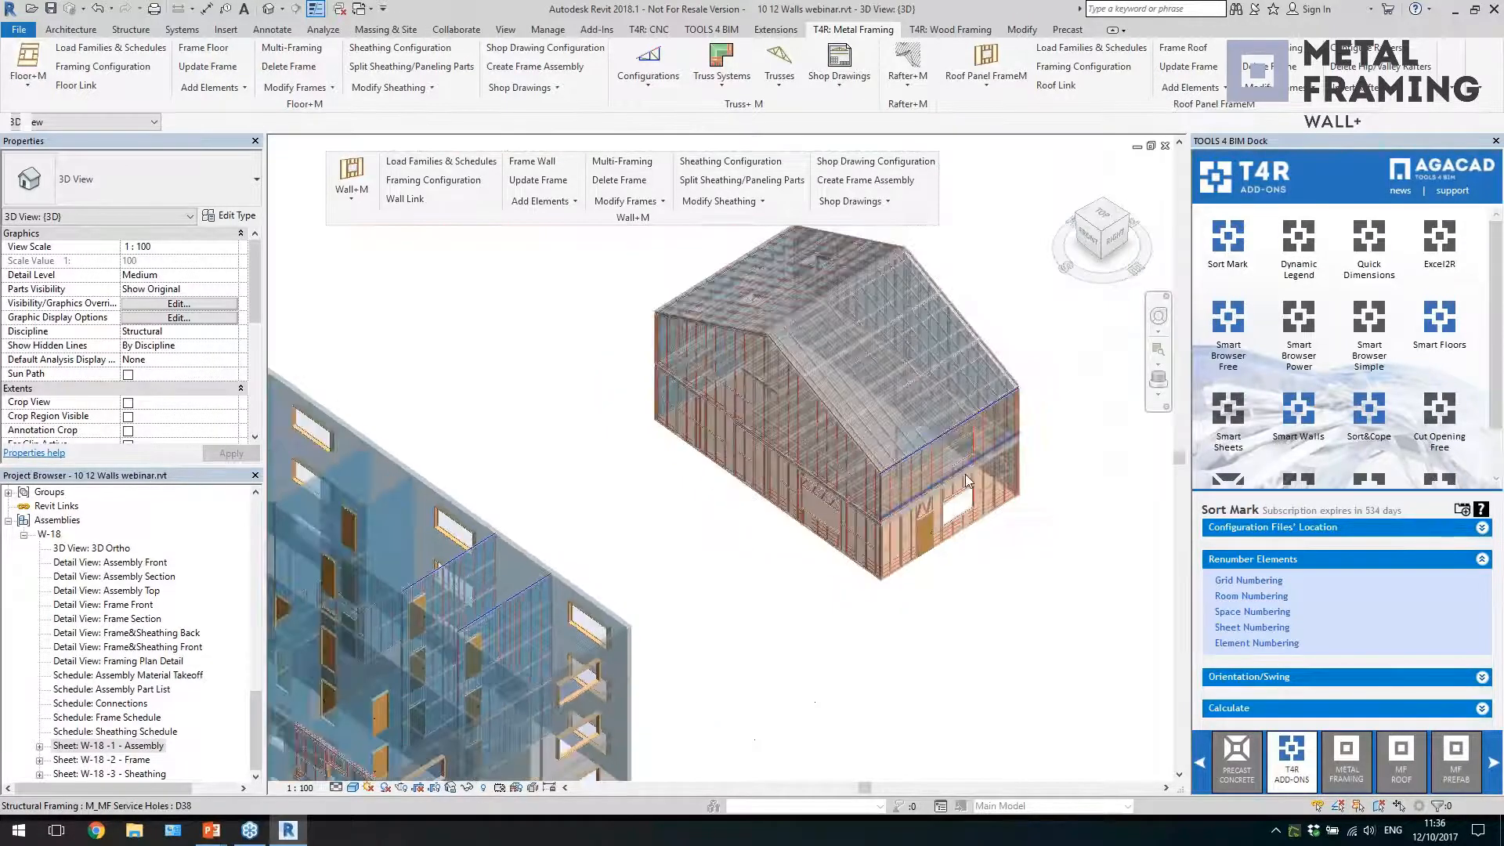
{"action": "middle_click_drag", "start_coordinate": [894, 593], "coordinate": [936, 537]}
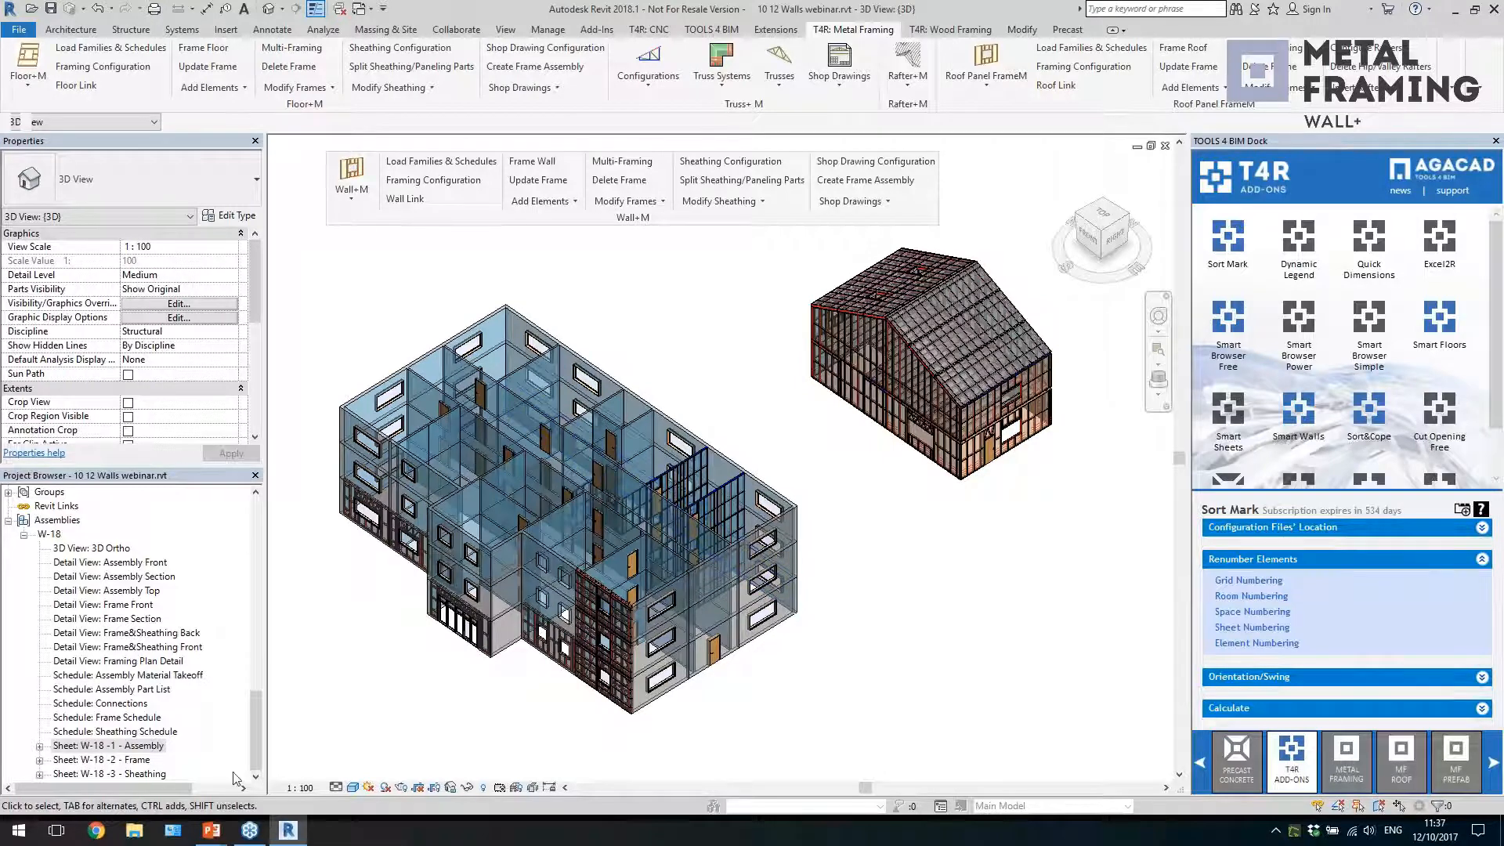
Switch to the PowerPoint slide show and advance past the free trial slide to the TOOLS4BIM Dock slide
{"action": "mouse_move", "coordinate": [221, 836]}
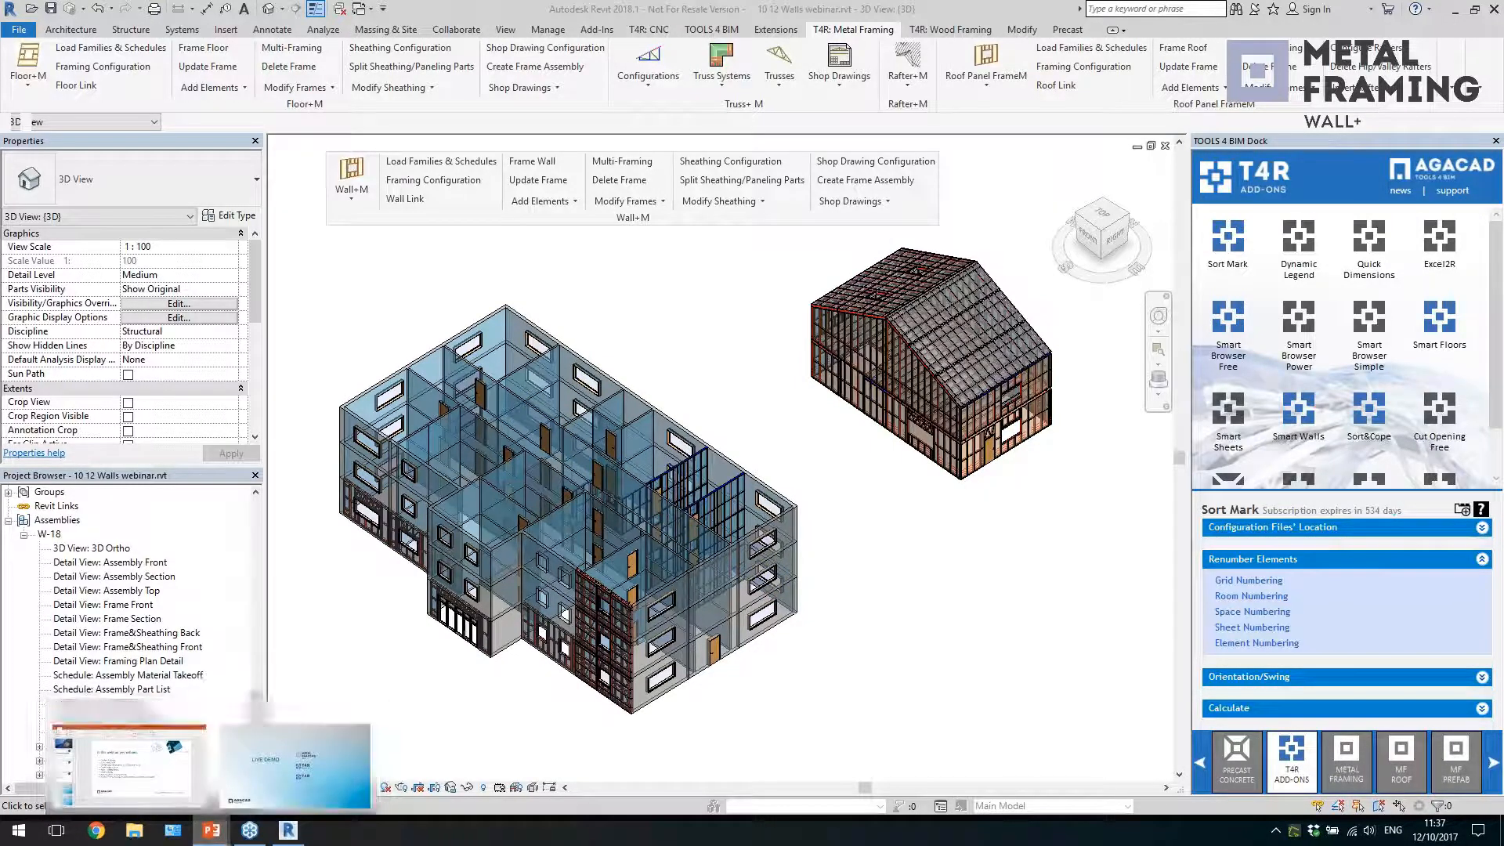
{"action": "left_click", "coordinate": [284, 791]}
{"action": "left_click", "coordinate": [1079, 468]}
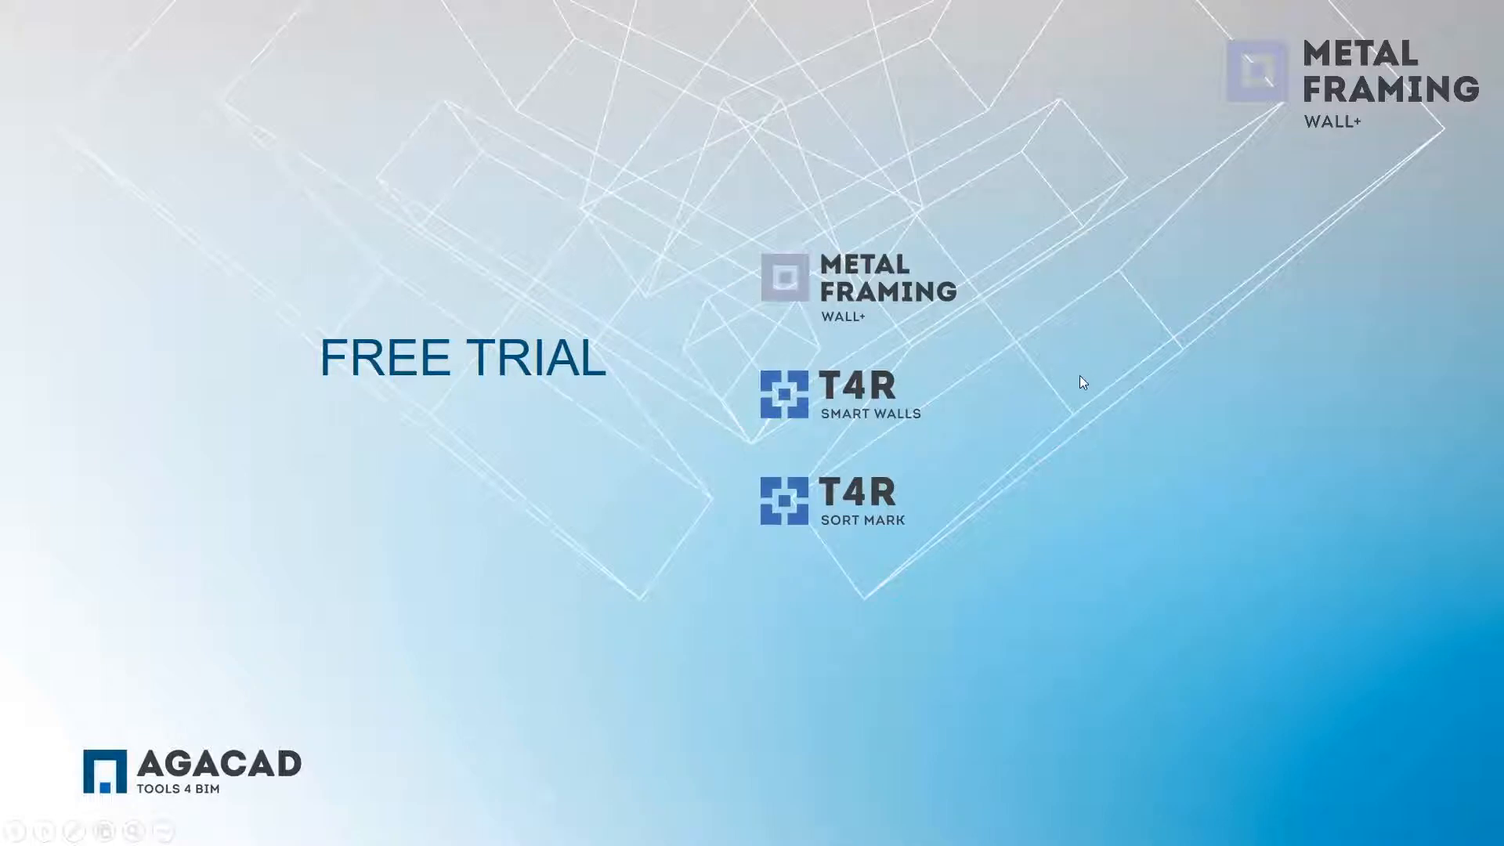
{"action": "left_click", "coordinate": [1192, 424]}
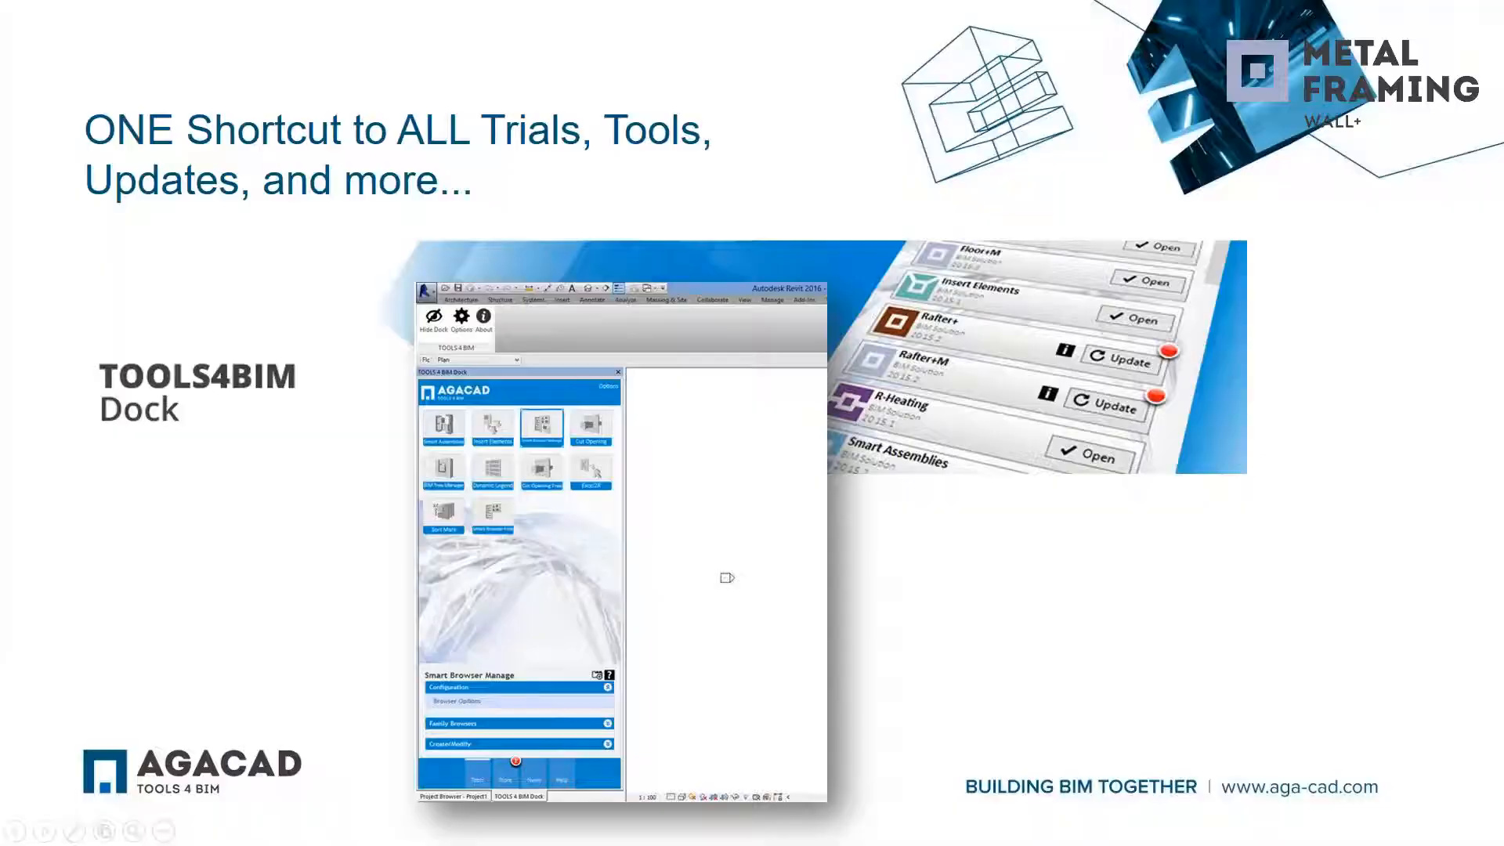